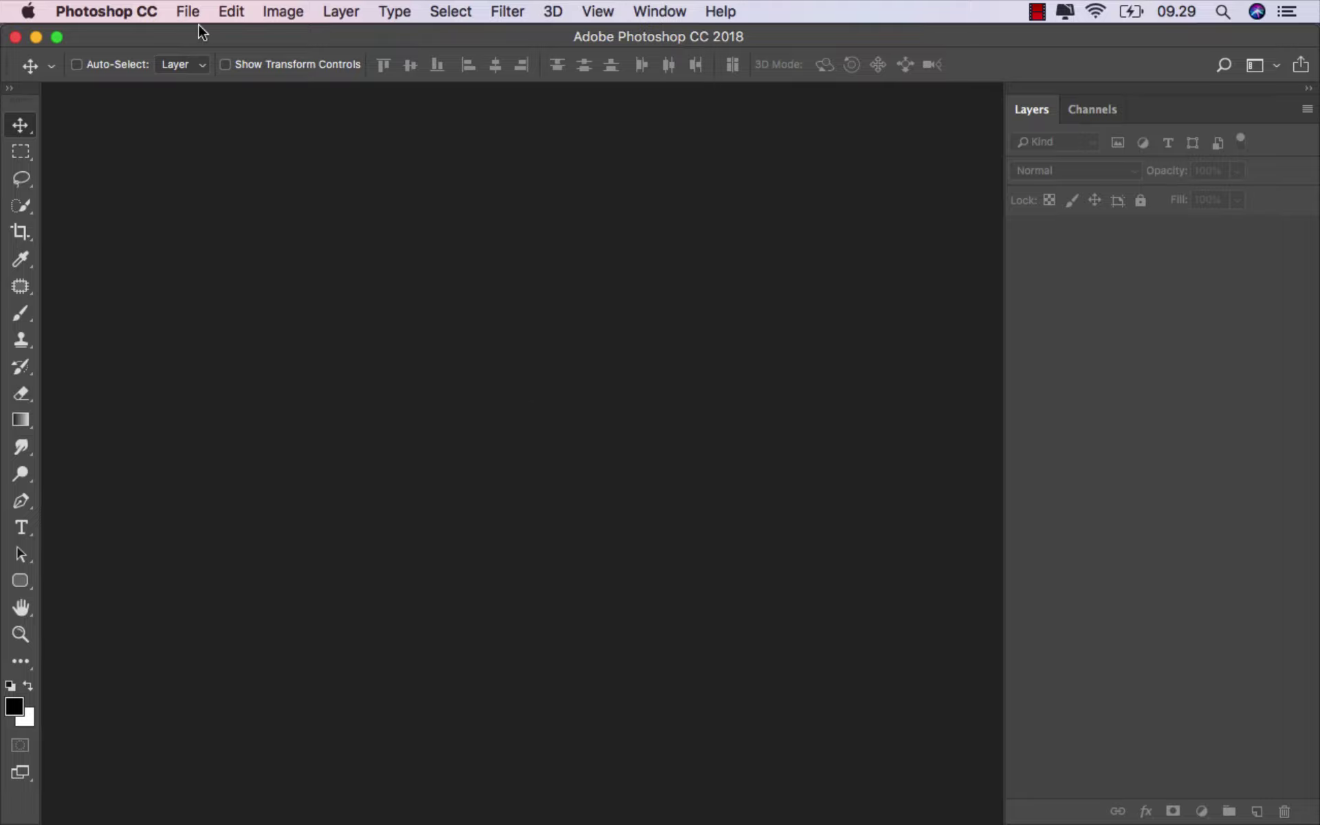
Step: Create a new landscape document, 3000 × 2121 px at 300 ppi
left_click(188, 11)
left_click(241, 42)
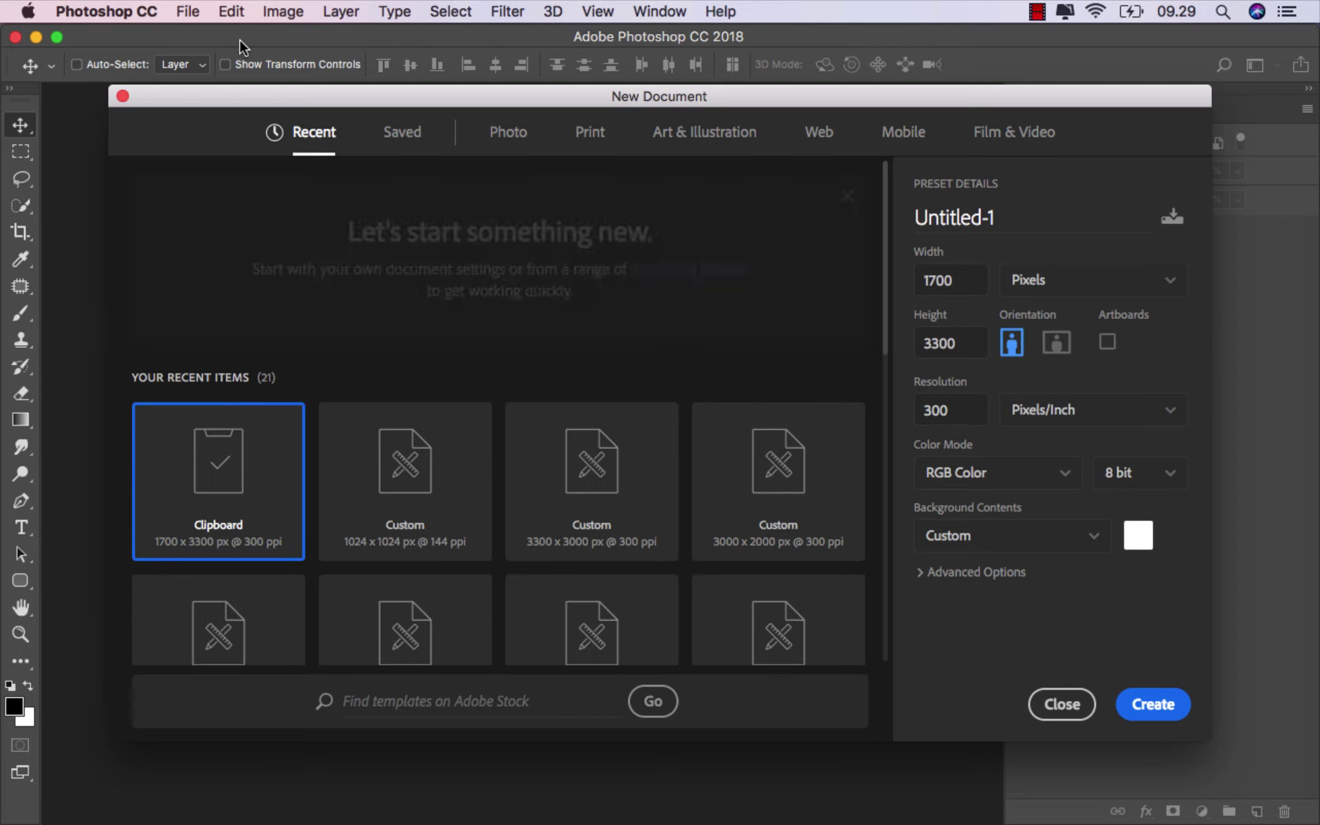
double_click(958, 280)
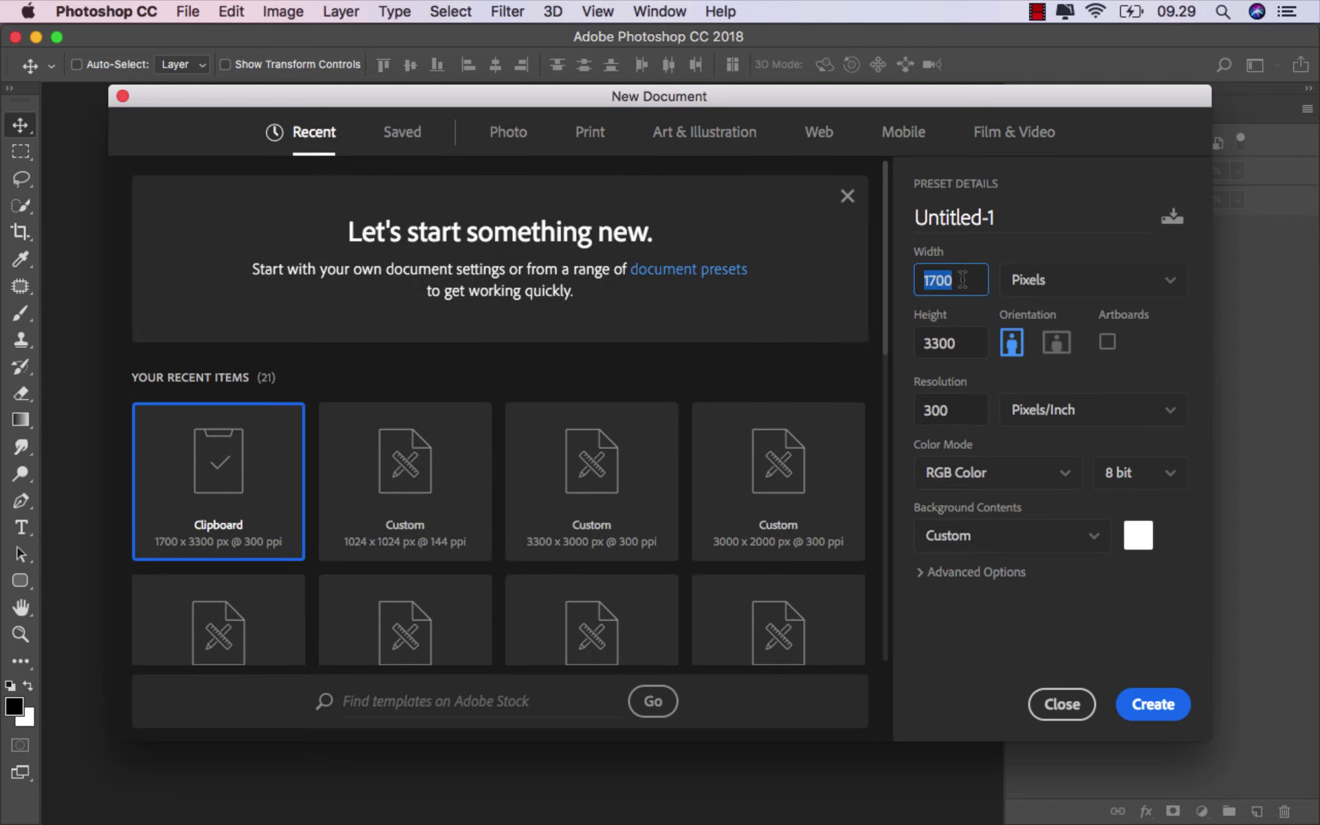
type("3000")
key("Tab")
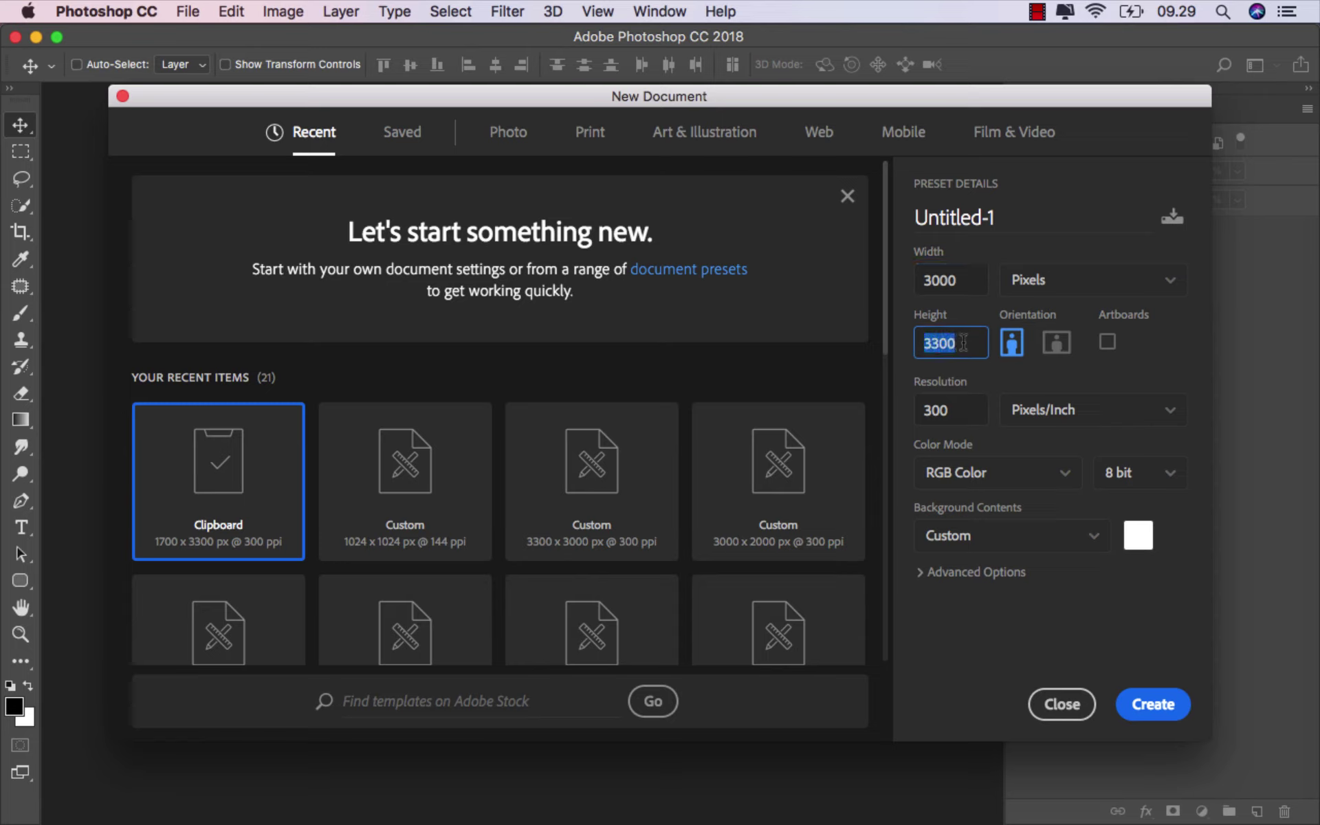
type("2121")
left_click(1050, 345)
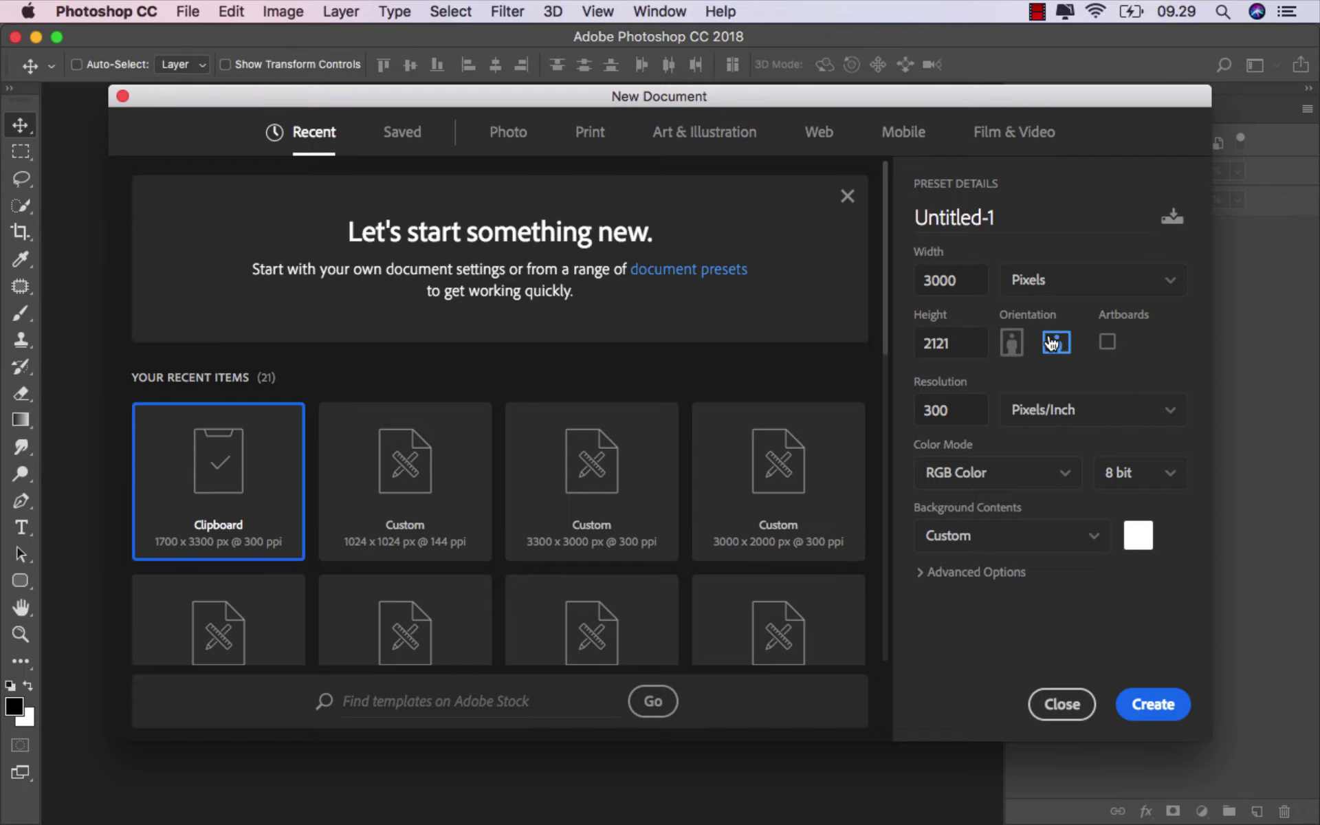
left_click(1136, 705)
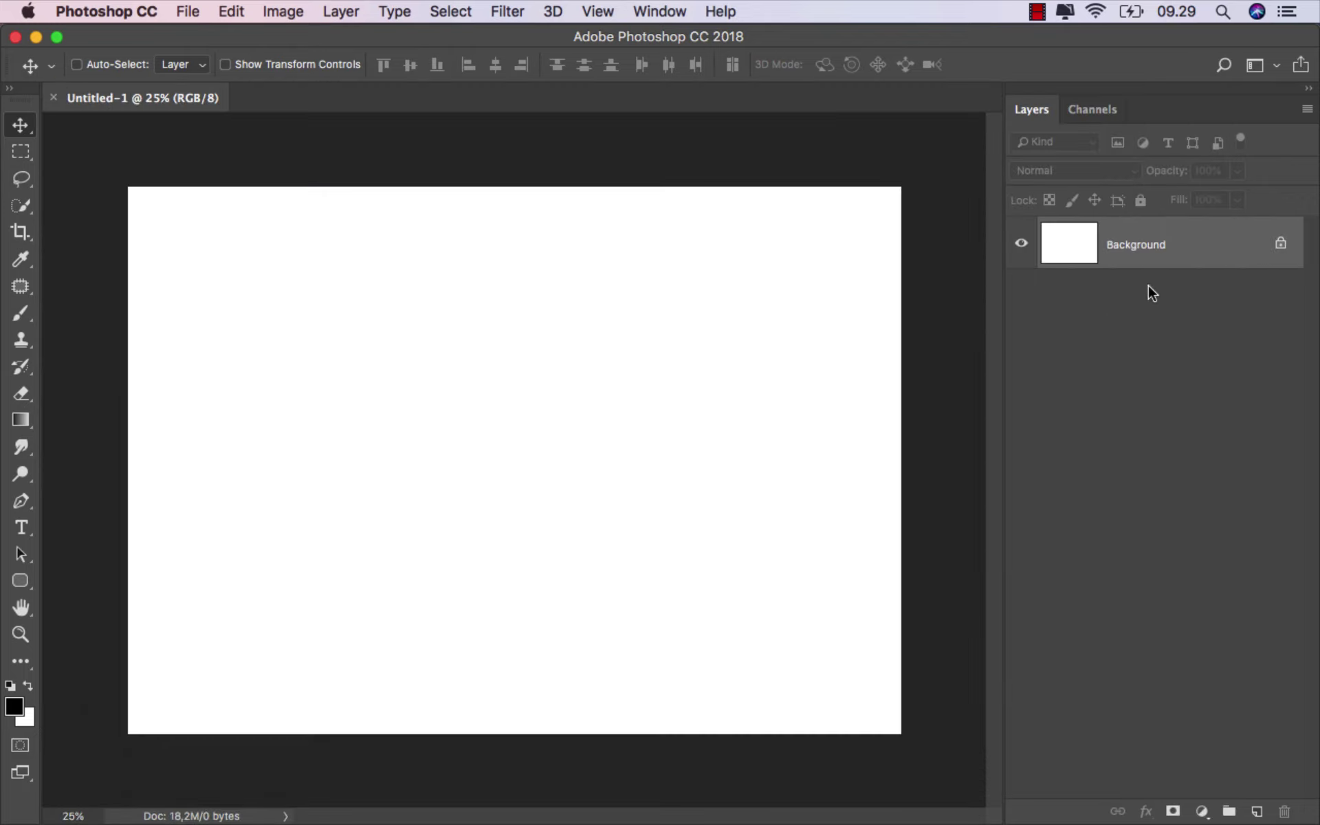
Step: Add a peach e8ccaf Solid Color fill layer, Color Fill 1, covering the canvas
left_click(1202, 812)
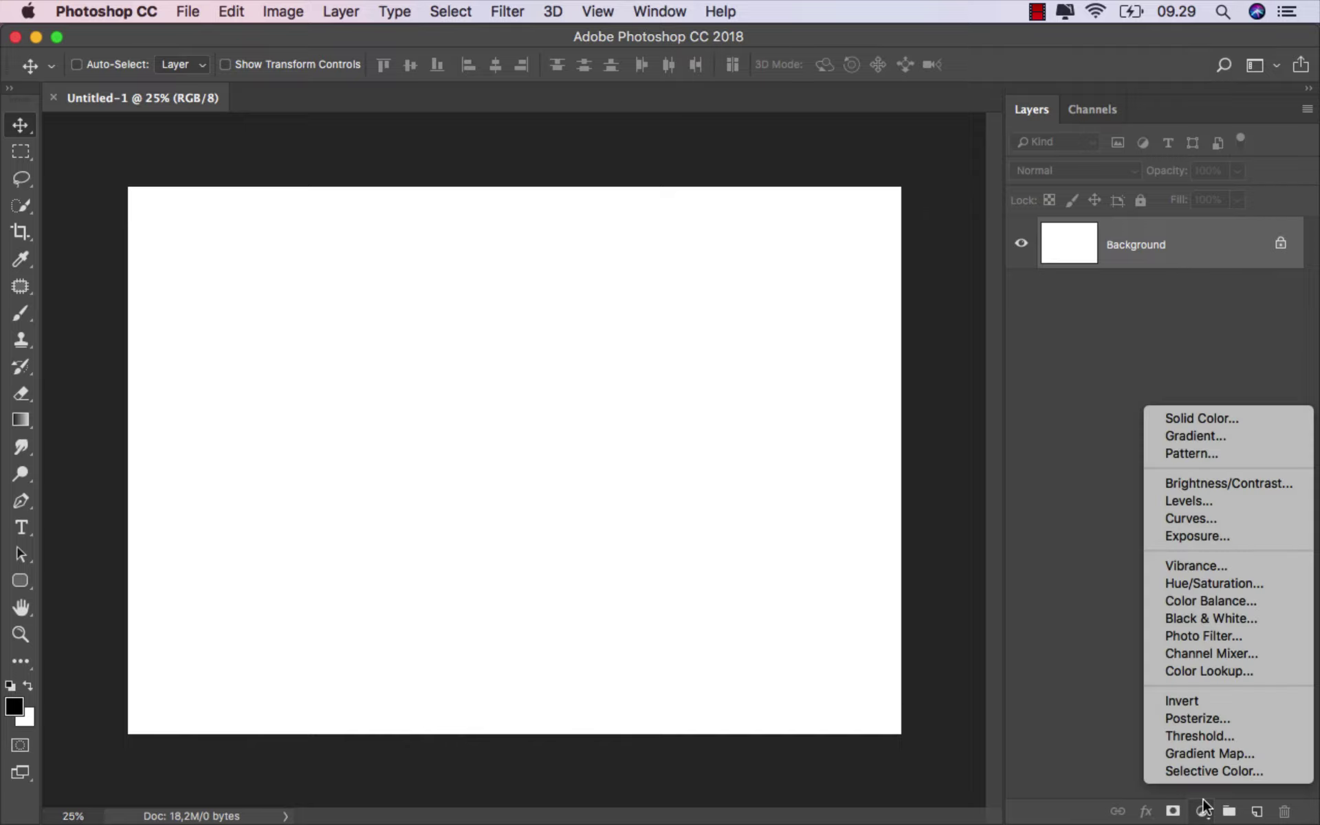
left_click(1227, 417)
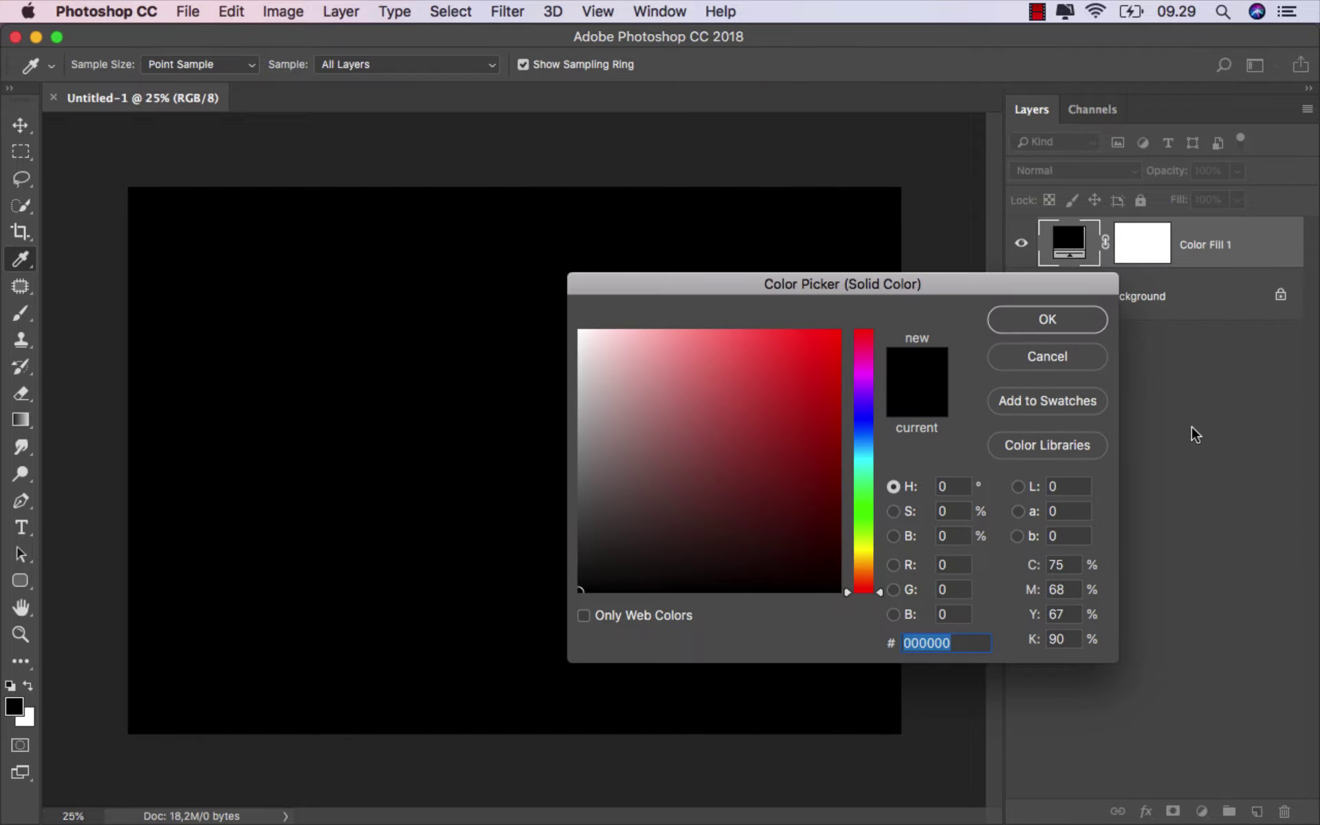
left_click_drag(627, 347, 643, 353)
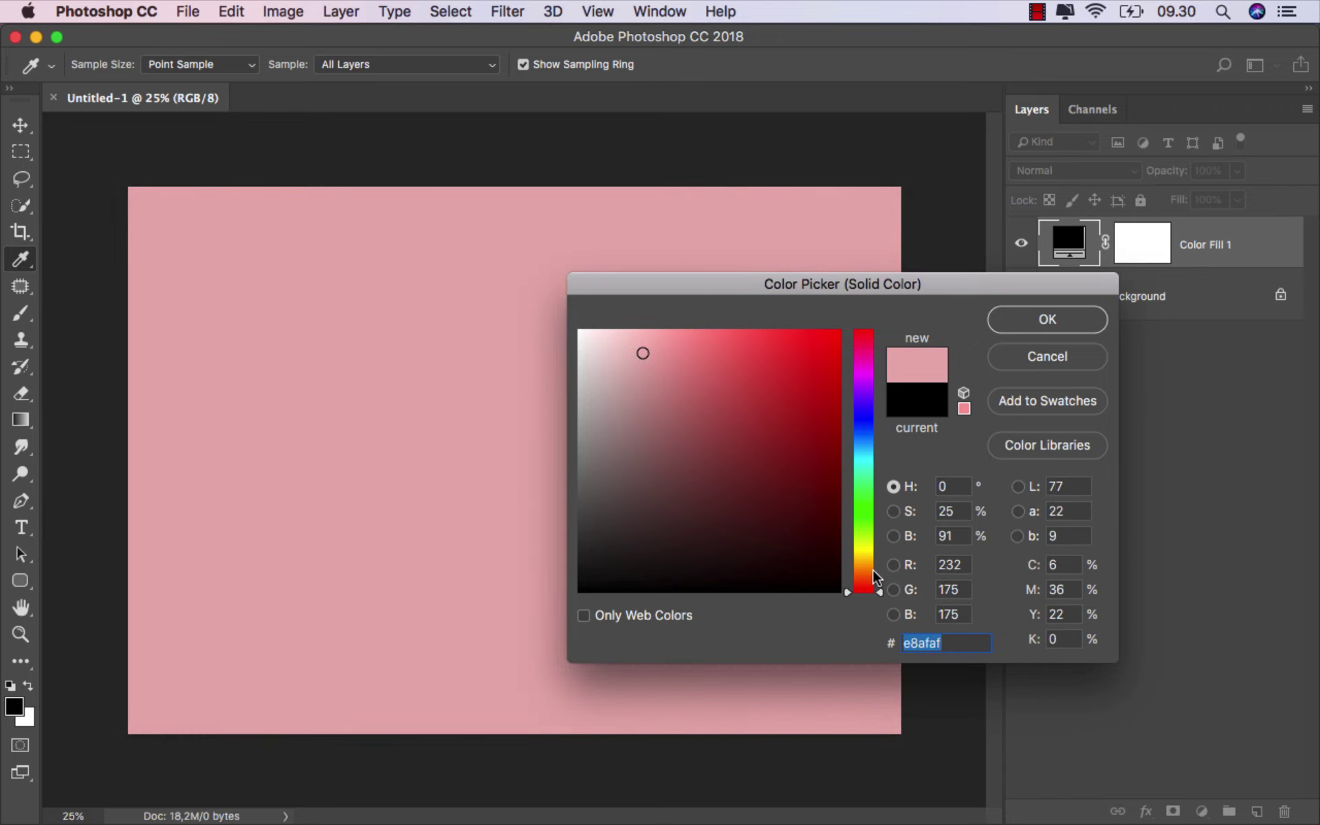
left_click_drag(875, 578, 870, 570)
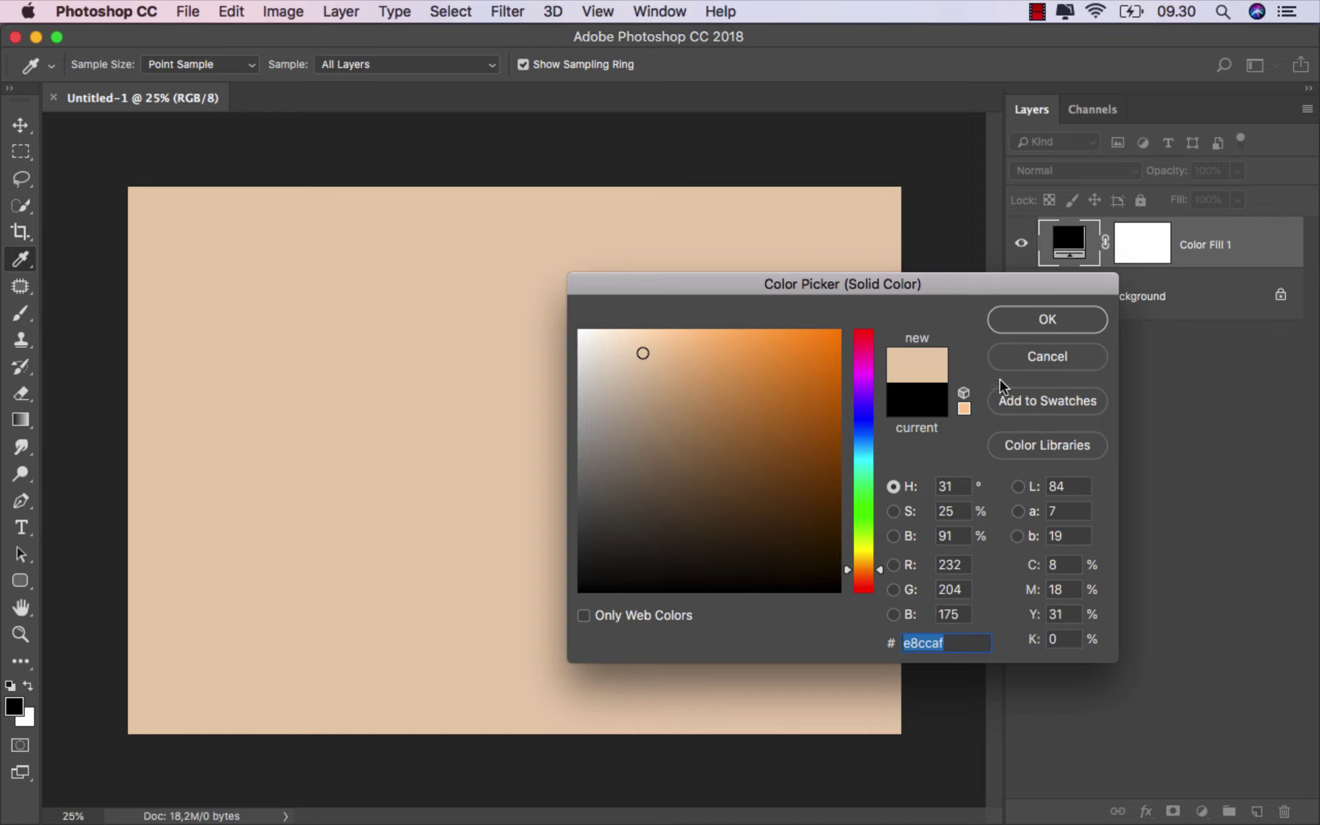
left_click(1047, 319)
left_click(1022, 243)
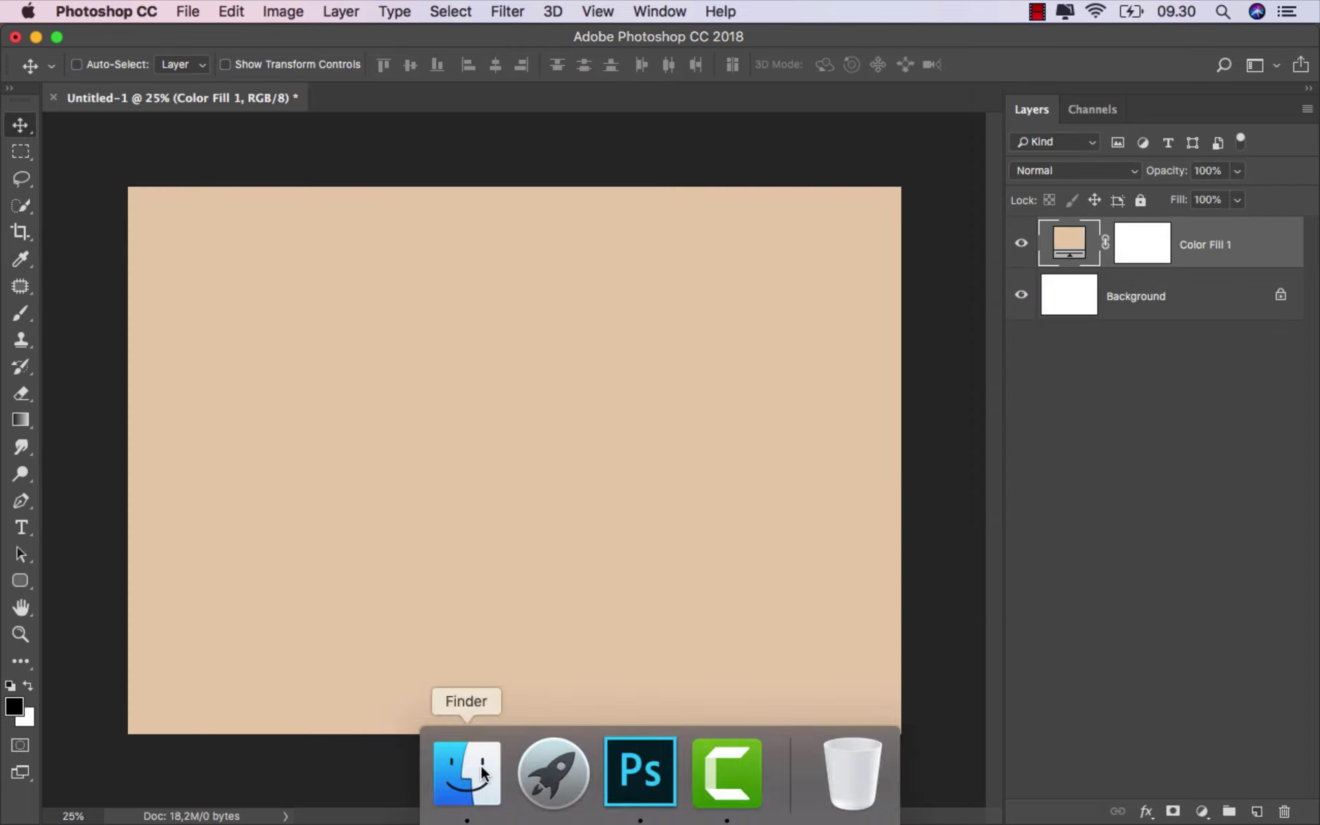
Step: Place the desert mountain photo in the document, shifted down to the bottom
left_click(474, 766)
left_click_drag(1120, 157, 545, 548)
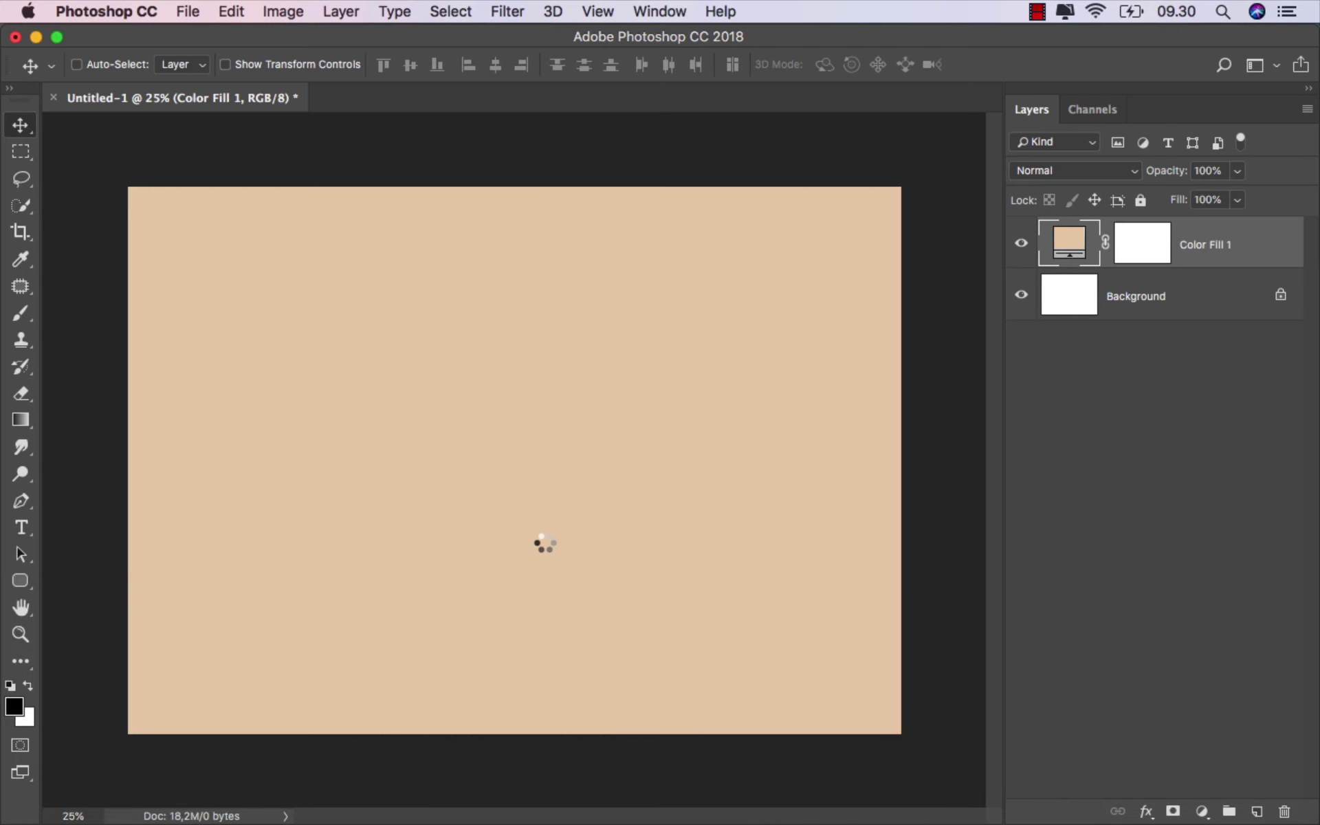
left_click_drag(524, 439, 524, 493)
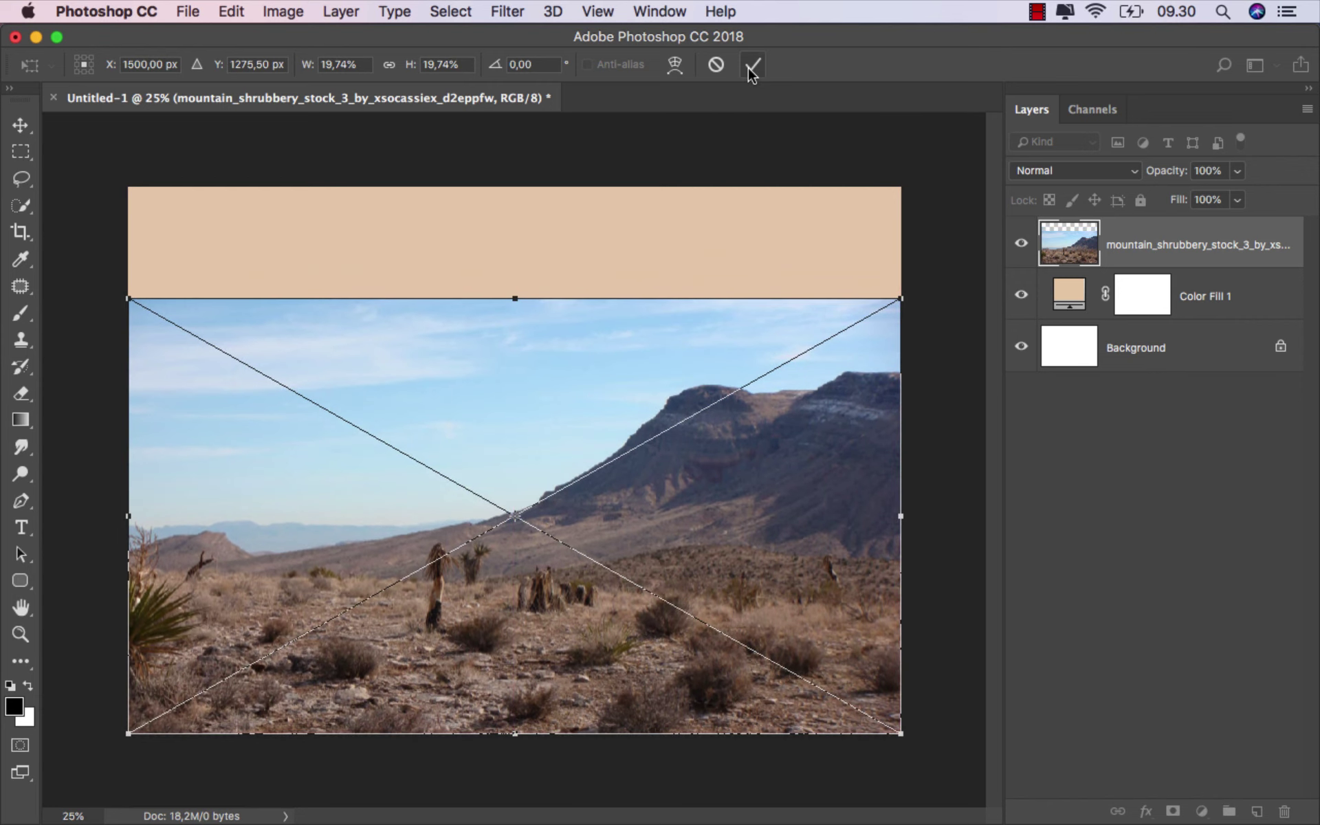
left_click(753, 64)
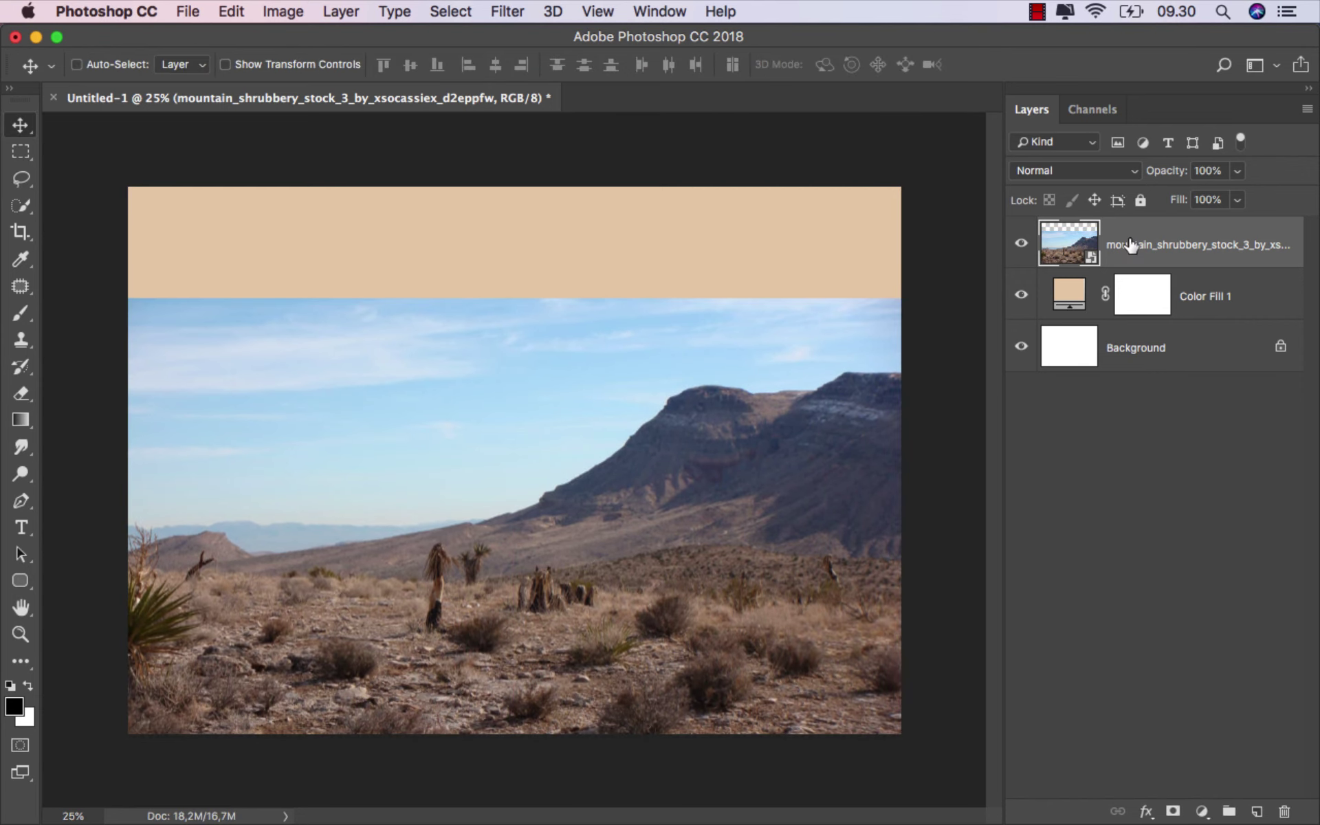
mouse_move(467, 822)
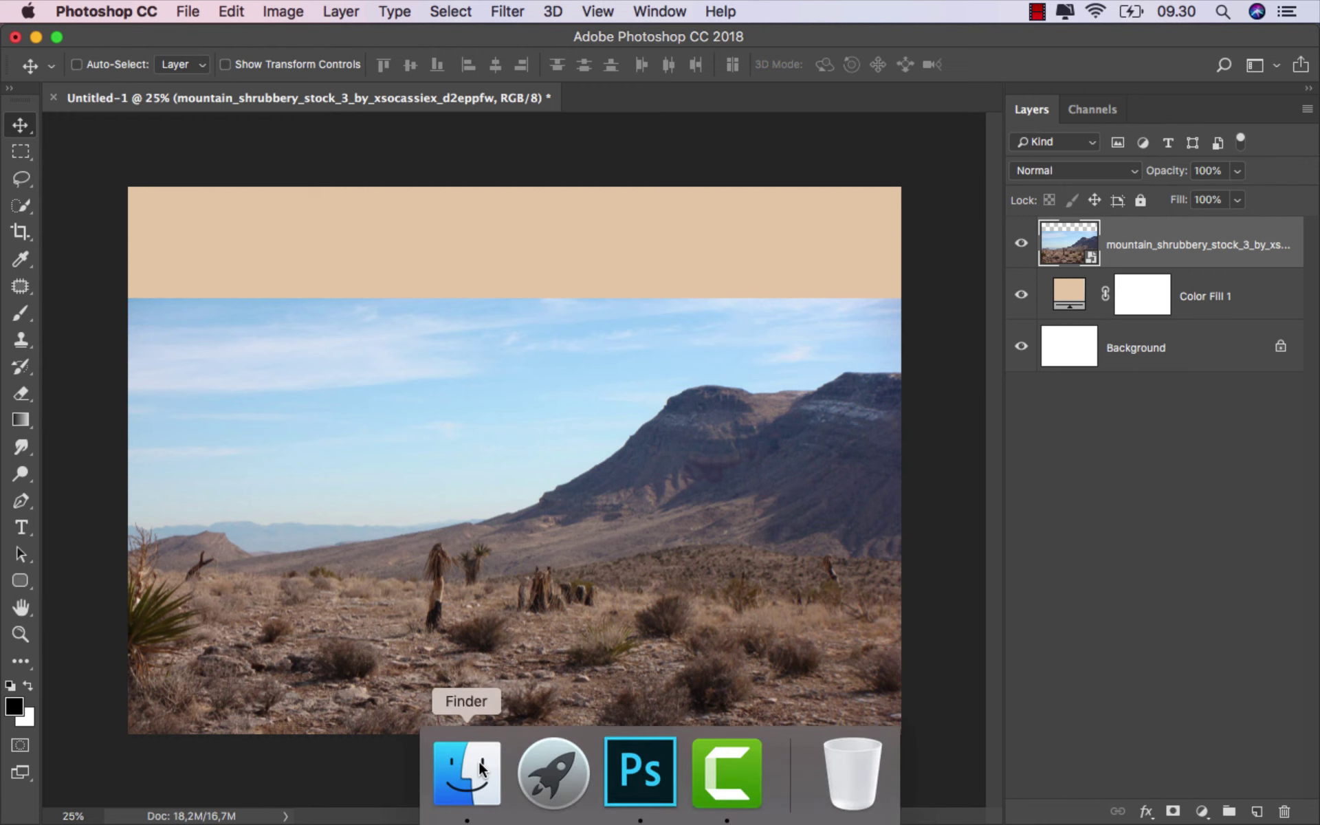
Step: Drag the haunted house image from the stock folder onto the canvas
left_click(467, 773)
left_click(523, 407)
left_click_drag(988, 180, 481, 428)
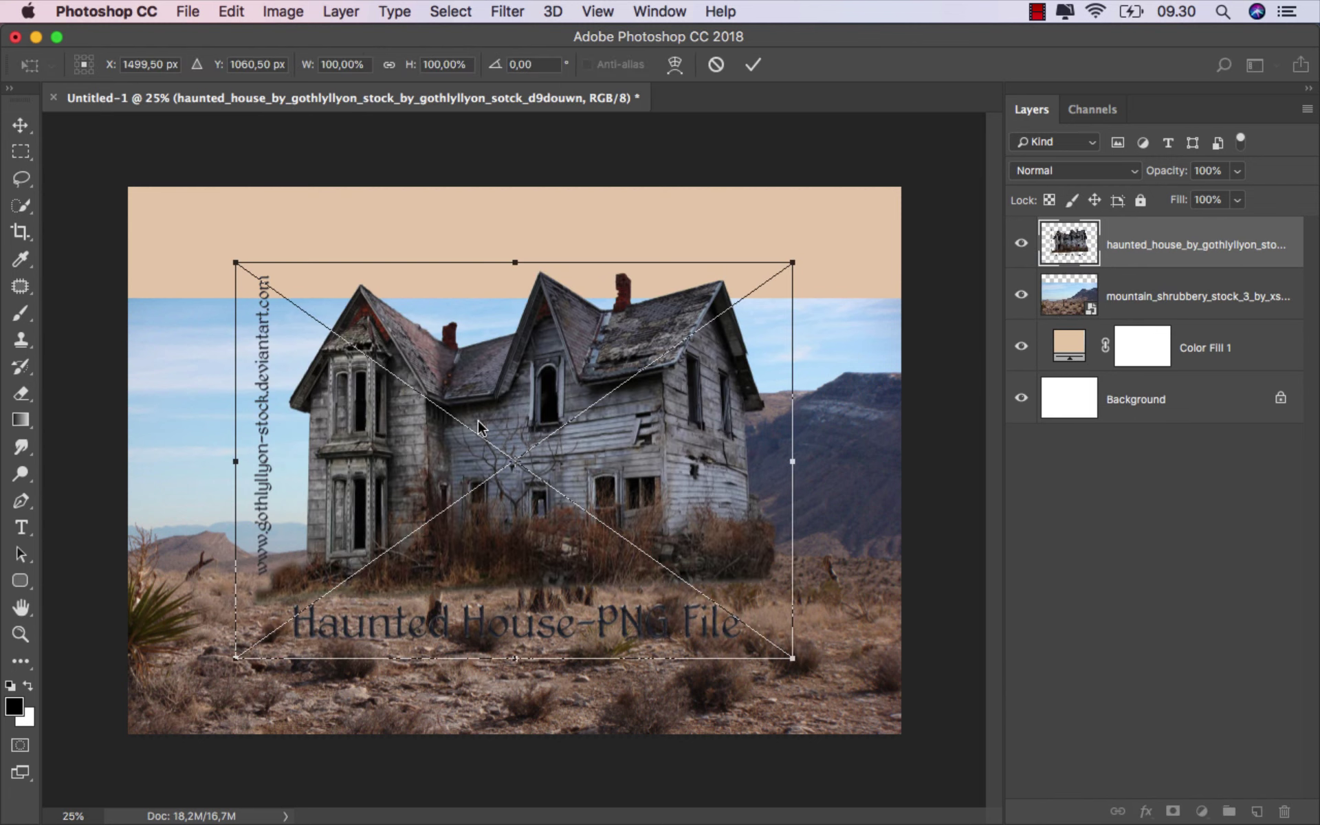
Step: Commit the house image and trace a polygonal lasso selection around the house
left_click(747, 71)
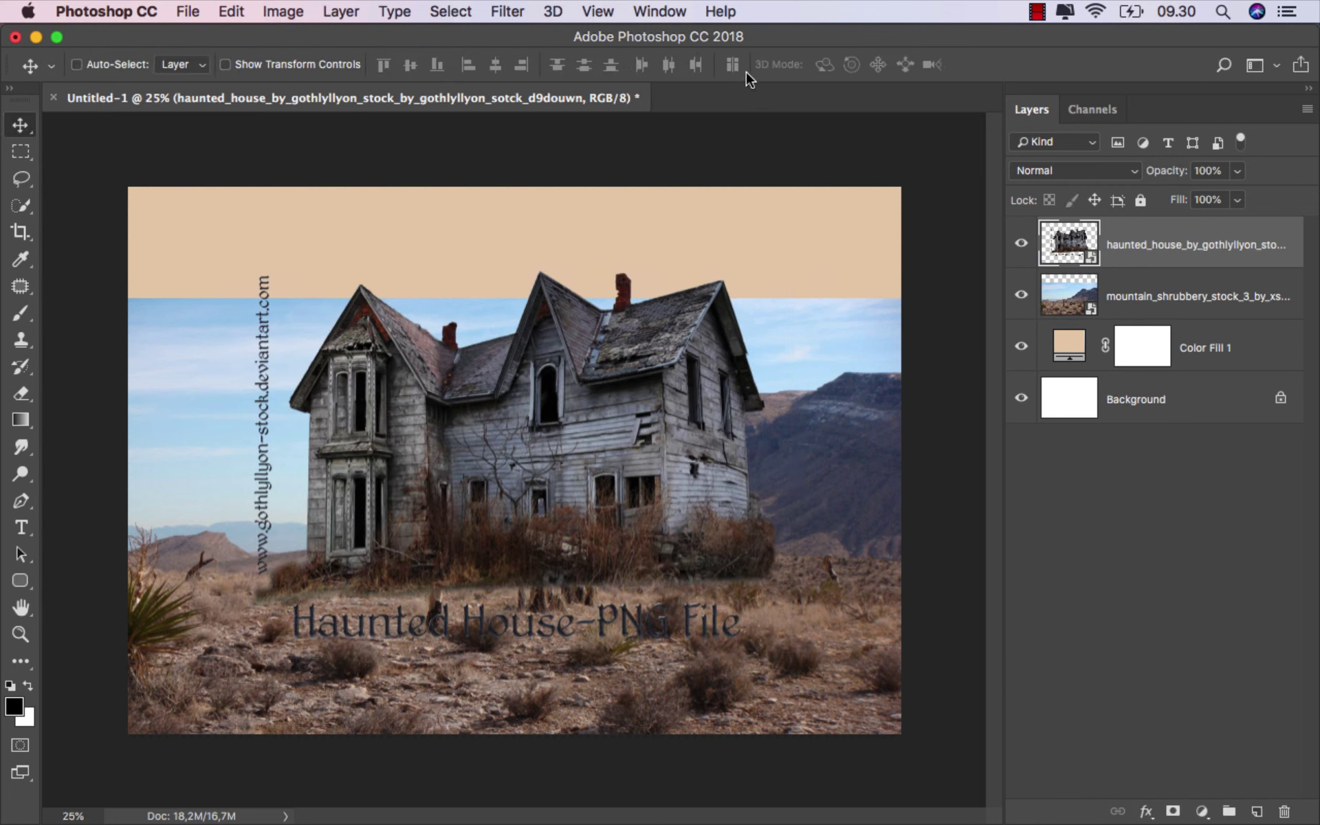
left_click(16, 181)
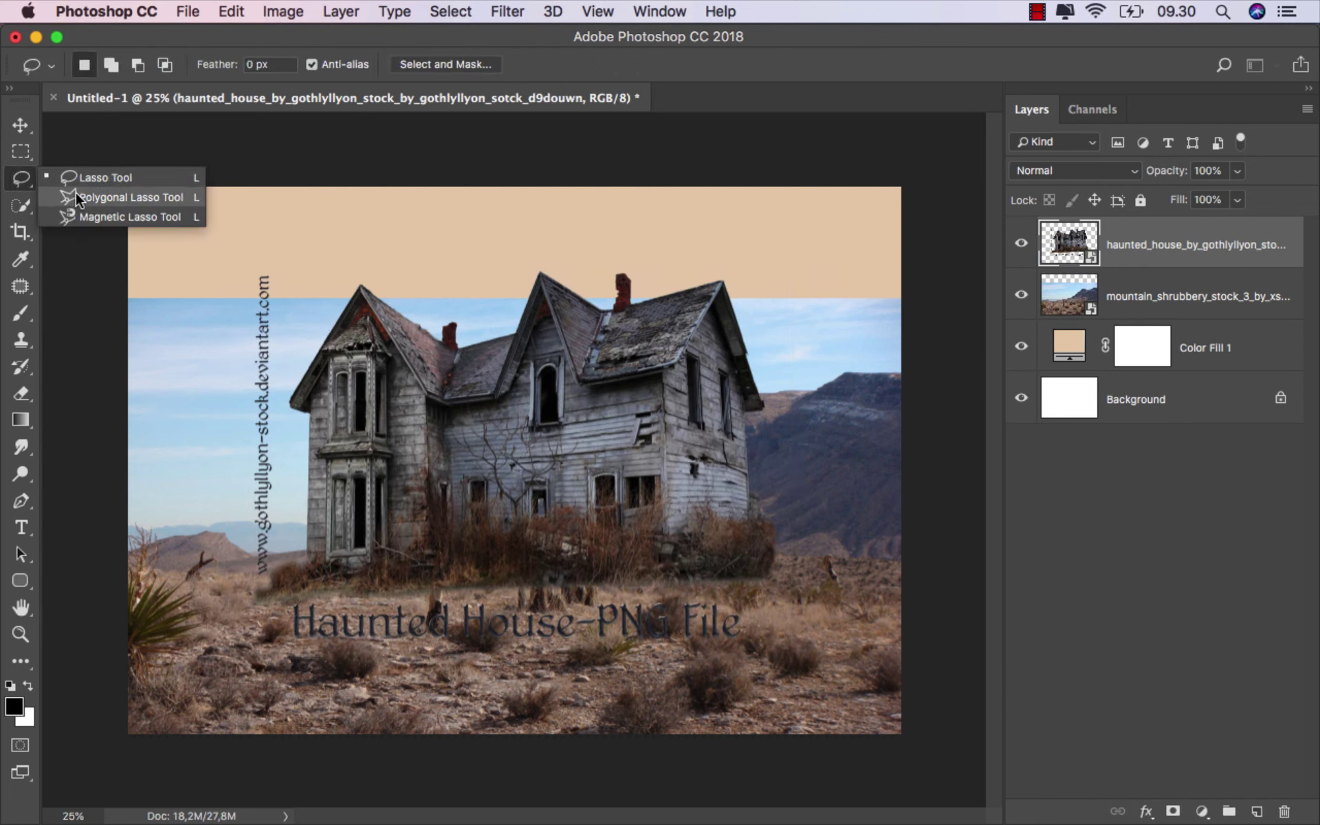
left_click(80, 197)
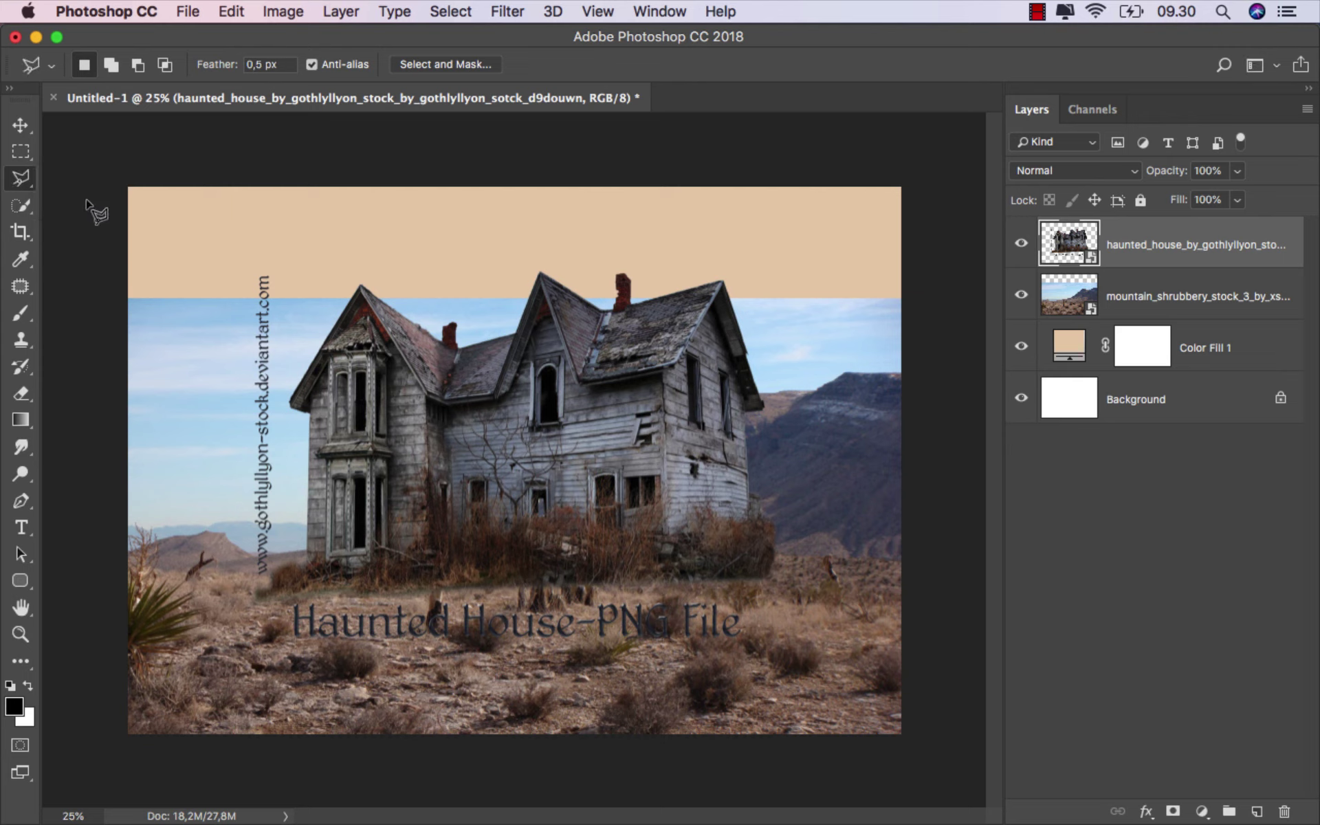
left_click(309, 242)
left_click(278, 416)
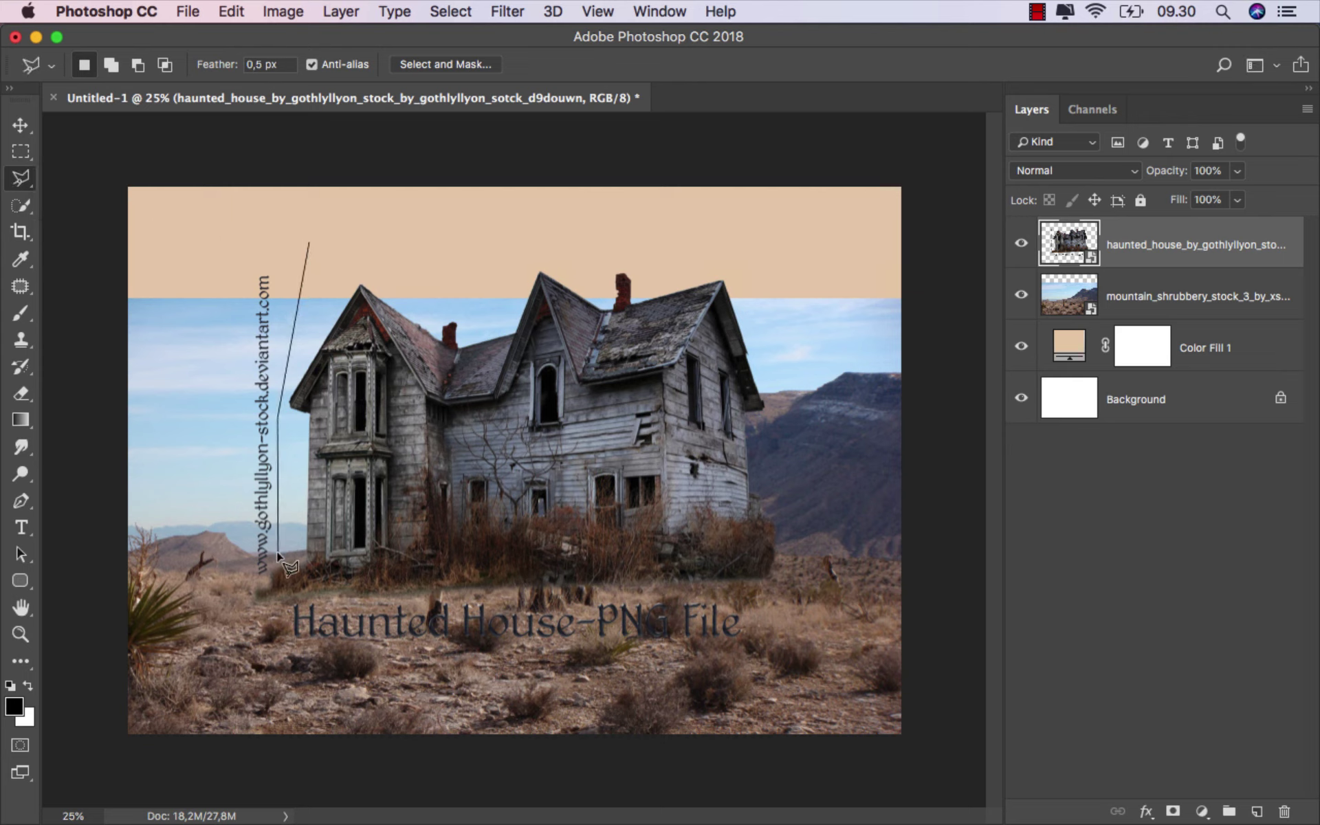
left_click(278, 555)
left_click(269, 570)
left_click(238, 589)
left_click(239, 614)
left_click(301, 596)
left_click(790, 585)
left_click(803, 454)
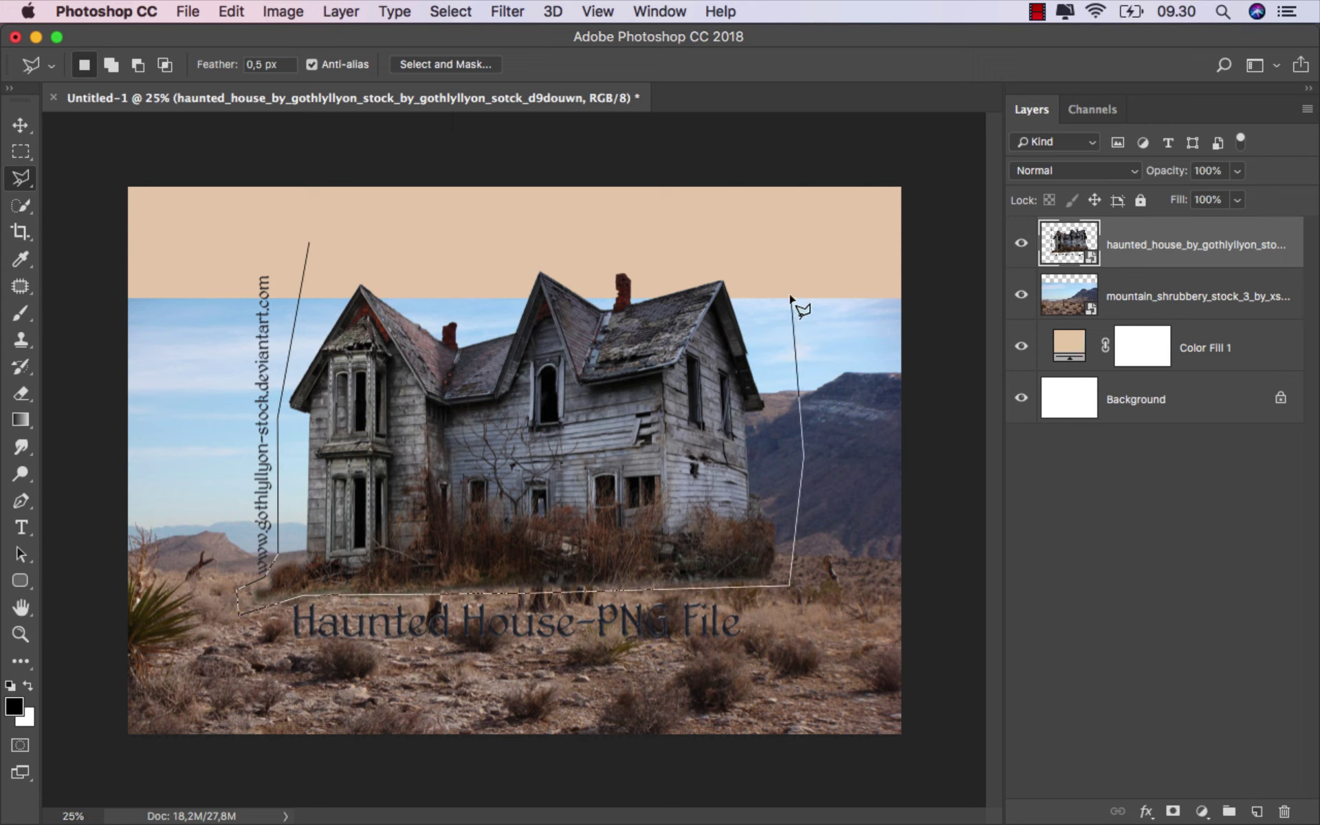
left_click(786, 284)
left_click(719, 239)
left_click(421, 241)
double_click(331, 244)
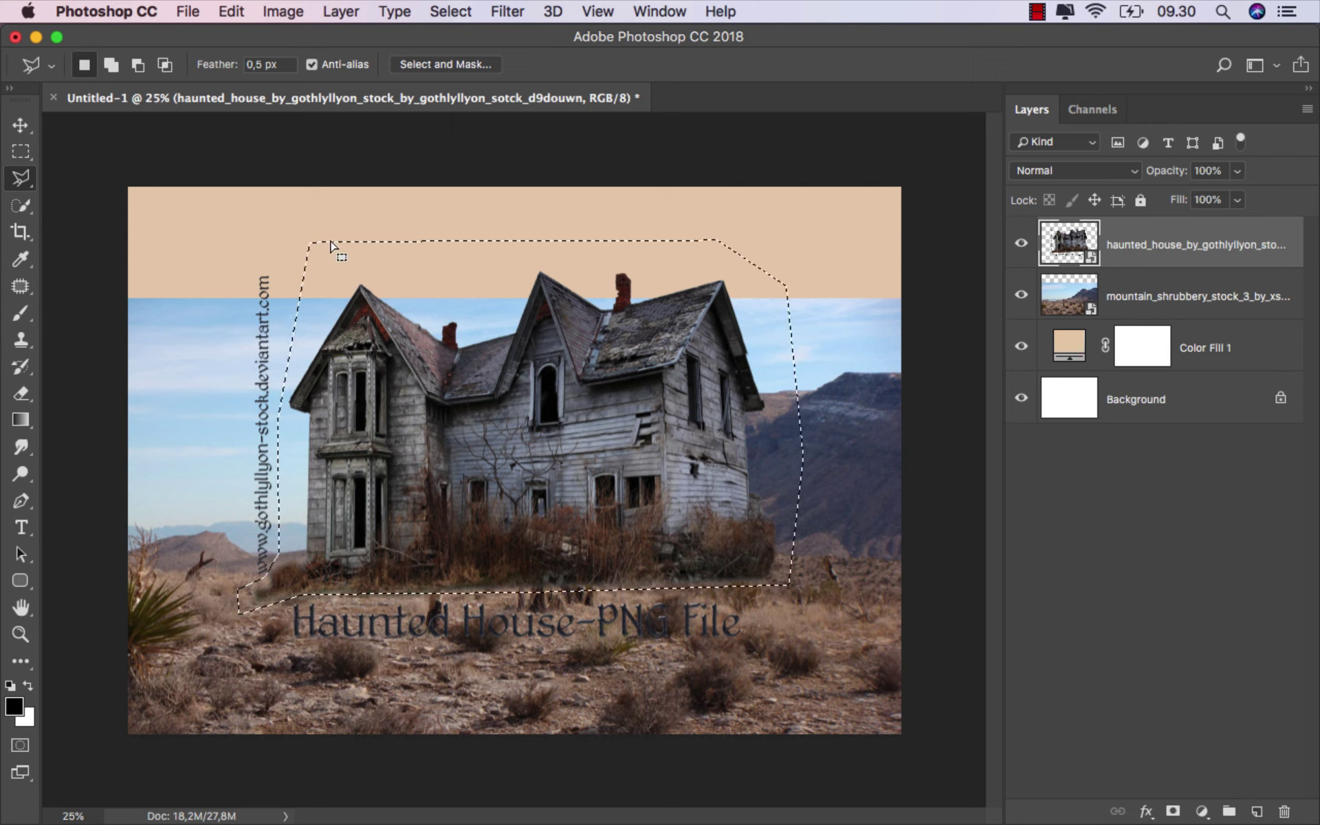
Step: Mask the house layer to the selection and move the house lower onto the ground
left_click(1173, 812)
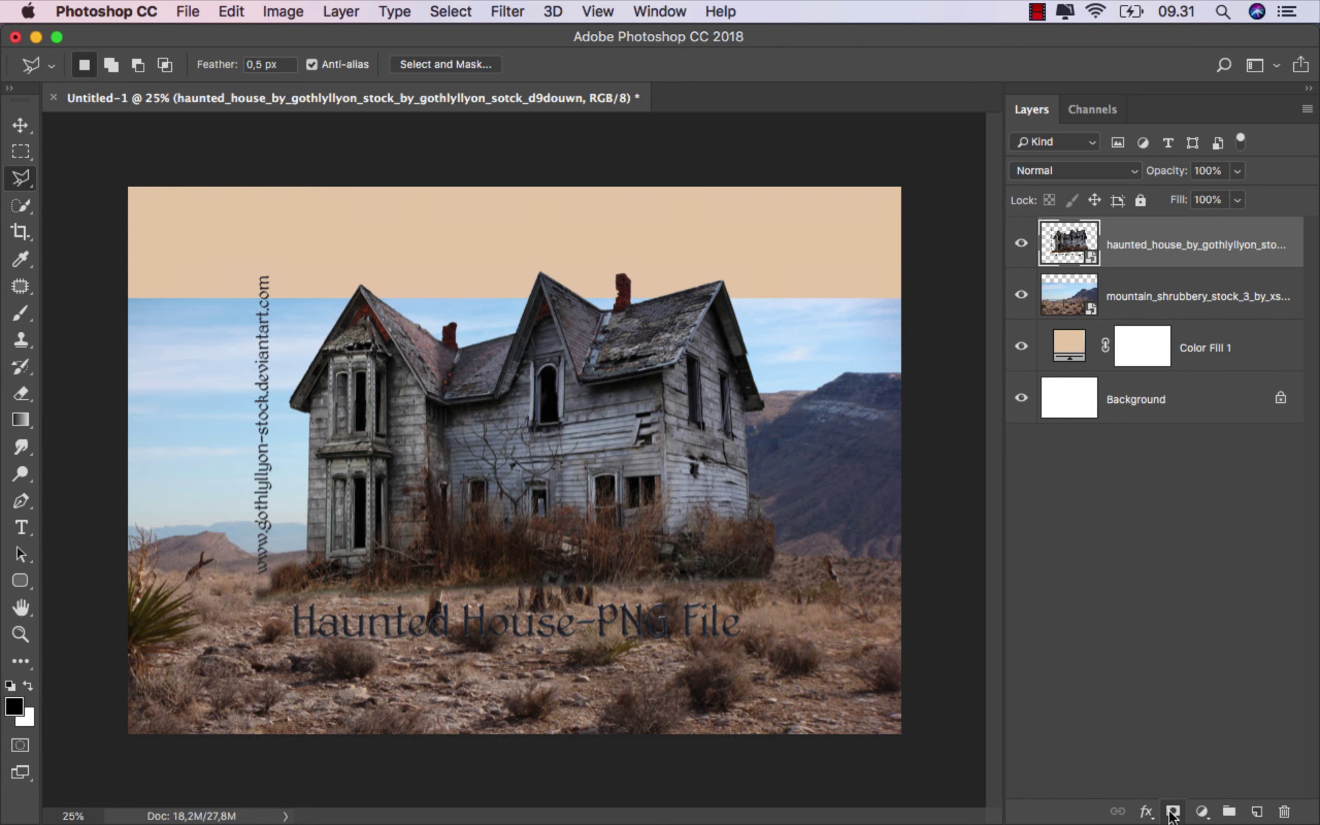
left_click(1197, 246)
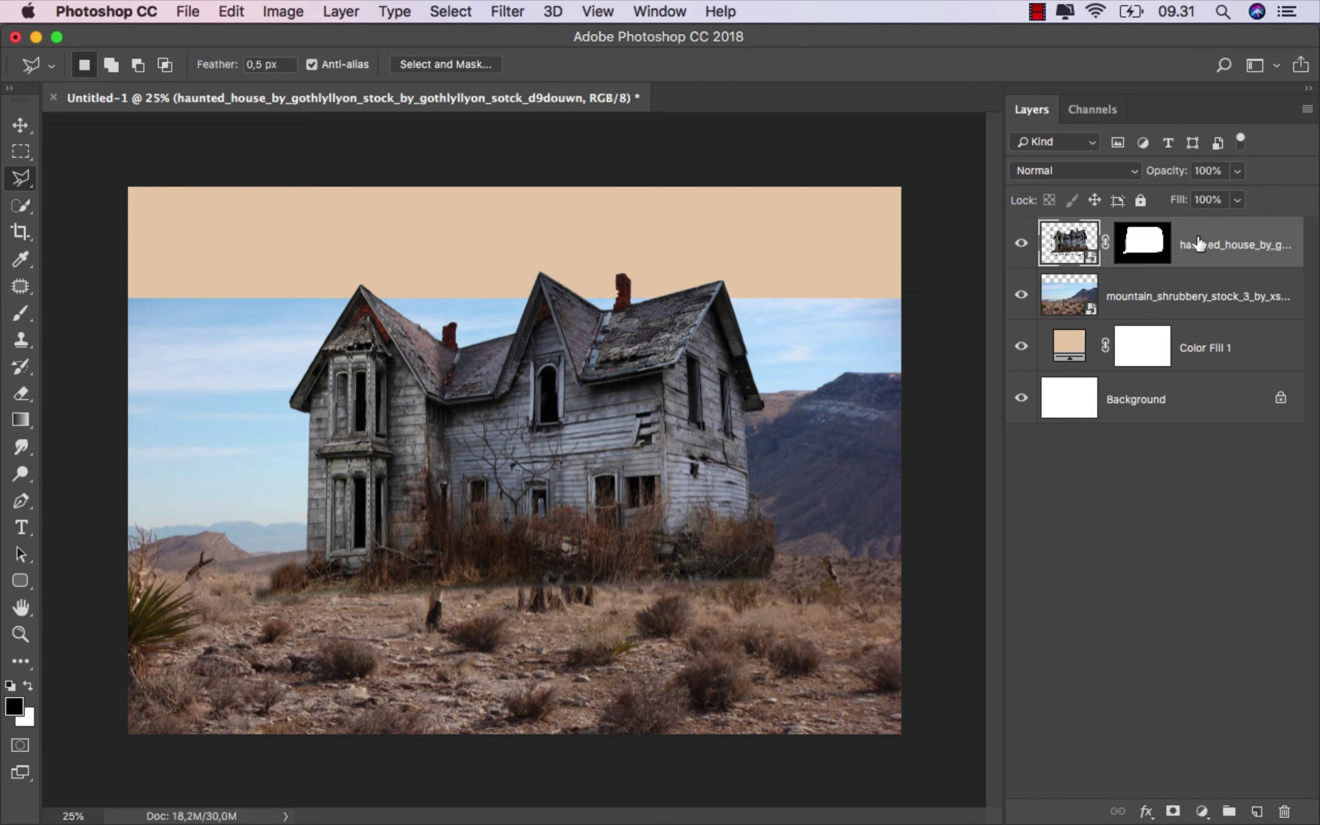
key("v")
left_click_drag(525, 418, 523, 466)
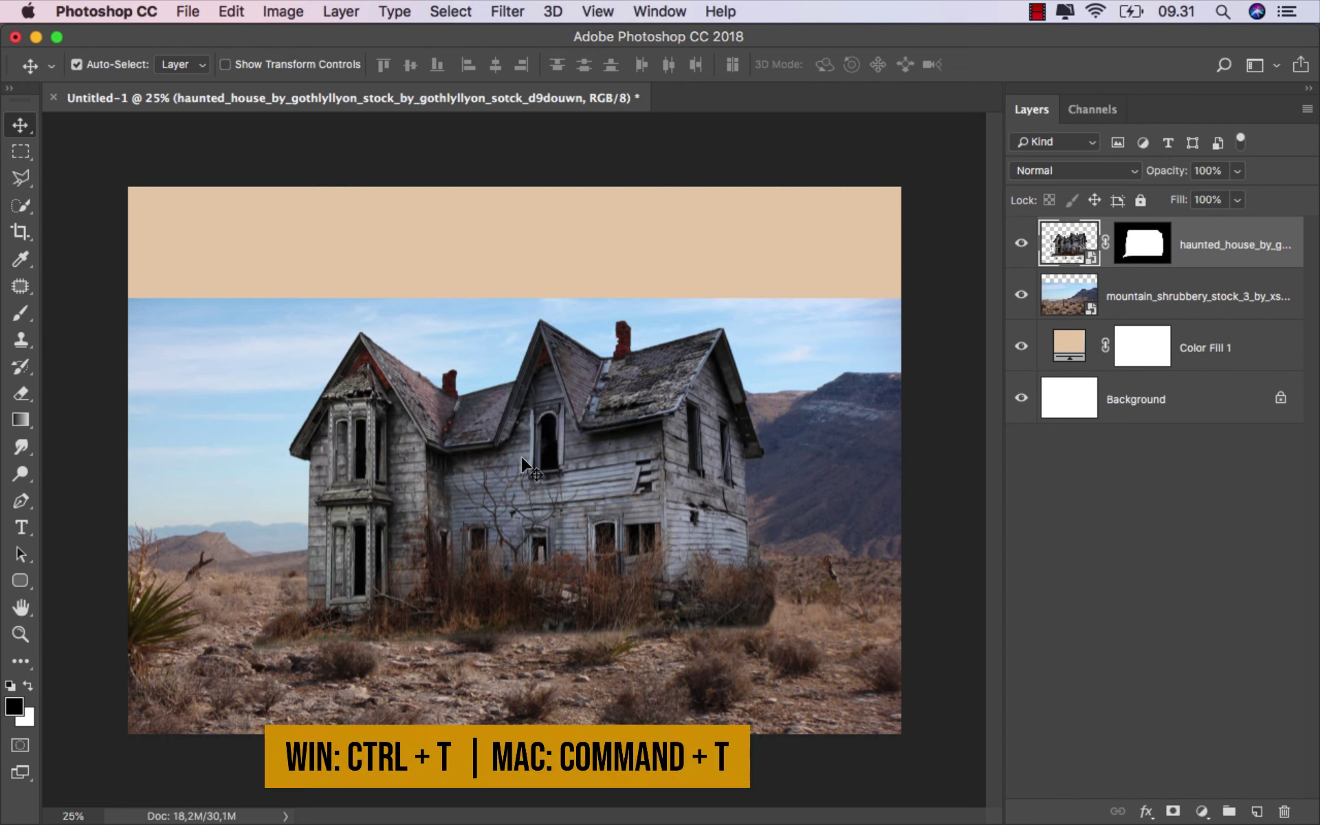
Step: Scale the haunted house to about 89% and nudge it slightly left
key("super+t")
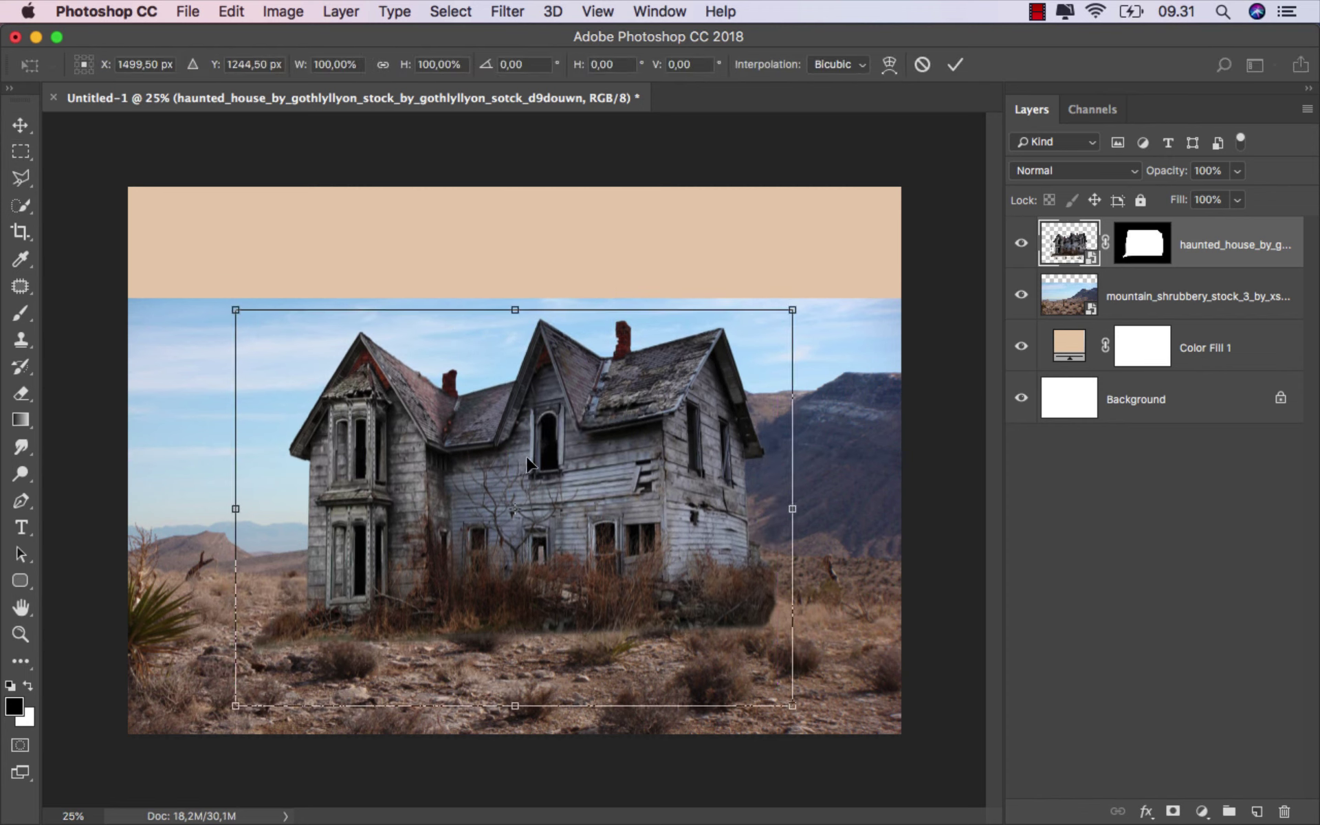
left_click_drag(794, 309, 771, 349)
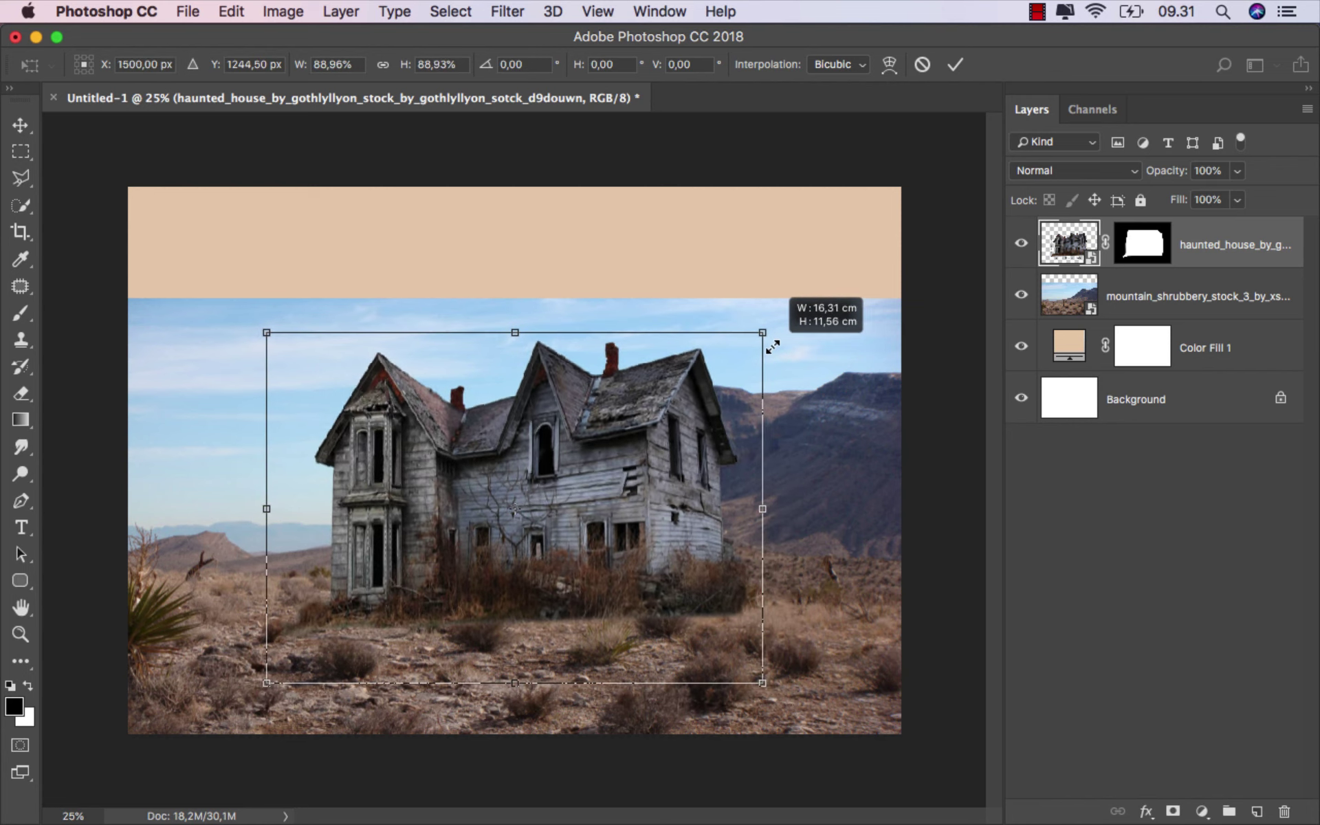
left_click_drag(770, 349, 773, 347)
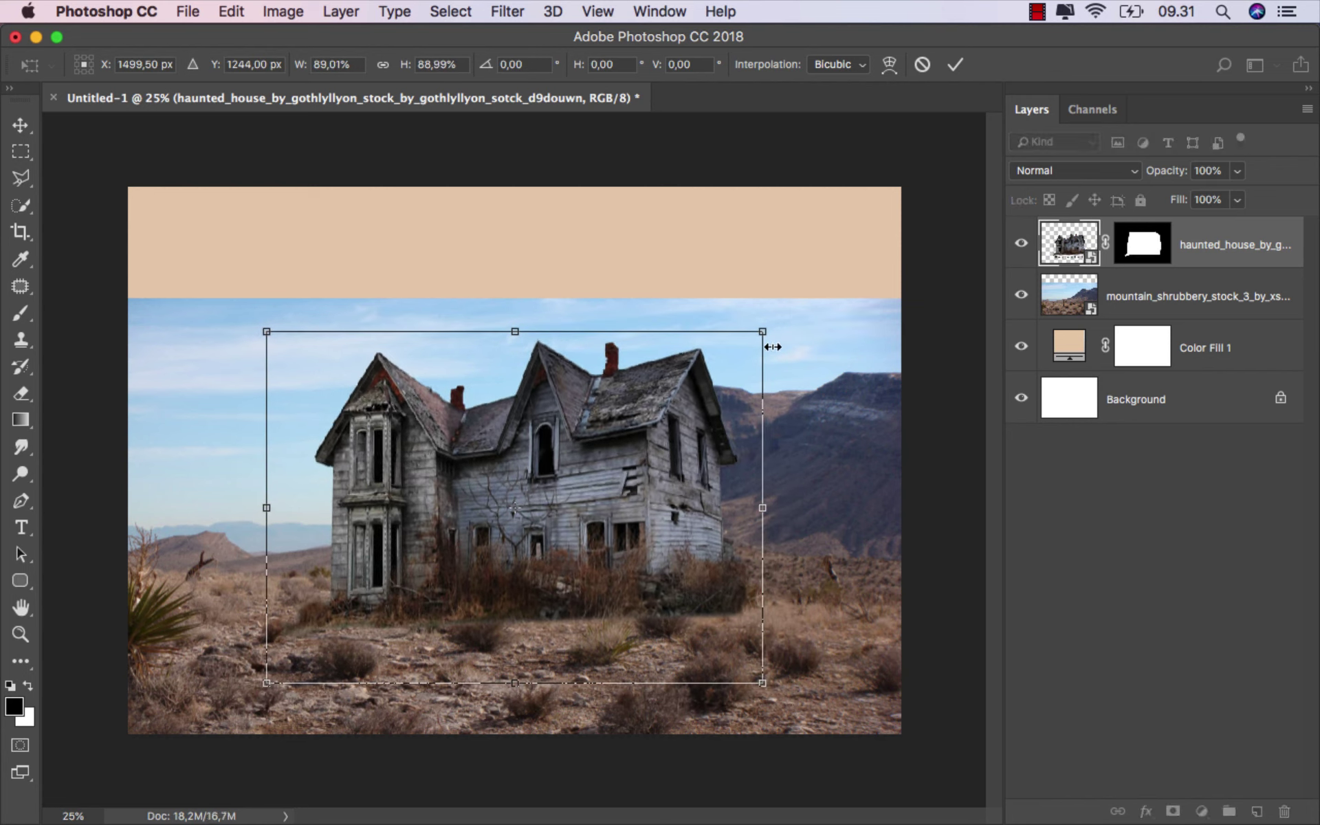
left_click(955, 64)
left_click_drag(529, 458, 523, 460)
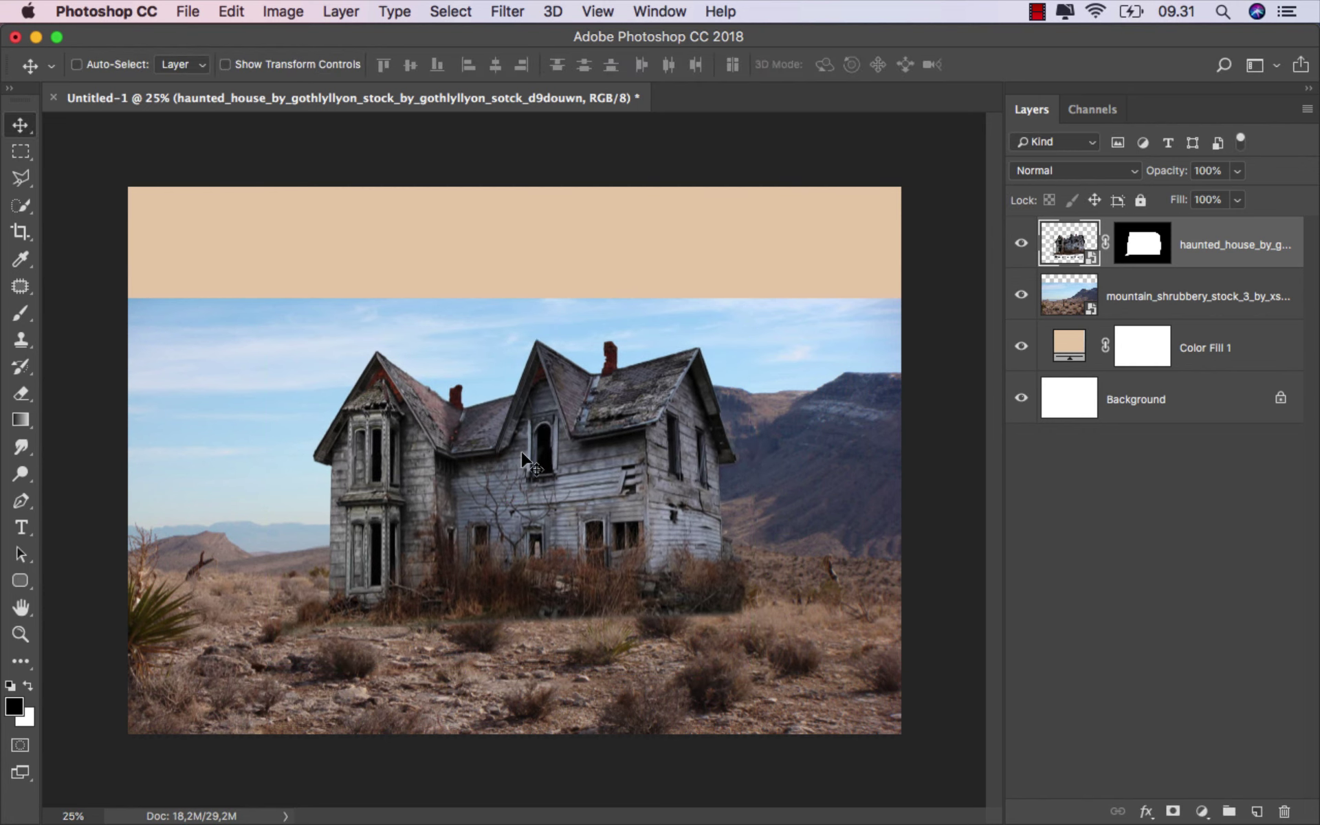
Step: Add a layer mask to the mountain photo and set up a black linear gradient
left_click(1145, 289)
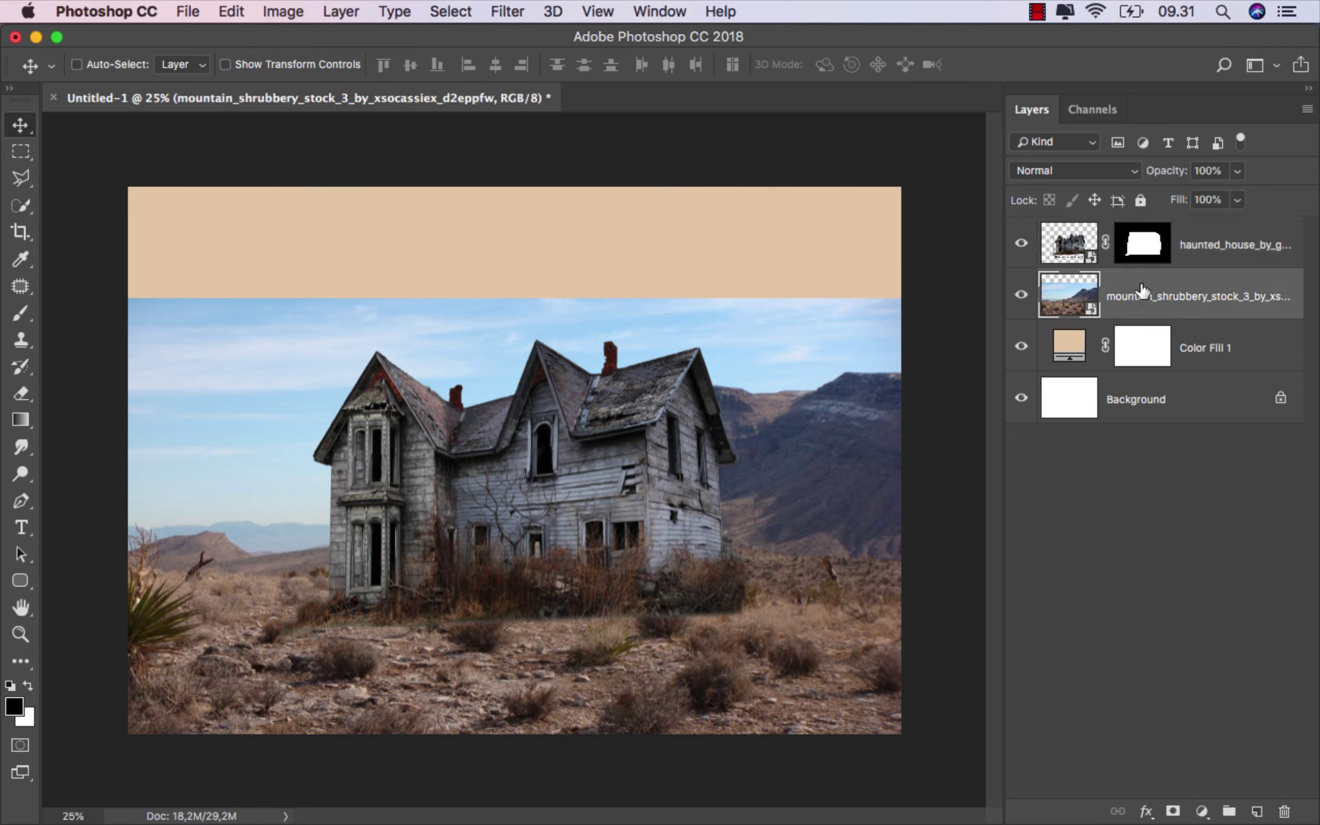
left_click(1172, 812)
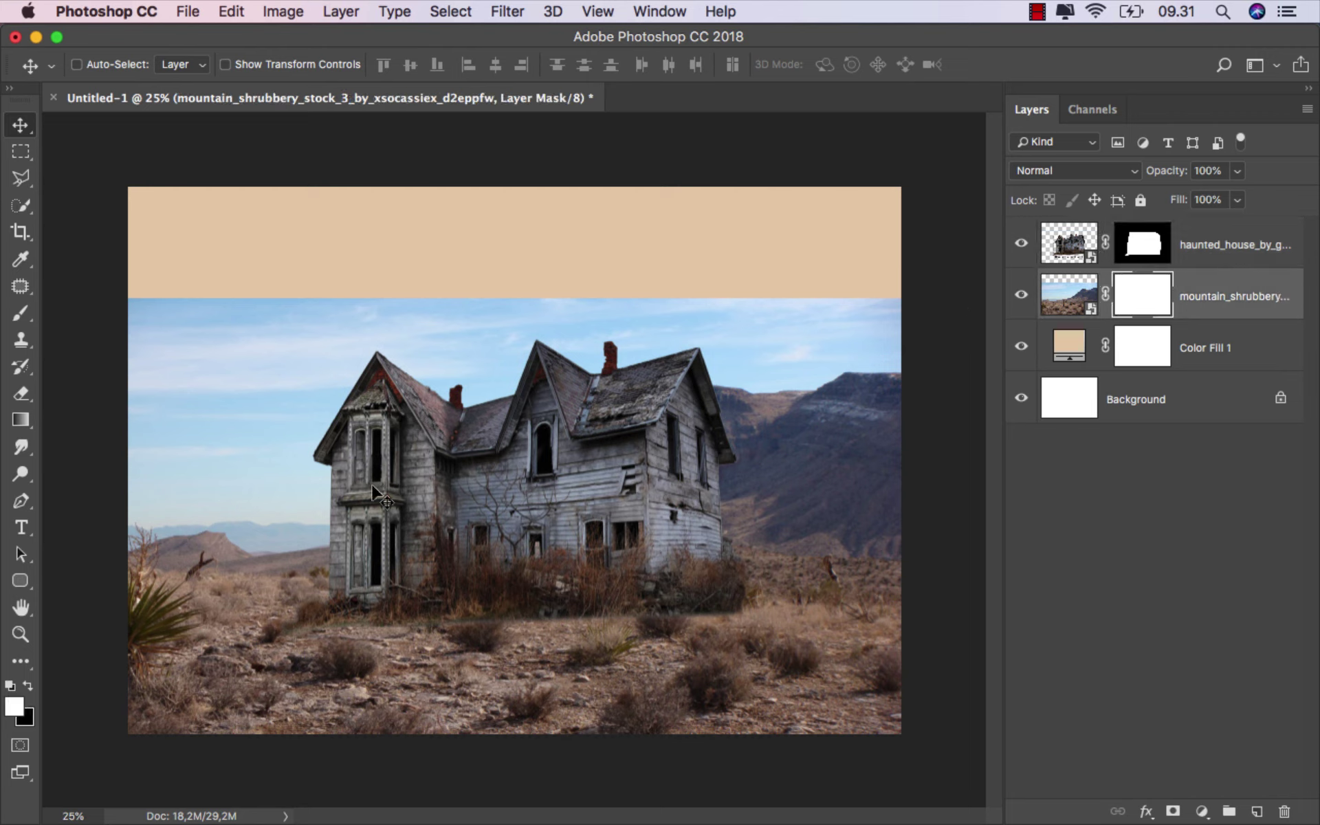
left_click(21, 420)
left_click(82, 421)
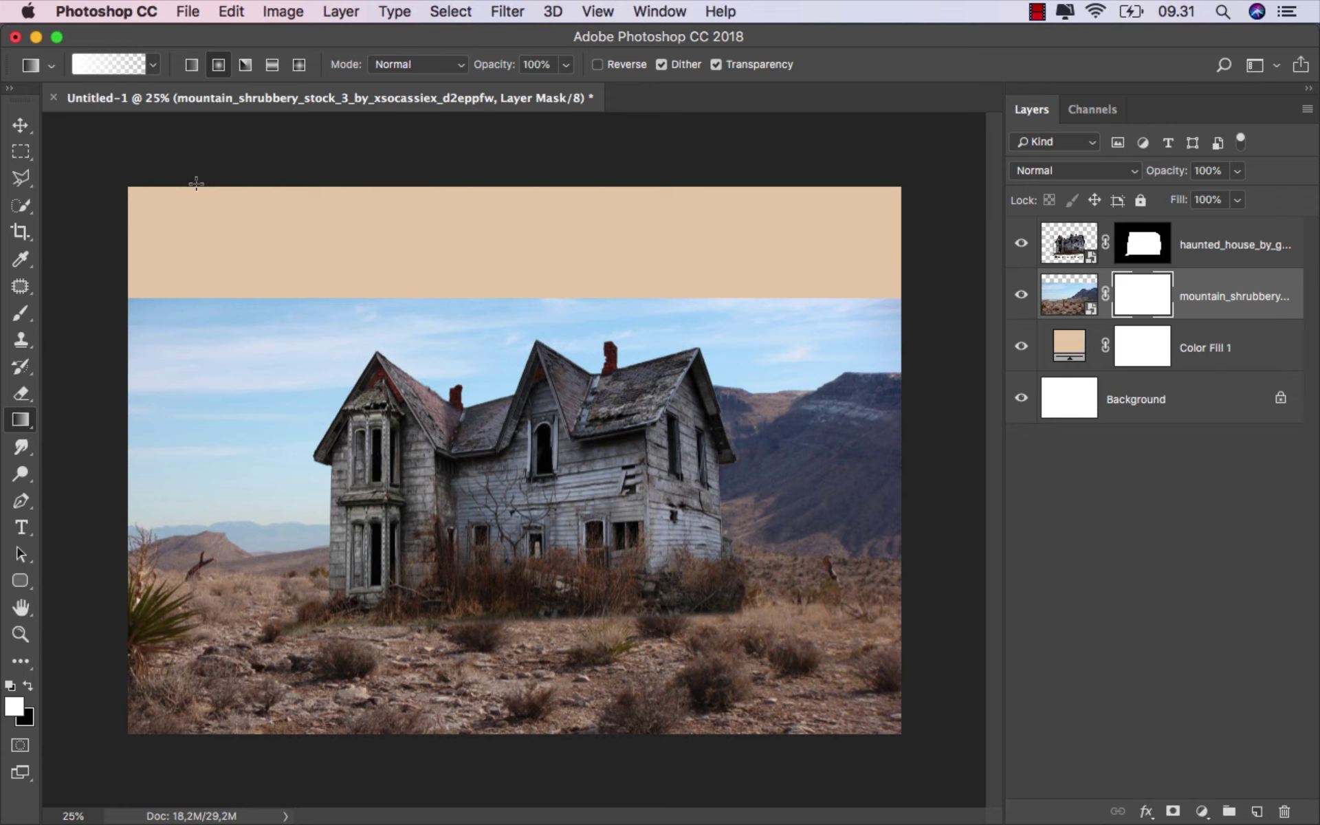
left_click(191, 65)
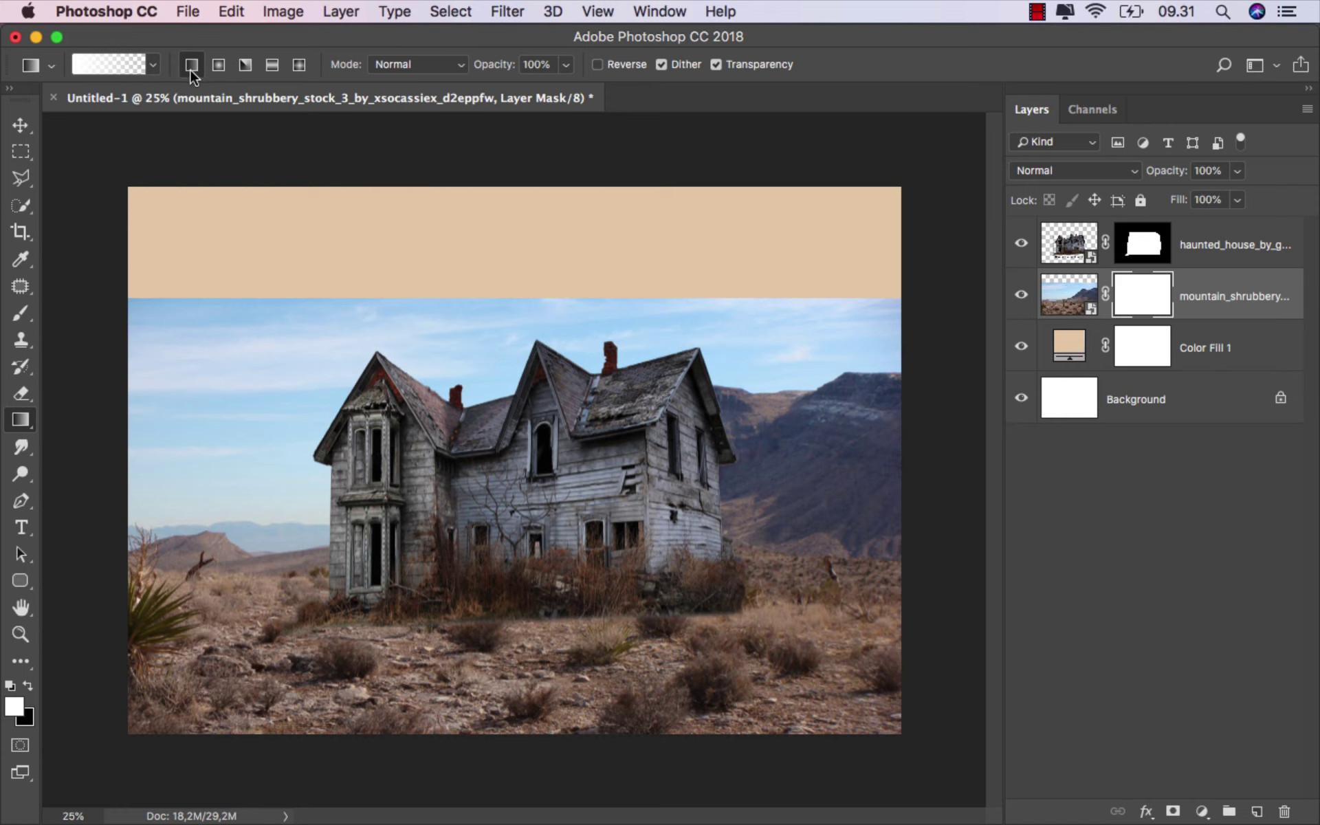
left_click(27, 686)
Step: Draw mask gradients fading the mountain sky and left and right horizons into the peach haze
scroll(368, 617, "up", 1, "alt")
scroll(426, 612, "up", 2, "alt")
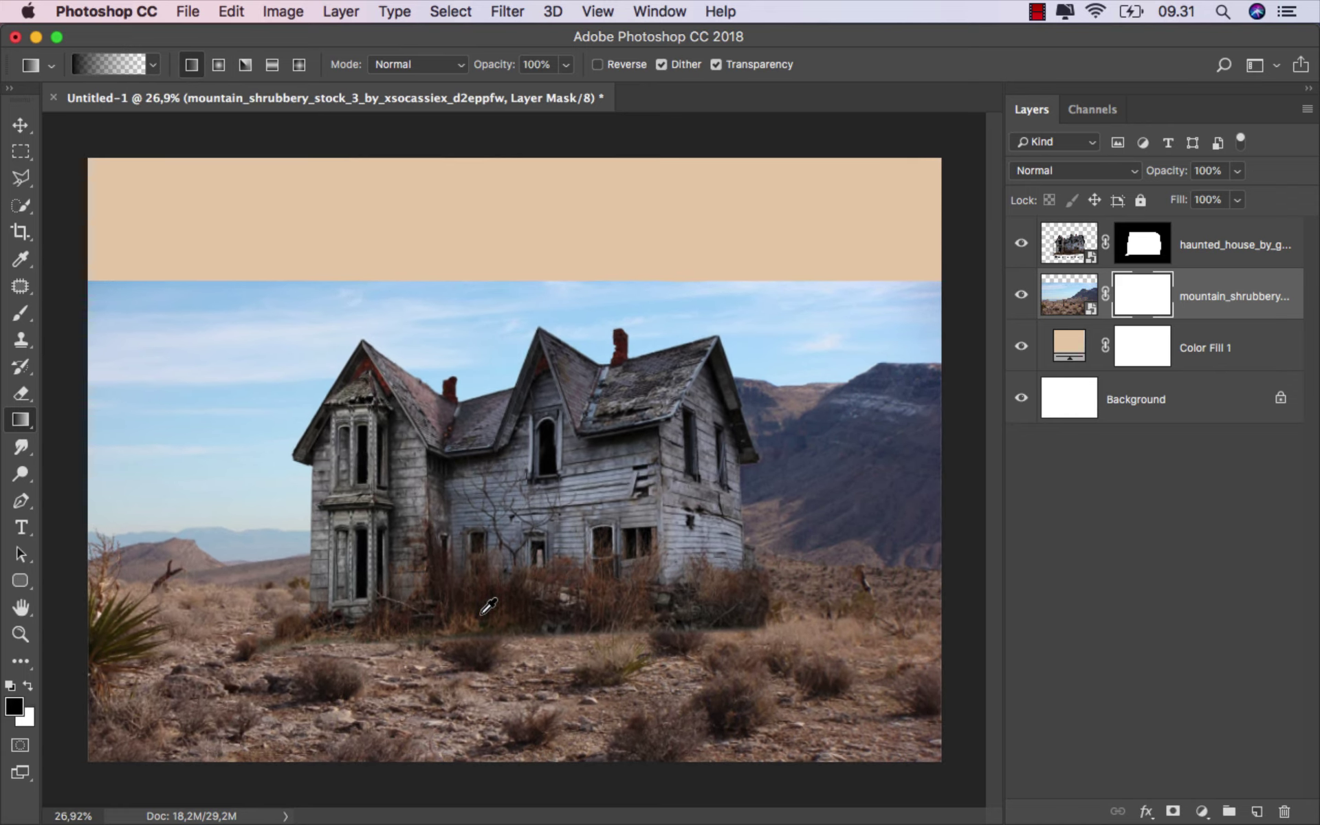
scroll(488, 607, "up", 1, "alt")
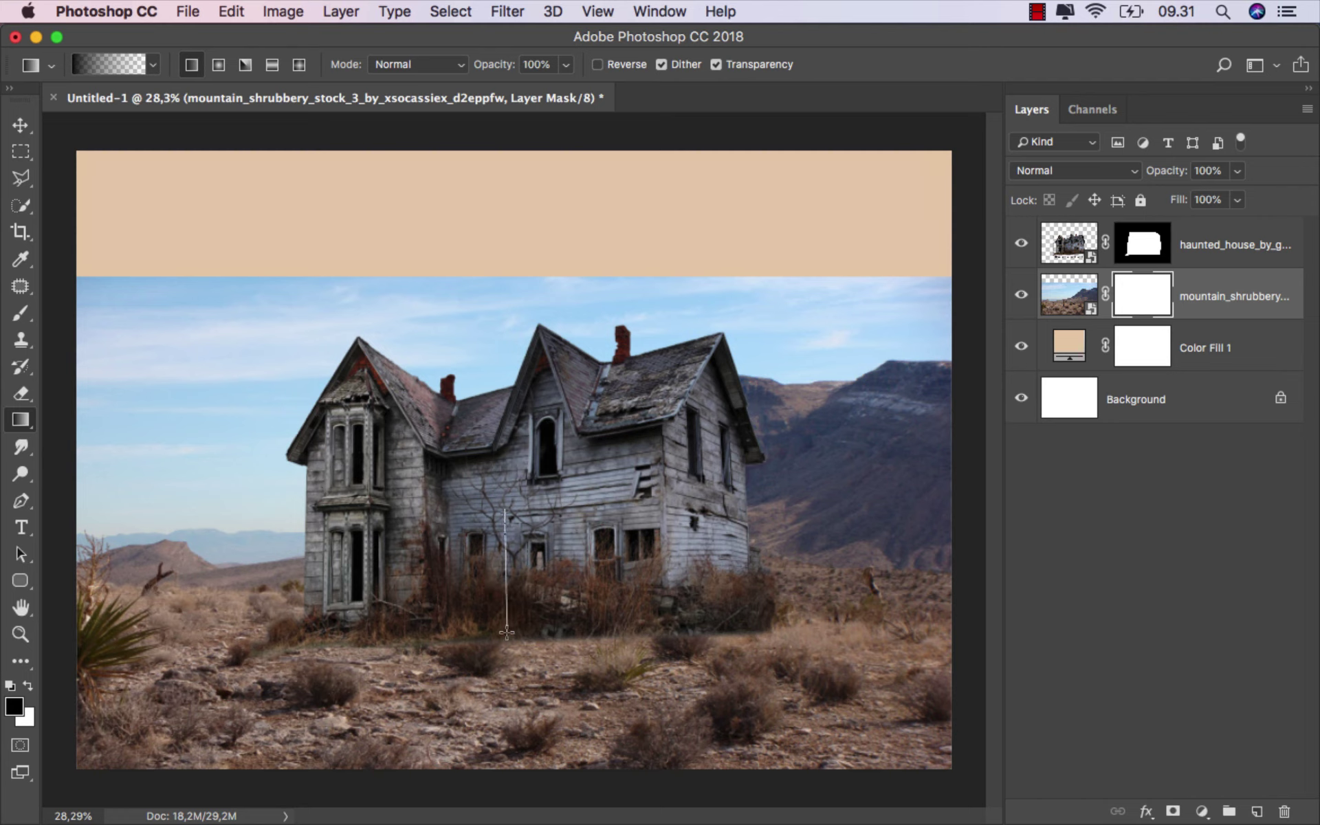
left_click_drag(507, 621, 507, 621)
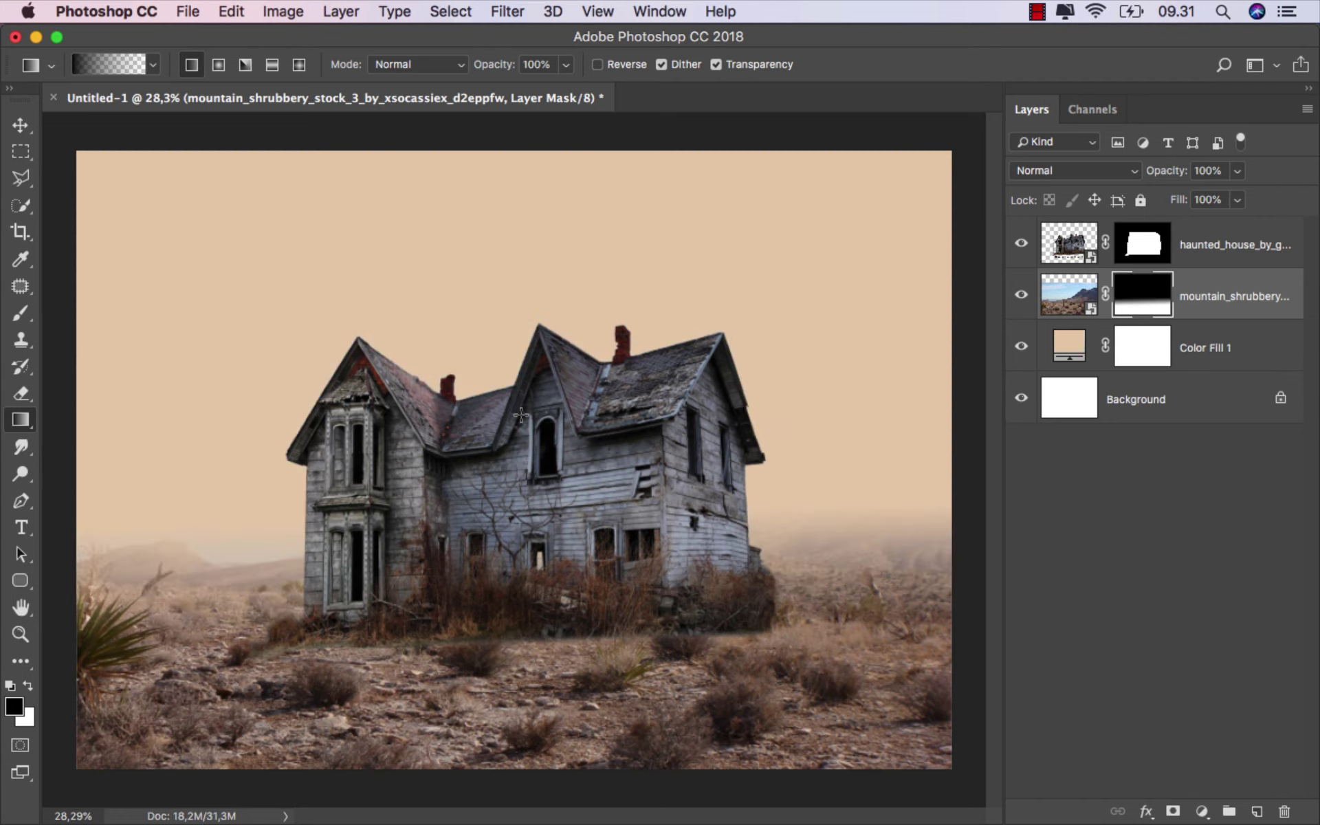
left_click_drag(521, 415, 521, 625)
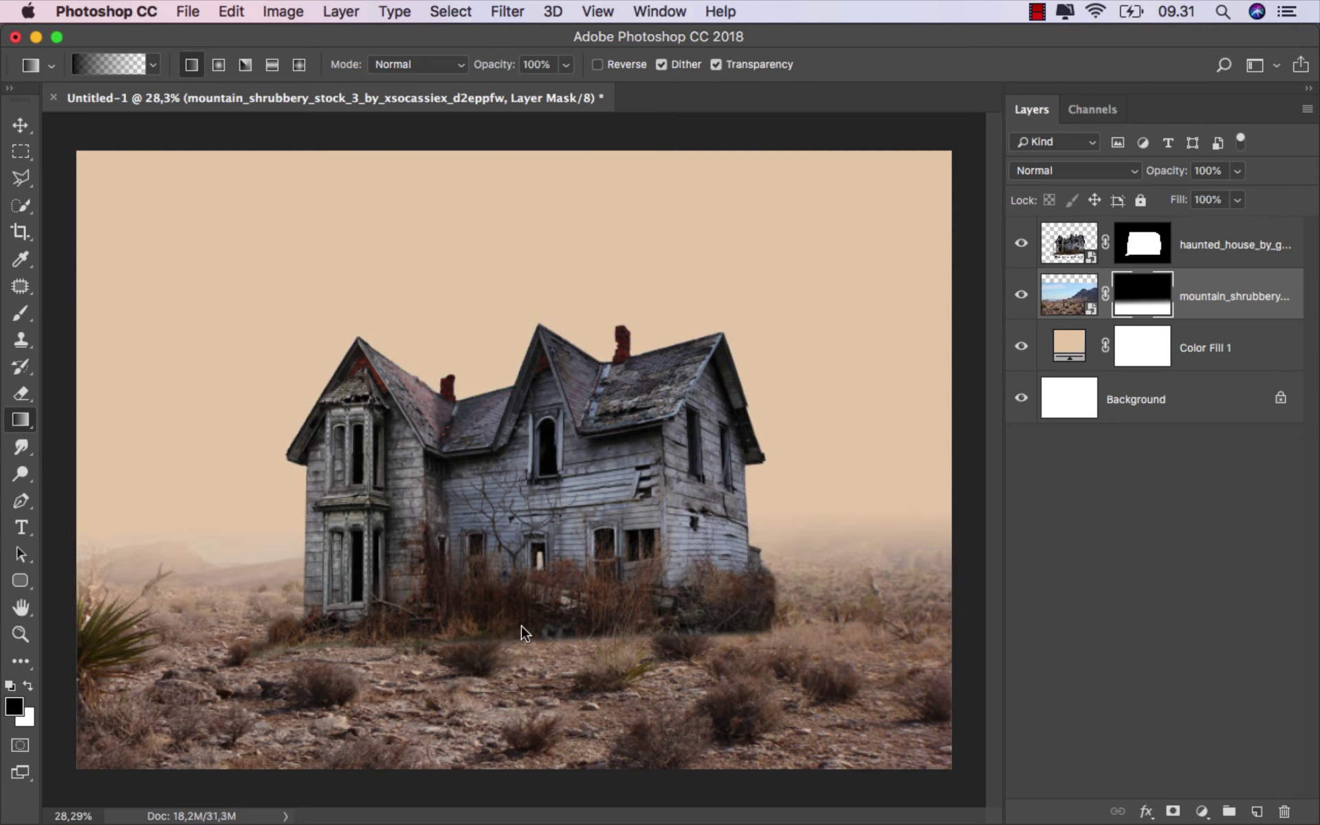
left_click_drag(786, 367, 724, 626)
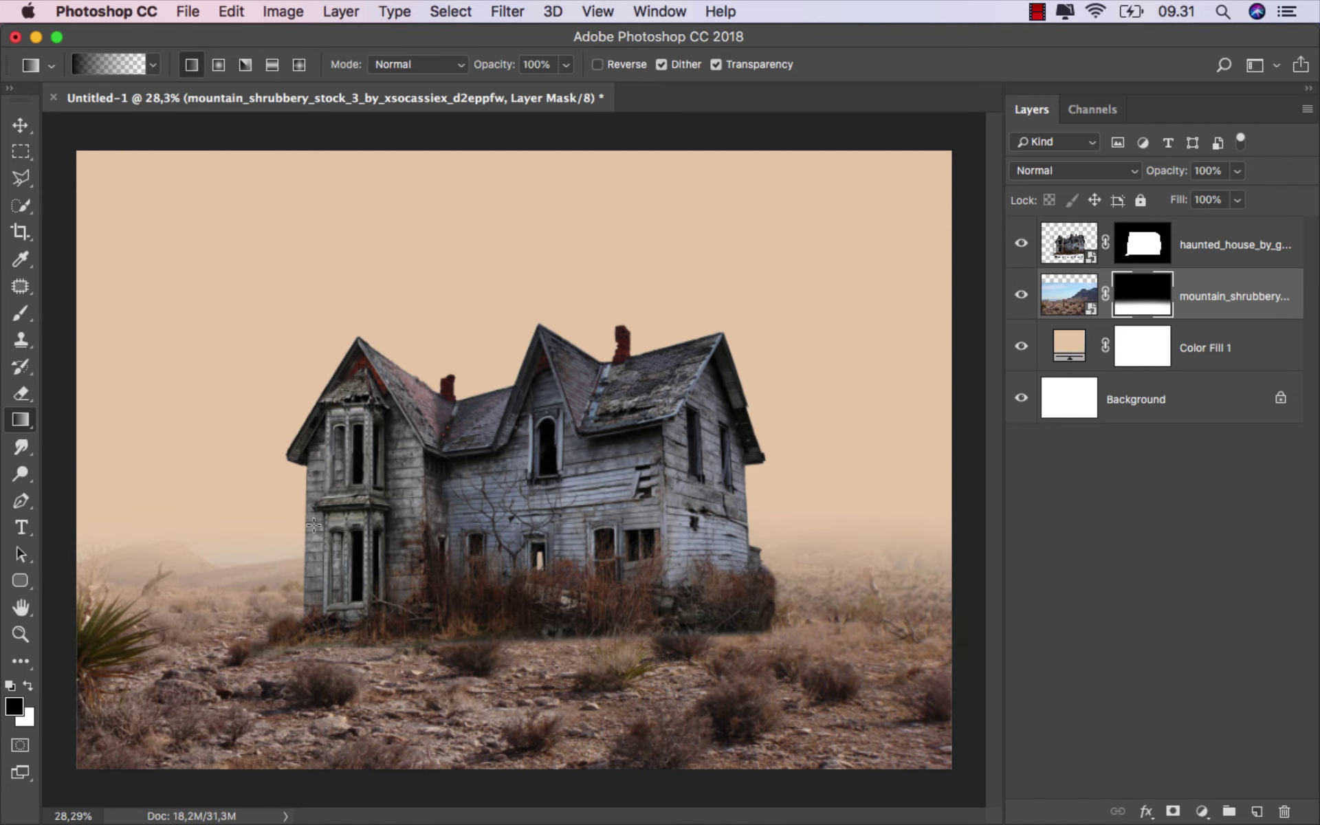
left_click_drag(244, 392, 318, 646)
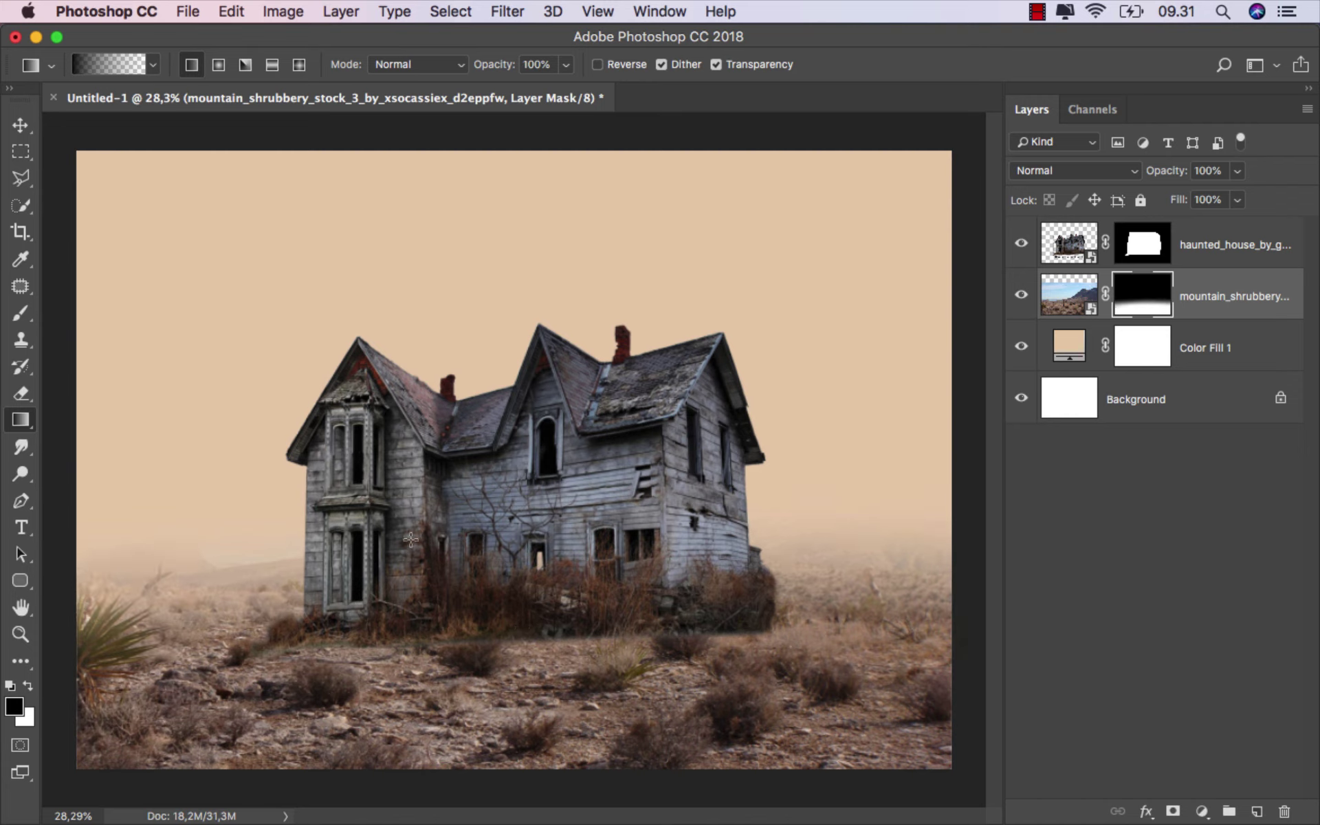
left_click(1142, 246)
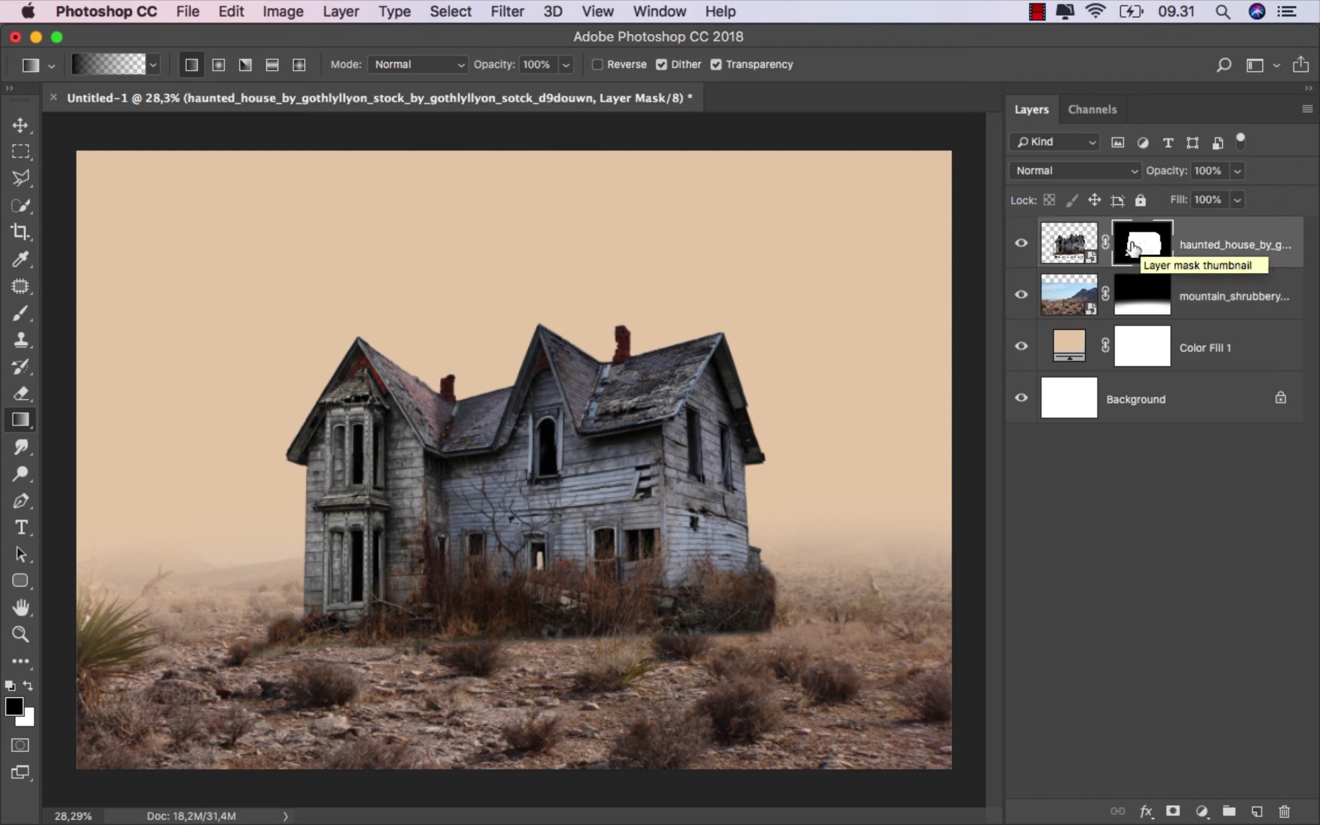
Step: Choose a small soft round brush at 10% opacity
left_click(21, 312)
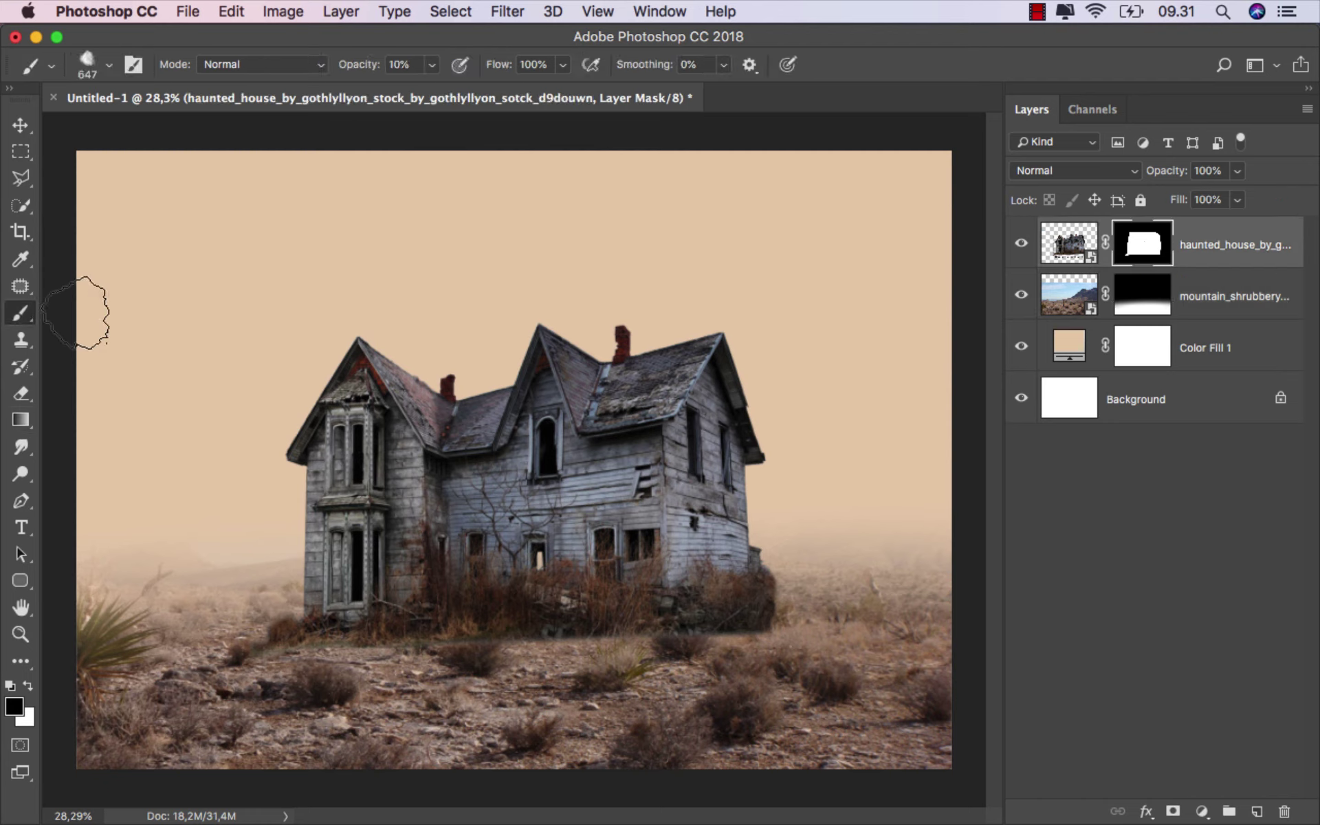
right_click(399, 327)
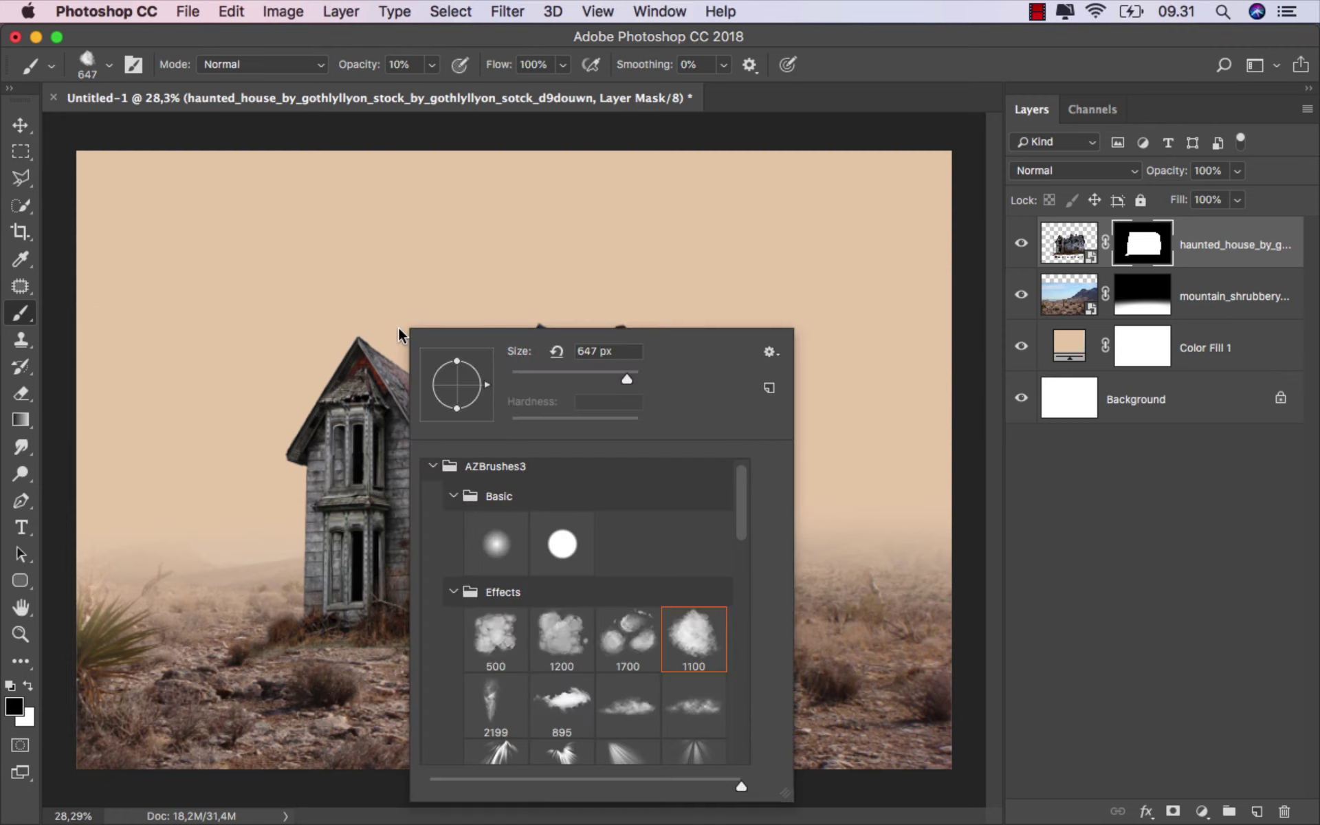
left_click(481, 538)
left_click(531, 375)
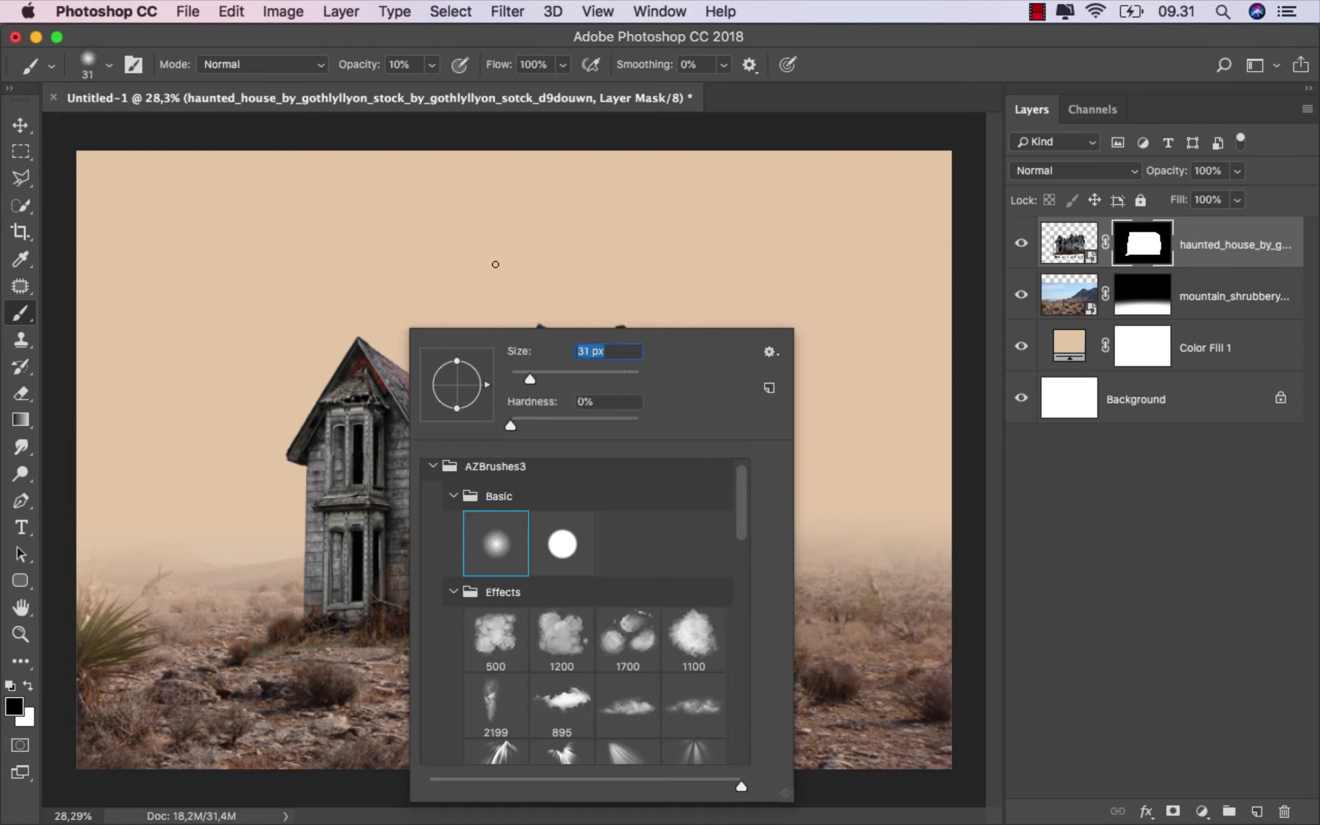
left_click(431, 66)
left_click(452, 73)
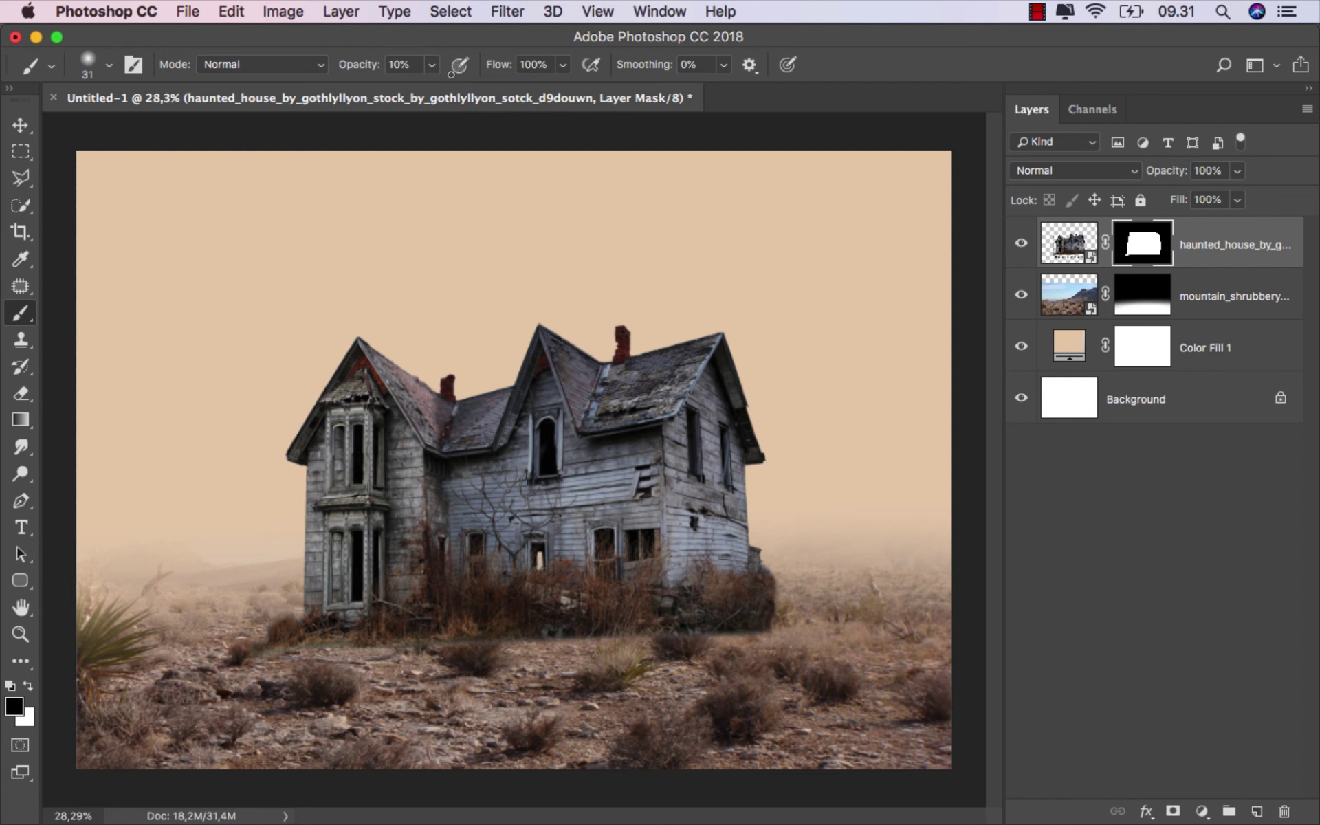
Step: Paint on the house mask to fade the dark shrubs at the house base
scroll(371, 607, "up", 5)
left_click_drag(303, 616, 323, 616)
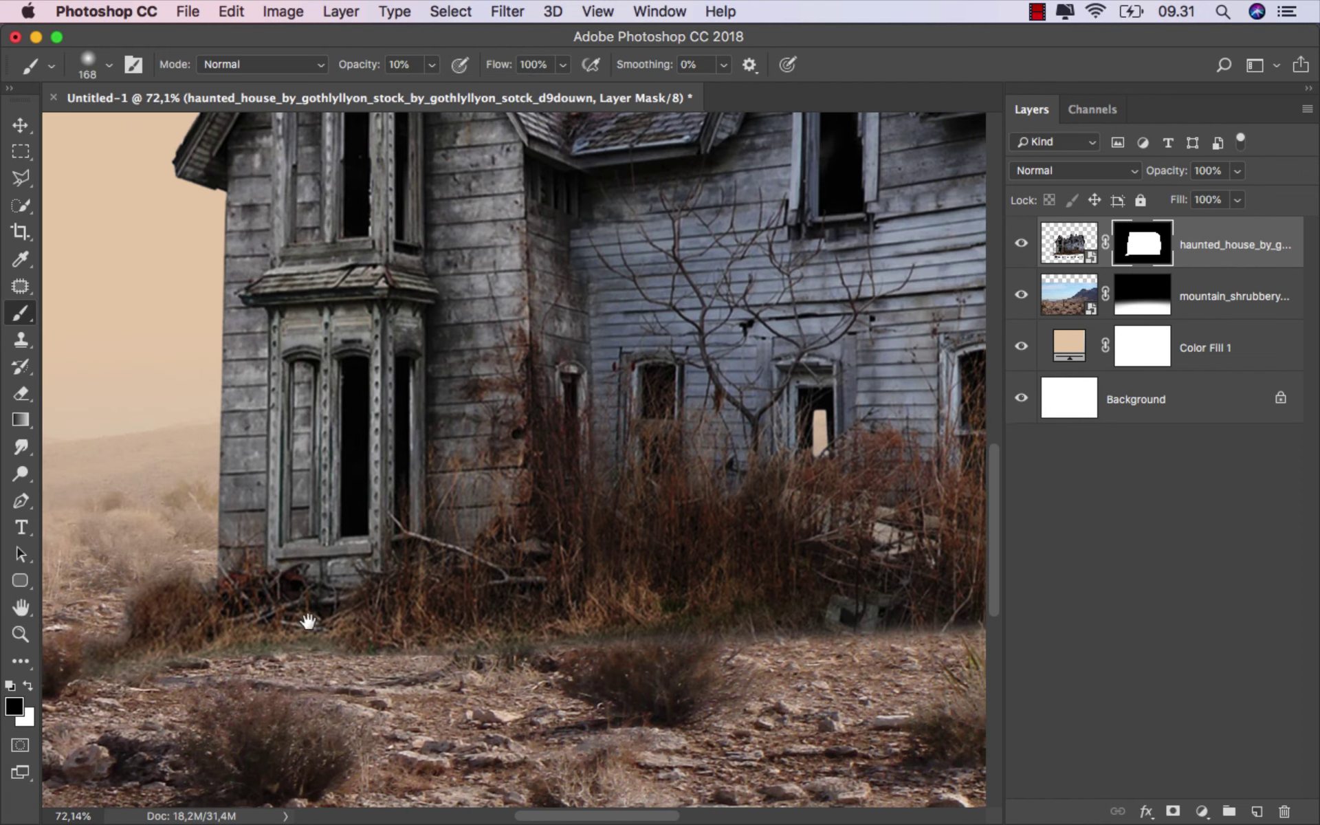
scroll(230, 534, "left", 3)
mouse_move(230, 534)
left_mouse_down()
mouse_move(296, 486)
mouse_move(289, 475)
mouse_move(307, 572)
left_mouse_up()
scroll(309, 570, "right", 2)
Step: With a larger brush at 20% opacity, soften the bushes' hard edge right of the house
key("]")
key("]")
key("]")
key("2")
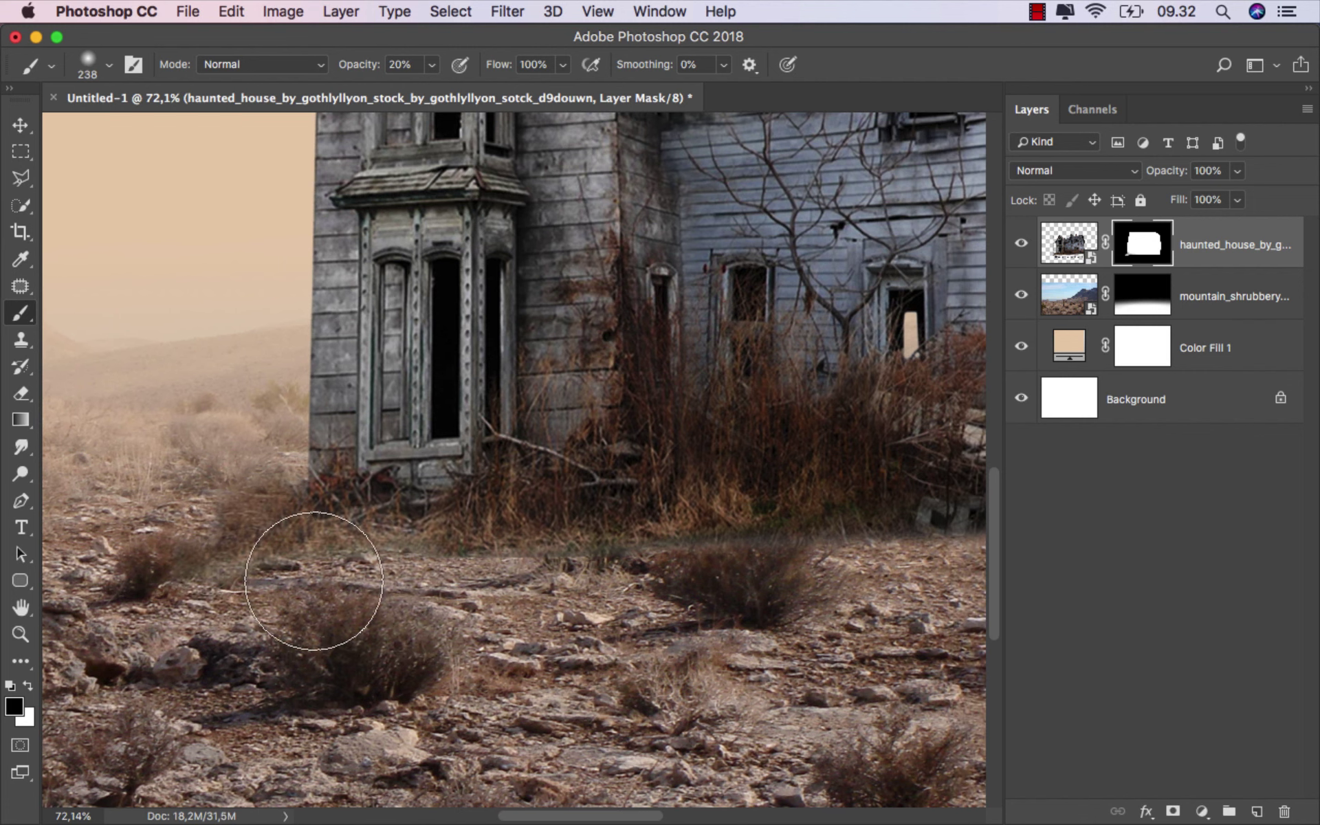
scroll(207, 580, "down", 1)
scroll(207, 580, "right", 3)
scroll(471, 575, "down", 1)
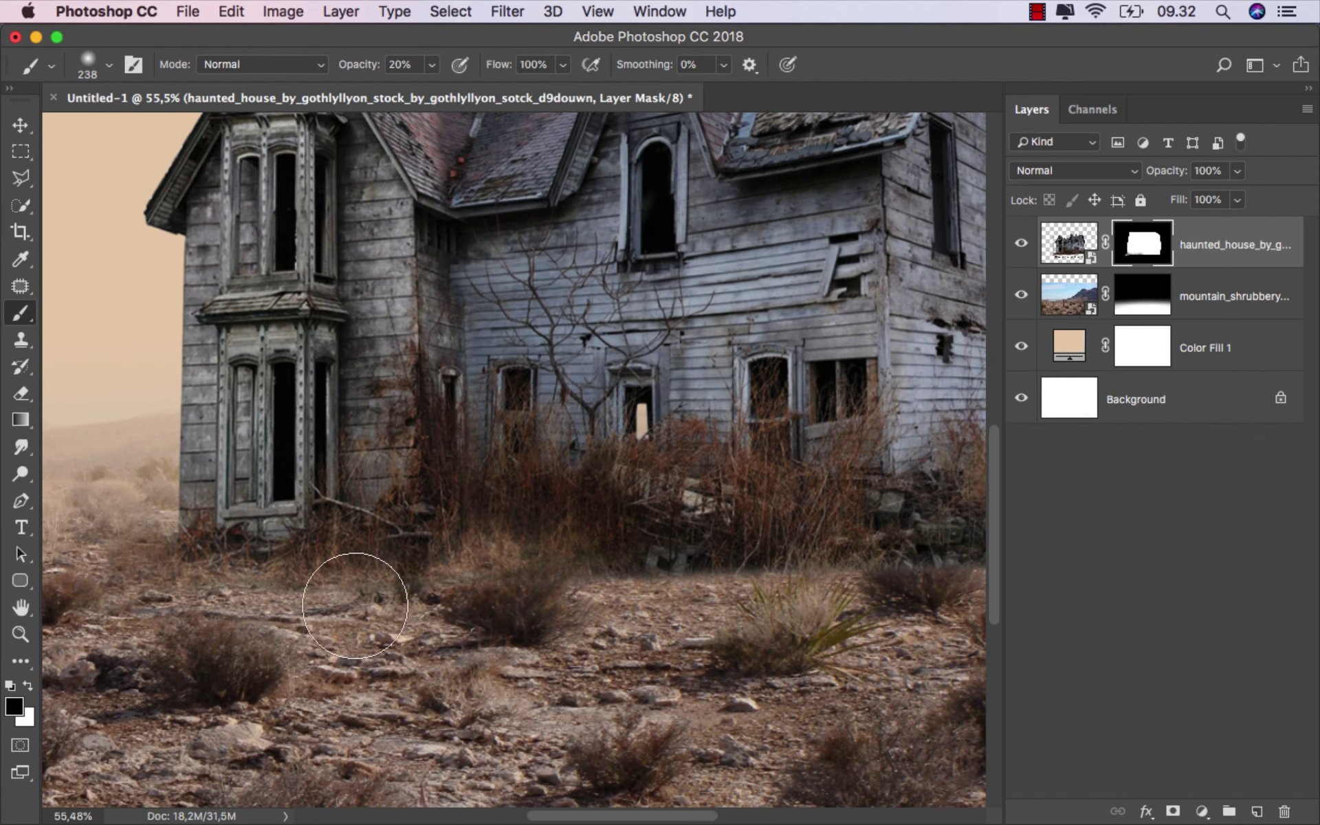
scroll(424, 584, "right", 2)
scroll(653, 597, "right", 2)
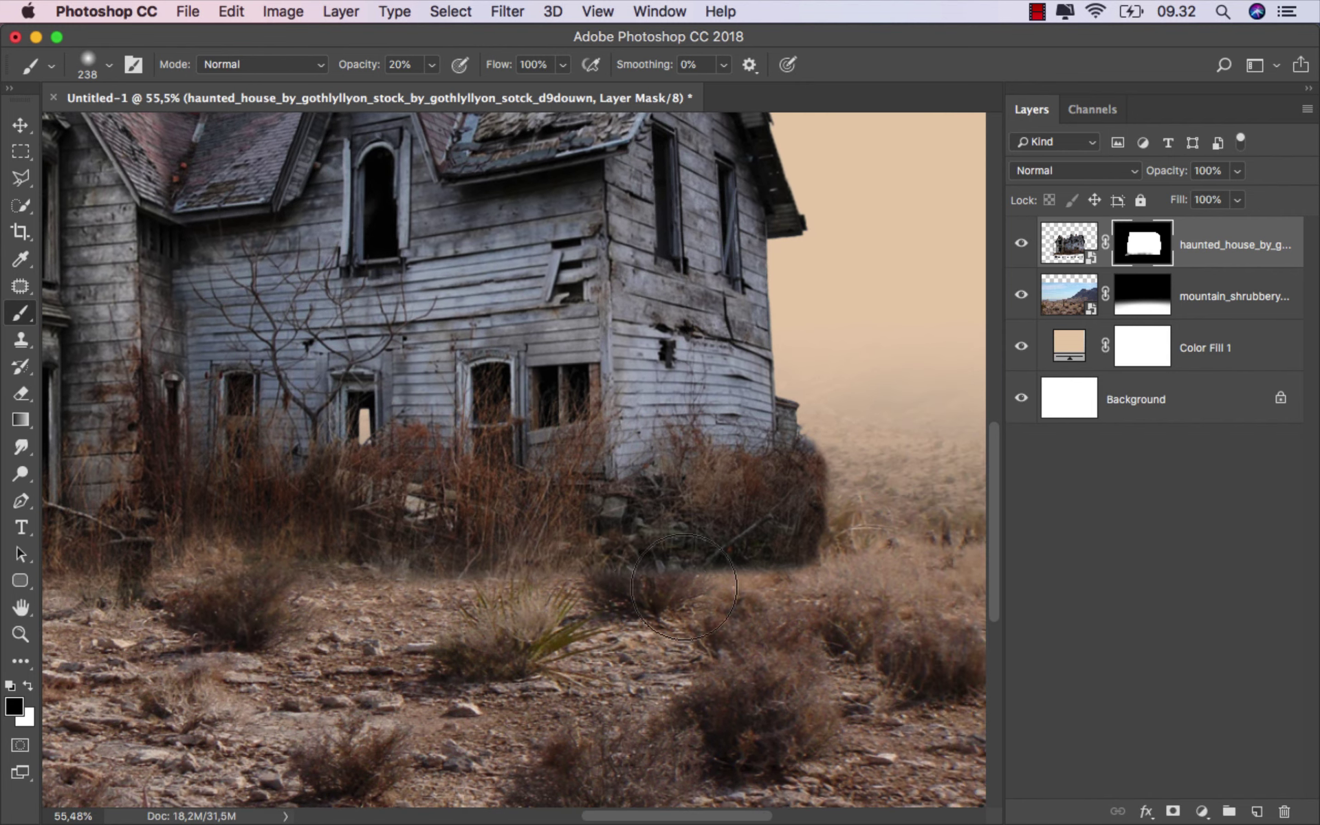
left_click_drag(825, 530, 854, 501)
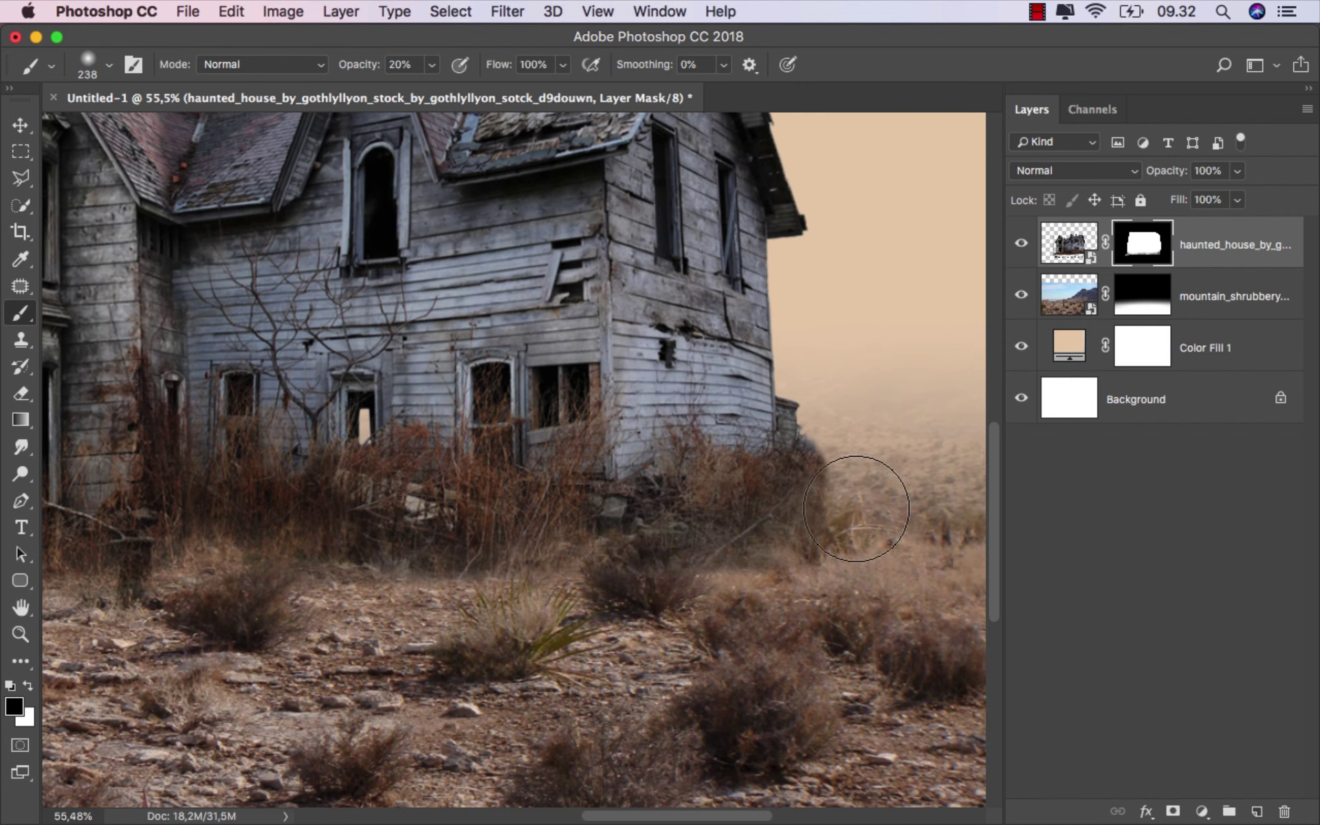
scroll(657, 591, "down", 1)
scroll(619, 590, "down", 1)
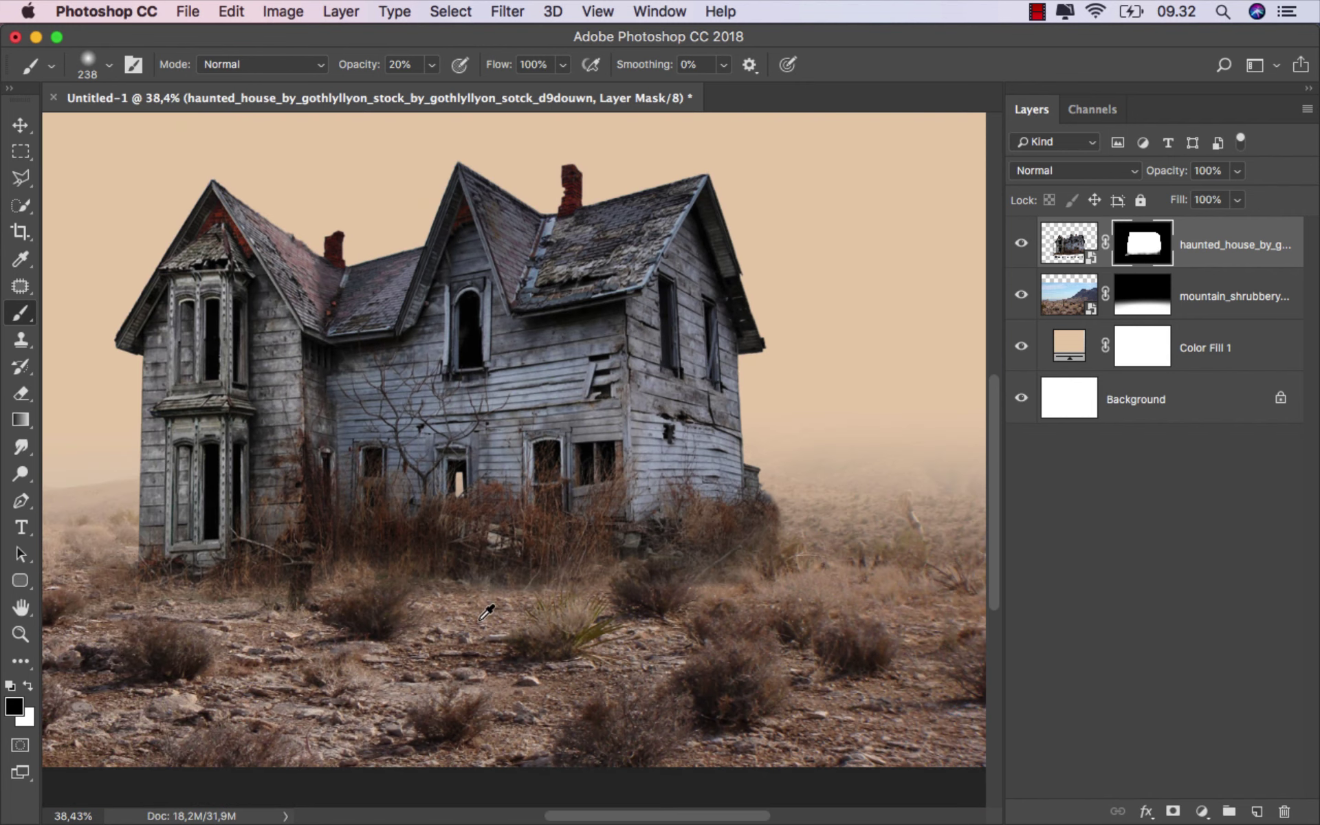
scroll(550, 599, "down", 1)
scroll(485, 612, "down", 1)
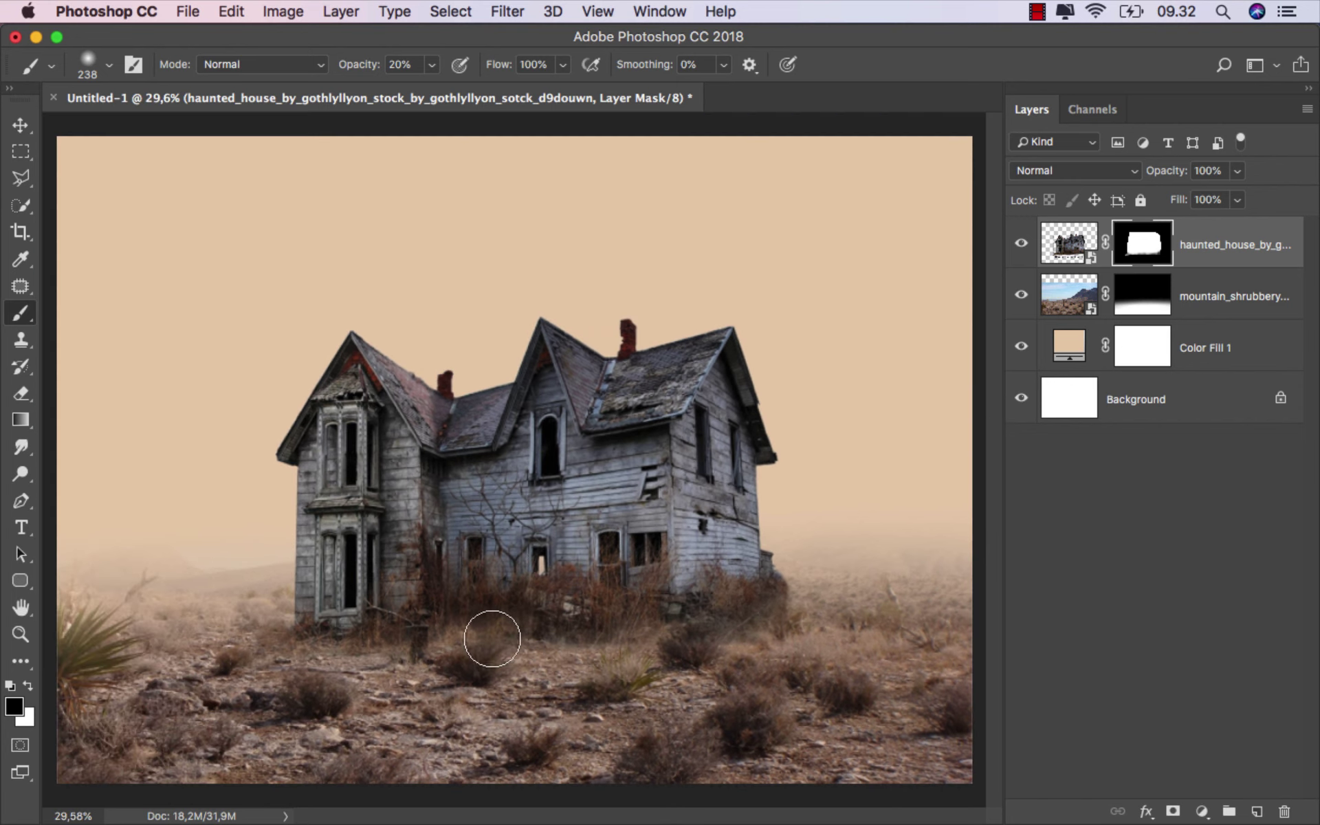
scroll(655, 669, "down", 1)
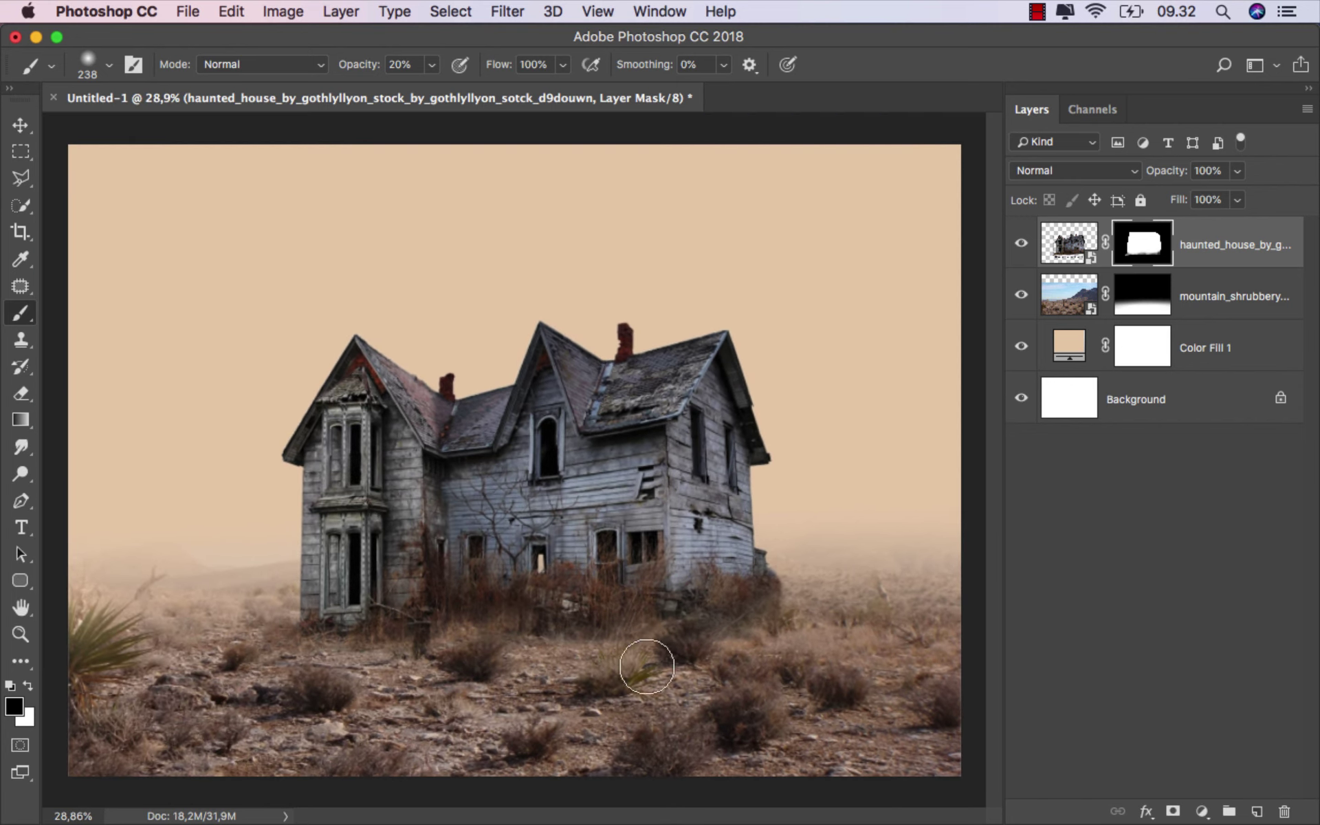
key("super+2")
Step: Darken the desert ground with a Curves adjustment clipped to the mountain layer
key("v")
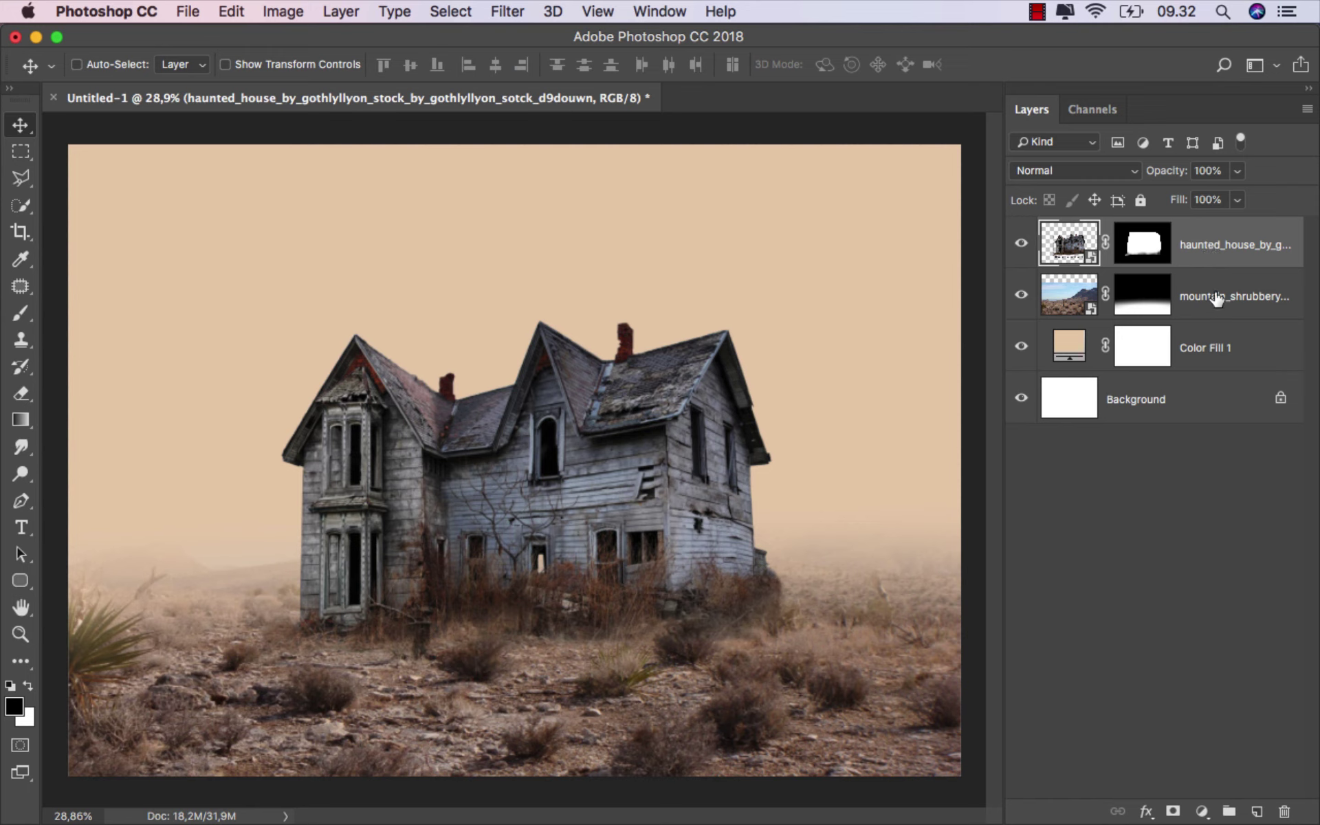
left_click(1217, 298)
left_click(1202, 811)
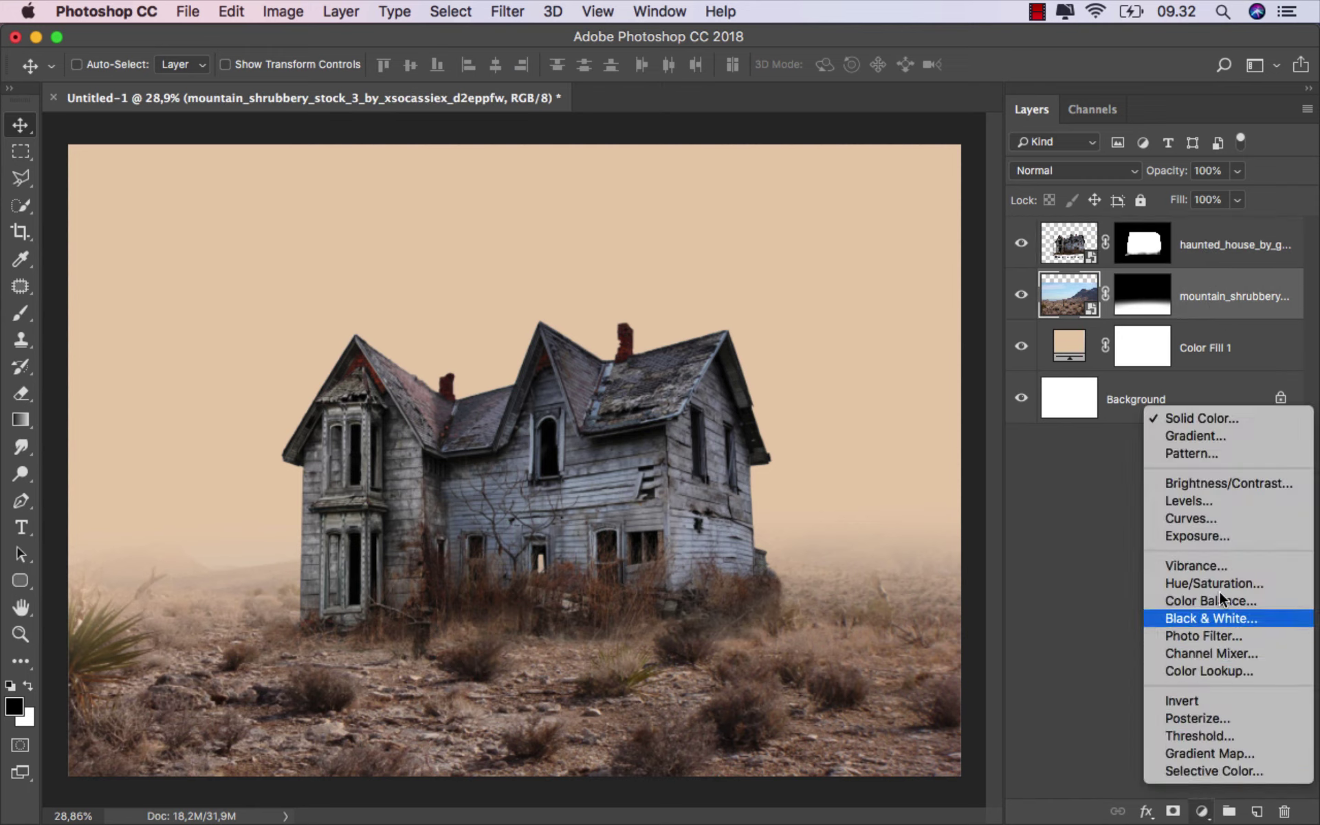
left_click(1224, 522)
left_click(855, 606)
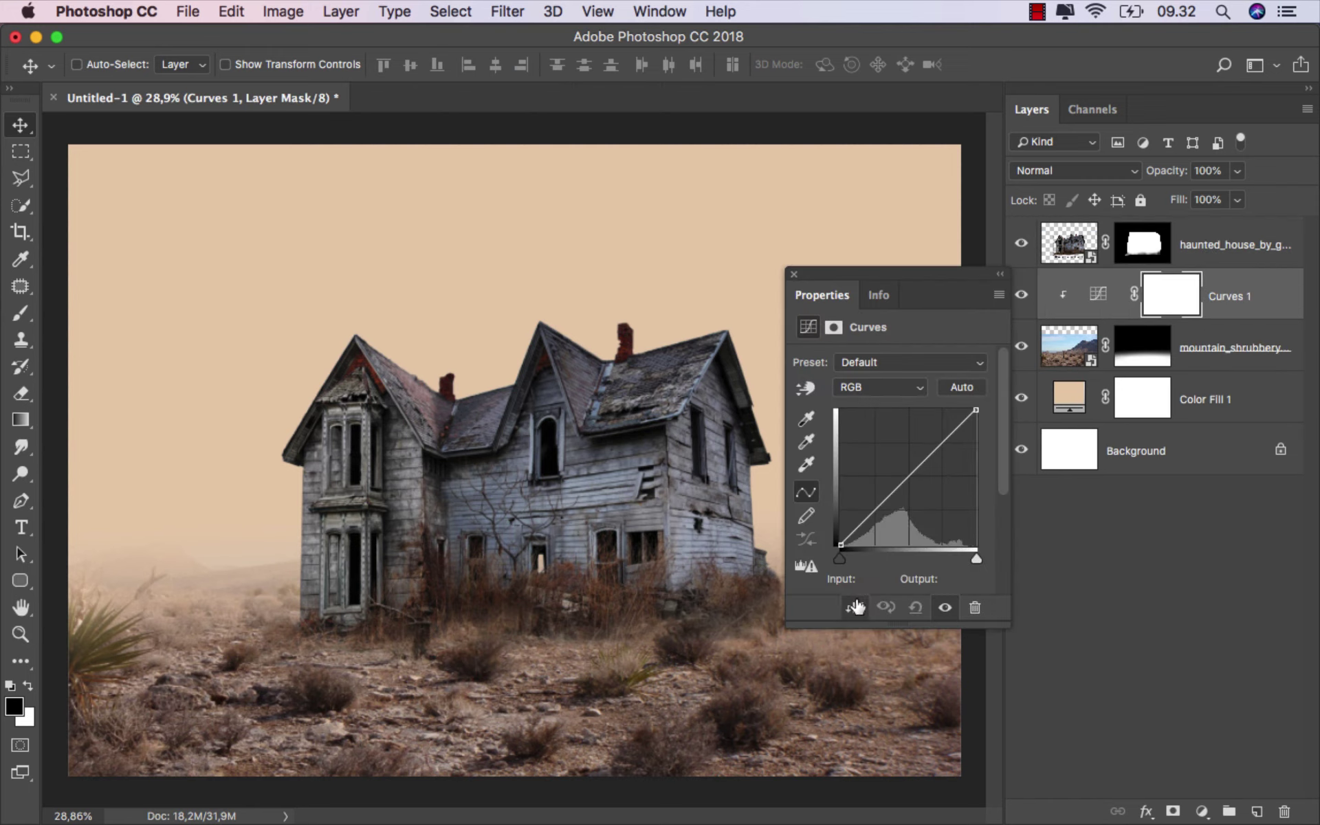
left_click_drag(943, 279, 947, 290)
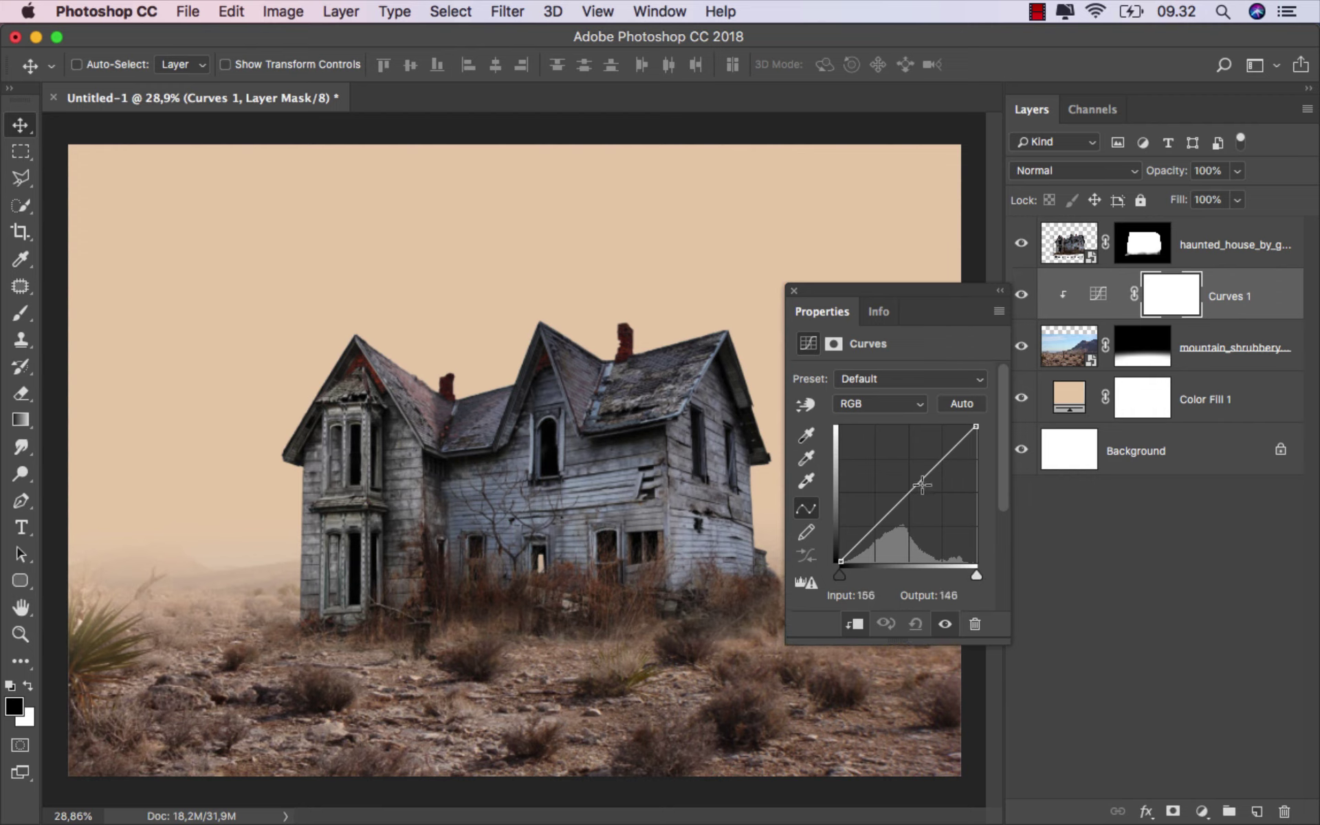
left_click_drag(922, 480, 925, 491)
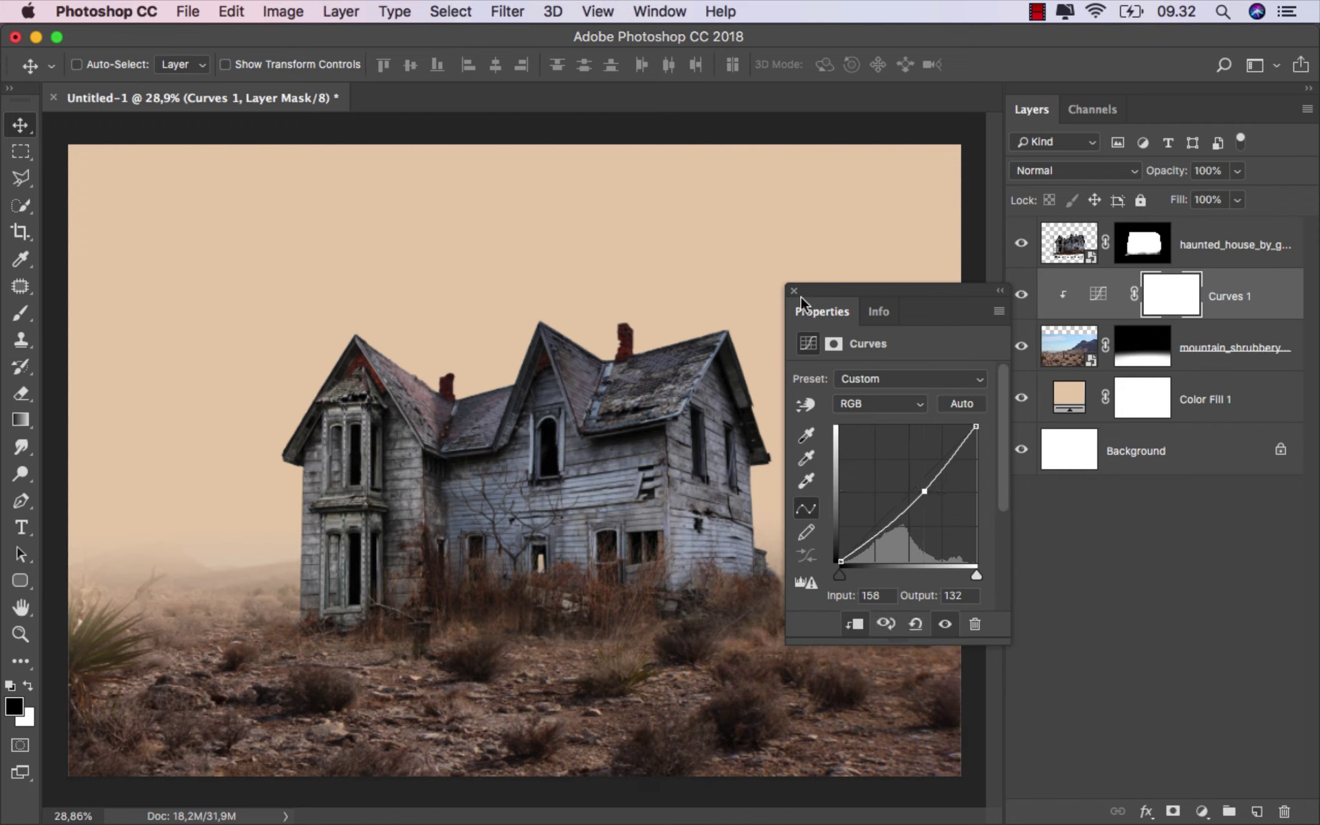
left_click(1022, 295)
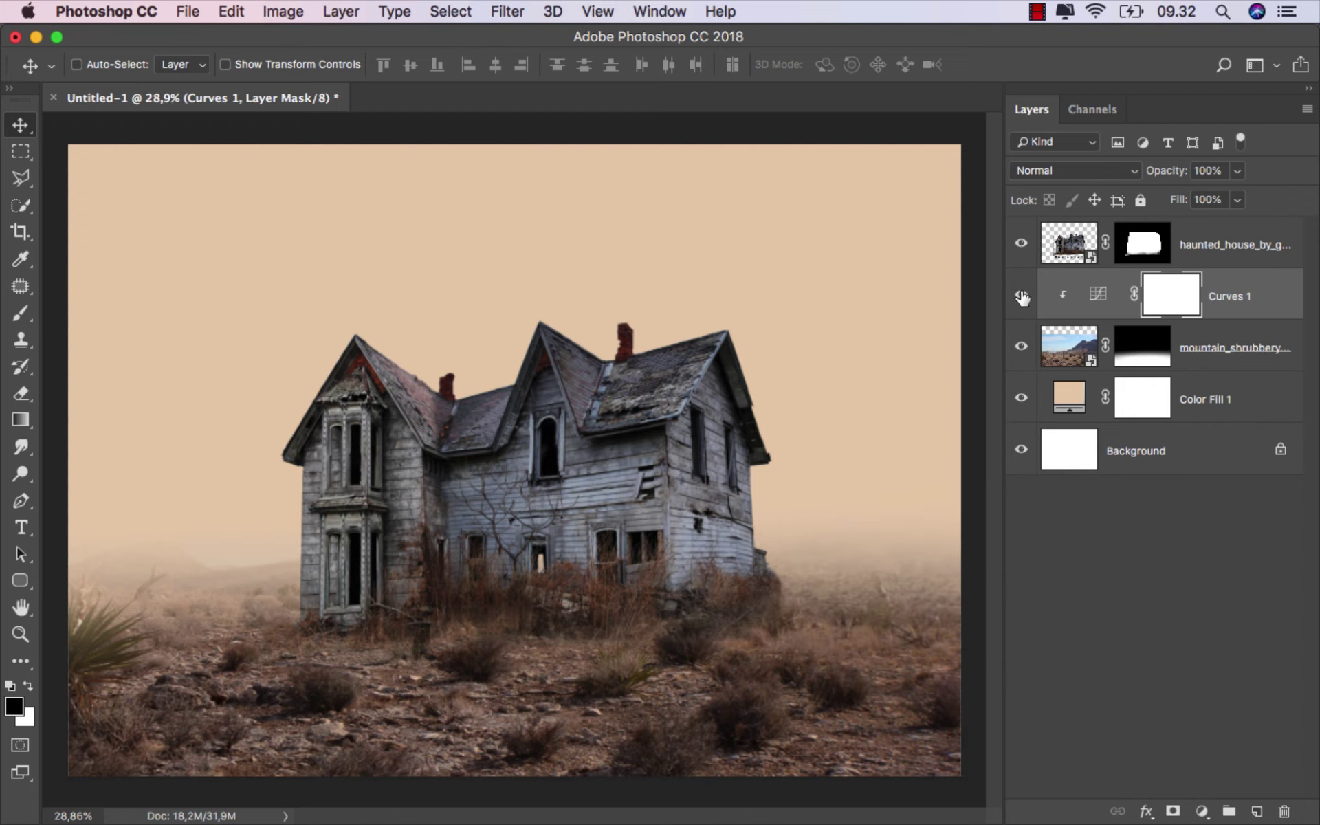
Step: Add a clipped Vibrance adjustment boosting the ground's vibrance to +31
left_click(1099, 297)
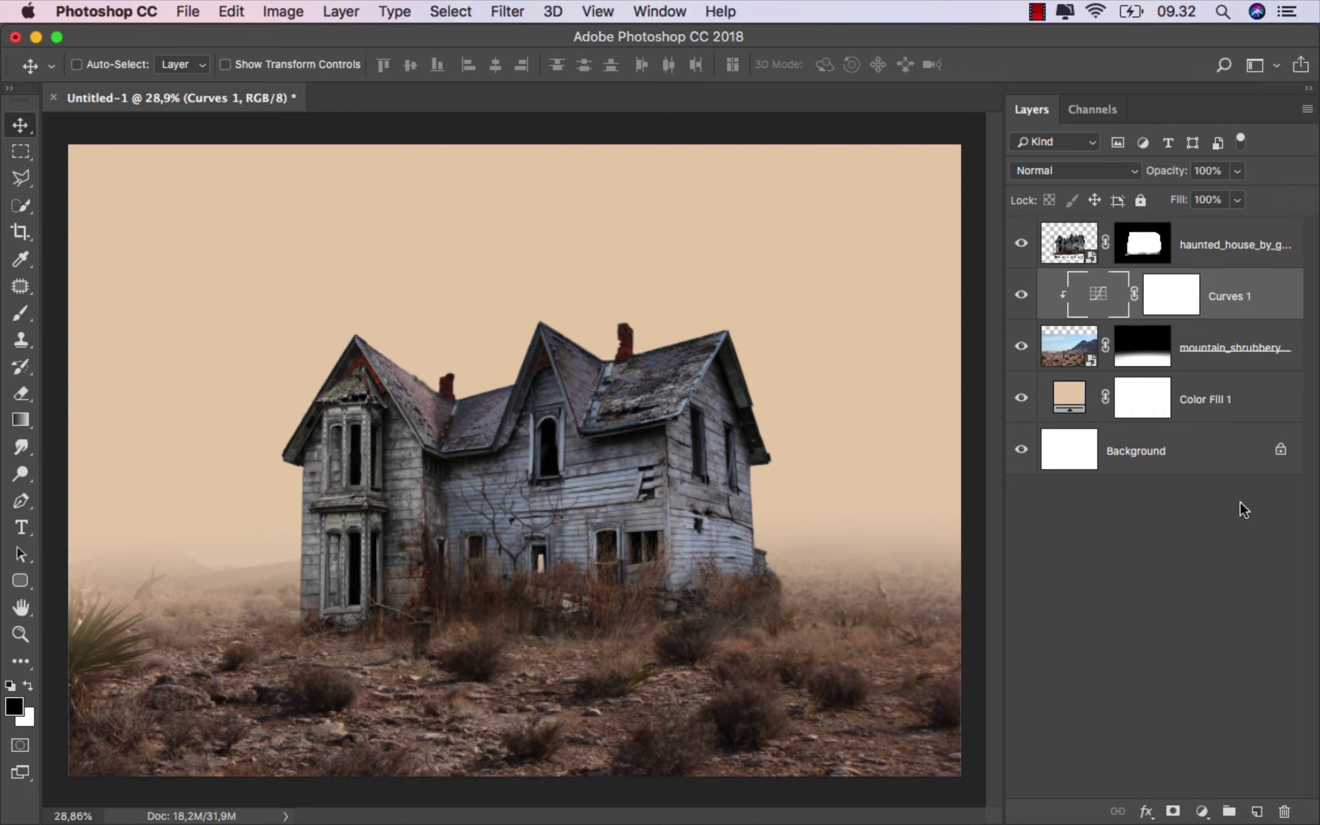
left_click(1204, 810)
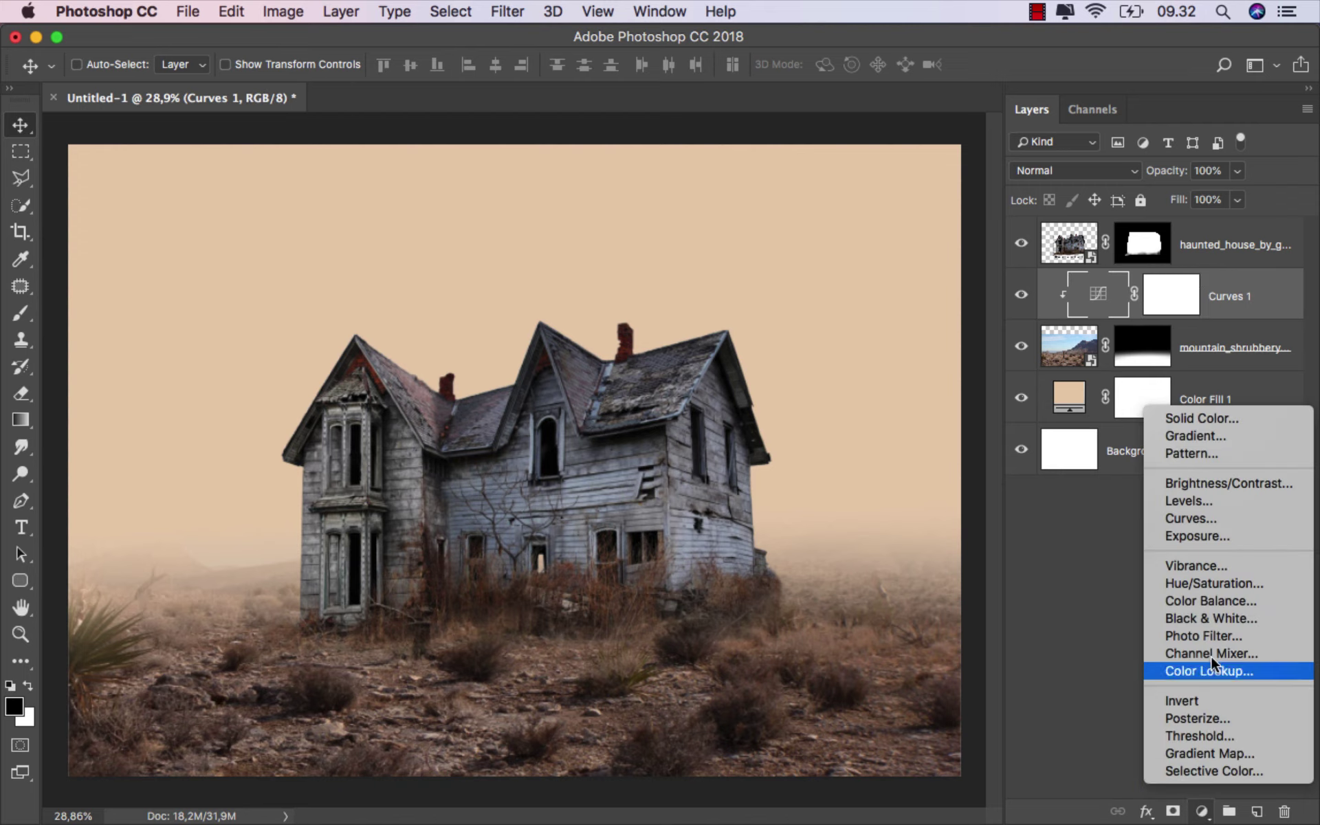
left_click(1211, 564)
left_click(859, 624)
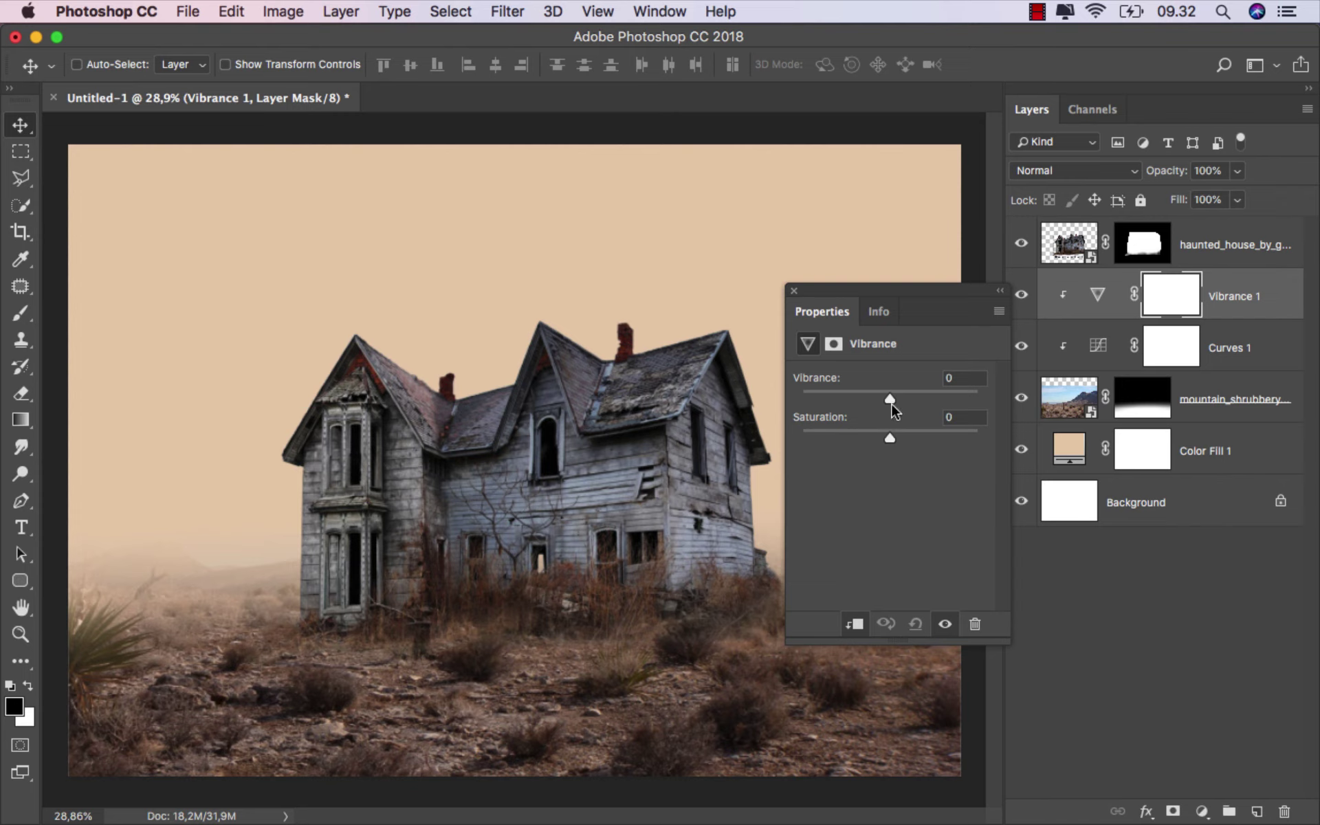
left_click_drag(890, 398, 917, 397)
left_click(794, 291)
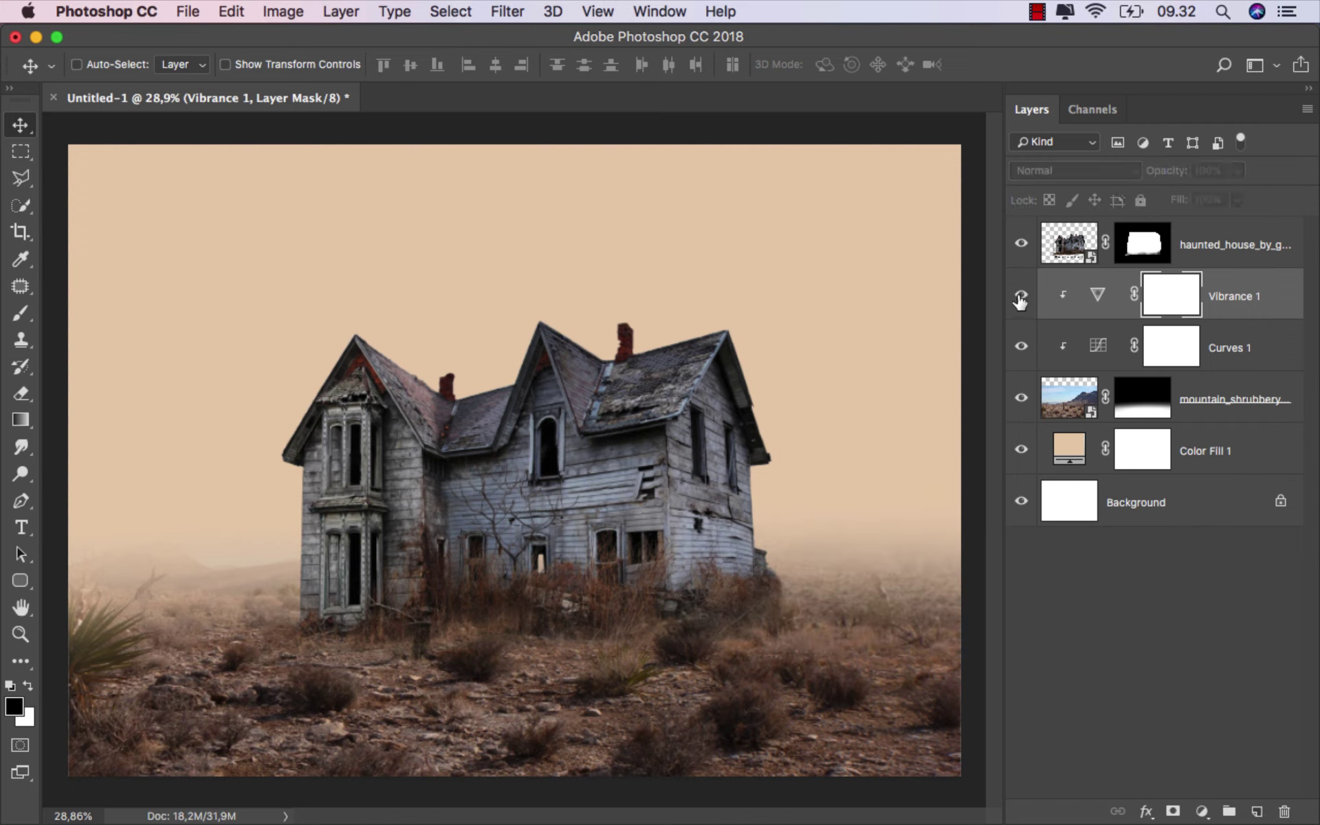
Step: Drag the sunset sky photo from the stock folder above the haunted house layer
left_click(1215, 259)
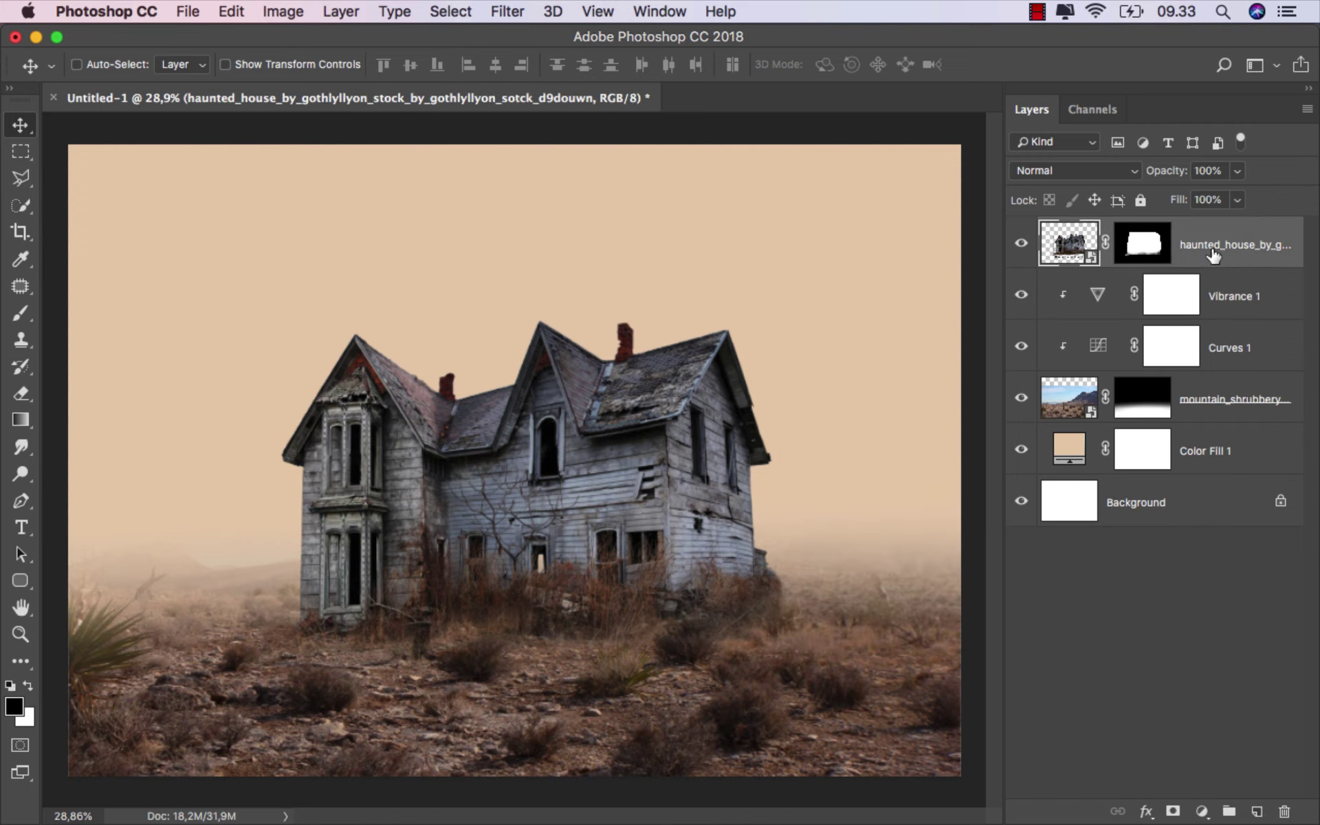
left_click(467, 772)
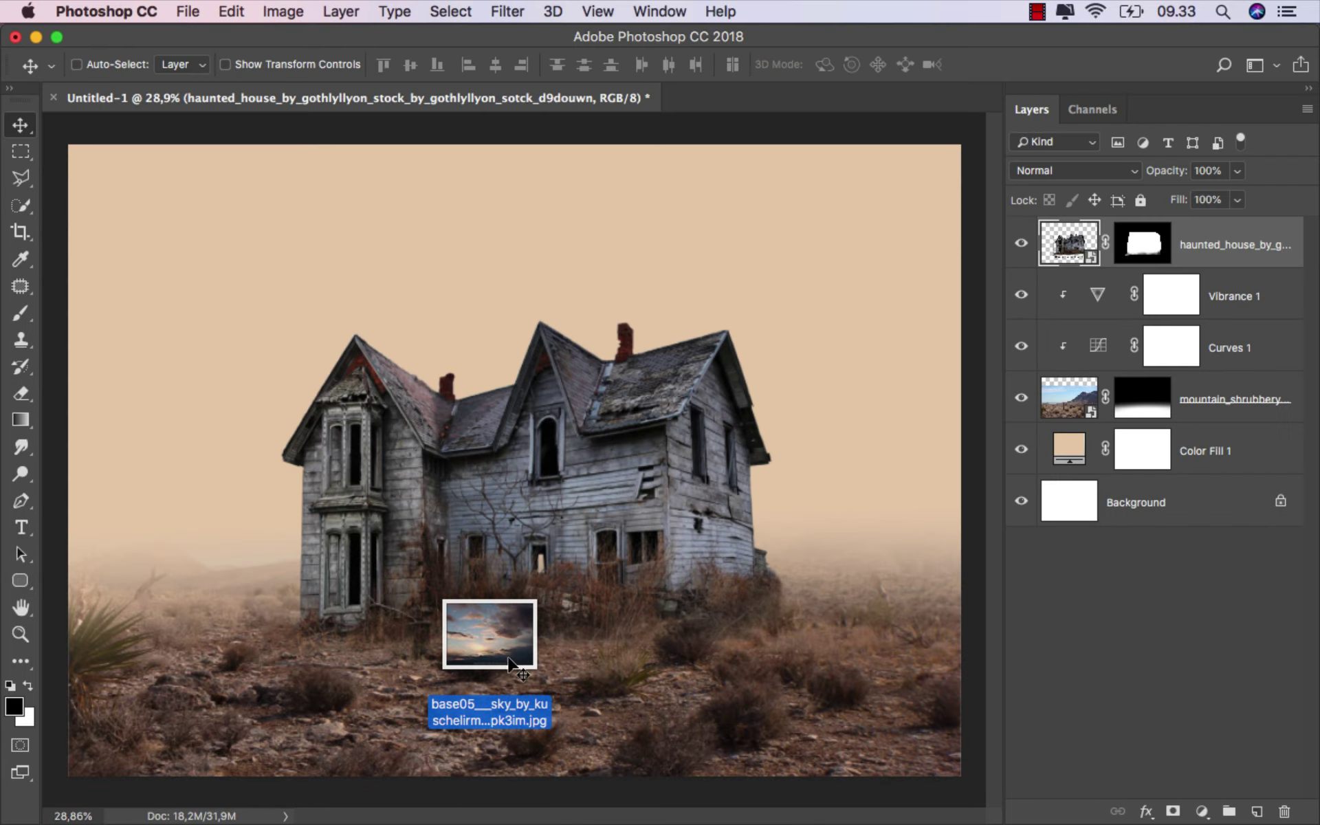
left_click_drag(284, 215, 552, 453)
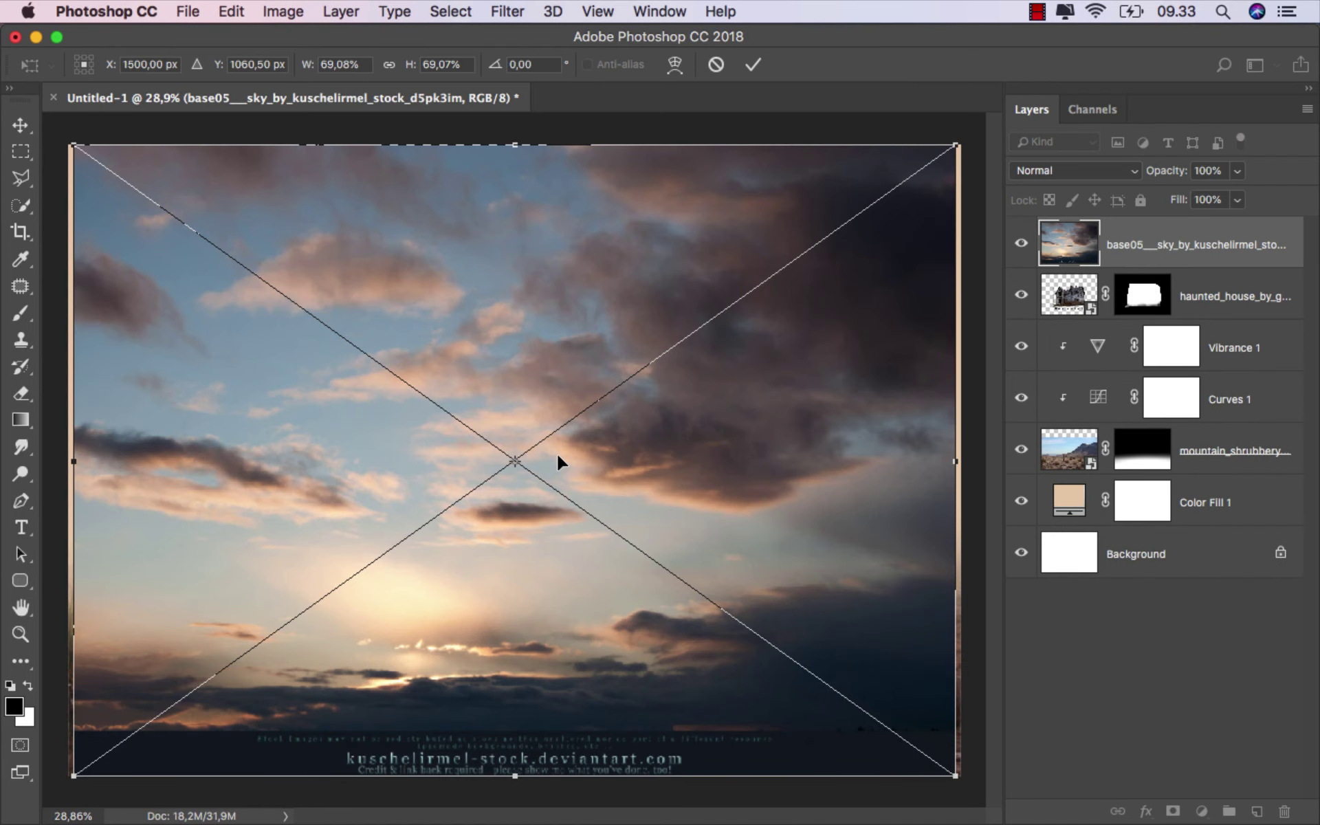
Step: Move the sky layer beneath the mountain shrubbery layer and stretch it slightly wider
key("Return")
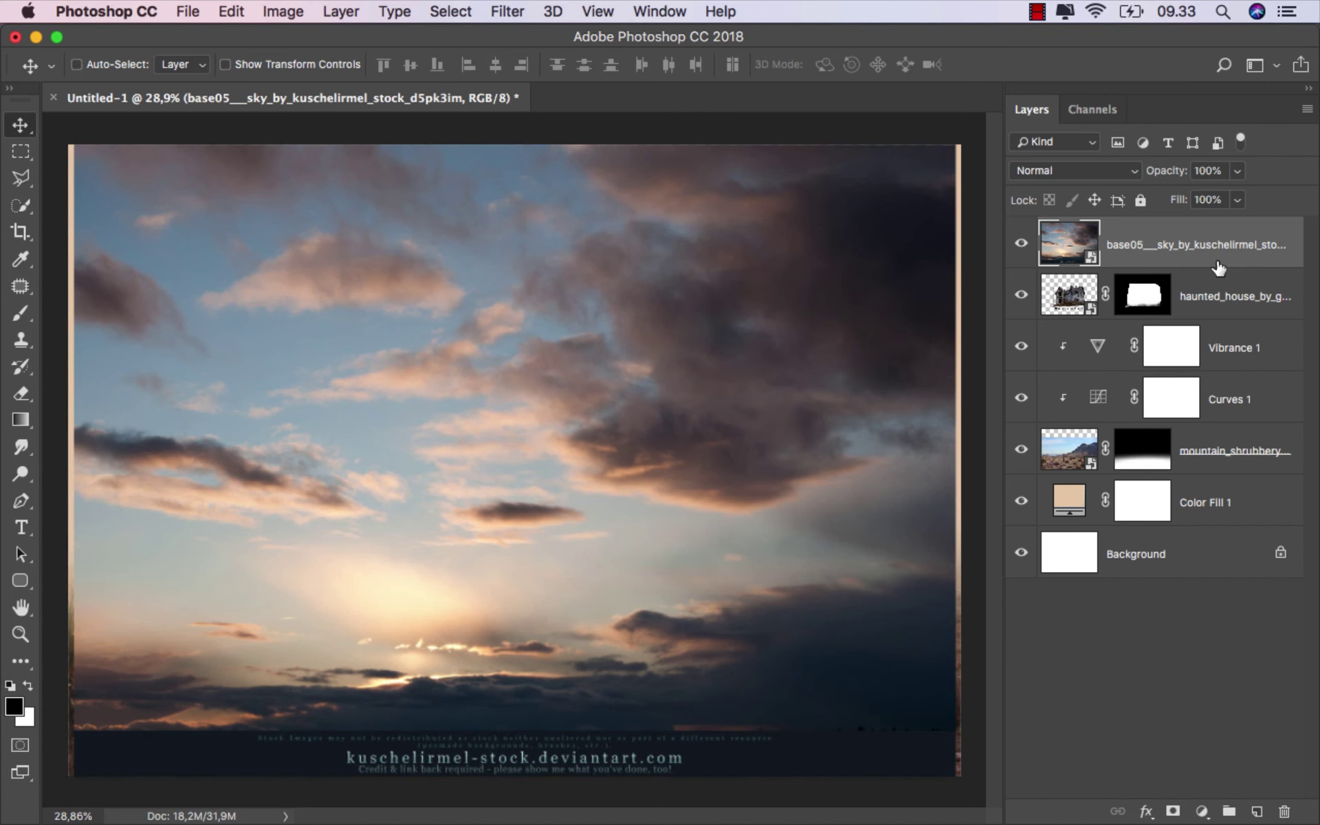
left_click_drag(1220, 266, 1160, 474)
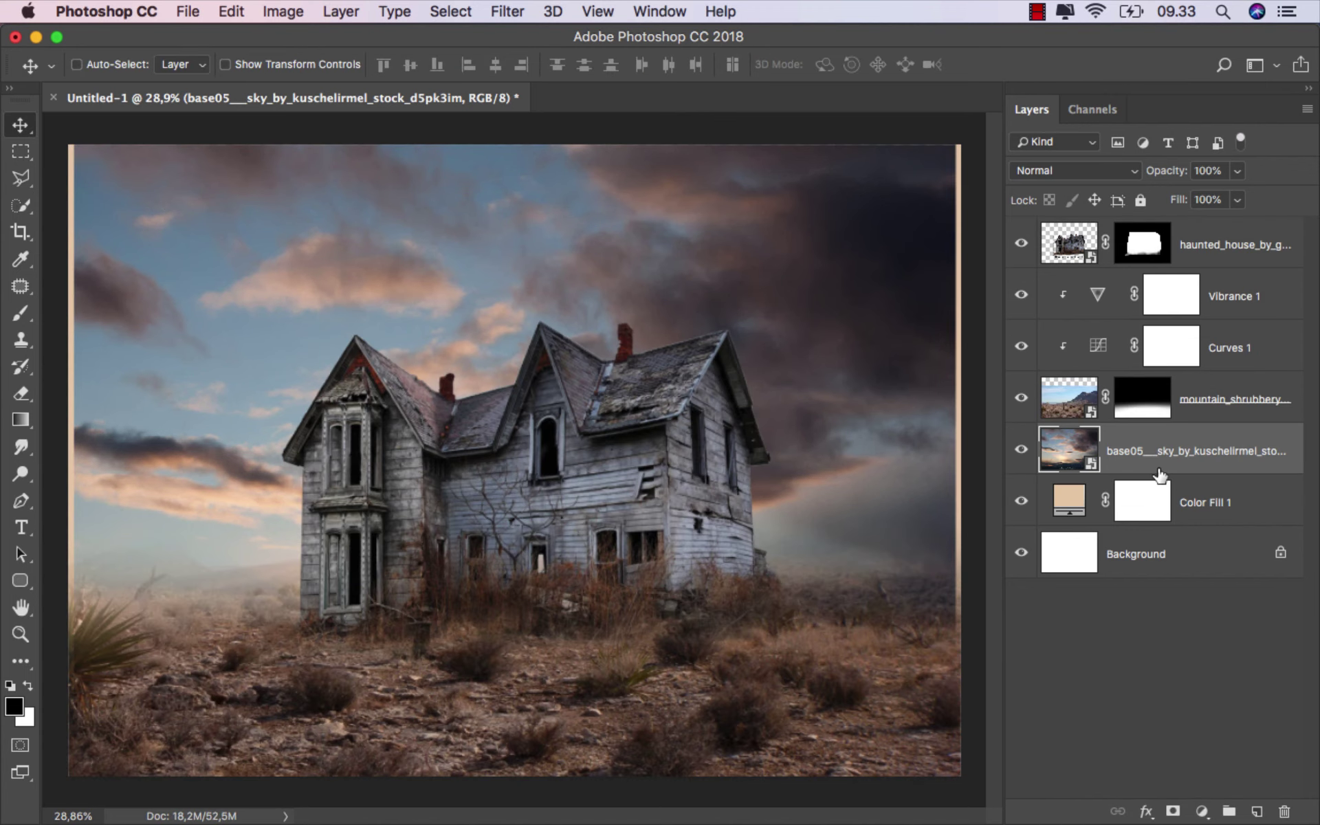
key("super+t")
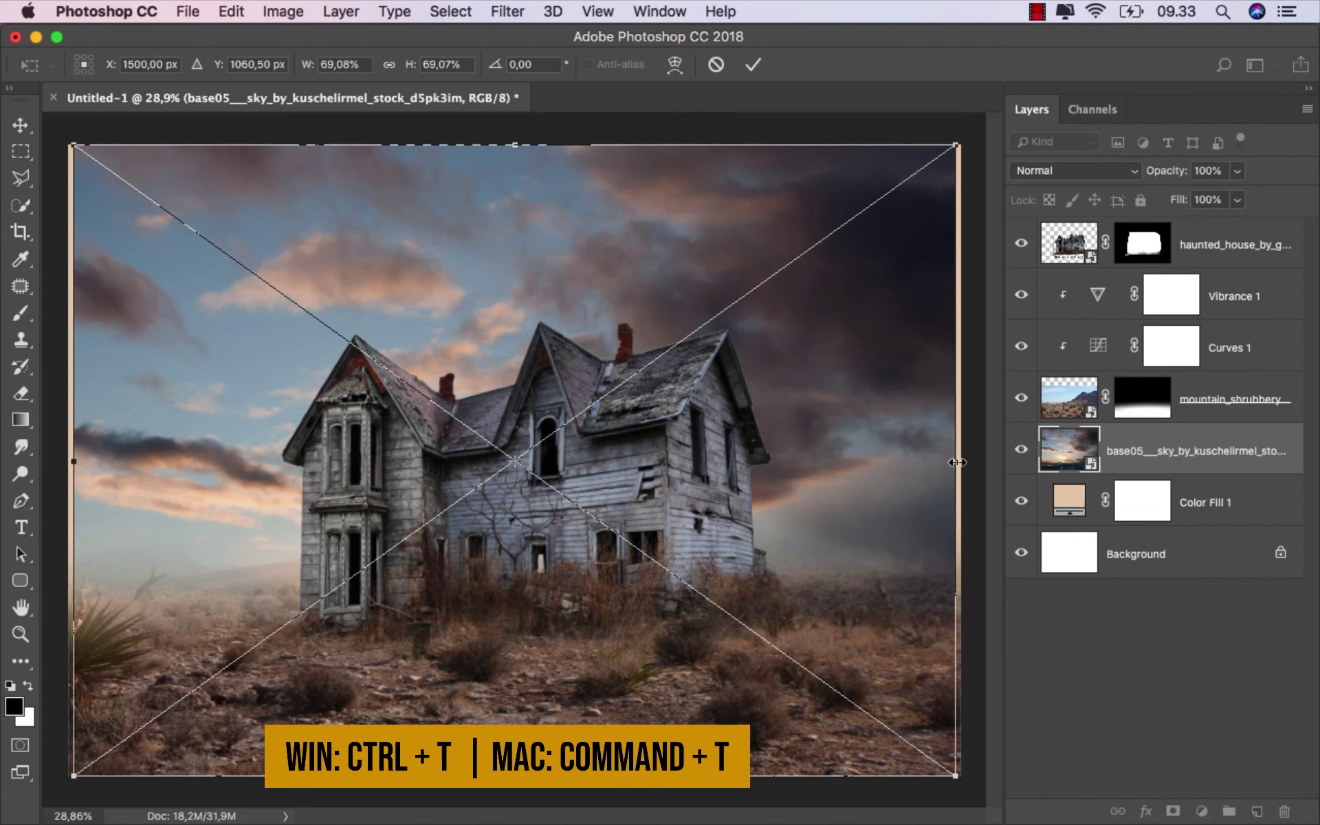
left_click_drag(956, 461, 961, 462)
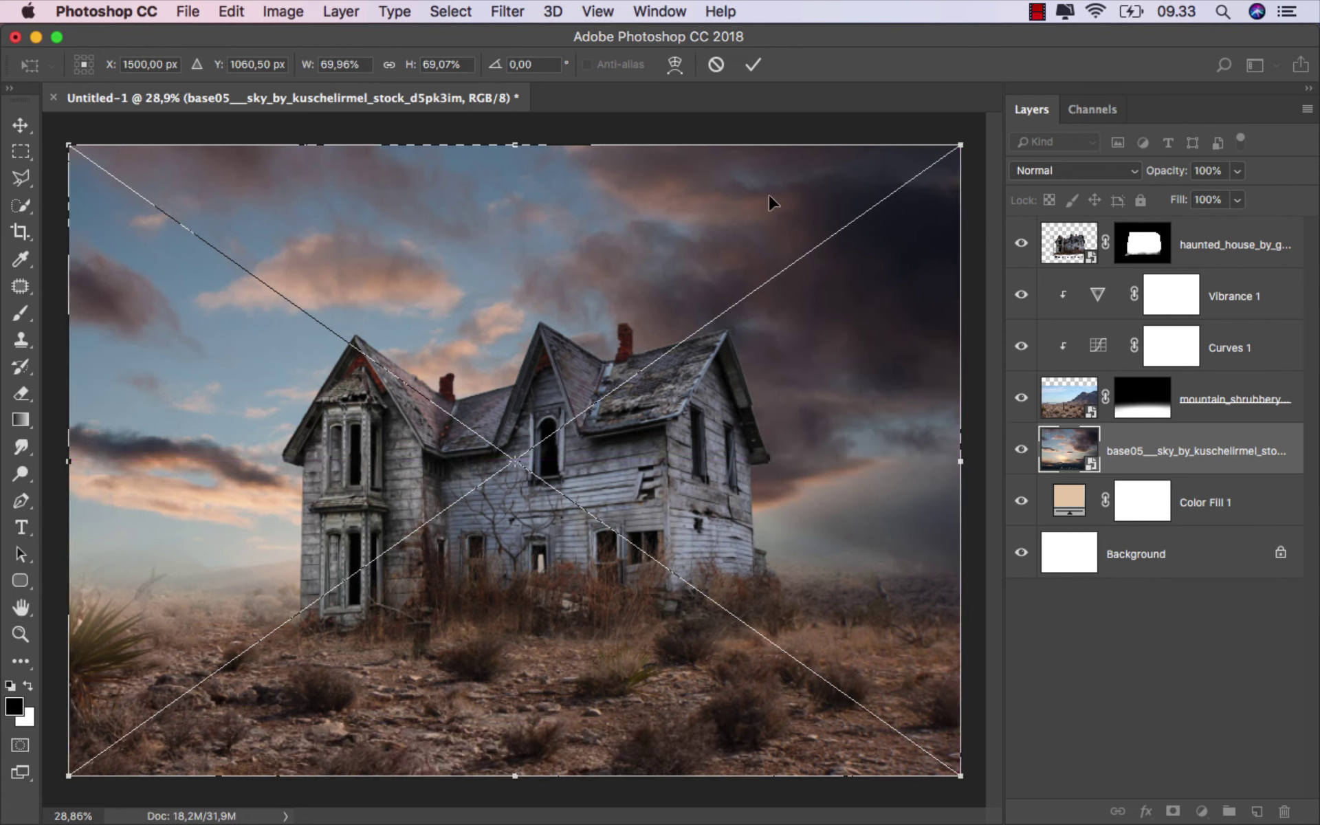
left_click(753, 66)
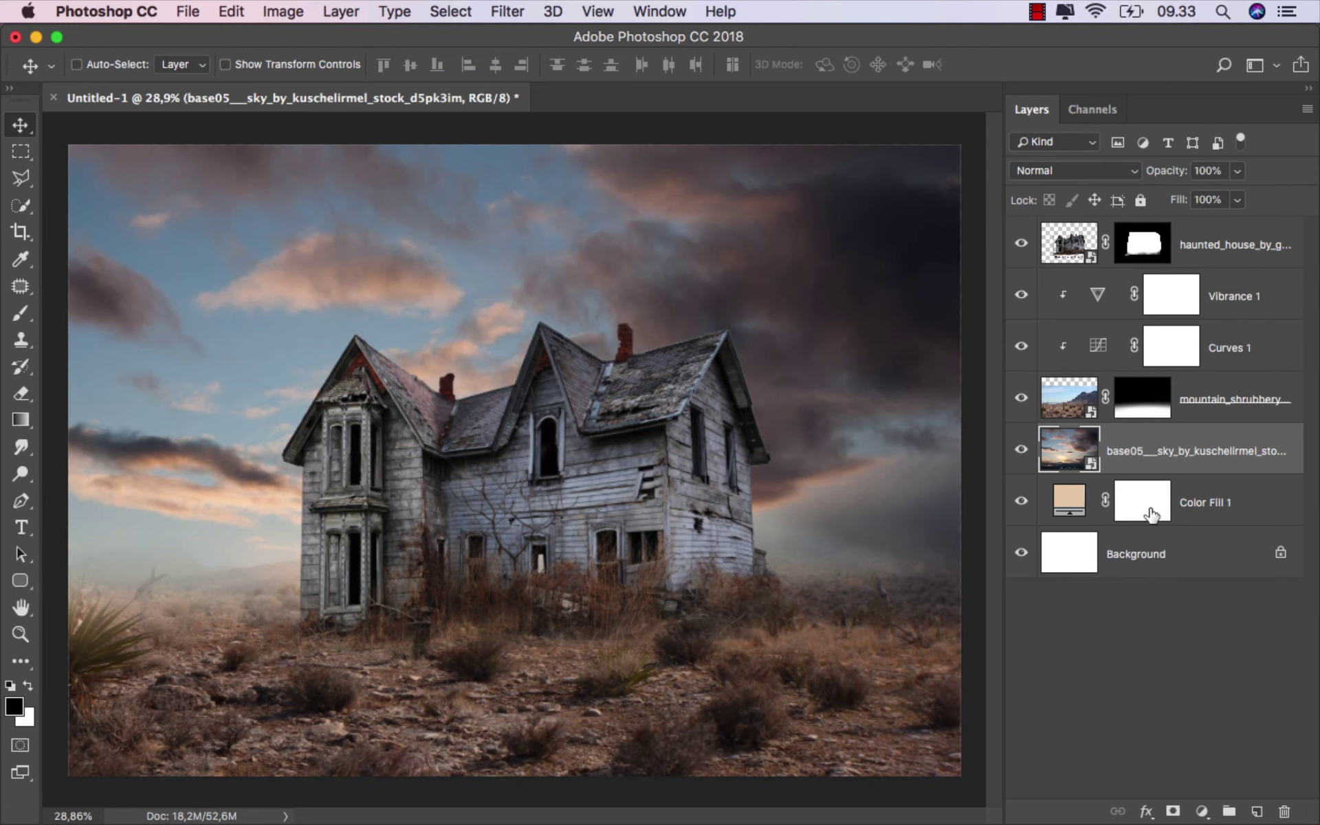
Step: Mask the sky with a bottom-up gradient so its lower part fades into haze
left_click(1173, 812)
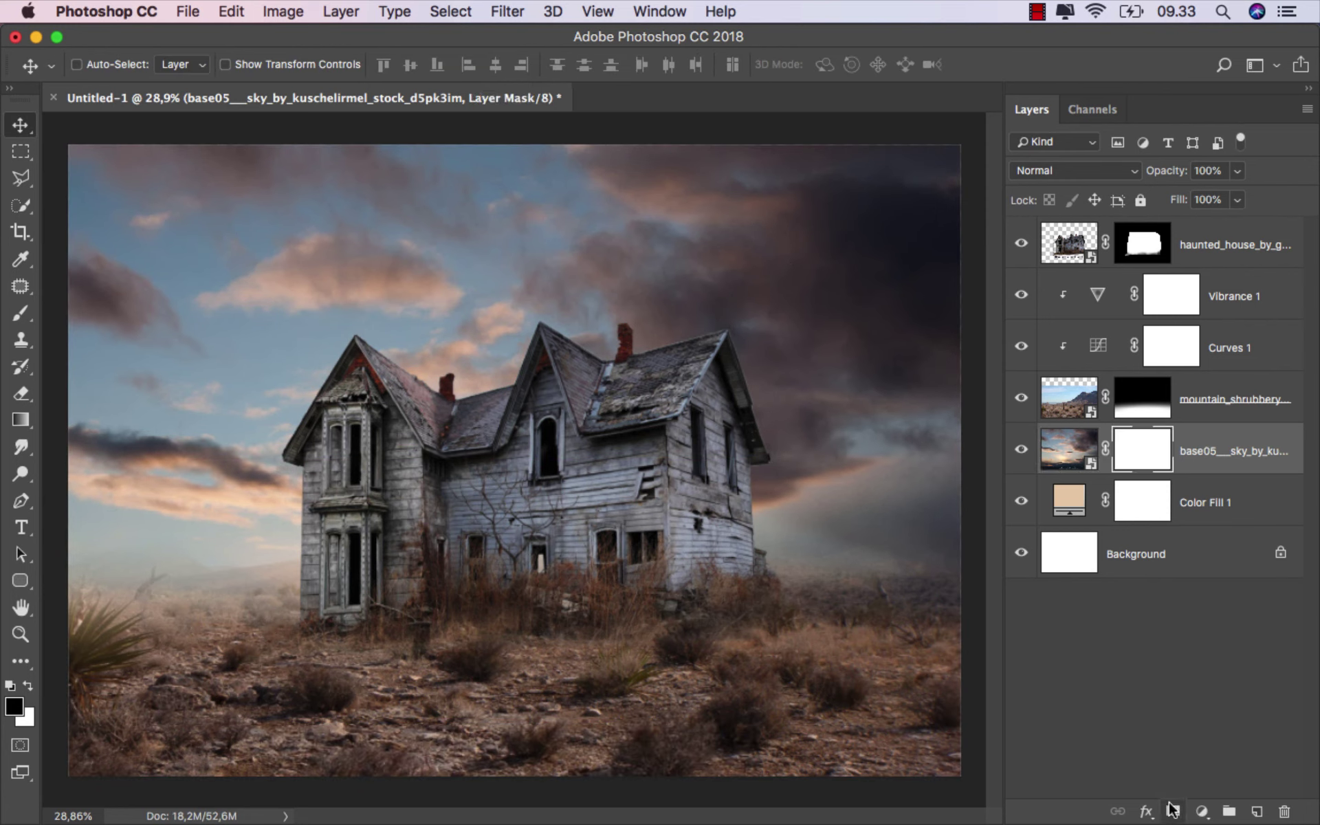
left_click(21, 419)
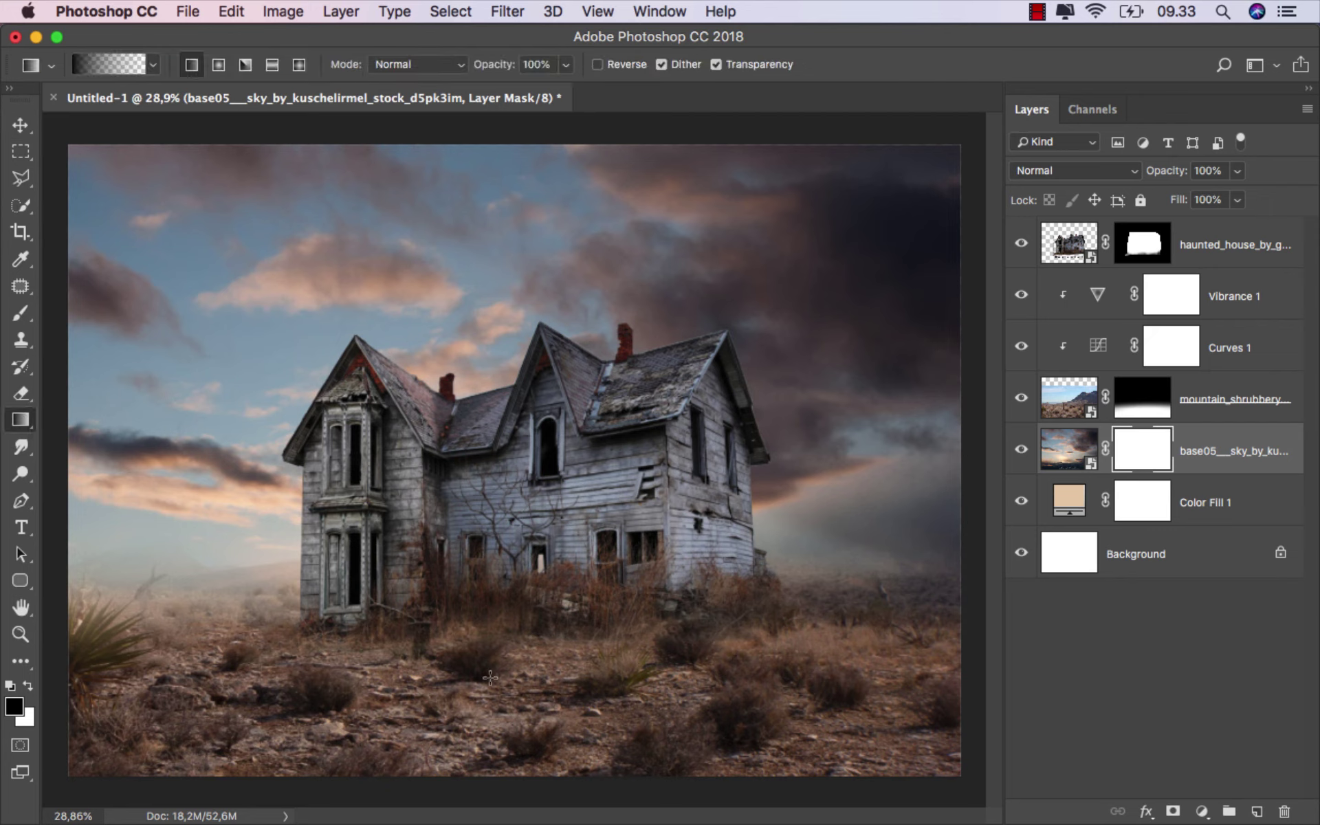
left_click_drag(509, 786, 511, 366)
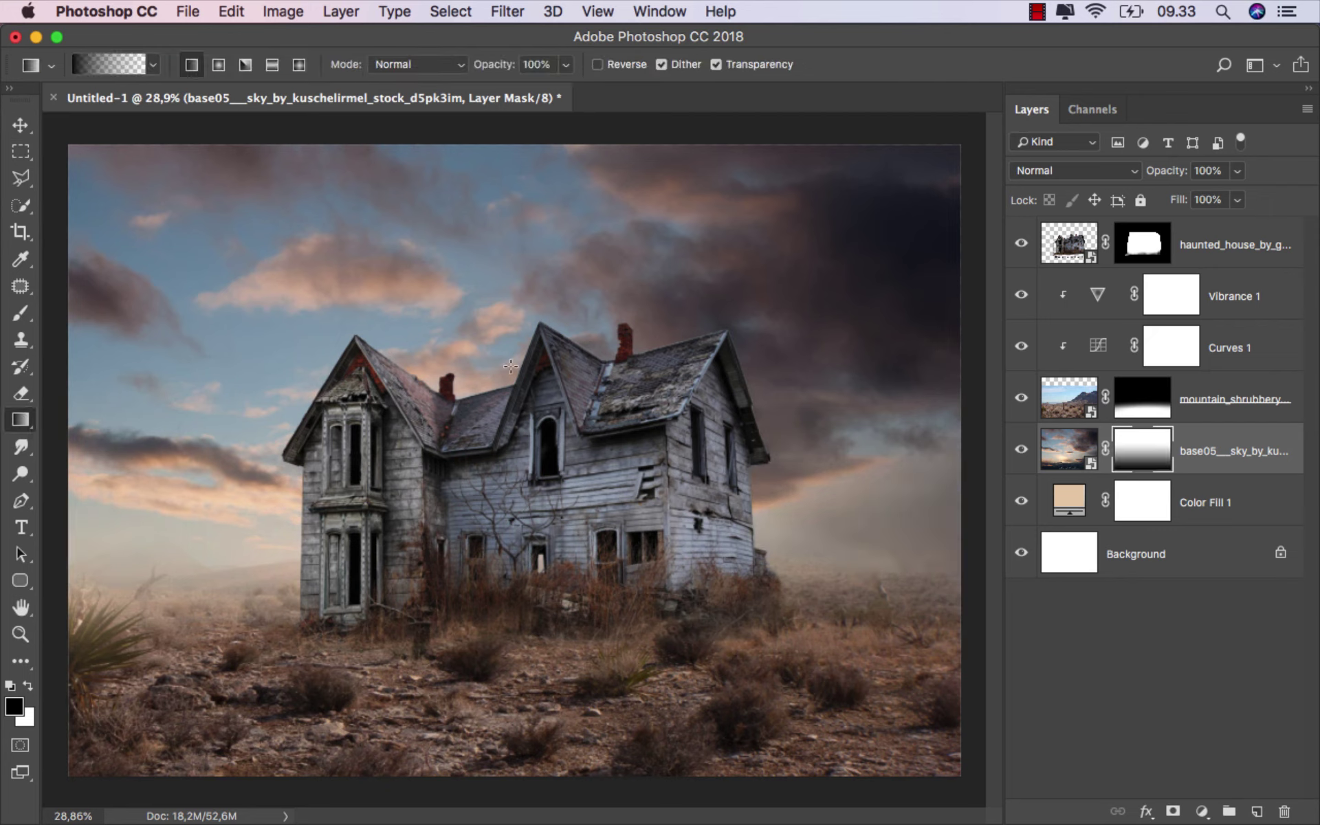
left_click(1205, 454)
Step: Clip a Selective Color adjustment to the sky, shifting Neutrals slightly away from cyan
key("v")
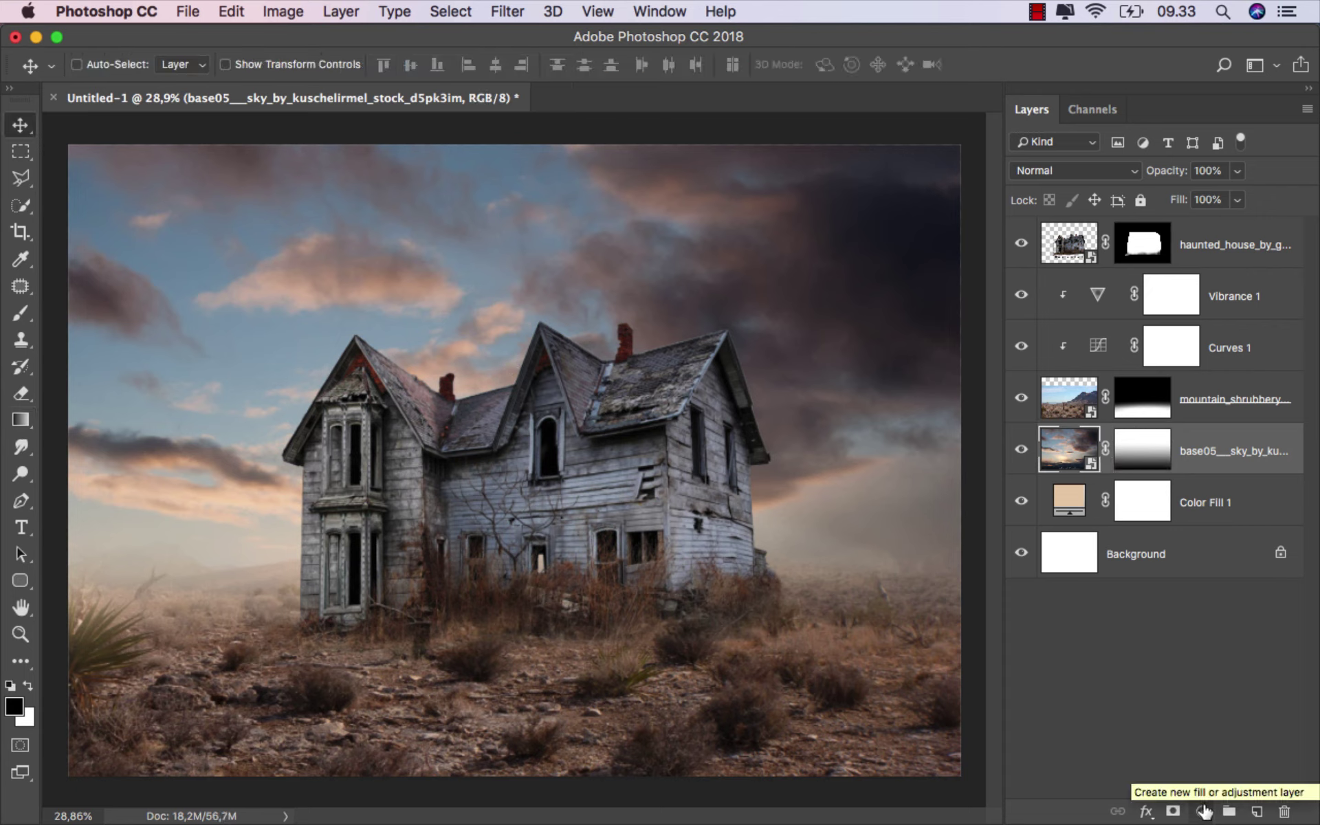
left_click(1204, 811)
left_click(1207, 771)
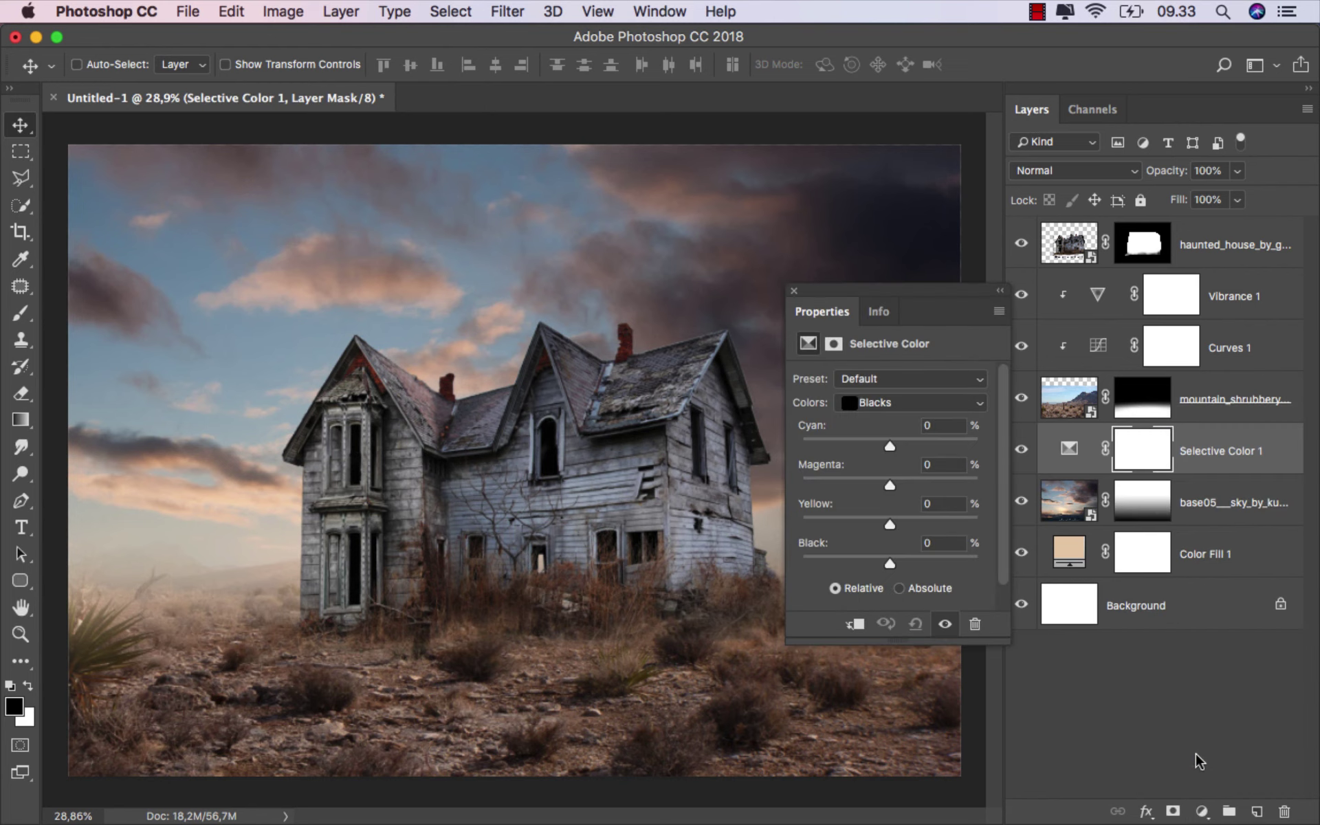
left_click(856, 624)
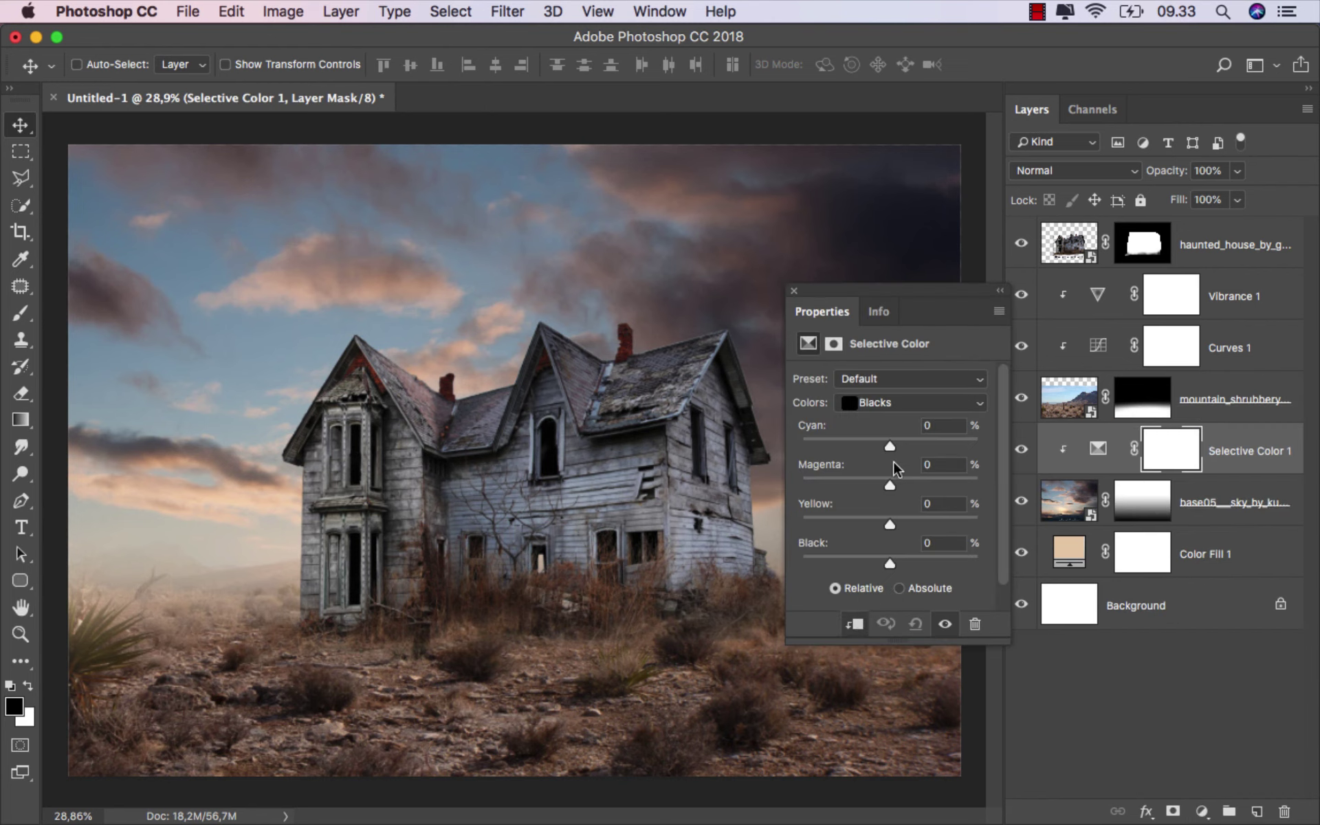
left_click(901, 403)
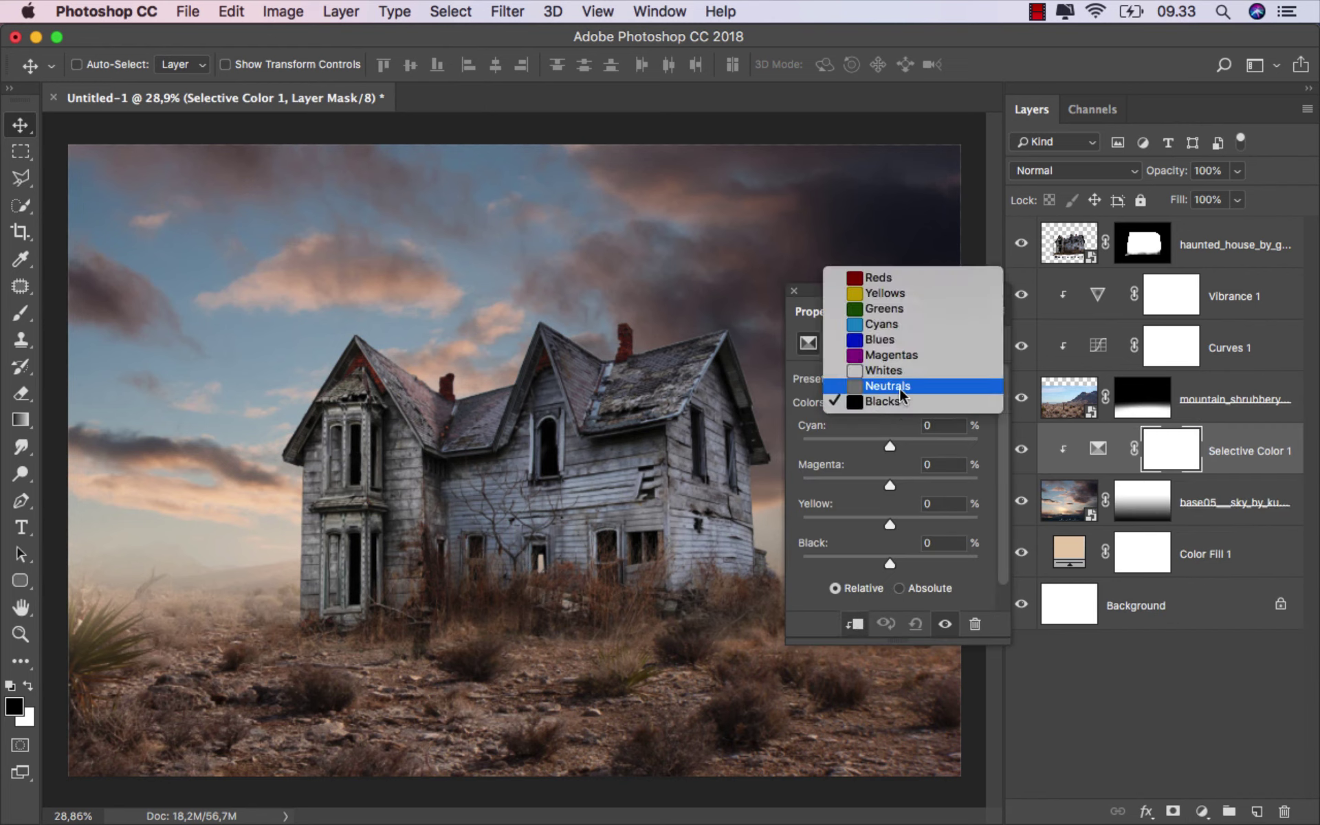
left_click(899, 388)
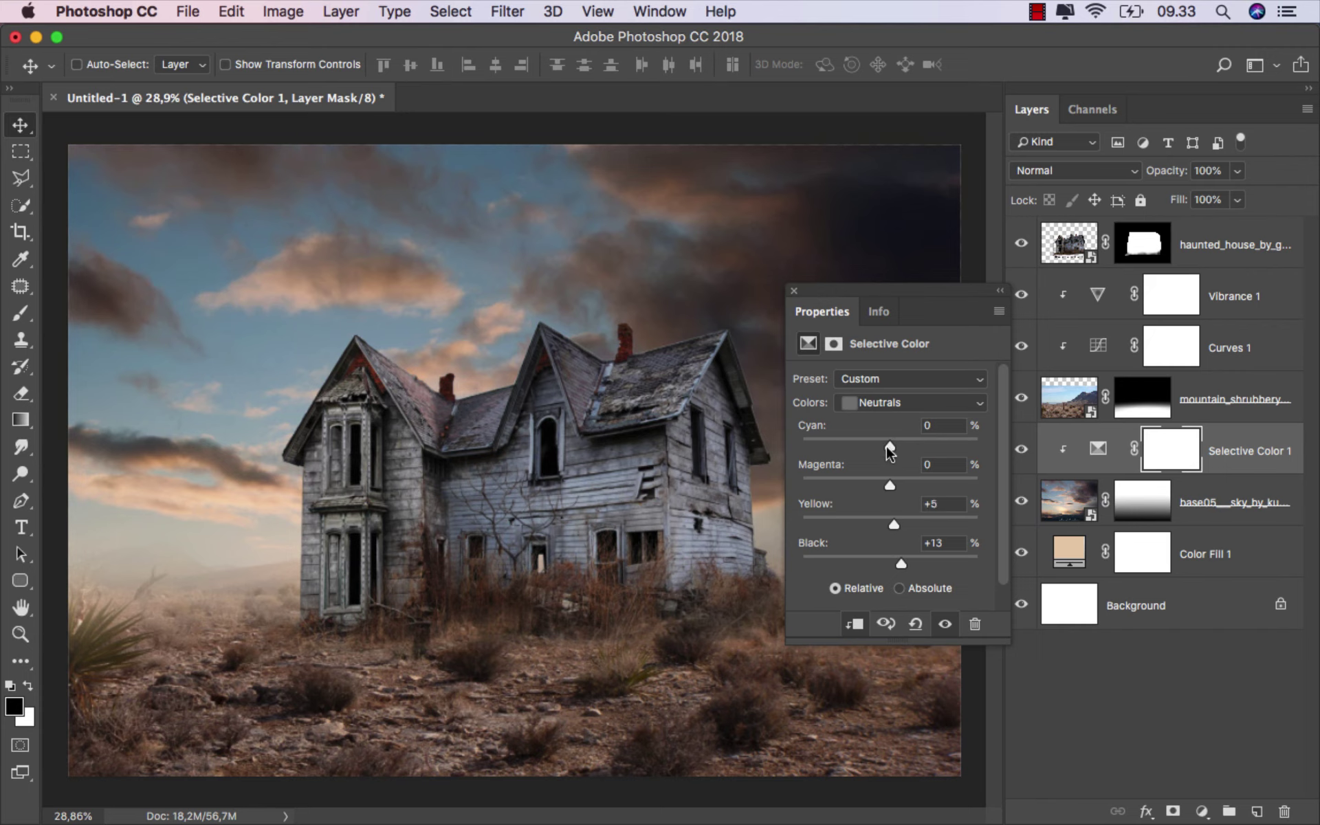
left_click_drag(887, 445, 885, 446)
left_click(795, 292)
left_click(1022, 450)
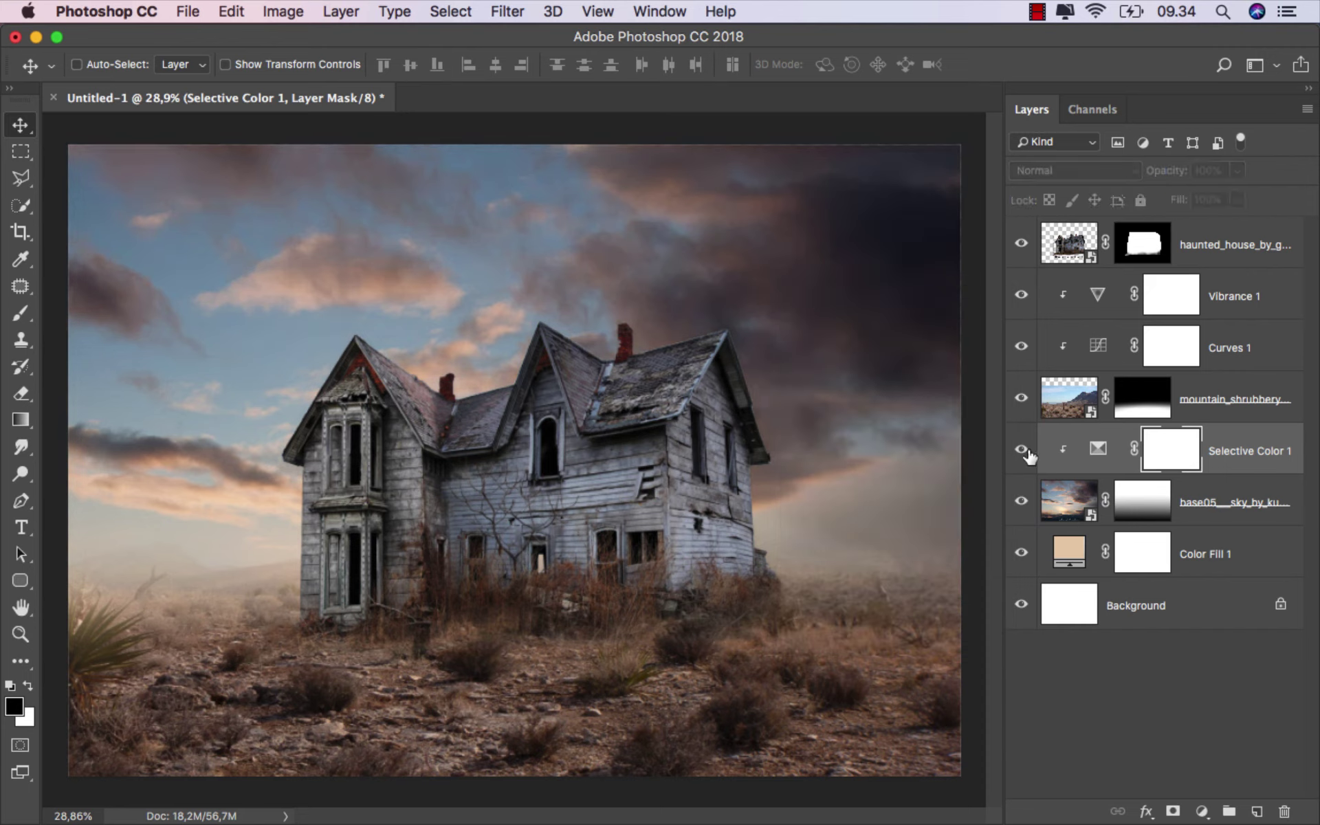
Step: Set the sky layer's fill to 52% and add an empty layer above Vibrance 1
left_click(1235, 510)
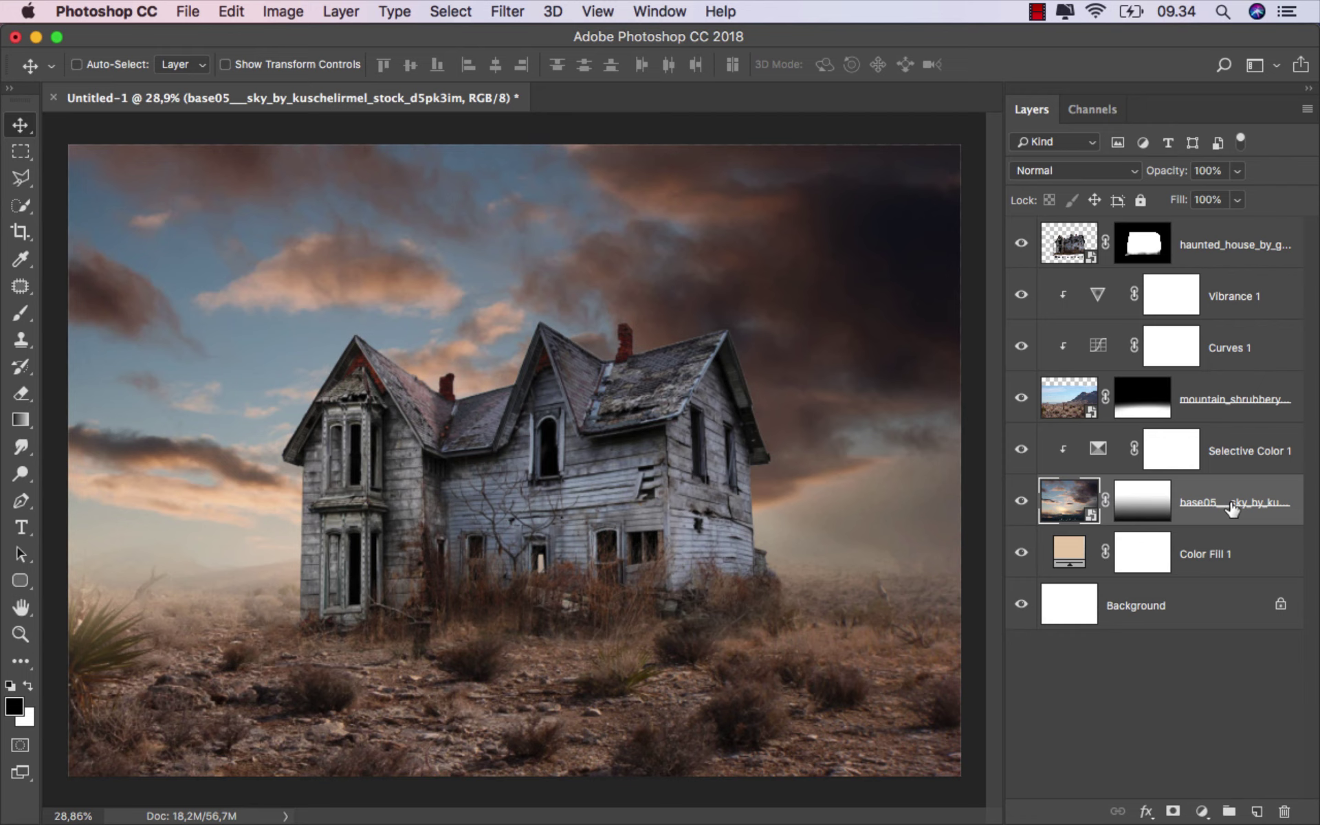
left_click(1237, 201)
left_click_drag(1214, 231, 1191, 233)
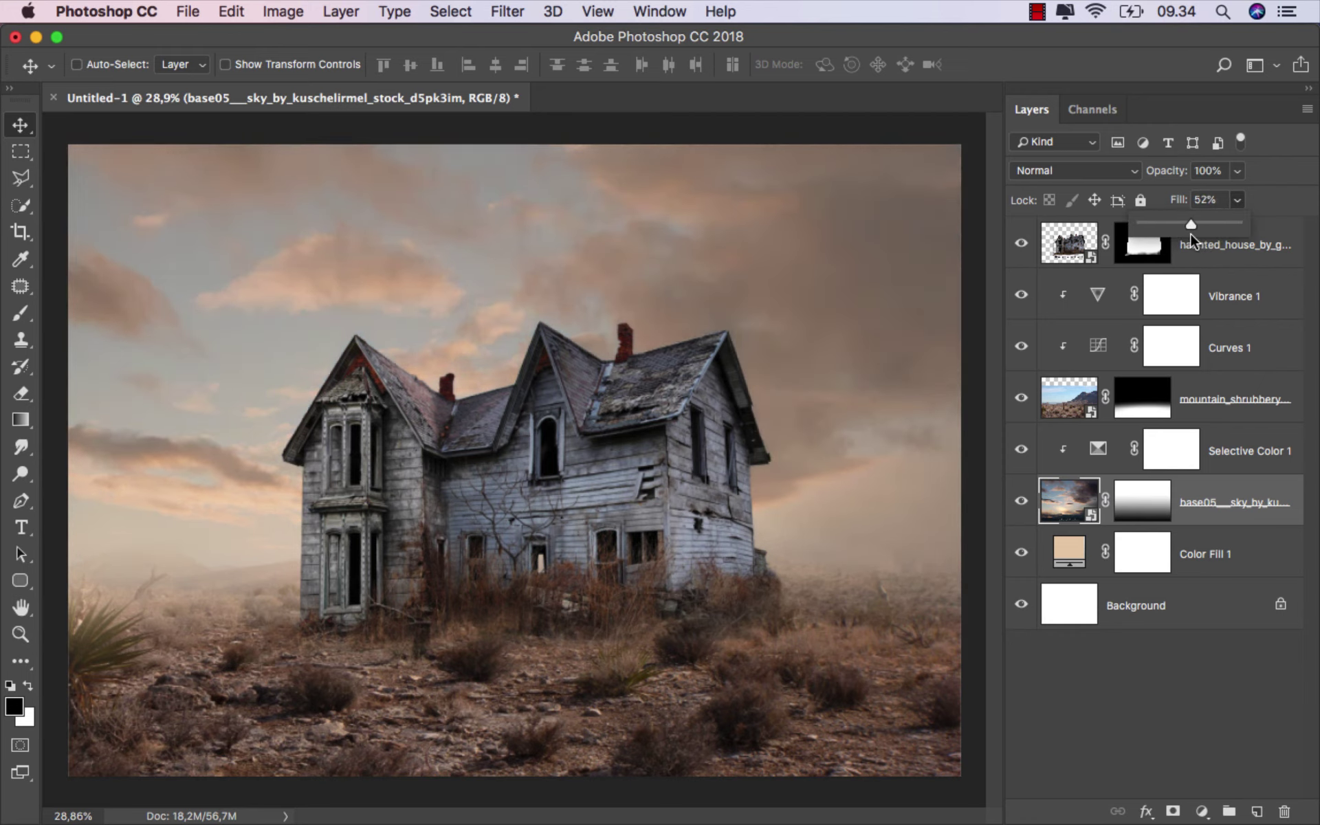
left_click(1126, 506)
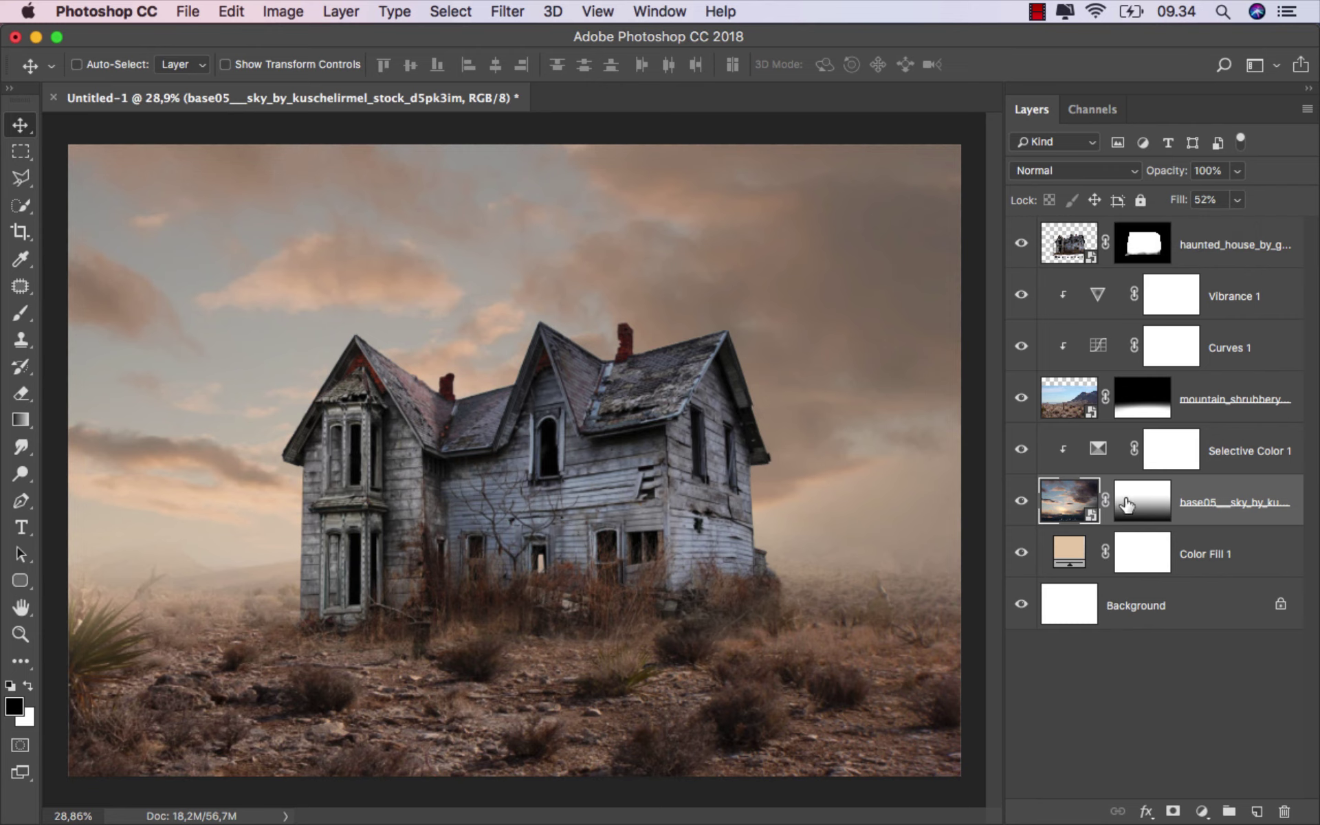
left_click(1020, 502)
left_click(1235, 294)
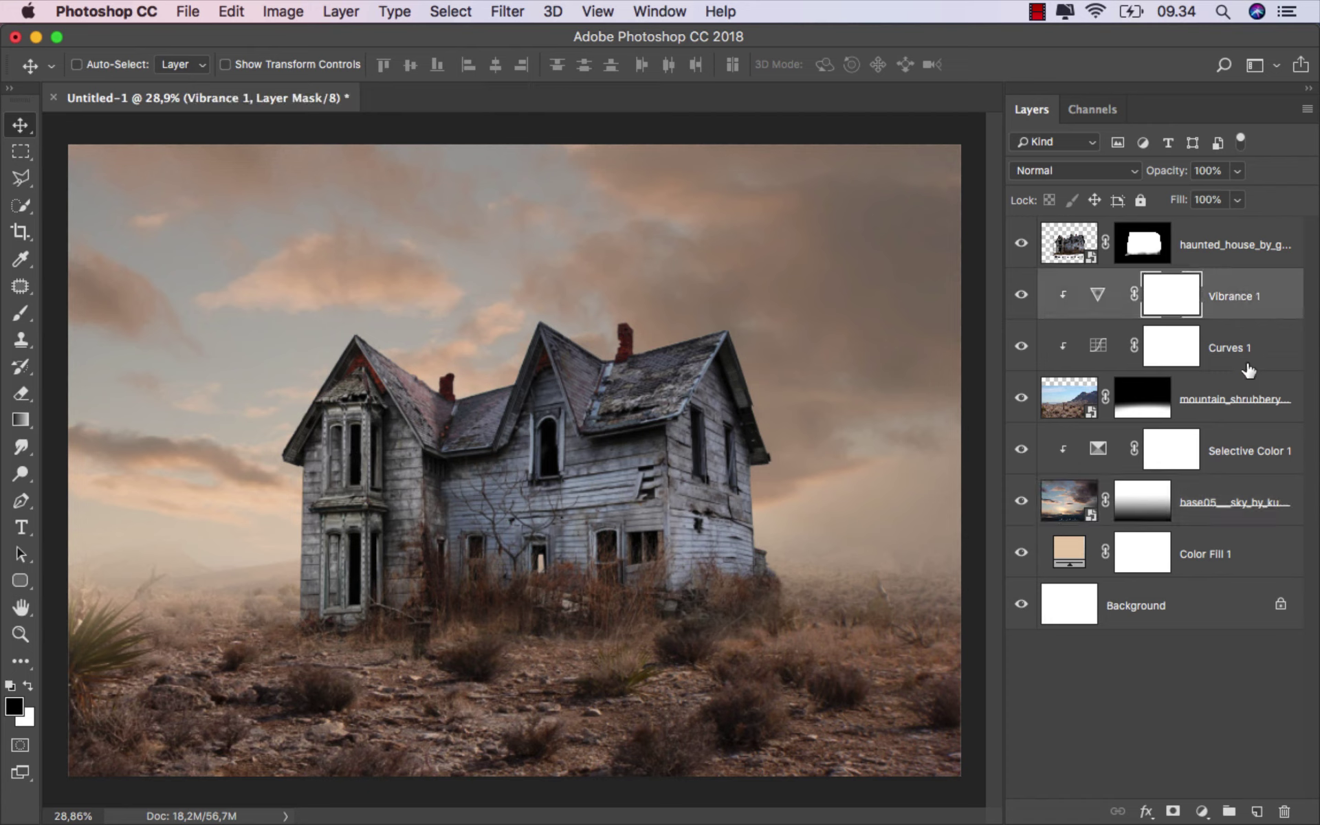
left_click(1257, 813)
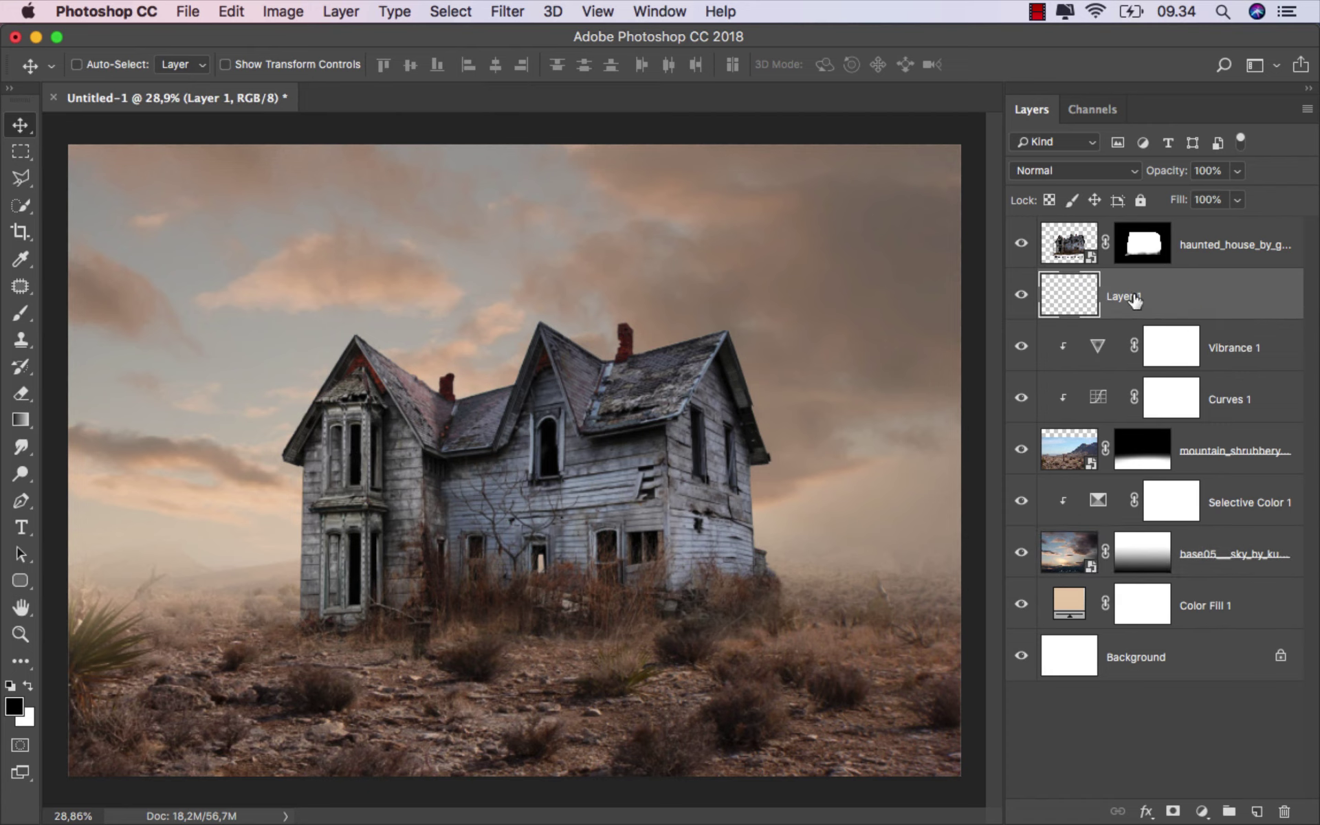
type("shadow")
Step: Name the new layer 'shadow' and set its blend mode to Multiply
key("Return")
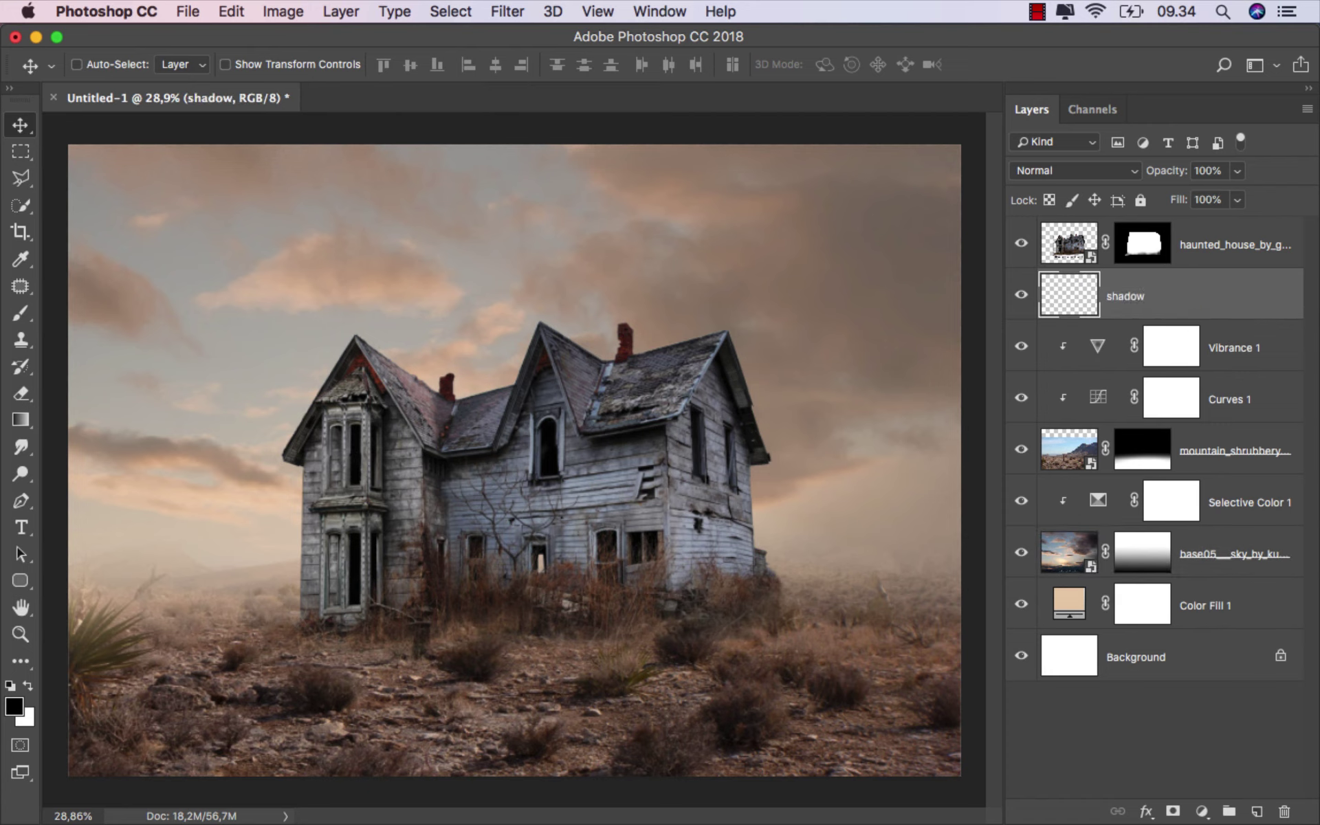
left_click(1052, 172)
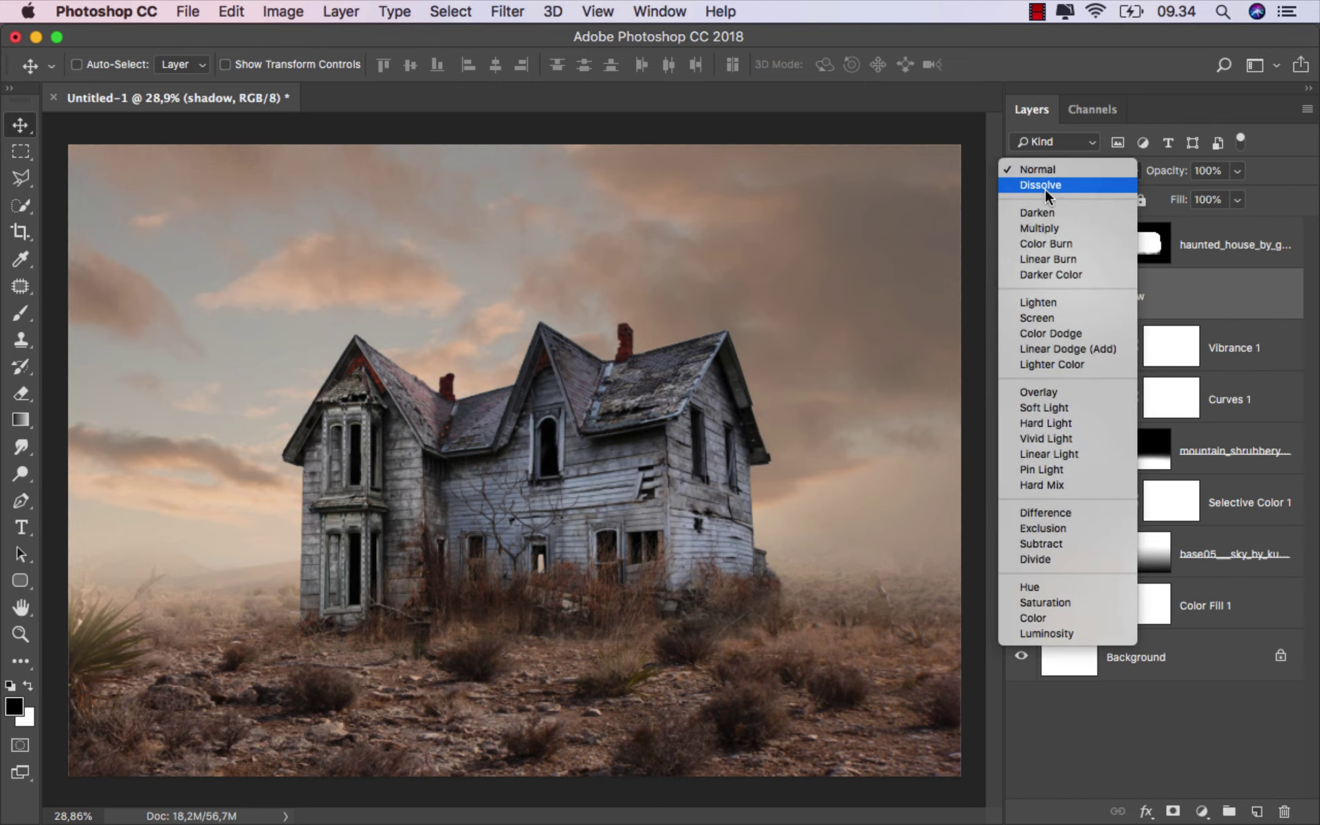
left_click(1054, 228)
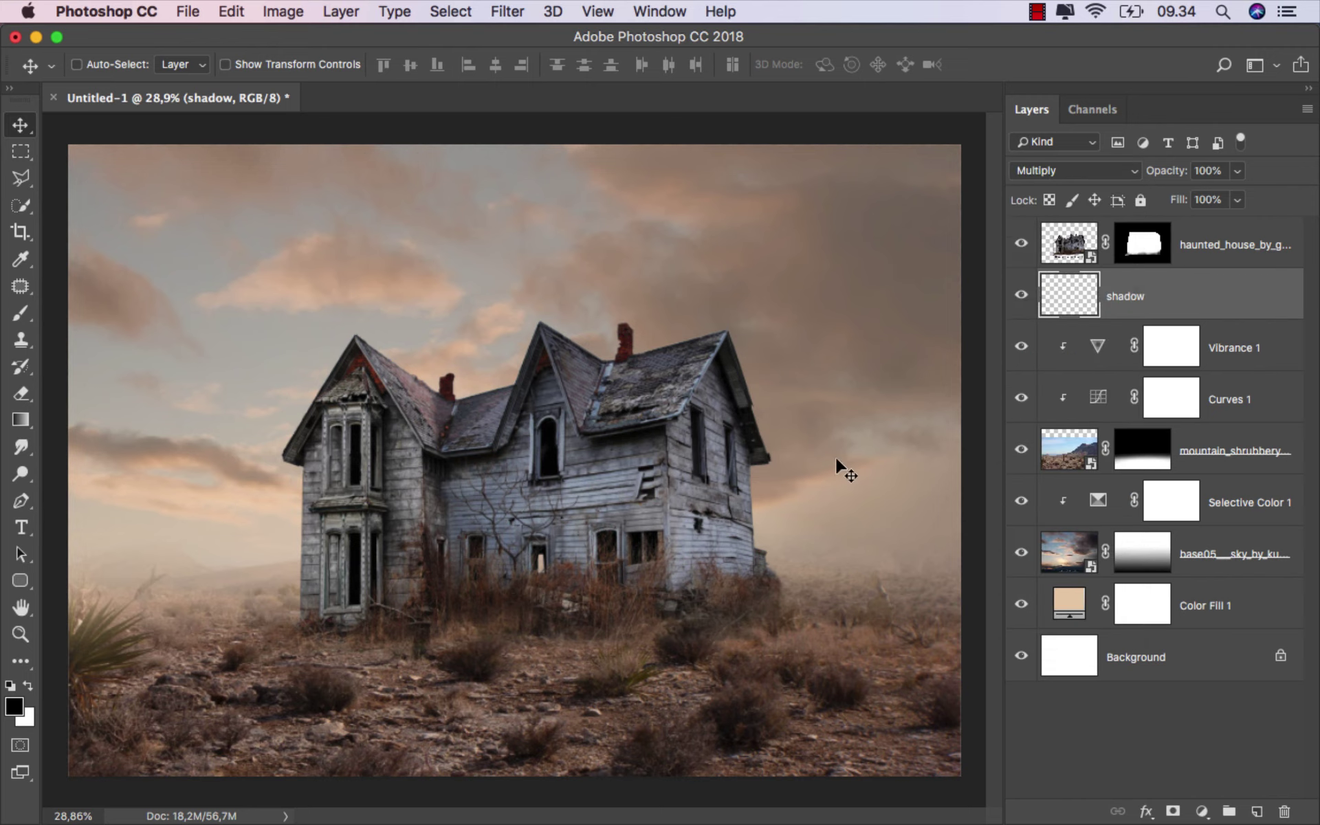
Step: Sample a dark brown from the ground and paint a soft shadow along the house's base
left_click(21, 313)
scroll(433, 646, "up", 1)
scroll(437, 641, "up", 3)
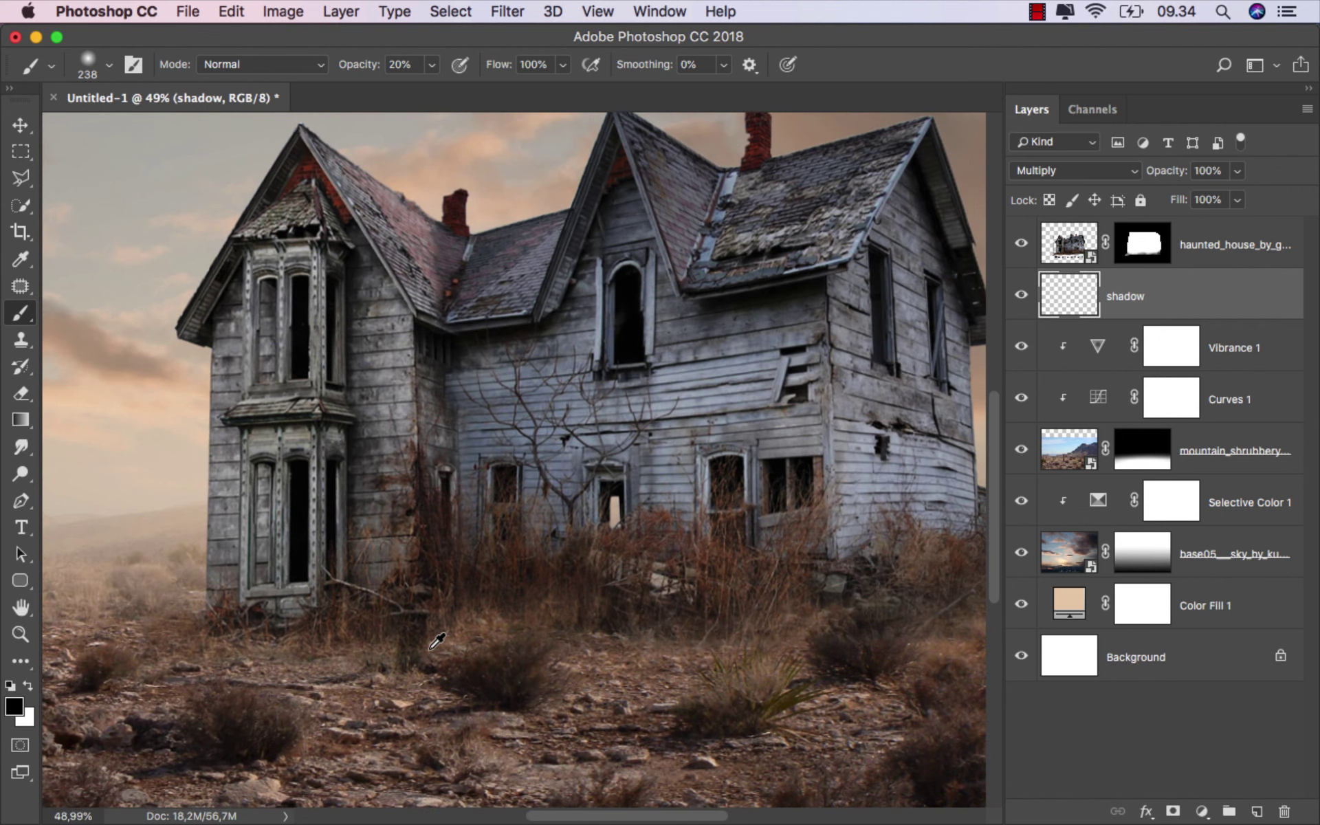
scroll(468, 617, "up", 2)
scroll(485, 609, "up", 1)
left_click(534, 594, "alt")
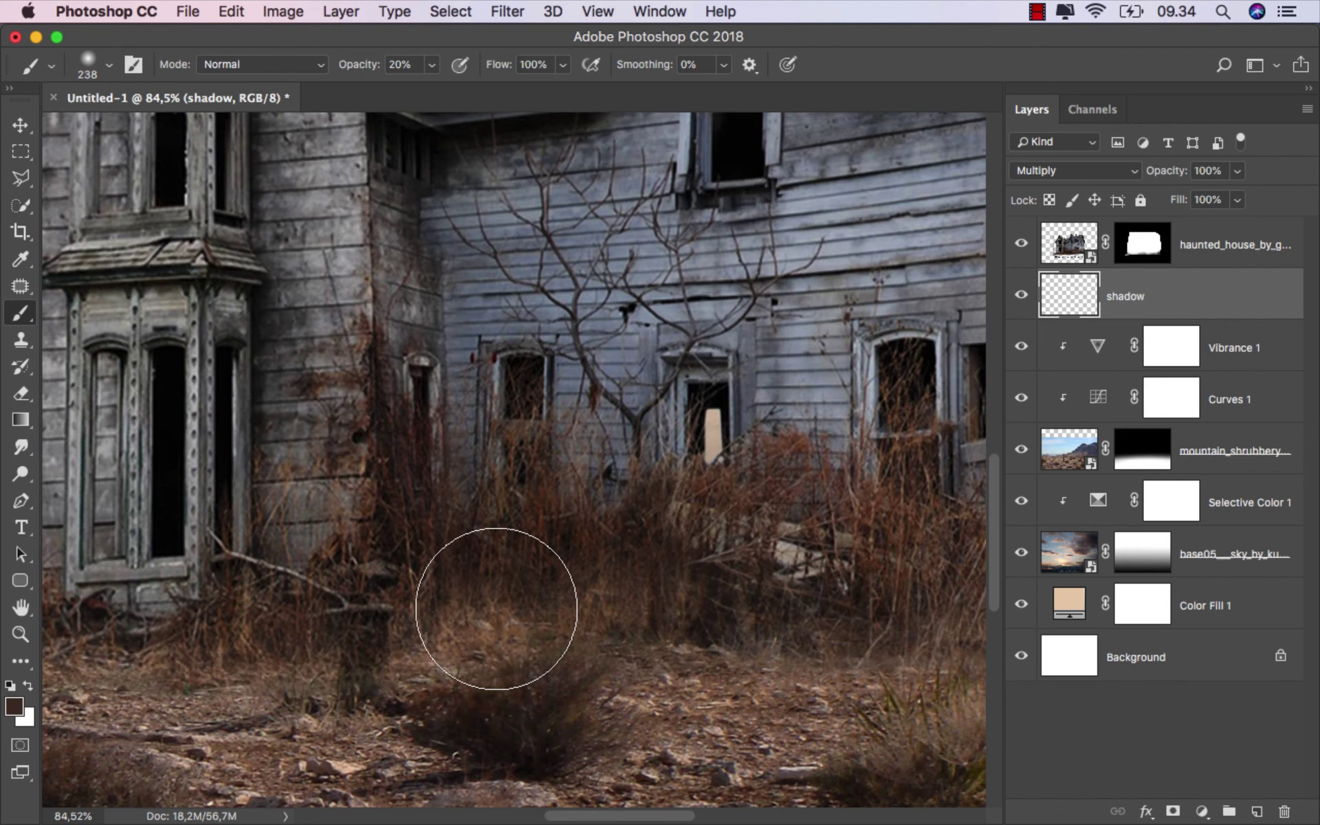
scroll(504, 602, "down", 1)
scroll(504, 603, "down", 1)
scroll(502, 604, "down", 1)
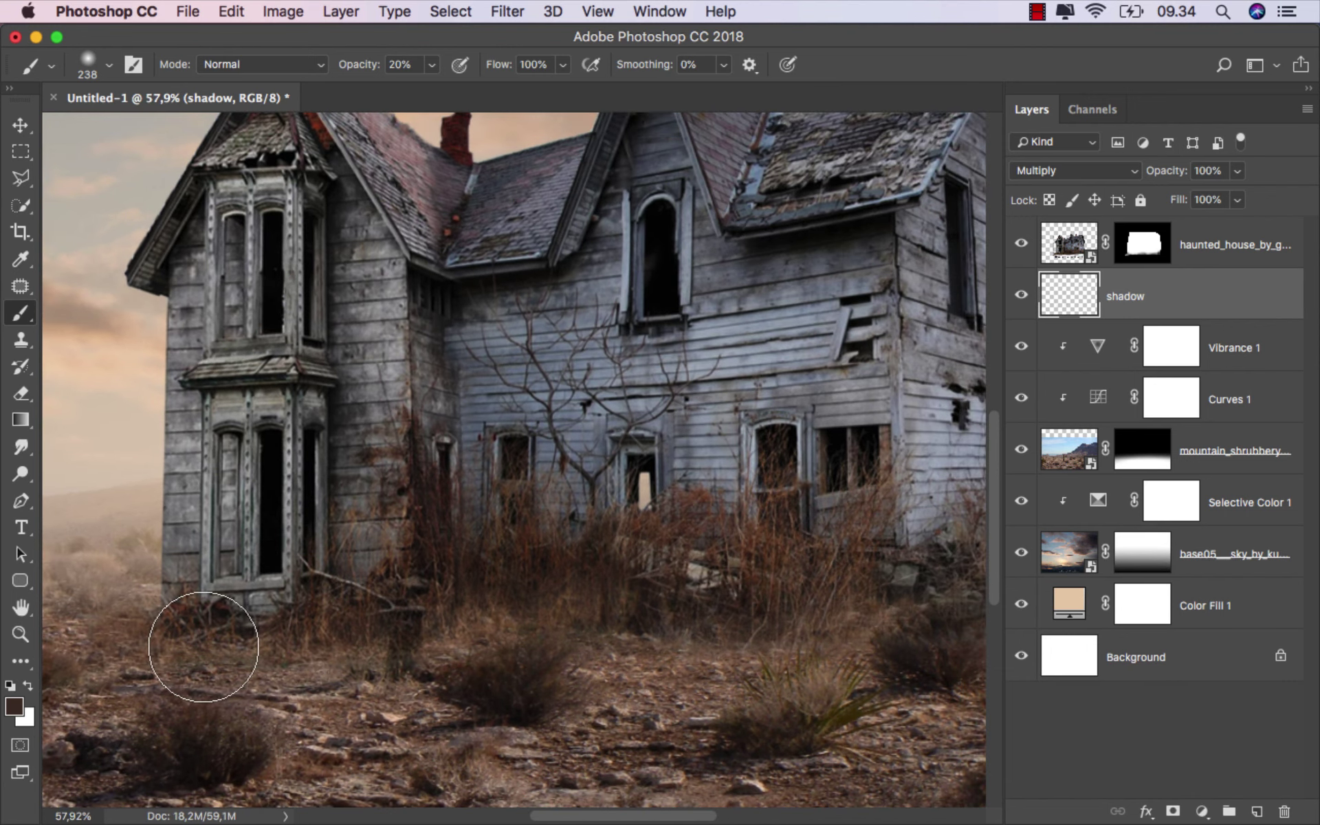
scroll(344, 626, "down", 1)
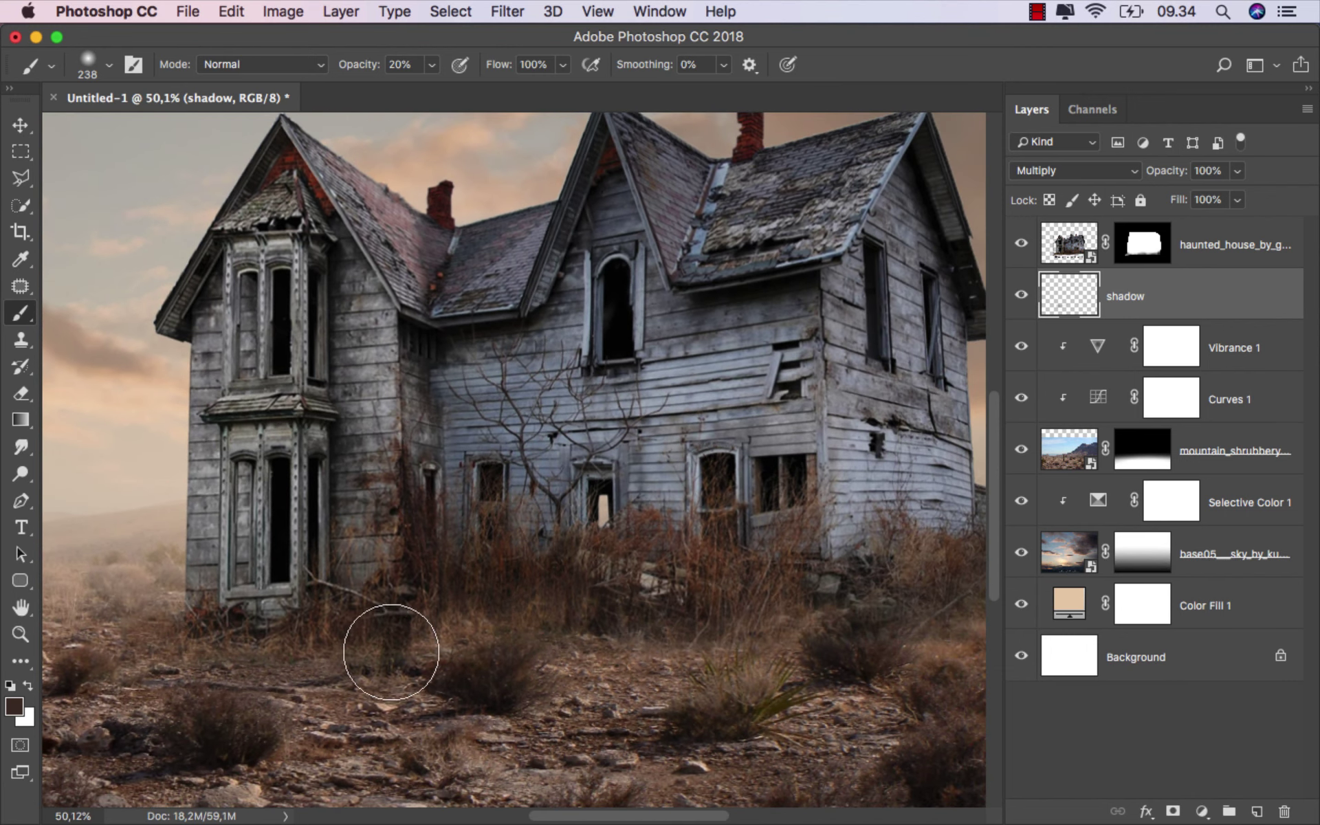
left_click_drag(642, 633, 525, 628)
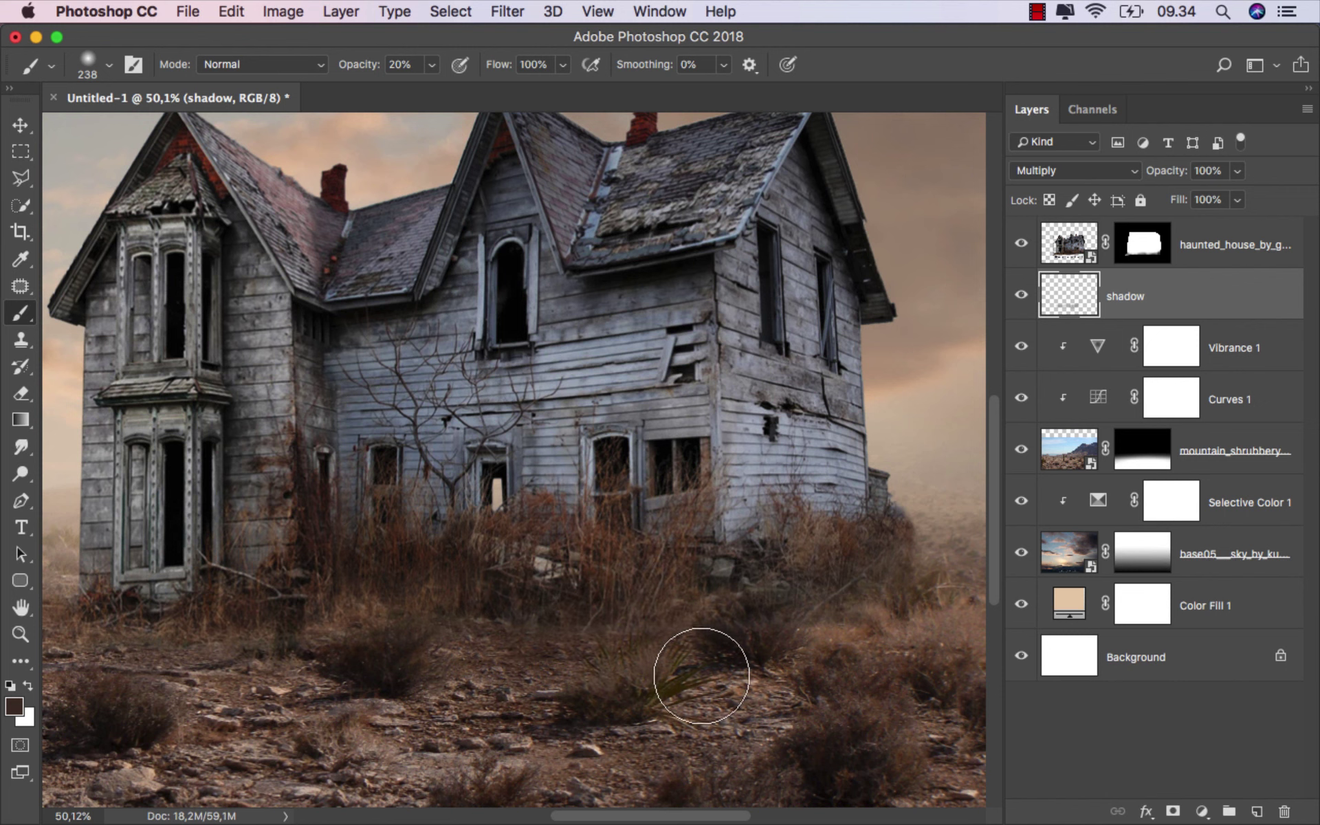
scroll(885, 633, "down", 2)
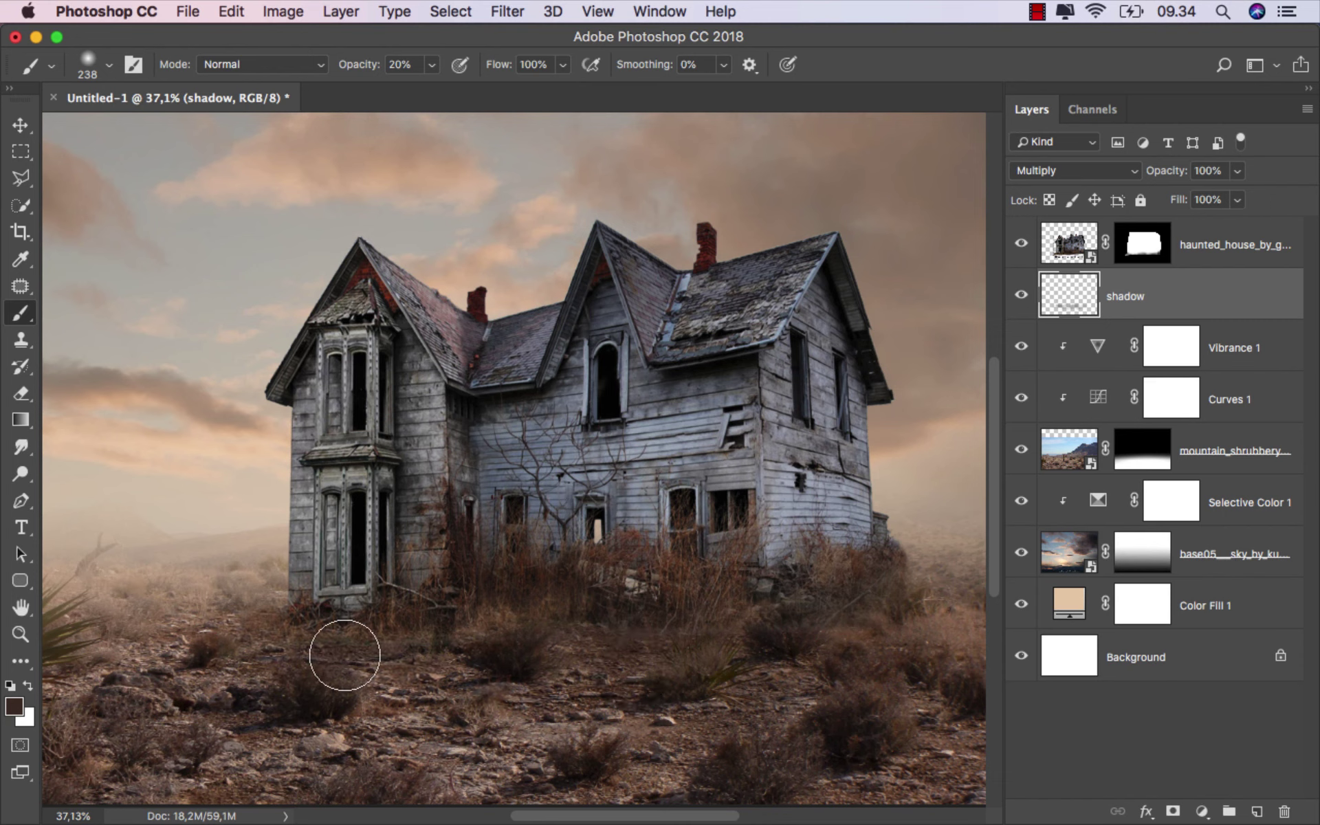
mouse_move(407, 672)
left_mouse_down()
mouse_move(496, 613)
mouse_move(525, 621)
mouse_move(342, 613)
mouse_move(775, 598)
mouse_move(690, 622)
left_mouse_up()
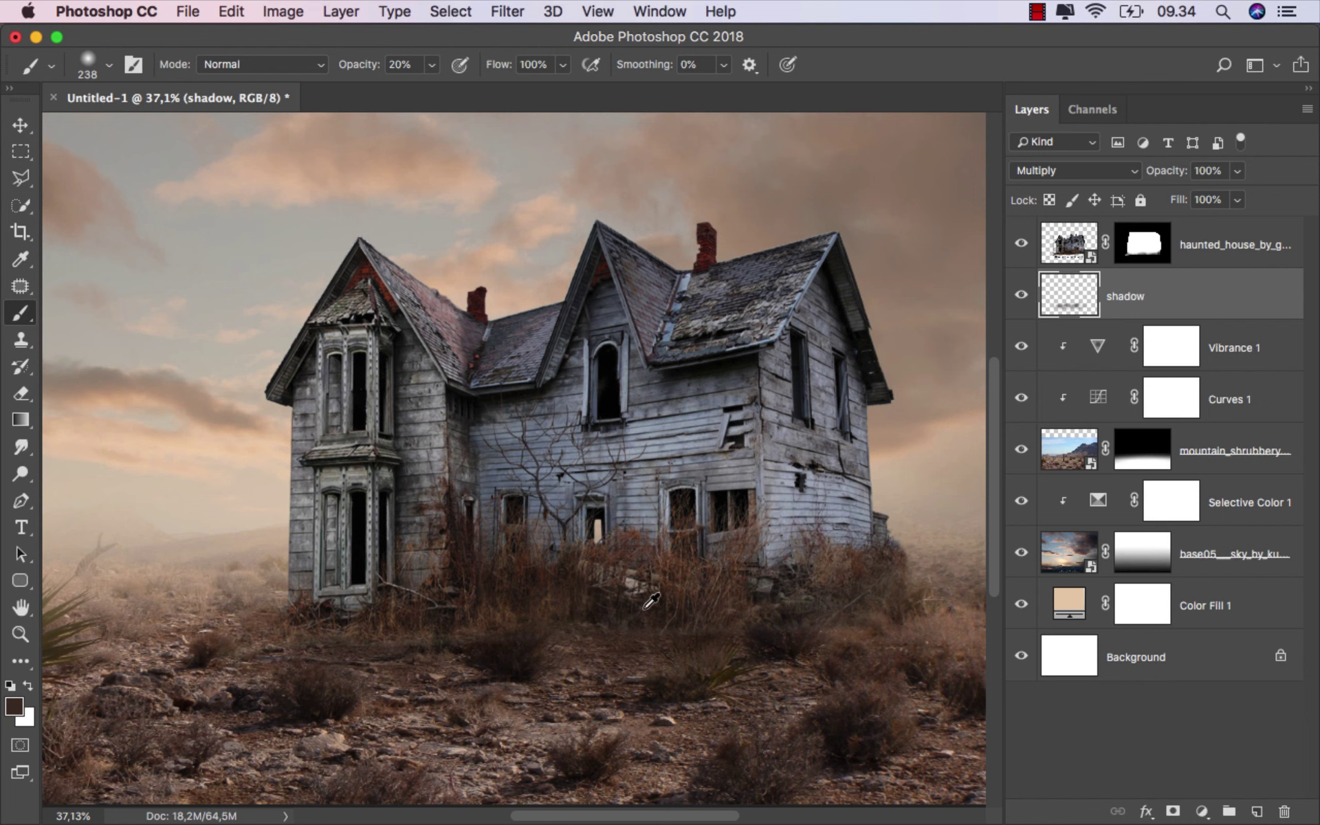
Step: Compare the scene without the shadow, then paint more soft shadow on the ground under the house
scroll(686, 612, "up", 3)
scroll(686, 612, "up", 1)
scroll(502, 625, "down", 2)
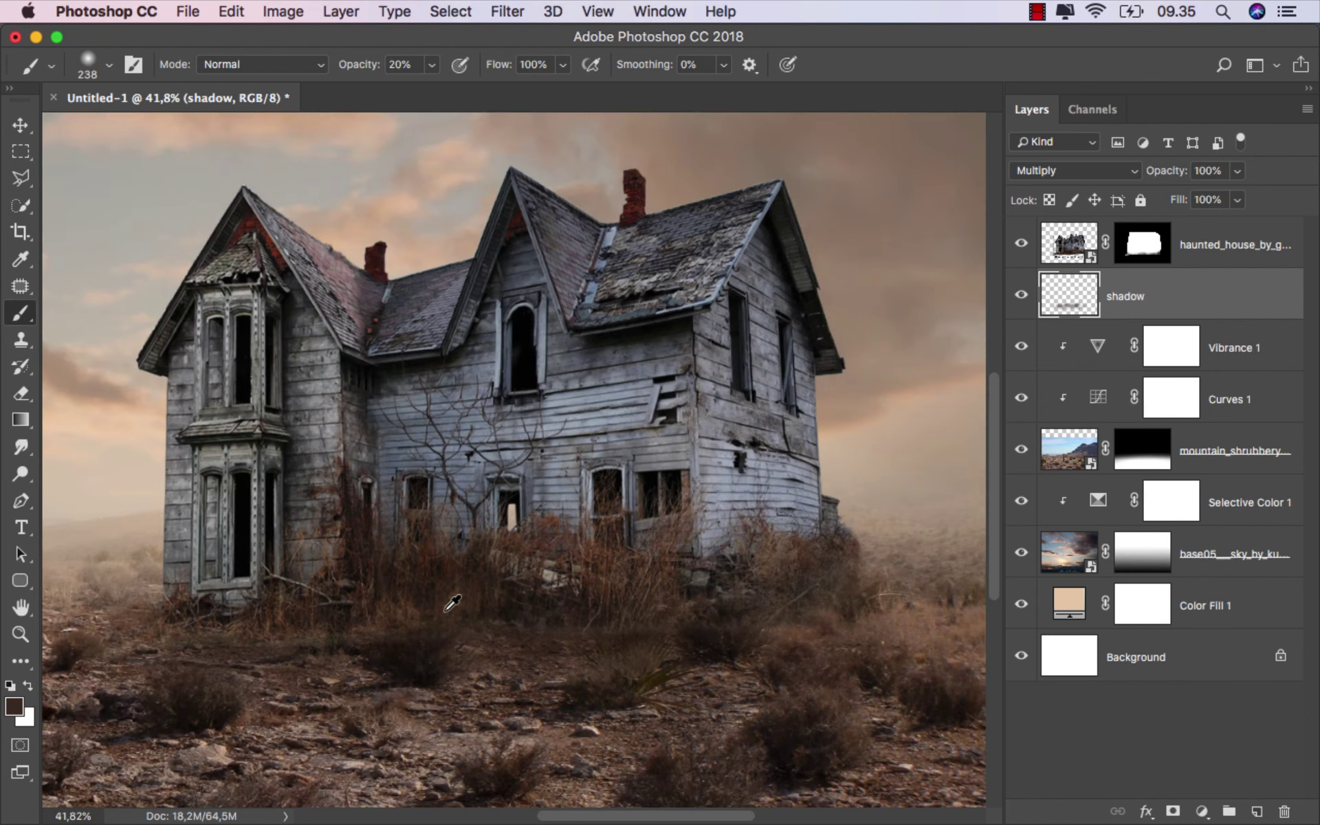
scroll(480, 639, "down", 2)
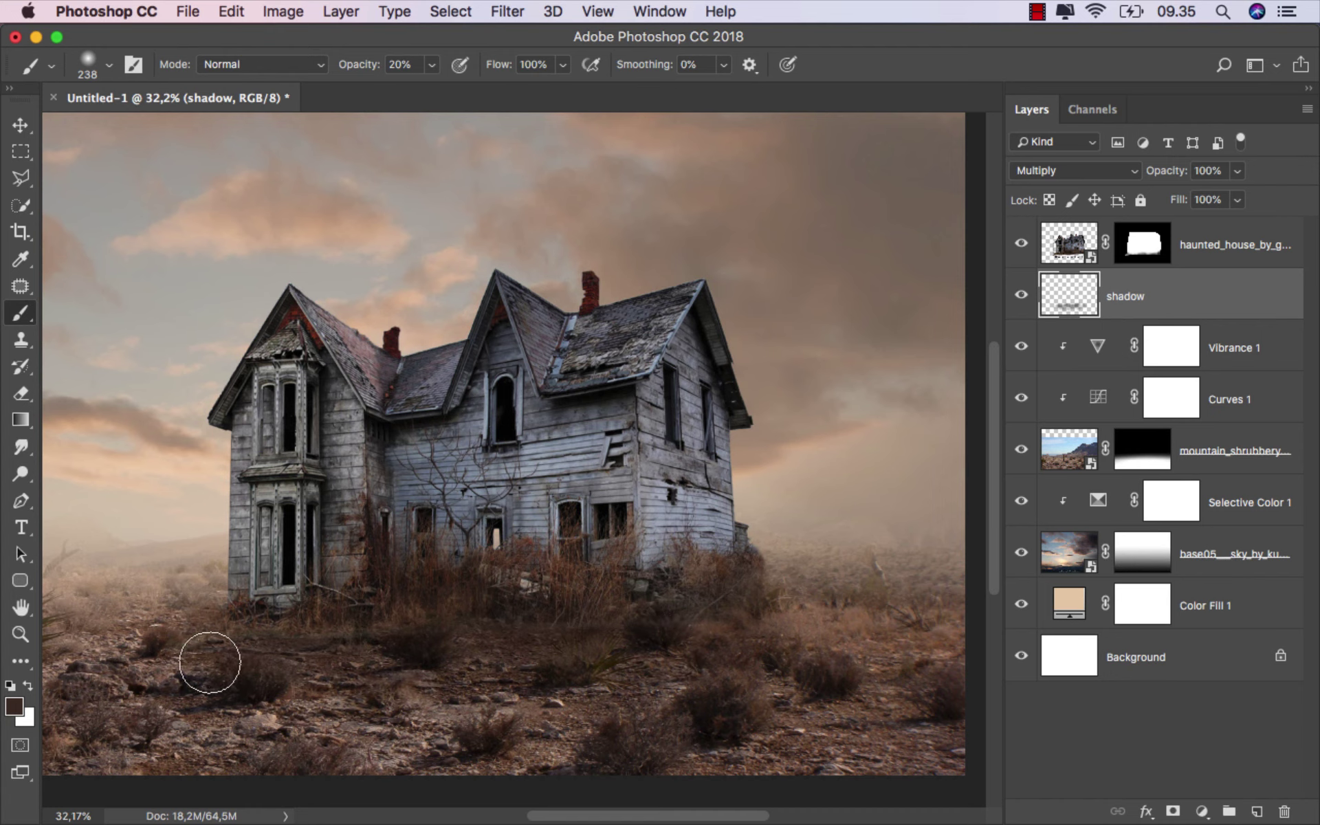
scroll(969, 451, "down", 1)
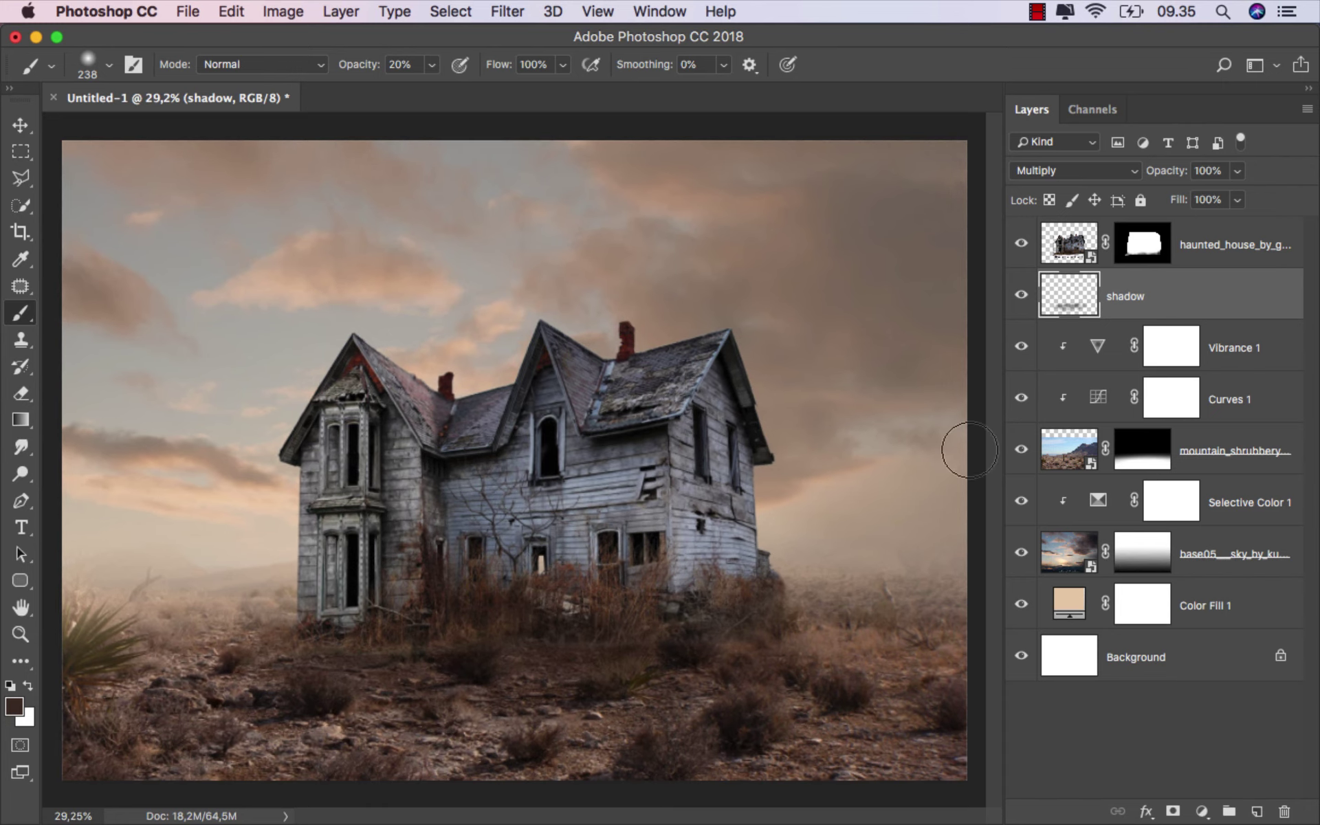
left_click(1015, 298)
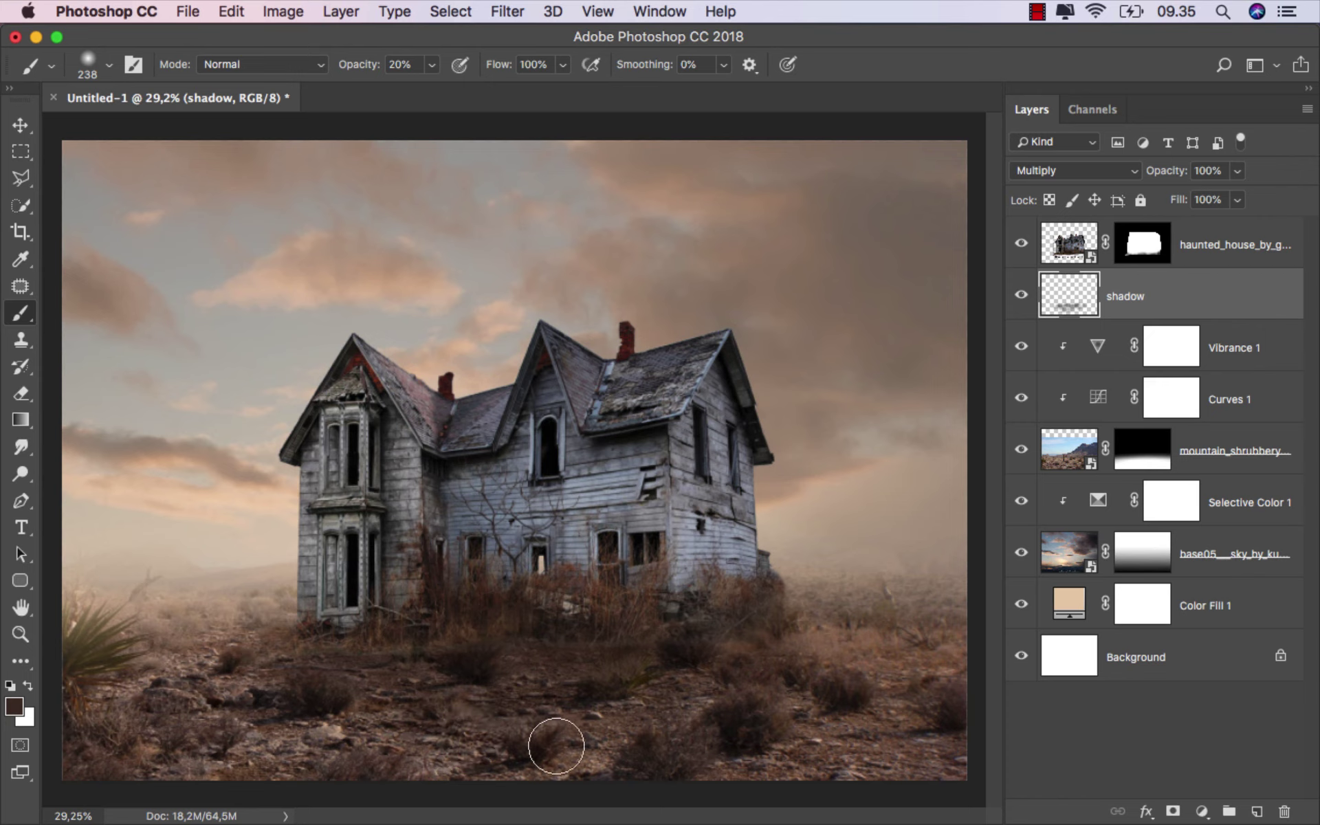
left_click_drag(557, 746, 585, 755)
Step: Select the haunted_house layer and bring free_tentacle_2 from the stock folder into the composition
key("v")
left_click(1202, 249)
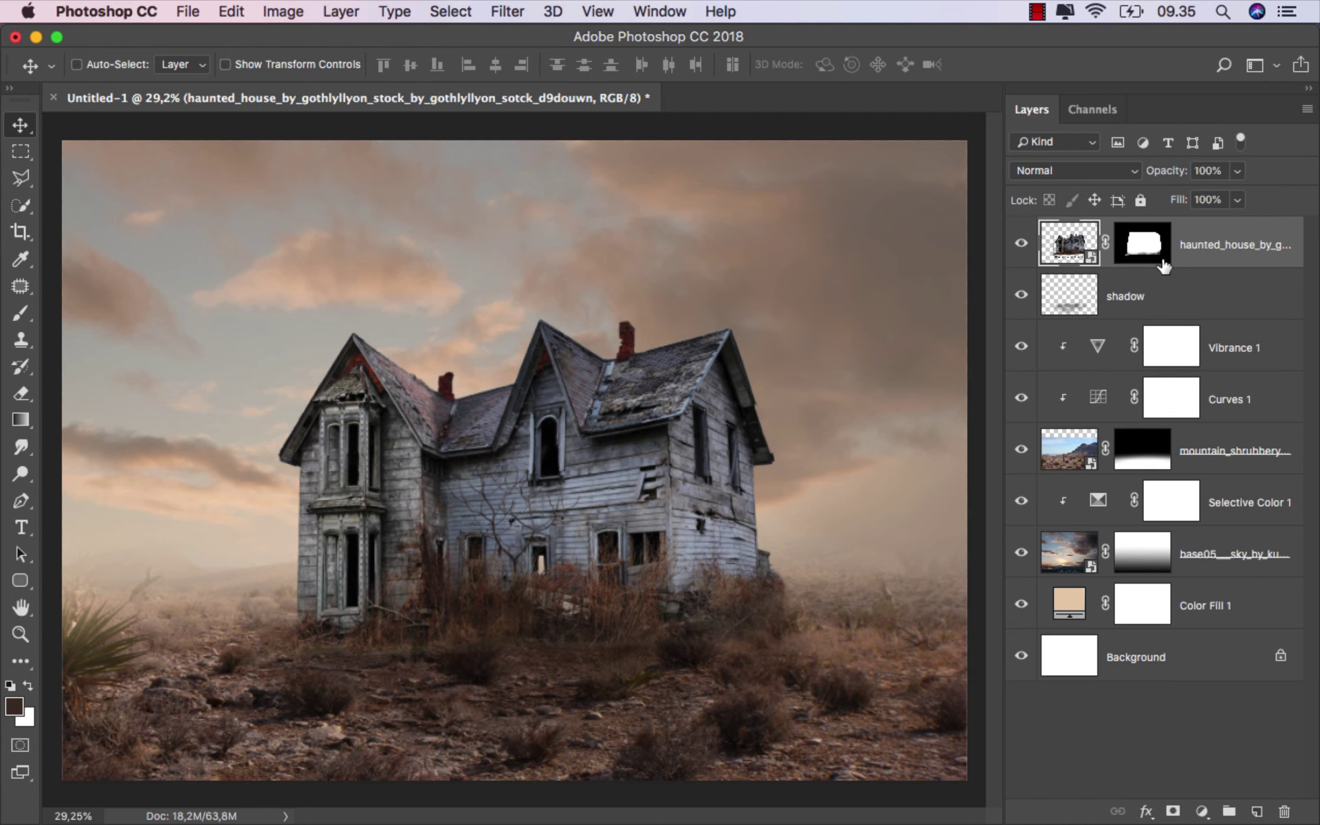
left_click(466, 774)
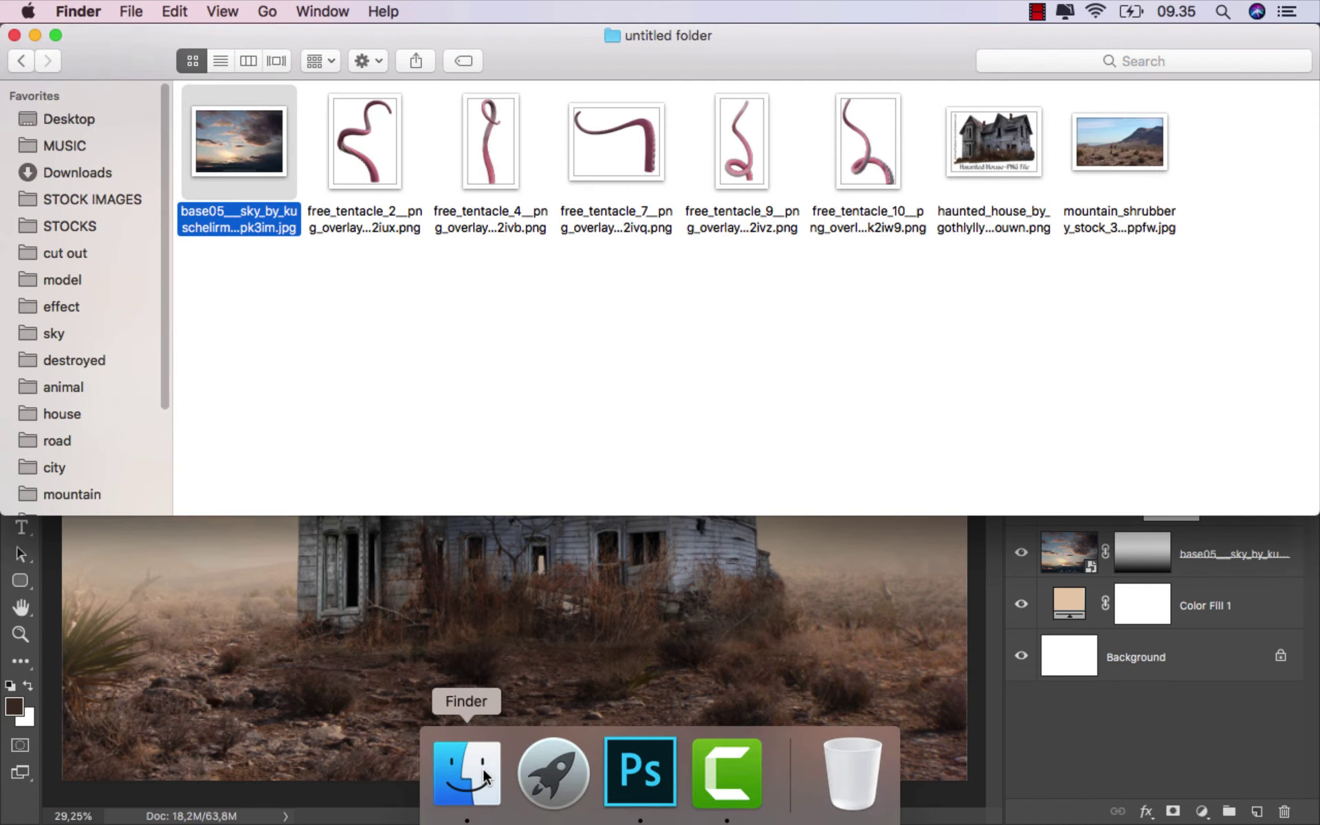
left_click(472, 400)
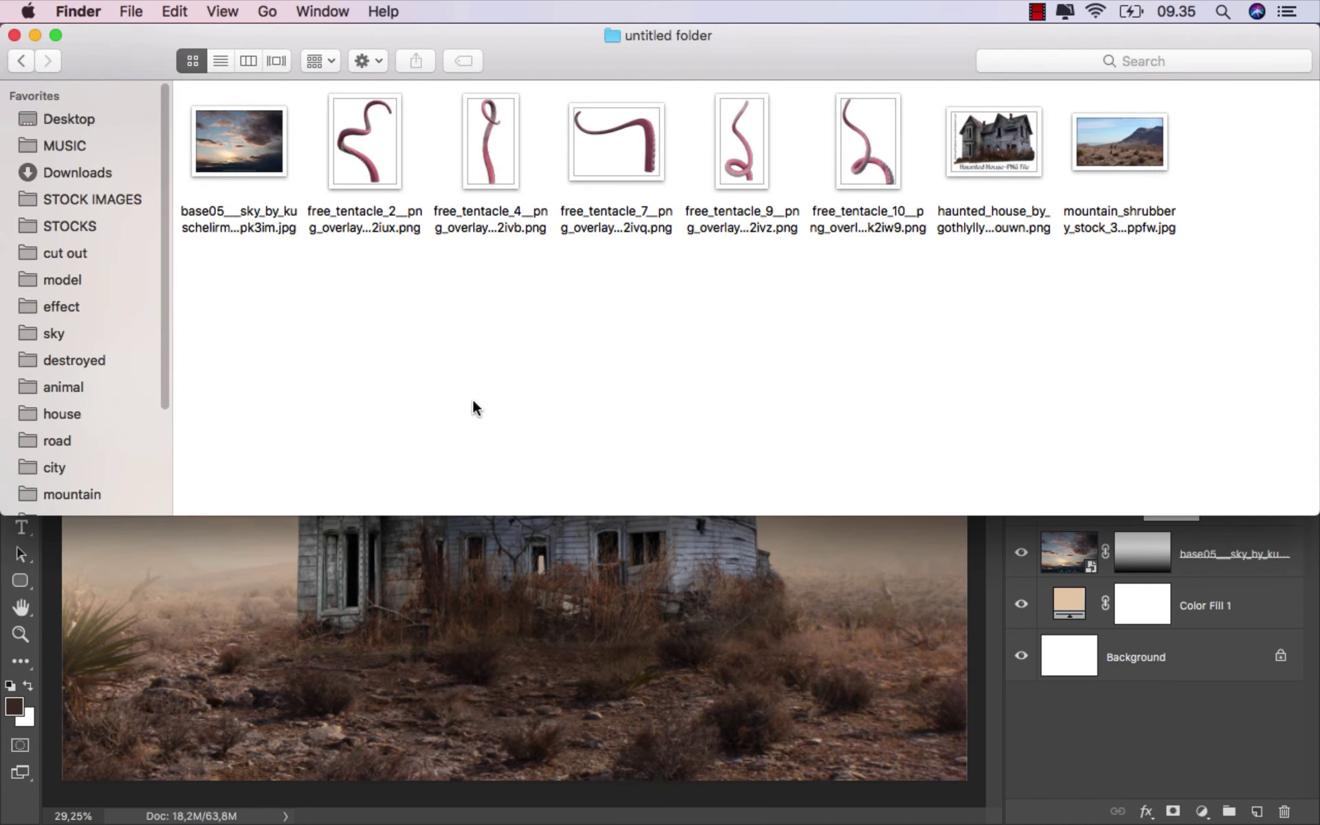
mouse_move(365, 154)
left_mouse_down()
mouse_move(466, 619)
mouse_move(433, 410)
left_mouse_up()
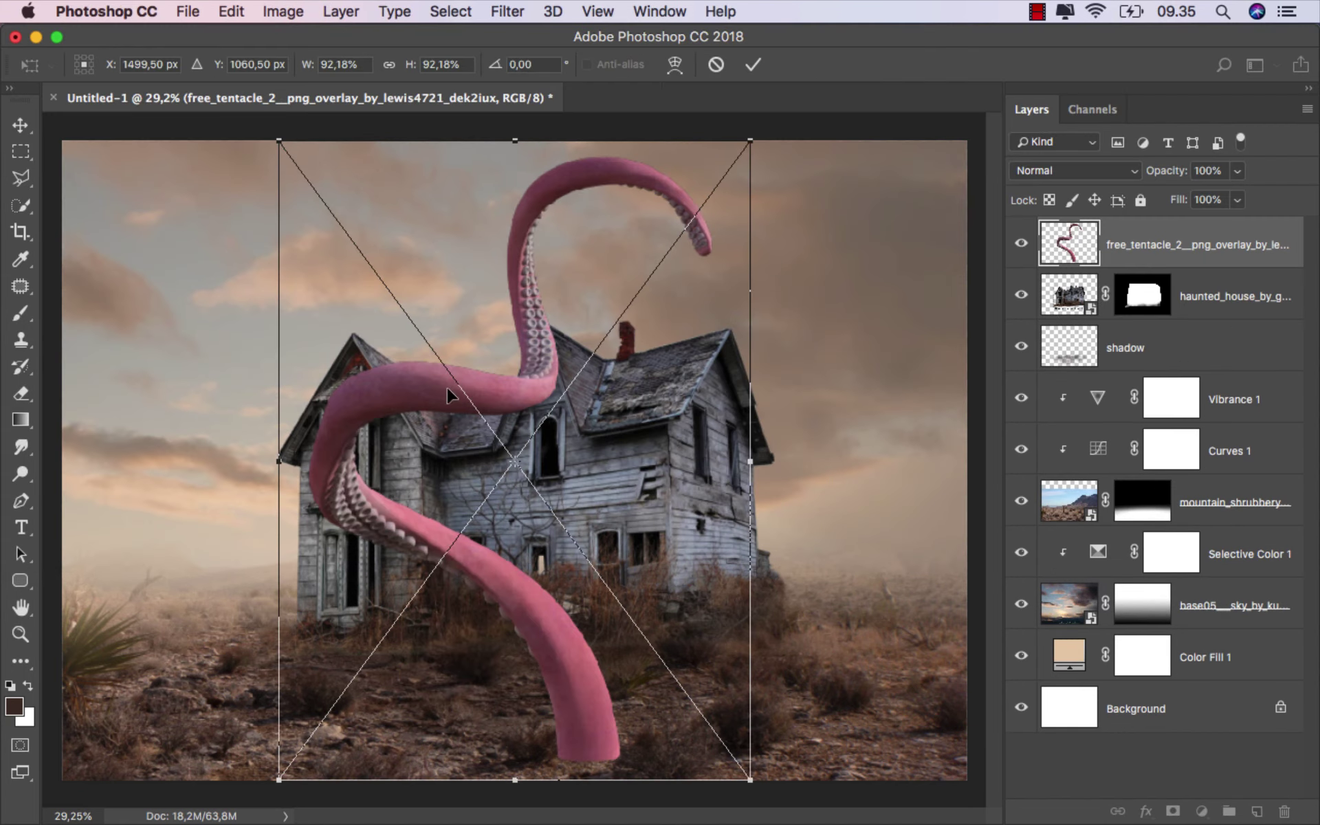
Step: Scale free_tentacle_2 to about 50%, rotate it -18° on the left side, and place it below haunted_house
left_click_drag(752, 136, 650, 277)
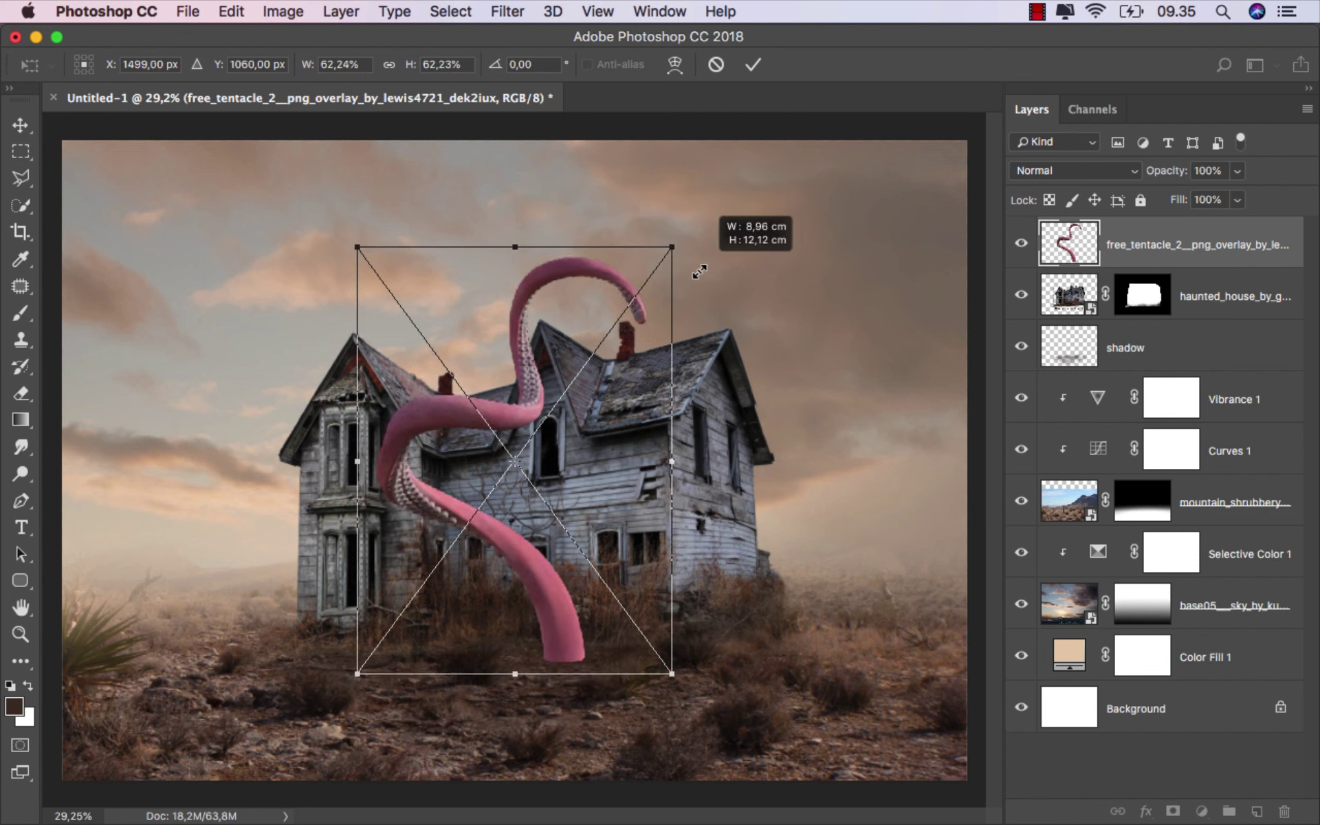
left_click_drag(522, 404, 294, 371)
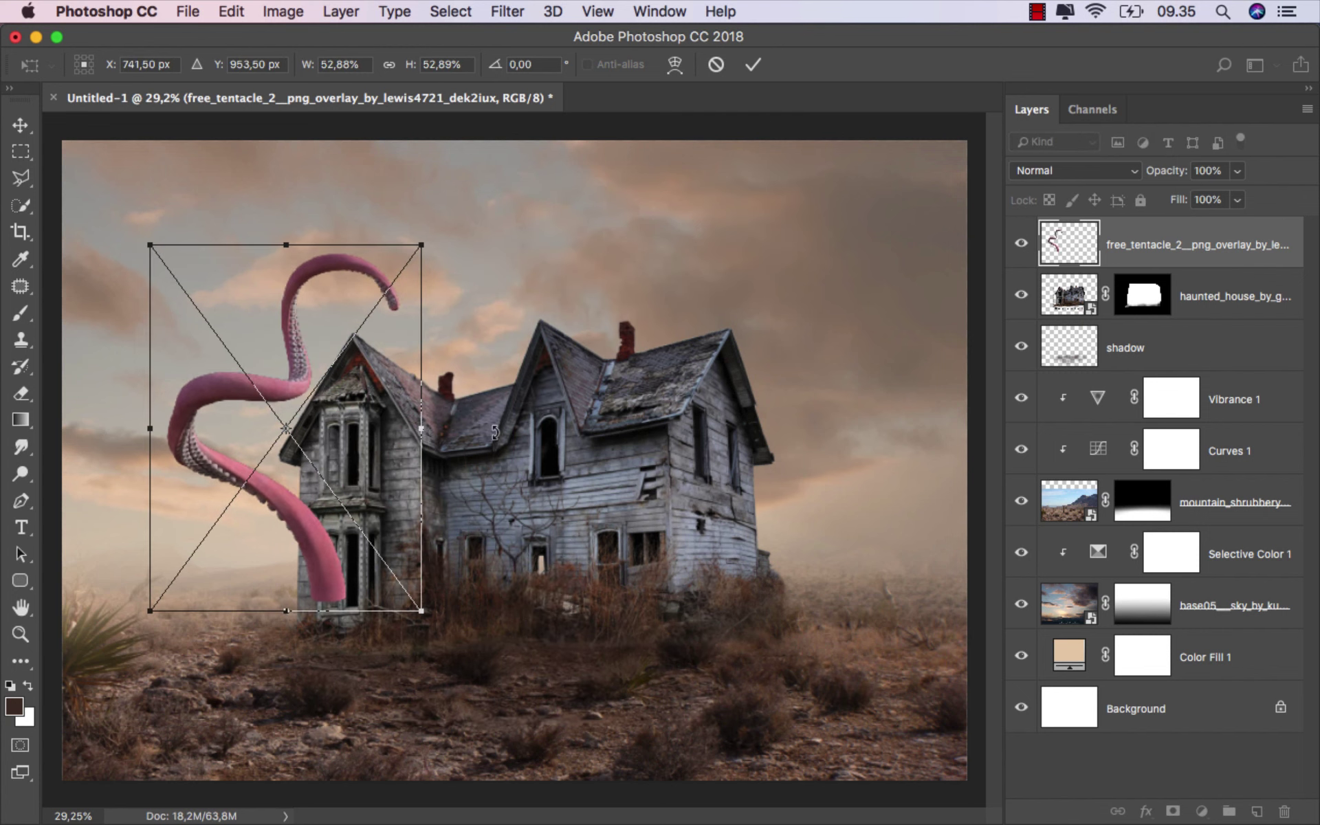
mouse_move(500, 427)
left_mouse_down()
mouse_move(483, 345)
mouse_move(506, 342)
left_mouse_up()
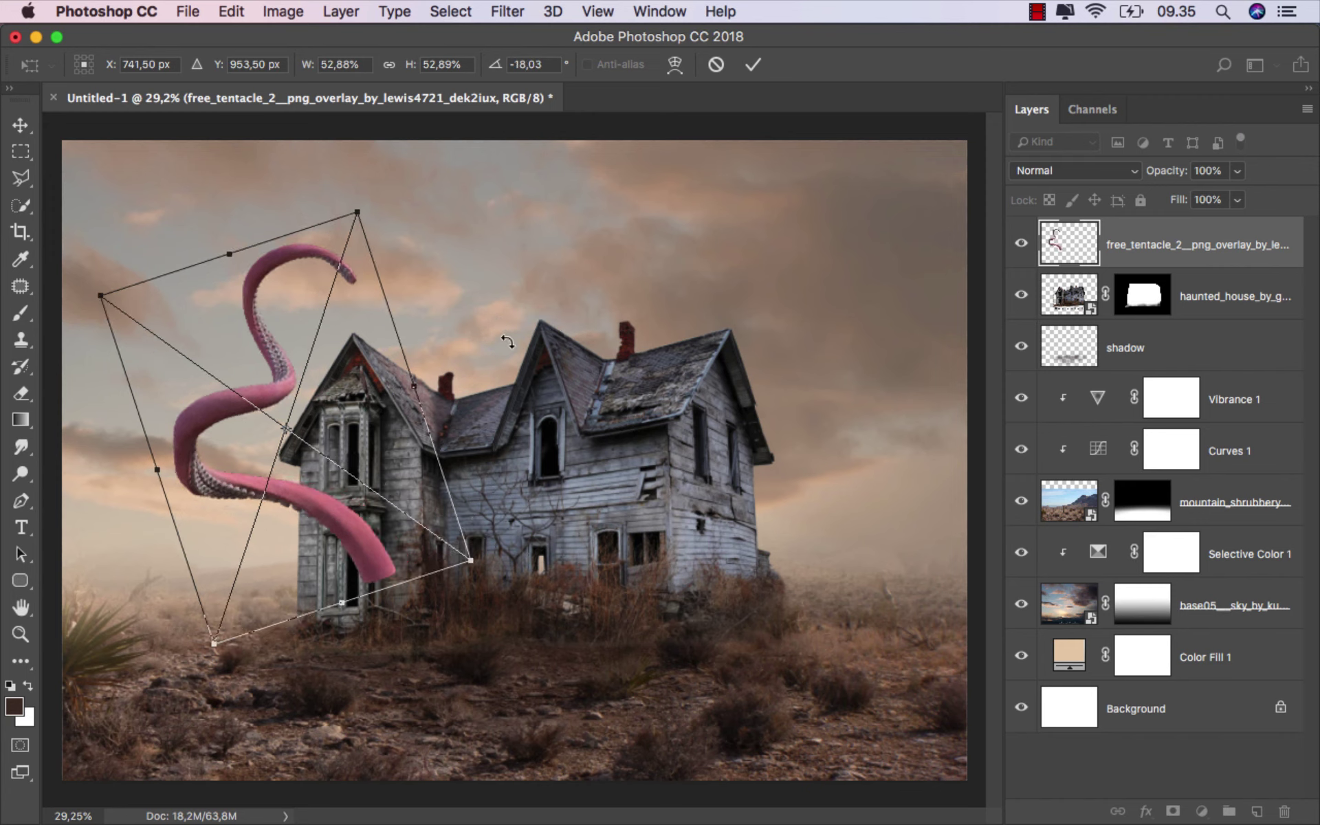
left_click_drag(472, 560, 455, 548)
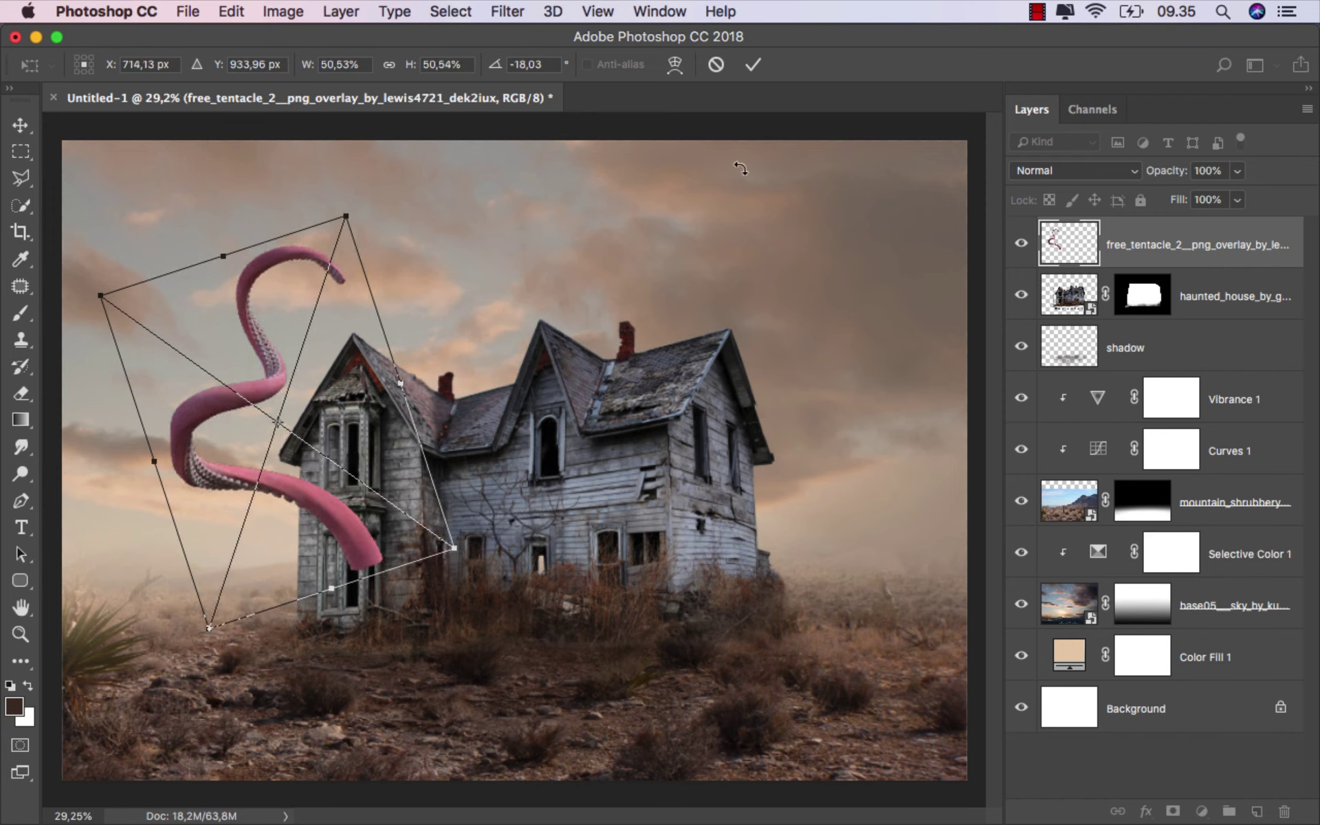
left_click(755, 67)
left_click_drag(1148, 257, 1144, 320)
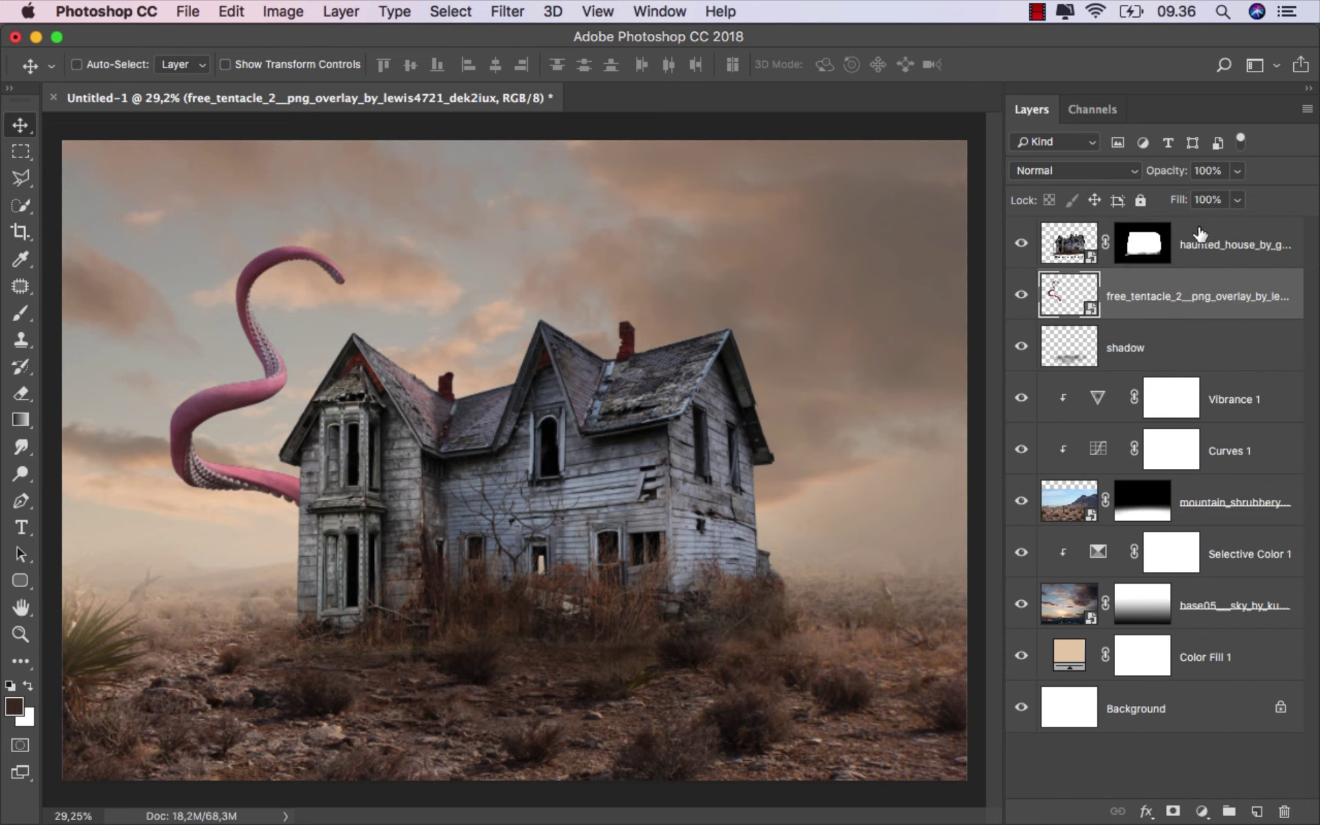
left_click(1200, 234)
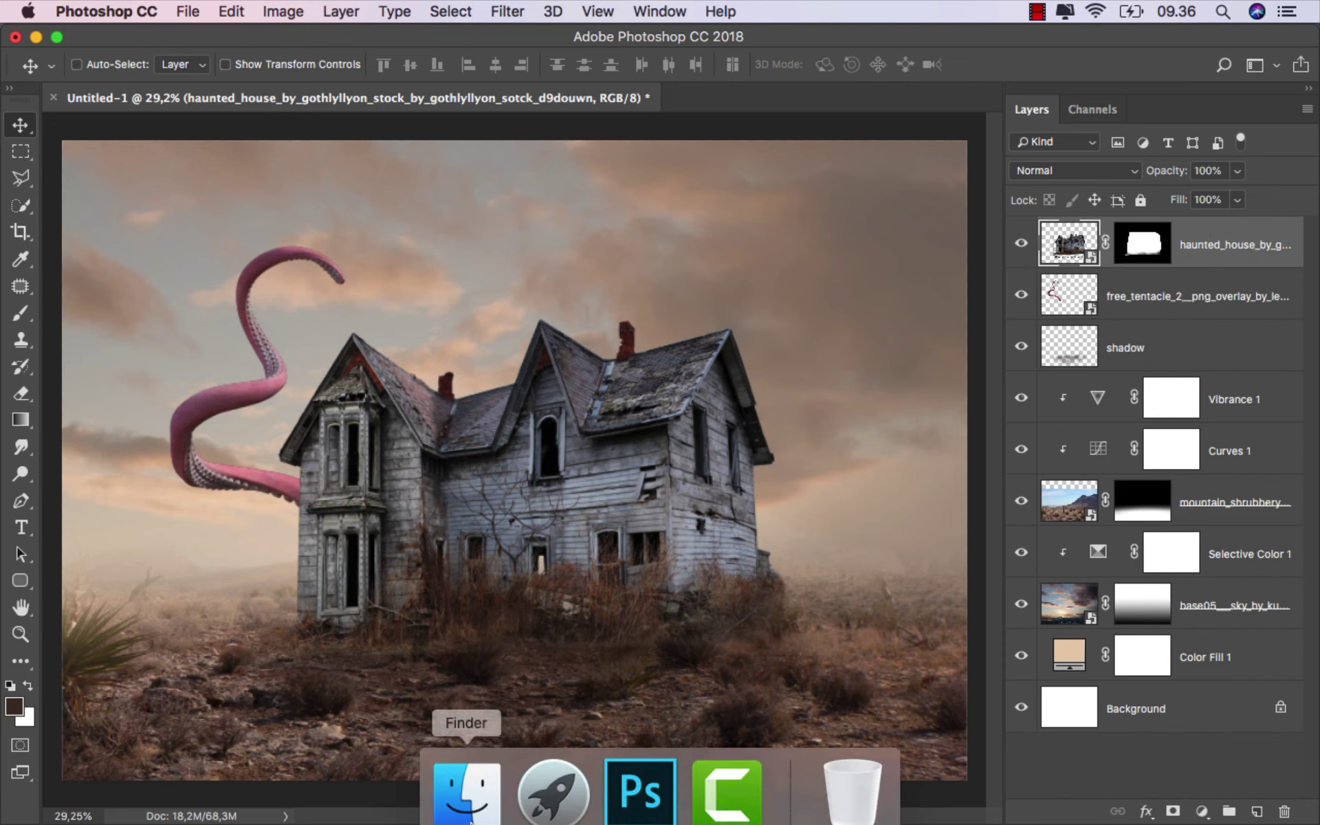
Step: Bring in free_tentacle_4, scale it to about 30%, and place it above the roof centre
left_click(466, 784)
mouse_move(534, 226)
left_mouse_down()
mouse_move(617, 237)
mouse_move(618, 255)
left_mouse_up()
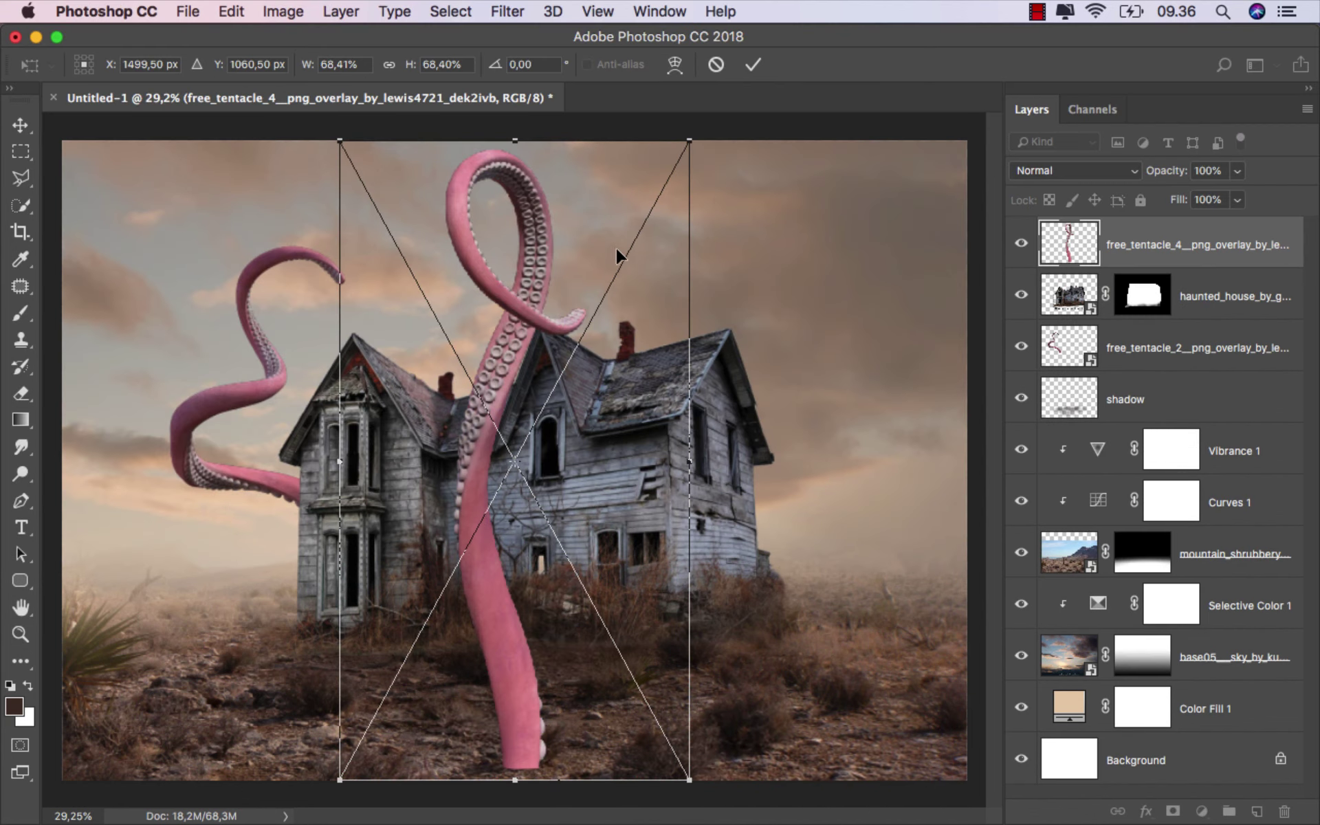
left_click_drag(690, 143, 600, 303)
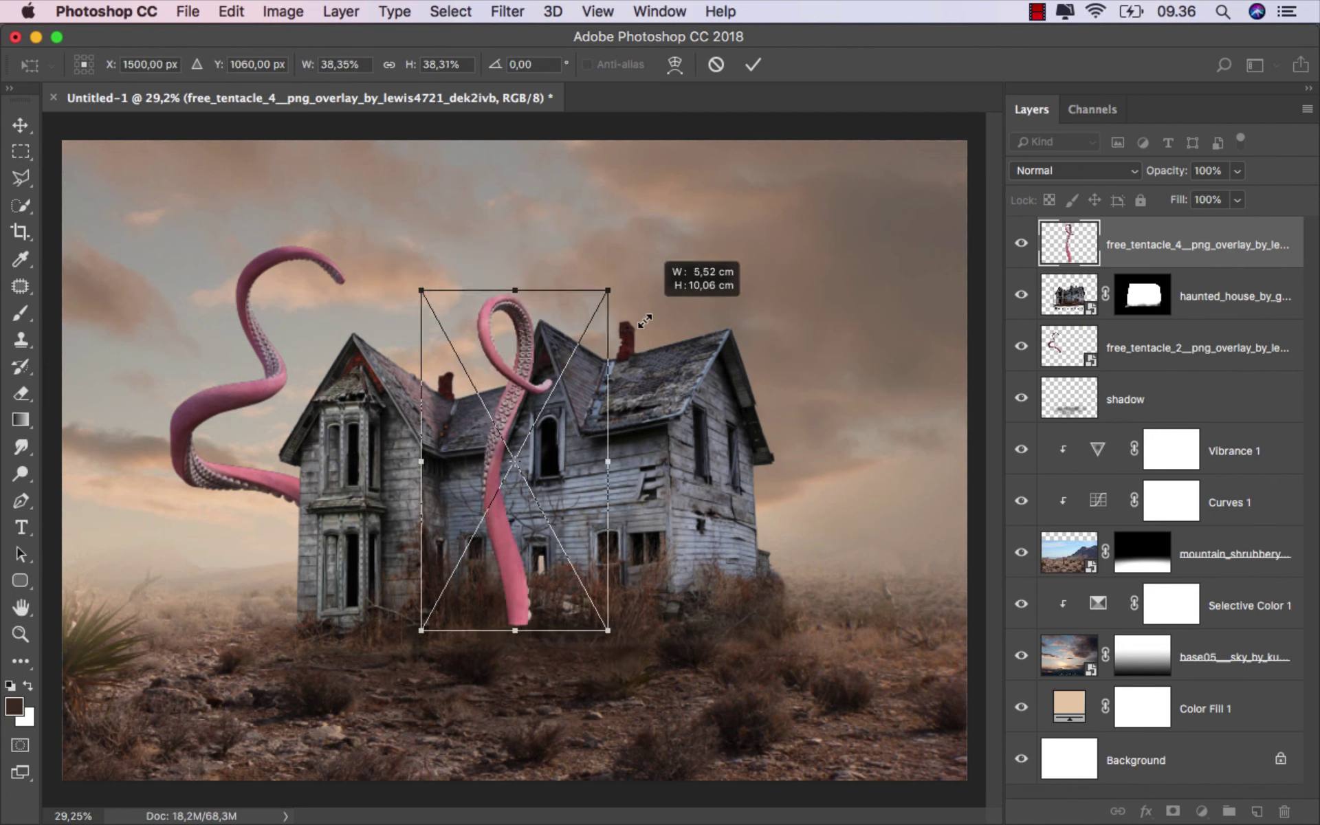
left_click_drag(541, 361, 627, 272)
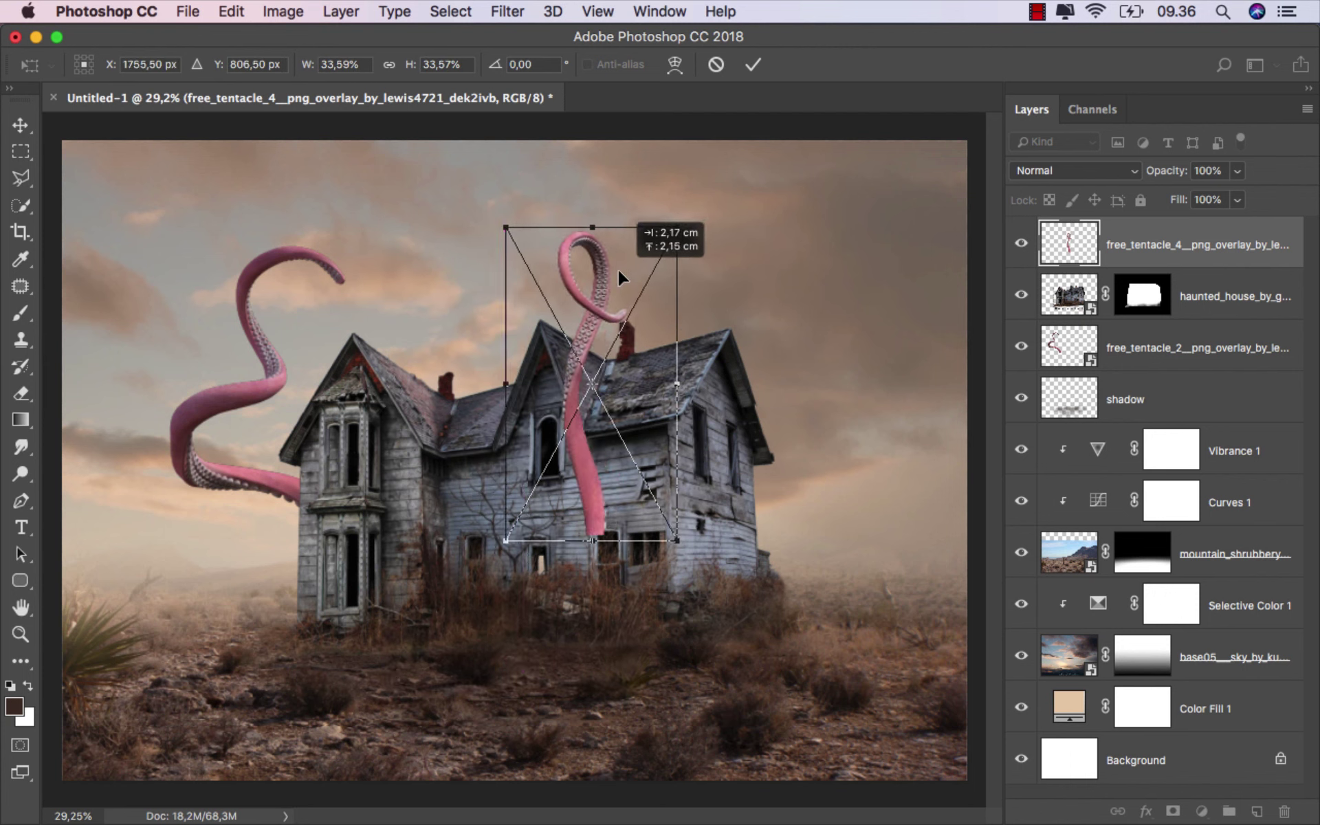
left_click_drag(626, 263, 616, 254)
left_click_drag(676, 211, 669, 227)
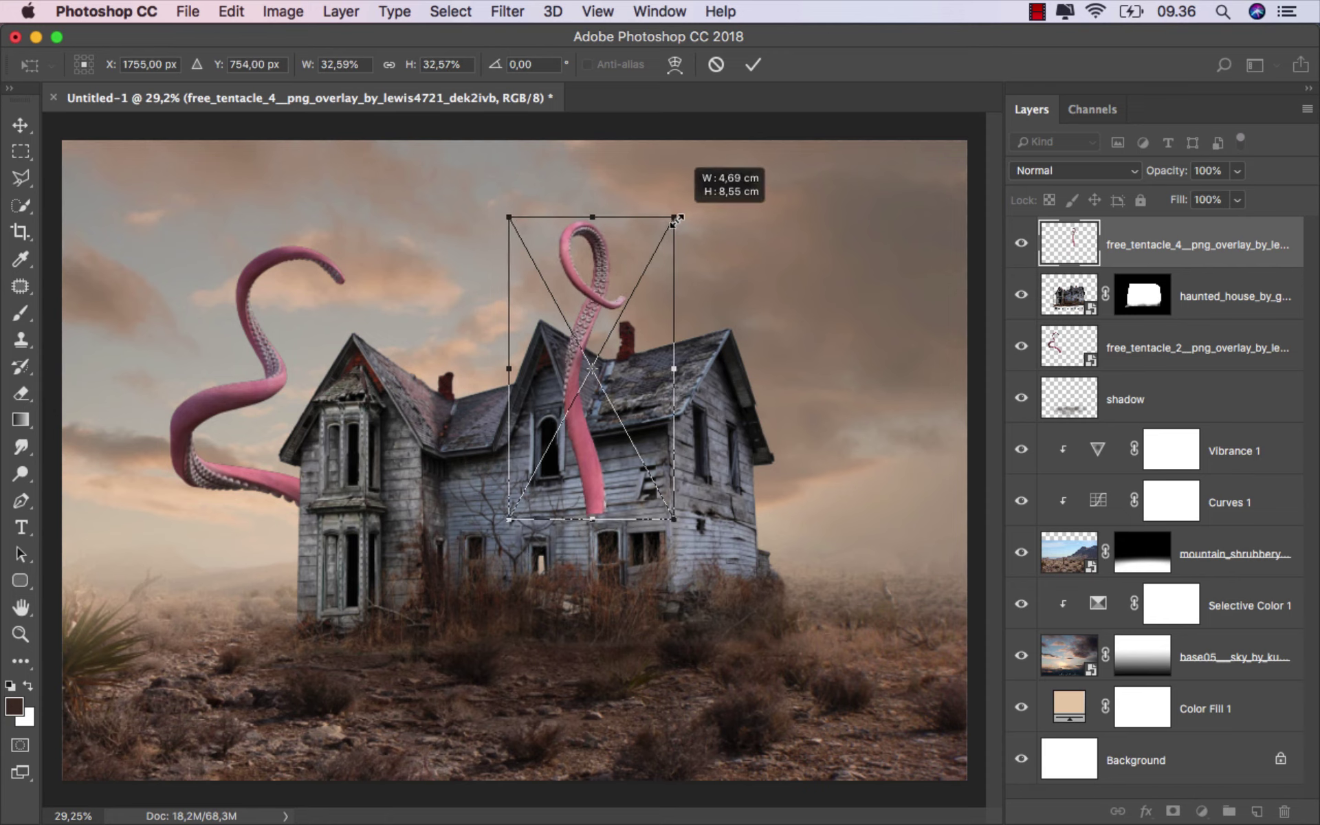
left_click_drag(612, 270, 614, 256)
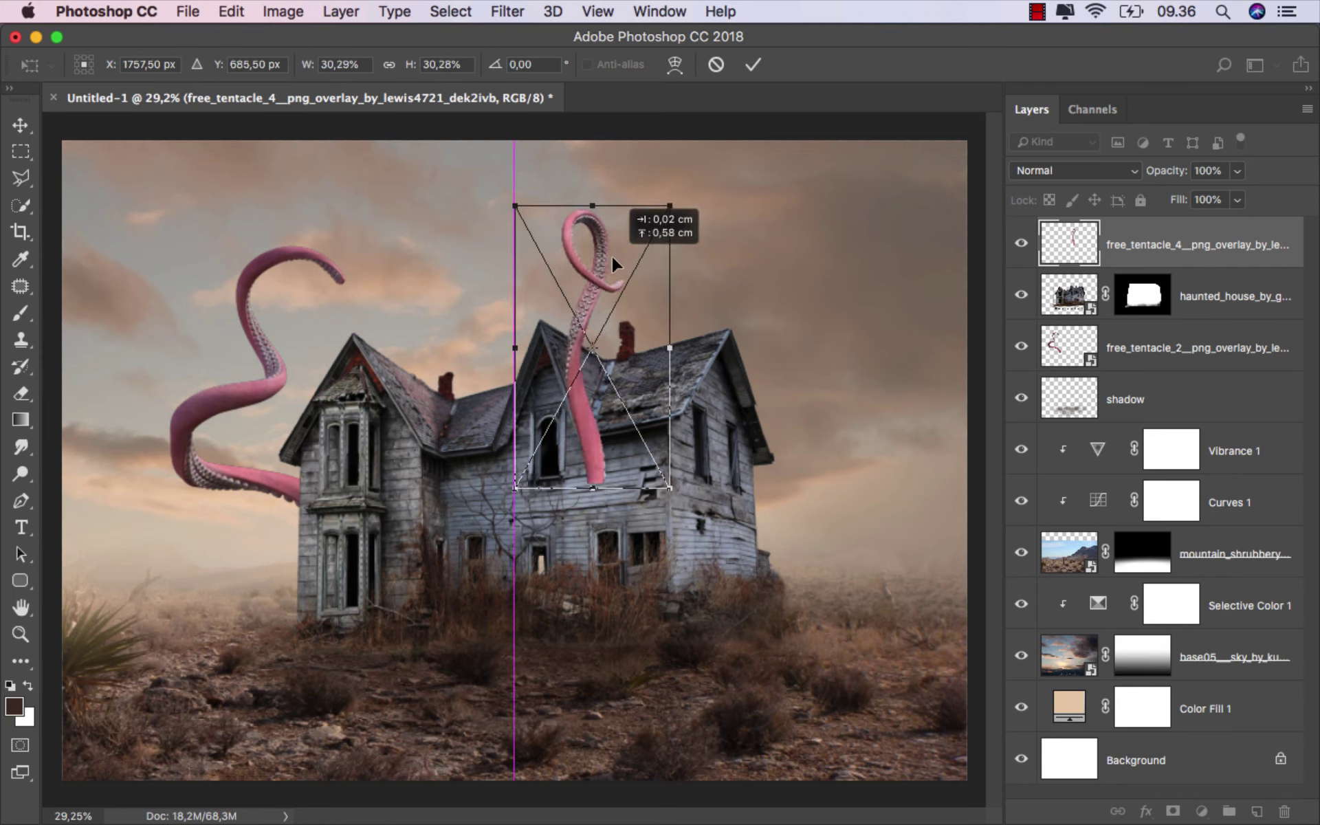
left_click(753, 64)
Step: Move free_tentacle_4's layer below haunted_house, nudge it slightly down, and reselect the house layer
left_click_drag(1161, 244, 1149, 318)
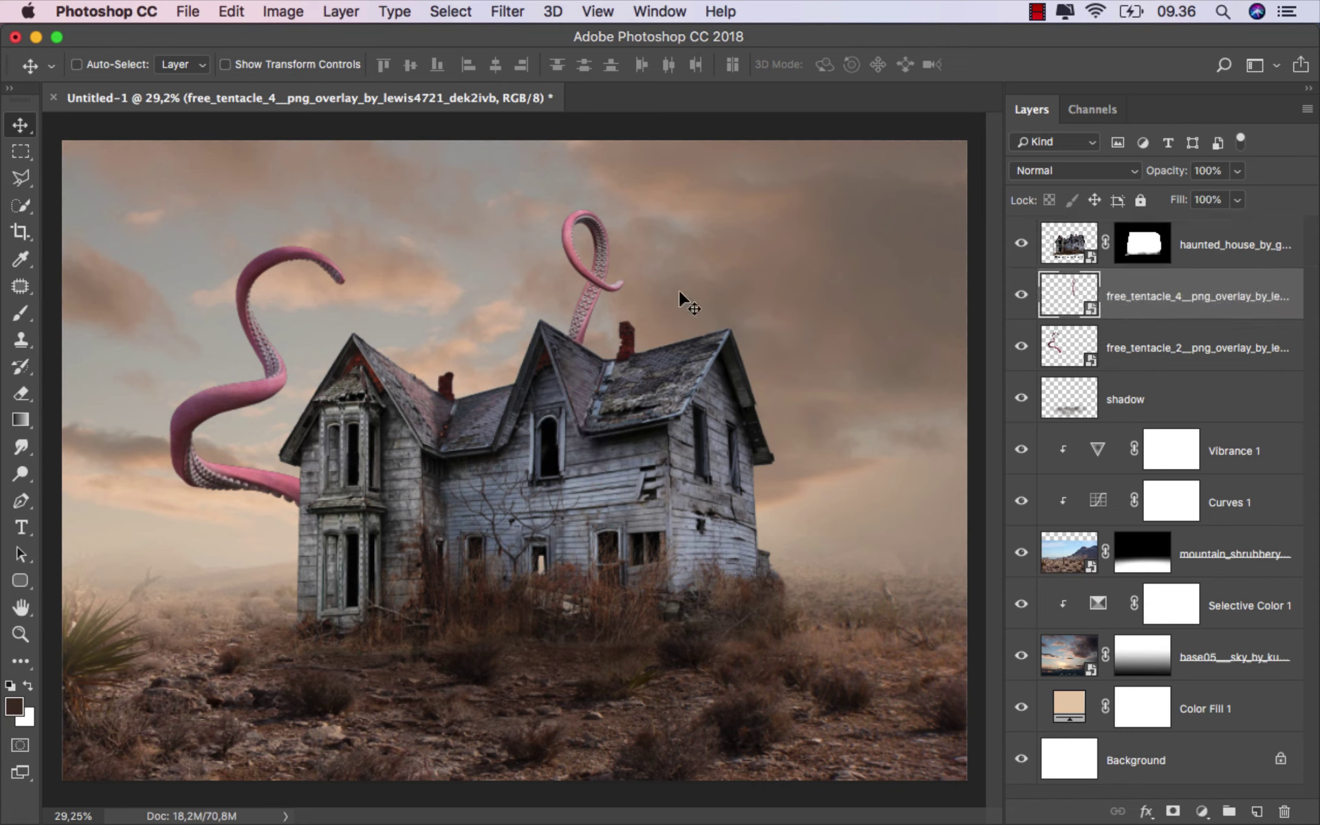
left_click_drag(594, 301, 597, 303)
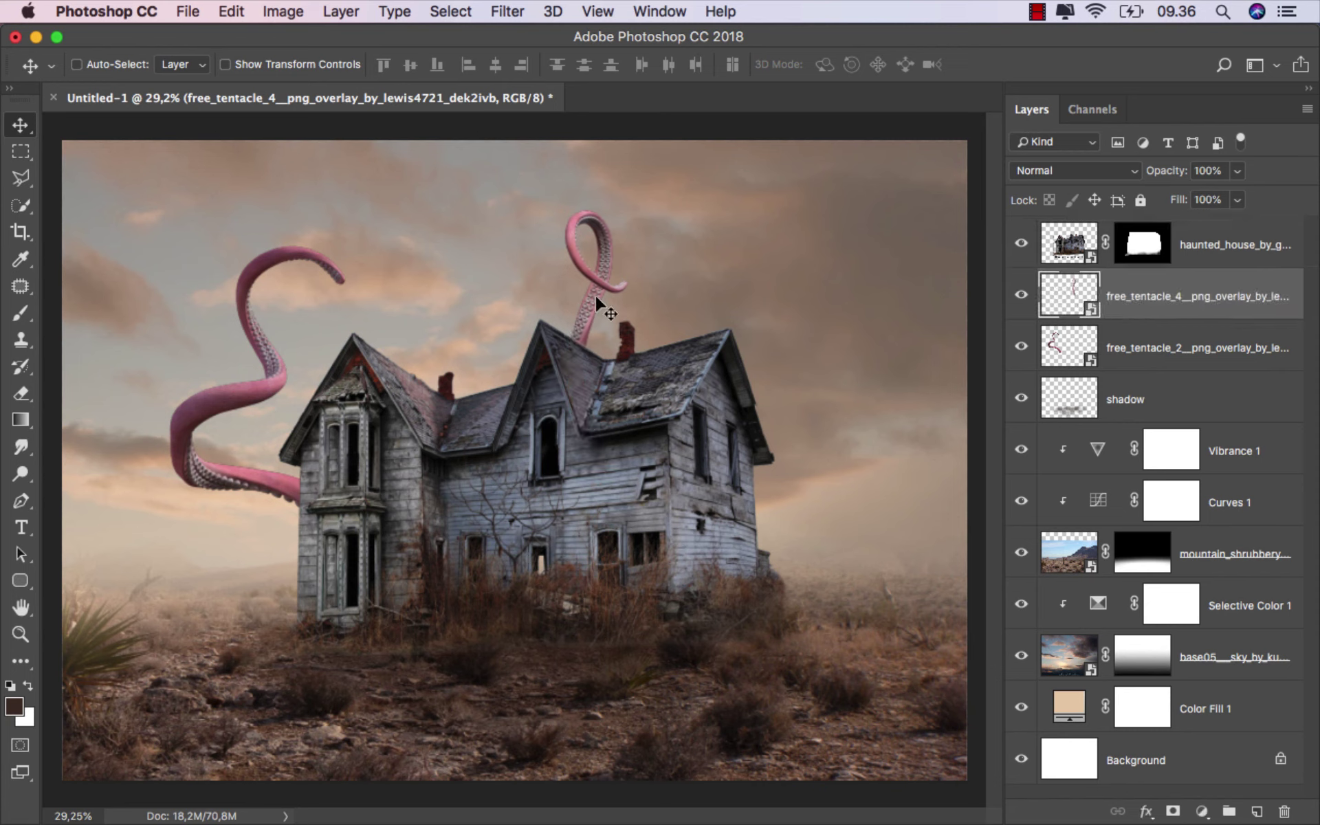
key("shift+Down")
left_click(1211, 253)
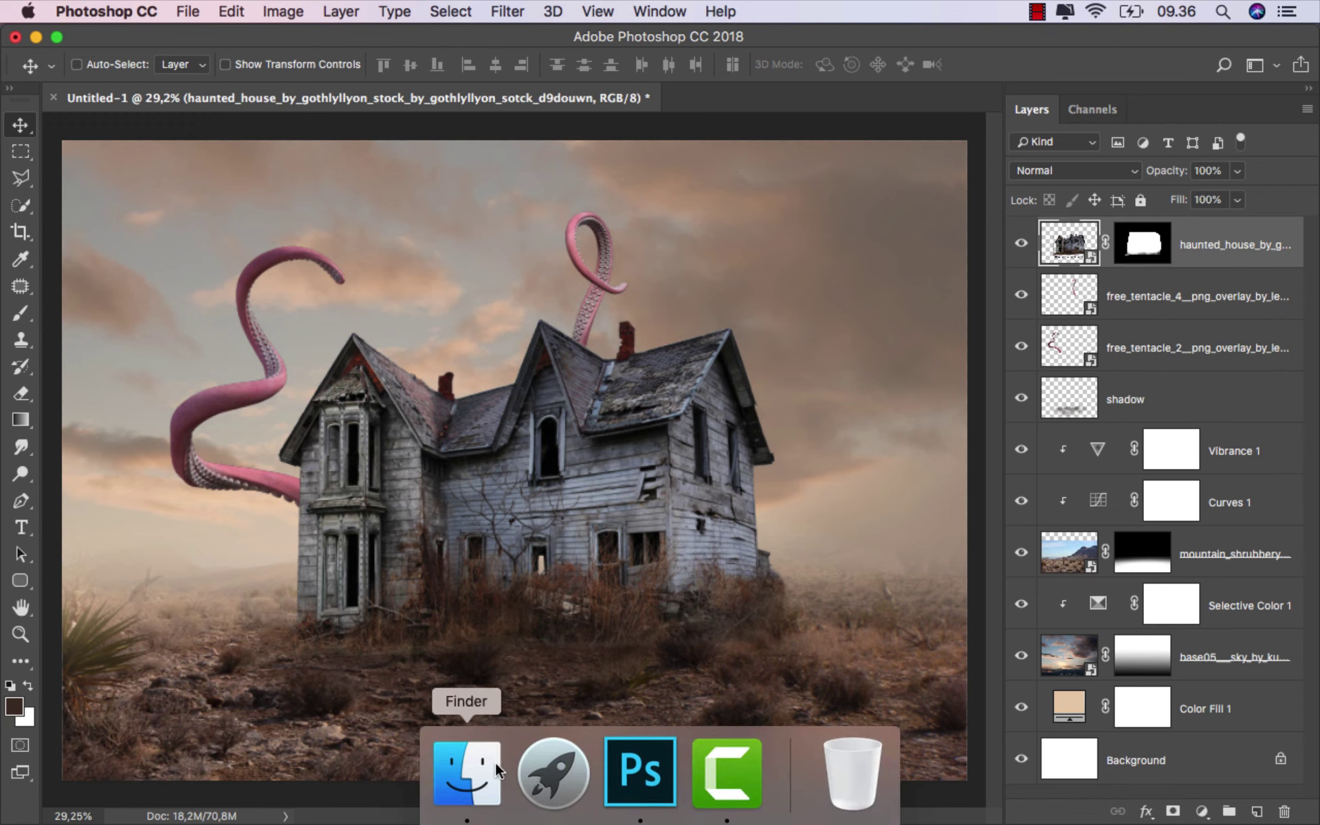
Step: Place free_tentacle_9 at about 23% over the left roof, with its layer below haunted_house
left_click(466, 772)
left_click(591, 394)
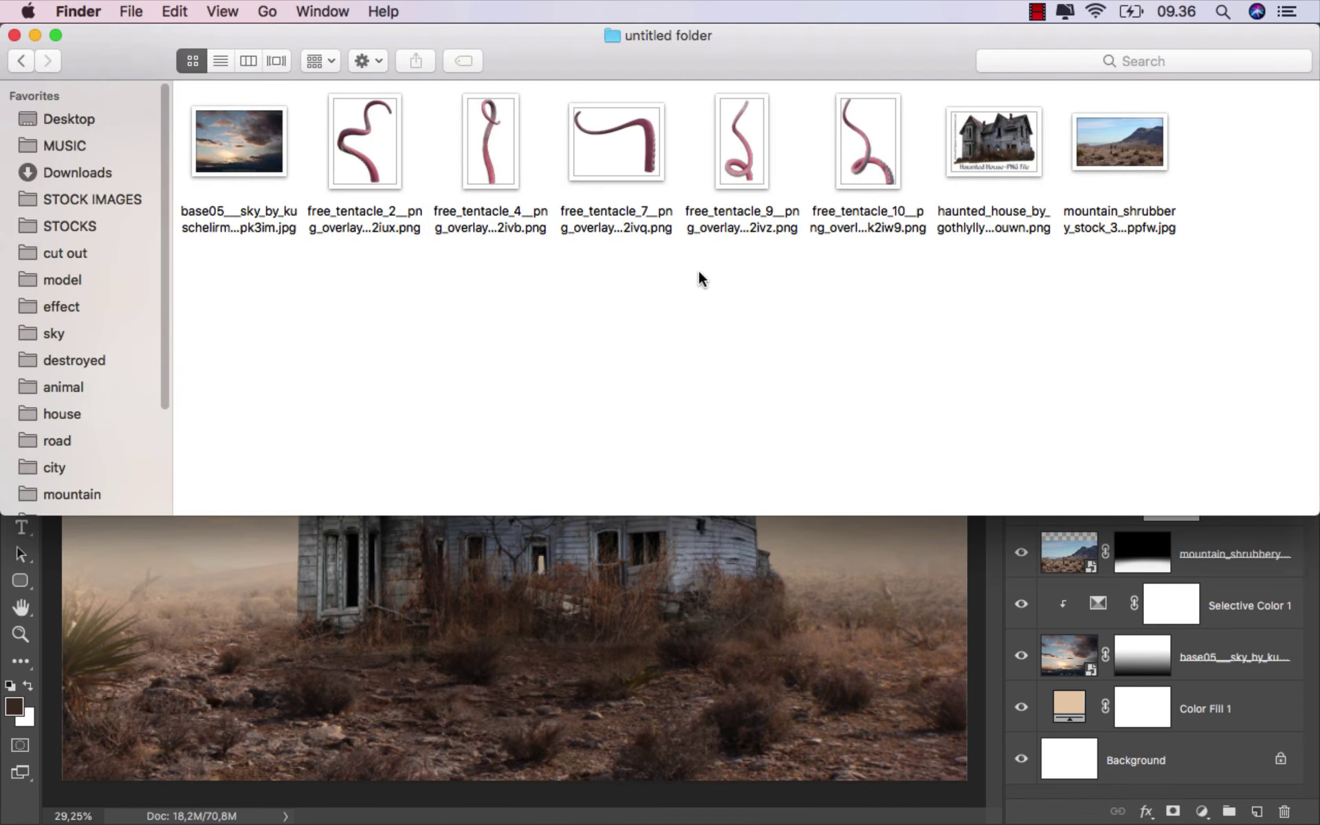
mouse_move(743, 199)
left_mouse_down()
mouse_move(667, 650)
mouse_move(482, 347)
left_mouse_up()
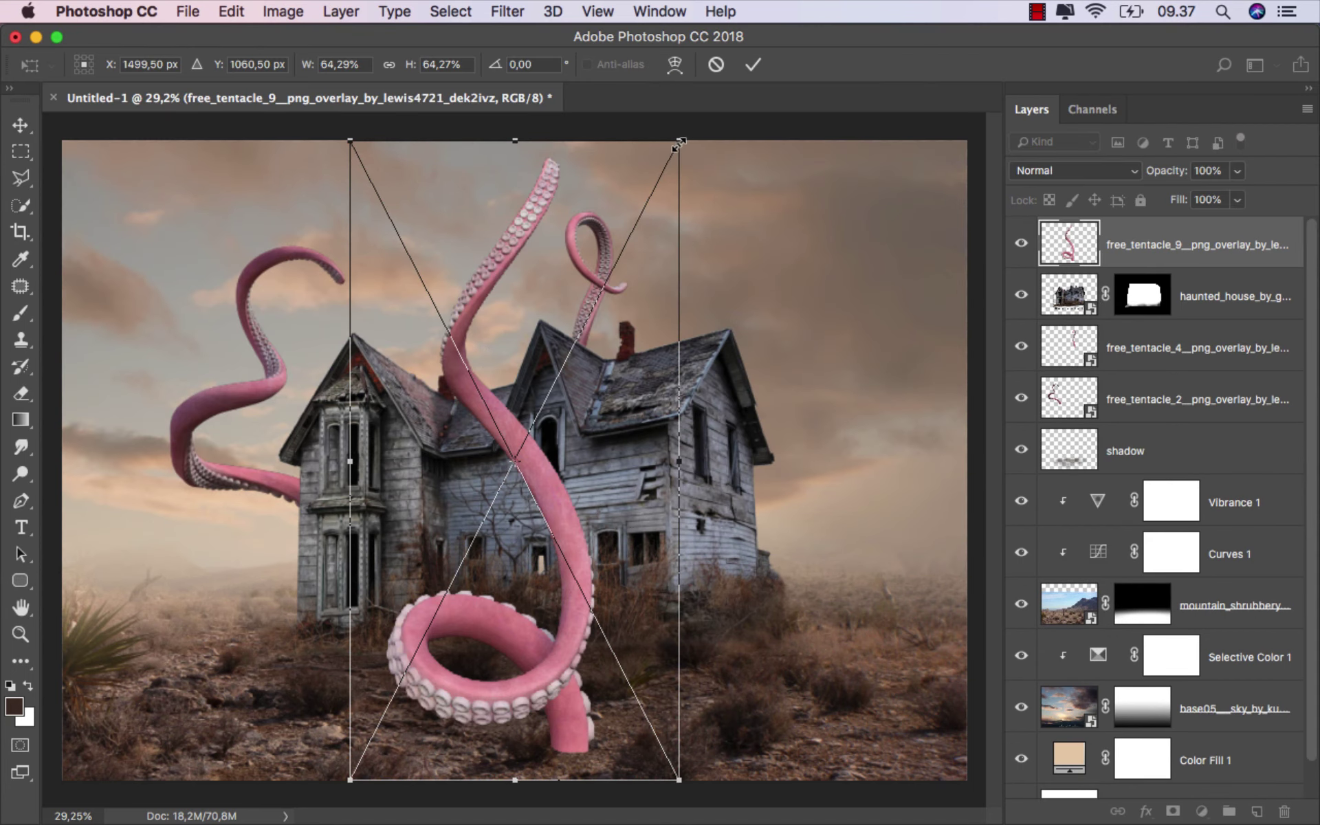
left_click_drag(681, 142, 600, 323)
left_click_drag(512, 380, 490, 304)
left_click_drag(564, 242, 551, 271)
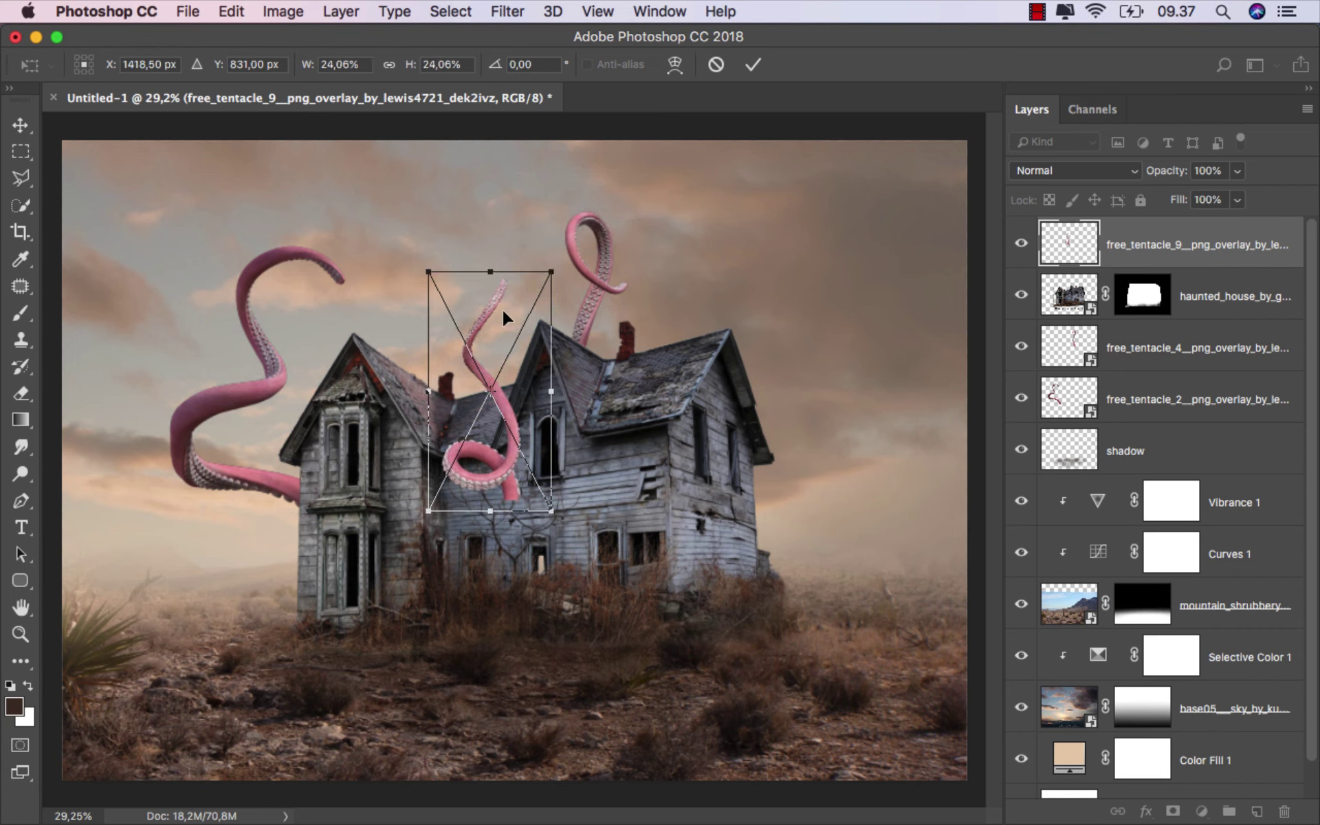
left_click_drag(503, 312, 485, 287)
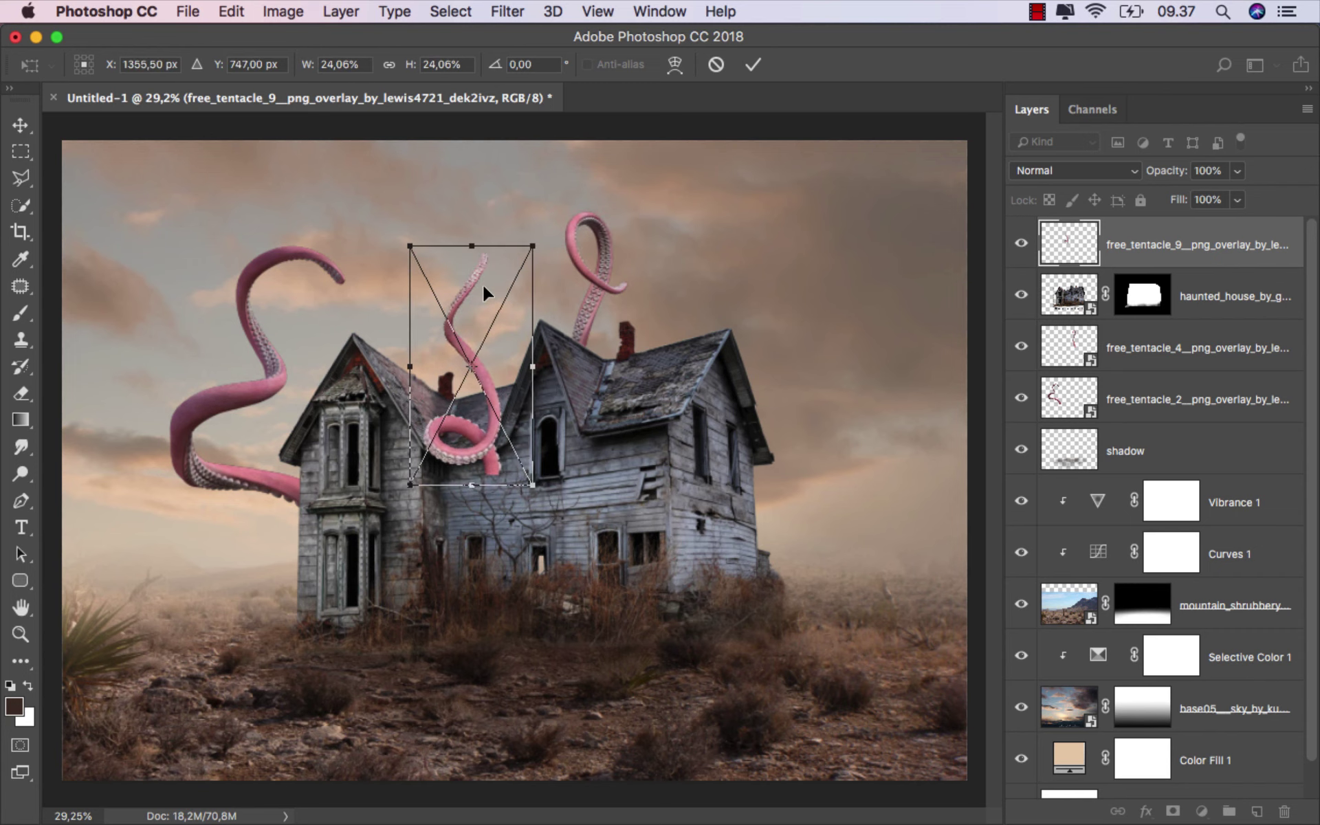
left_click_drag(533, 241, 526, 249)
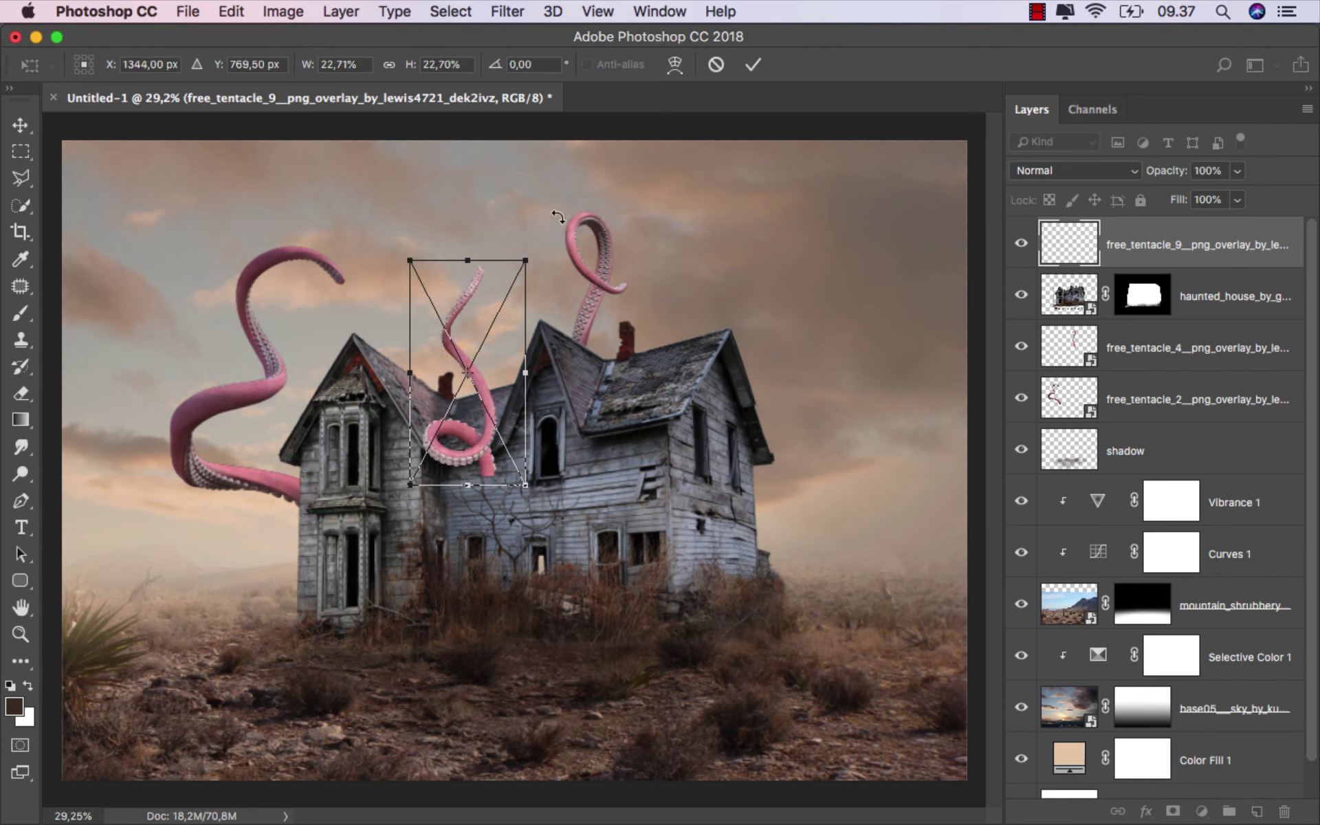
left_click(753, 64)
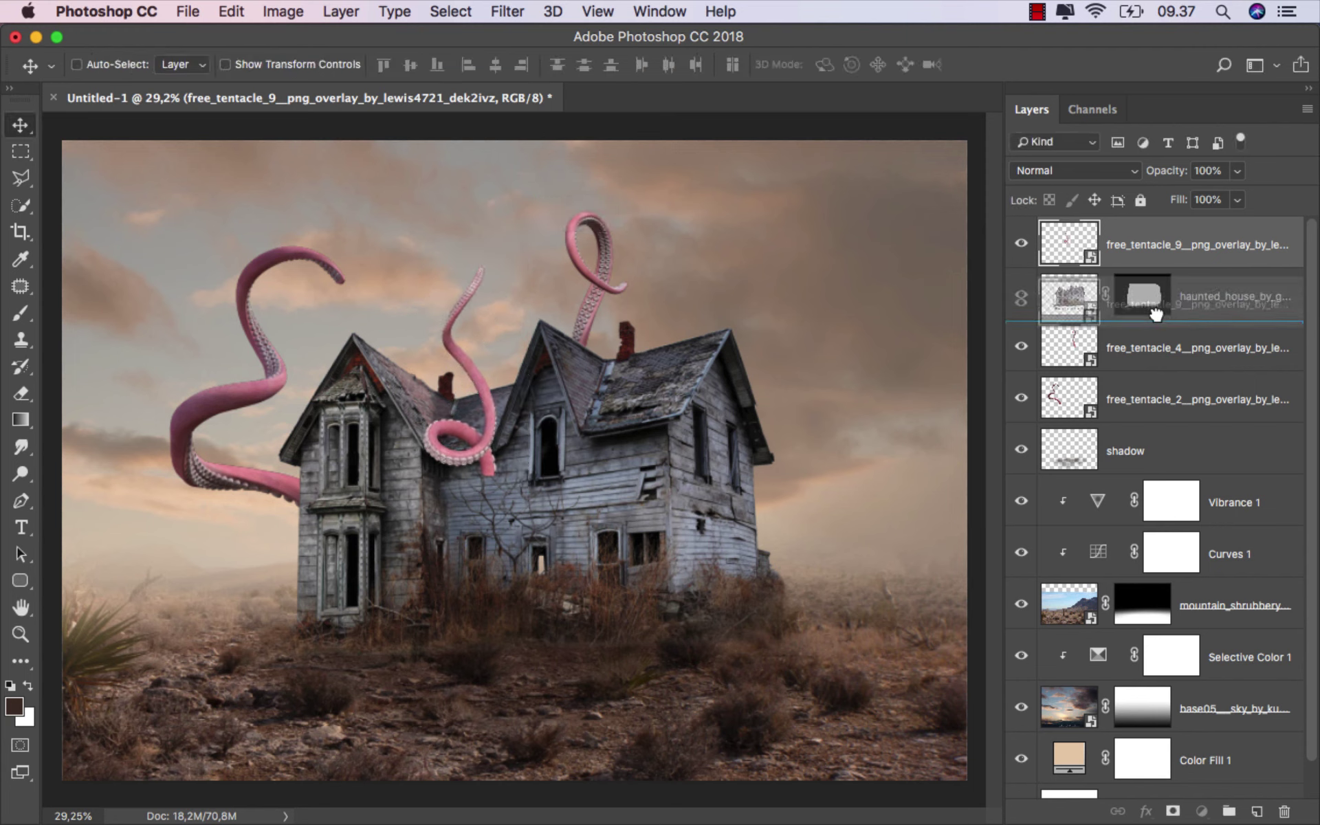
left_click_drag(1160, 256, 1160, 322)
left_click(1208, 250)
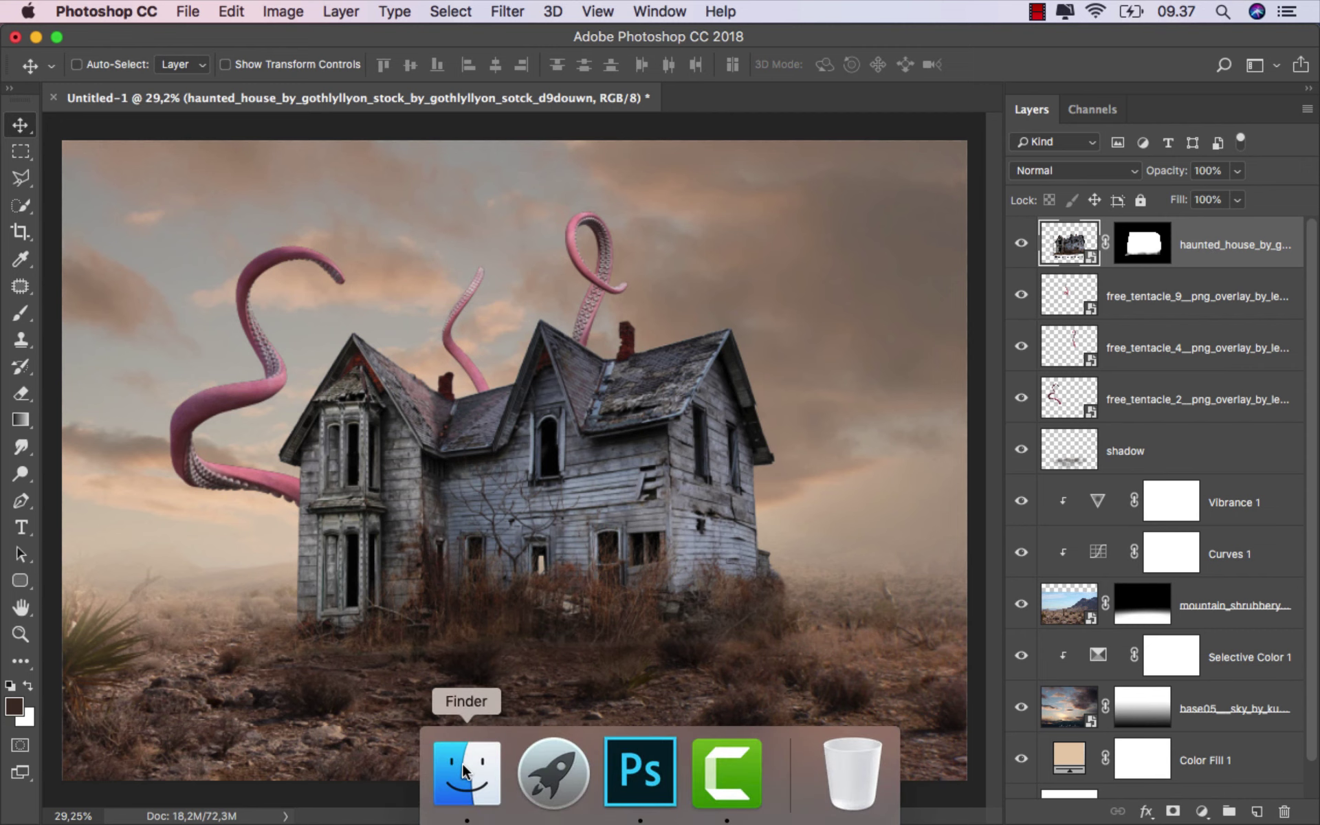
Step: Bring in free_tentacle_7, scale it to about 27%, rotate it -15°, and position it over the roof
left_click(468, 812)
left_click(627, 153)
left_click_drag(627, 153, 576, 579)
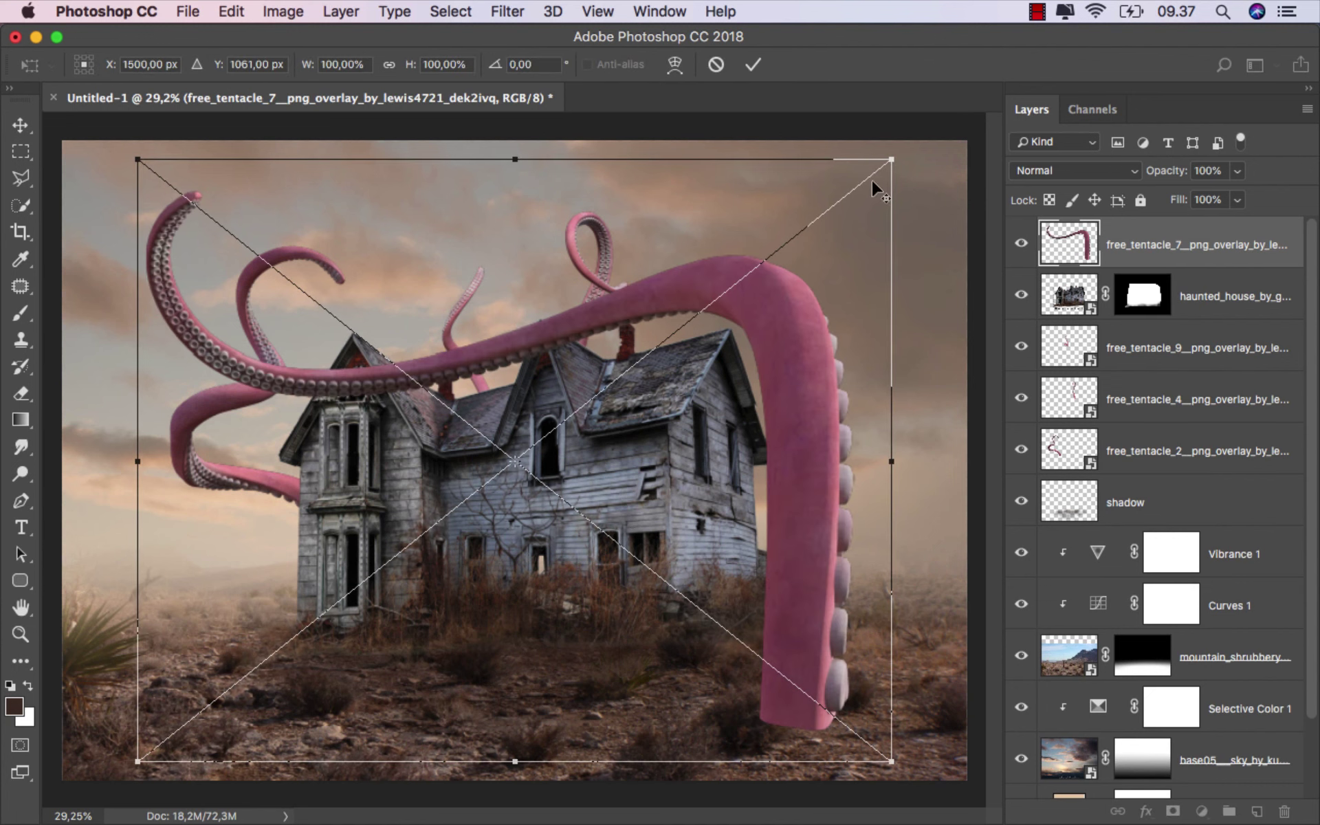
left_click_drag(891, 155, 601, 390)
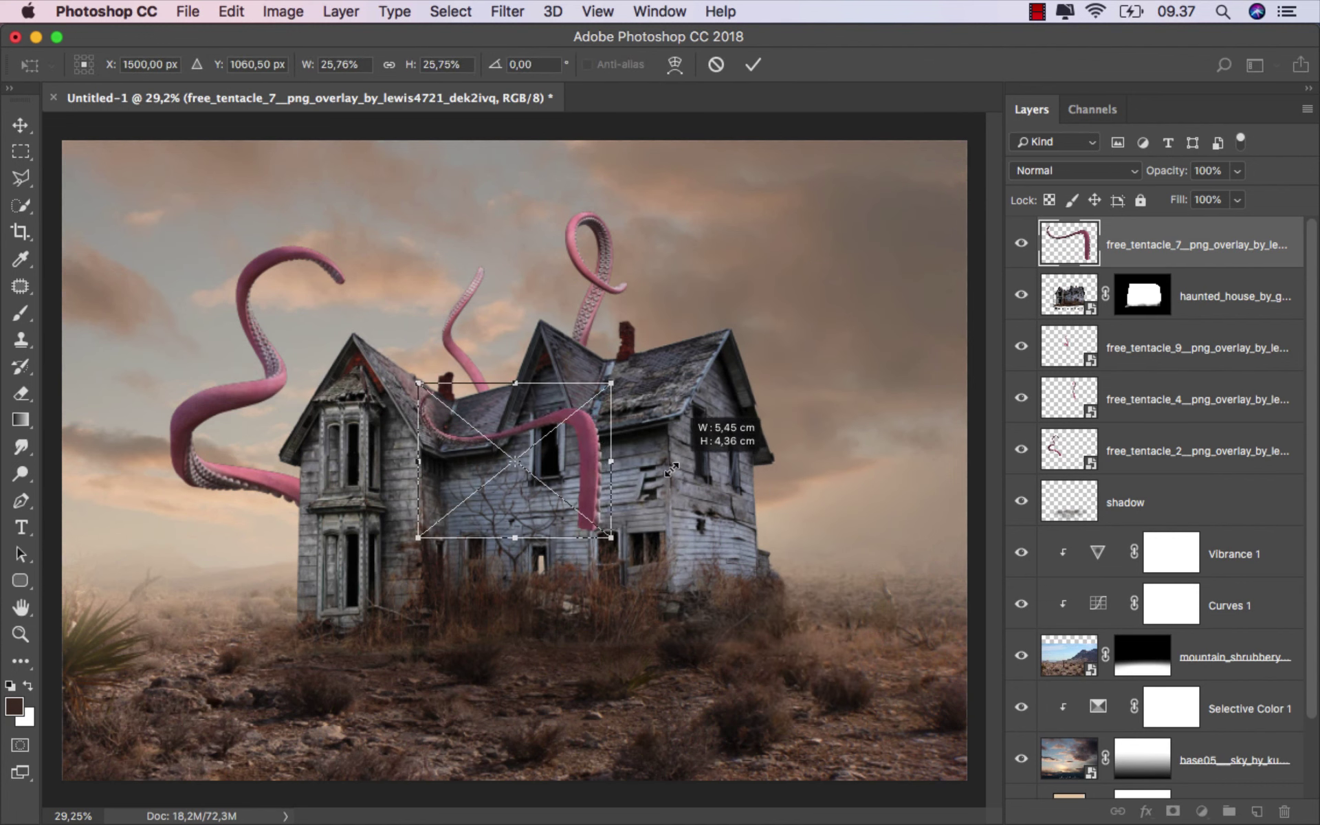
scroll(473, 448, "up", 5)
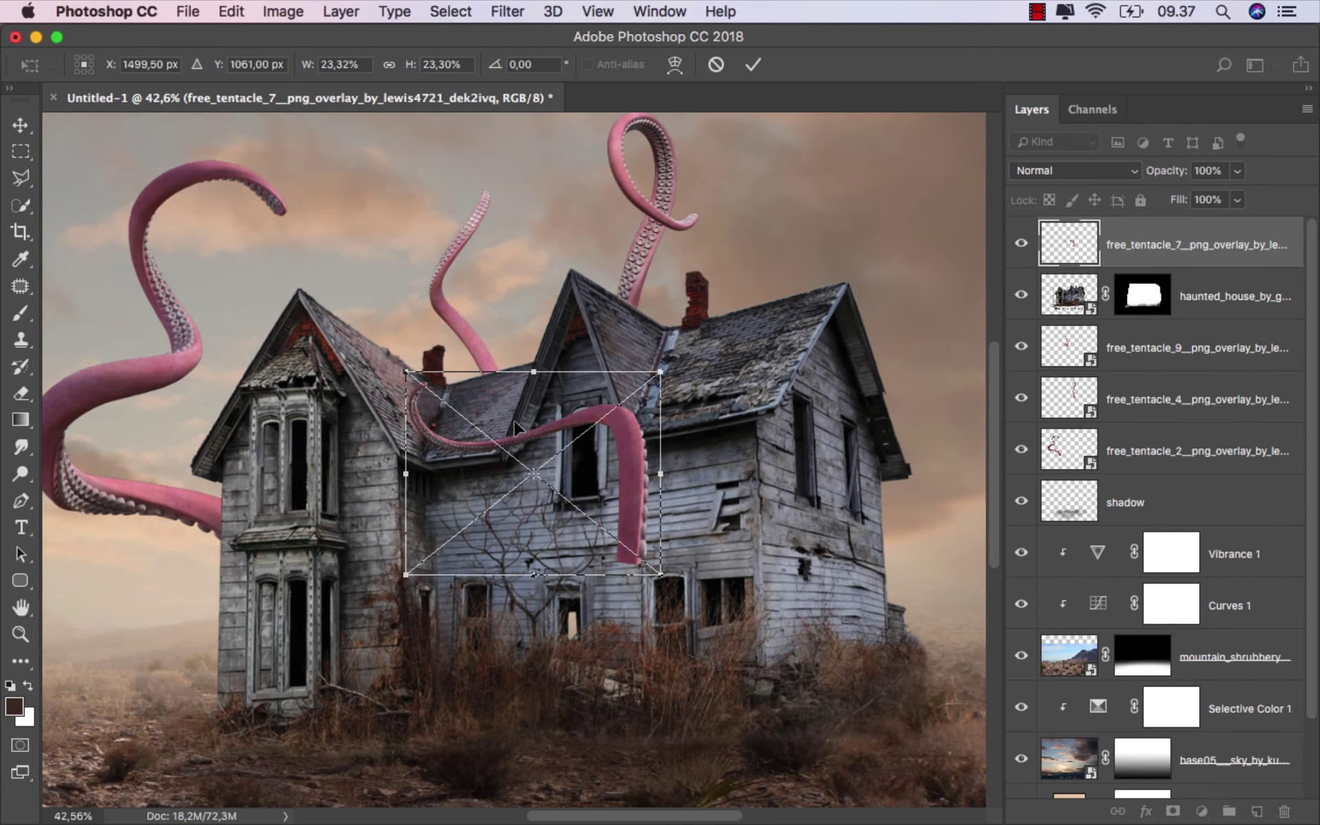
mouse_move(498, 400)
left_mouse_down()
mouse_move(470, 370)
mouse_move(471, 350)
left_mouse_up()
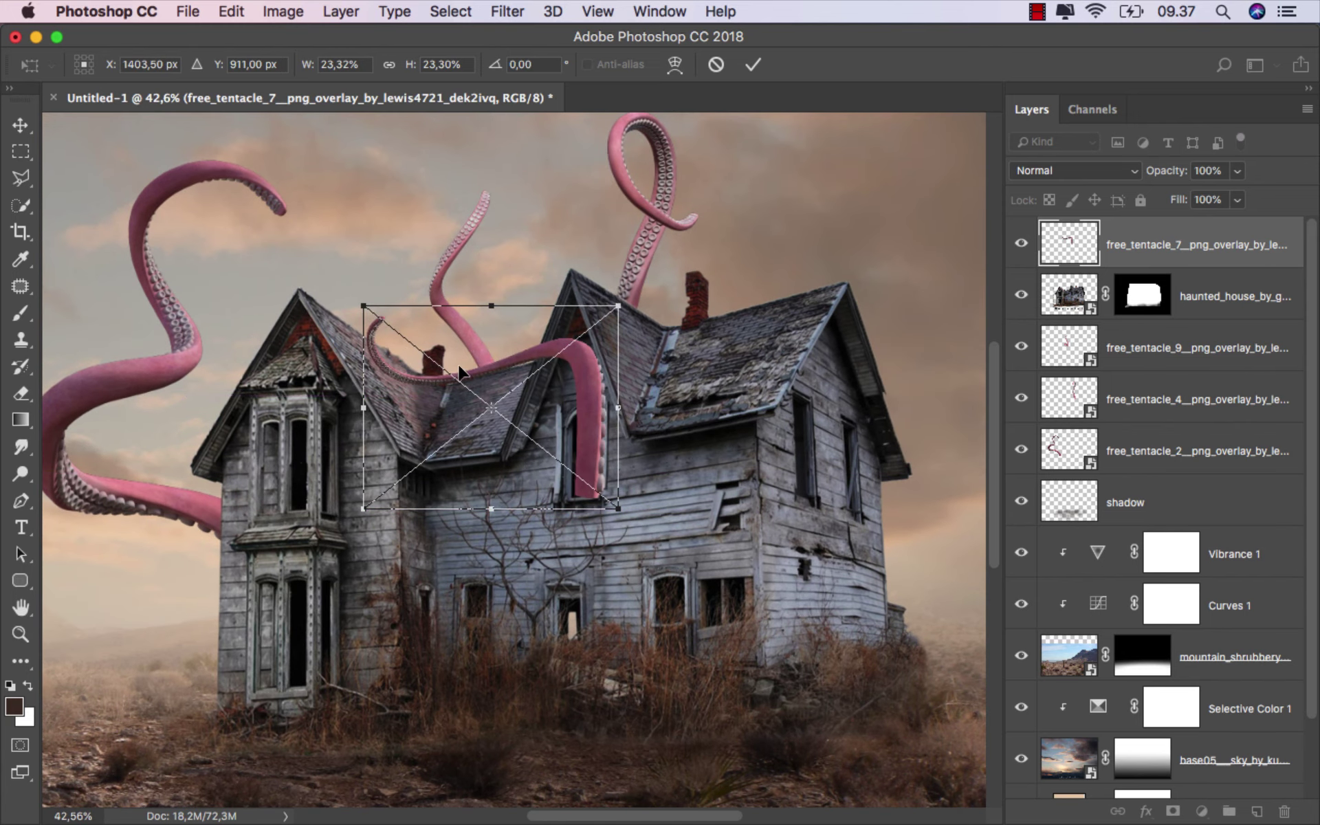
scroll(435, 390, "up", 1)
scroll(435, 389, "up", 3)
scroll(435, 389, "up", 2)
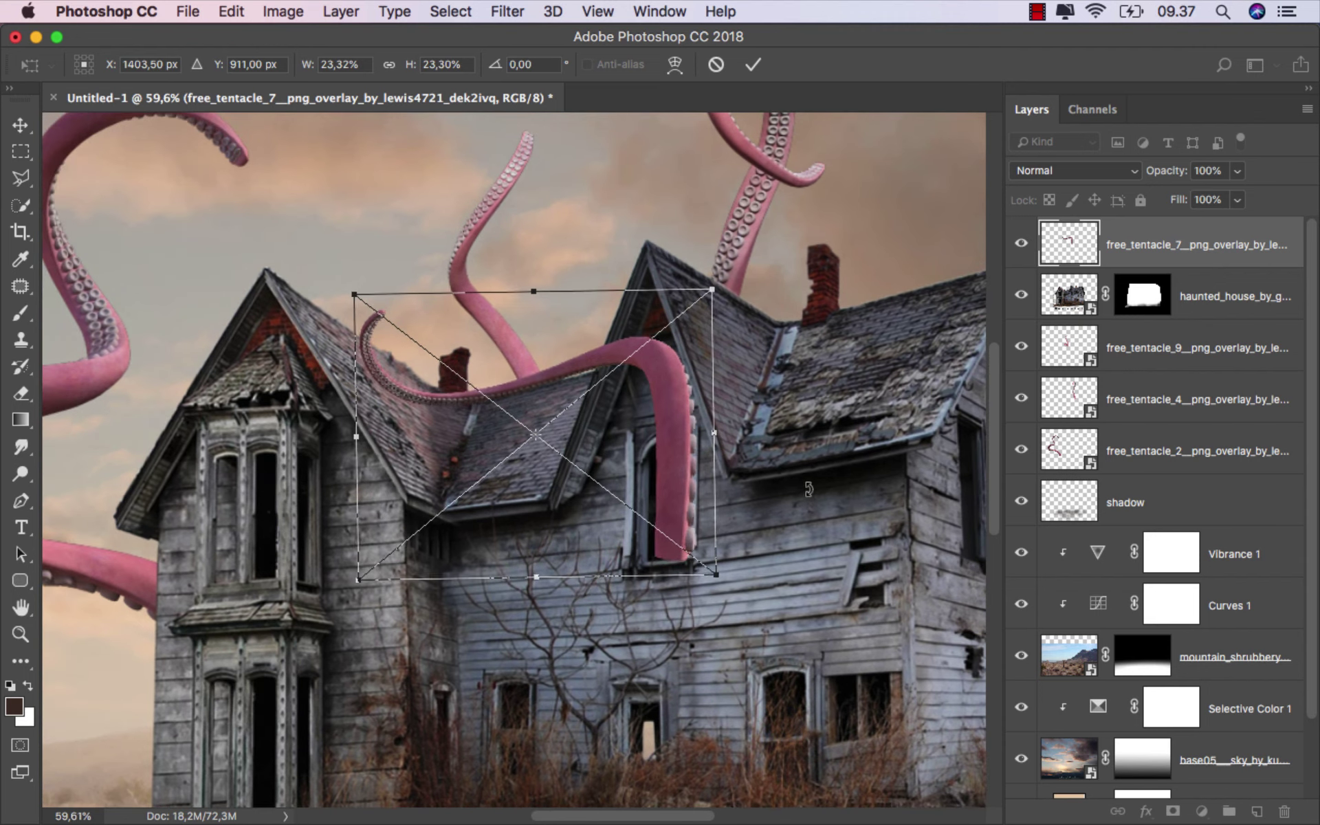
left_click_drag(809, 489, 800, 441)
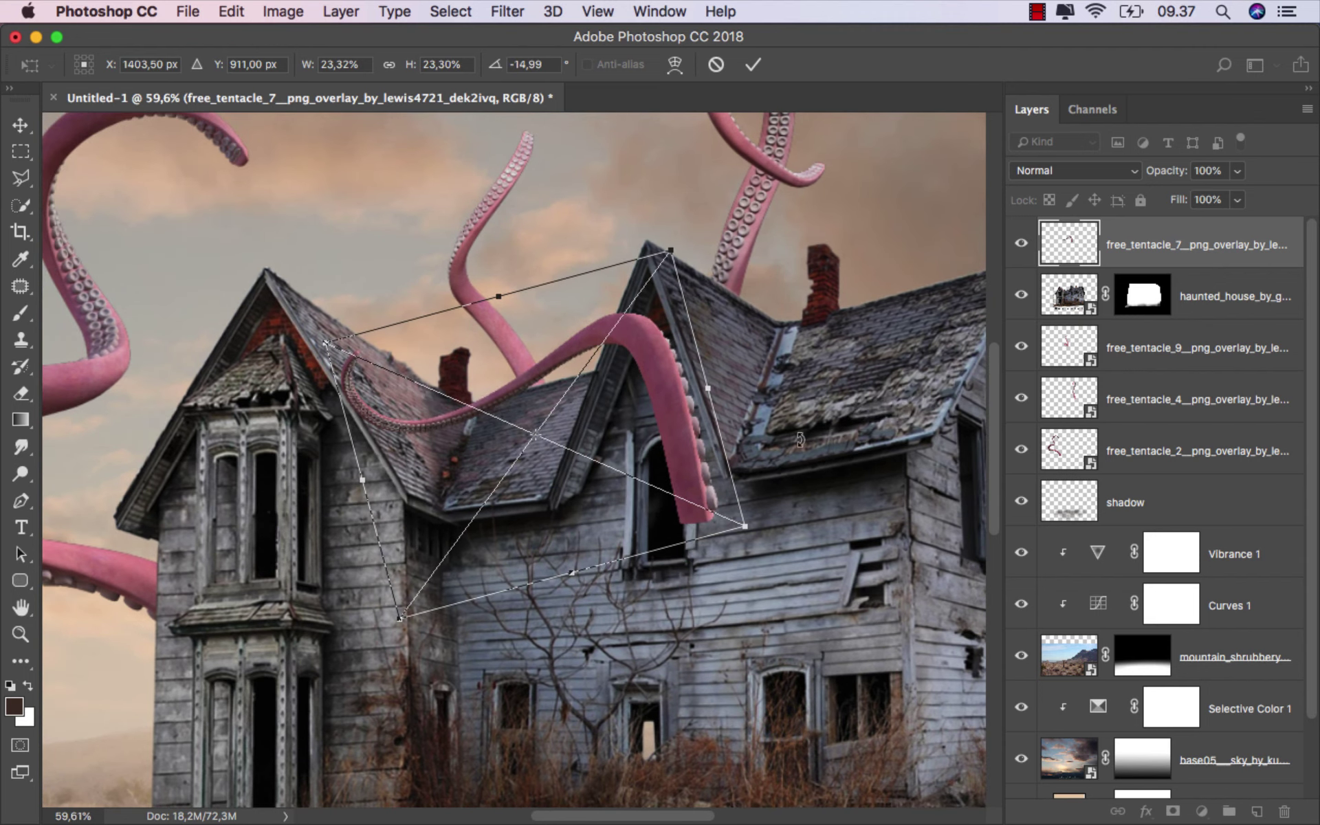
left_click_drag(603, 426, 501, 422)
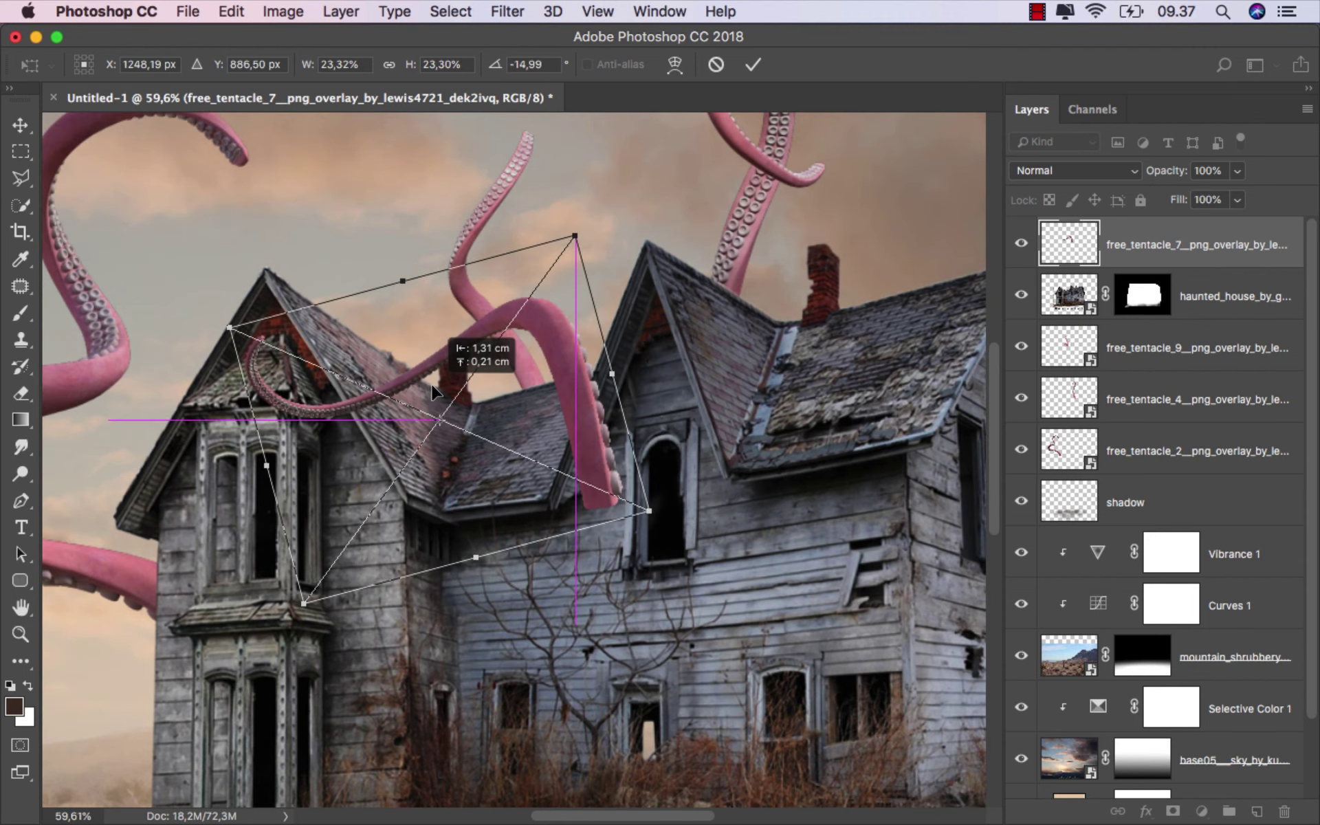
left_click_drag(659, 511, 723, 546)
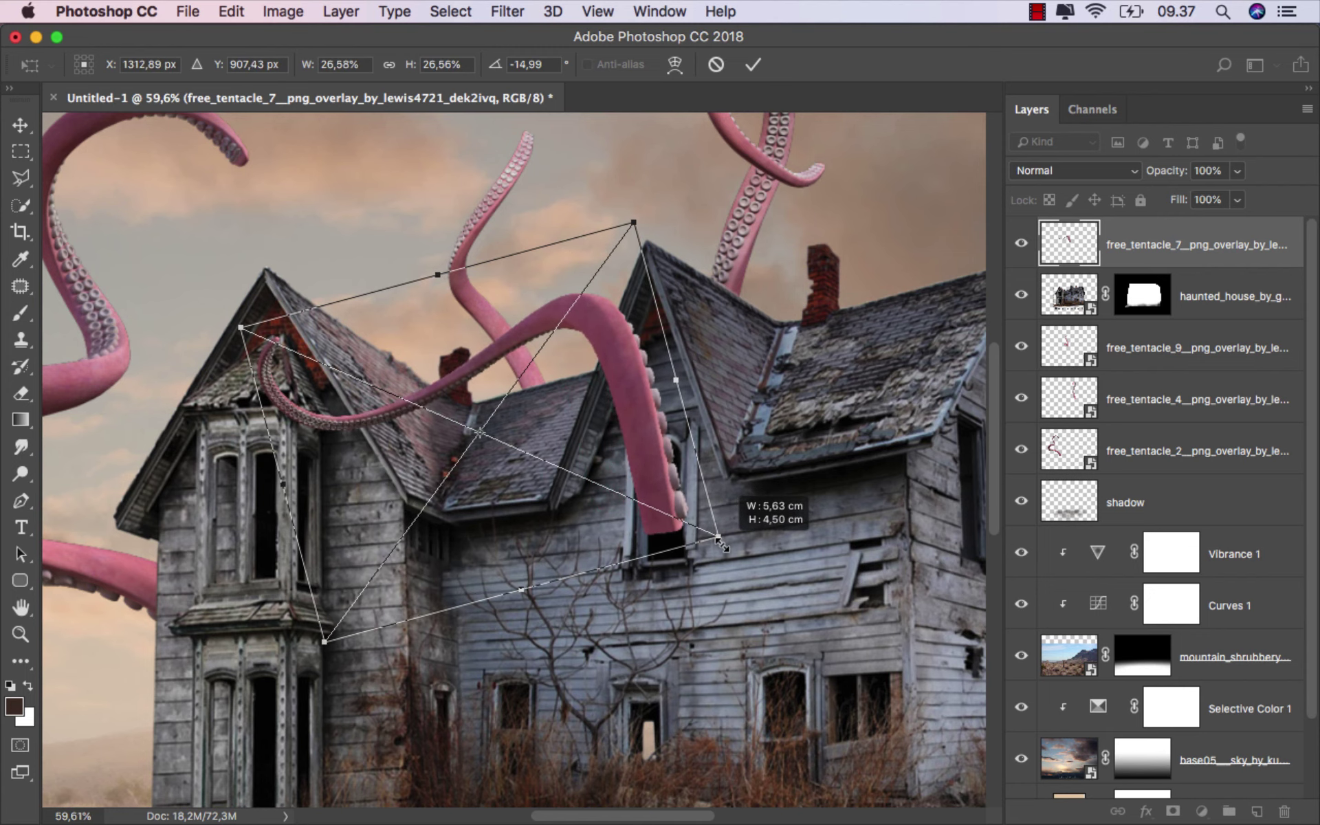
Step: Warp free_tentacle_7 so its tip bends down into the upper gable window
scroll(715, 543, "up", 2)
right_click(621, 445)
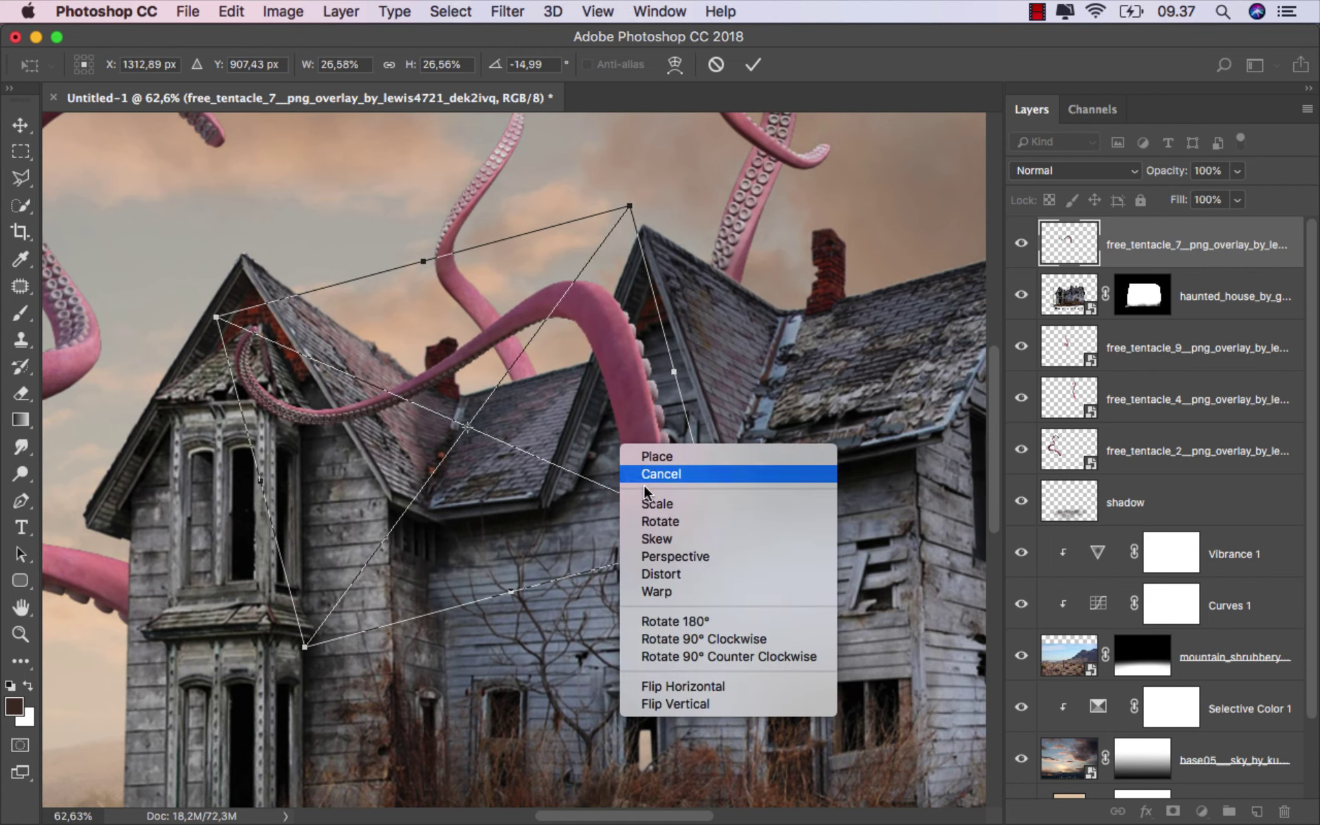
left_click(679, 591)
left_click_drag(660, 529, 670, 558)
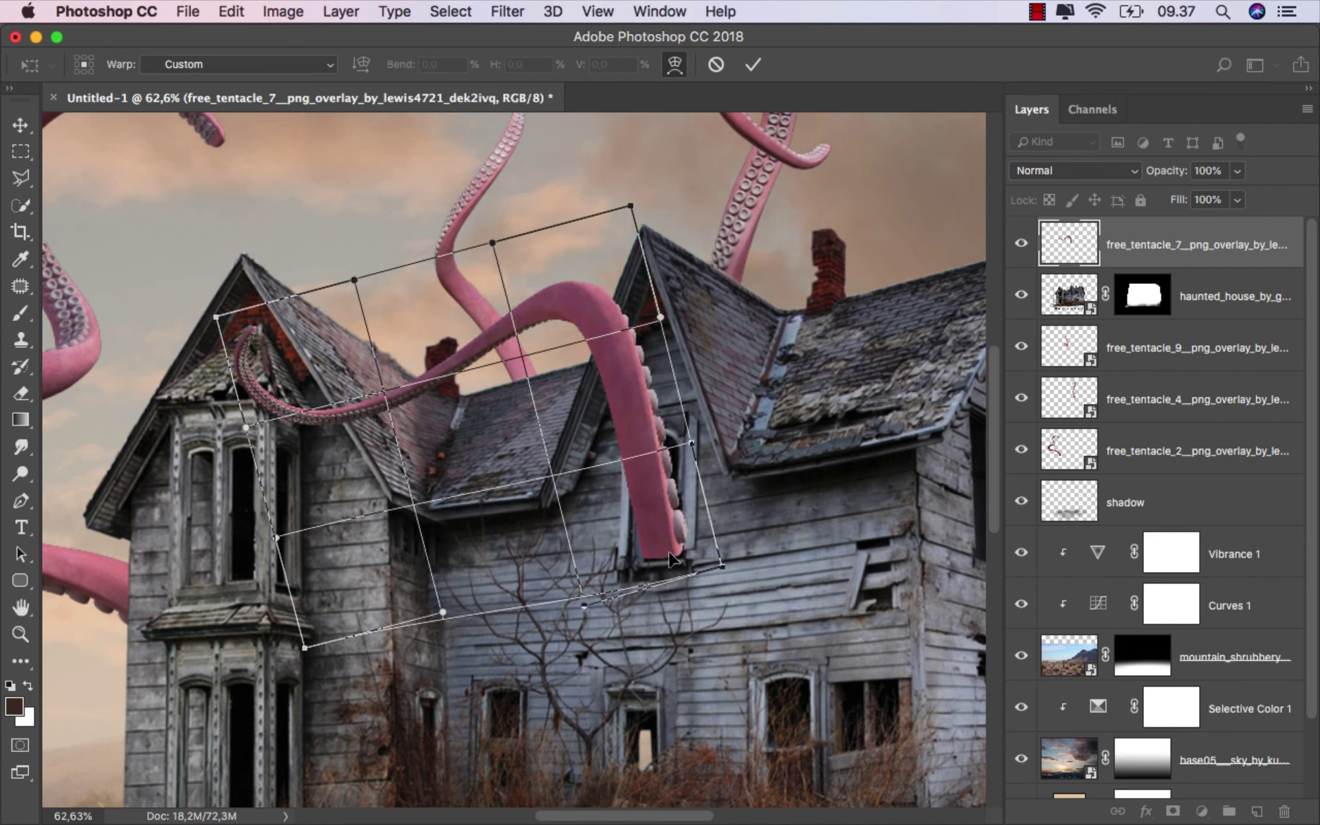
left_click(753, 64)
Step: Add a layer mask to free_tentacle_7 and set up a hard round 44 px brush at 100% opacity
scroll(757, 523, "up", 5)
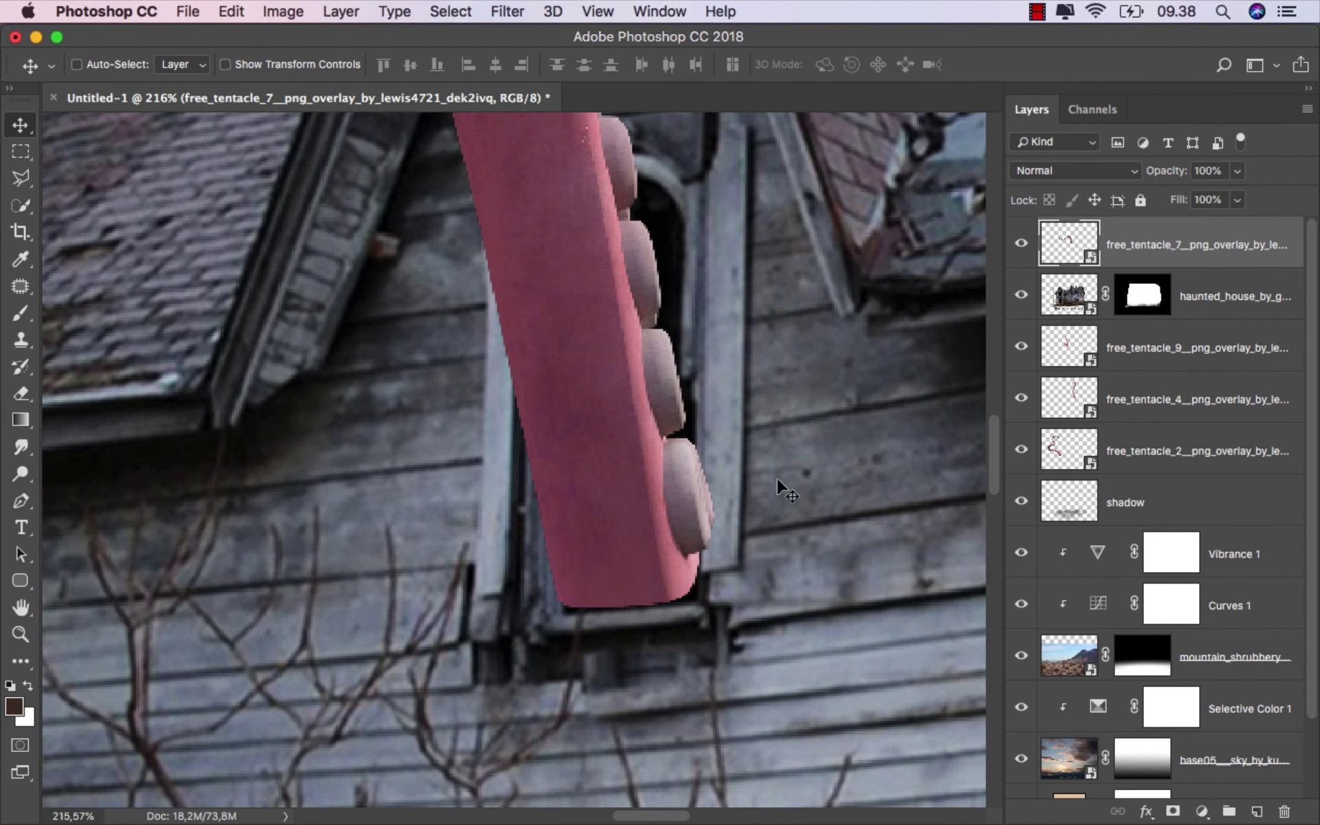
left_click(1171, 812)
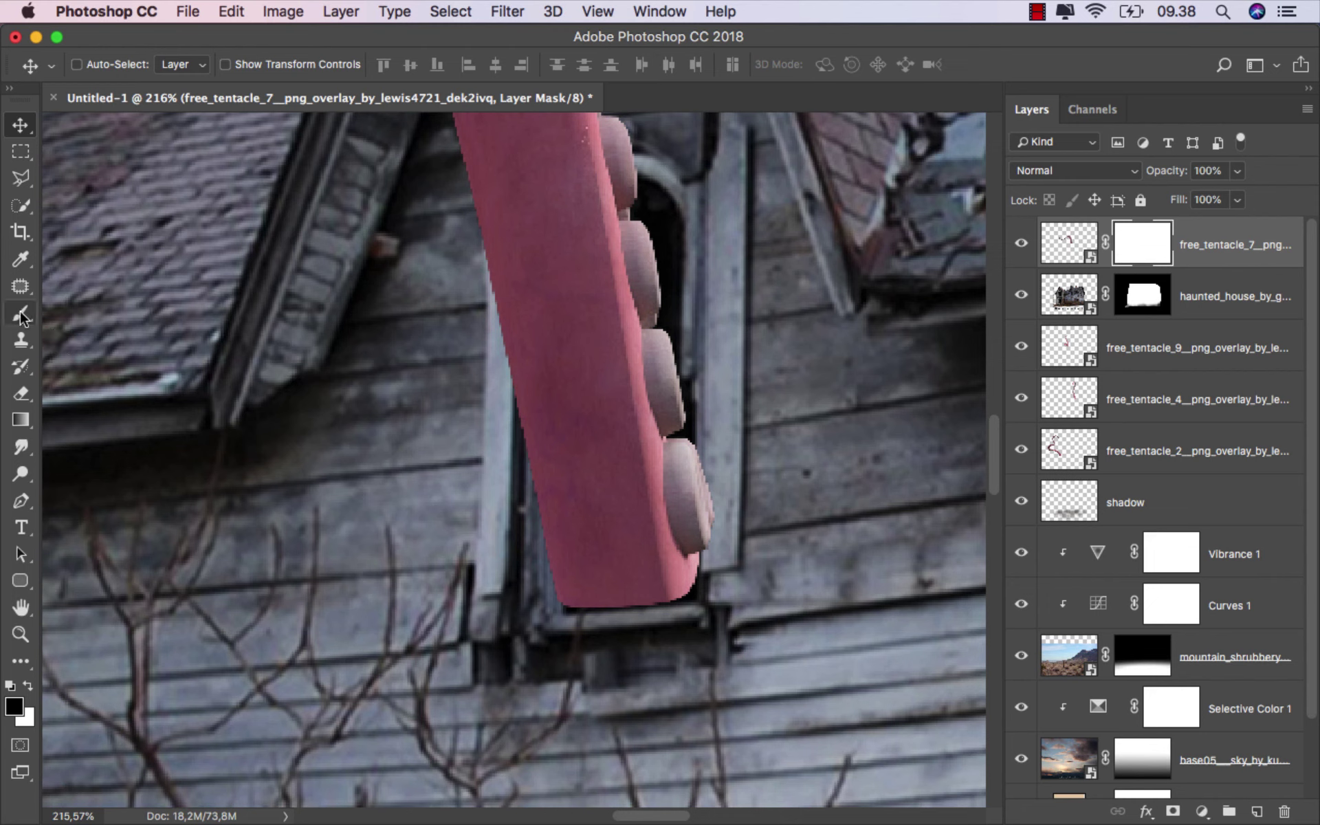
left_click(21, 313)
left_click(82, 307)
right_click(457, 361)
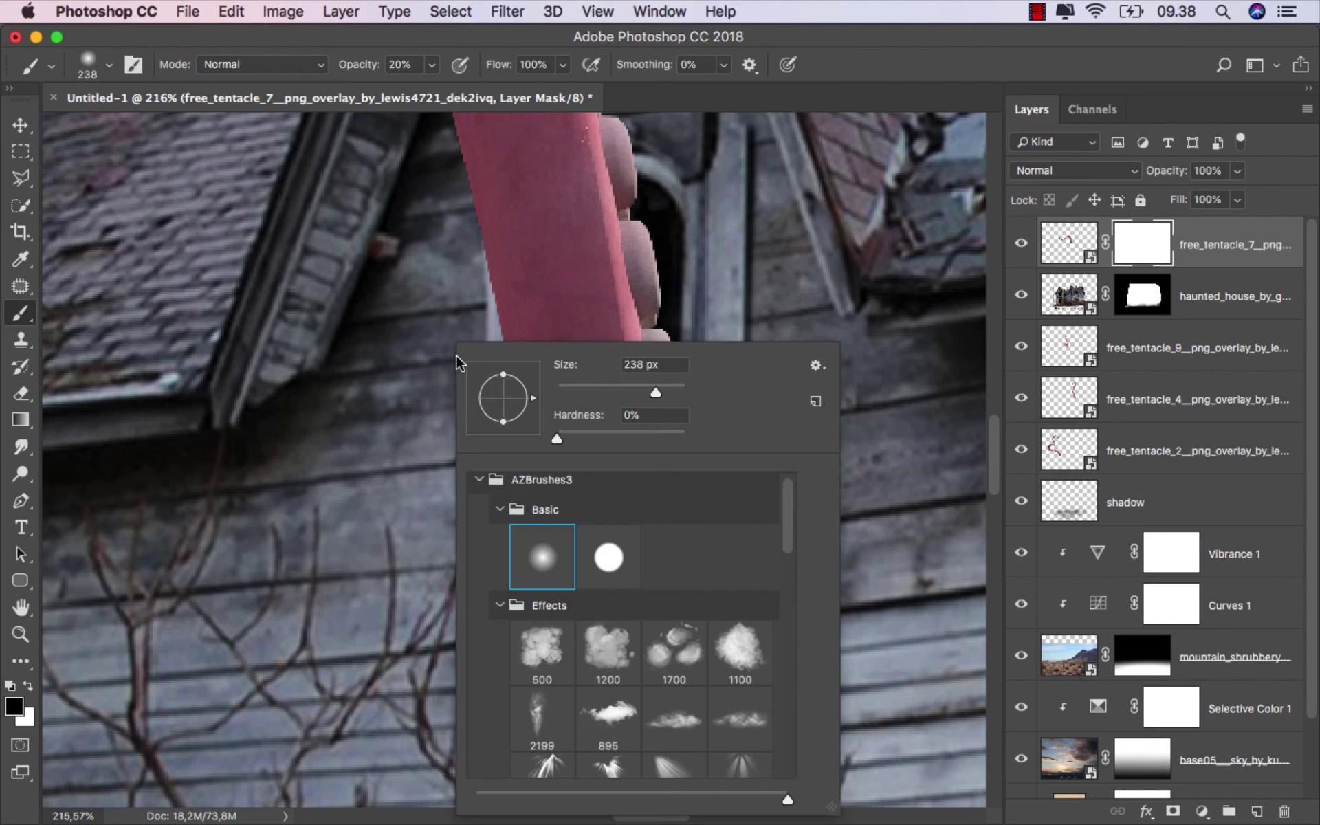
left_click(598, 543)
left_click(584, 393)
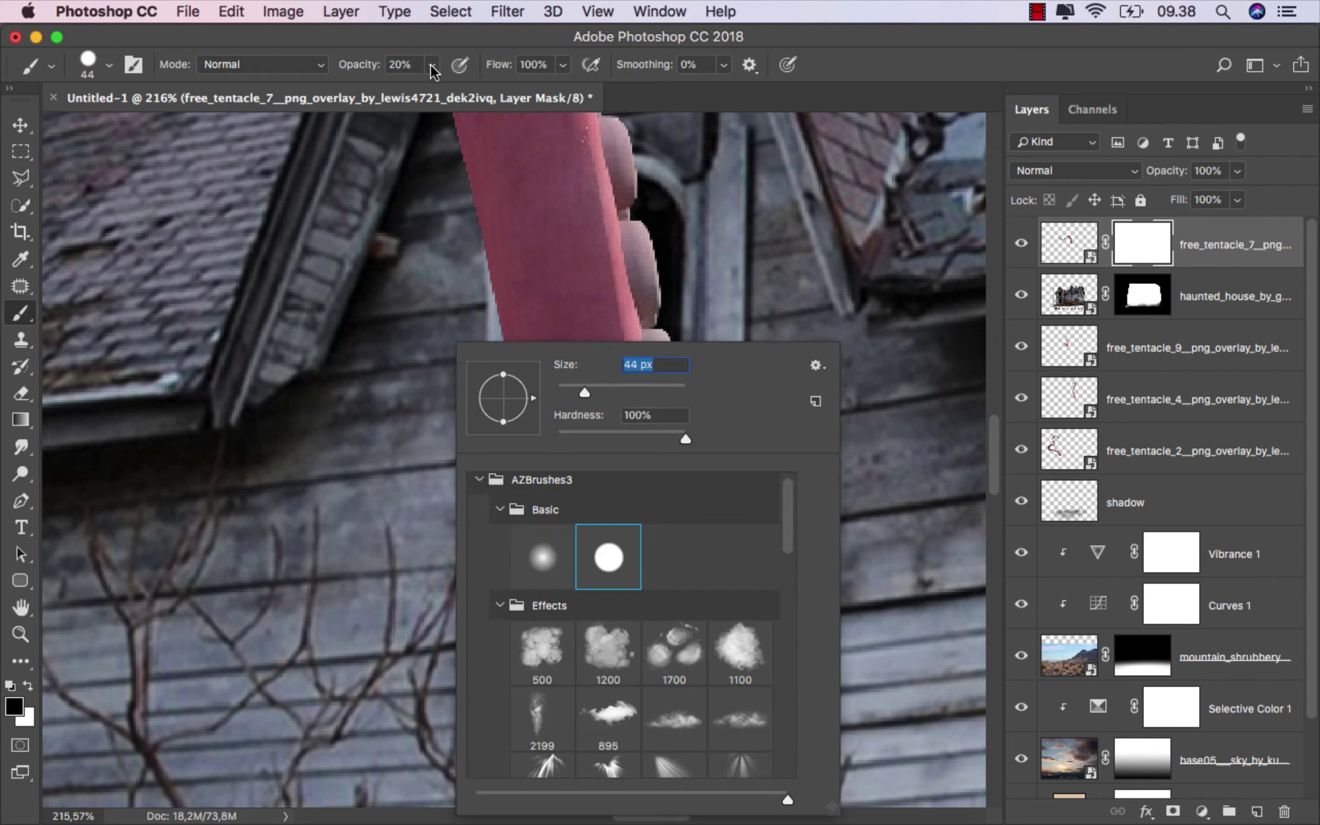
key("Return")
key("0")
Step: Paint black on the mask to hide the tentacle's edges beyond the window frame
scroll(688, 412, "up", 1)
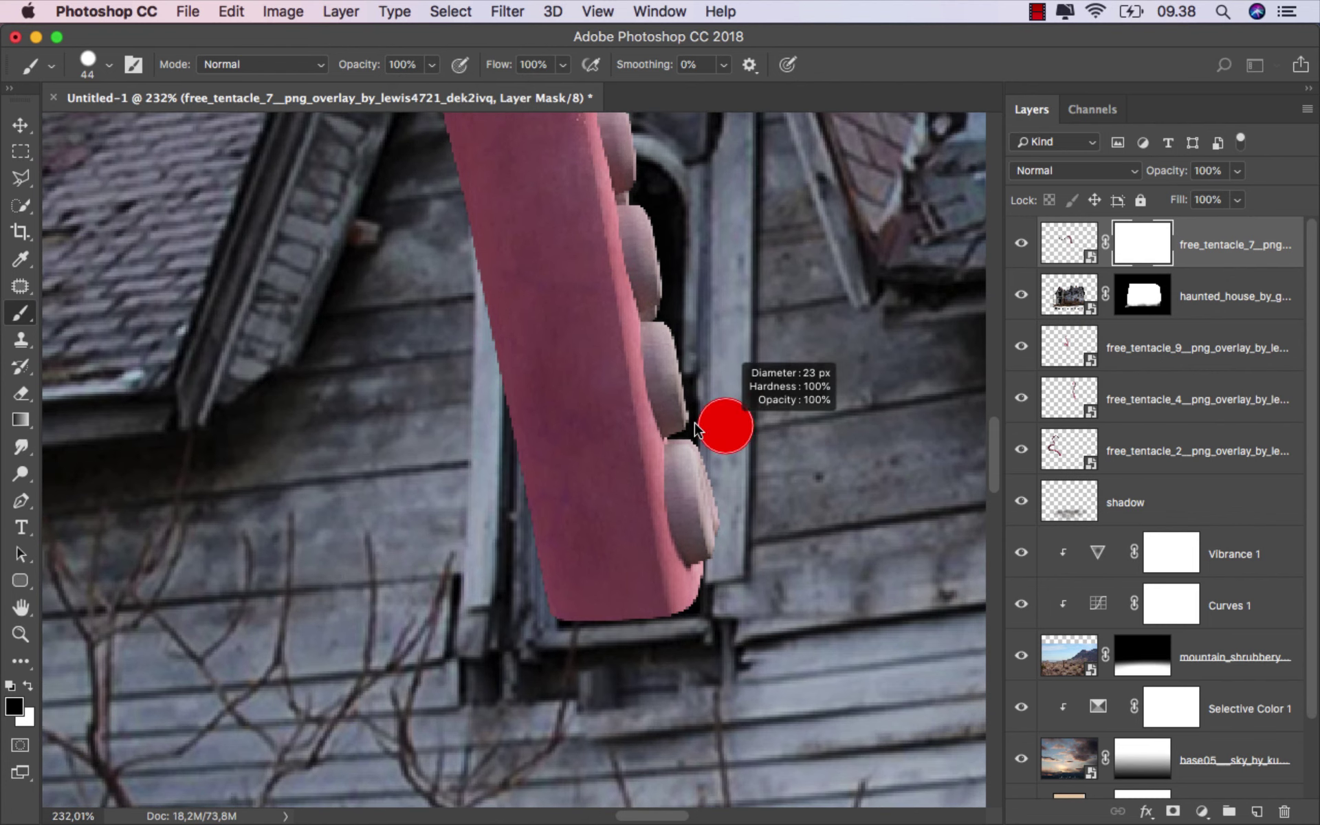
left_click_drag(693, 324, 688, 612)
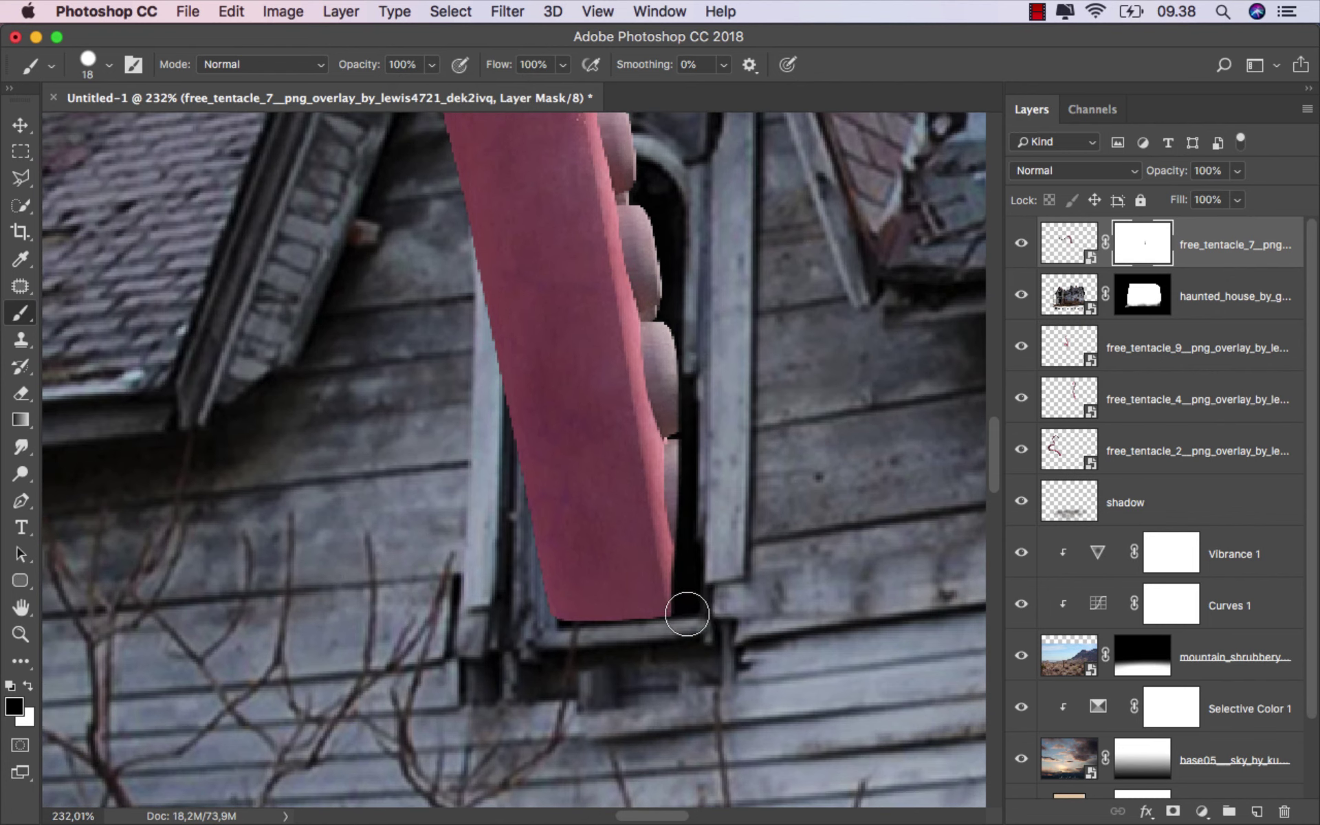
left_click_drag(555, 629, 433, 153)
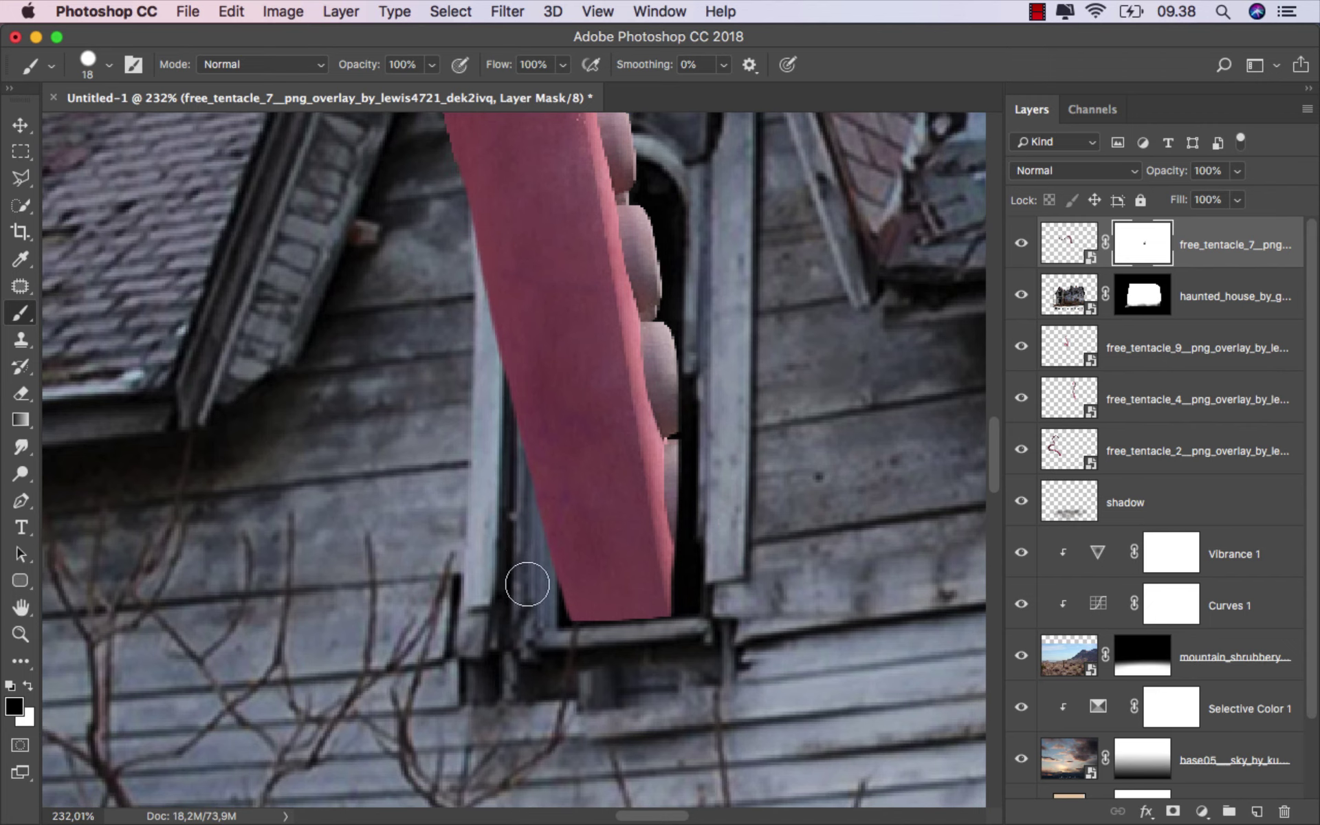
scroll(543, 602, "down", 1)
scroll(560, 619, "down", 1)
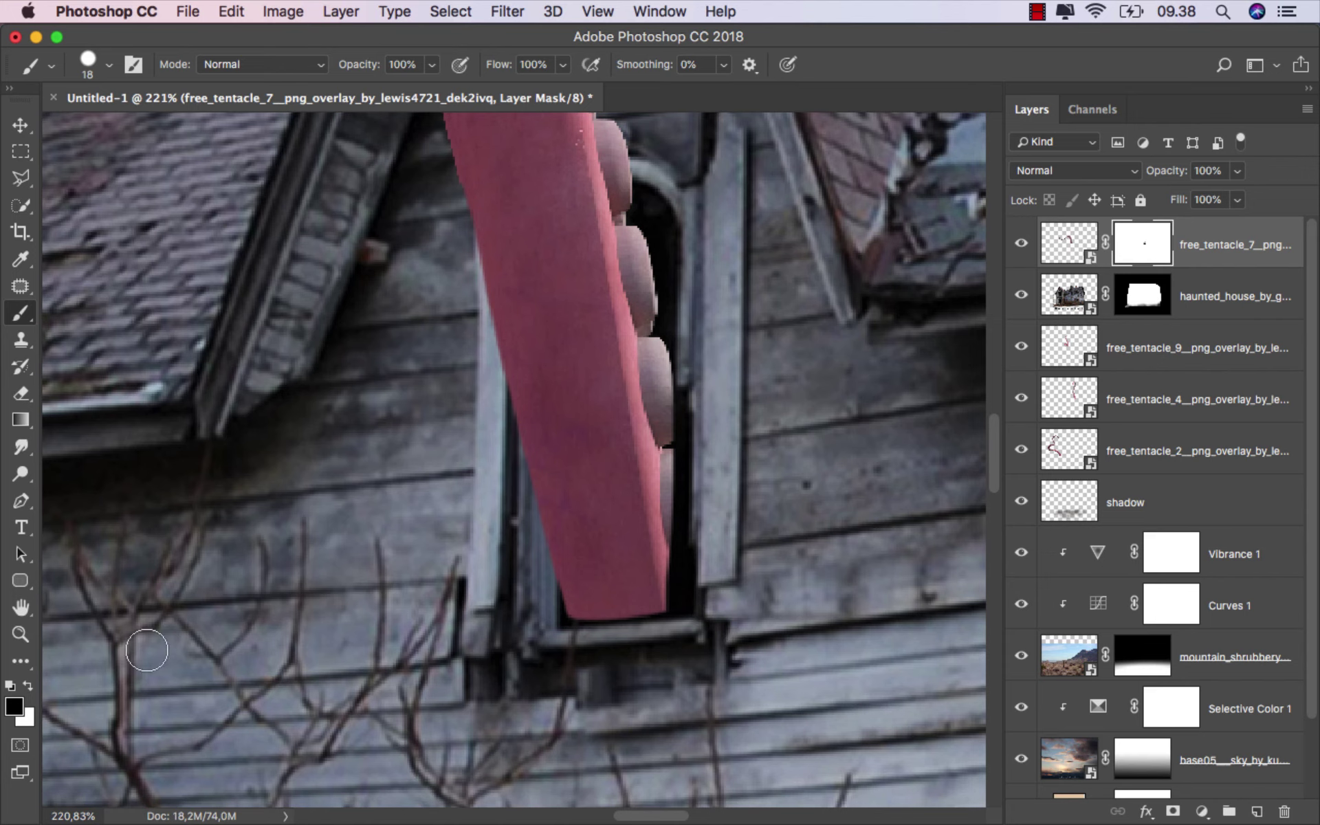
Step: Paint white on the mask to restore suckers along the window edge, refining with a smaller brush
left_click(28, 685)
scroll(627, 403, "up", 1)
scroll(654, 364, "up", 1)
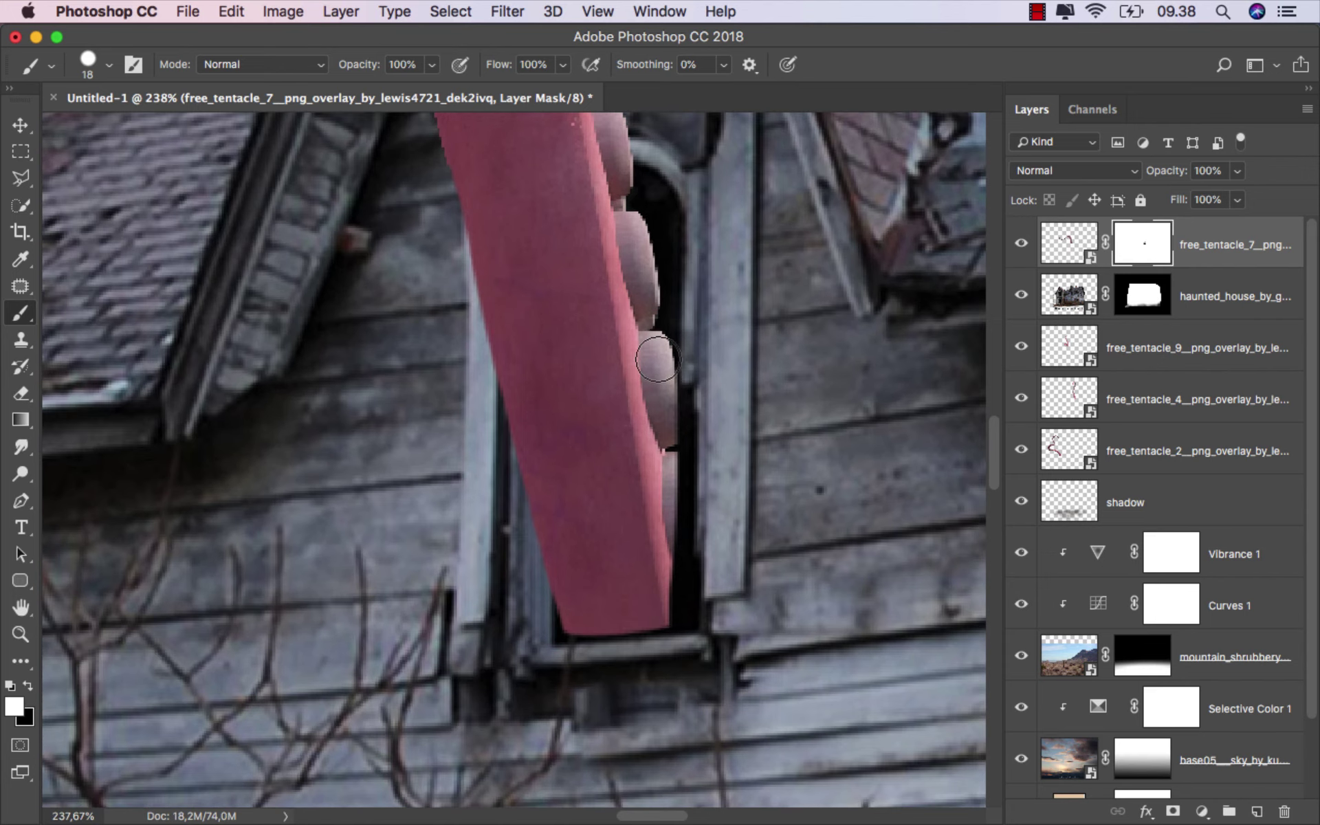
left_click_drag(658, 359, 672, 596)
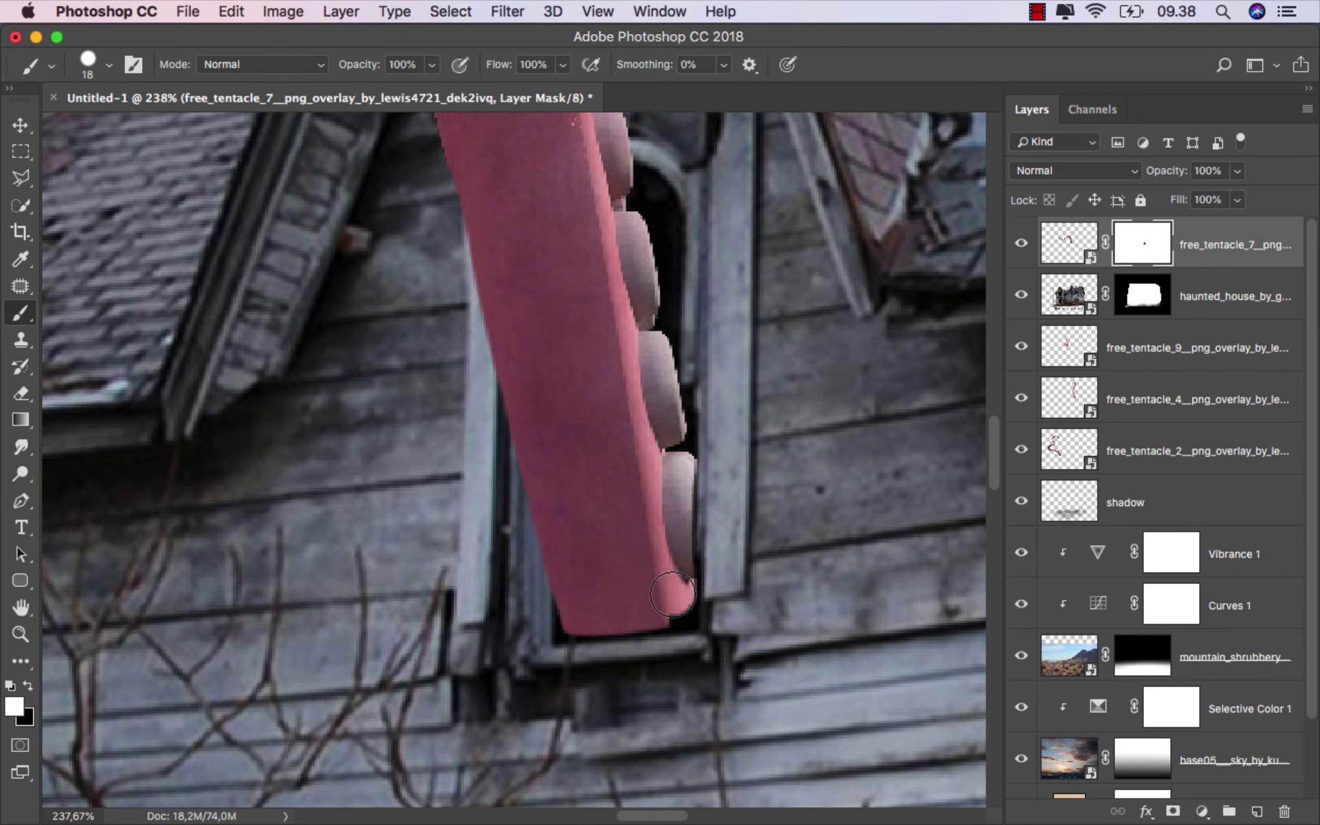
scroll(677, 605, "up", 1)
scroll(684, 612, "up", 1)
scroll(694, 623, "up", 1)
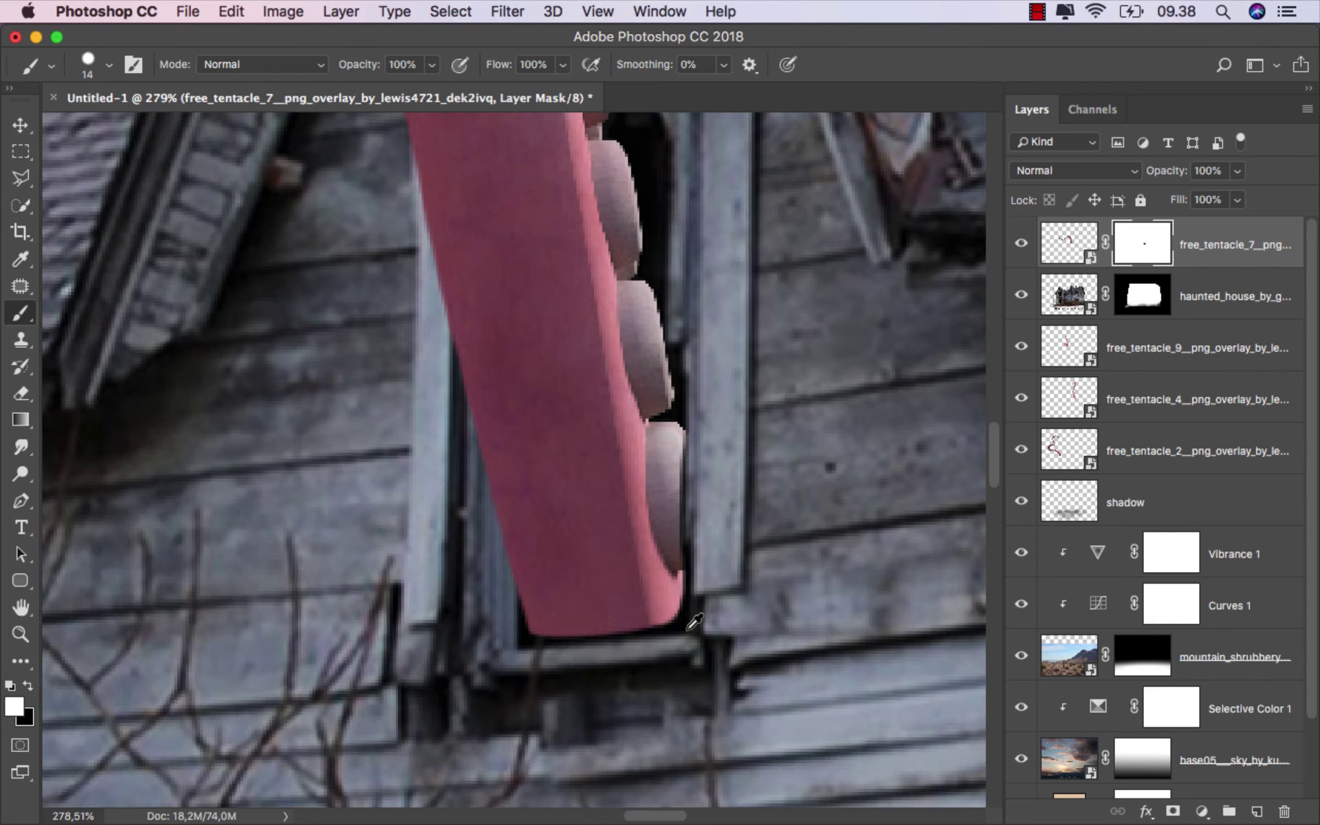
scroll(695, 623, "up", 1)
left_click_drag(672, 610, 678, 560)
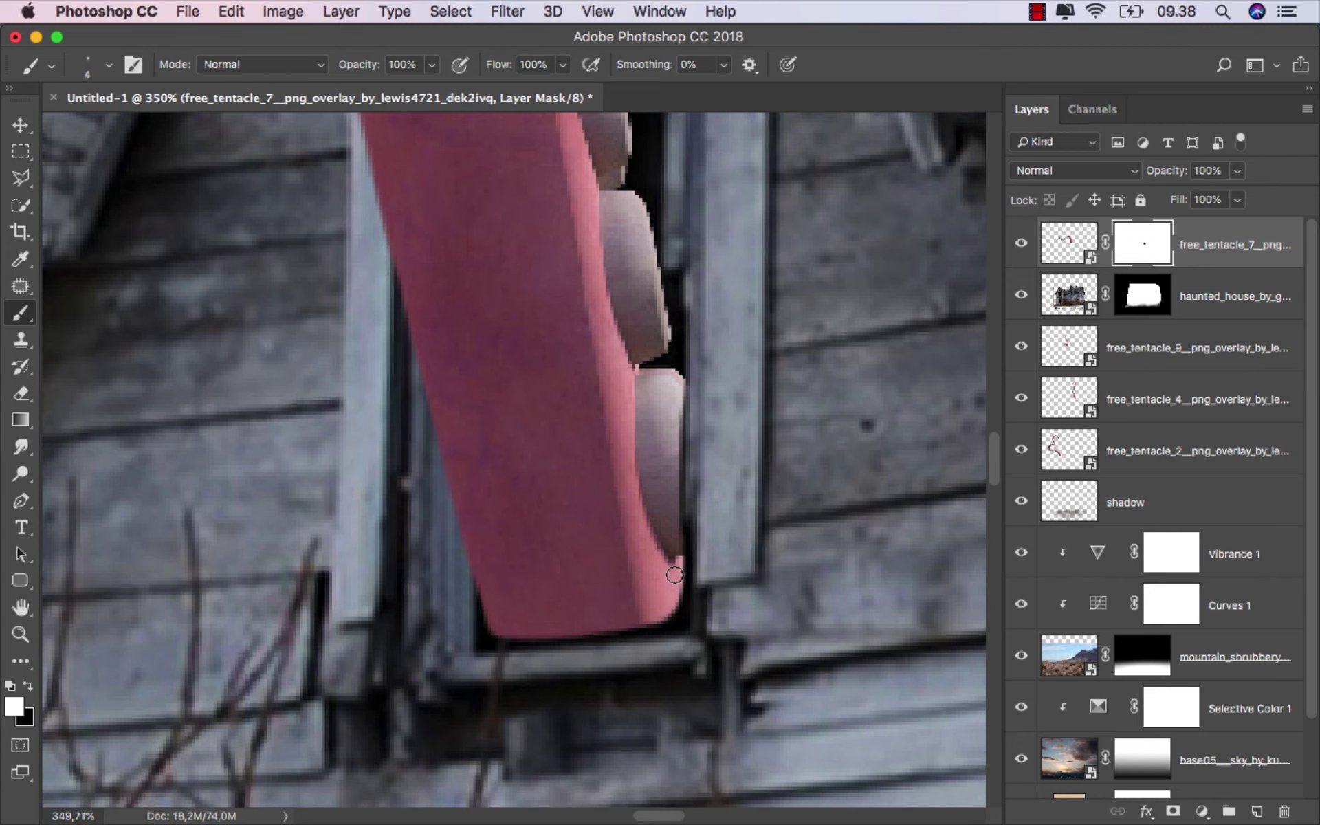
scroll(478, 605, "down", 6)
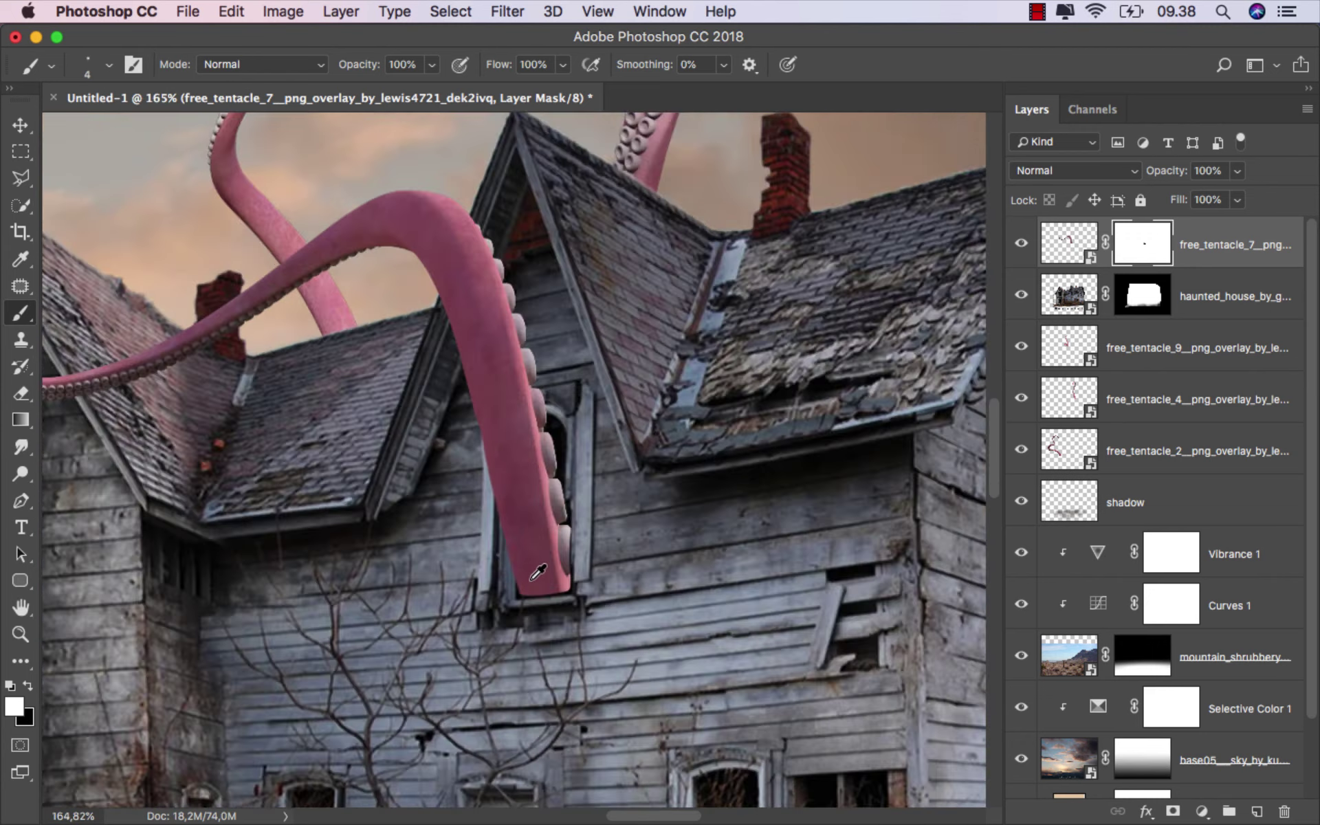
scroll(481, 591, "down", 3)
left_click_drag(495, 566, 510, 562)
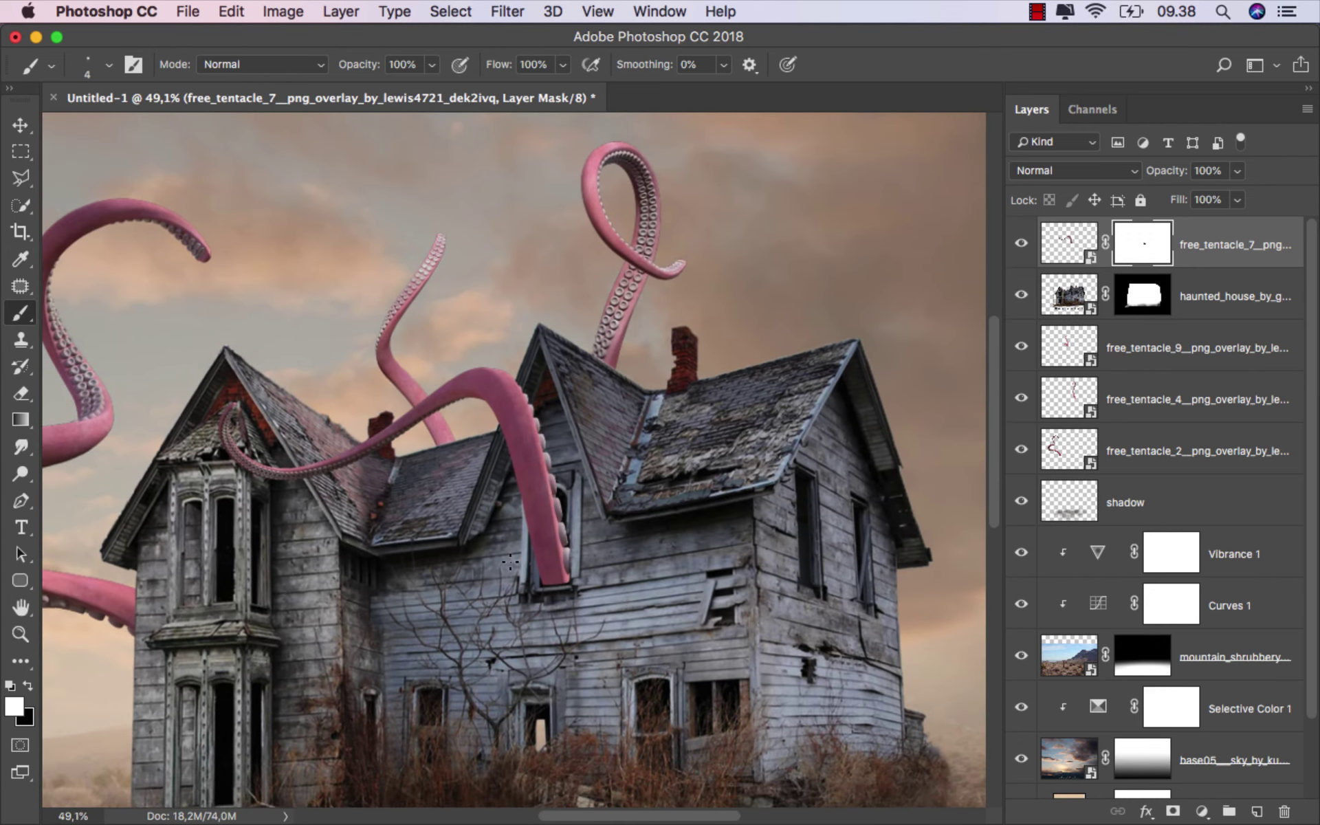
Step: Fit the image on screen, compare without the tentacle, and bring free_tentacle_10 into the composition
key("ctrl+0")
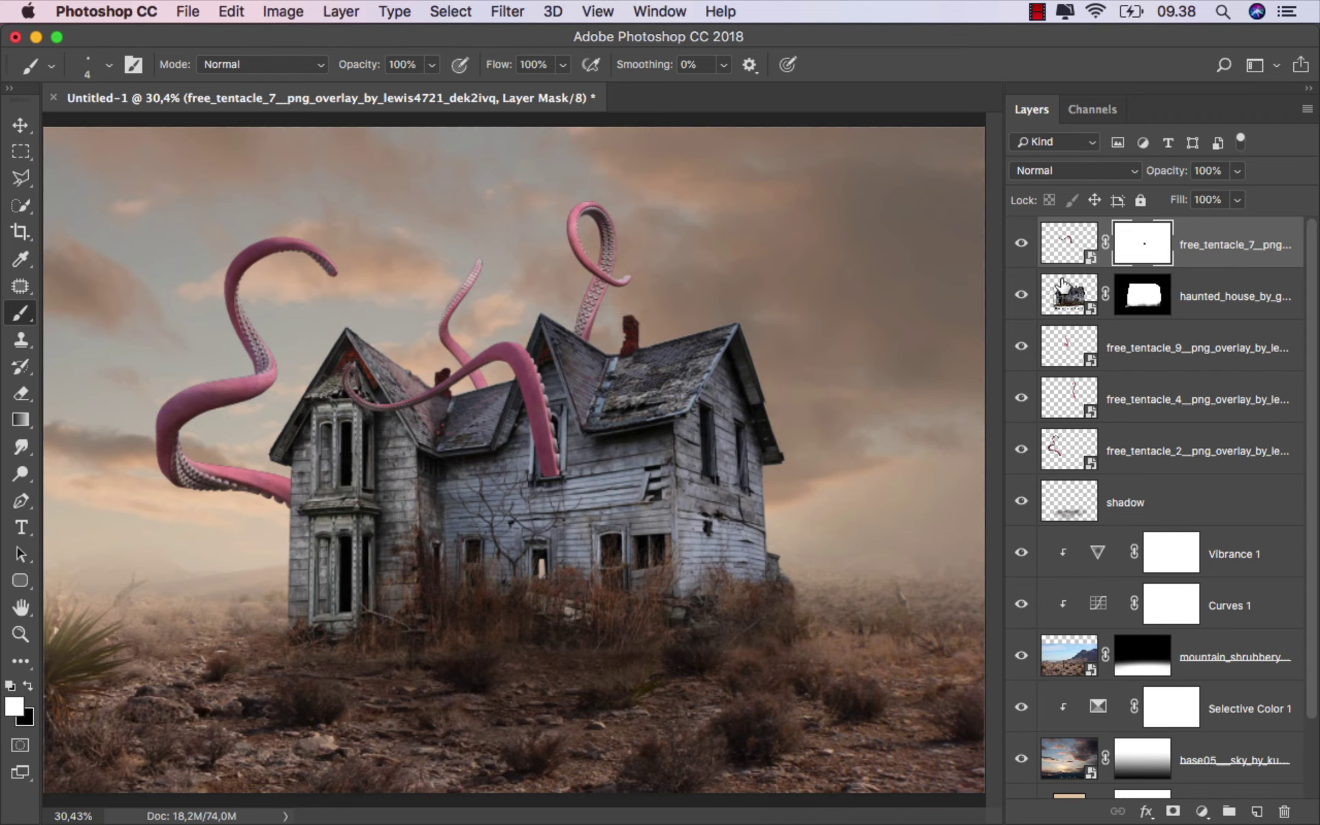
left_click(1022, 243)
key("ctrl+2")
key("v")
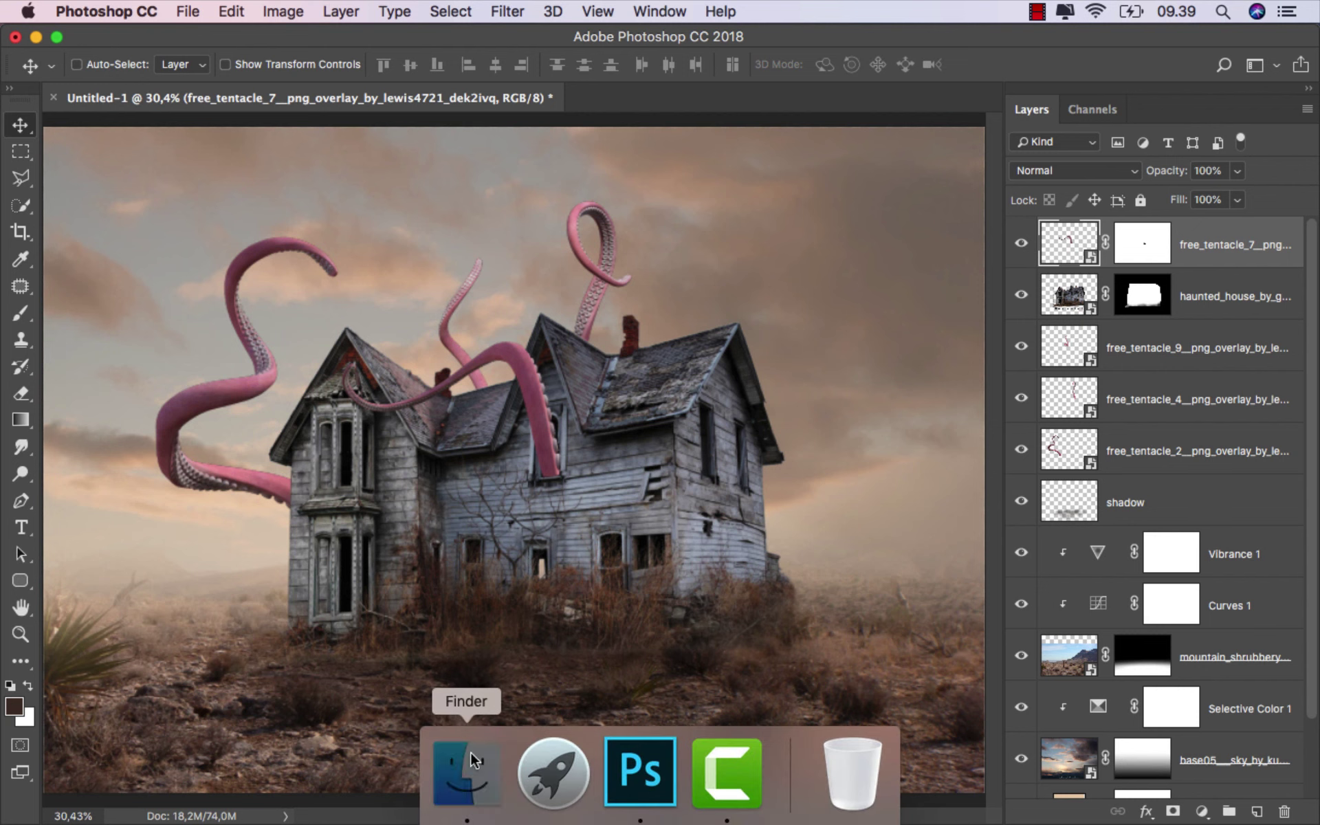
left_click(463, 772)
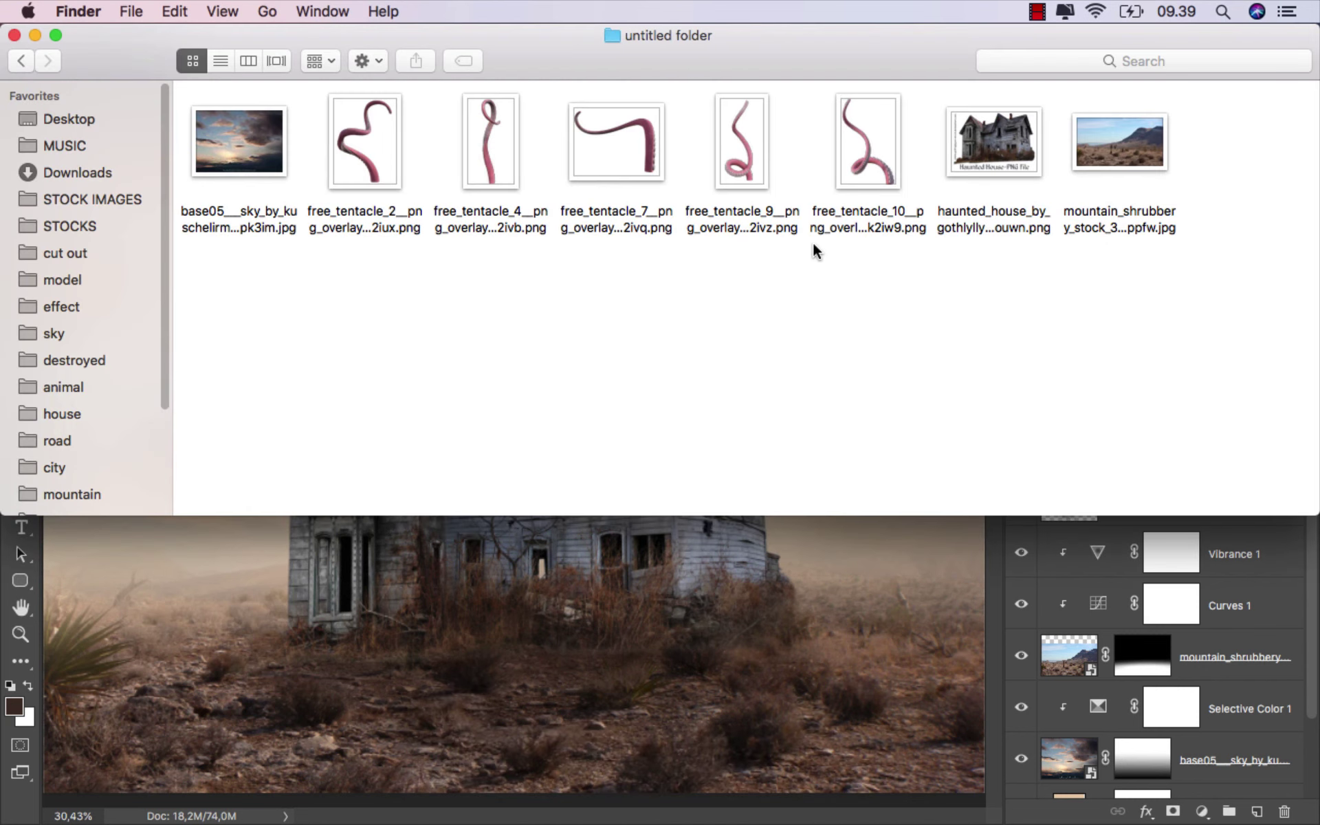
left_click_drag(875, 160, 691, 371)
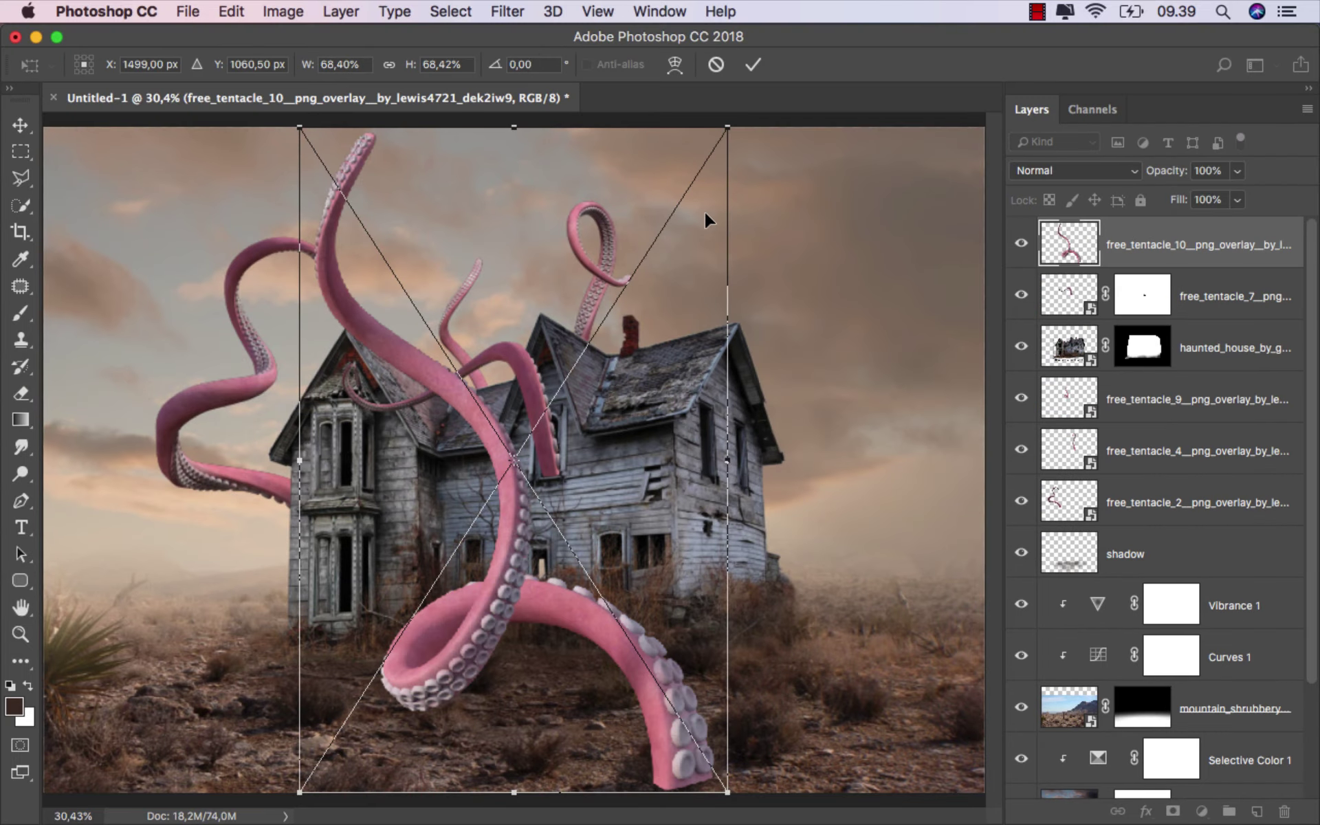
Step: Shrink free_tentacle_10, rotate it nearly upright, and move it onto the house's right side
mouse_move(726, 123)
left_mouse_down()
mouse_move(708, 344)
mouse_move(725, 496)
left_mouse_up()
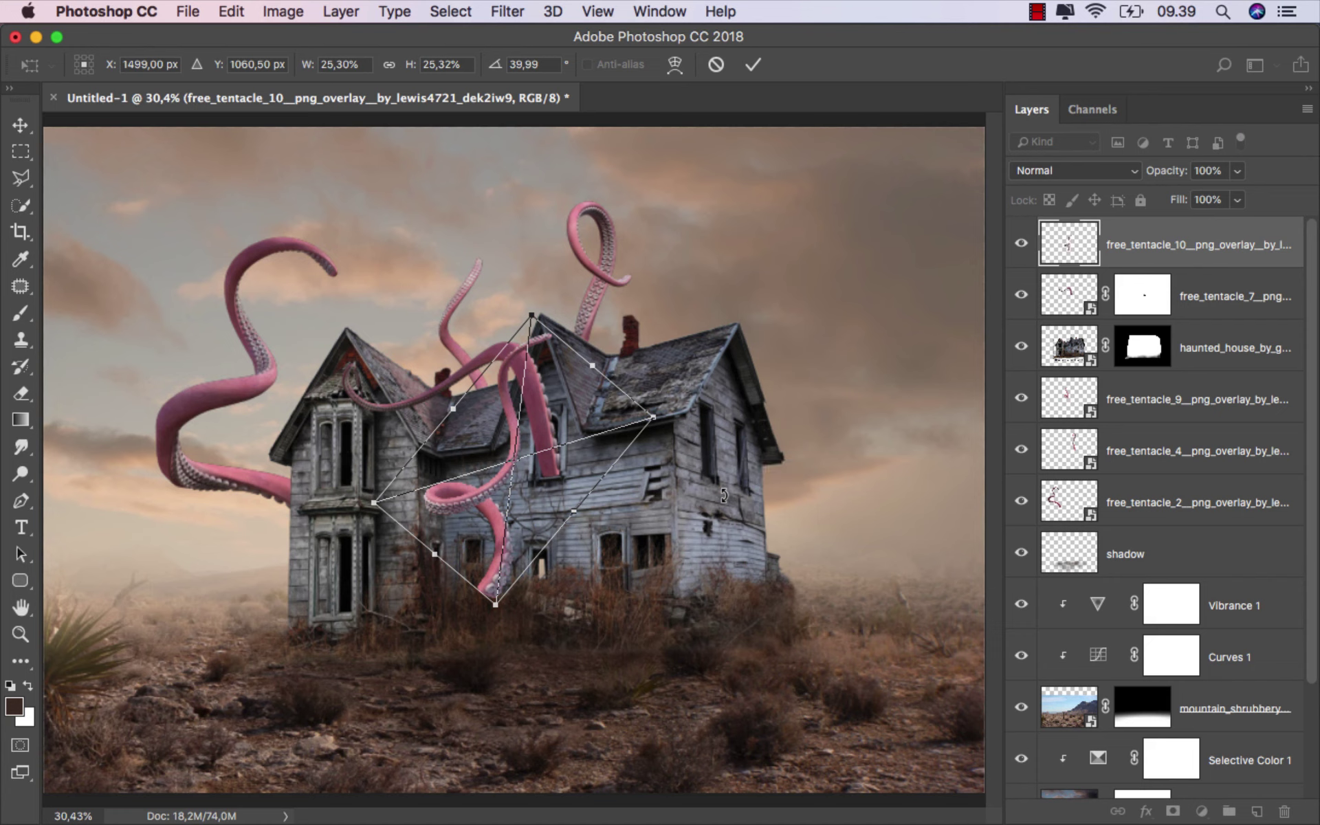
right_click(553, 407)
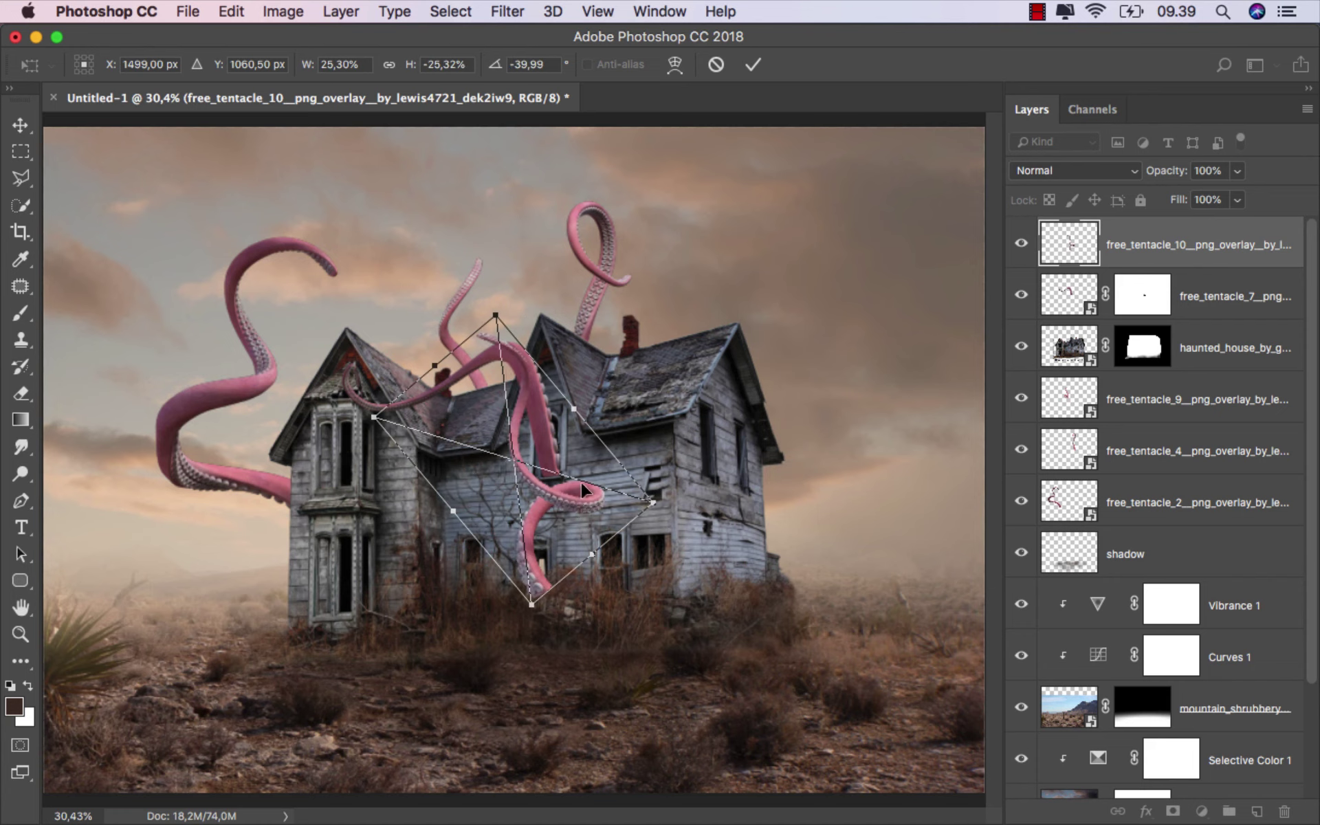
left_click_drag(647, 451, 660, 533)
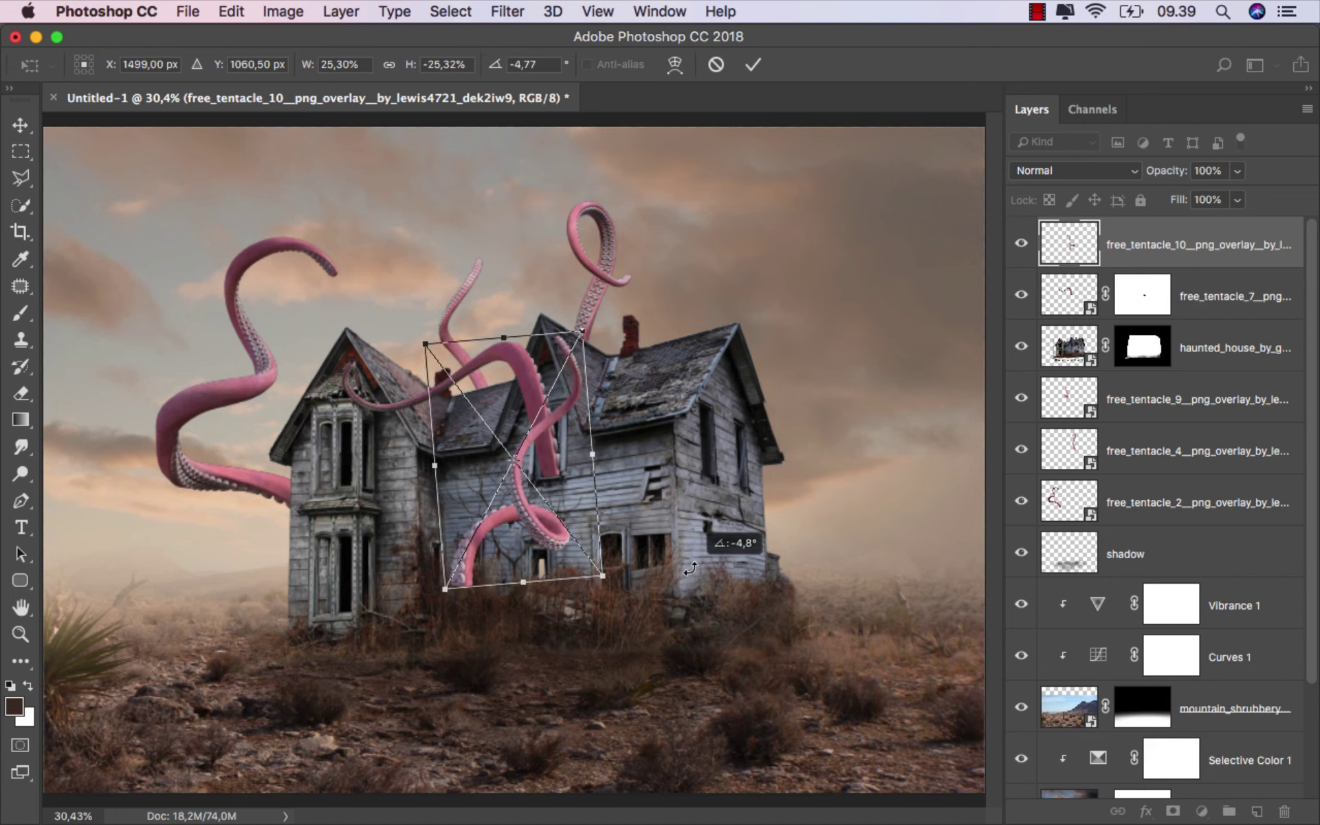
left_click_drag(520, 446, 687, 411)
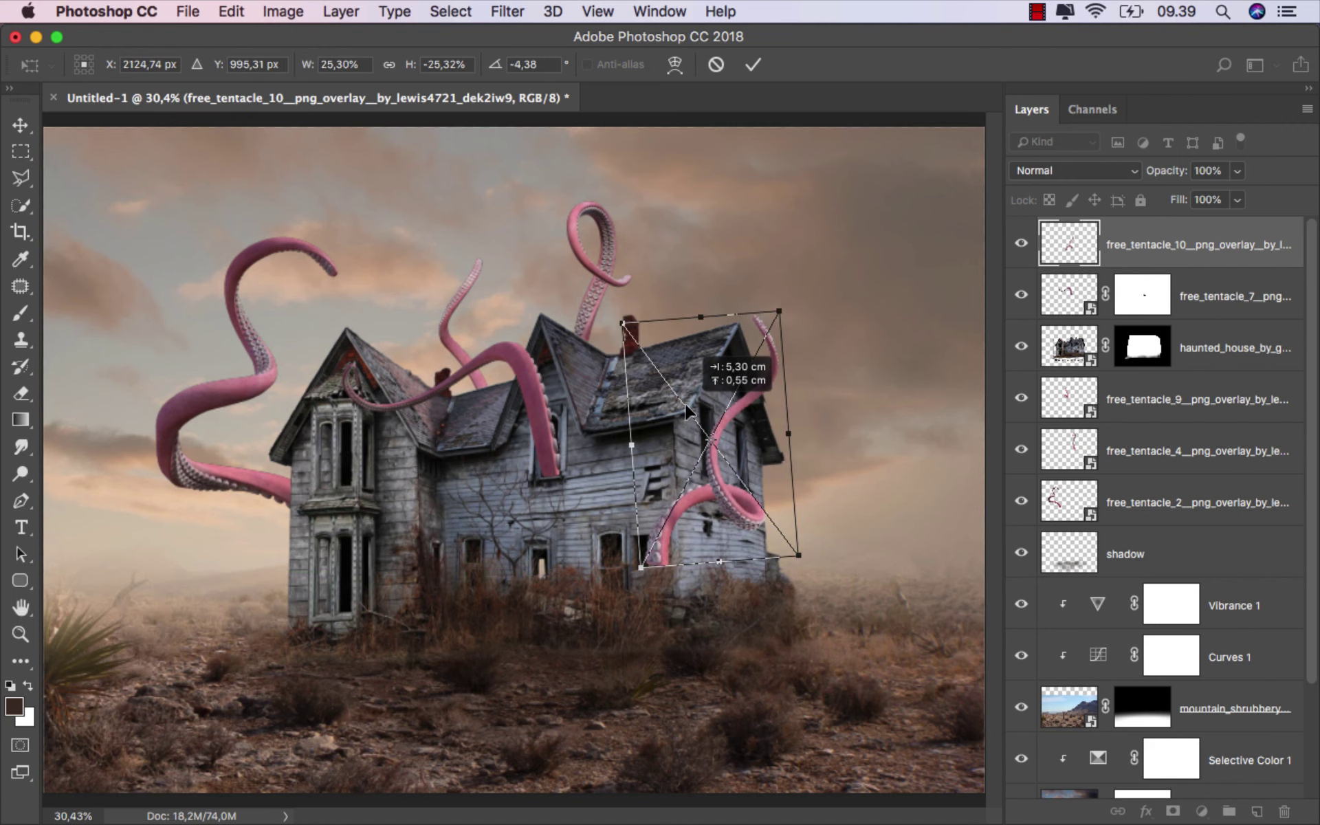
scroll(690, 413, "up", 2)
scroll(694, 420, "up", 1)
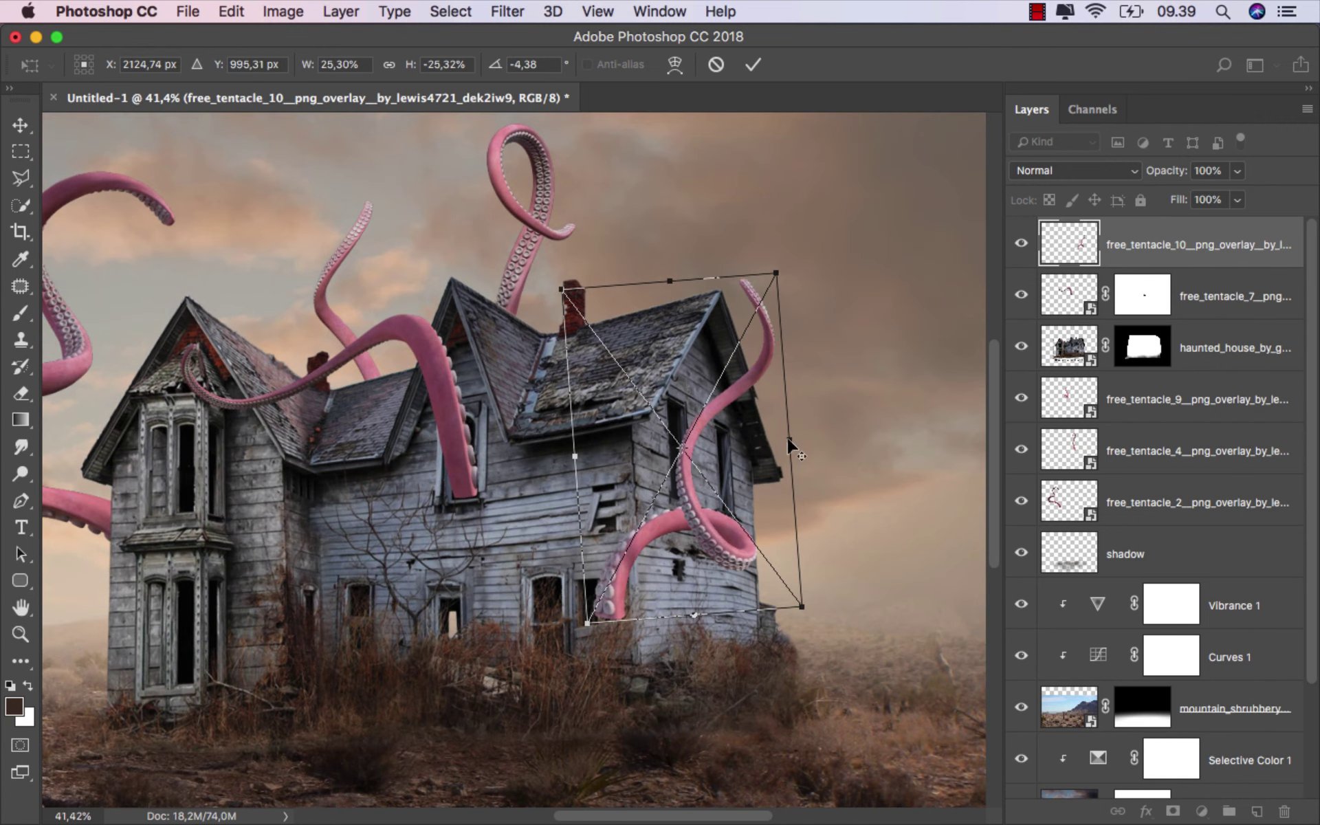
scroll(729, 447, "up", 2)
scroll(766, 481, "up", 1)
Step: Fine-tune the tentacle's tilt, position and size to about 28%
left_click_drag(863, 413, 874, 436)
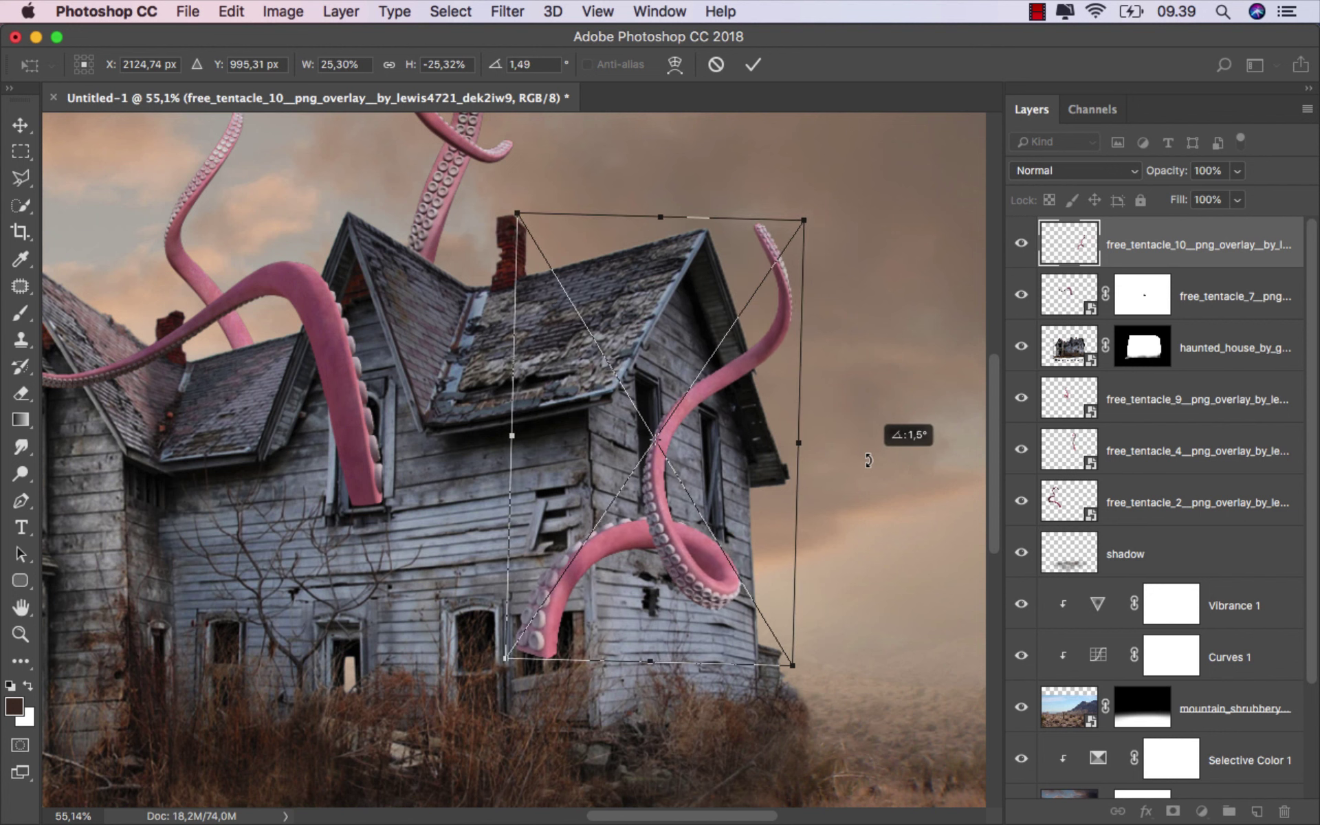
scroll(809, 497, "up", 1)
scroll(729, 475, "up", 1)
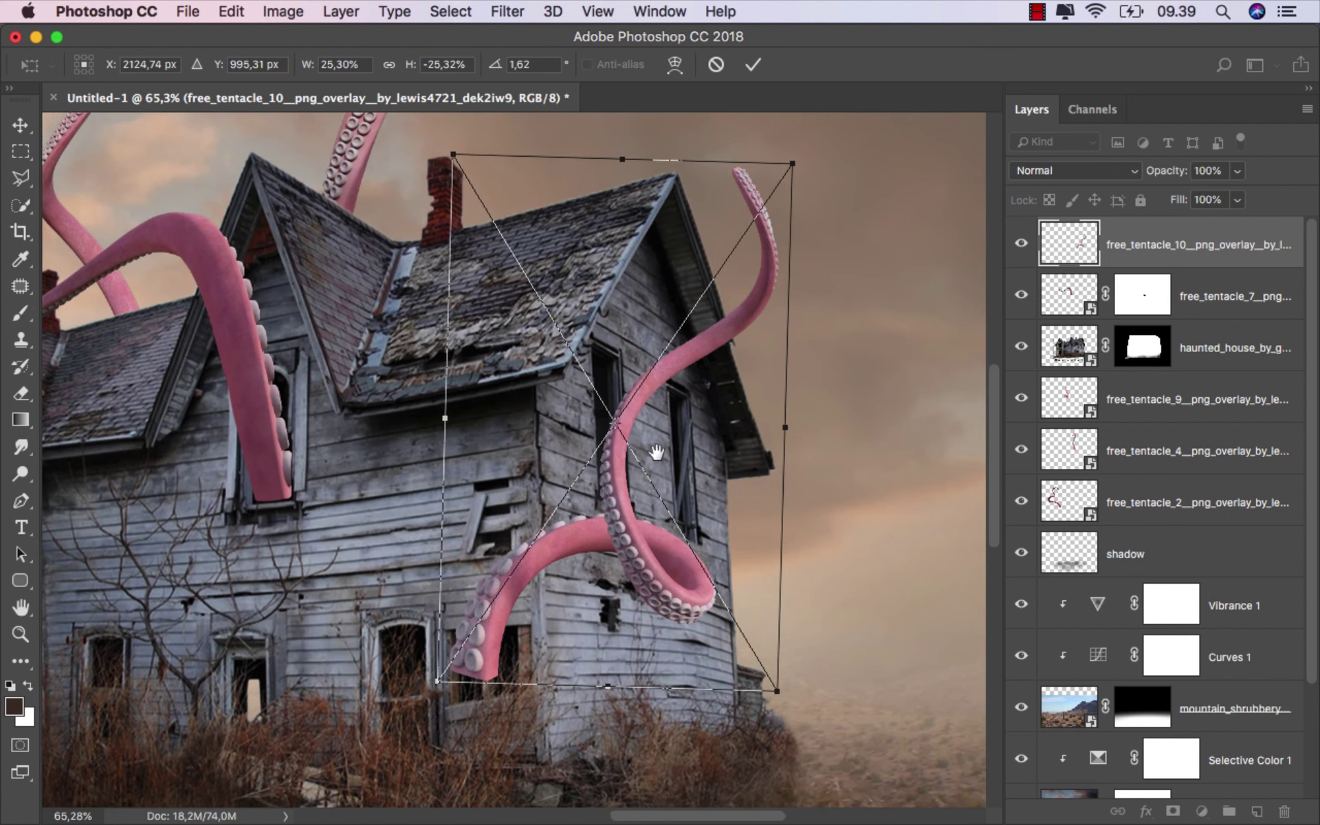
scroll(674, 457, "up", 1)
scroll(650, 447, "up", 1)
scroll(652, 460, "down", 1)
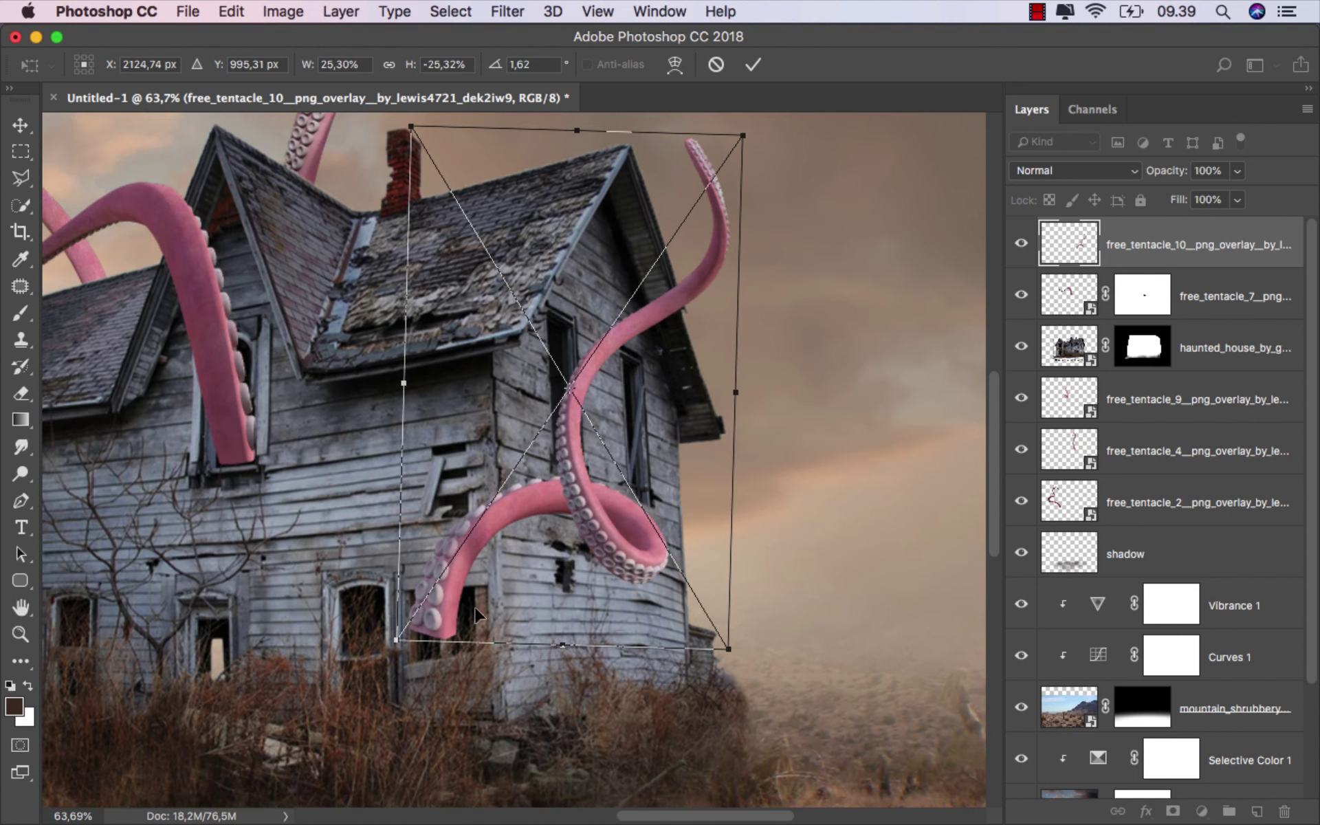
left_click_drag(453, 623, 485, 621)
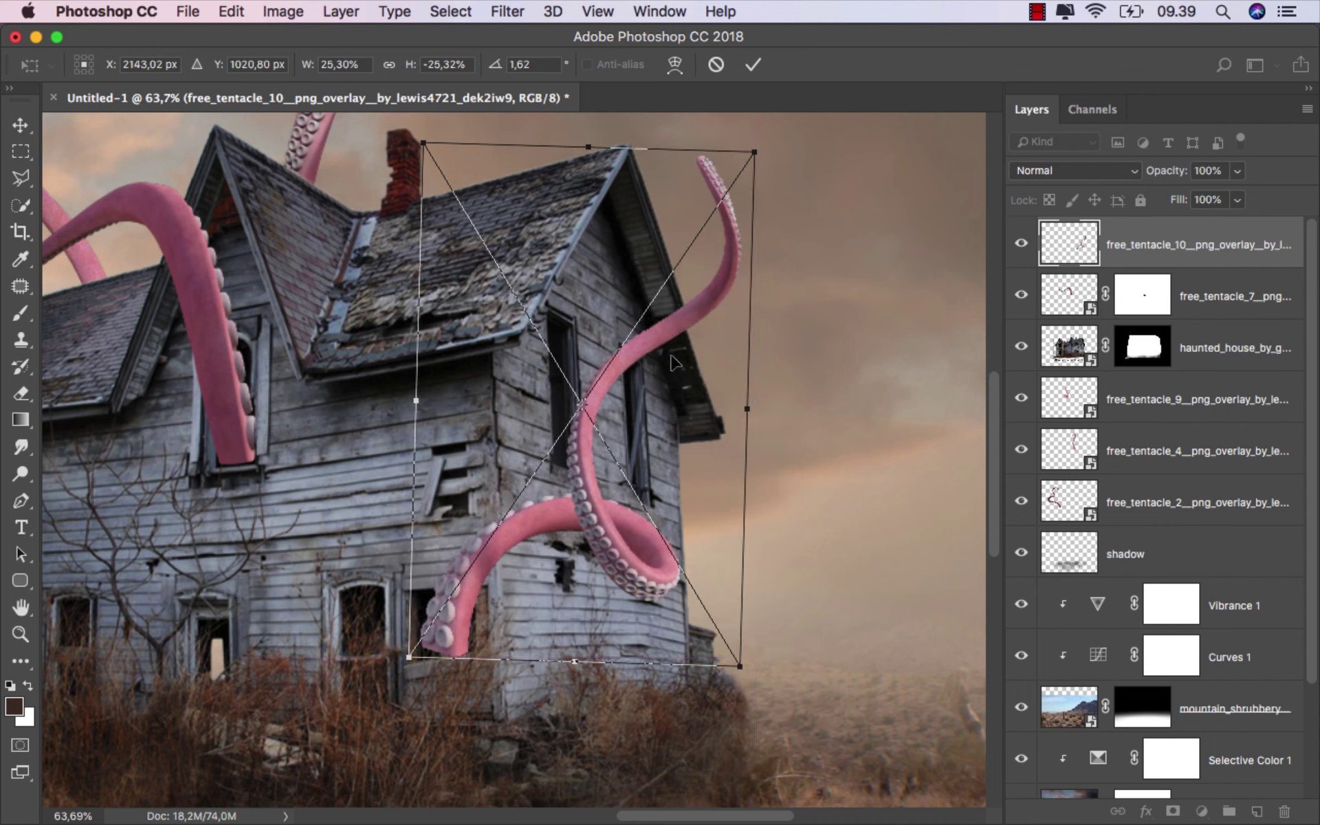
mouse_move(758, 169)
left_mouse_down()
mouse_move(763, 141)
mouse_move(790, 123)
left_mouse_up()
scroll(757, 295, "down", 1)
scroll(753, 245, "down", 1)
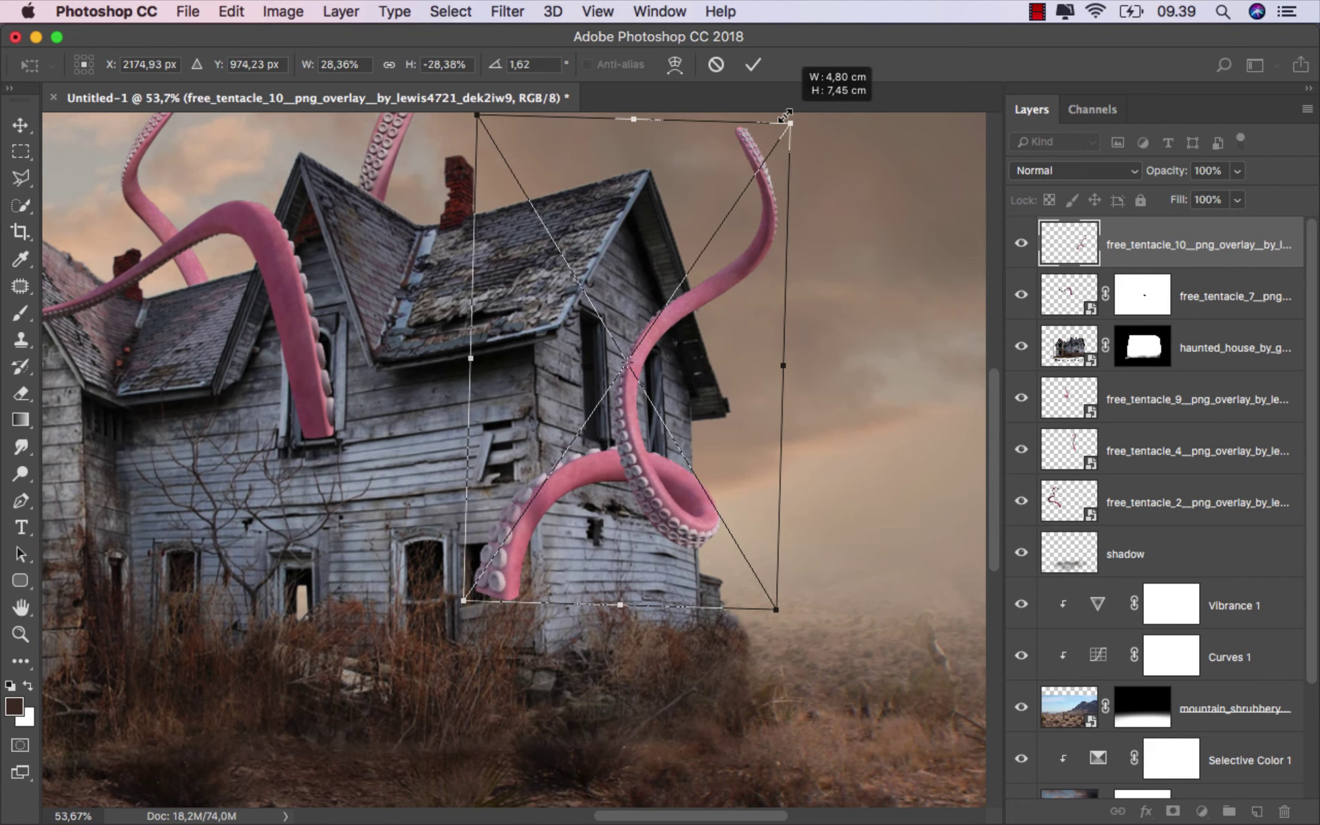
scroll(579, 543, "up", 2)
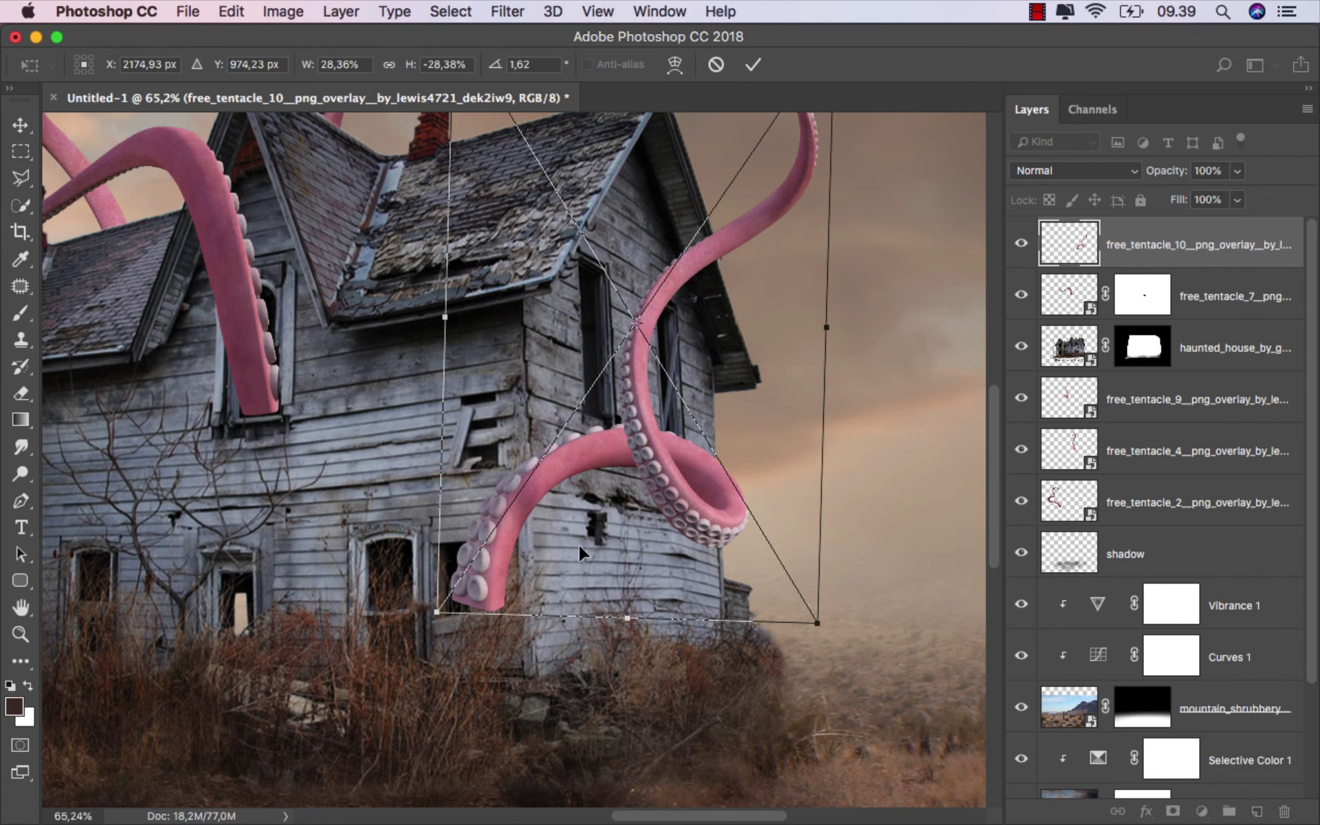
scroll(579, 543, "up", 1)
Step: Warp the tentacle into a loop whose lower end reaches toward a ground-floor window, and commit
right_click(572, 475)
left_click(628, 620)
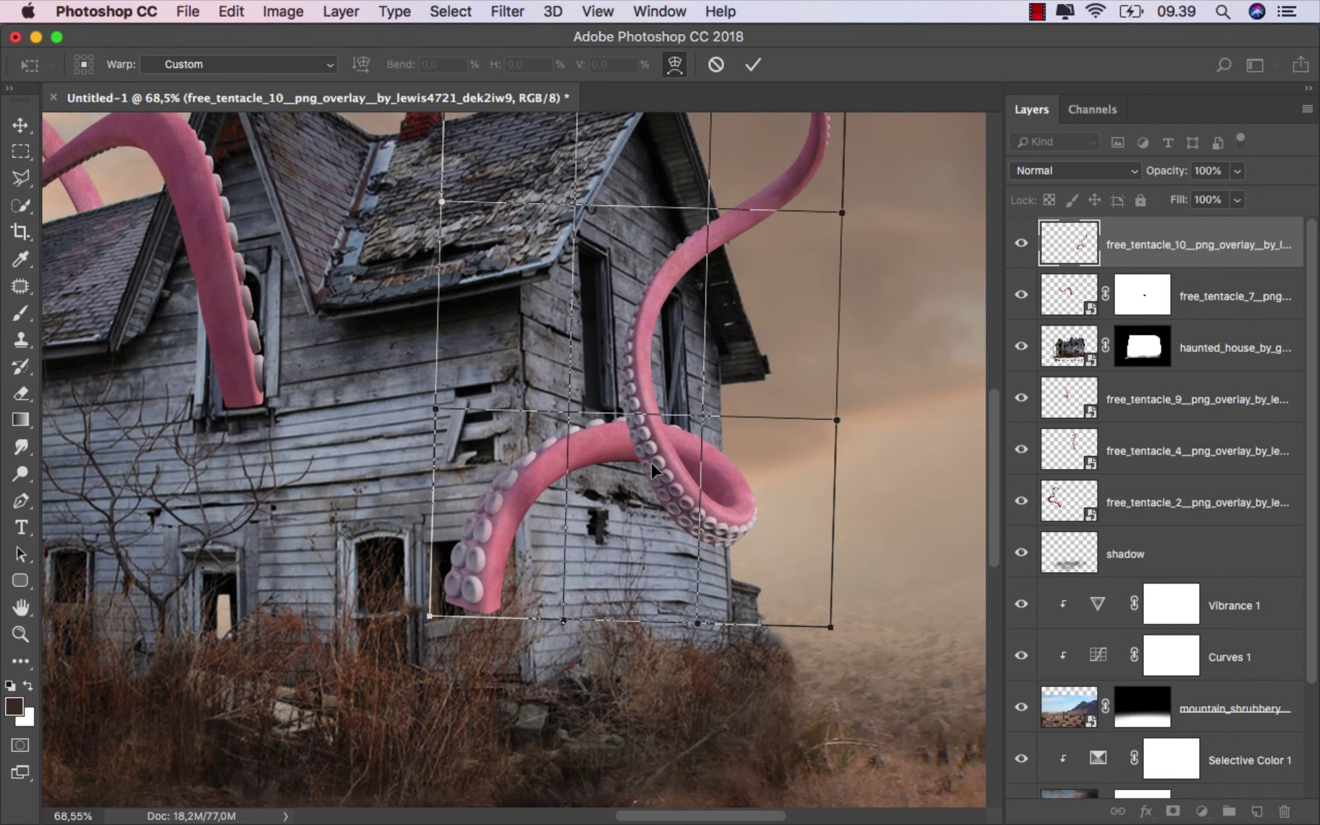
left_click_drag(651, 466, 642, 455)
scroll(474, 588, "up", 1)
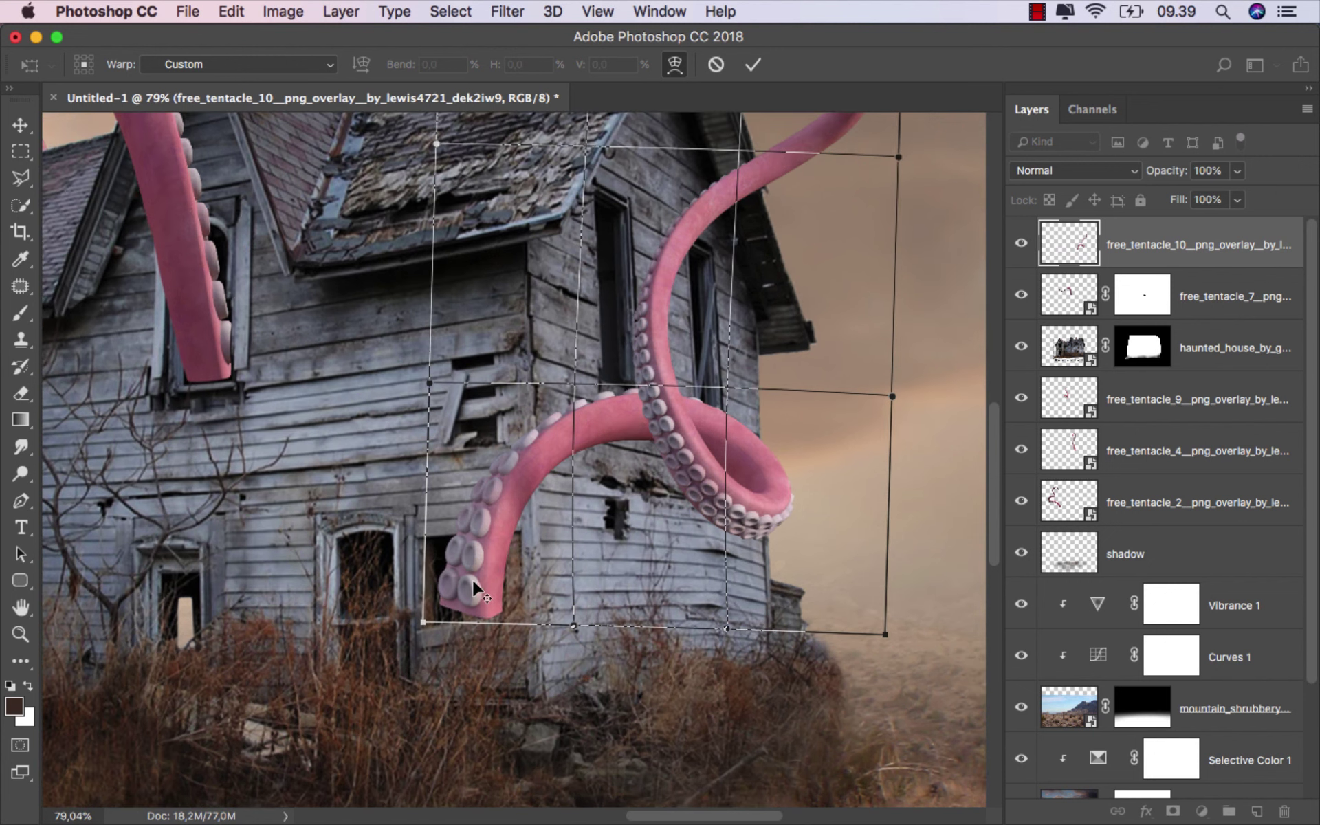
left_click_drag(422, 622, 423, 637)
left_click_drag(574, 625, 567, 613)
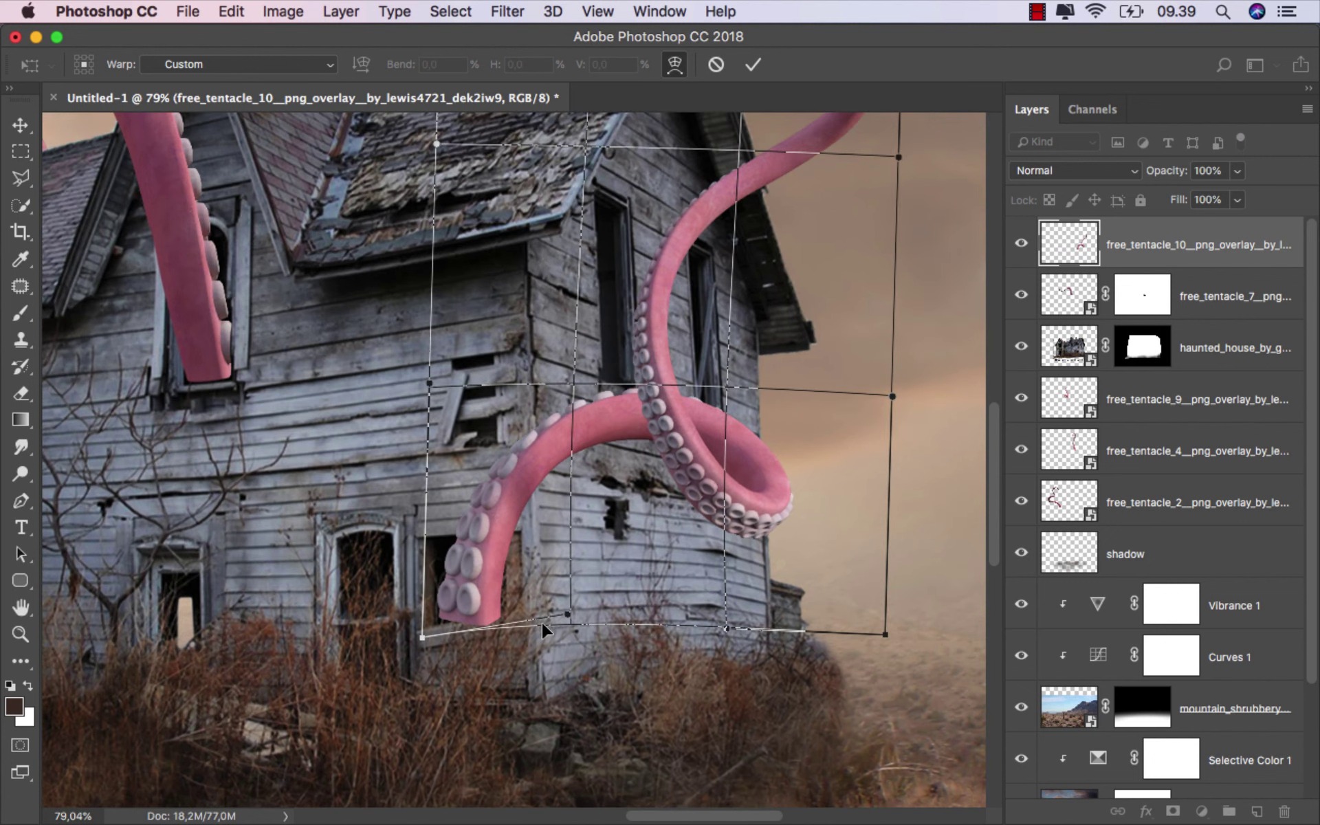
left_click(753, 64)
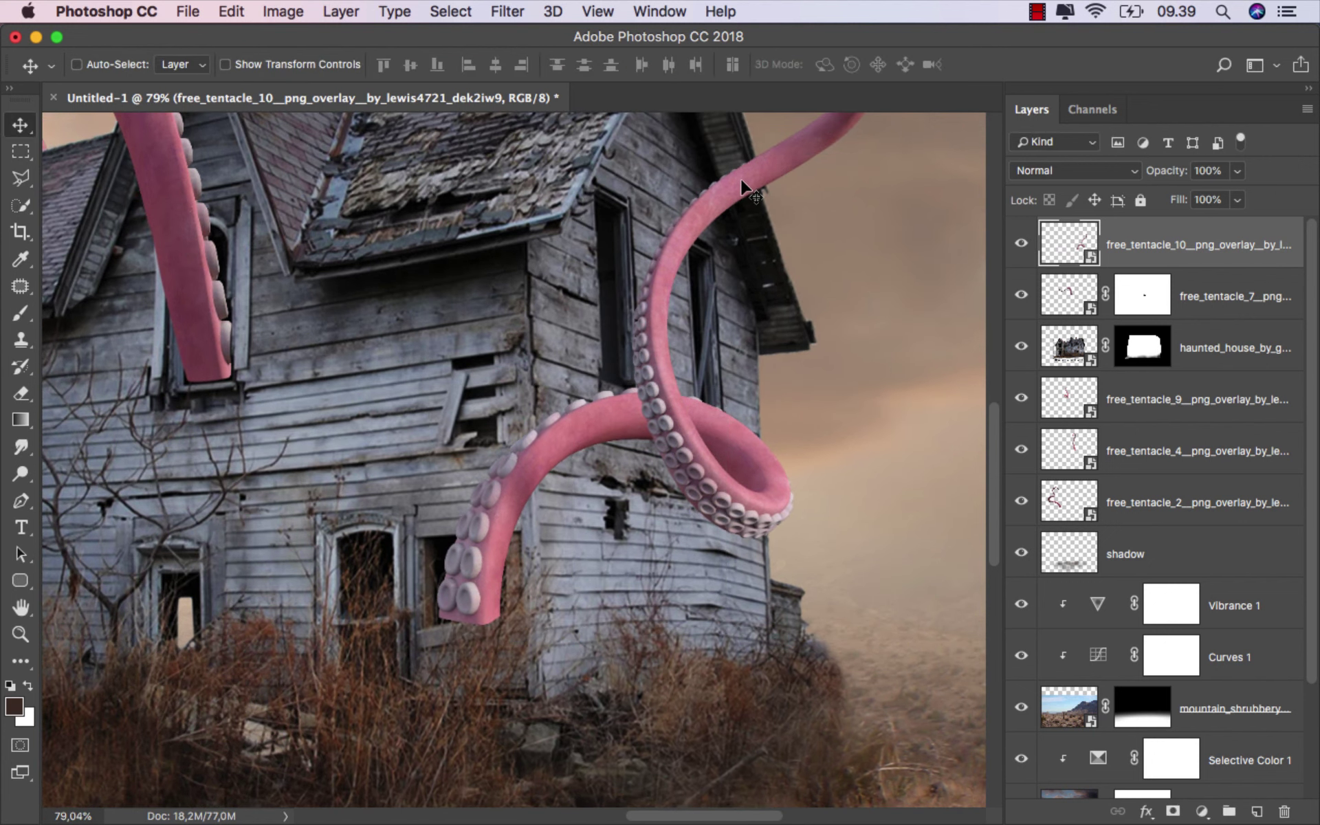
Step: Add a layer mask to the newest tentacle and paint out its tip's lower right edge with a 17 px black brush
left_click(1173, 812)
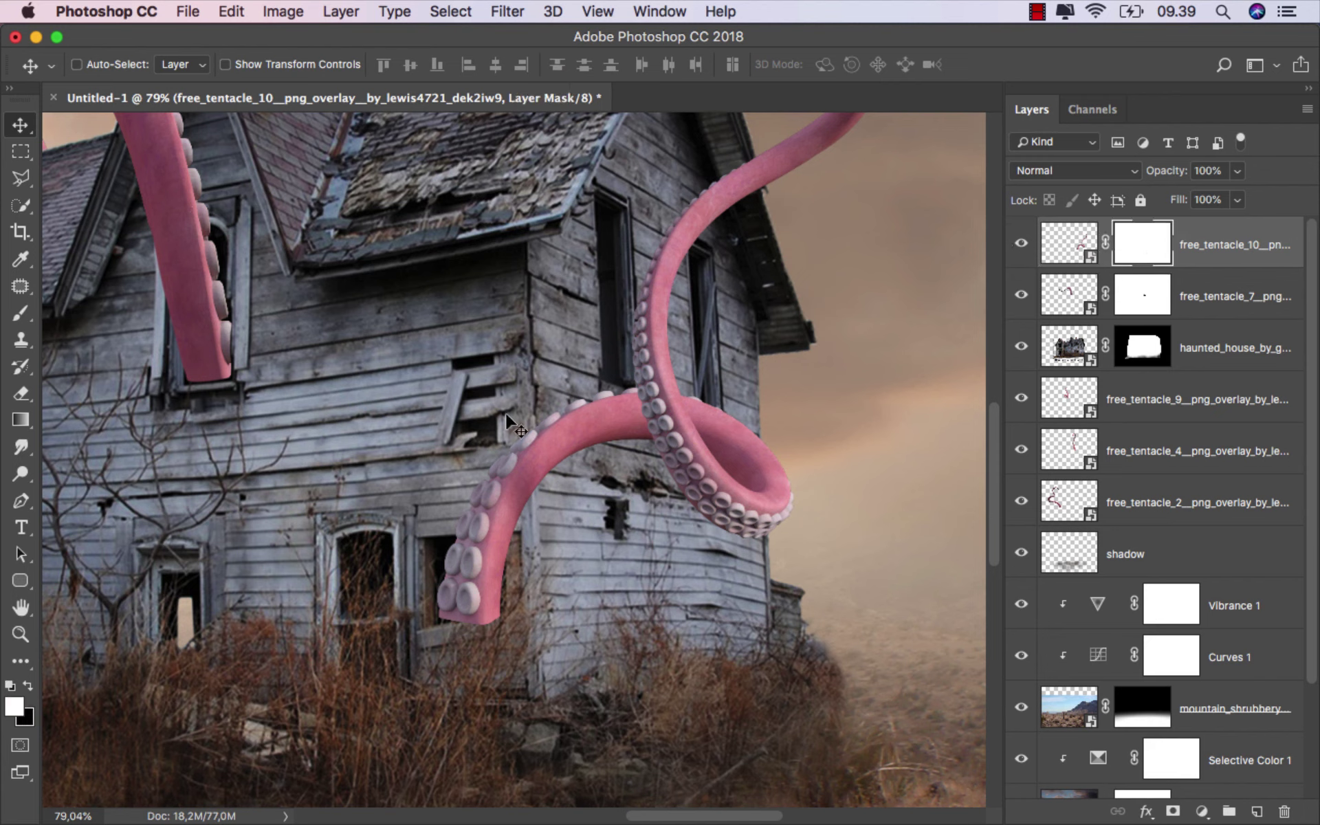
left_click(20, 313)
left_click(96, 313)
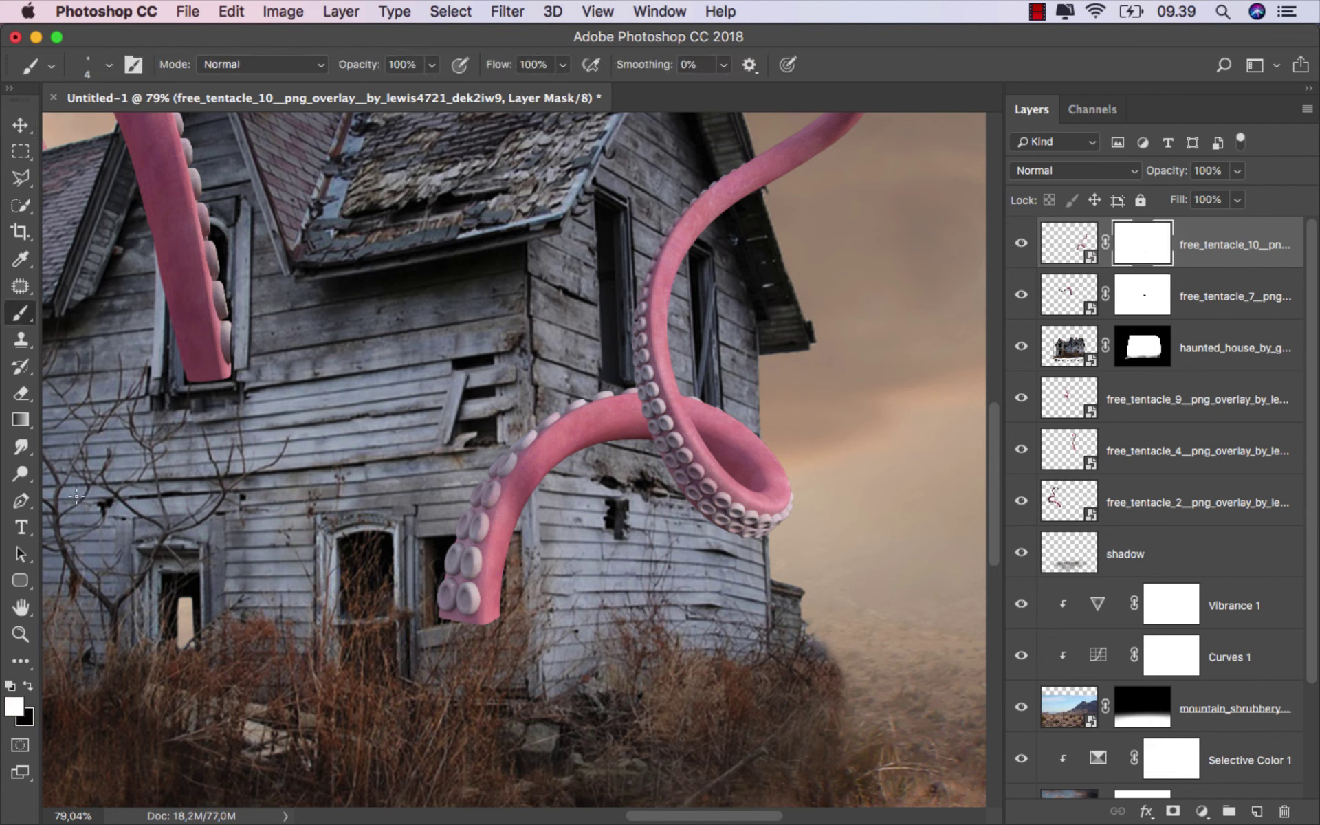
left_click(28, 686)
scroll(464, 656, "up", 3)
scroll(464, 656, "up", 2)
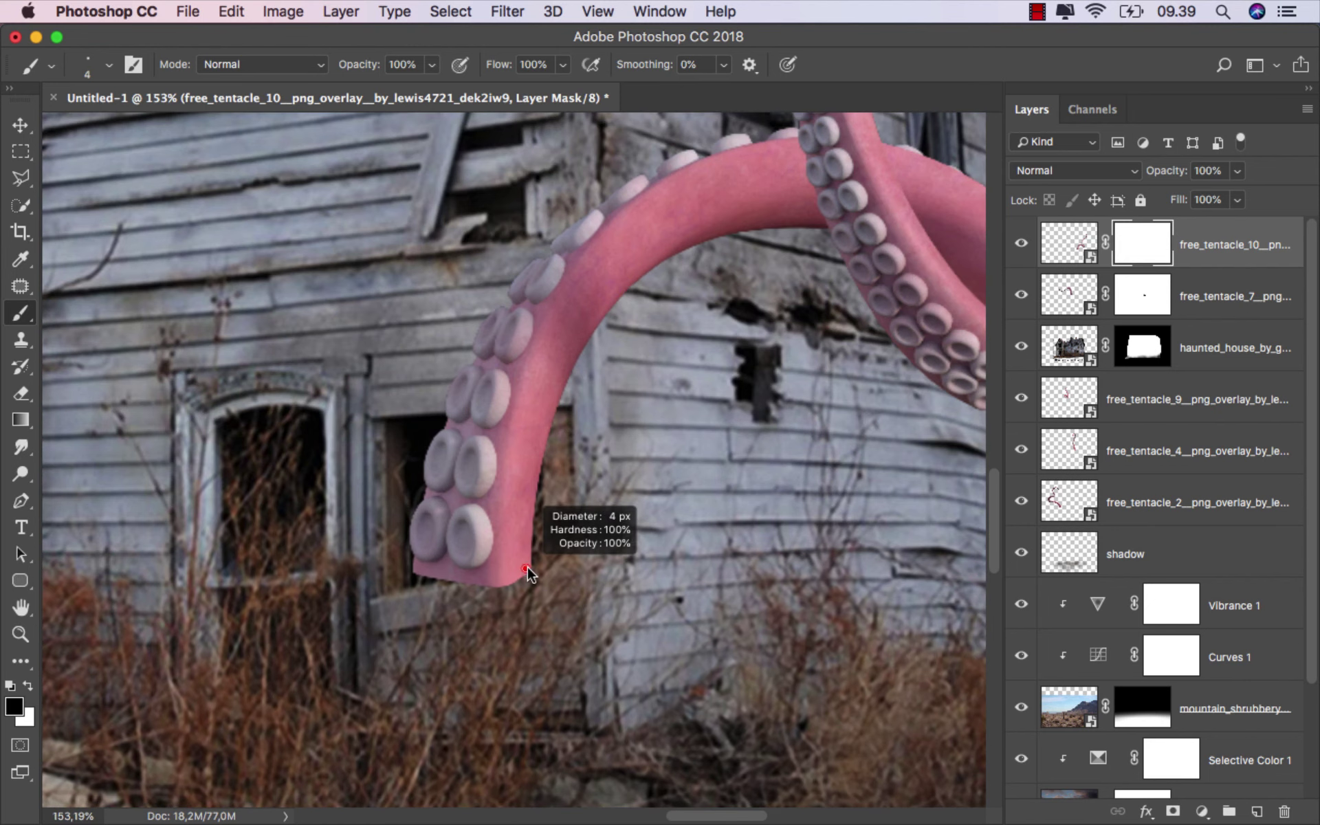
left_click_drag(529, 573, 387, 603)
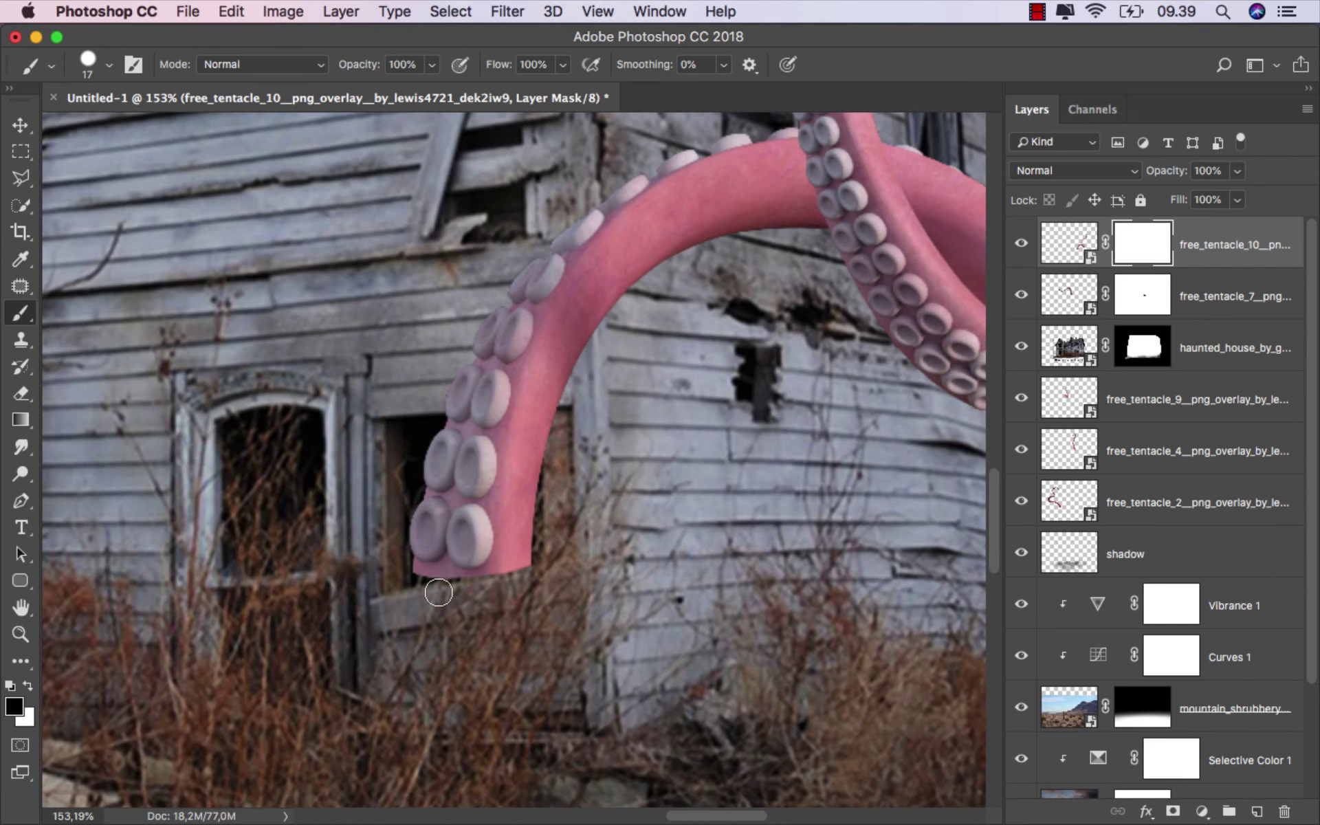
mouse_move(493, 585)
left_mouse_down()
mouse_move(539, 563)
mouse_move(550, 530)
mouse_move(496, 581)
mouse_move(414, 587)
left_mouse_up()
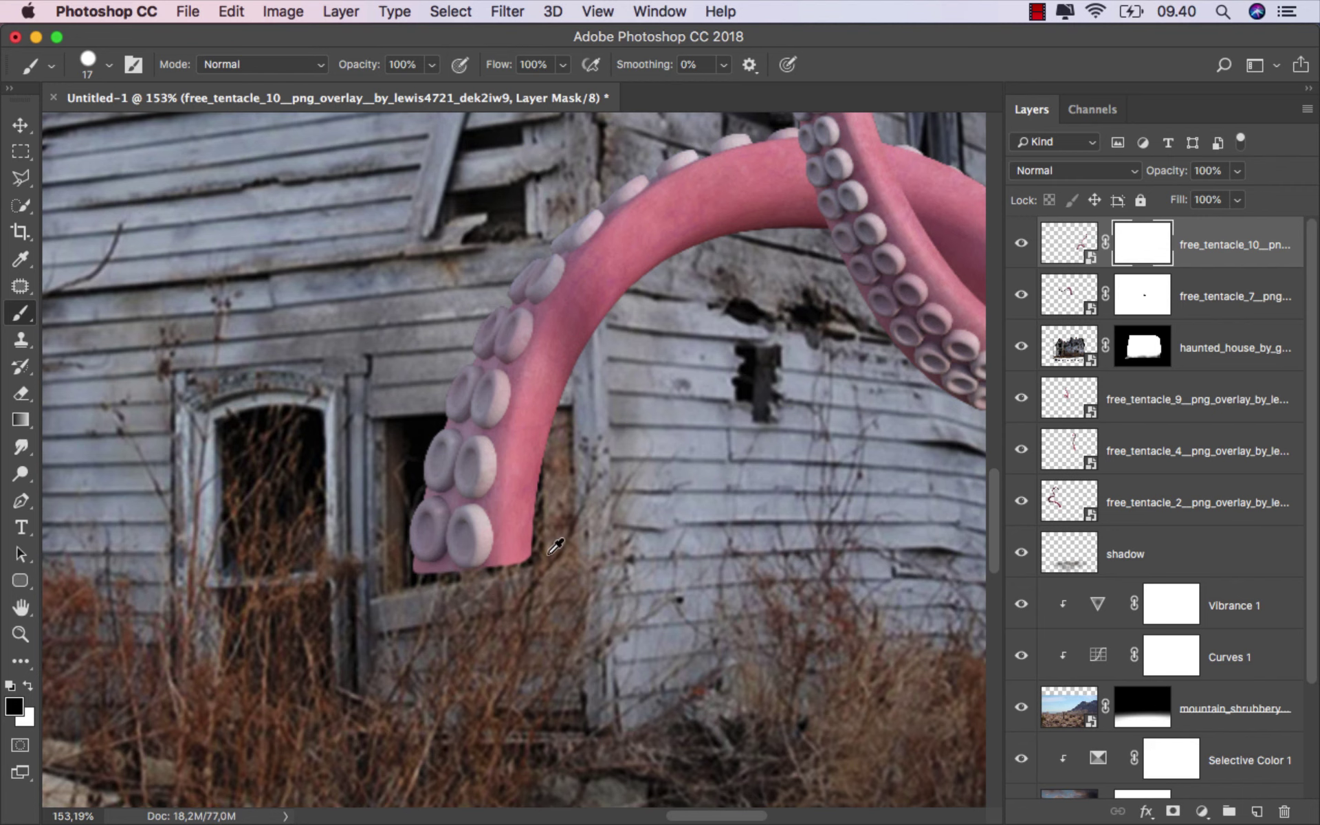
Step: Paint white on the mask to restore more of the tentacle's bottom edge
scroll(556, 546, "down", 5)
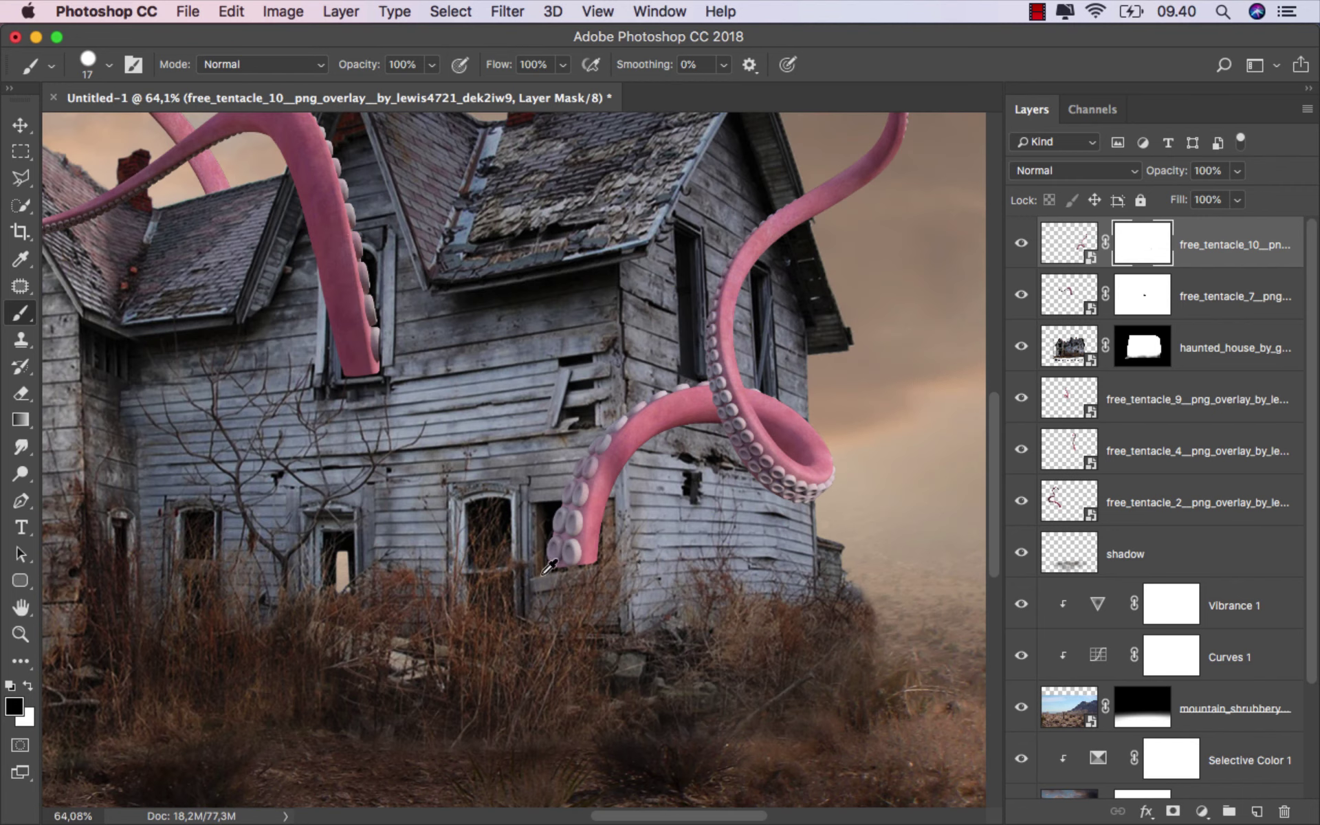
scroll(550, 566, "up", 3)
scroll(550, 565, "up", 3)
left_click(29, 686)
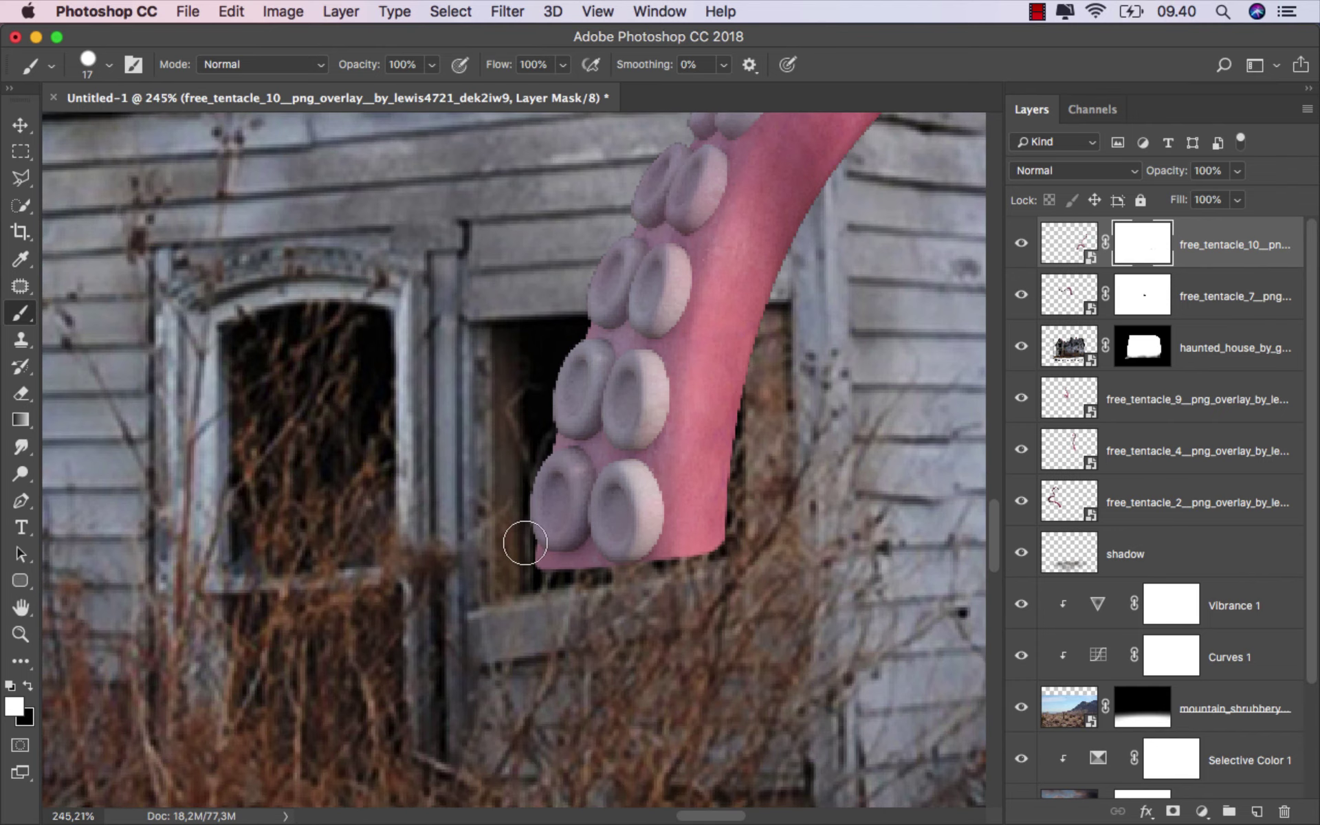
mouse_move(524, 543)
left_mouse_down()
mouse_move(550, 578)
mouse_move(705, 540)
left_mouse_up()
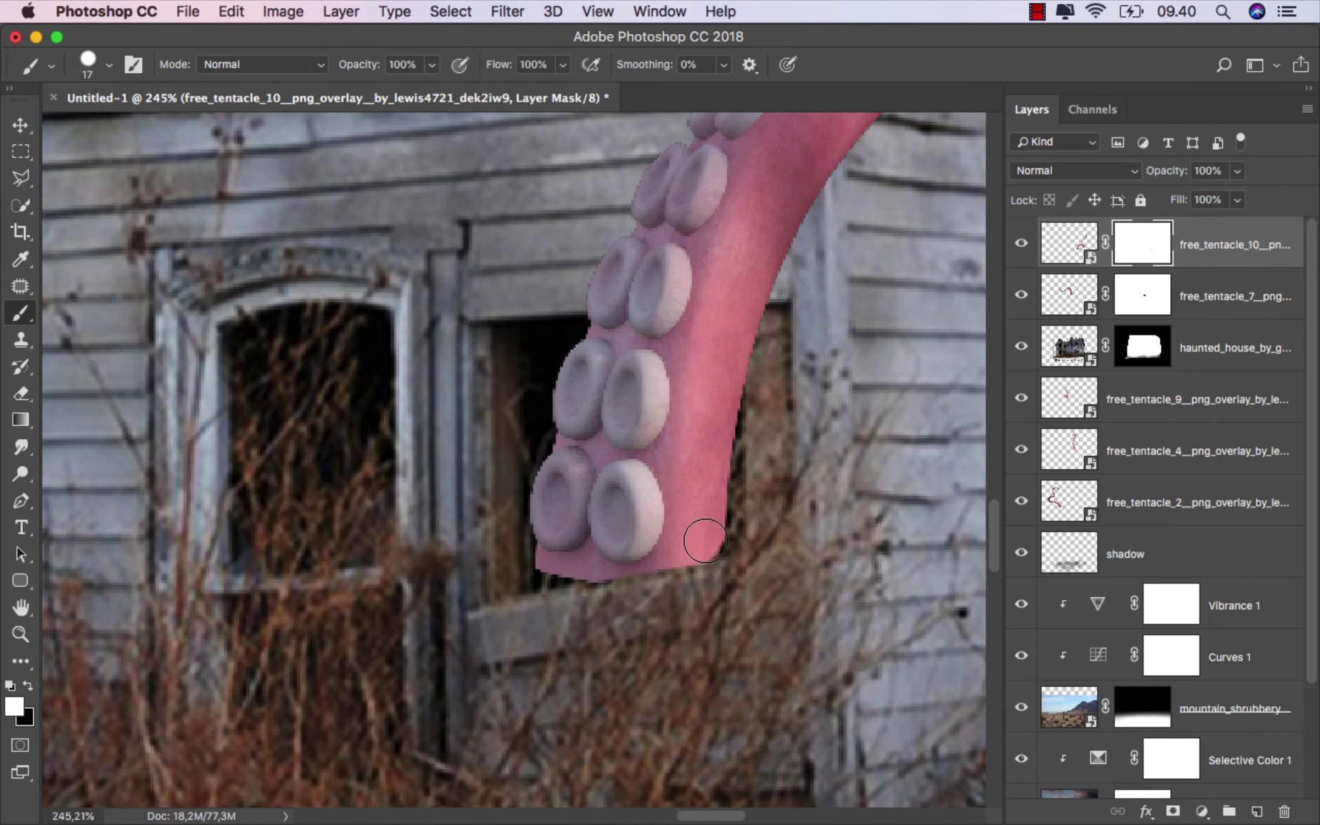
scroll(628, 557, "up", 1)
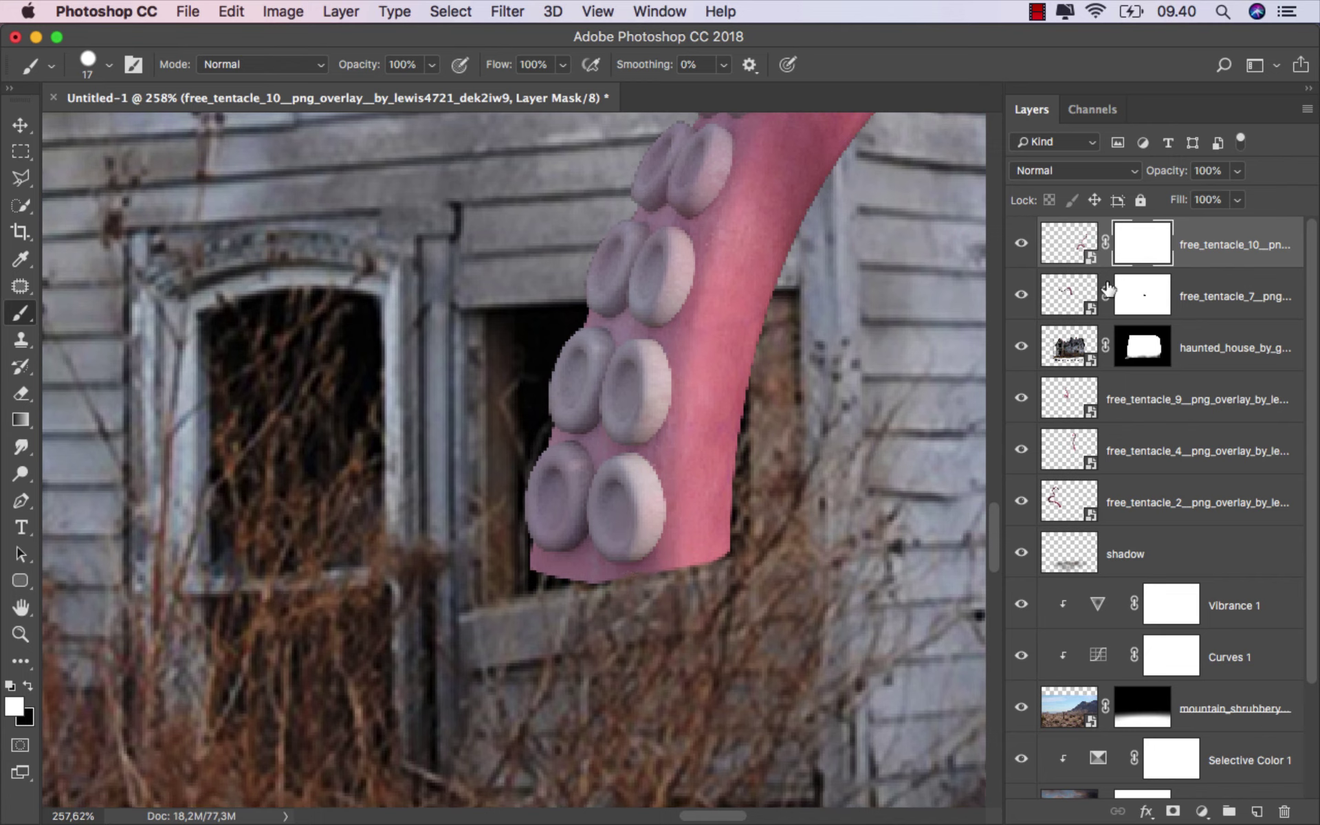
Step: Nudge the tentacle about 30 px lower, then mask its bottom in black behind the window sill
left_click(1069, 242)
key("v")
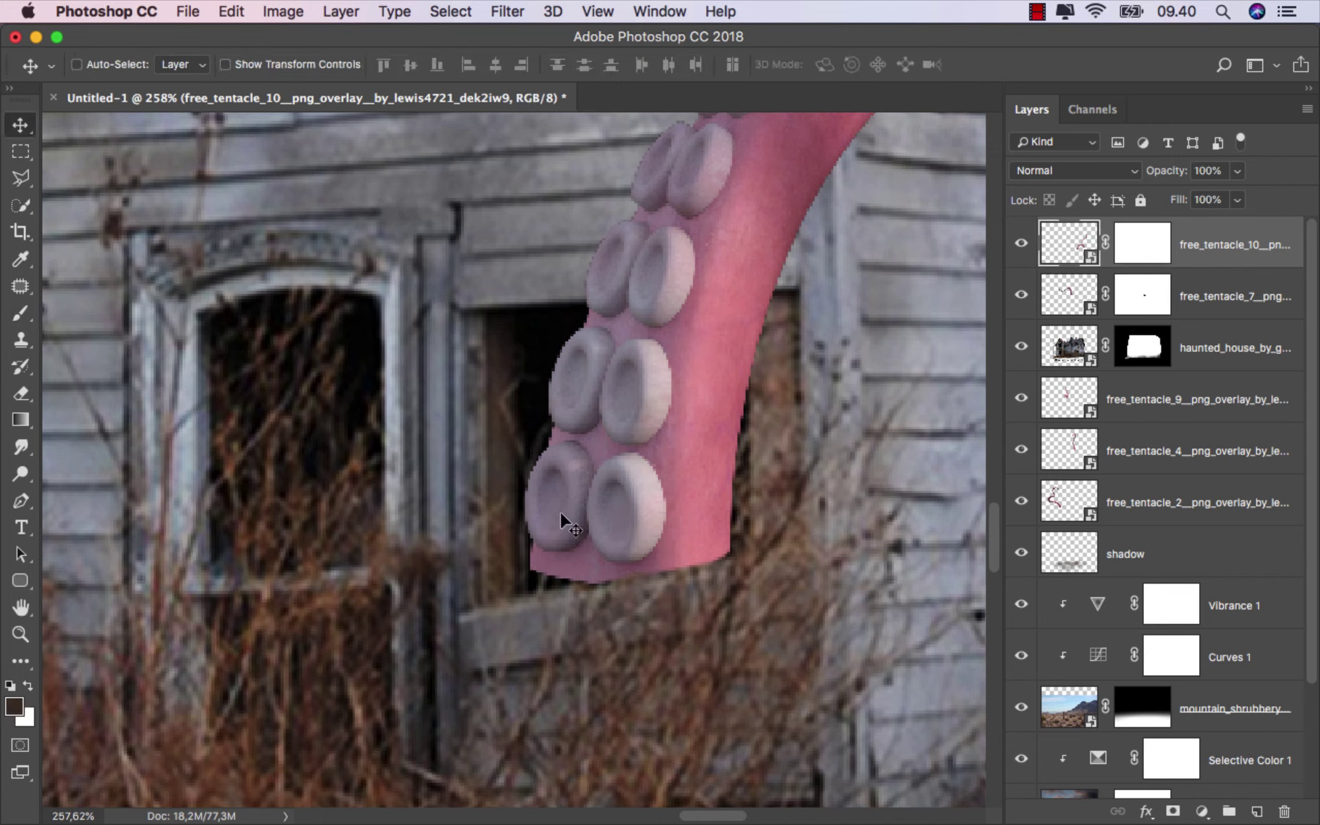
left_click_drag(561, 514, 561, 535)
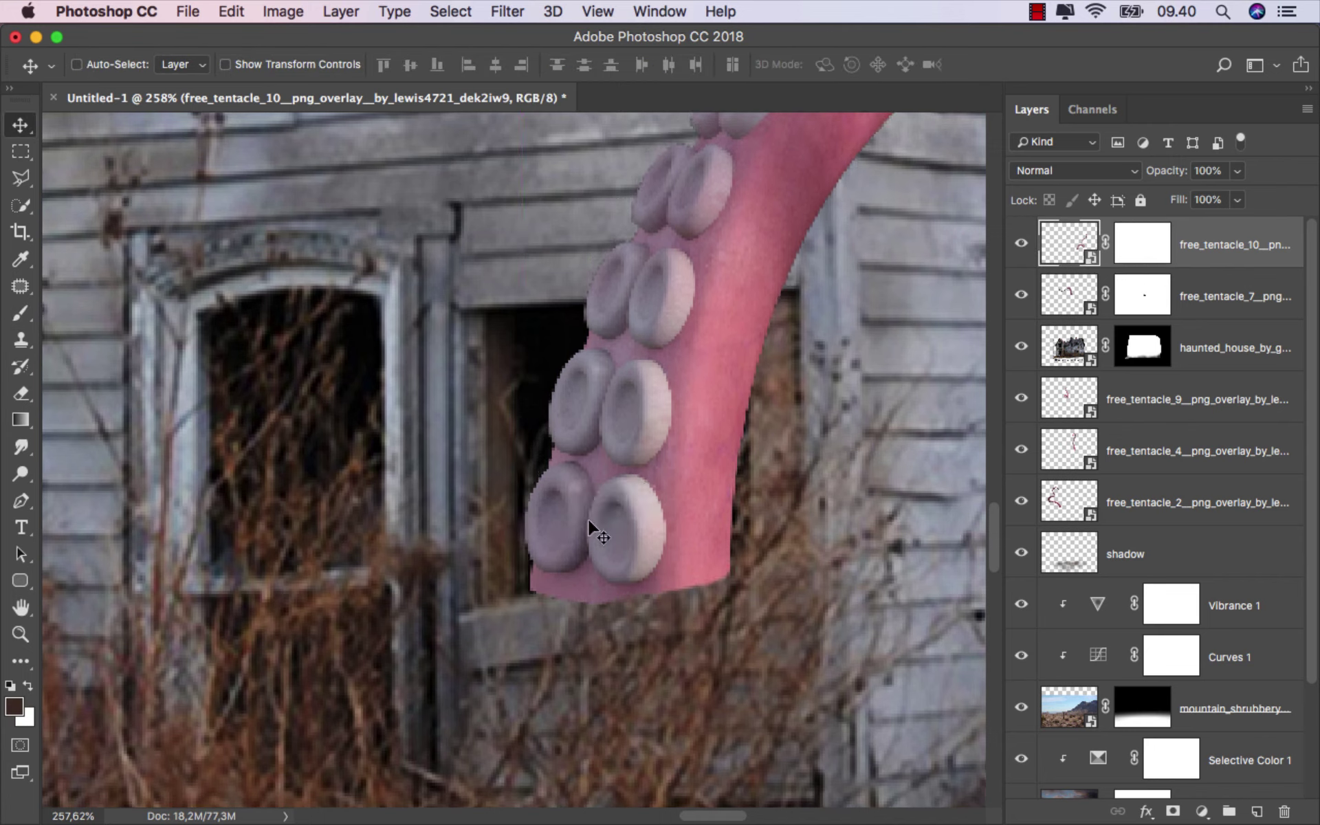
left_click(1143, 244)
key("d")
key("b")
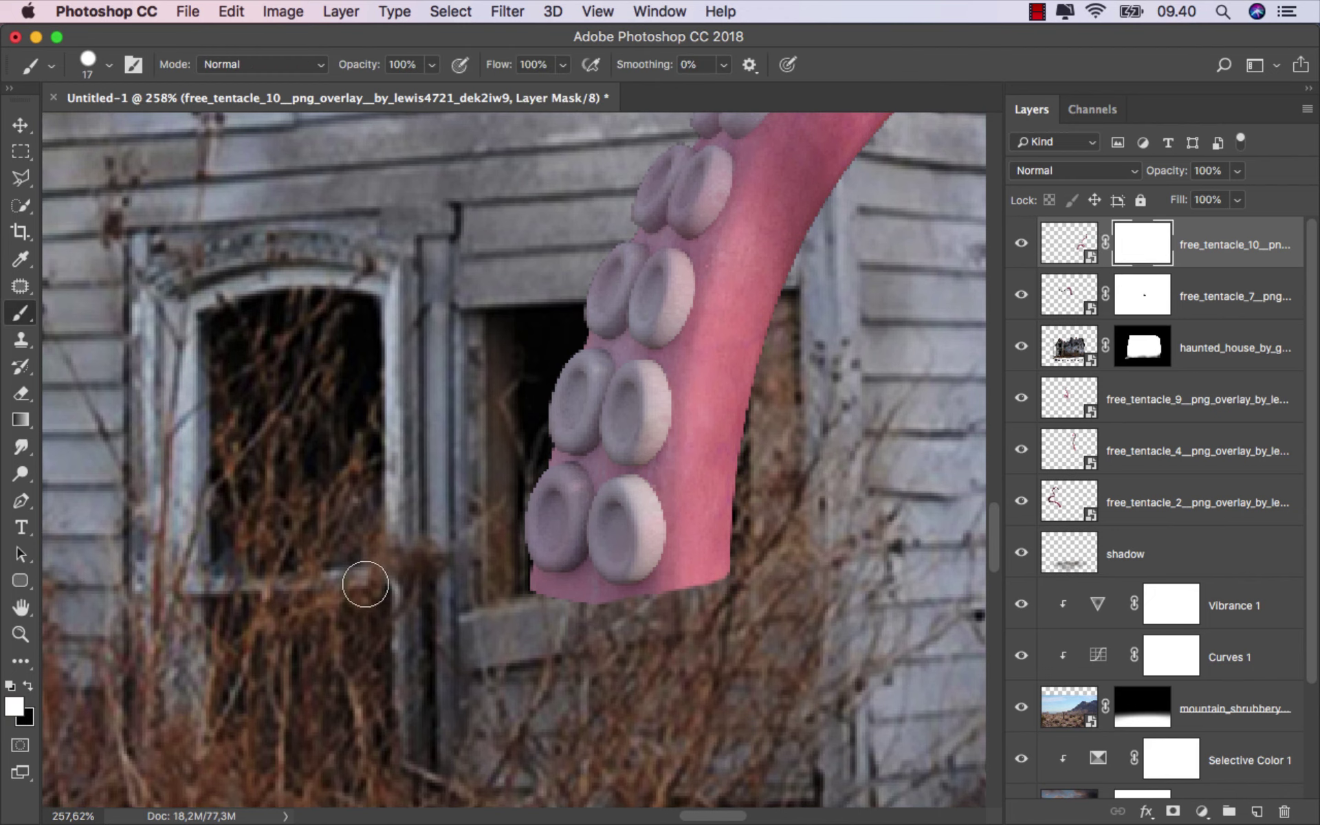
scroll(722, 610, "up", 1)
key("x")
mouse_move(743, 574)
left_mouse_down()
mouse_move(518, 613)
mouse_move(751, 572)
left_mouse_up()
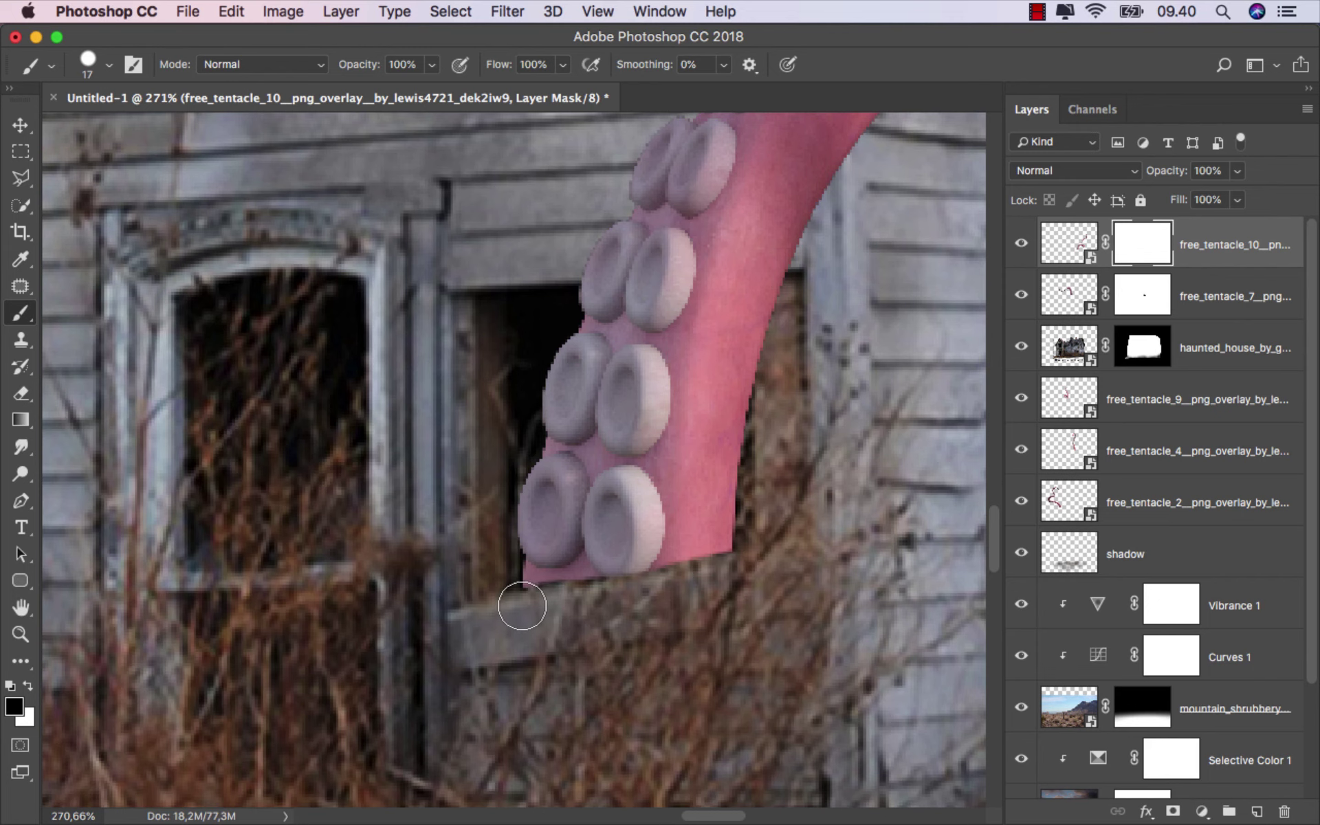
scroll(411, 630, "down", 1)
scroll(411, 630, "down", 5)
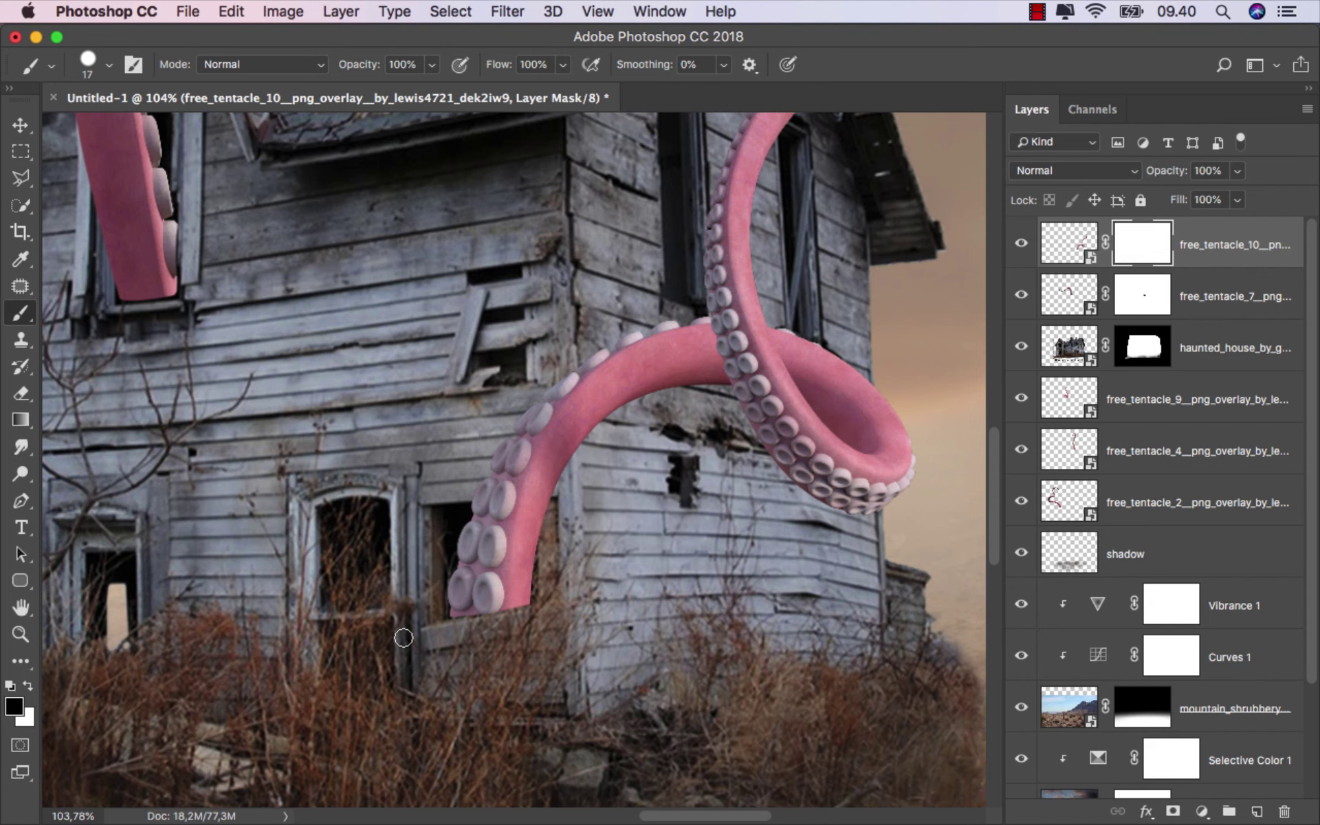
scroll(403, 637, "down", 4)
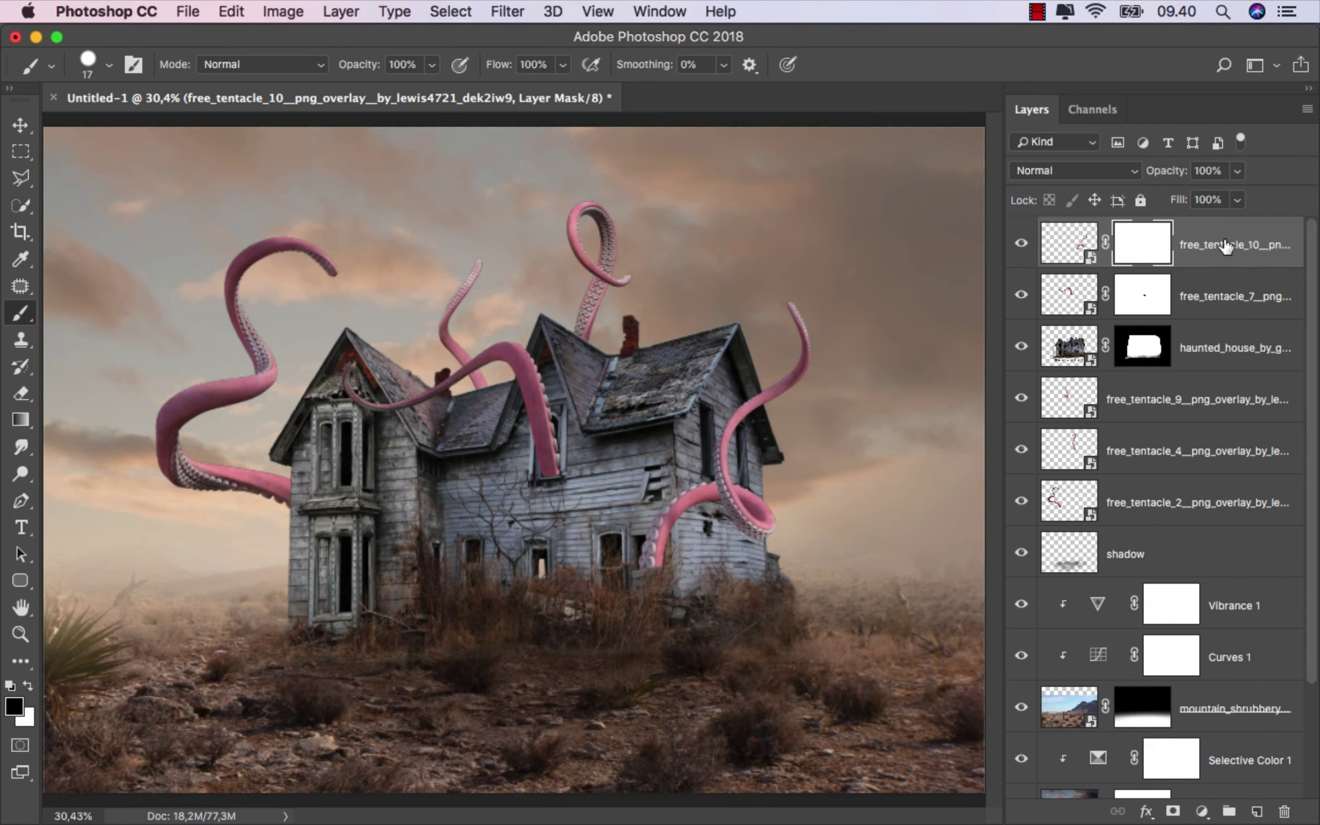
Step: Group the ninth, fourth and second tentacle layers into a red-labelled group named 'tentacle'
left_click(1225, 246)
key("v")
left_click(1169, 402)
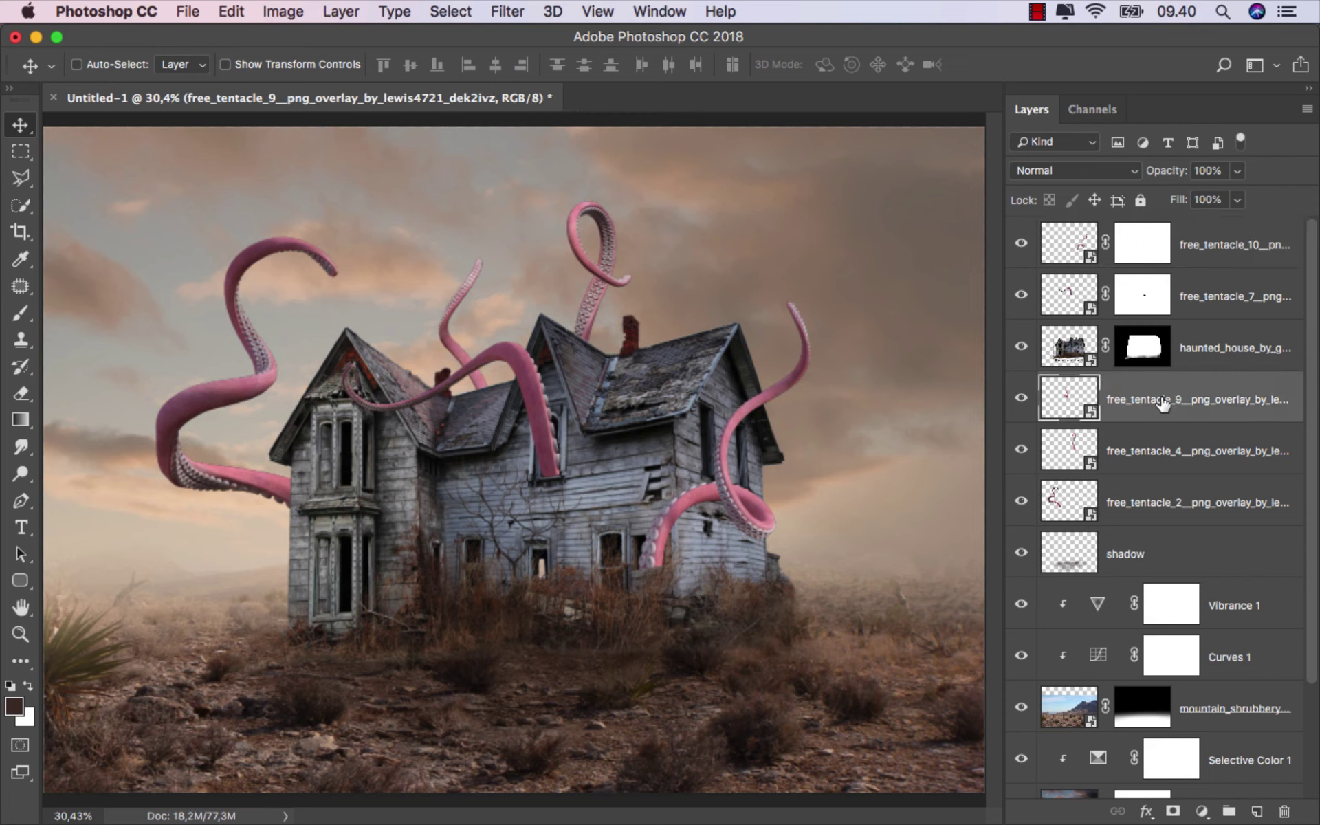
left_click(1160, 503, "shift")
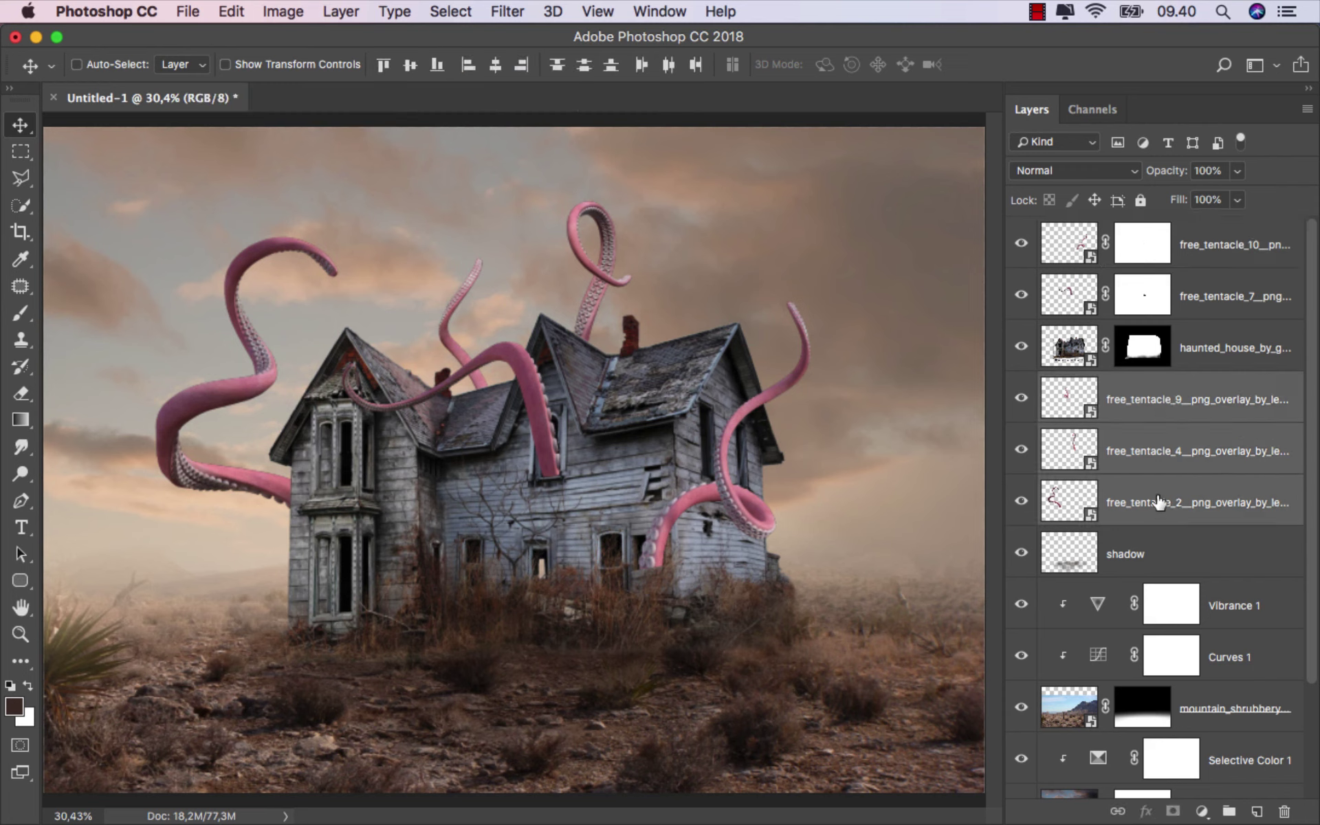
right_click(1174, 397)
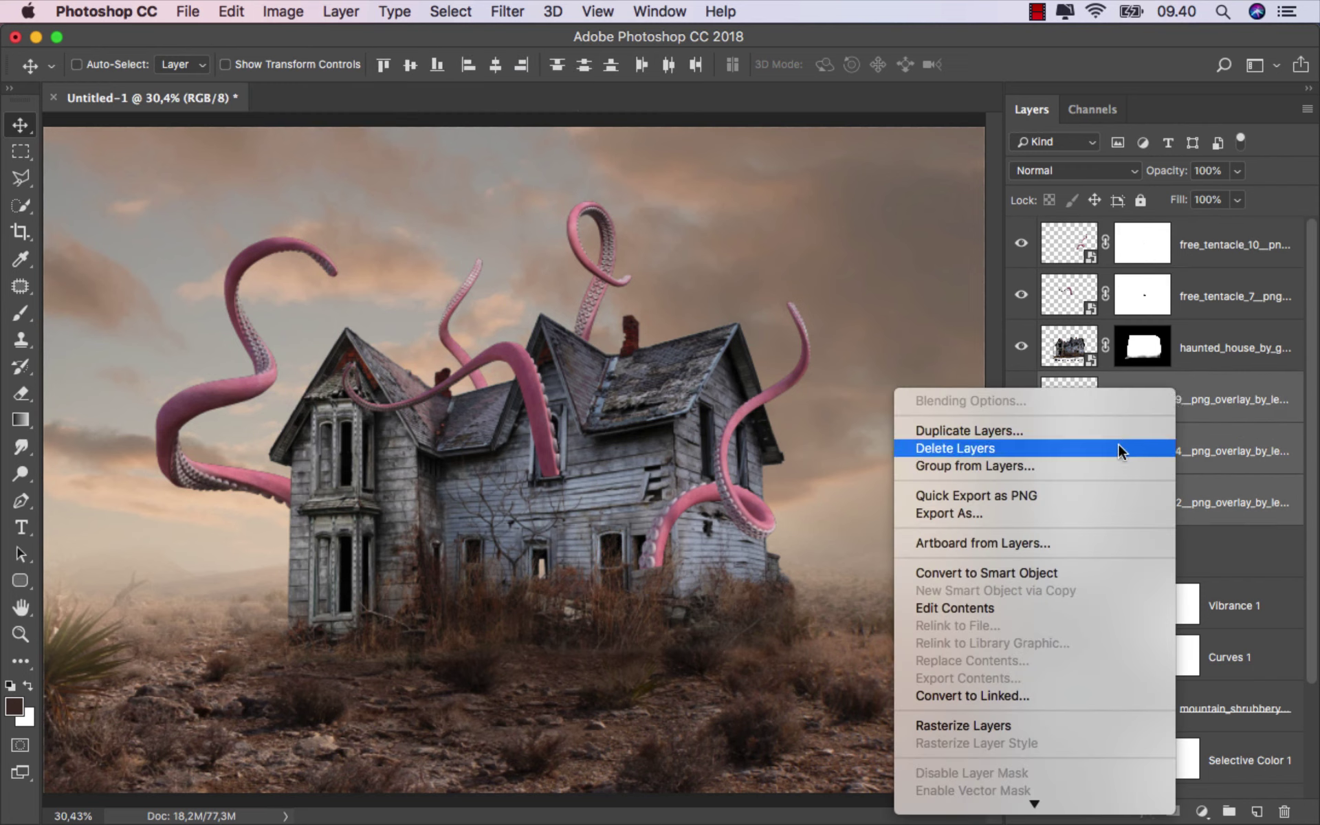
left_click(1070, 468)
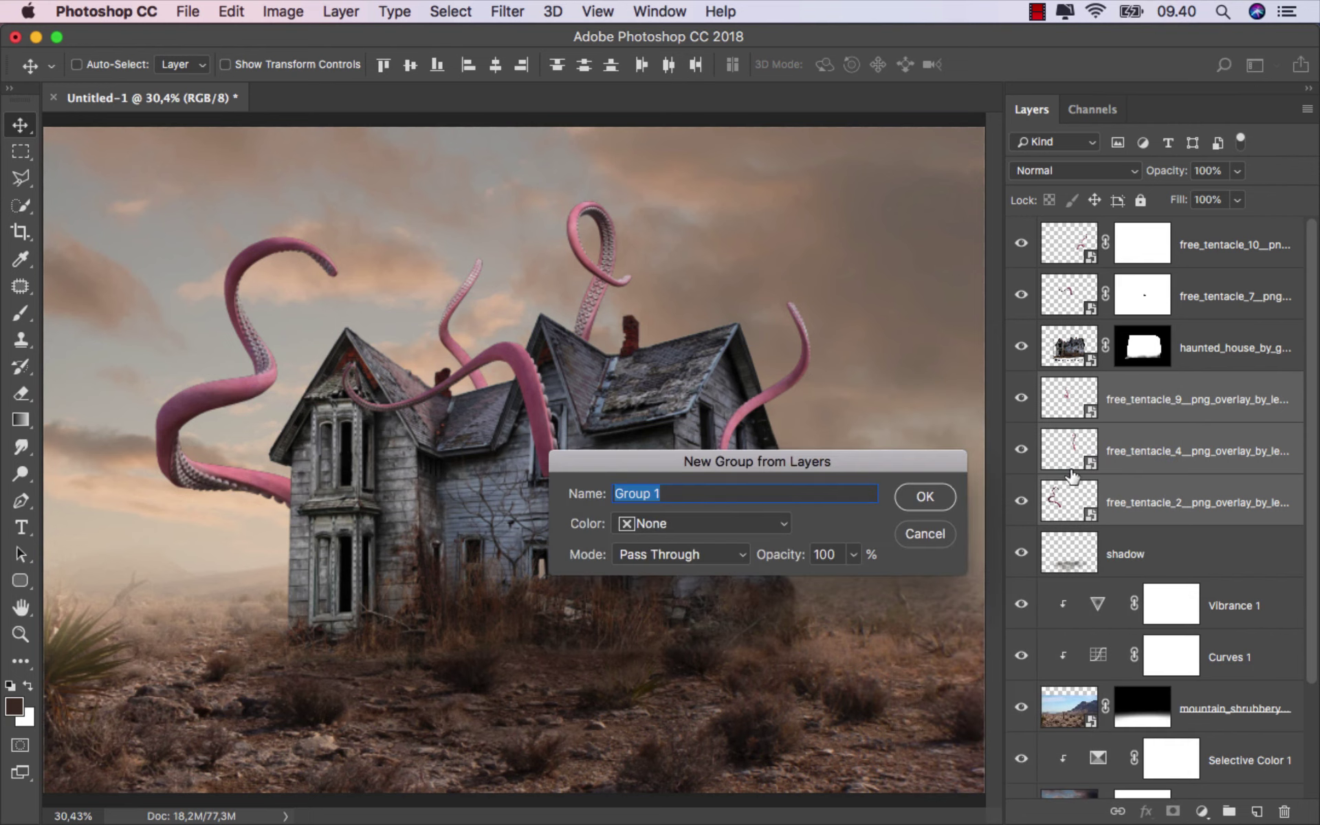
type("tentacle")
left_click(709, 528)
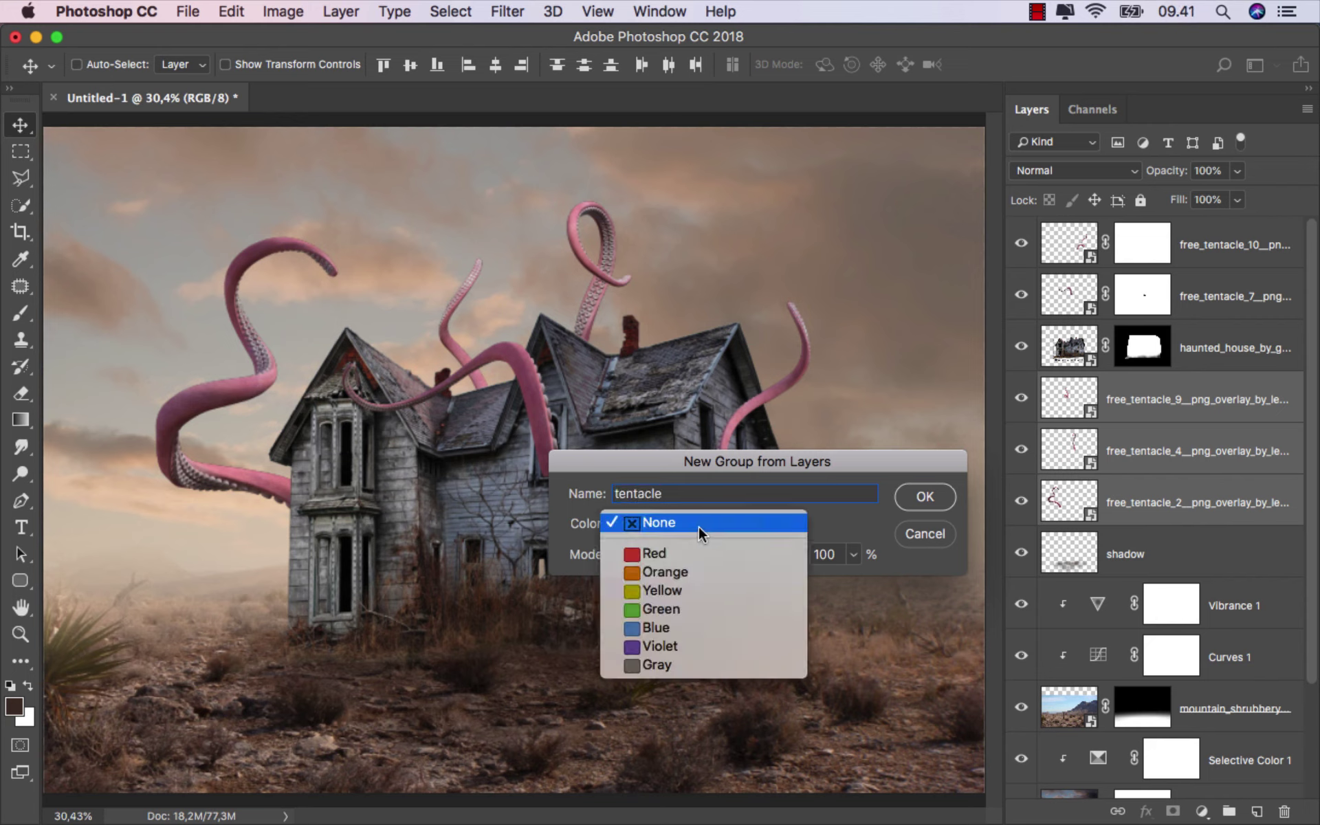
left_click(672, 550)
left_click(928, 496)
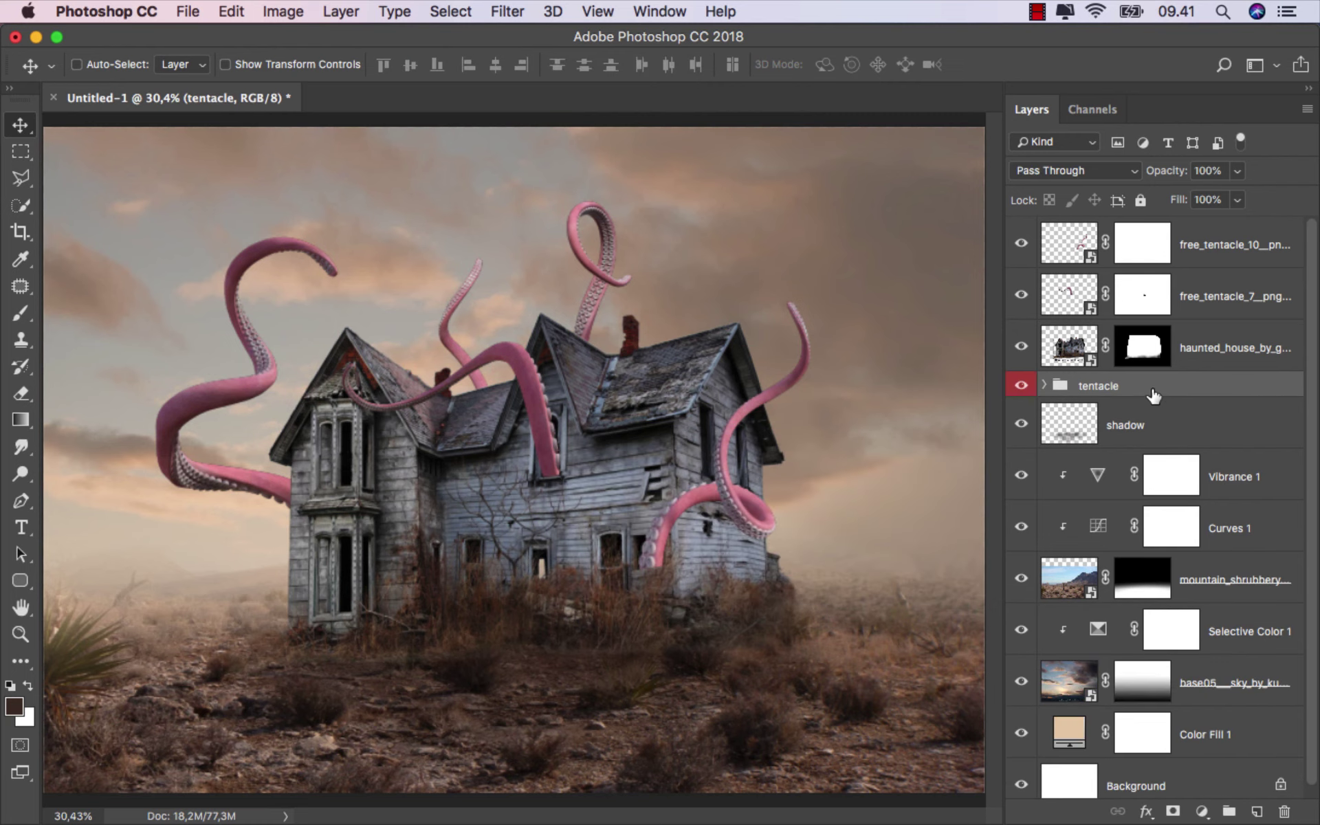
left_click(1203, 811)
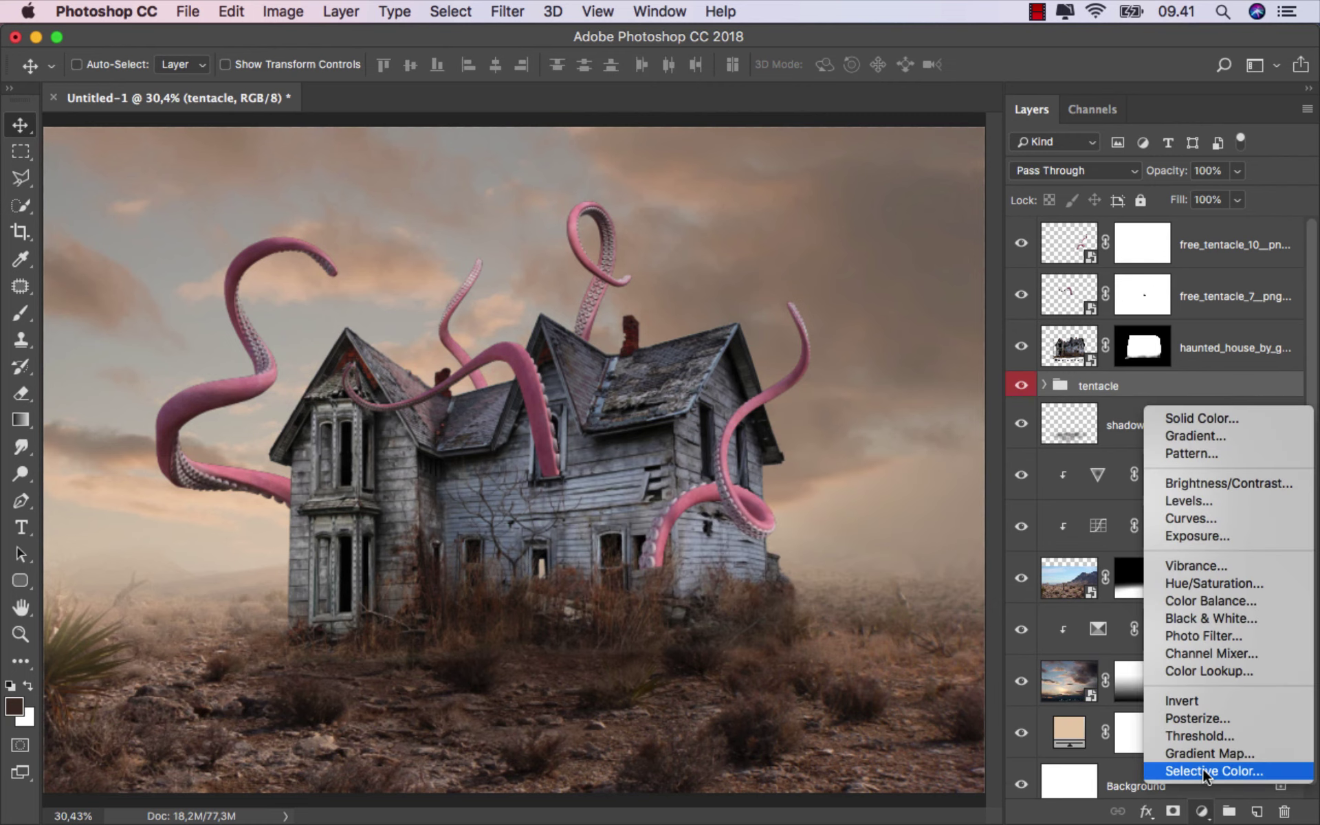
Step: Add a Selective Color adjustment clipped to the tentacle group and darken its Reds with full black
left_click(1205, 777)
left_click(855, 625)
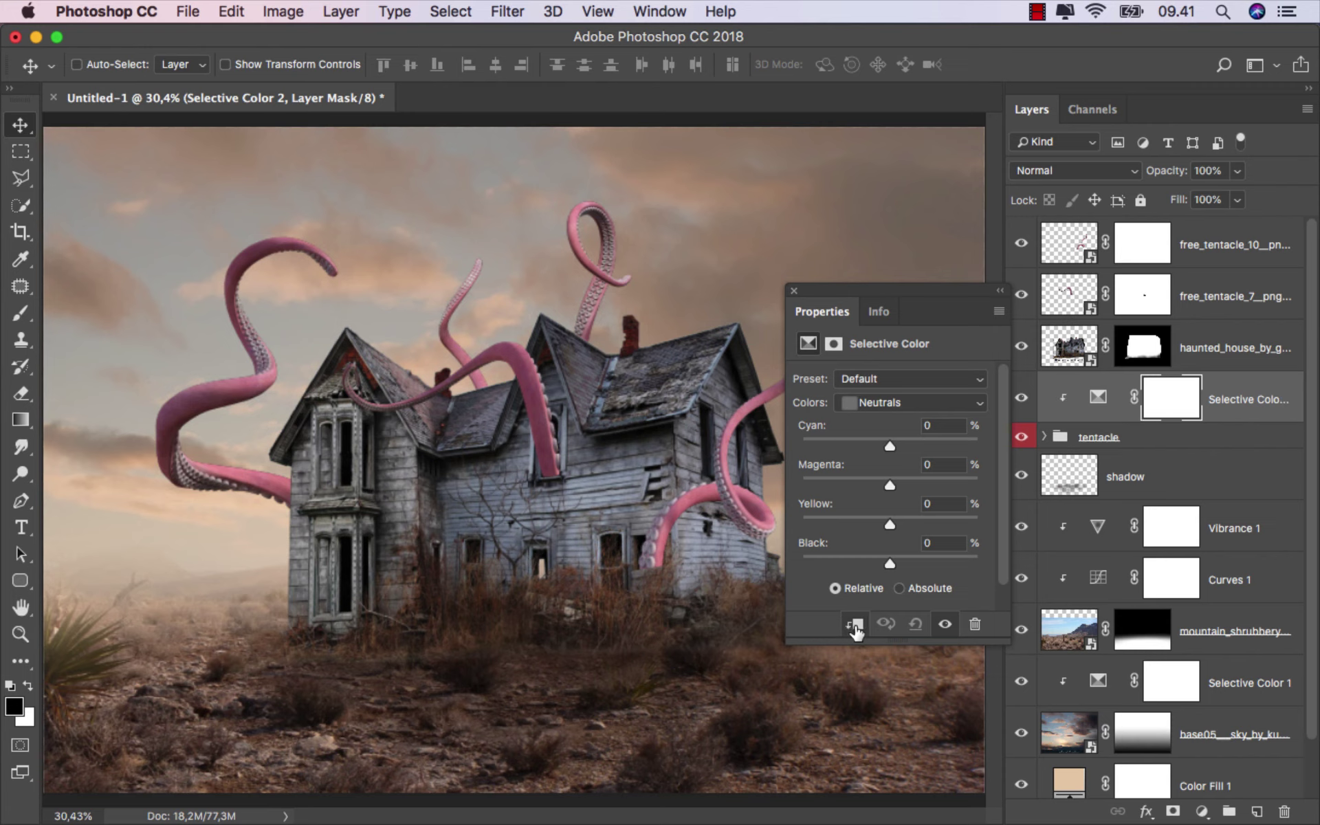
left_click(894, 402)
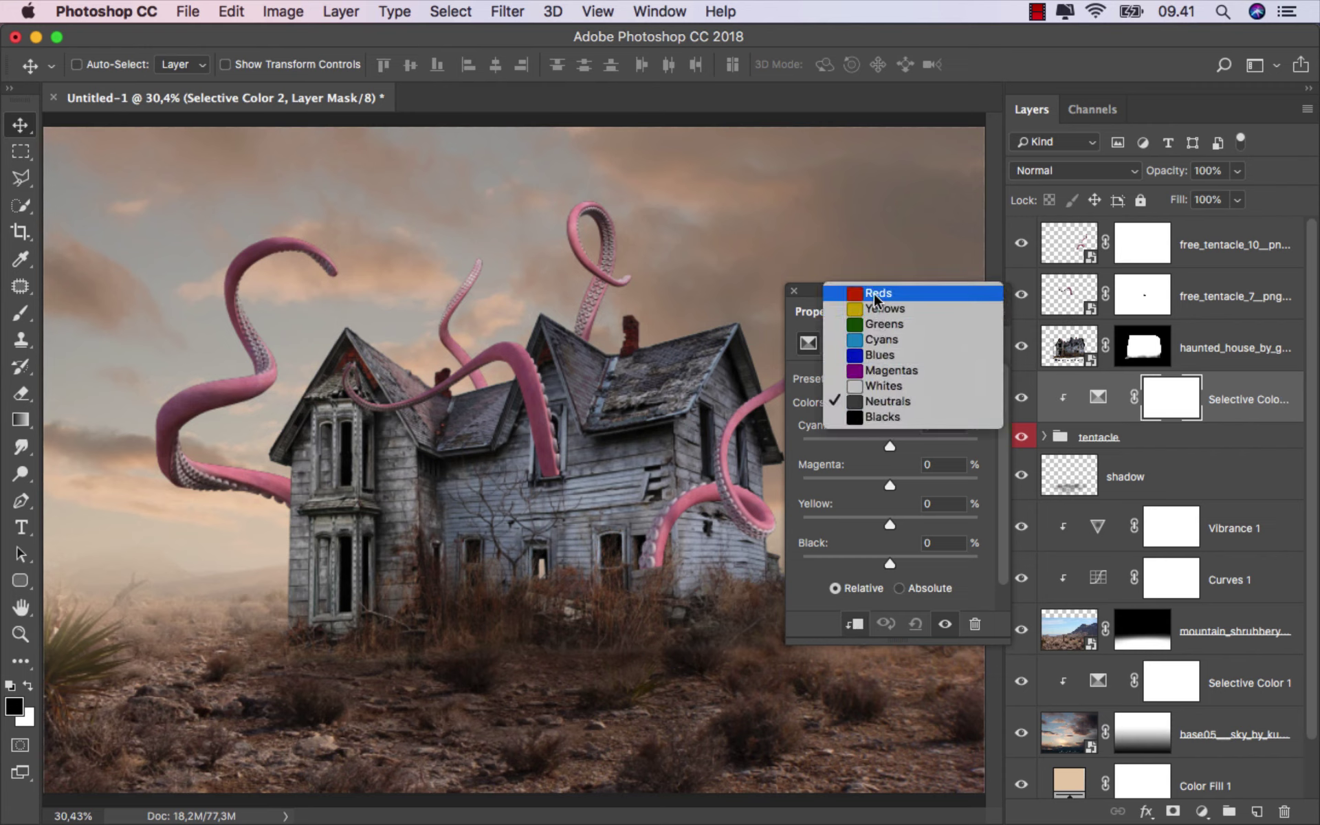
left_click(874, 294)
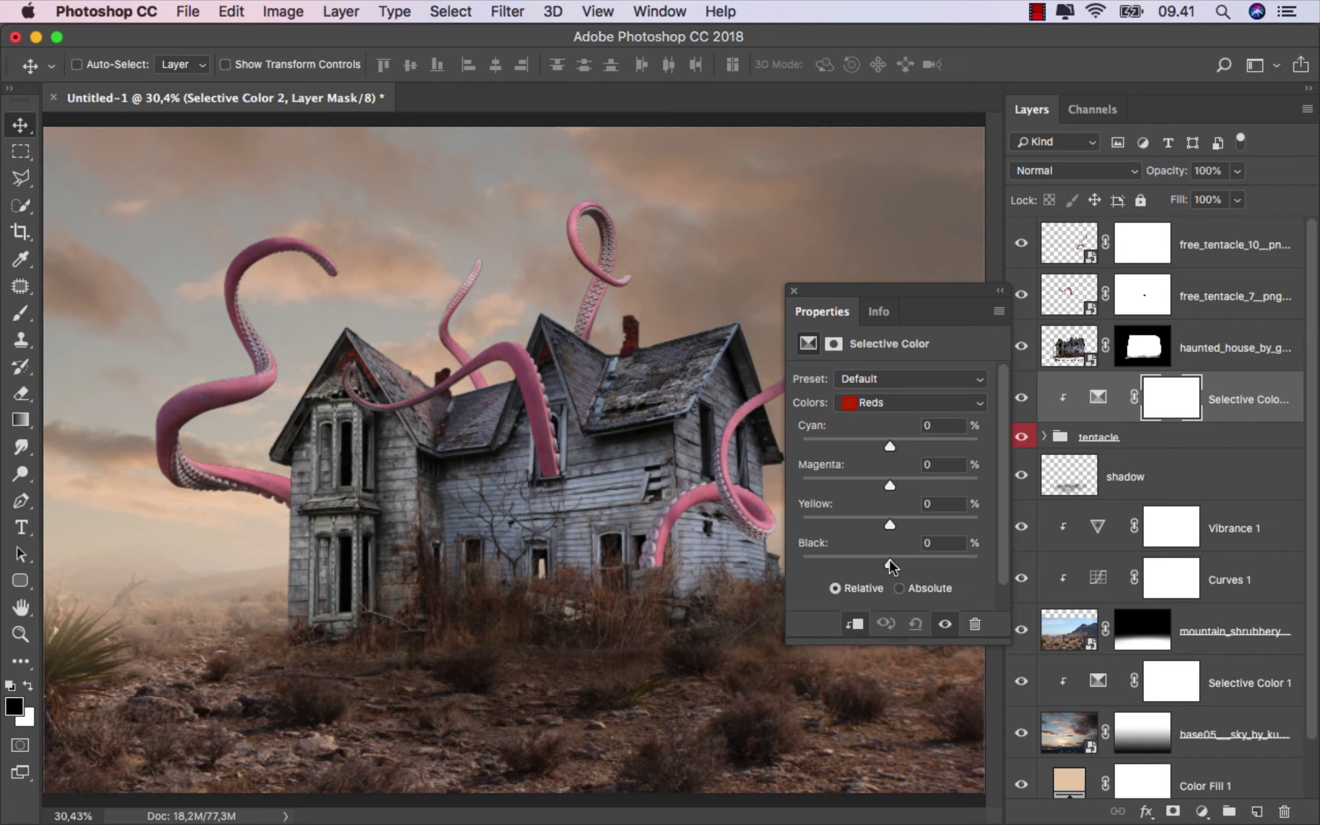
left_click_drag(889, 559, 982, 555)
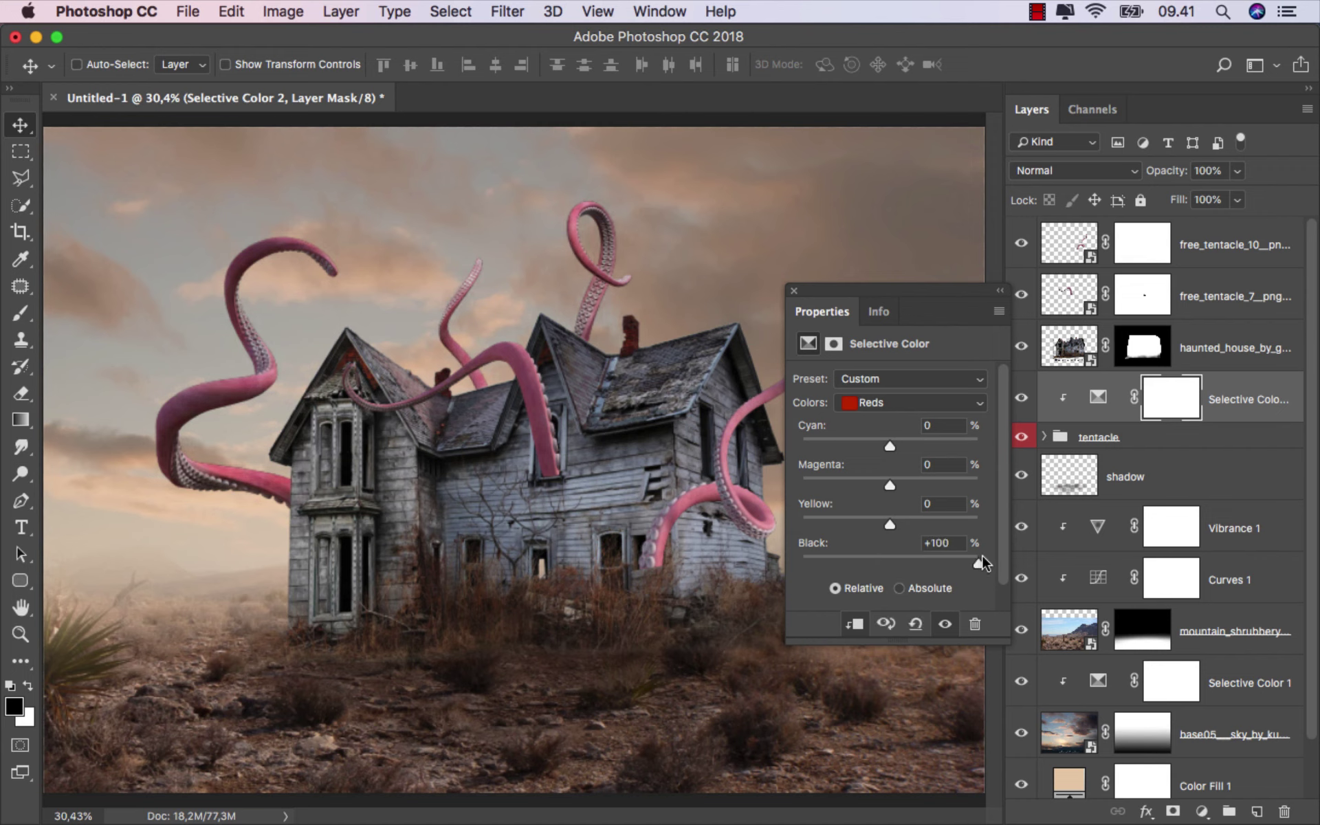
Step: Shift the Neutrals to Cyan +37, Magenta +34, Yellow +34 and close the adjustment properties
left_click(882, 400)
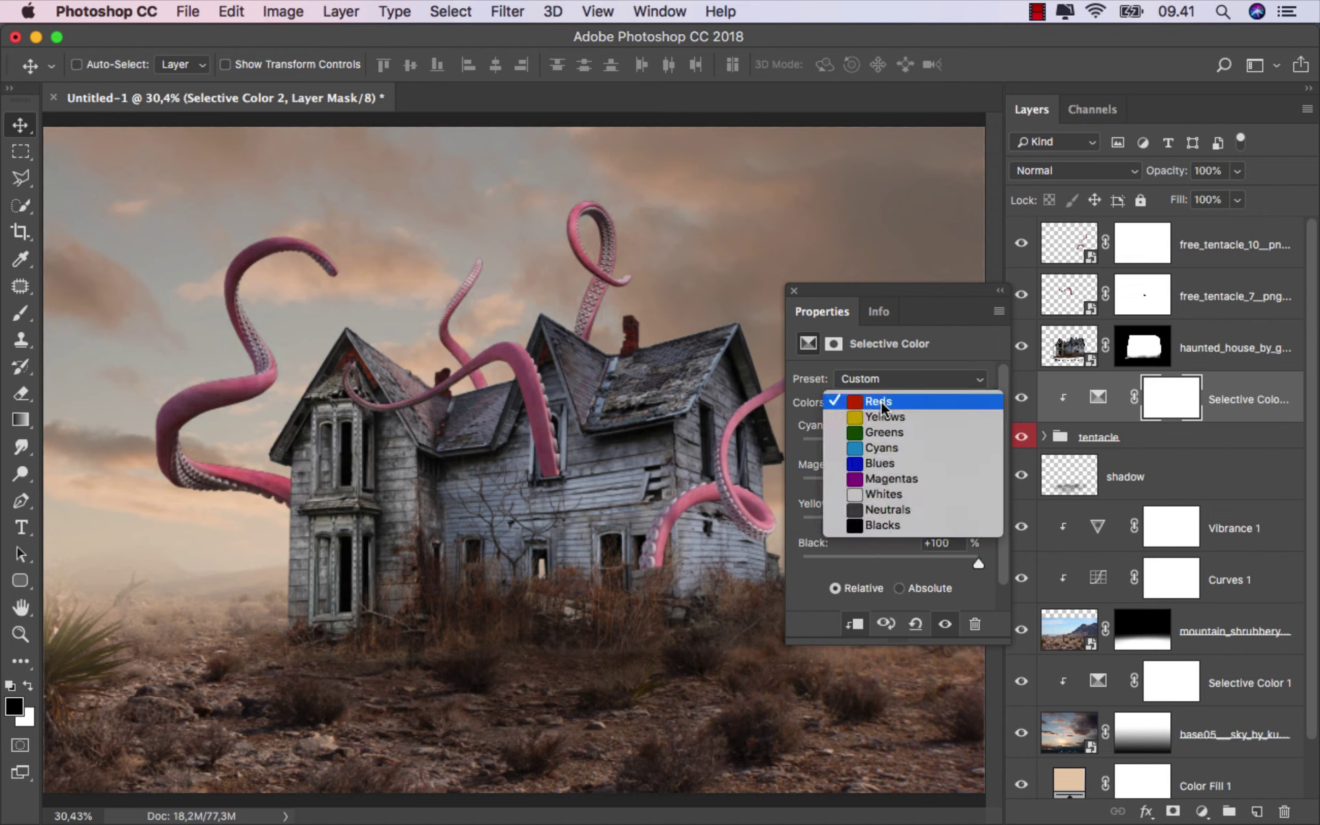
left_click(885, 511)
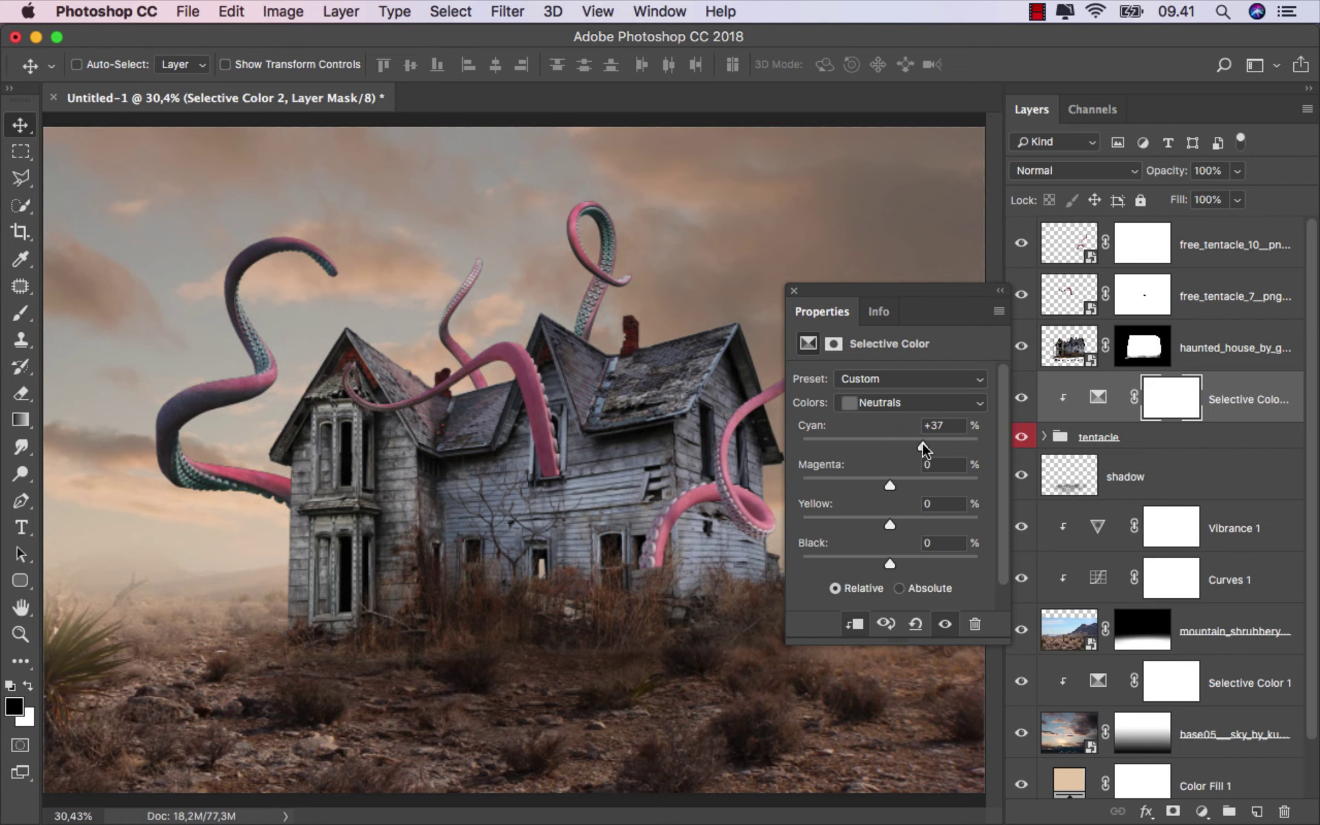
left_click_drag(890, 485, 907, 485)
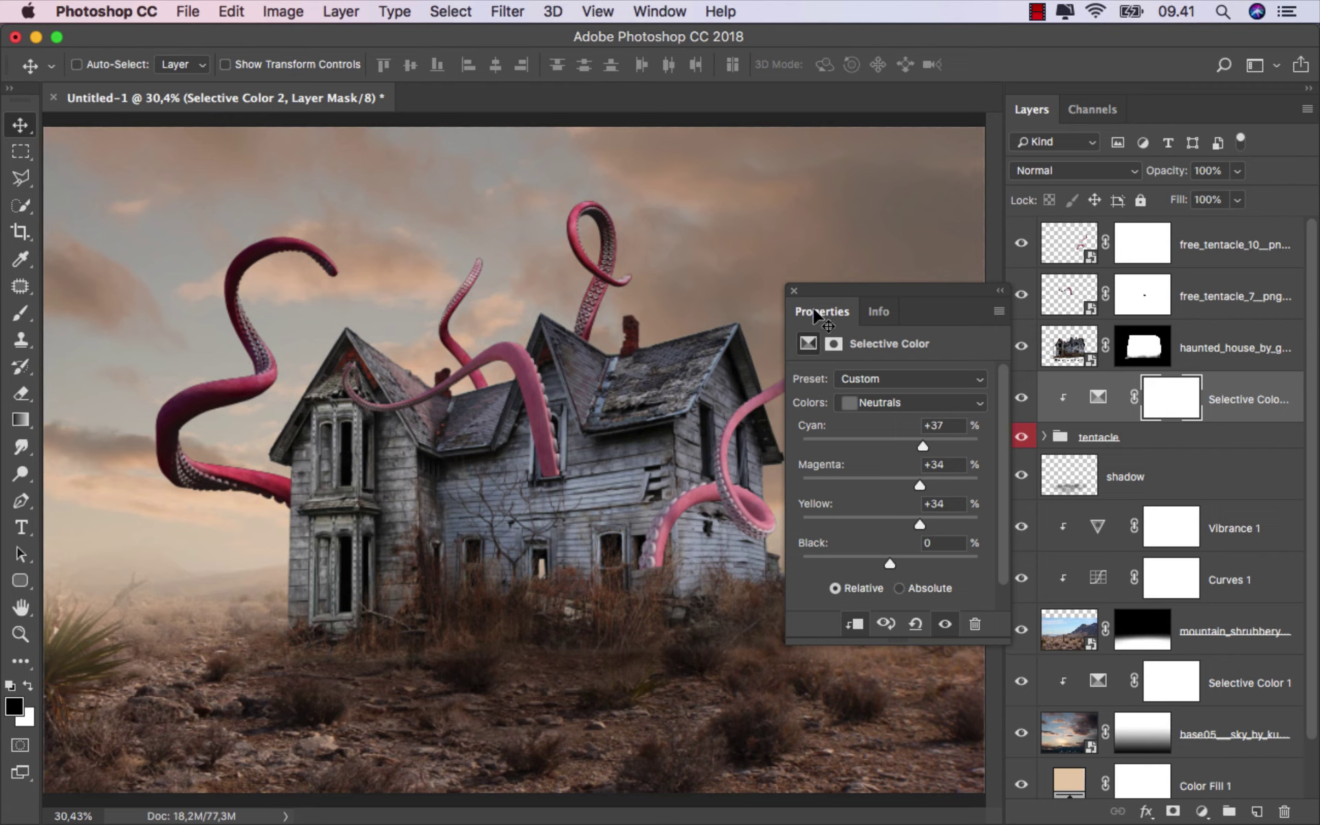
left_click_drag(821, 313, 1070, 413)
left_click(1020, 399)
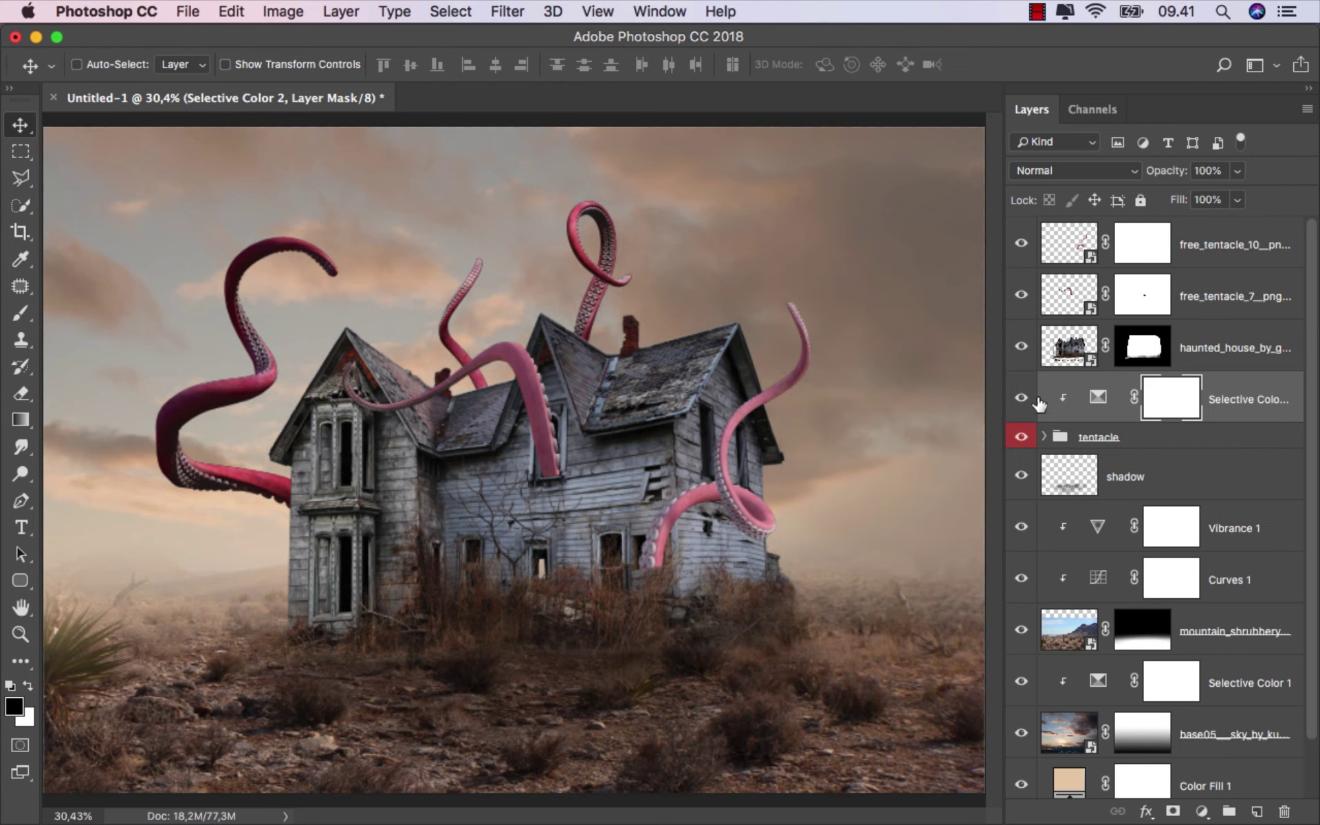
left_click(1253, 400)
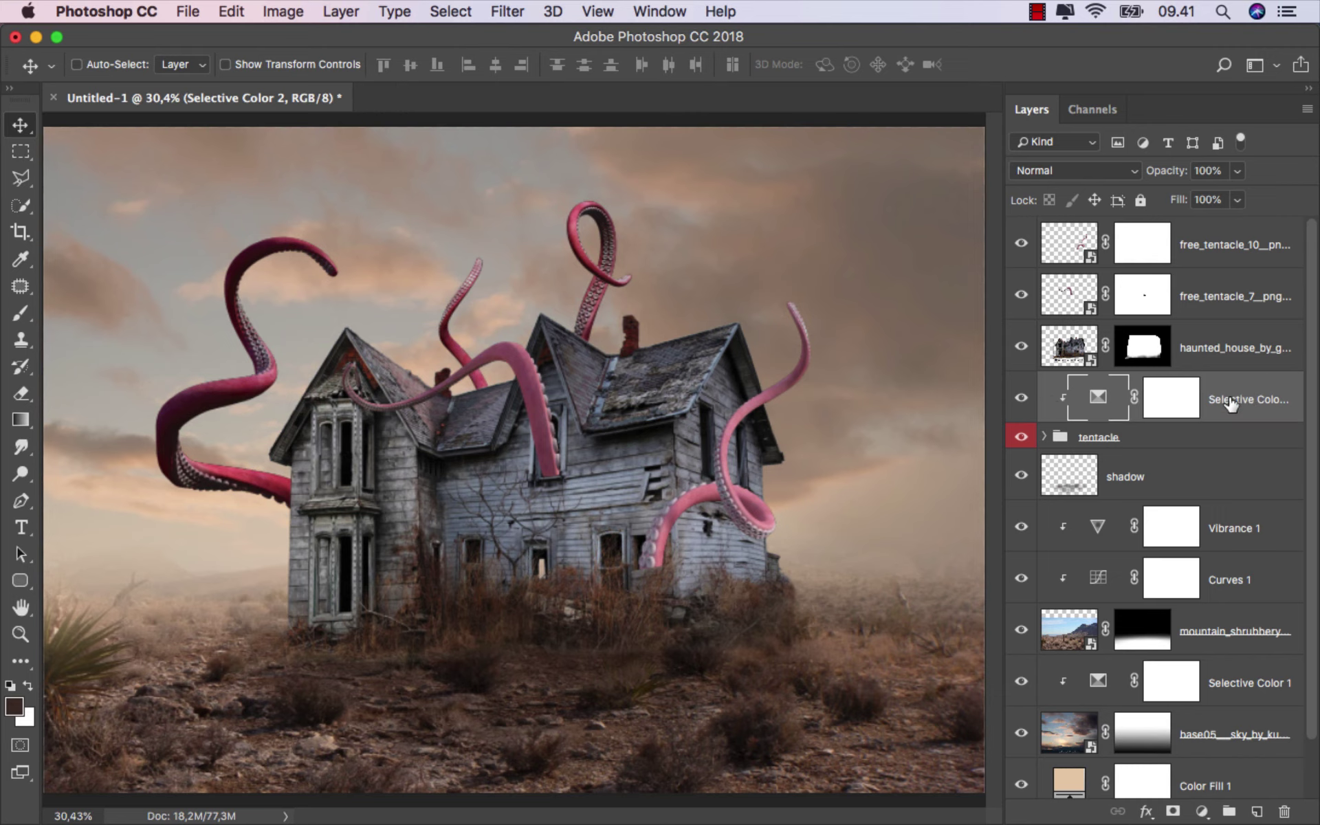
Step: Duplicate Selective Color 2 and clip the copy to the free_tentacle_7 layer
left_click_drag(1003, 394, 994, 394)
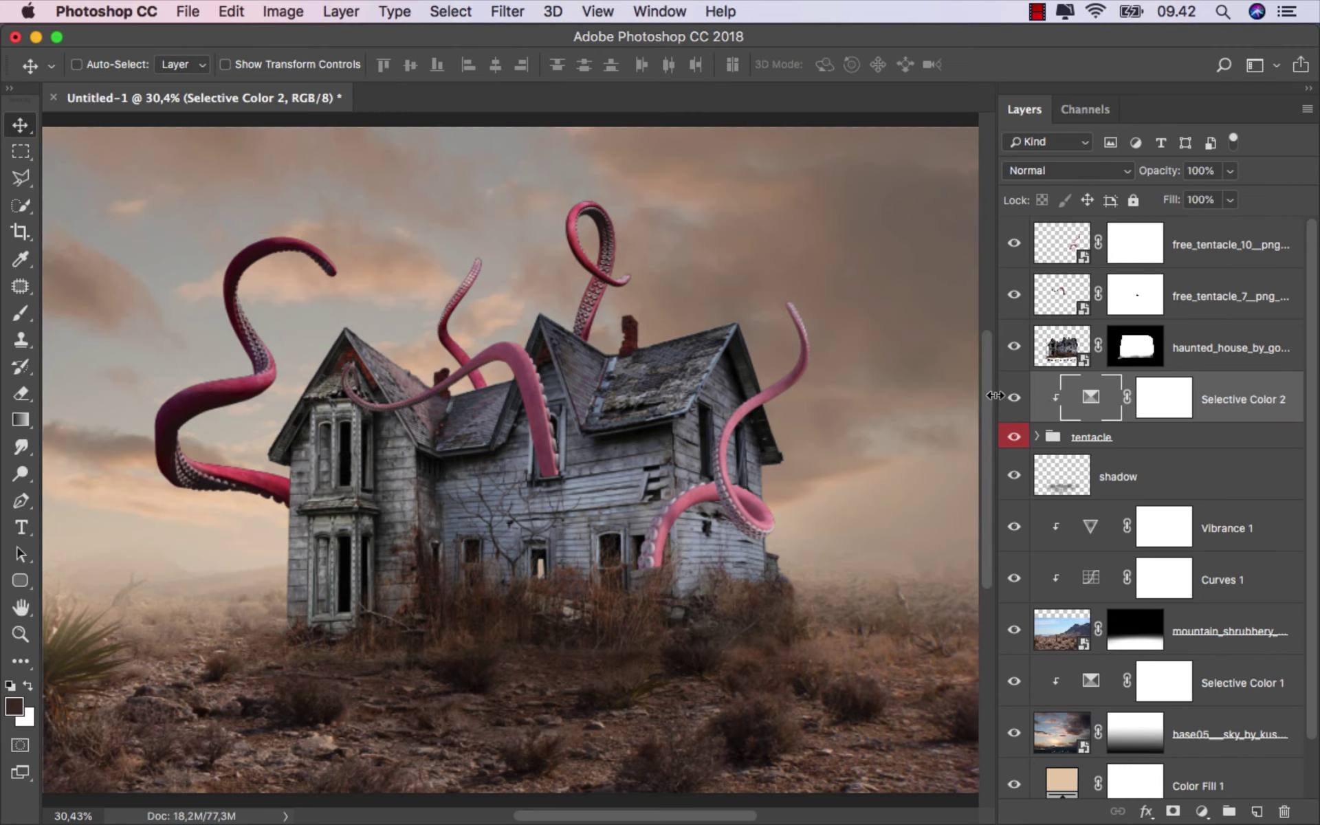
left_click_drag(1221, 393, 1257, 815)
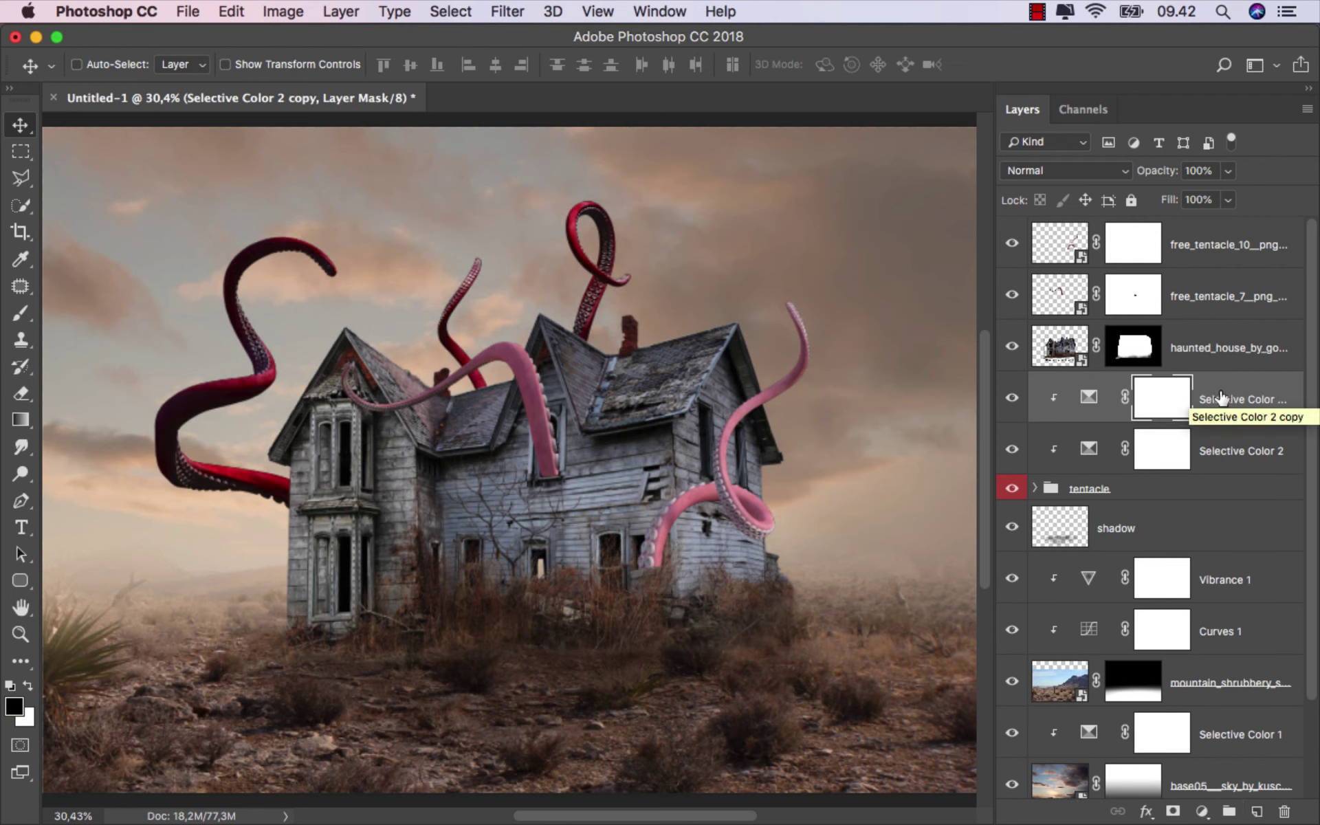
left_click_drag(1221, 399, 1212, 289)
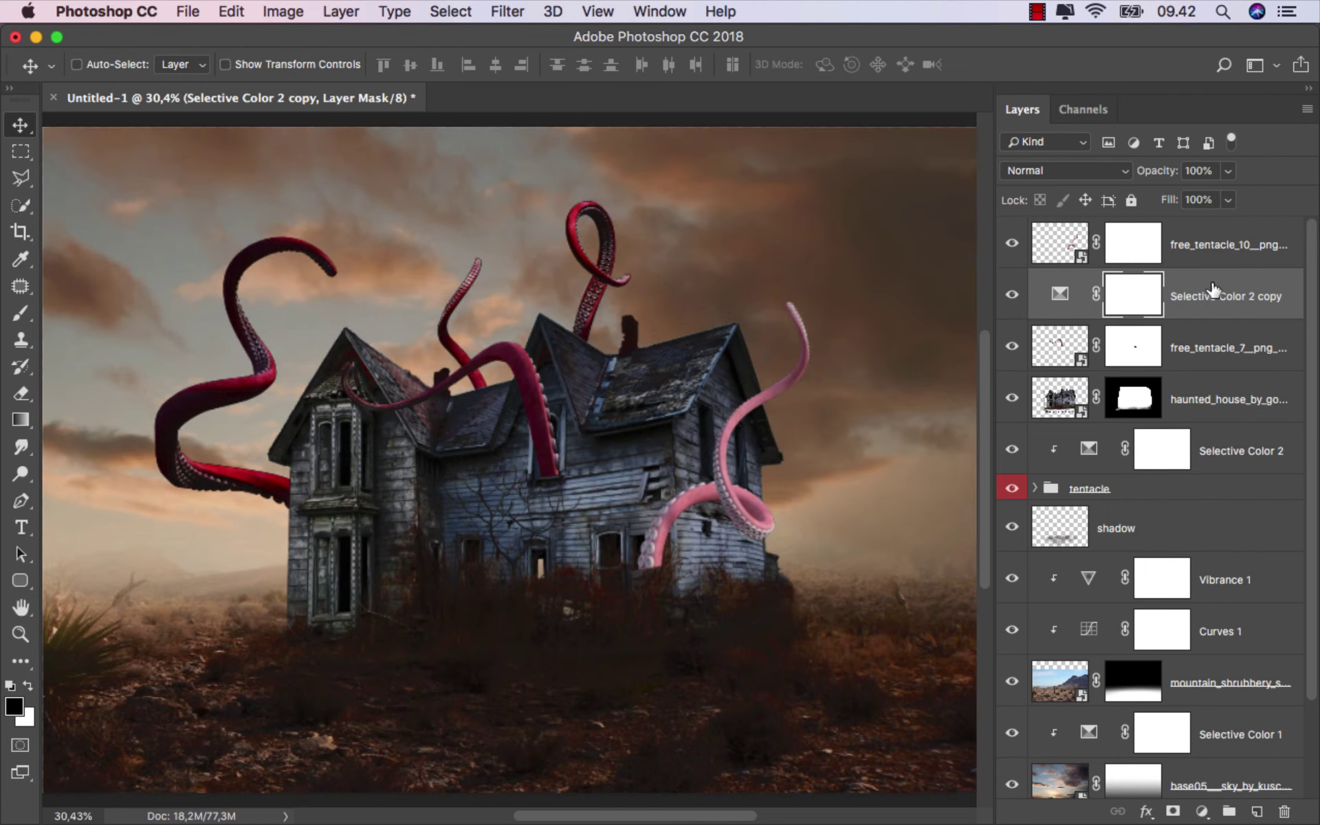
right_click(1200, 296)
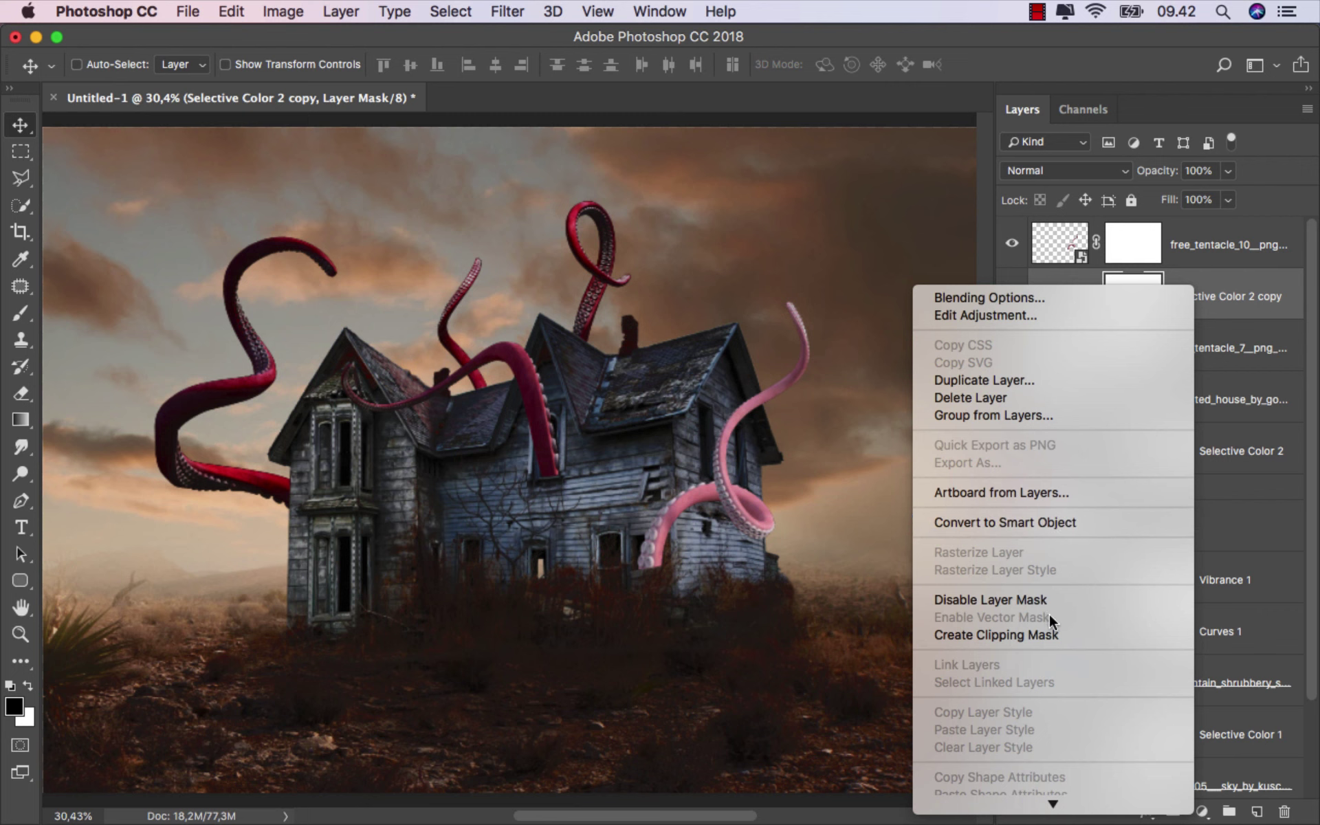
left_click(1048, 634)
left_click(1012, 294)
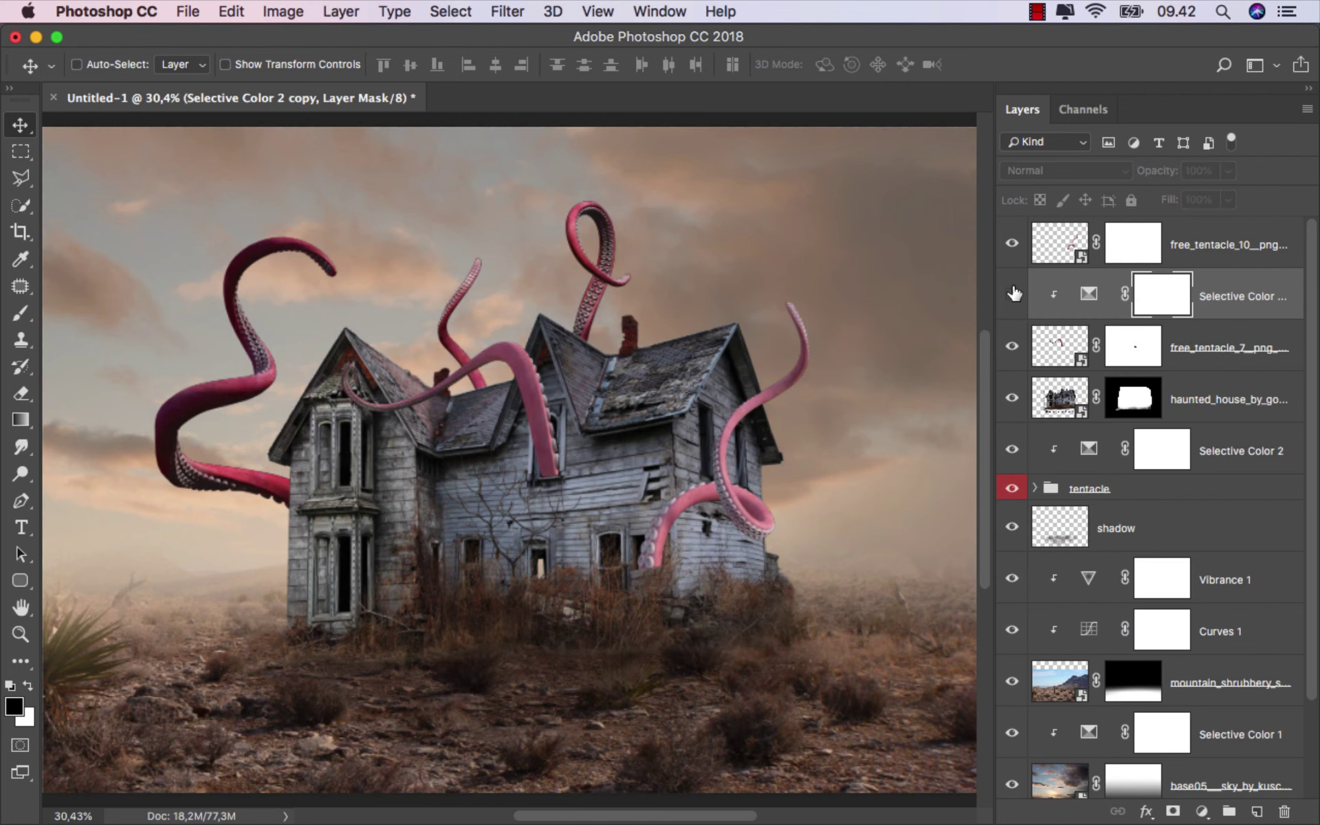
Step: Duplicate the adjustment again and clip it to the top free_tentacle_10 layer
left_click_drag(1228, 298, 1258, 815)
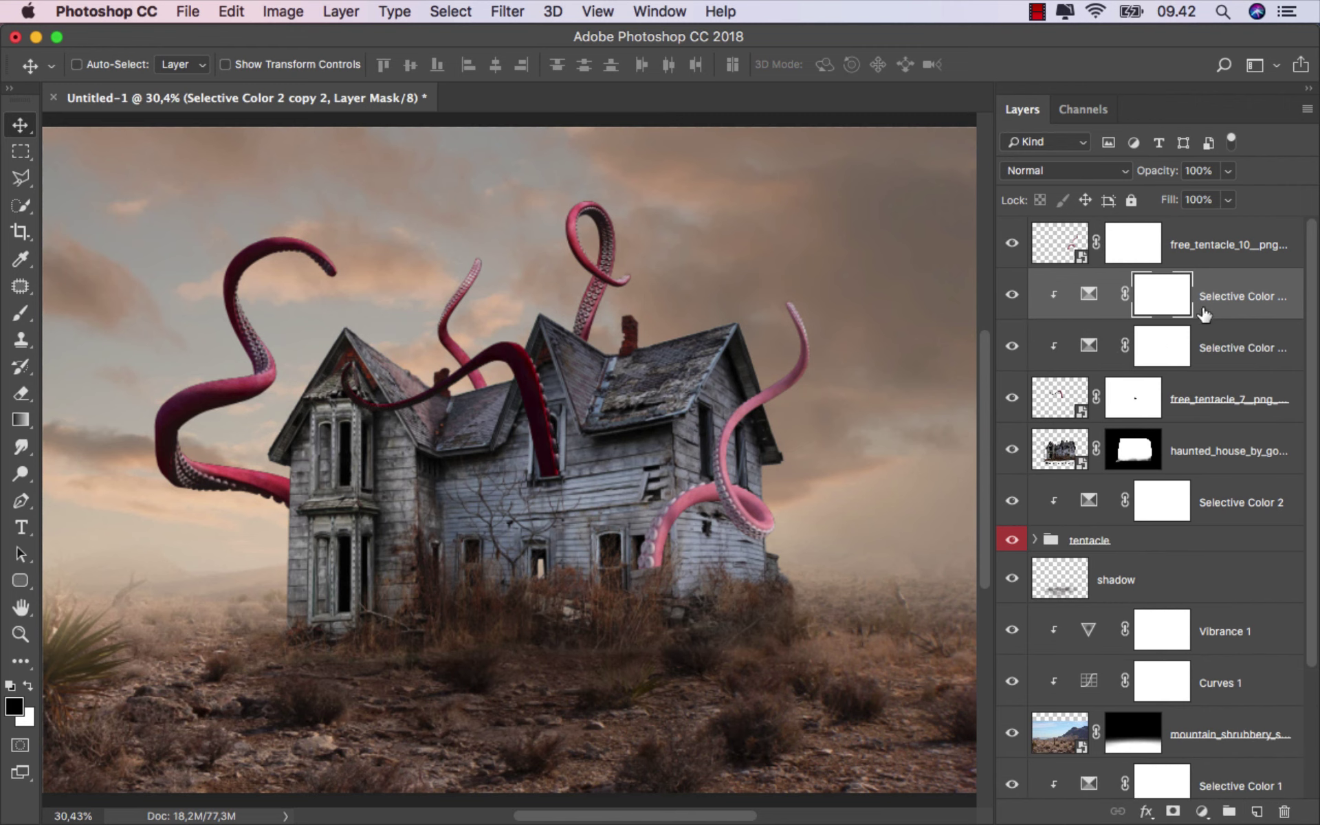
left_click_drag(1204, 306, 1187, 253)
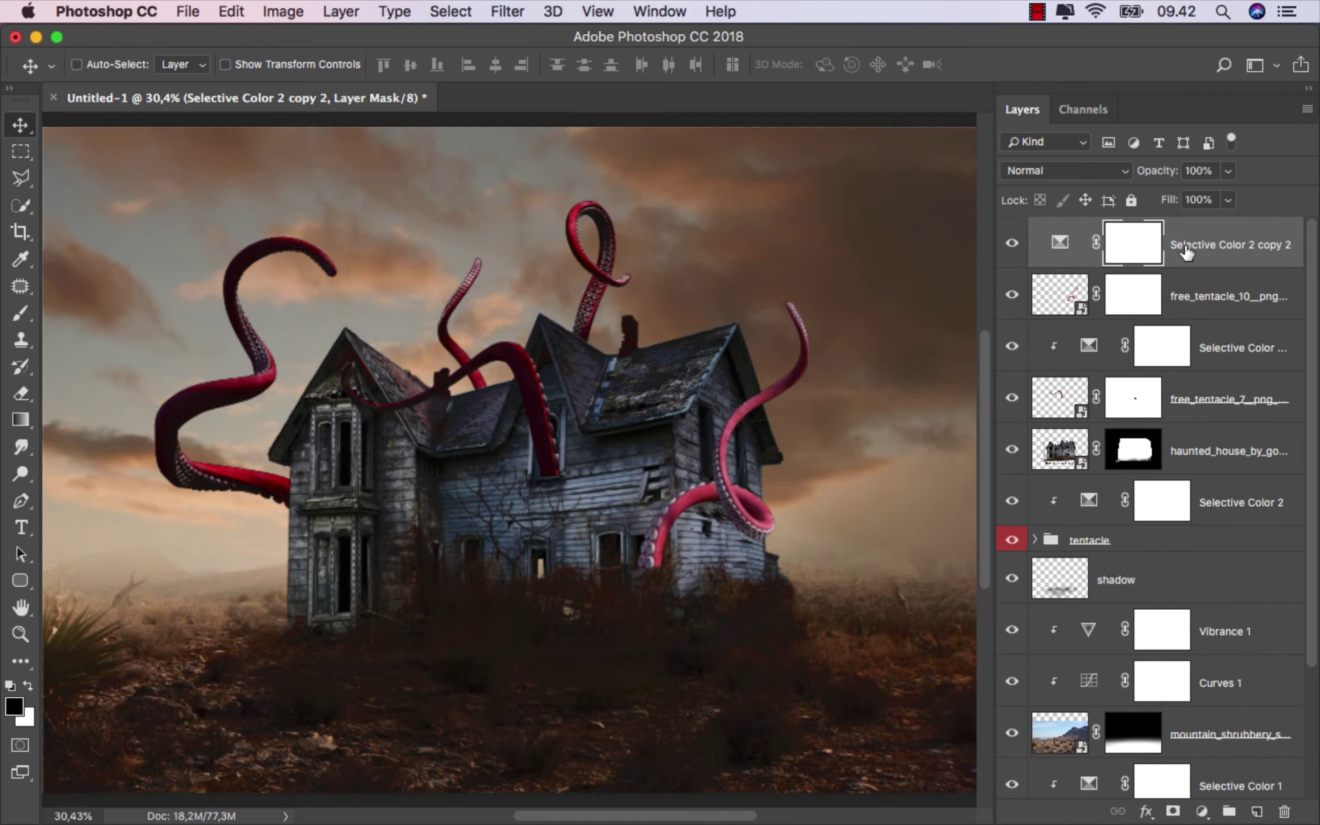
right_click(1187, 253)
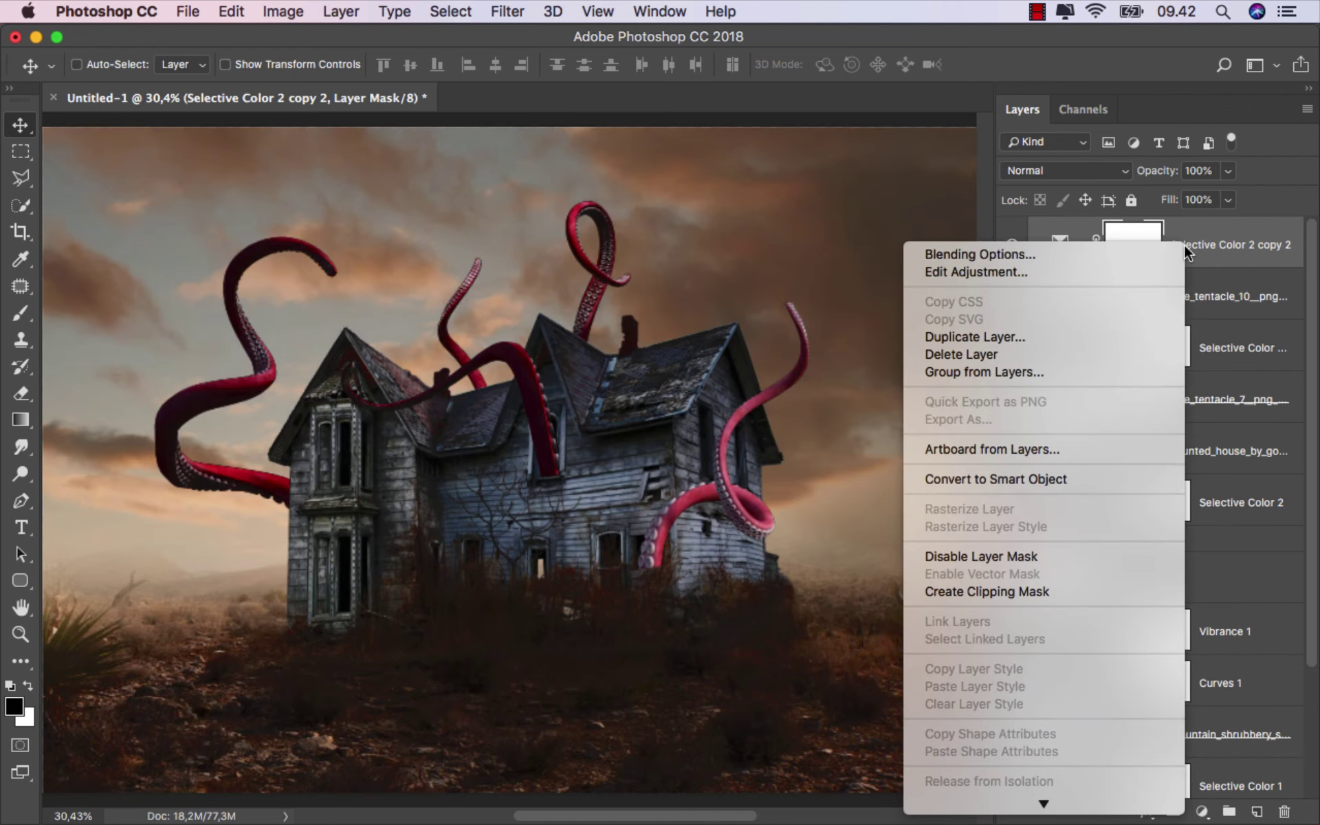
left_click(1037, 592)
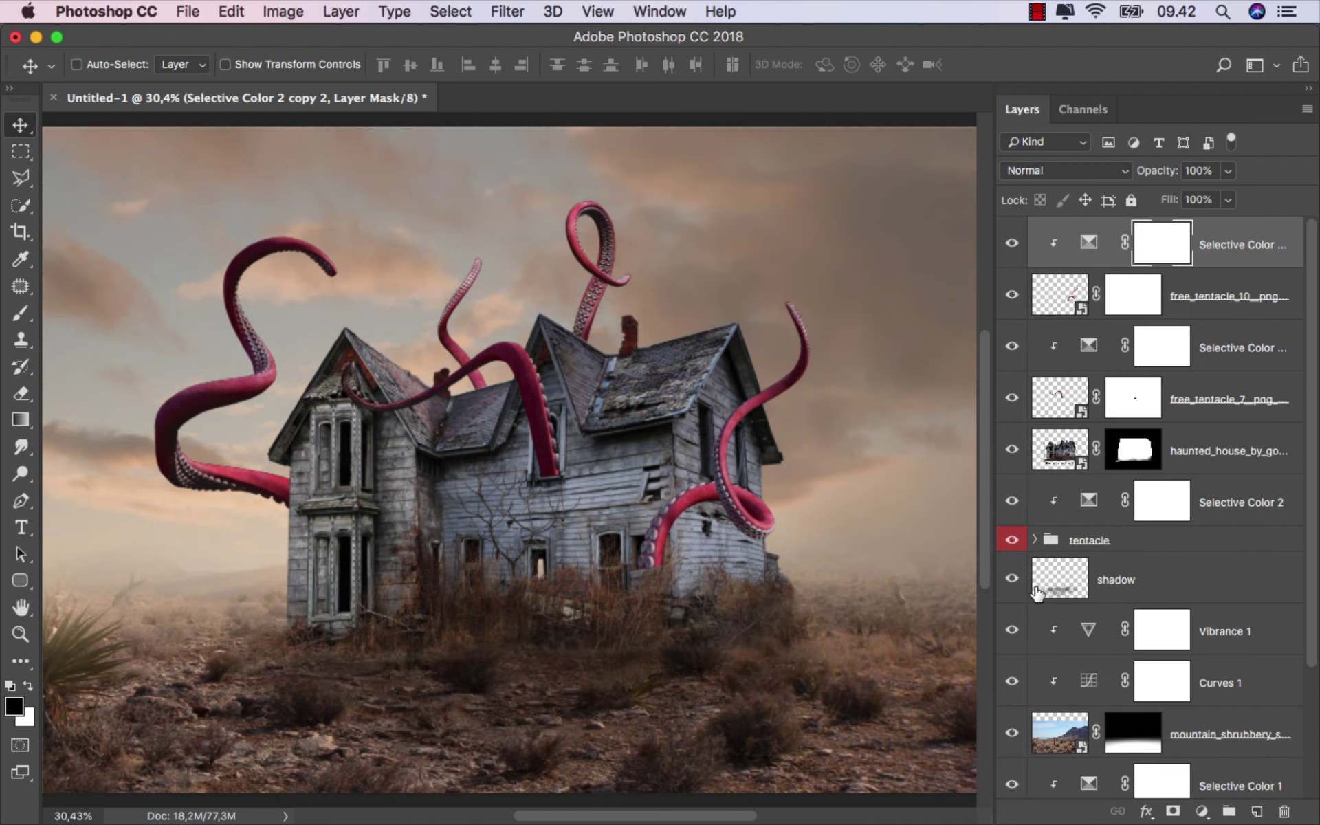
left_click(1013, 244)
left_click(1011, 351)
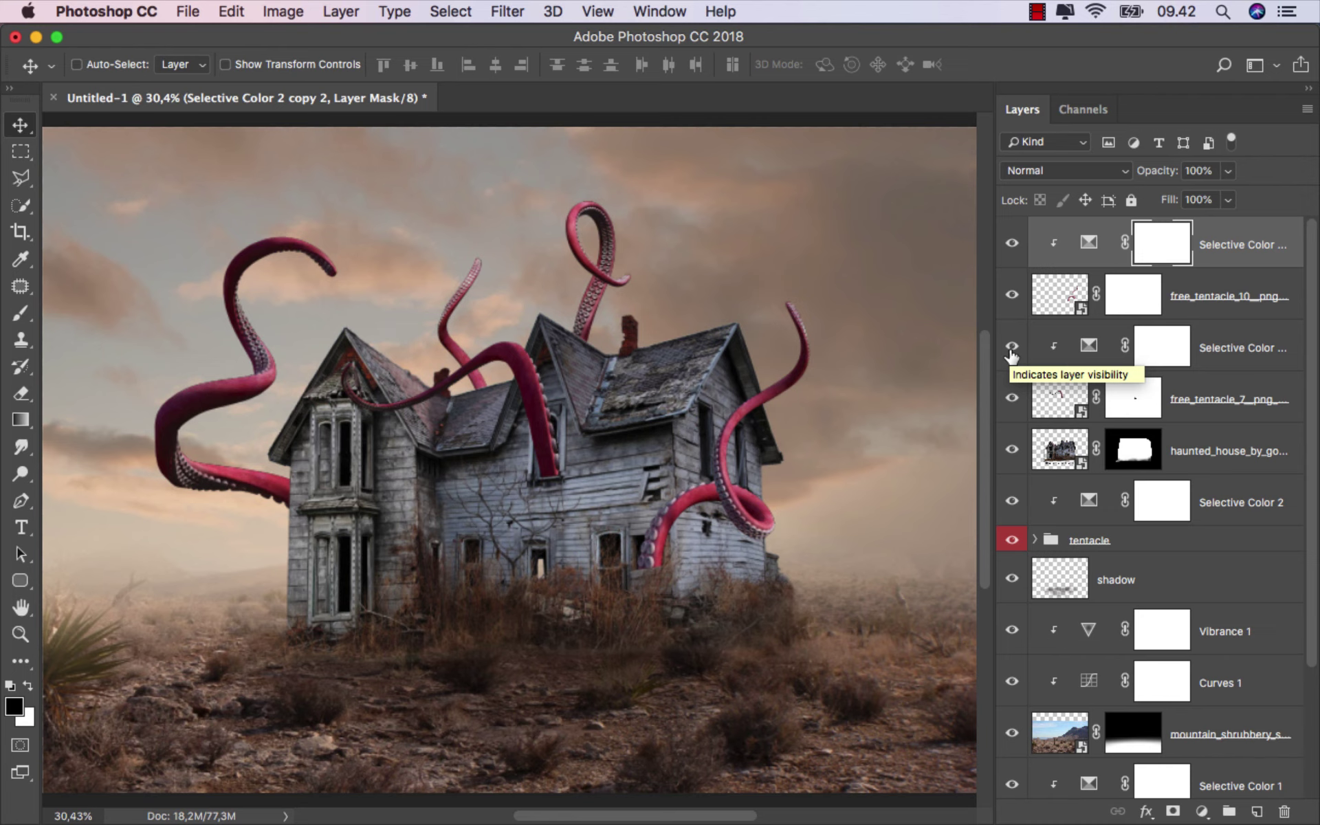
left_click(1013, 295)
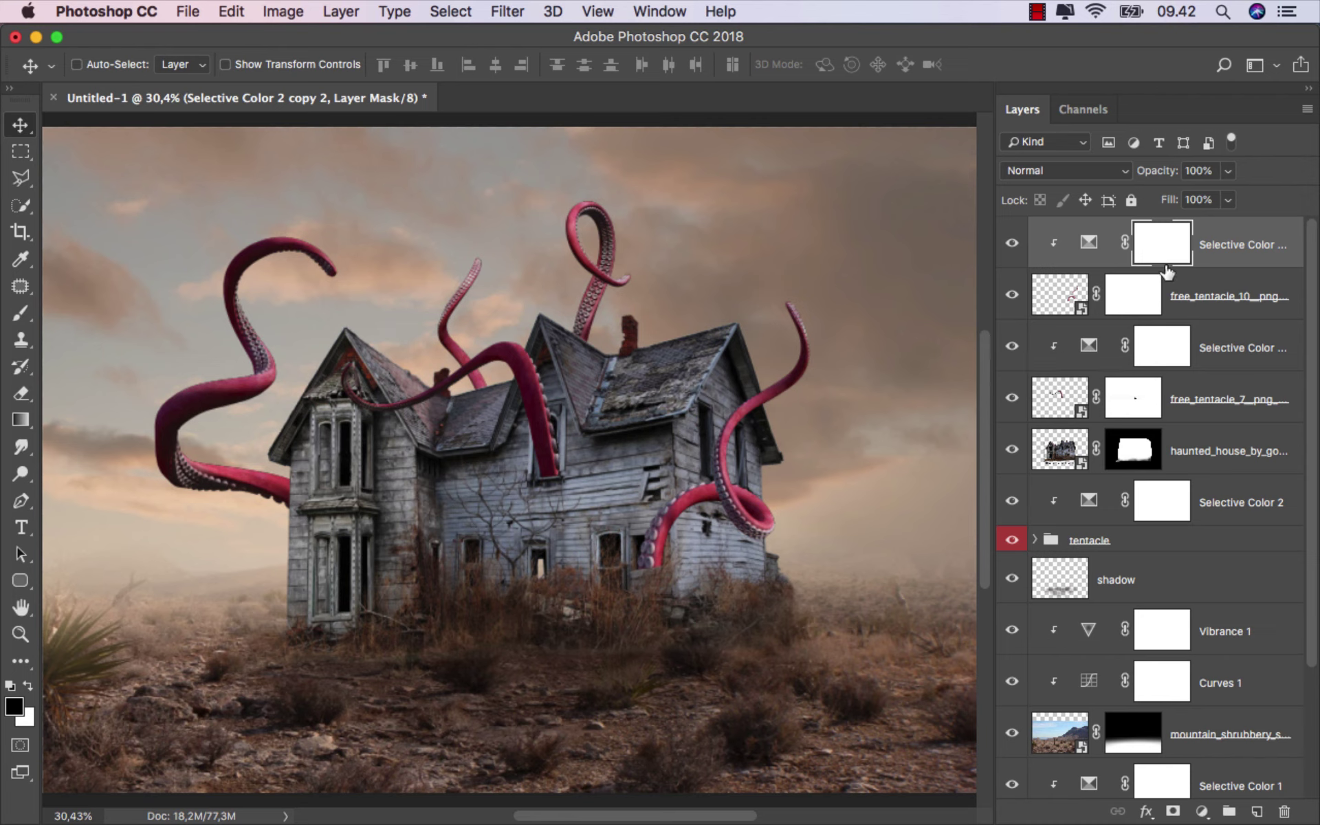
Step: Add a new clipped layer named 'black' set to the Multiply blend mode
key("super+2")
left_click(1258, 814)
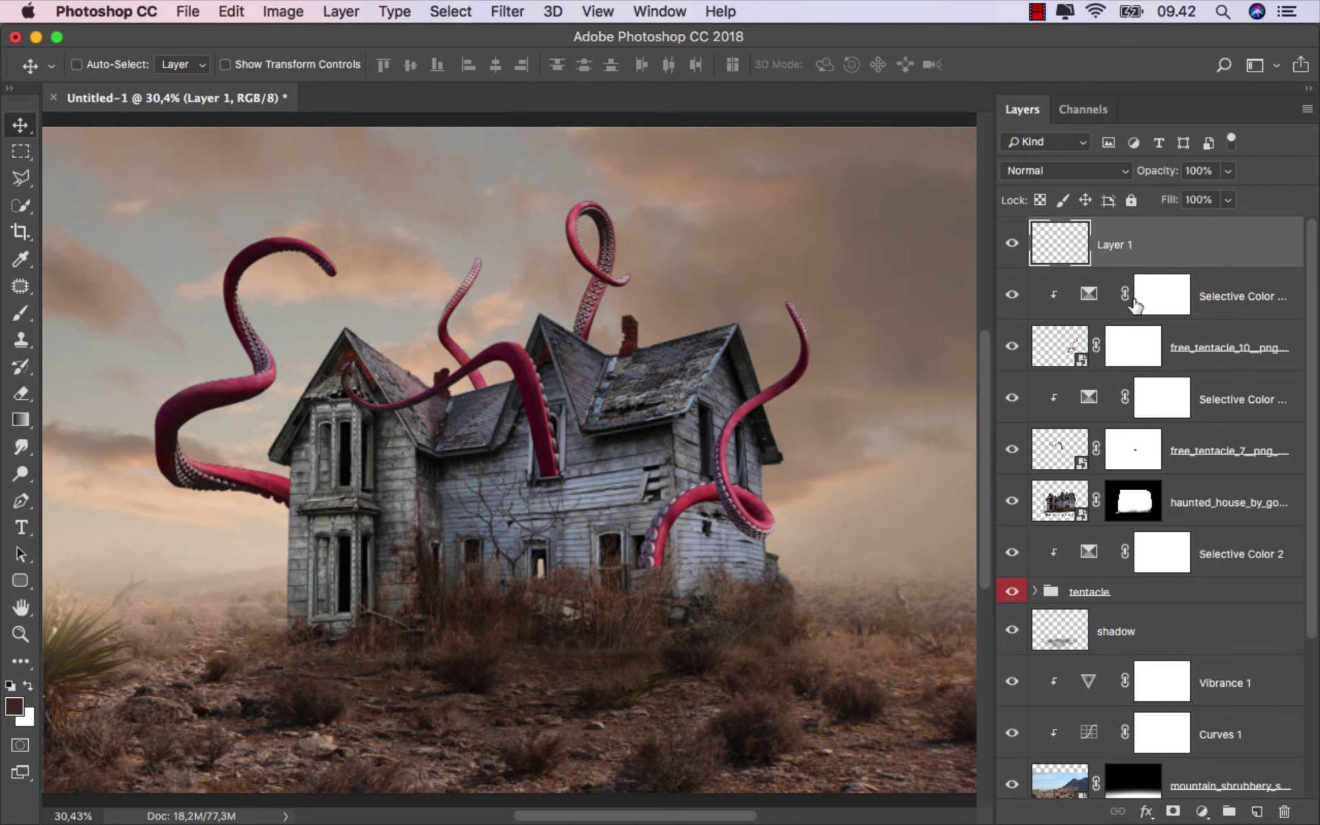
right_click(1145, 250)
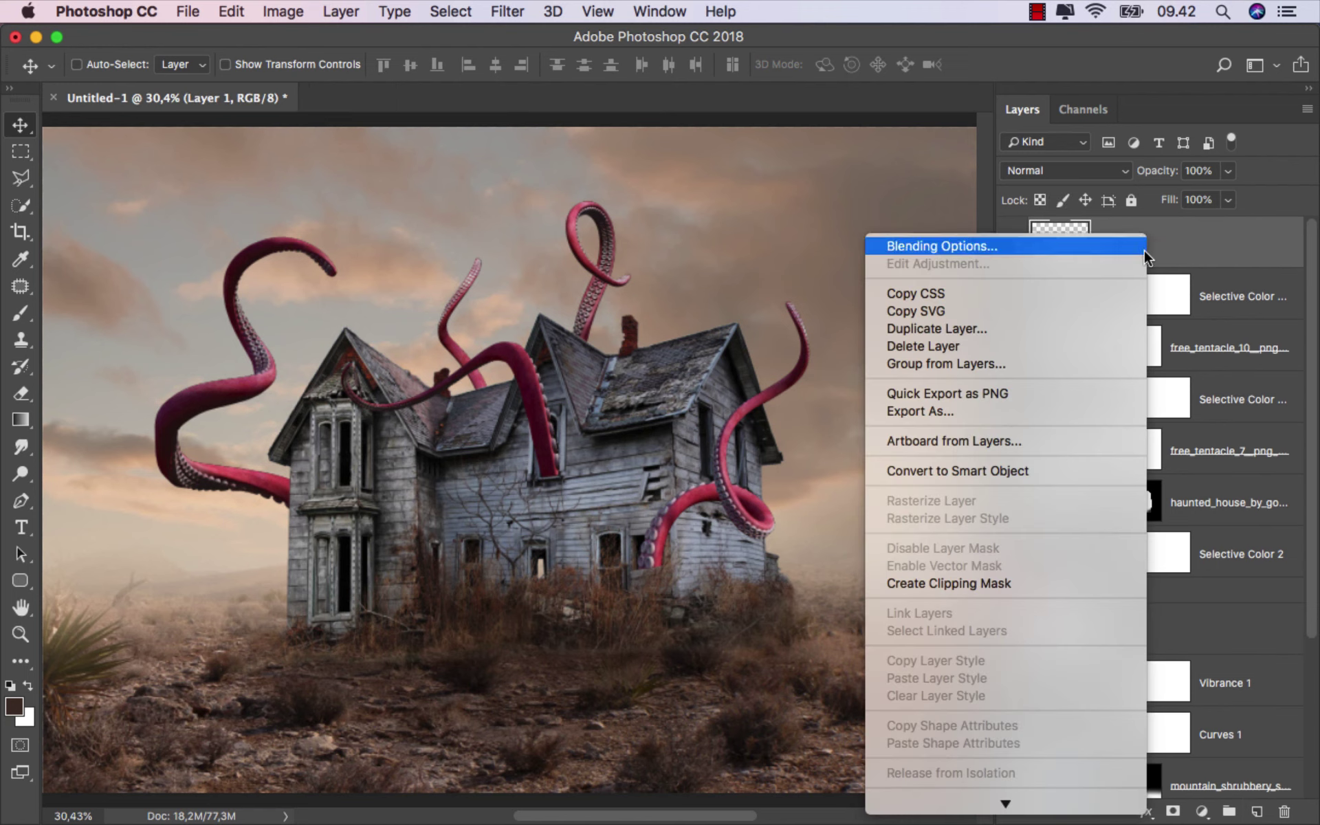
left_click(1021, 583)
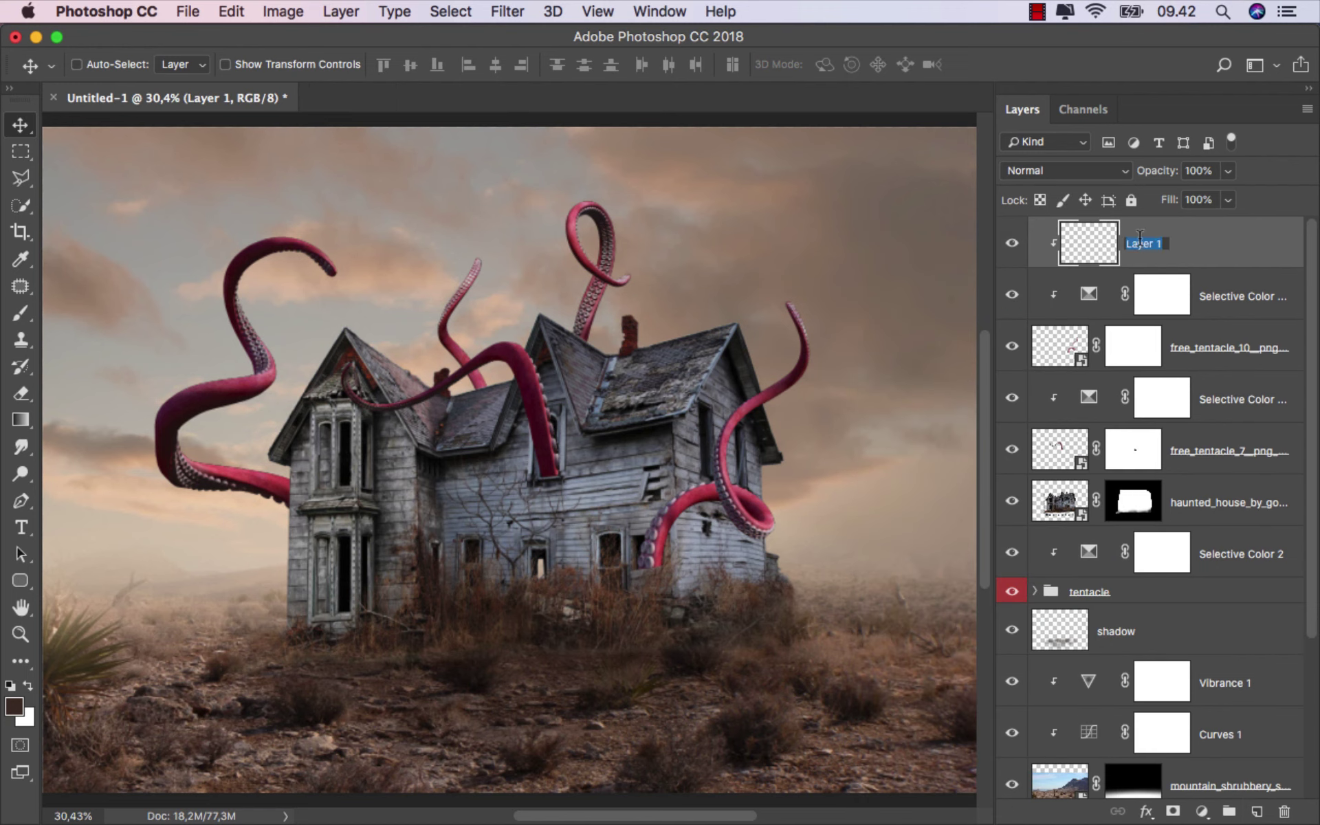
type("black")
key("Return")
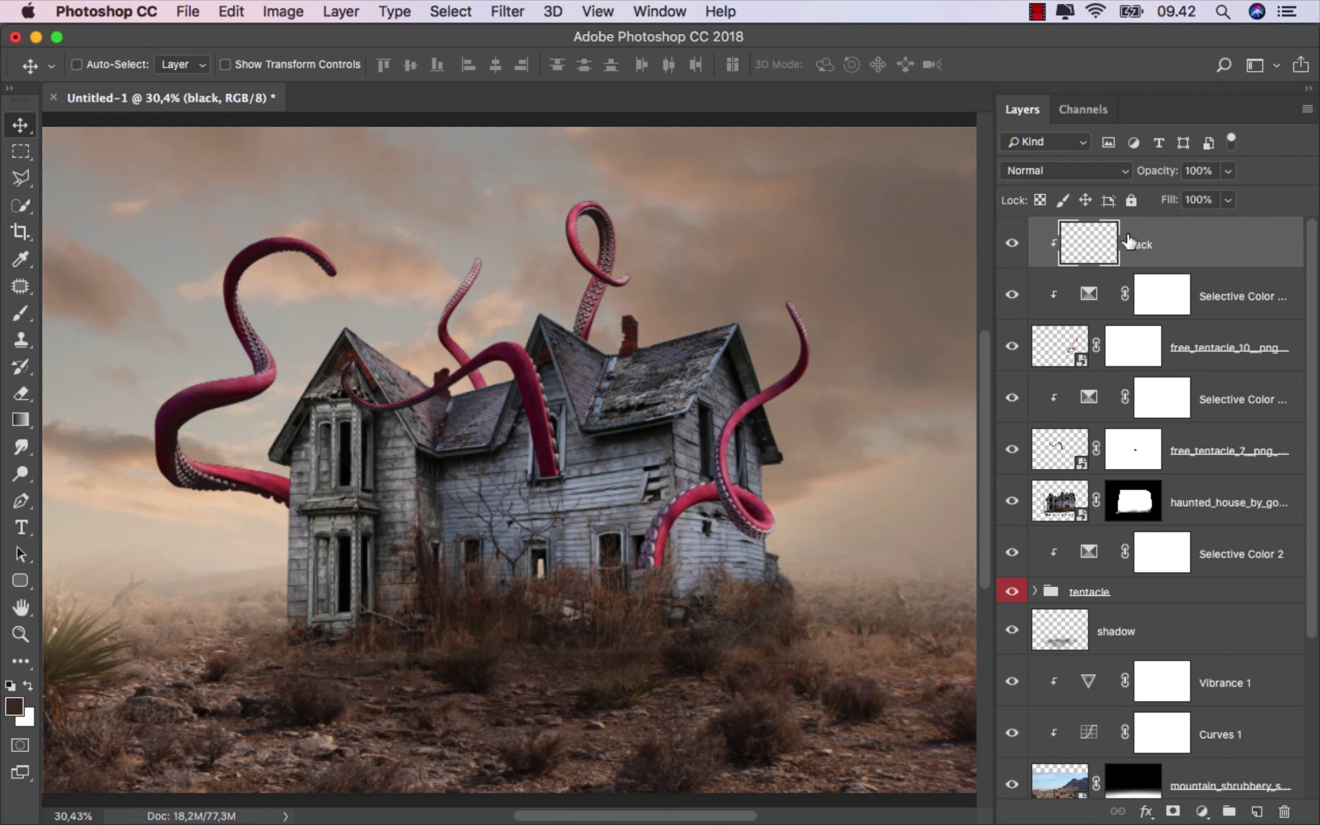
left_click(1065, 170)
left_click(1021, 227)
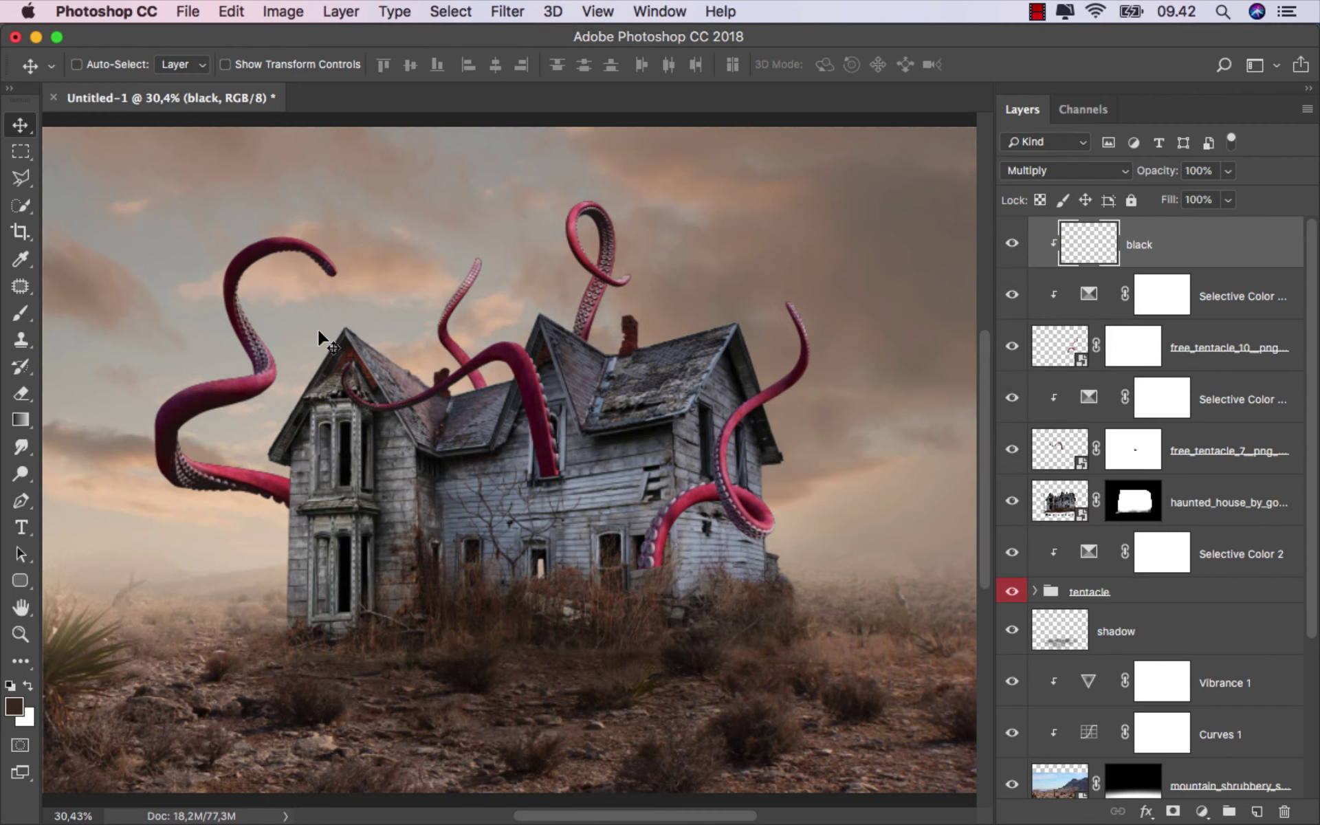
Step: Choose the soft round paint brush at 11% opacity
left_click(25, 323)
left_click(103, 311)
right_click(277, 226)
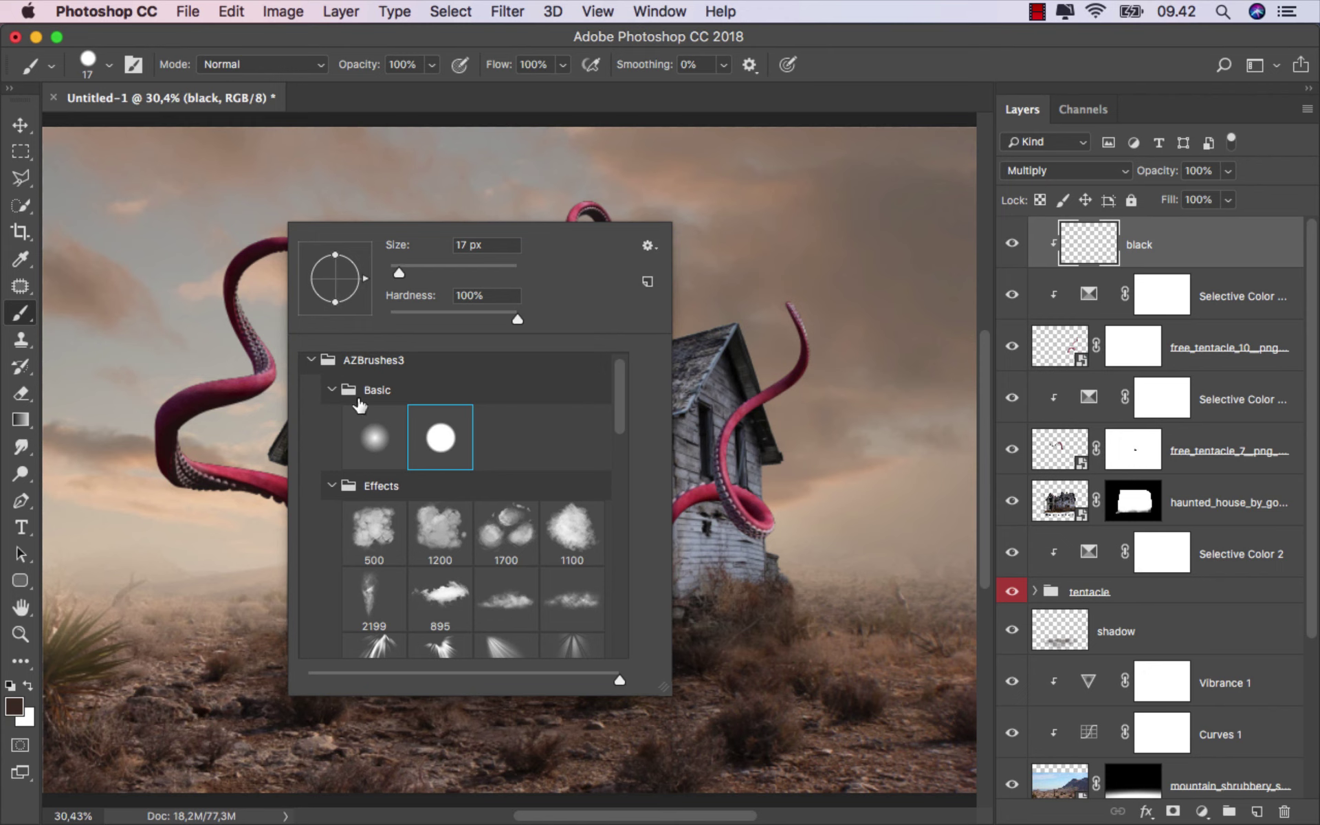
left_click(361, 429)
left_click(431, 64)
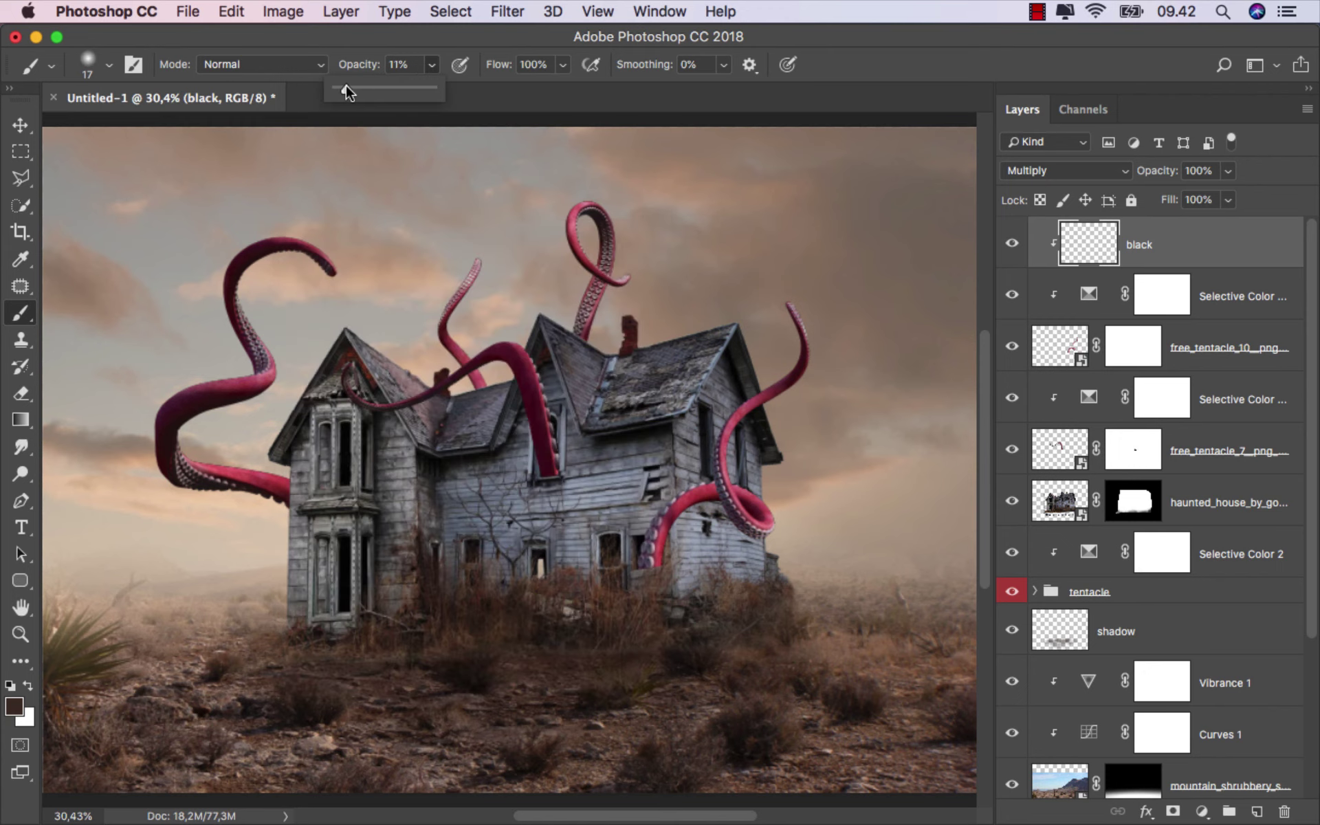
left_click(377, 41)
Step: With a 102 px brush at 20% opacity, darken the wall around the tentacle's base
scroll(609, 457, "up", 2)
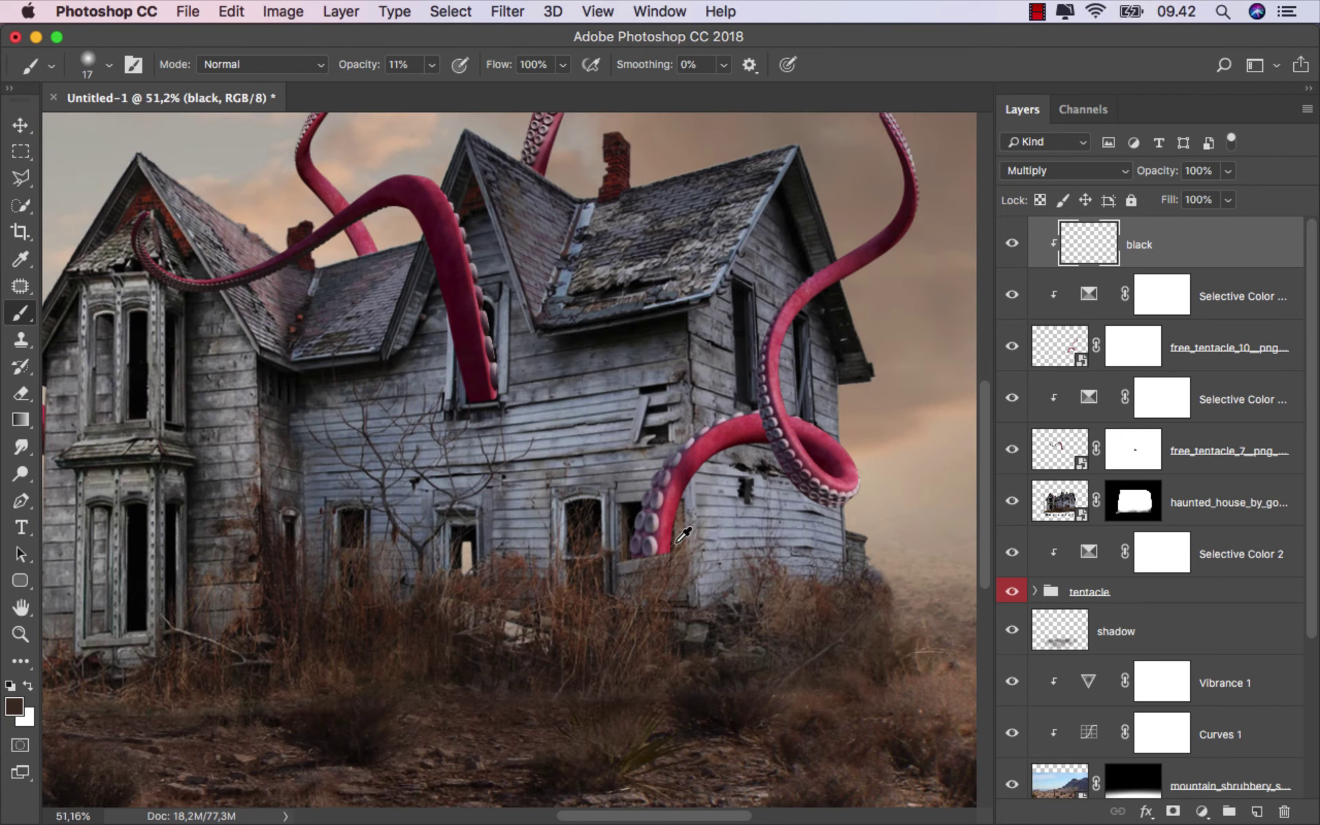
scroll(653, 502, "up", 5)
scroll(688, 529, "up", 3)
left_click_drag(713, 546, 736, 547)
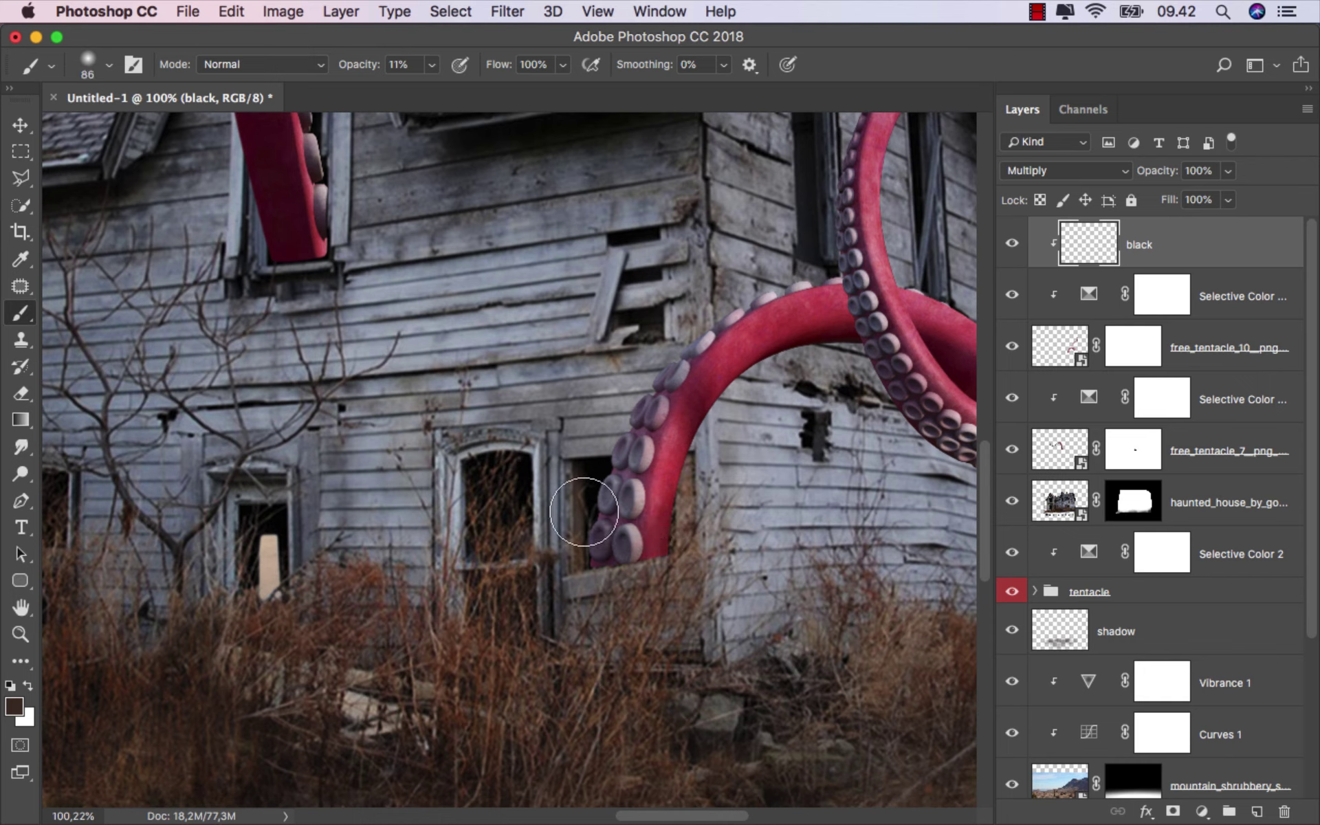
left_click_drag(674, 547, 684, 546)
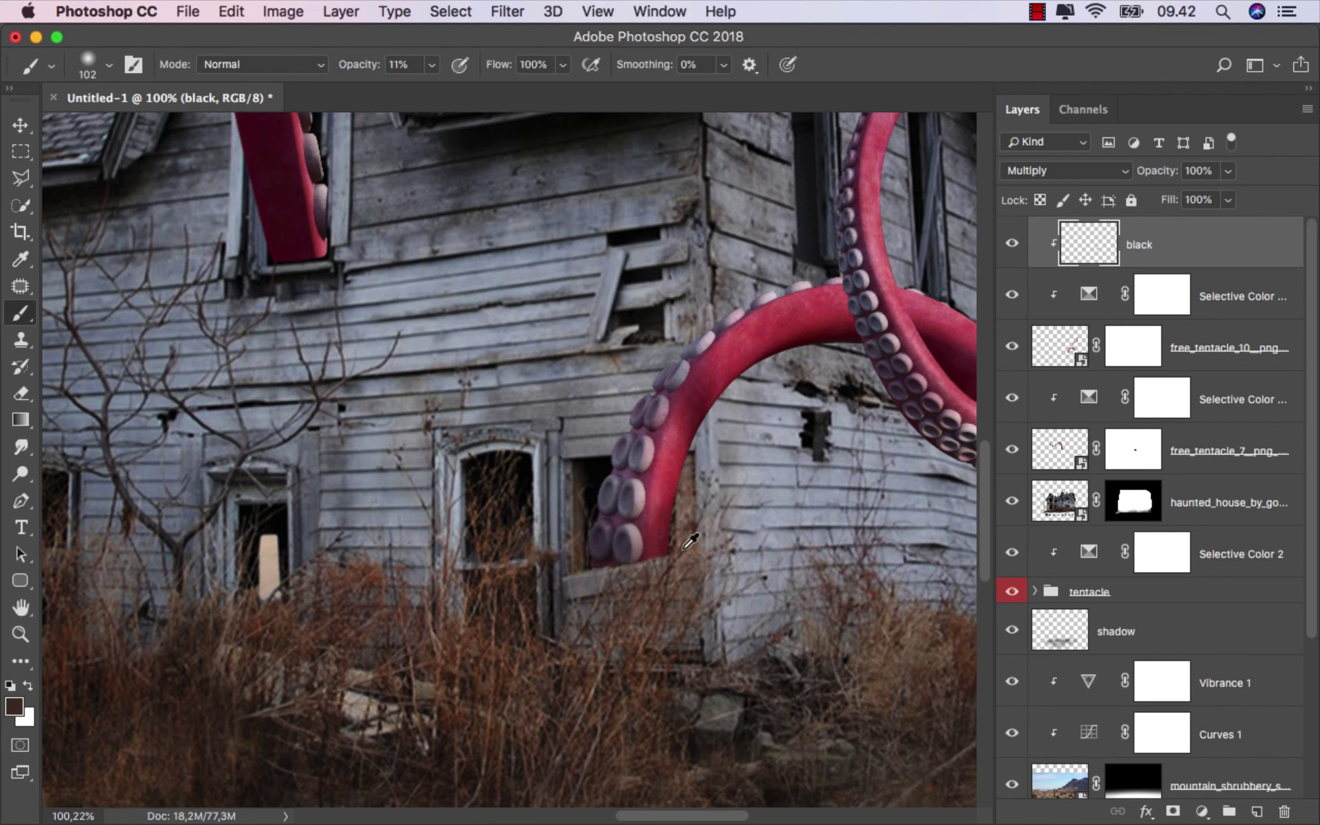
scroll(660, 550, "up", 1)
key("2")
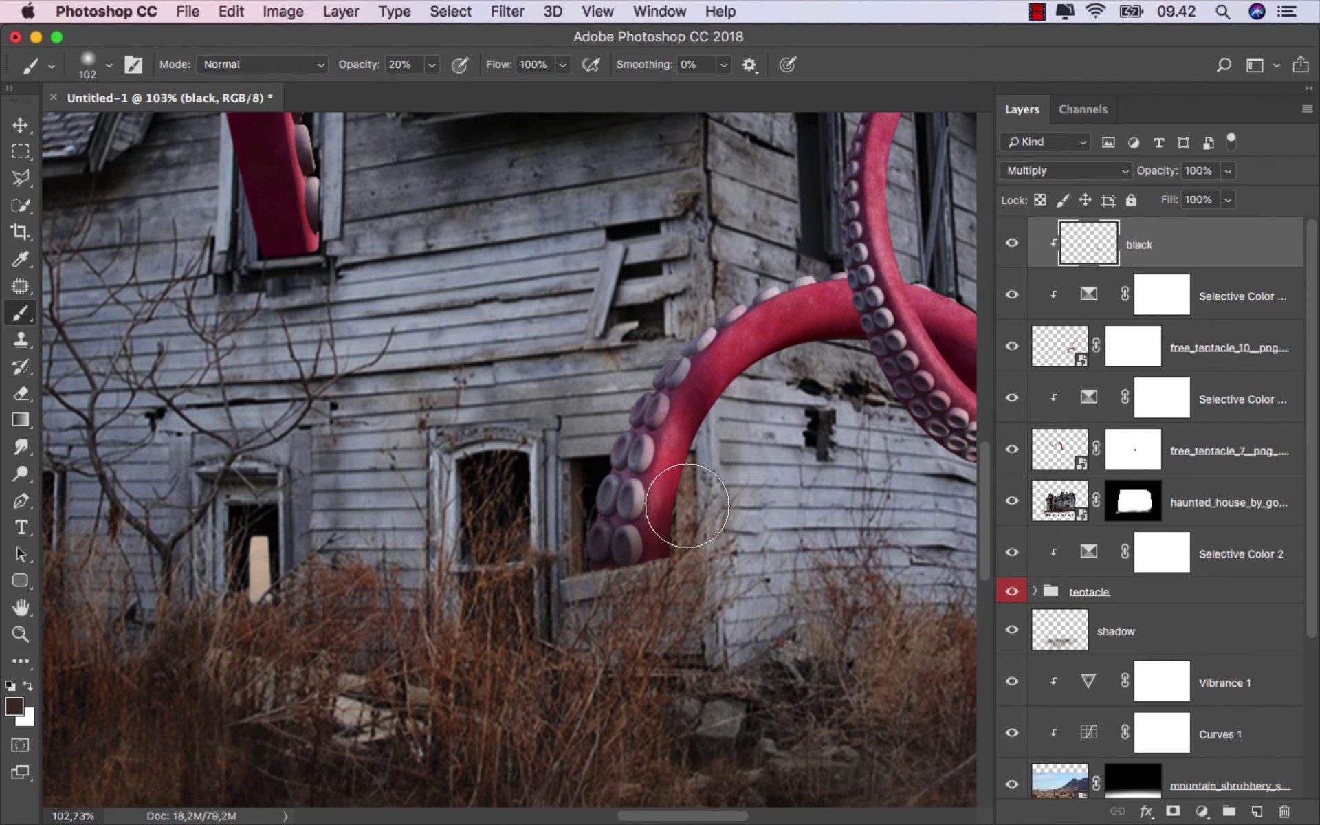
left_click_drag(619, 575, 666, 530)
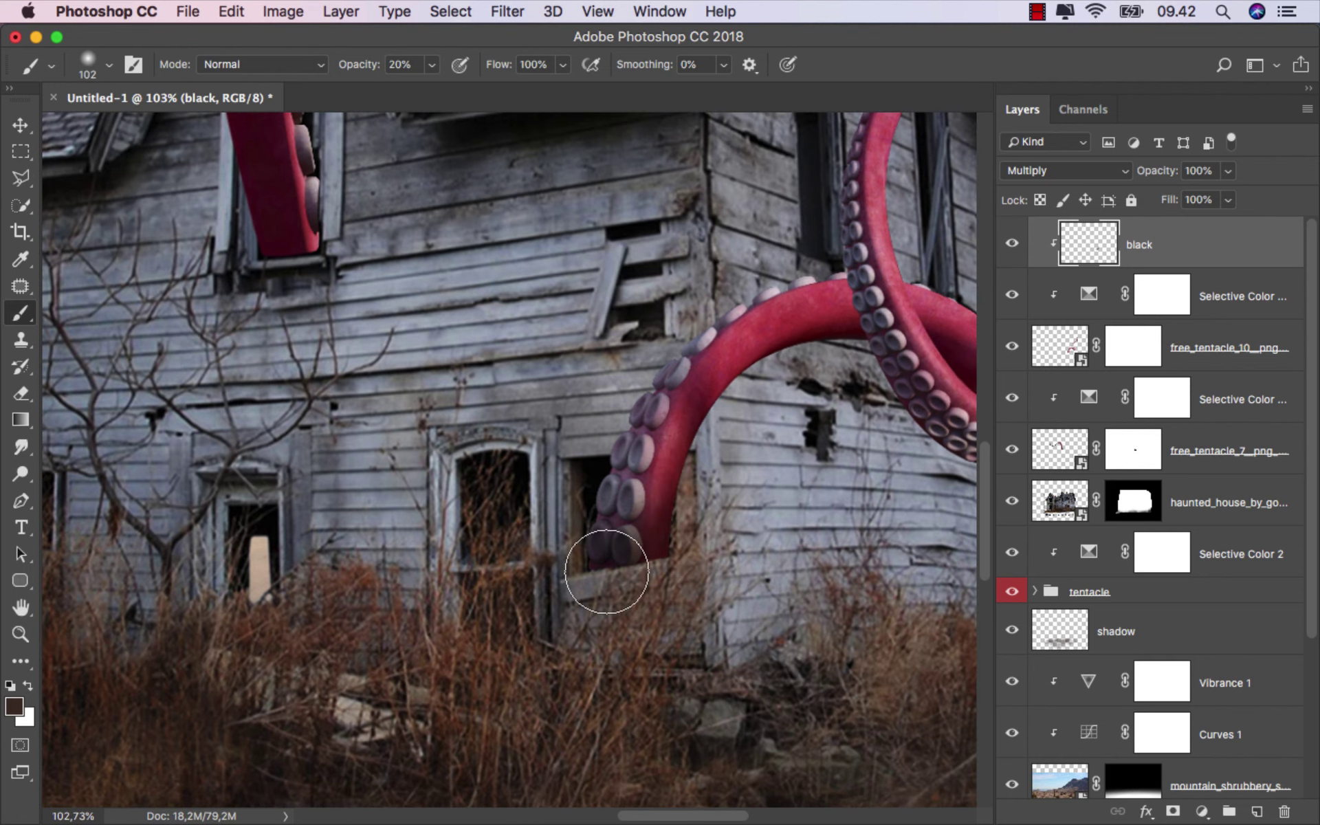
scroll(604, 548, "down", 5)
scroll(667, 530, "down", 2)
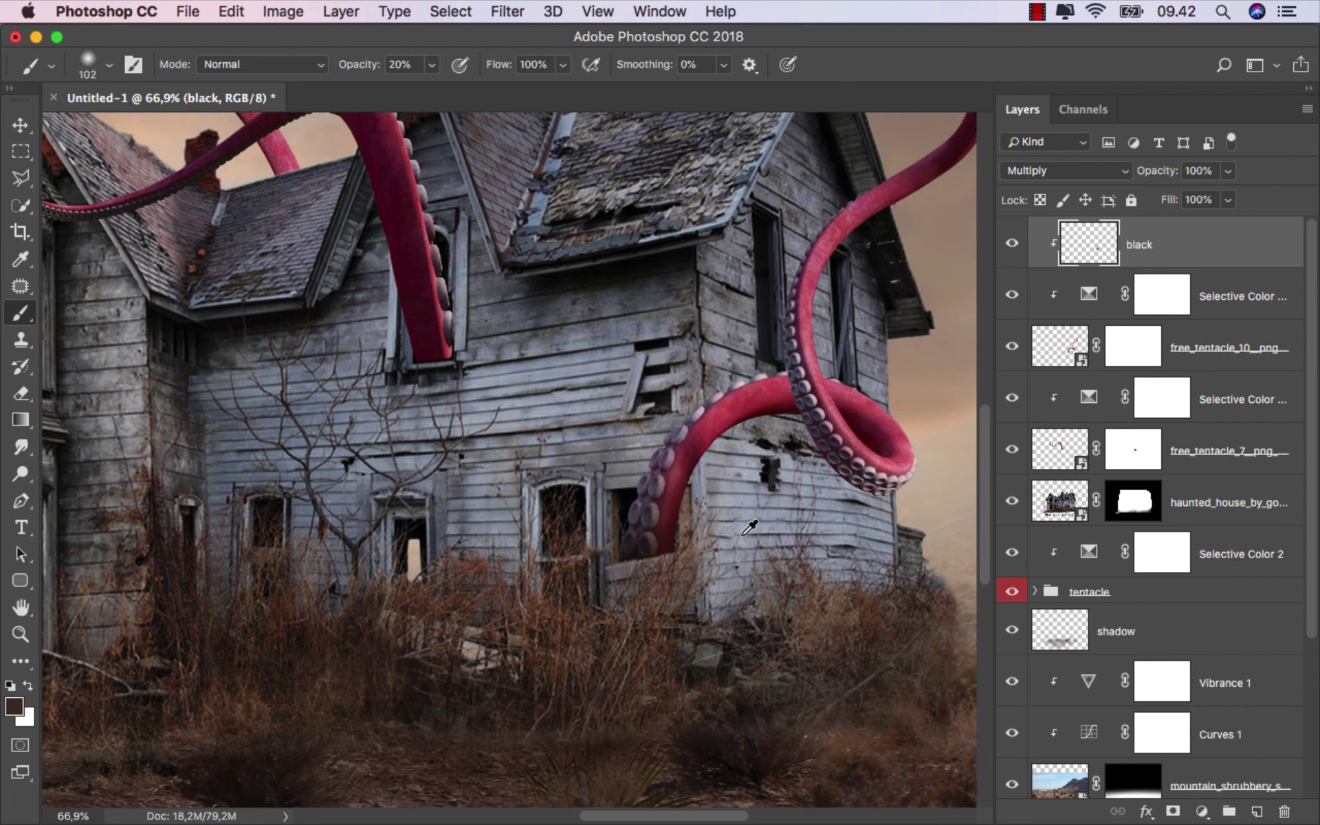
scroll(692, 550, "down", 2)
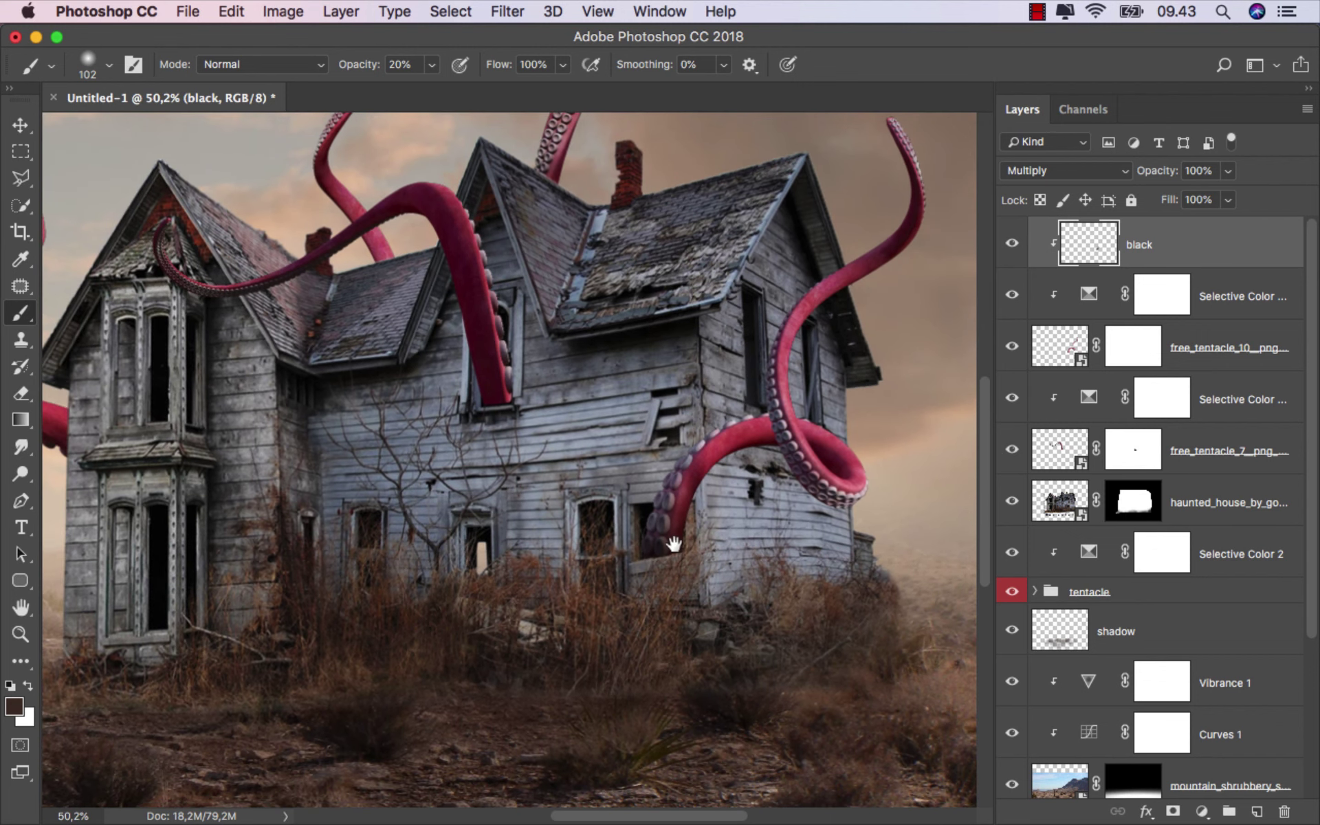
scroll(913, 506, "up", 2)
left_click(1226, 398)
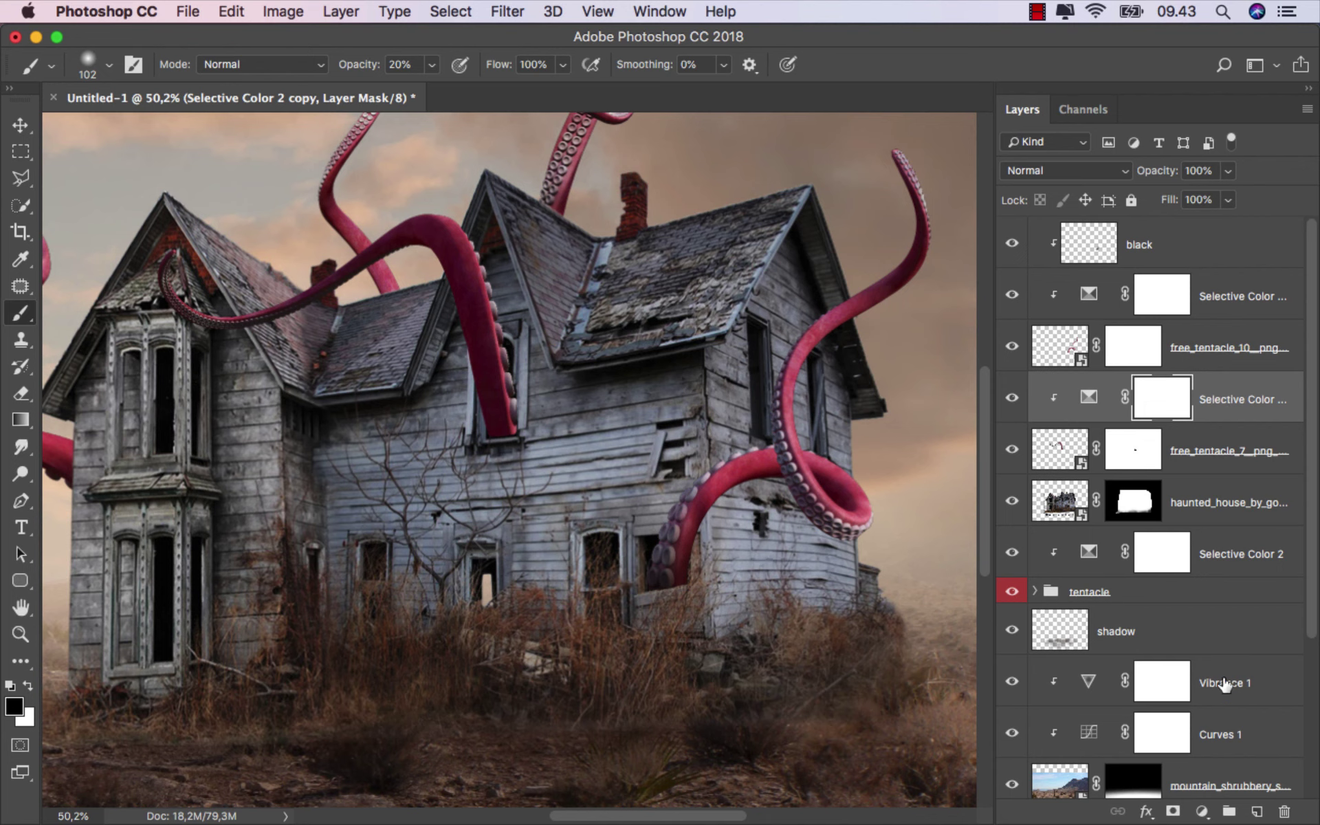
Step: Add a new layer clipped to the tentacle stack, named black, in Multiply mode
left_click(1255, 813)
right_click(1184, 392)
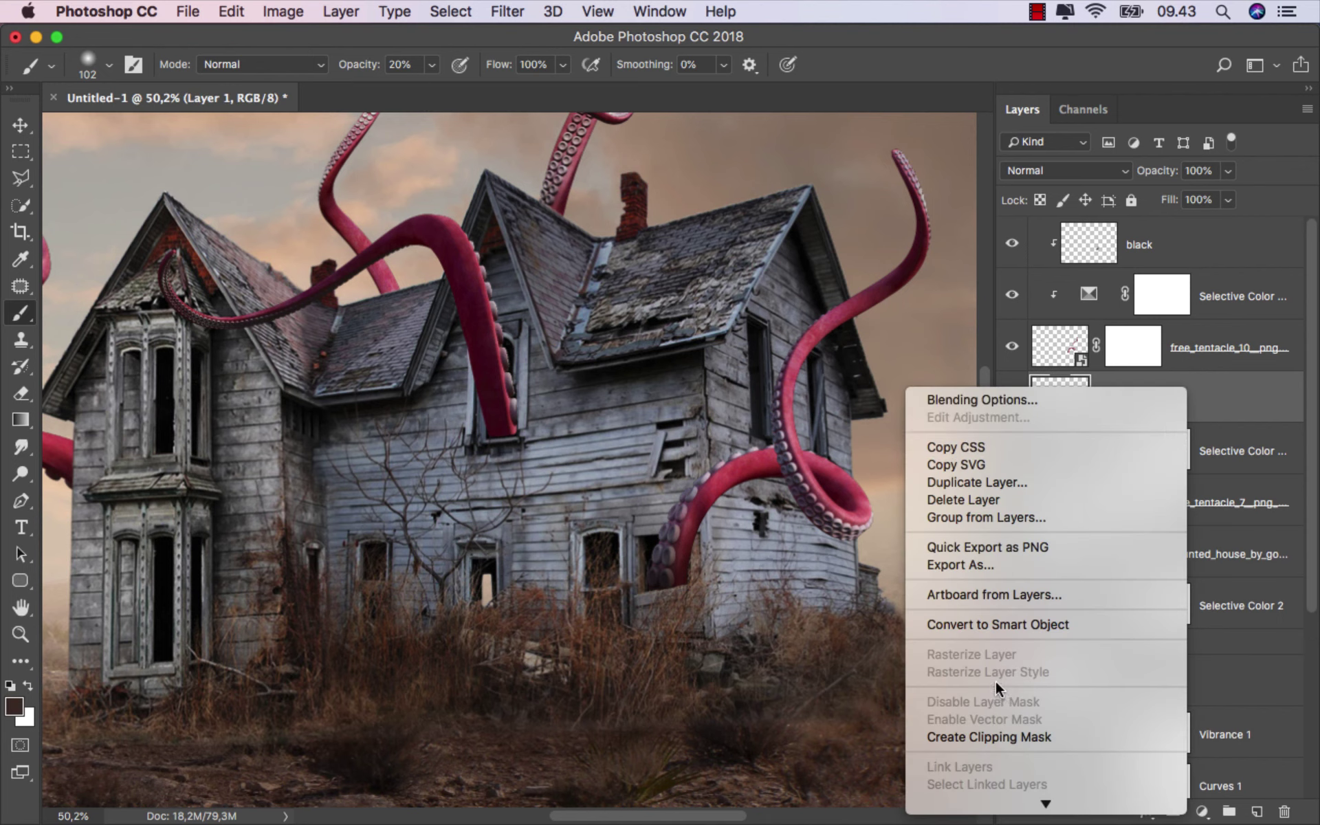
left_click(993, 734)
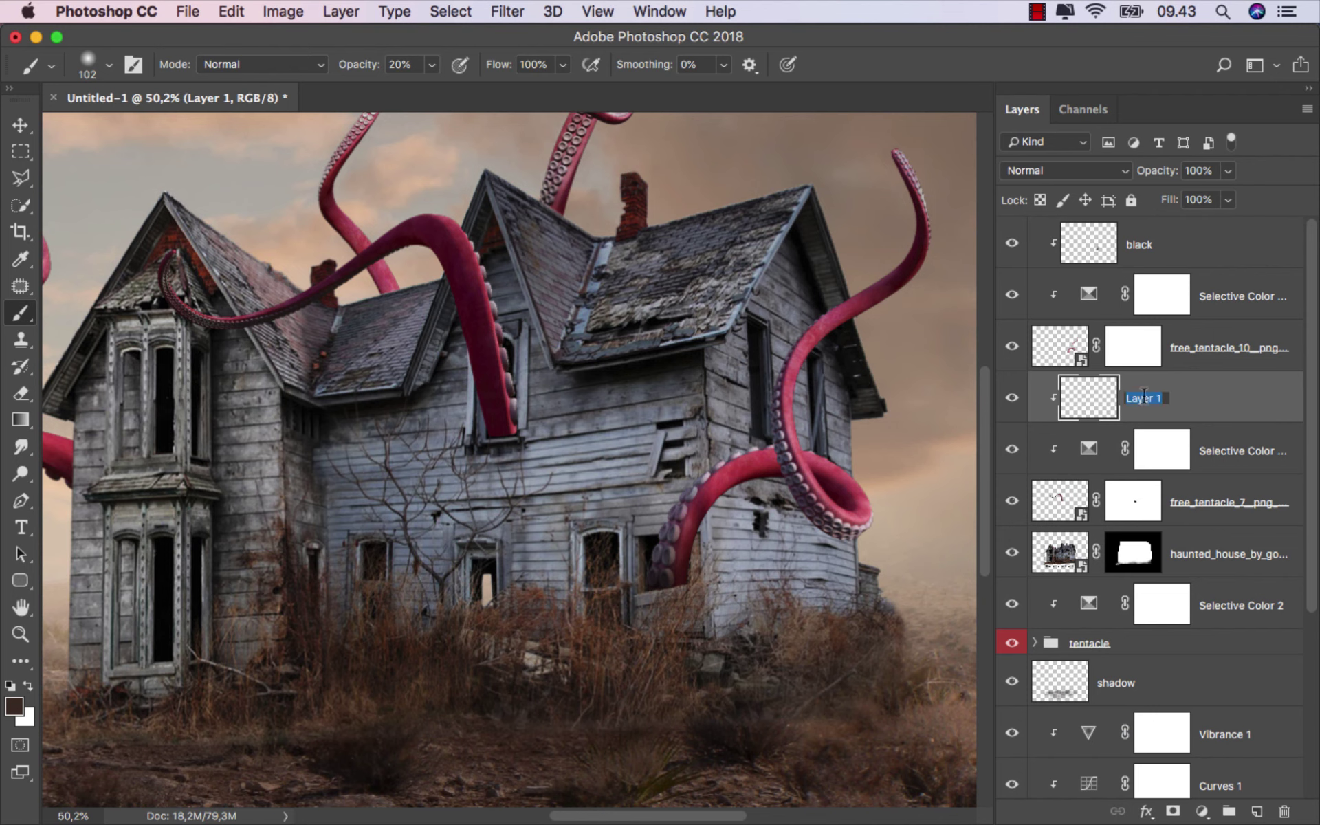
type("black")
key("Return")
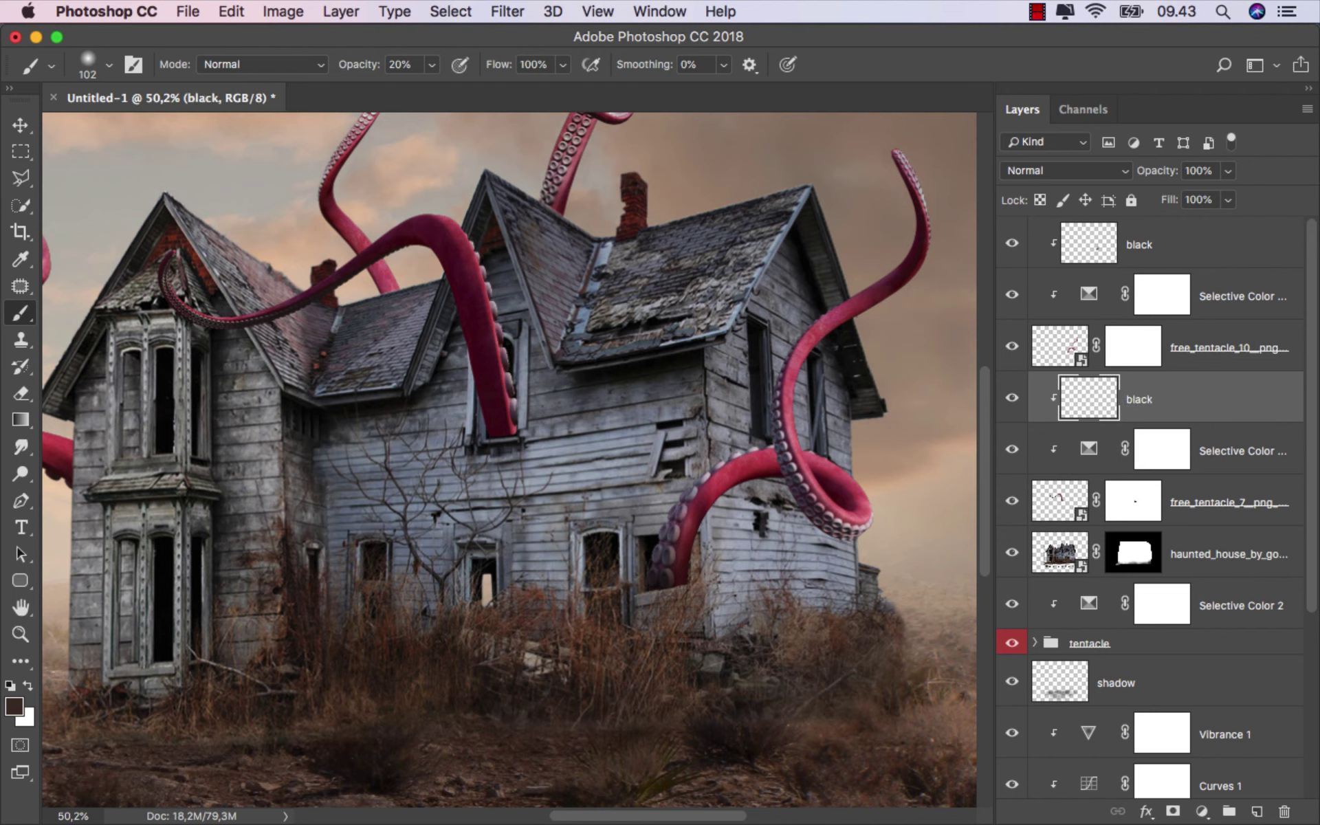
left_click(1058, 170)
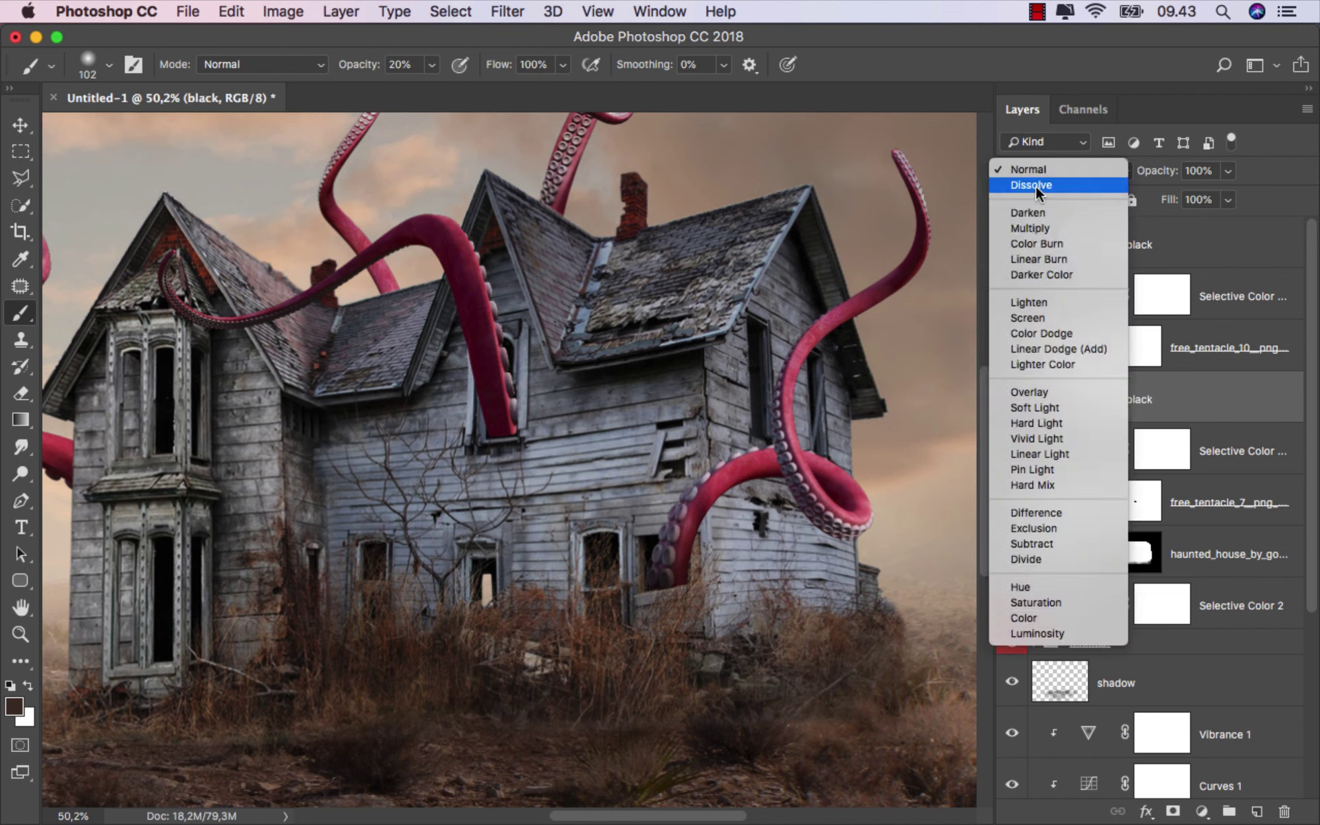
left_click(1032, 220)
Step: Pick a dark brown and paint shadow on the tentacle edge beside the upper window
scroll(555, 438, "up", 1, "alt")
scroll(505, 441, "up", 1, "alt")
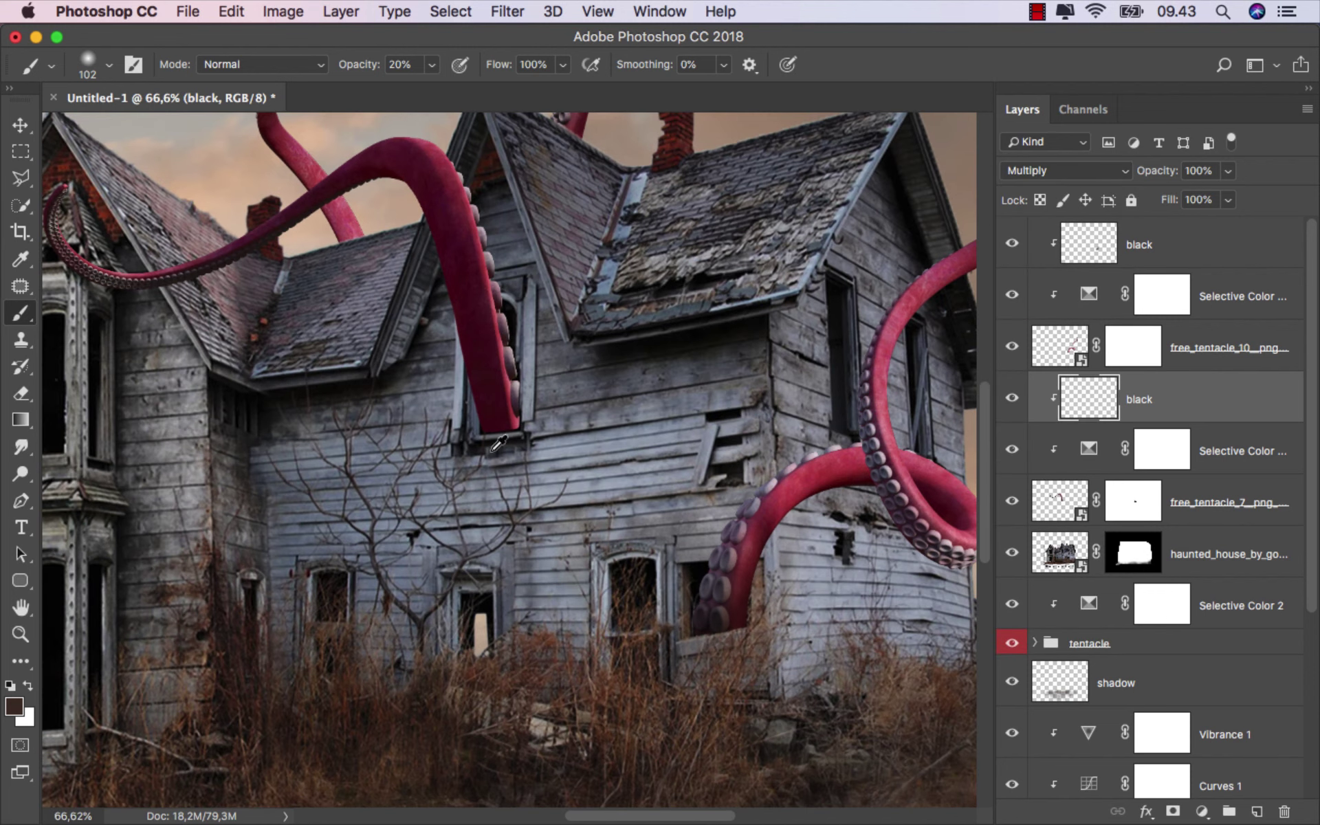
scroll(451, 406, "up", 1, "alt")
left_click(15, 706)
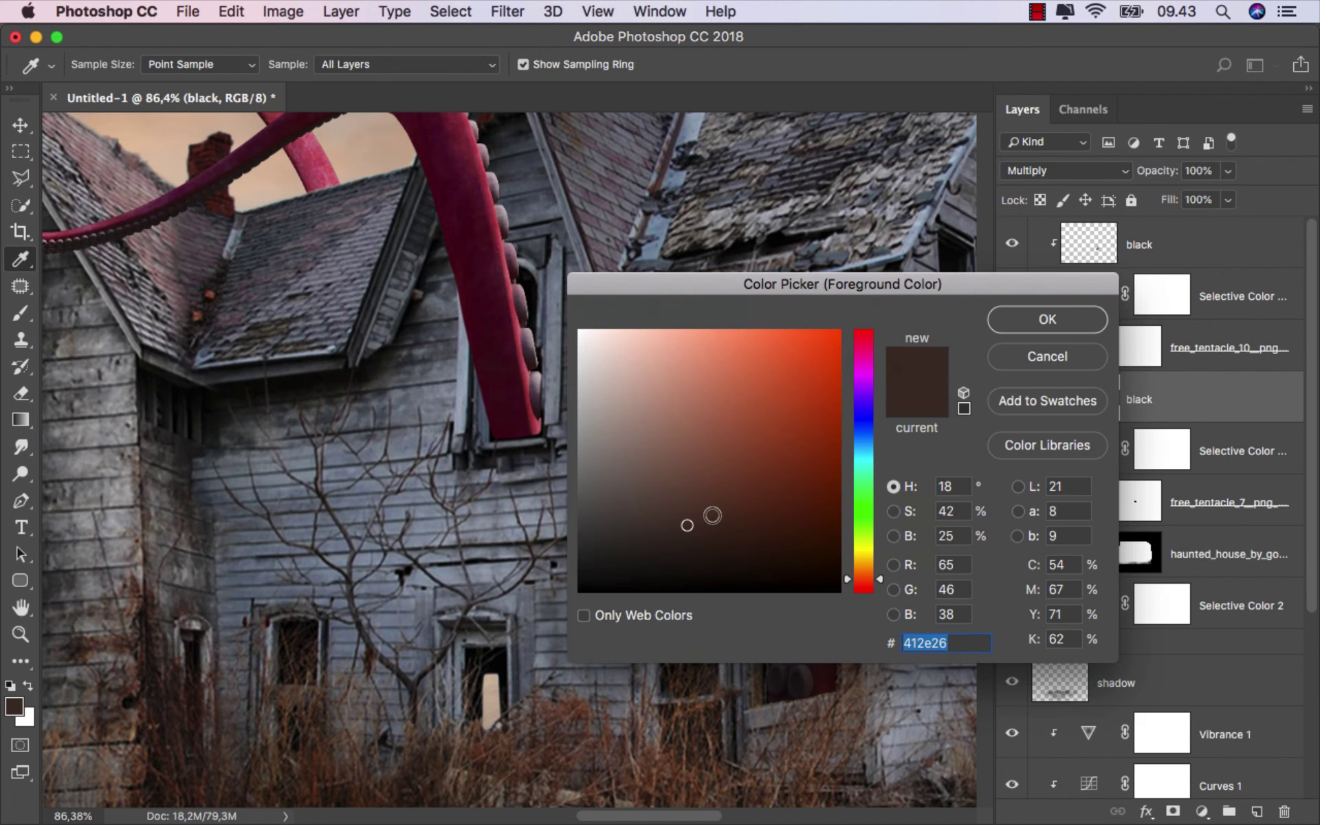
left_click(616, 557)
left_click(1006, 320)
mouse_move(442, 417)
left_mouse_down()
mouse_move(472, 398)
mouse_move(520, 405)
mouse_move(549, 346)
mouse_move(507, 436)
mouse_move(462, 377)
mouse_move(541, 440)
left_mouse_up()
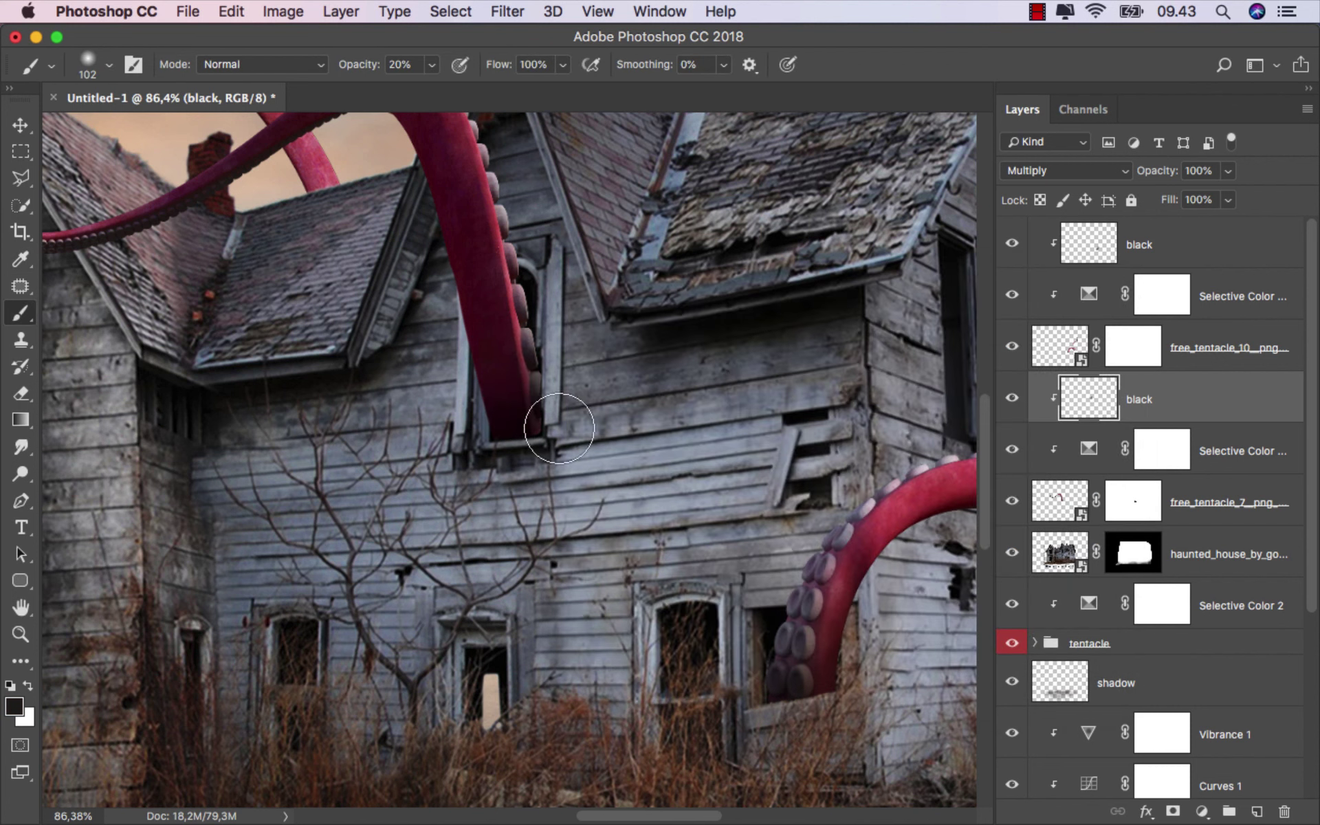
Step: Toggle the black layer to compare the shading, then select the haunted house layer
scroll(533, 433, "down", 1)
scroll(530, 430, "down", 1)
scroll(521, 420, "down", 3)
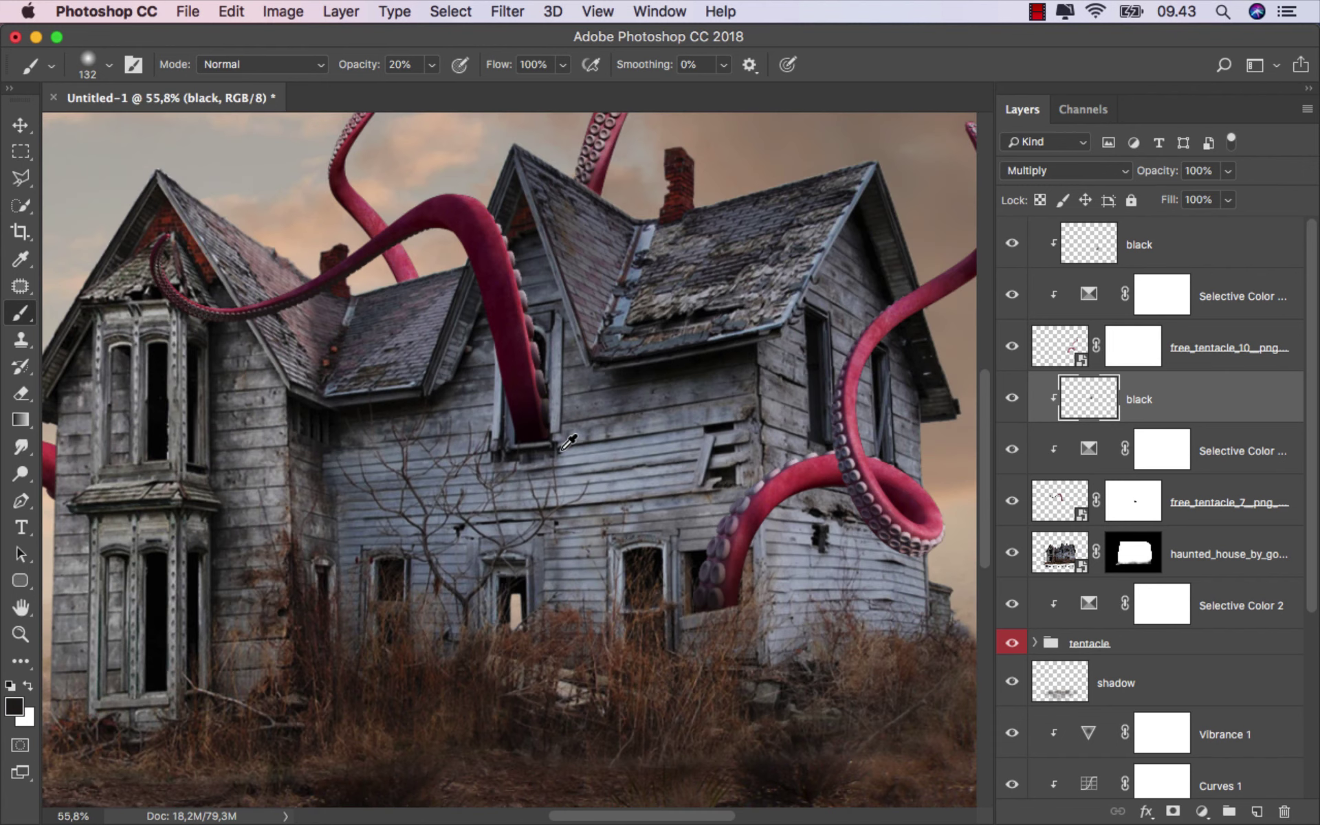
scroll(553, 493, "down", 1)
scroll(553, 495, "down", 4)
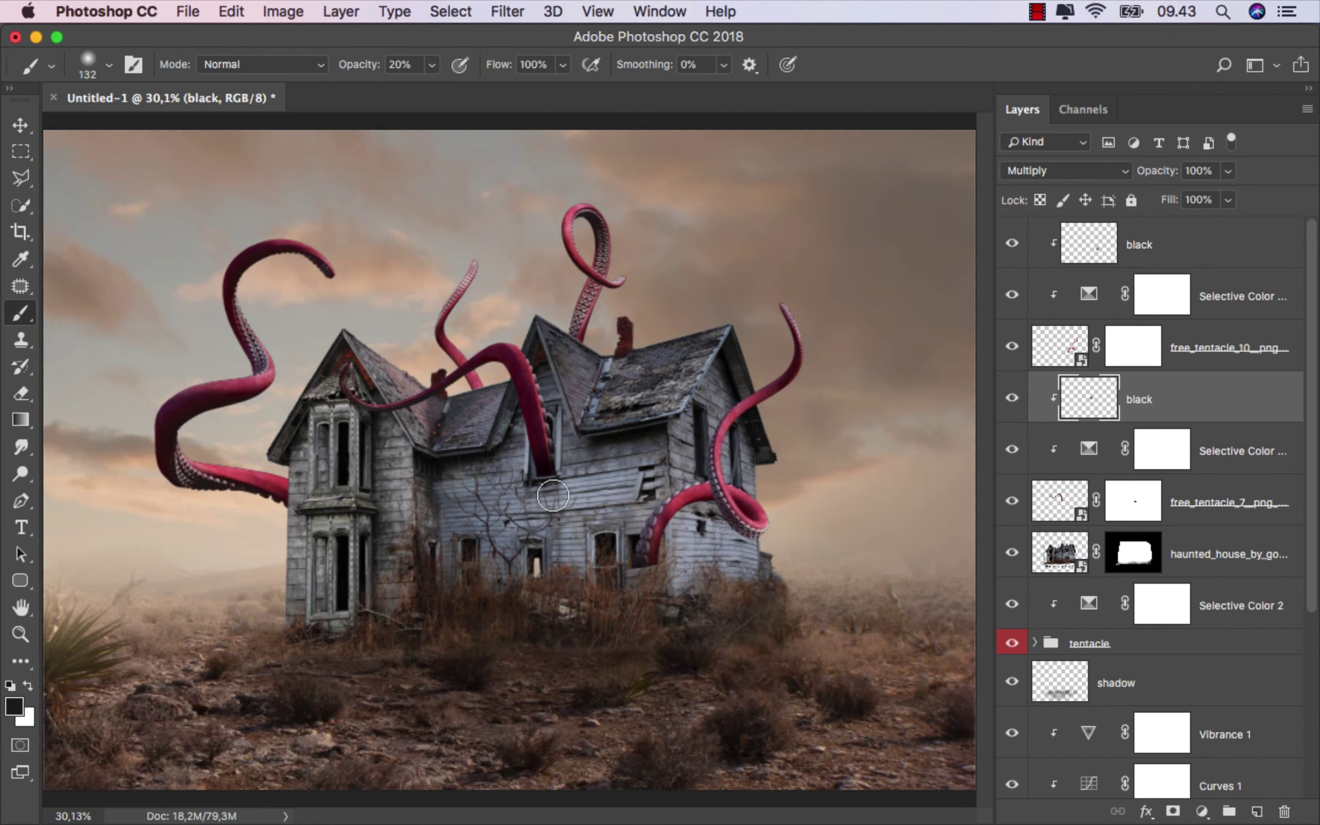
left_click(1010, 397)
left_click(1187, 559)
Step: Add a layer named shadow, clipped to the haunted house layer, with Multiply blending
left_click(1012, 555)
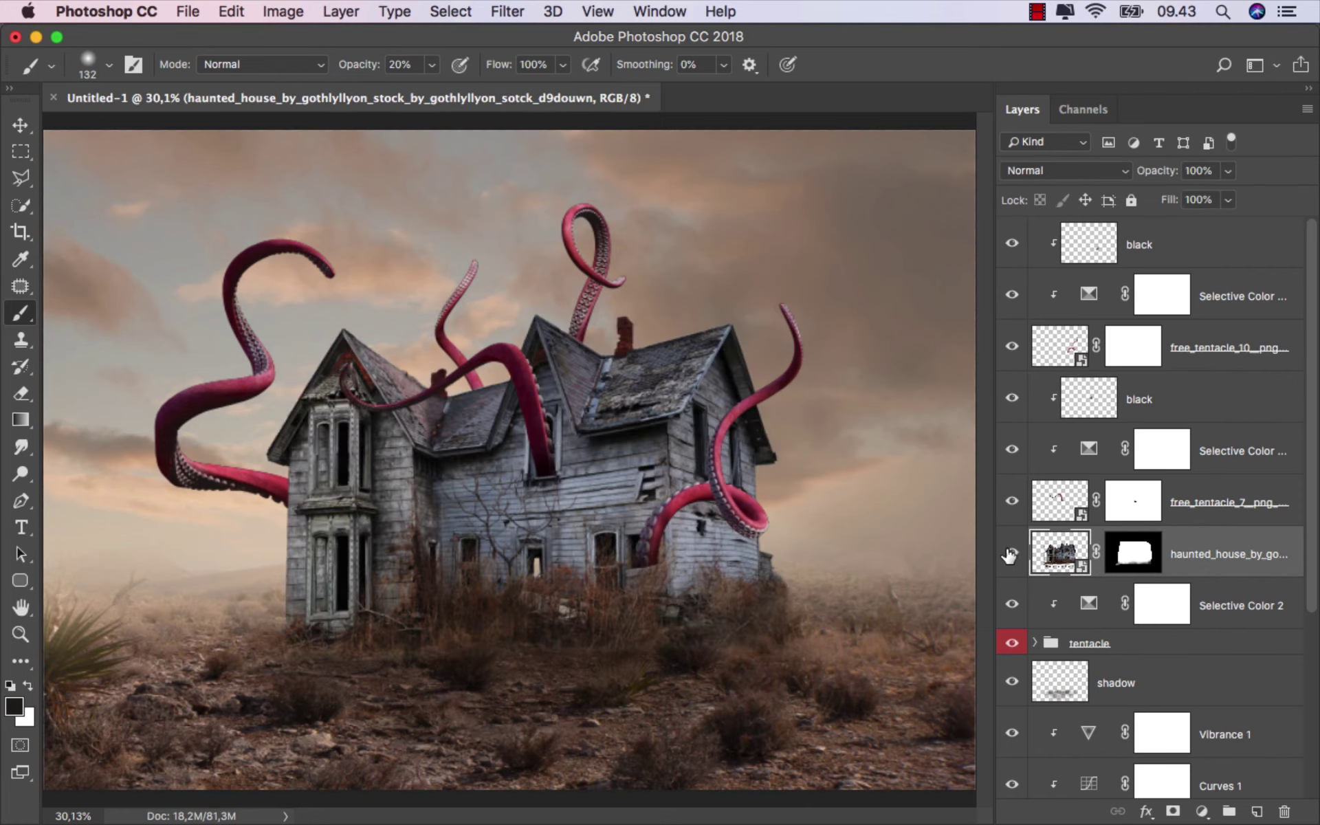
left_click(1256, 812)
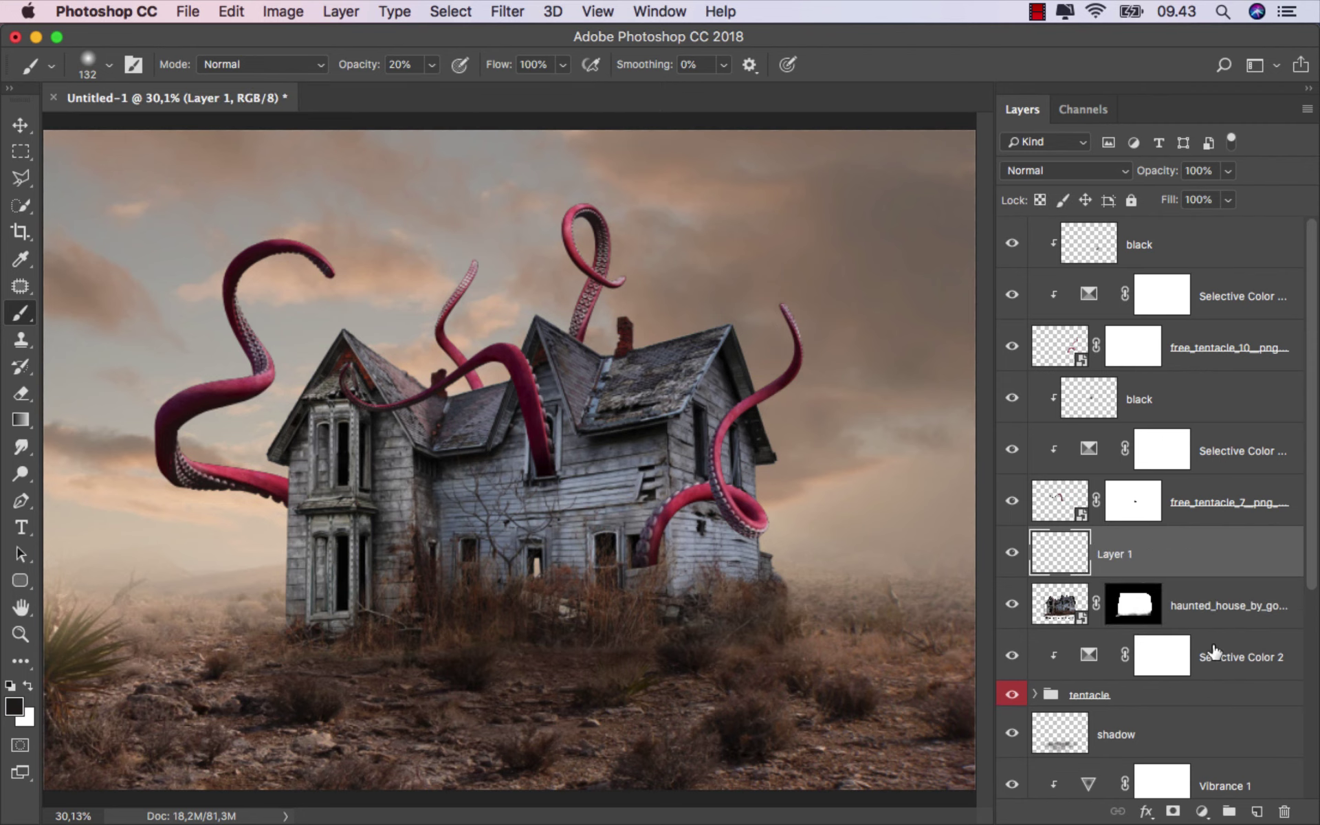
right_click(1163, 564)
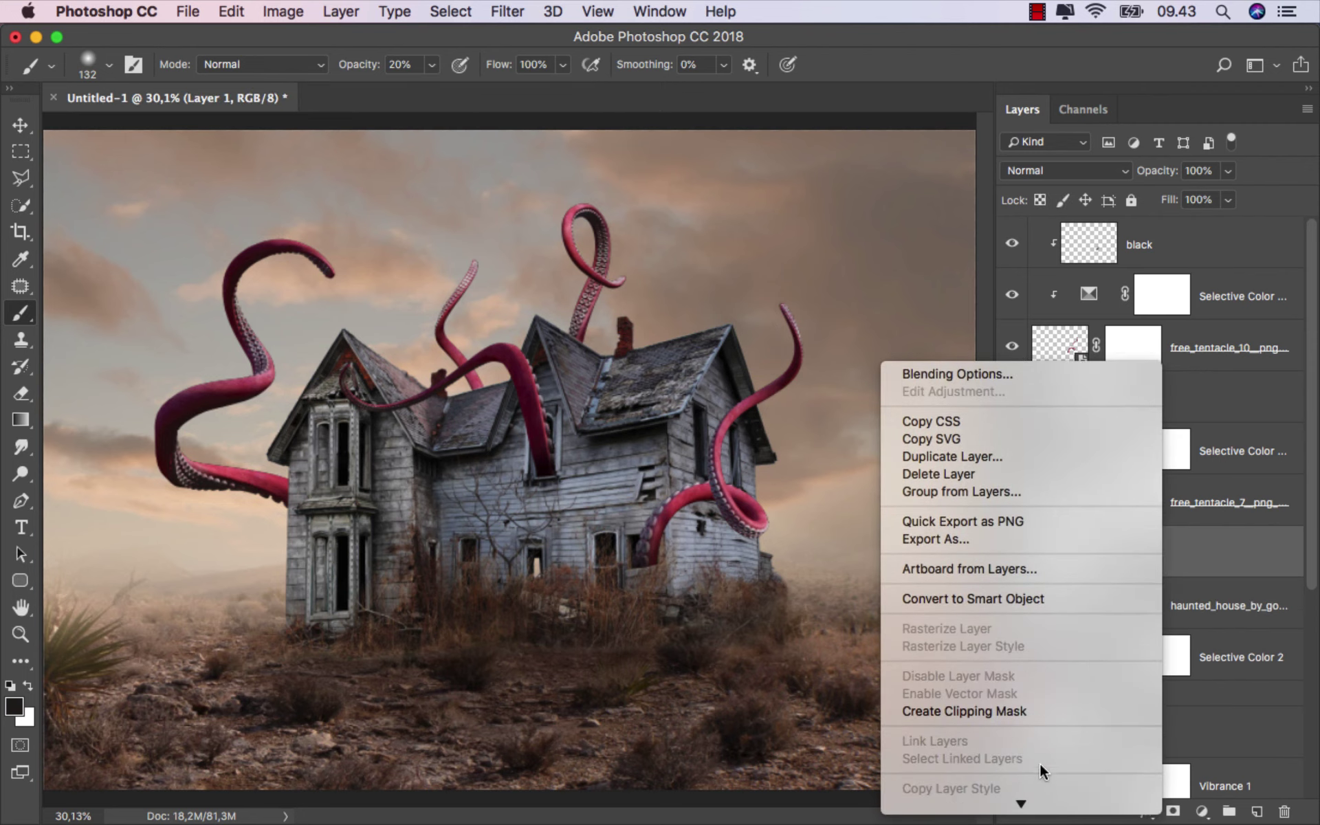
left_click(1028, 712)
type("shadow")
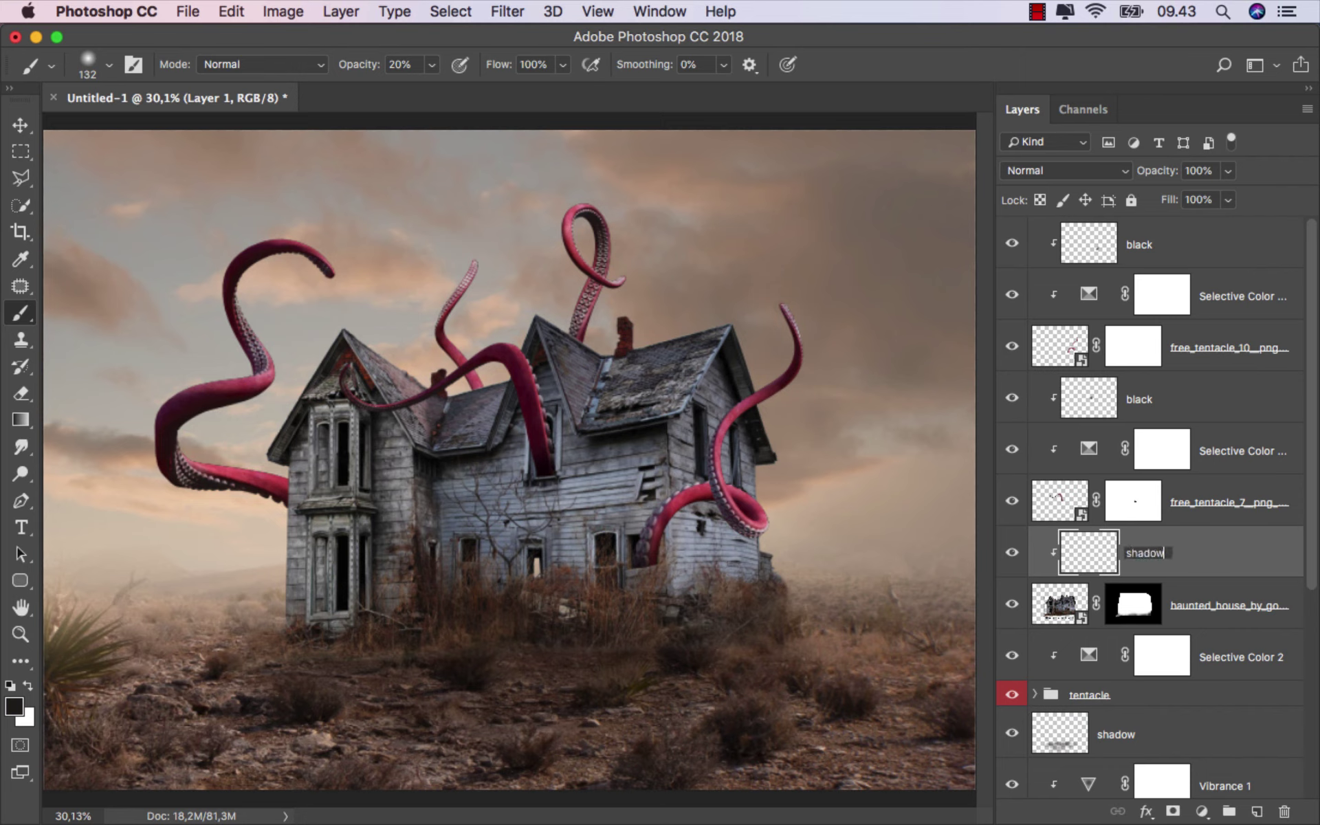
key("Return")
left_click(1059, 170)
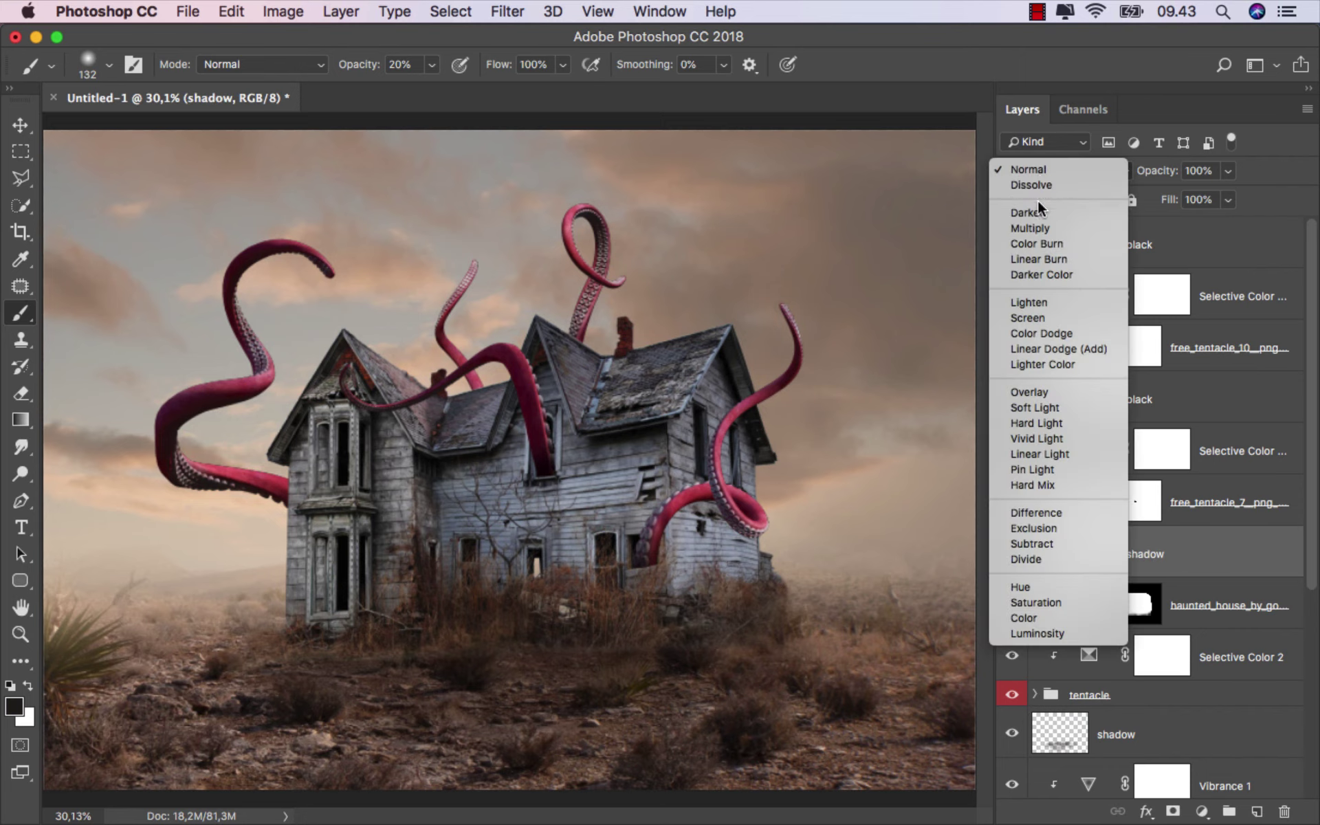
left_click(1018, 228)
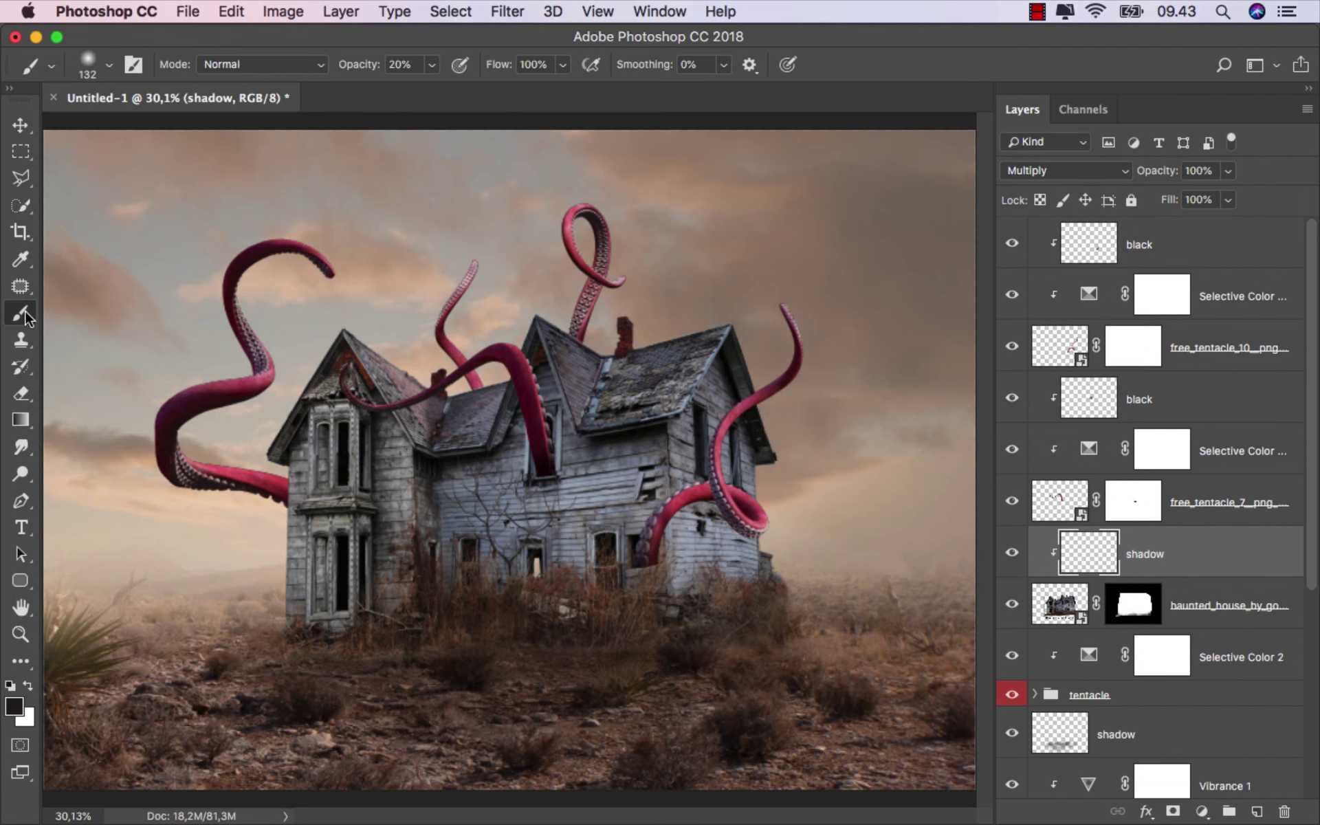
Step: Resize the soft brush to 98 px and paint shadow along the tentacle's underside
scroll(568, 567, "up", 3)
scroll(567, 567, "up", 3)
scroll(584, 557, "up", 3)
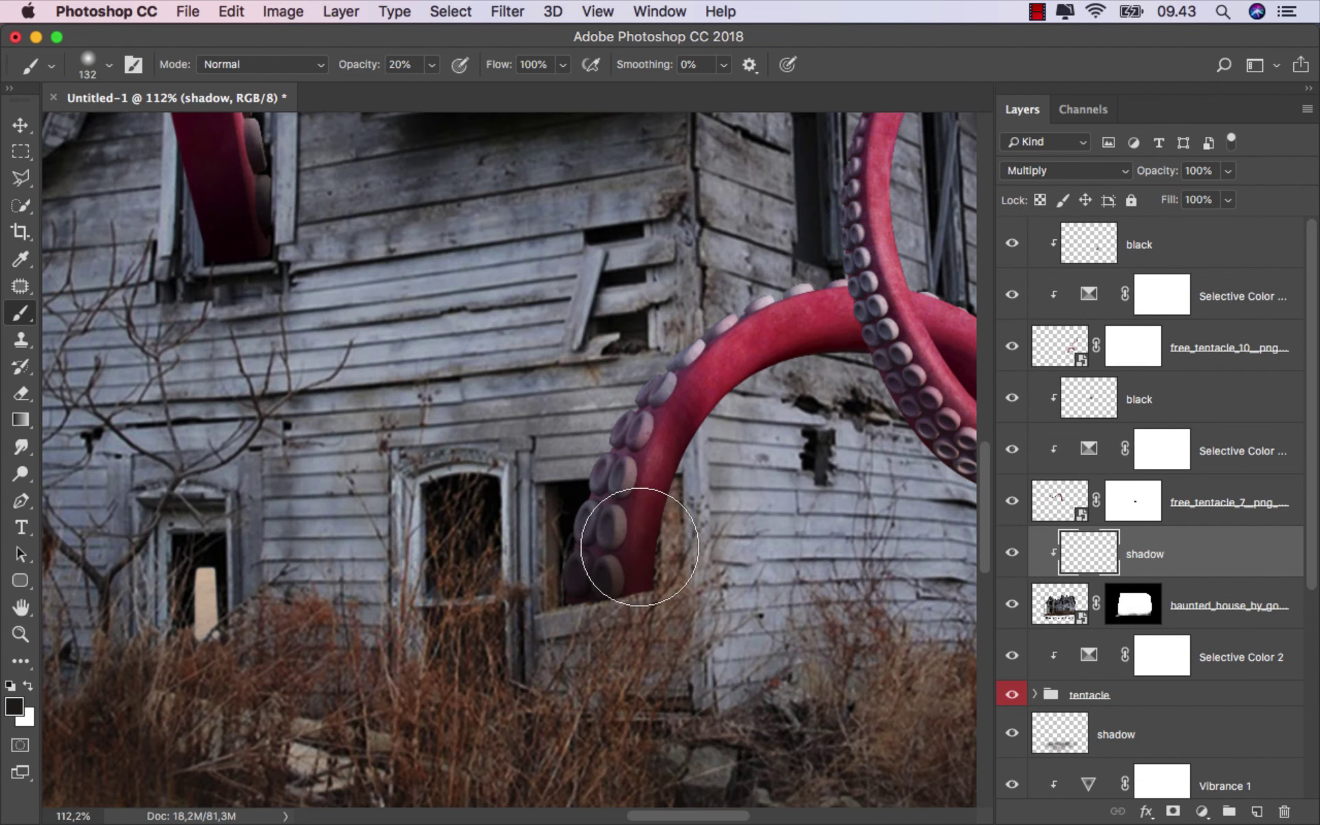
scroll(538, 577, "up", 2)
left_click_drag(538, 577, 442, 619)
scroll(523, 543, "down", 1)
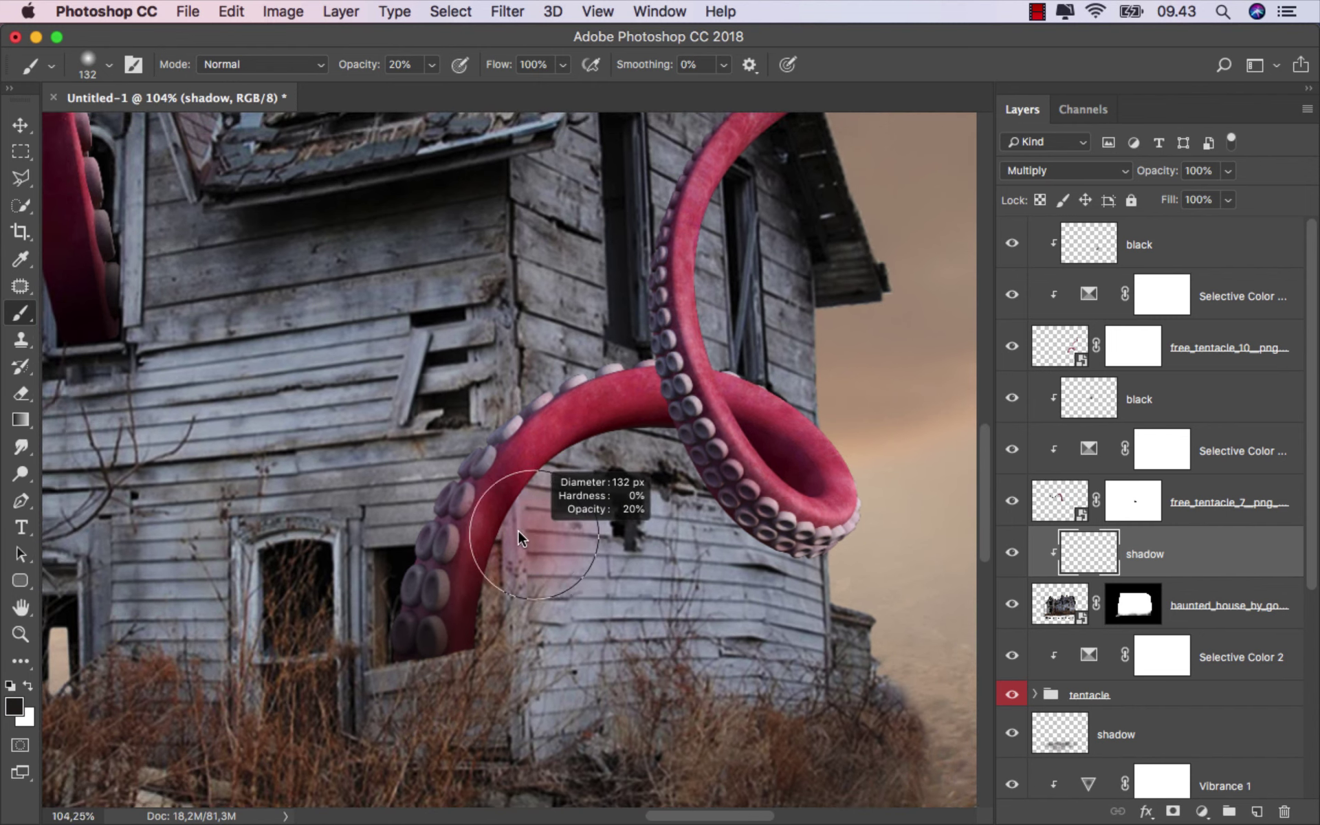
mouse_move(534, 535)
left_mouse_down()
mouse_move(491, 539)
mouse_move(483, 556)
mouse_move(550, 481)
mouse_move(623, 440)
mouse_move(691, 438)
left_mouse_up()
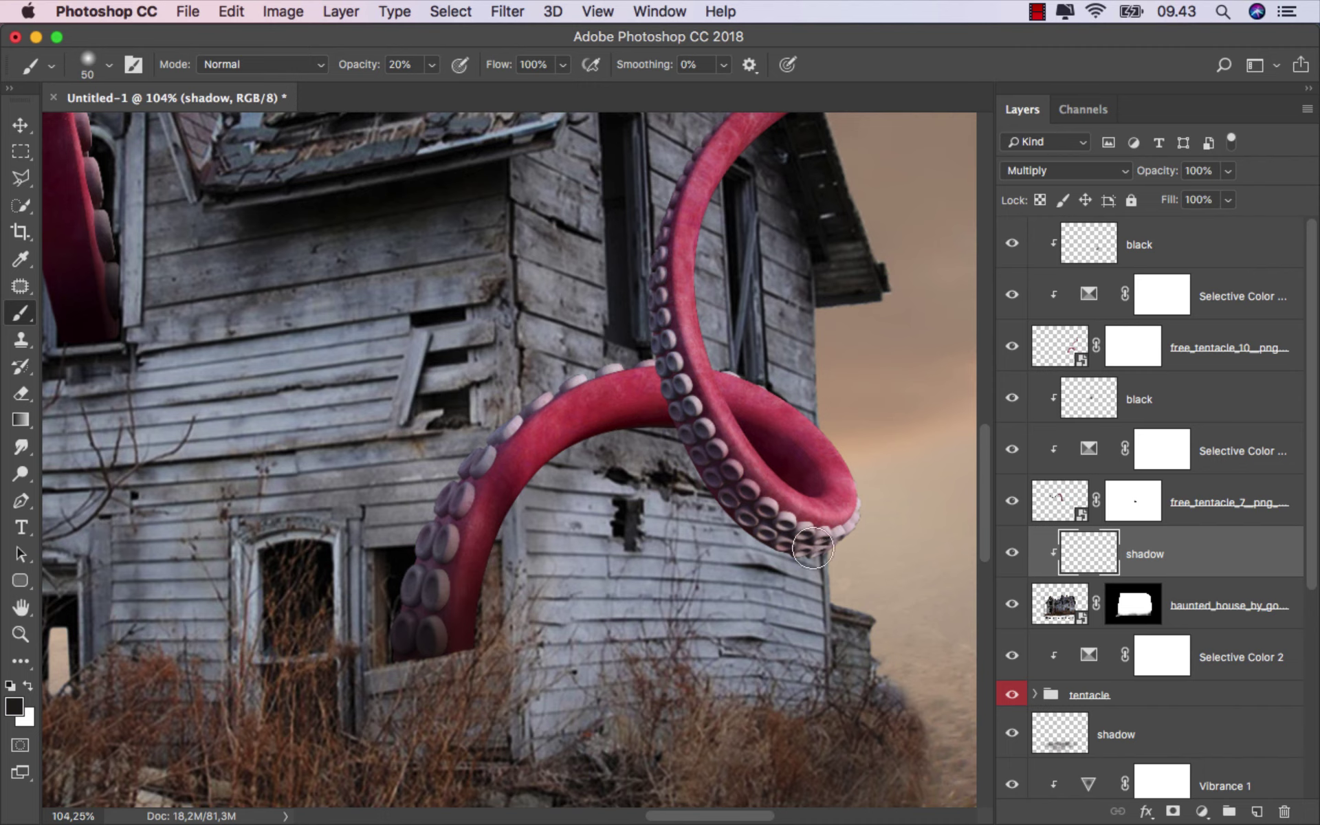
mouse_move(812, 548)
left_mouse_down()
mouse_move(756, 544)
mouse_move(675, 427)
mouse_move(615, 504)
left_mouse_up()
Step: Paint shadow under the lower tentacle and along its inner loop suckers, undoing one stroke
scroll(770, 179, "down", 3)
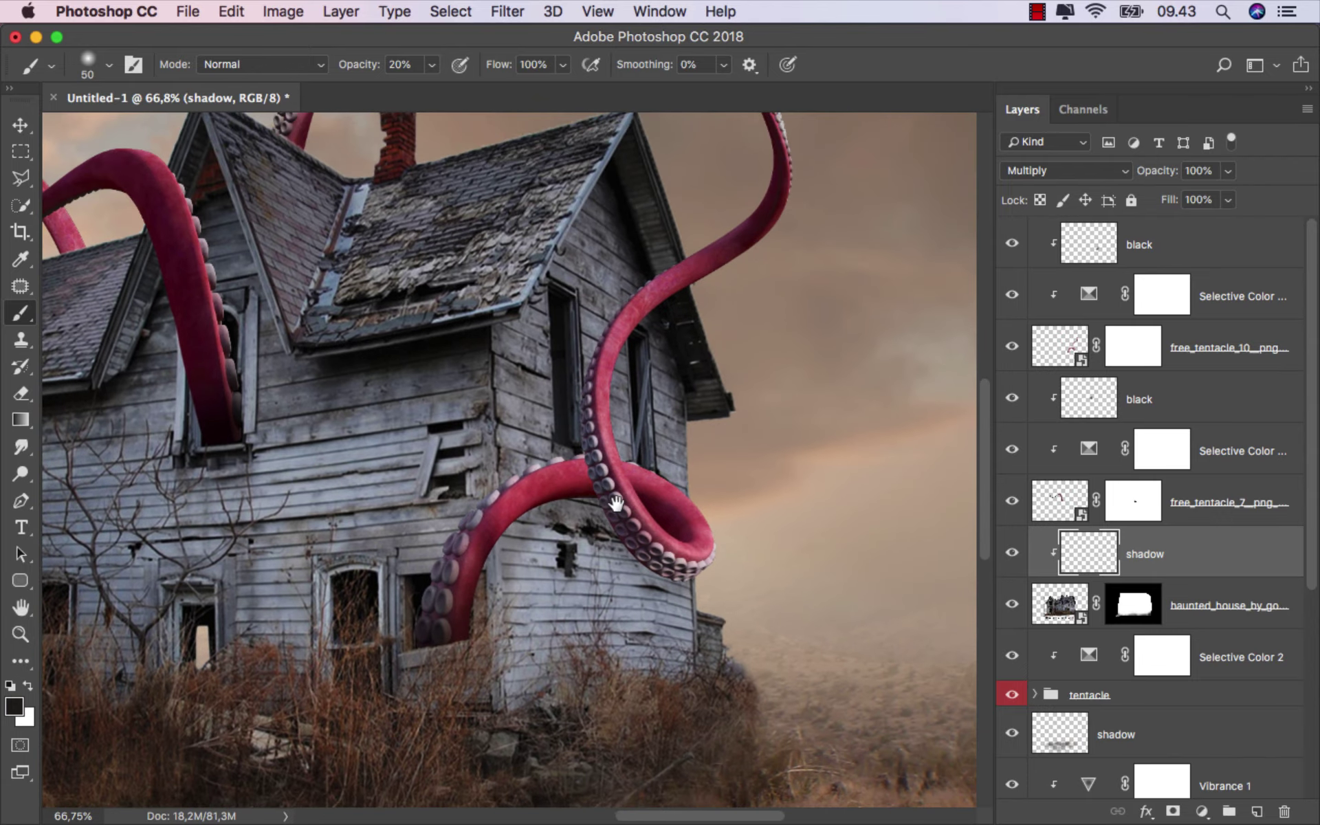
scroll(468, 578, "up", 2)
left_click_drag(481, 550, 591, 474)
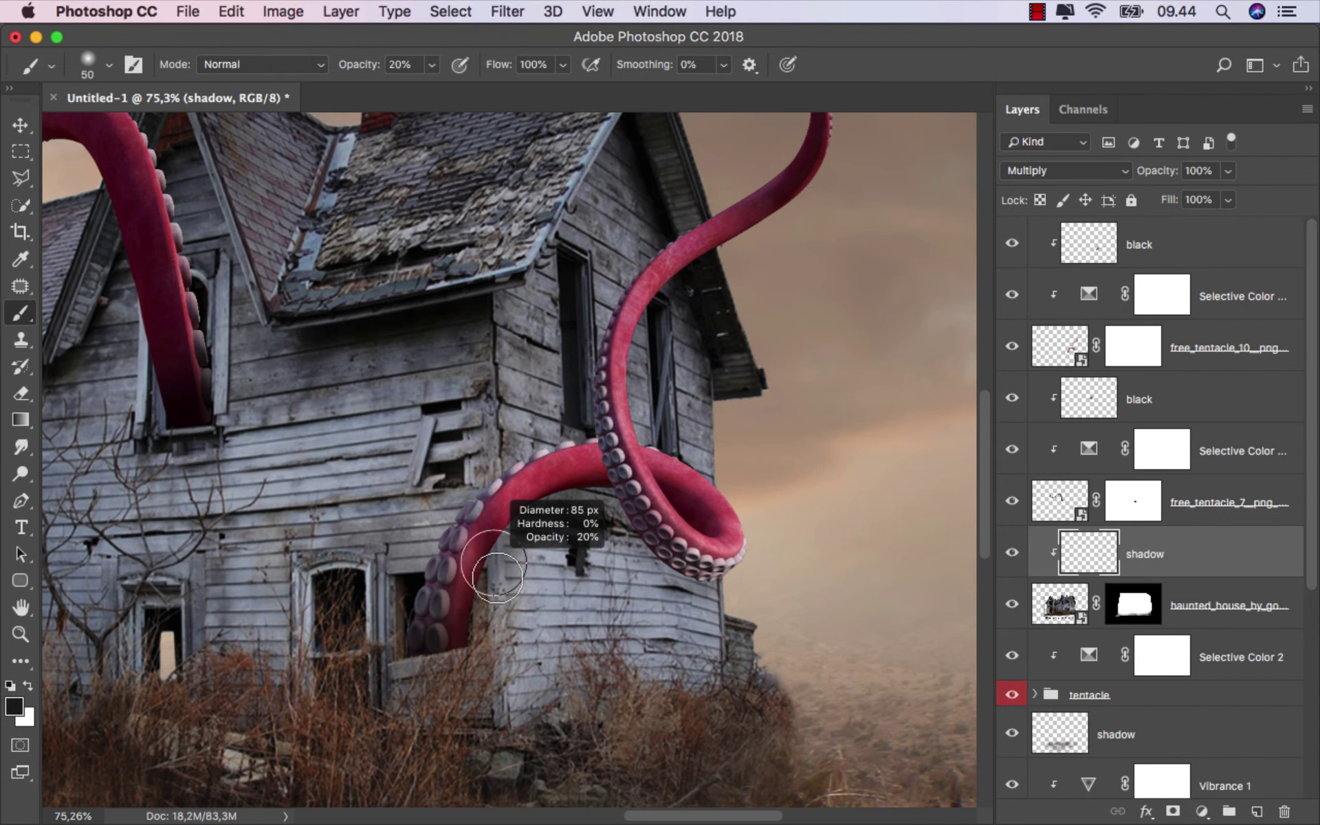
mouse_move(496, 577)
left_mouse_down()
mouse_move(454, 598)
mouse_move(536, 509)
mouse_move(649, 497)
left_mouse_up()
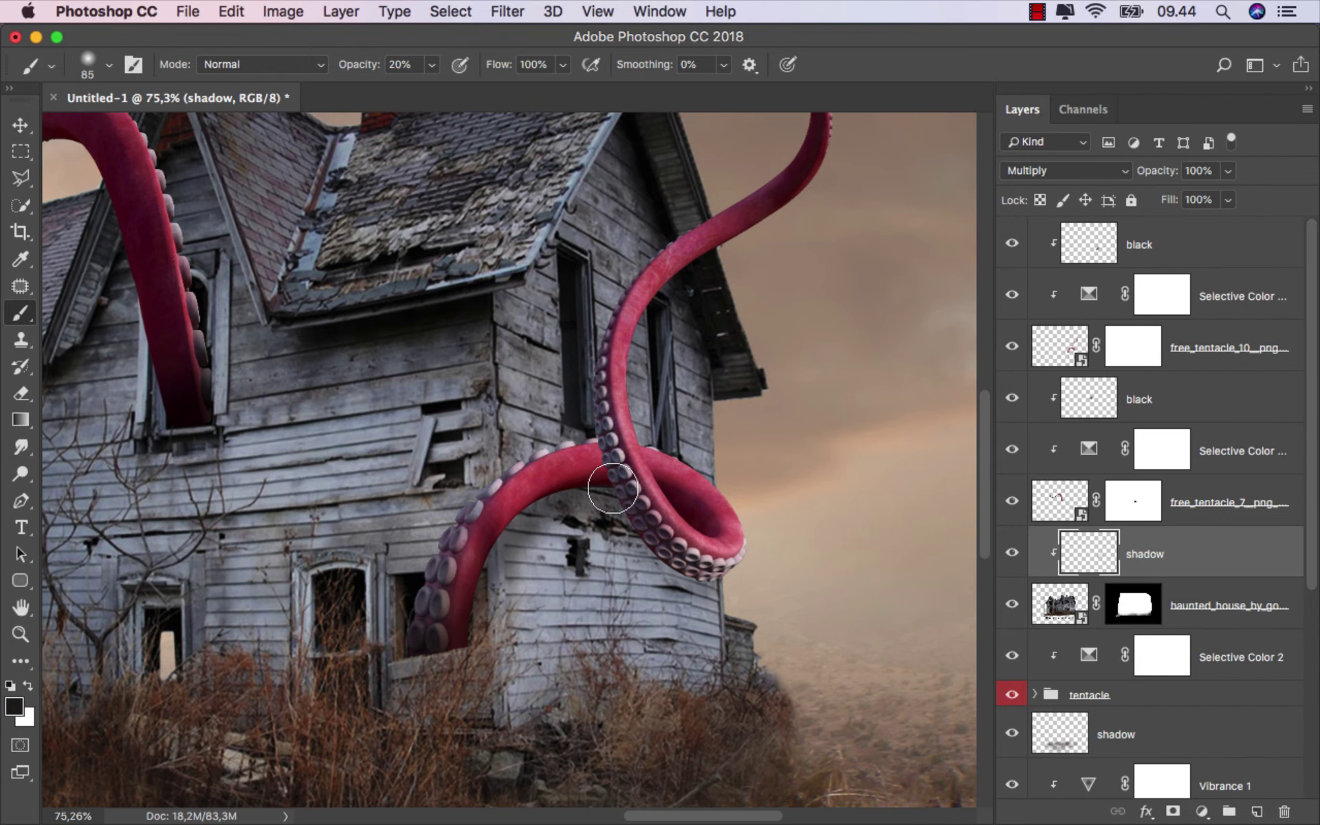
key("super+z")
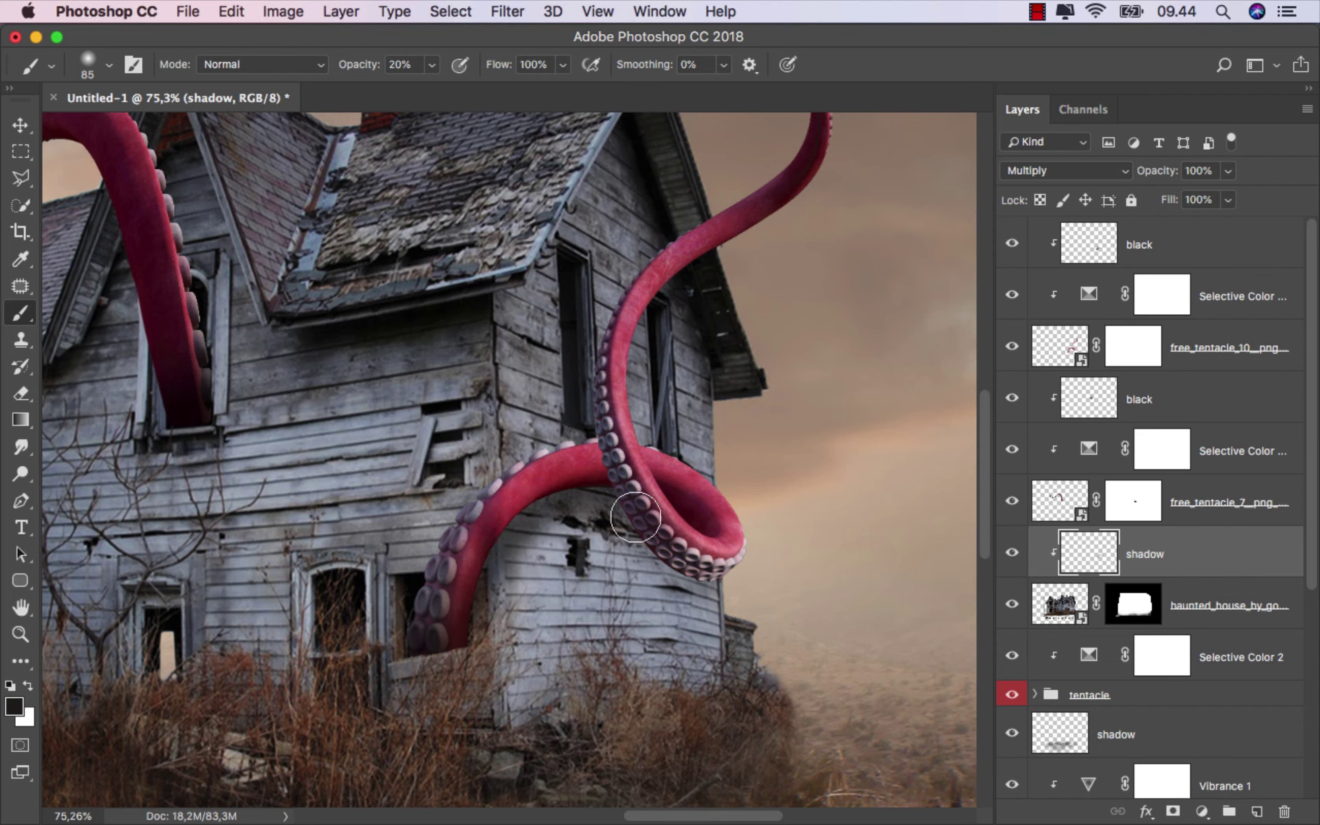
mouse_move(713, 548)
left_mouse_down()
mouse_move(681, 571)
mouse_move(600, 457)
mouse_move(622, 343)
left_mouse_up()
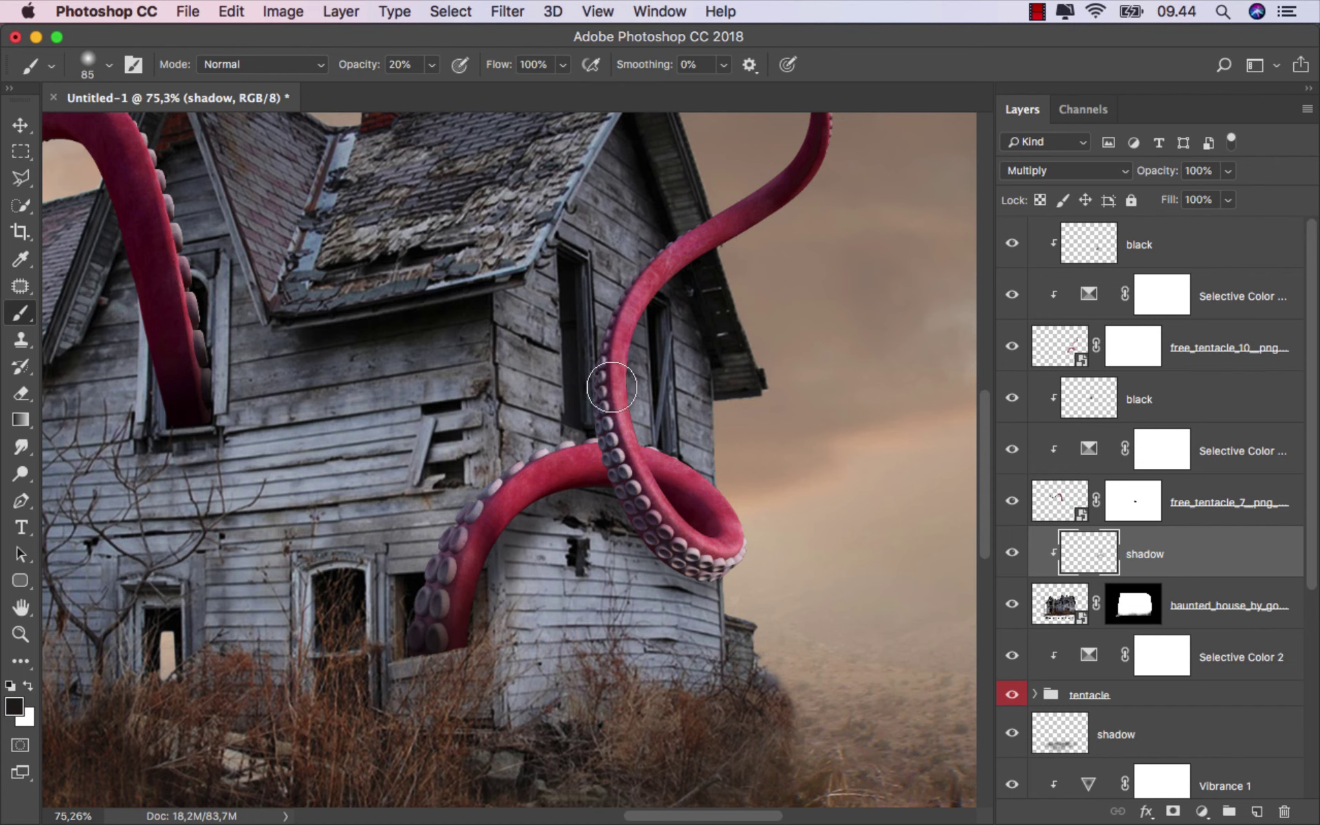
left_click_drag(660, 495, 654, 327)
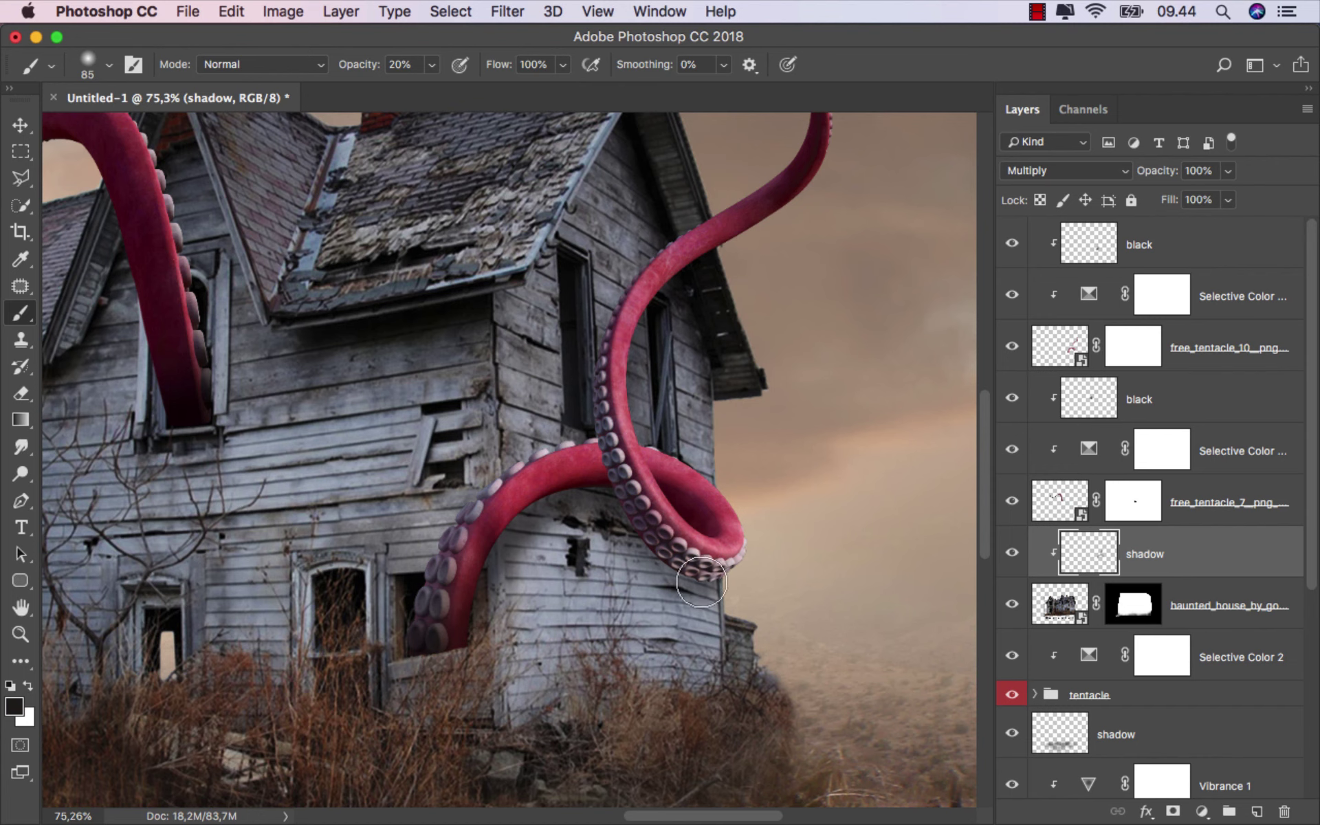
Step: With a smaller brush, darken the wall near the tentacle base by the gable
scroll(706, 557, "down", 1)
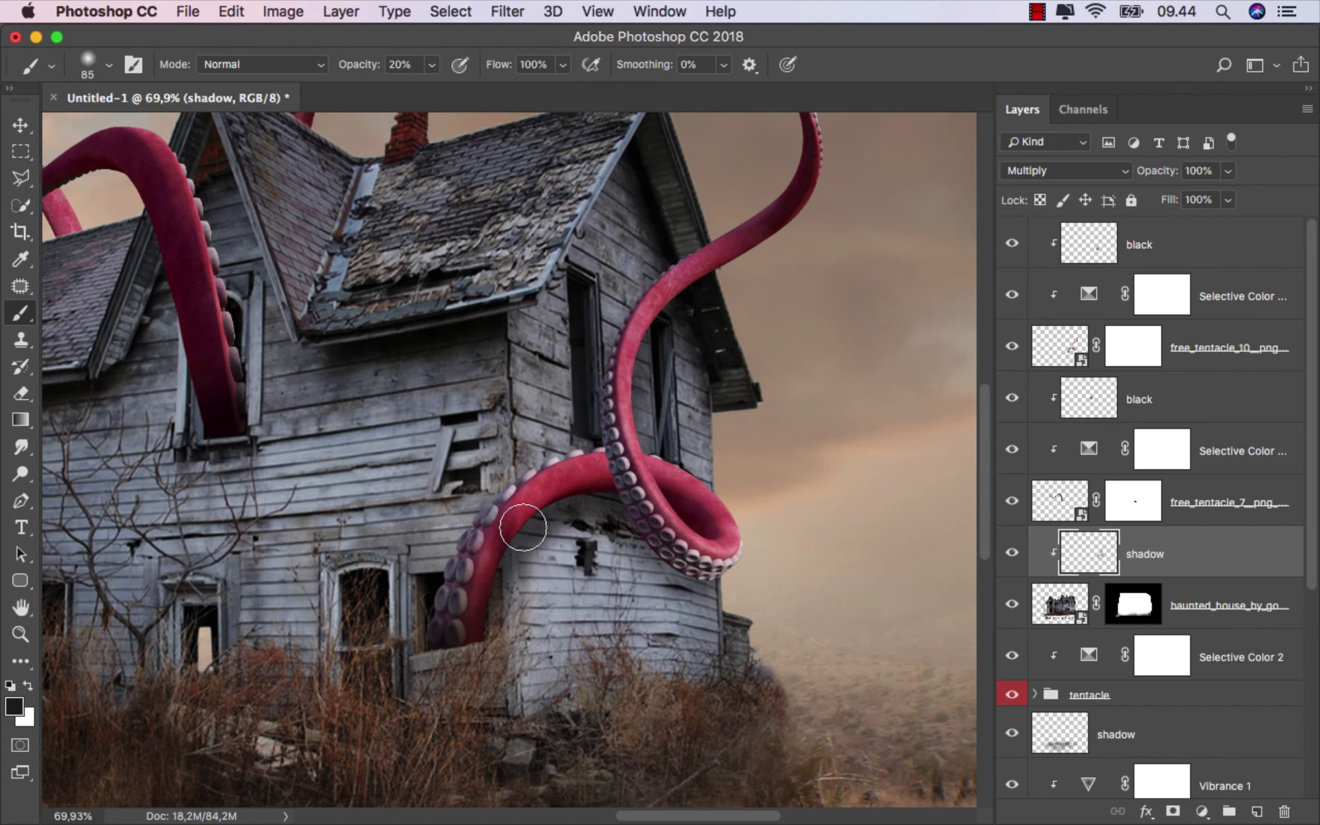
scroll(507, 616, "down", 2)
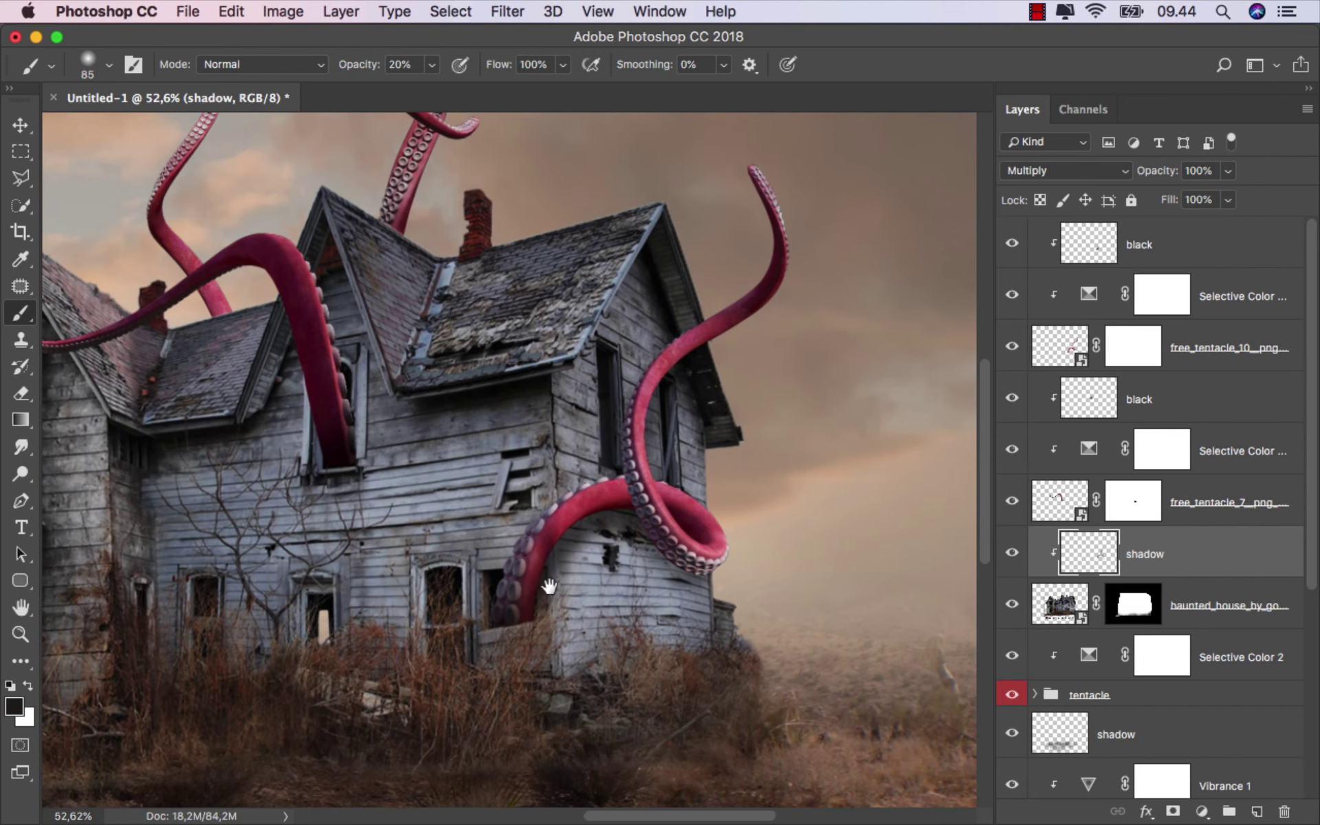
scroll(545, 590, "up", 5)
scroll(564, 516, "up", 2)
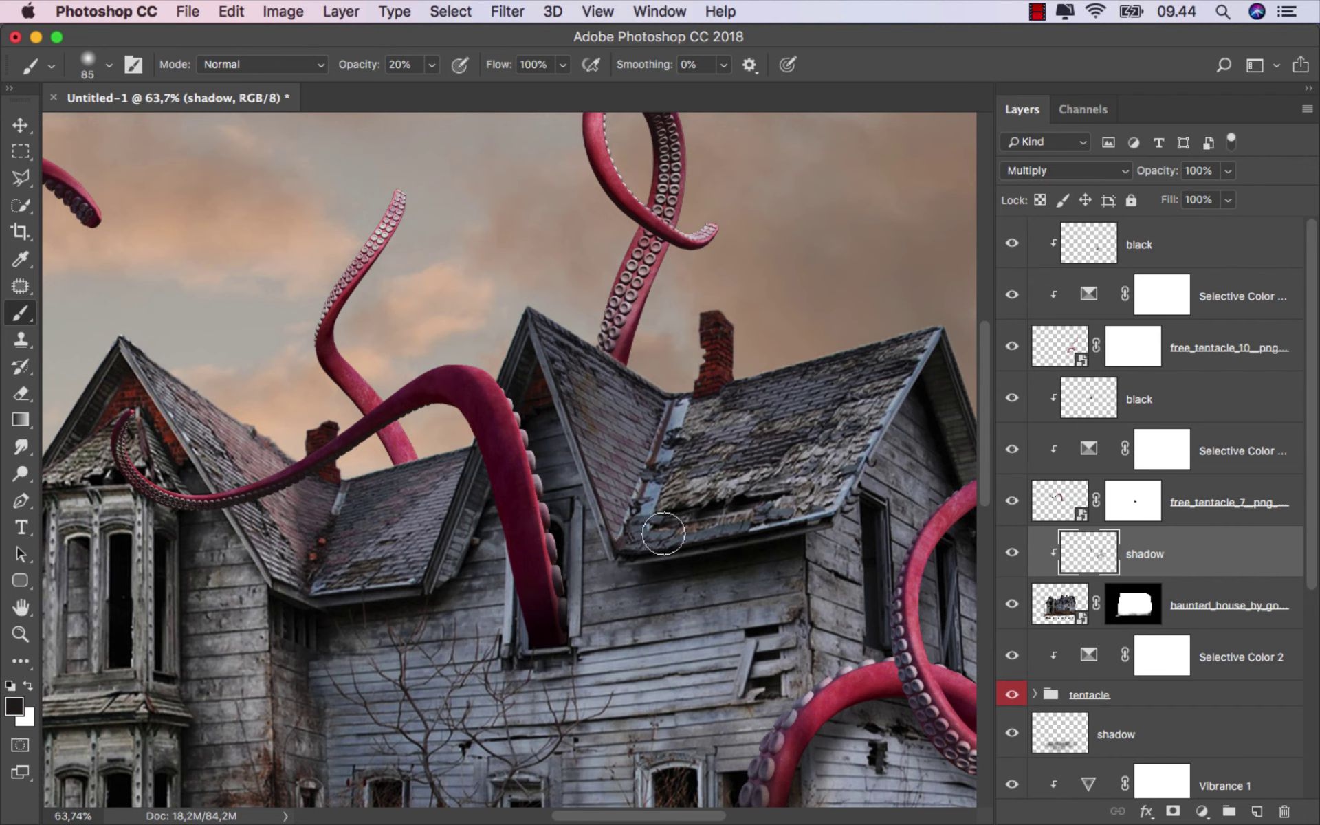
mouse_move(650, 412)
left_mouse_down()
mouse_move(630, 406)
mouse_move(664, 549)
left_mouse_up()
mouse_move(383, 483)
left_mouse_down()
mouse_move(501, 436)
mouse_move(512, 414)
left_mouse_up()
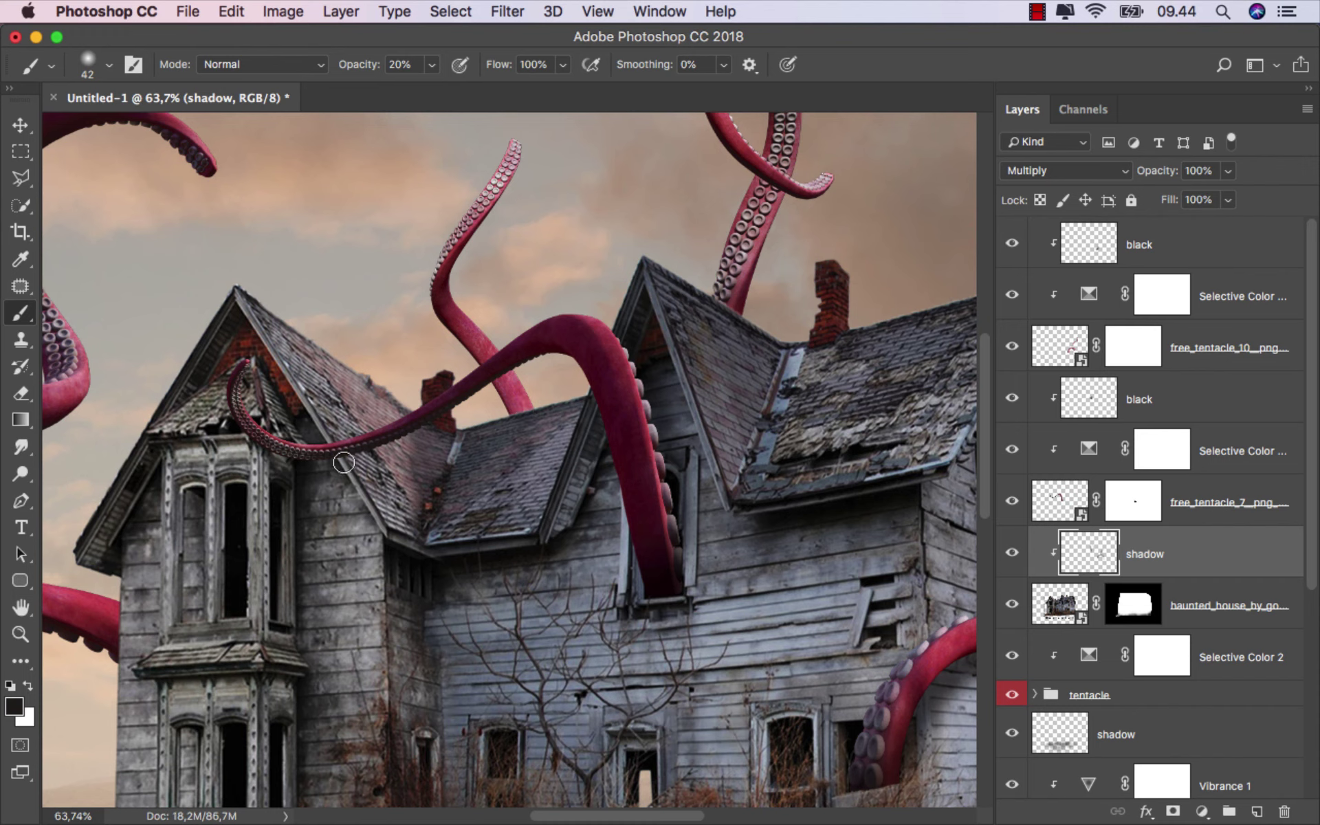
mouse_move(246, 385)
left_mouse_down()
mouse_move(282, 449)
mouse_move(257, 393)
left_mouse_up()
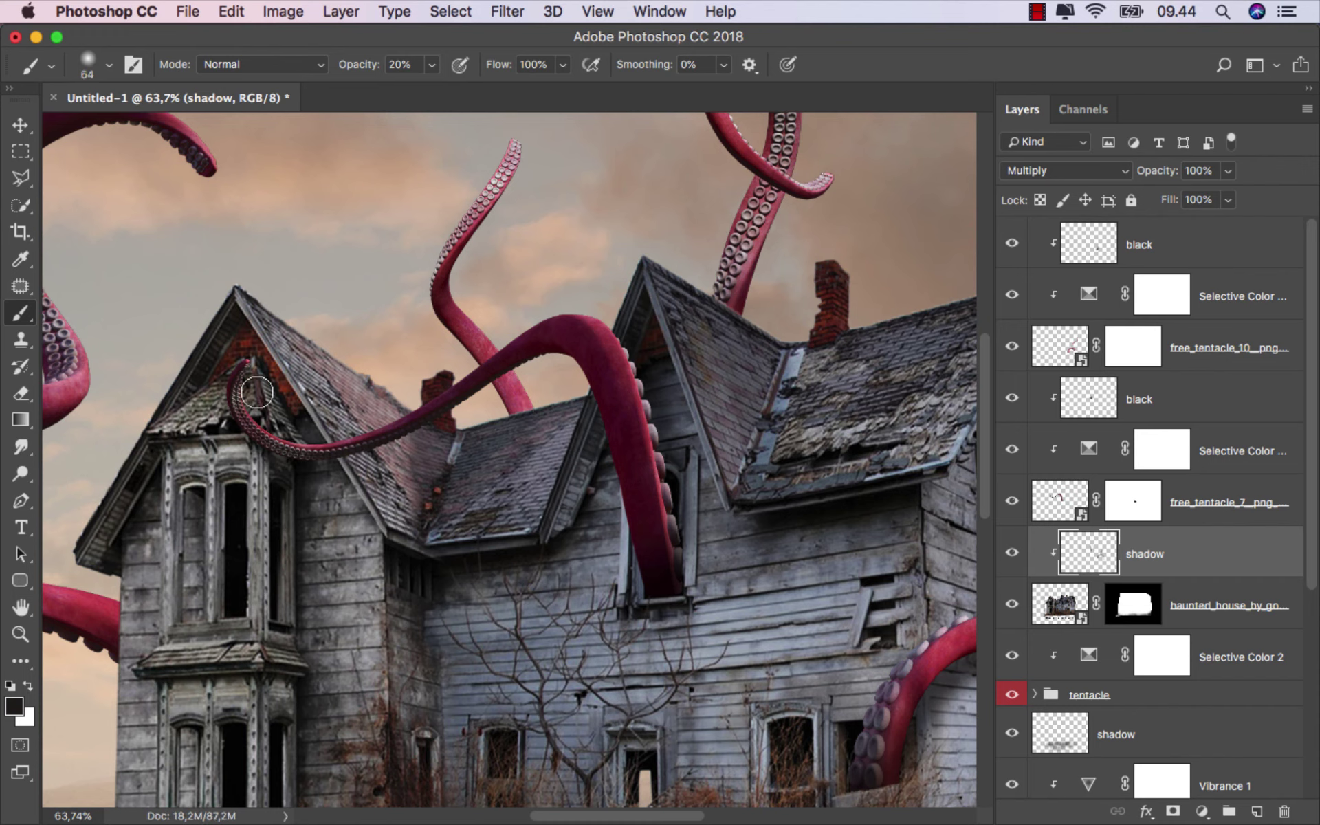
left_click_drag(305, 460, 335, 481)
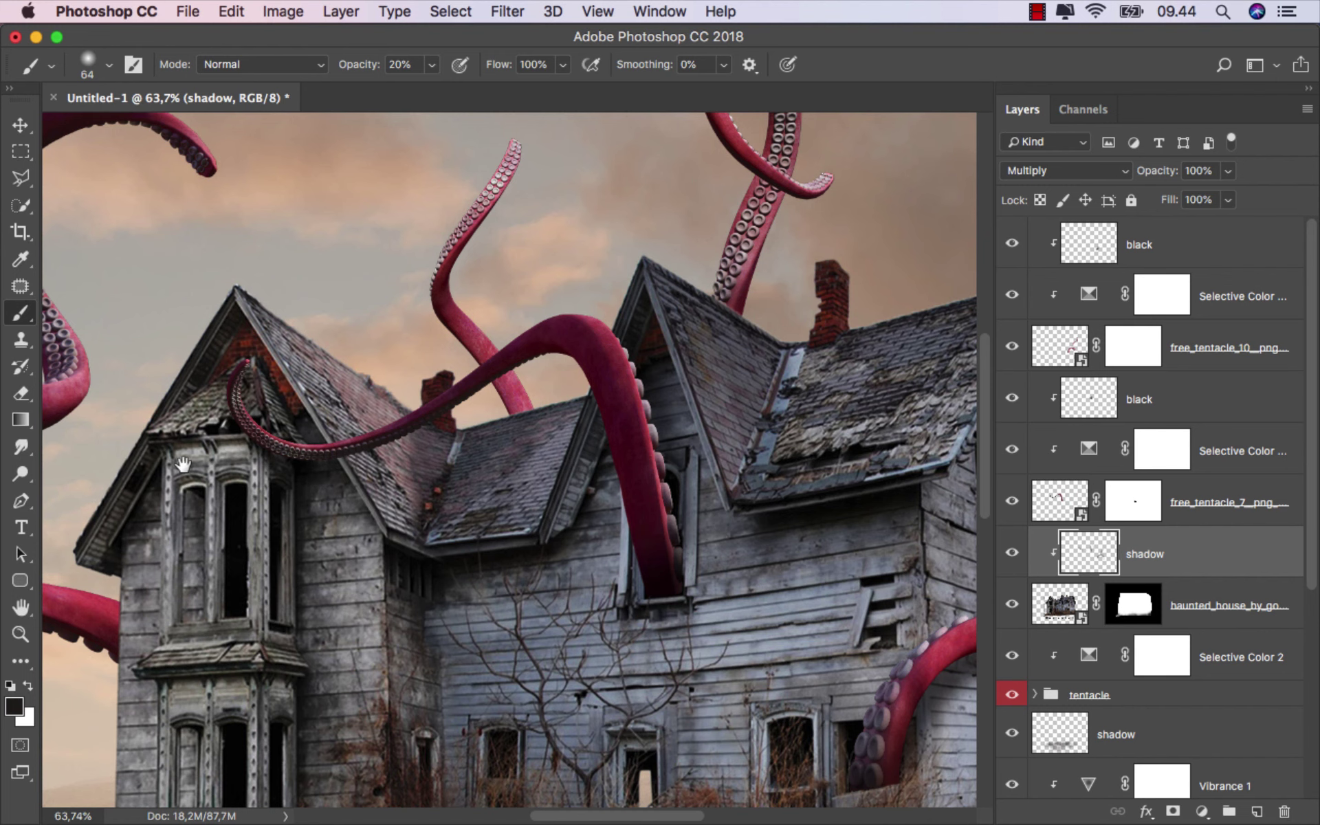
Step: Readjust the brush size and darken the wall around the tentacle tip near the ground
left_click_drag(182, 465, 300, 422)
scroll(275, 481, "down", 2)
left_click_drag(257, 553, 289, 554)
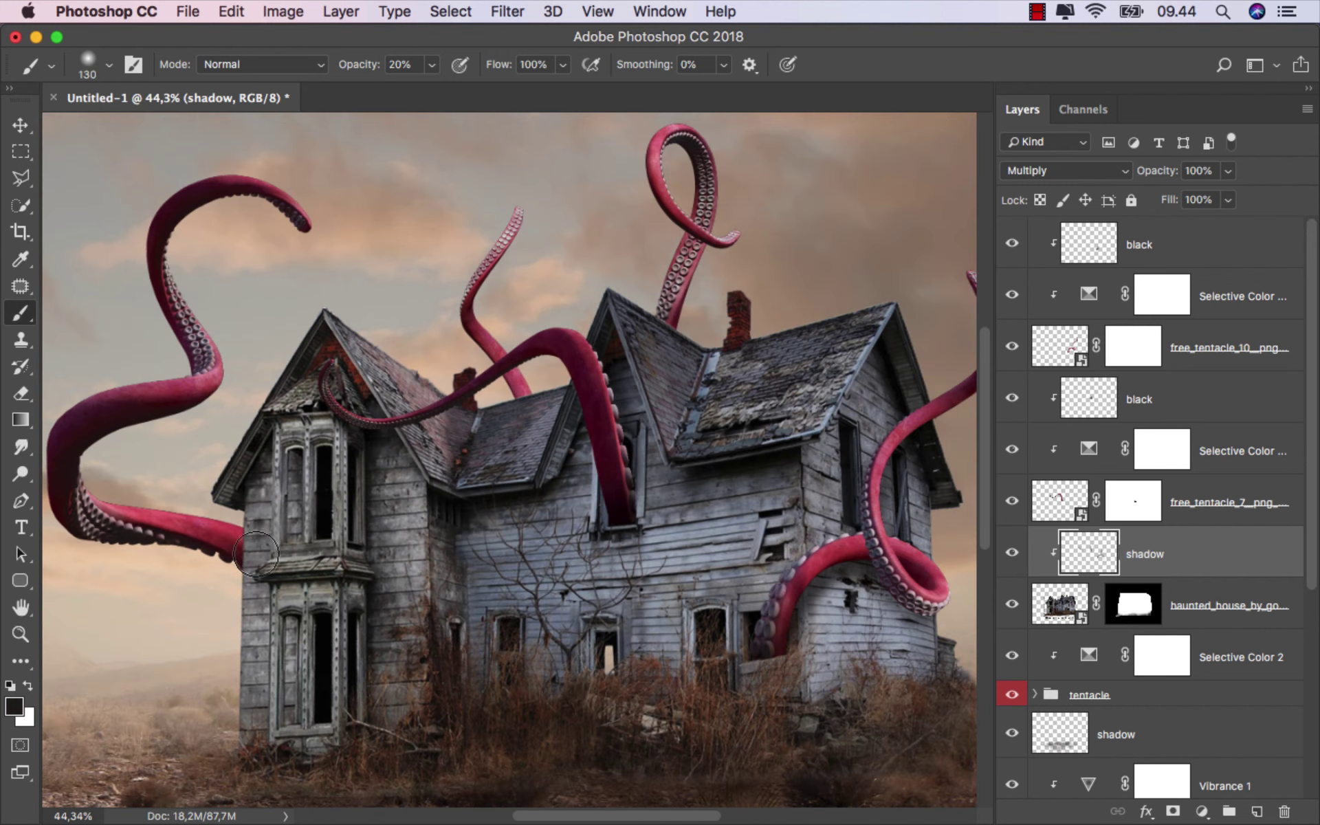
scroll(397, 580, "down", 1)
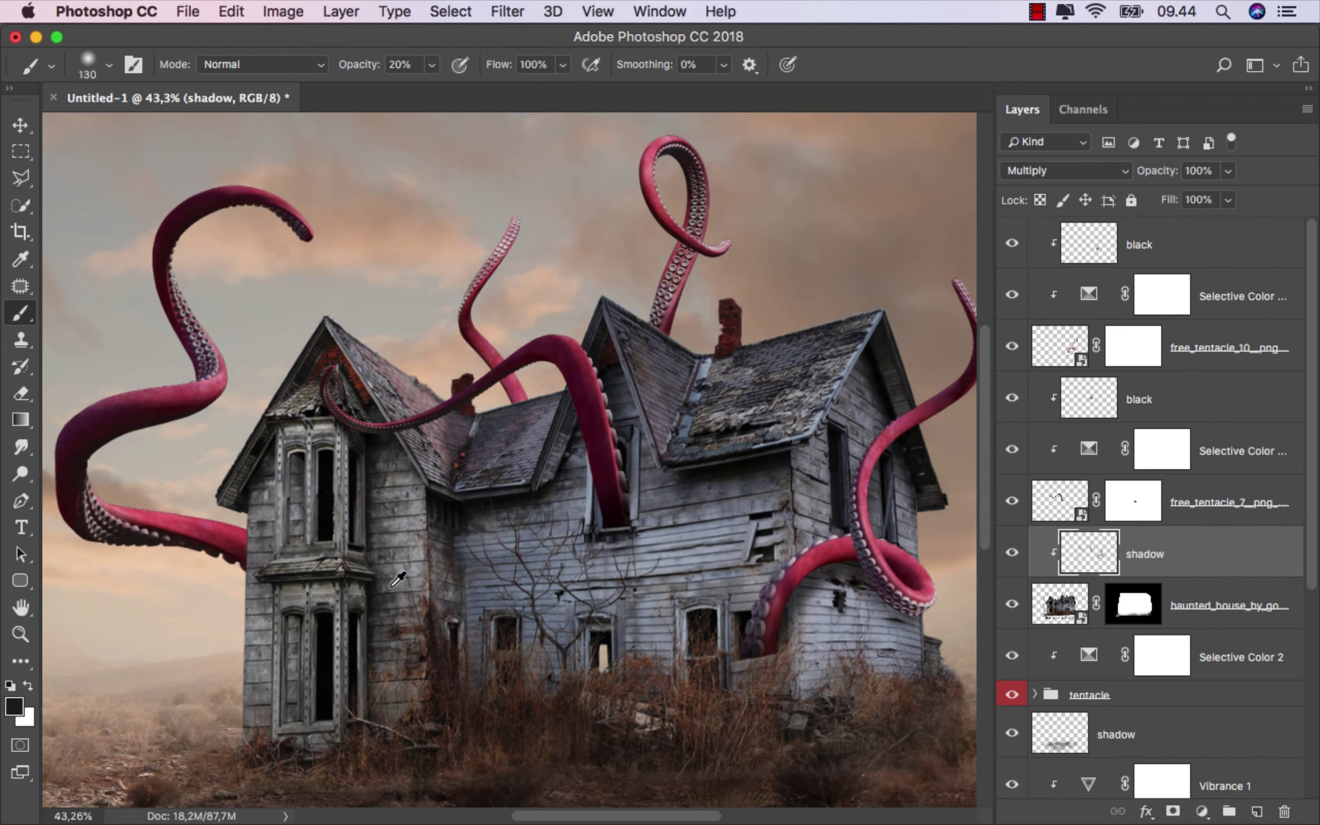
scroll(397, 580, "down", 2)
scroll(569, 550, "up", 8)
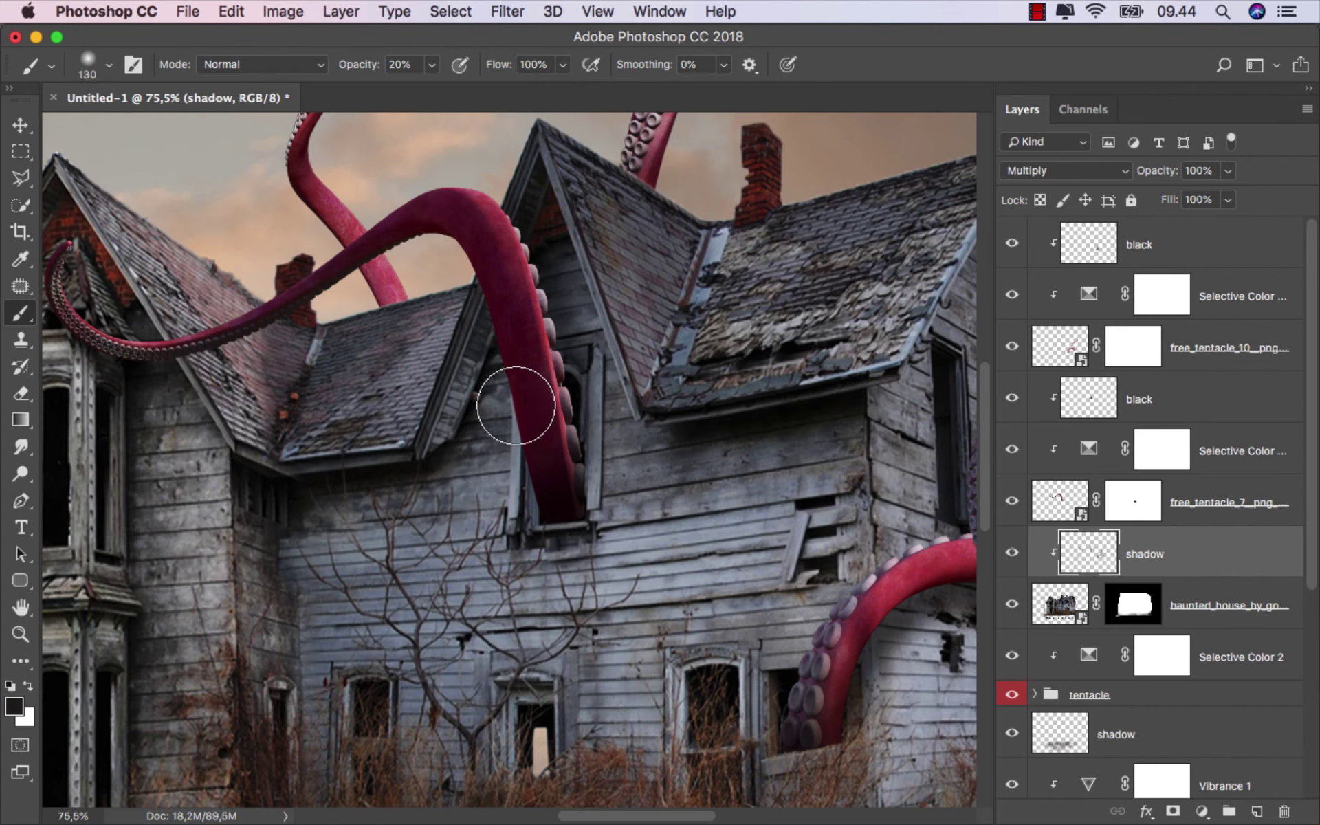
scroll(551, 487, "down", 6)
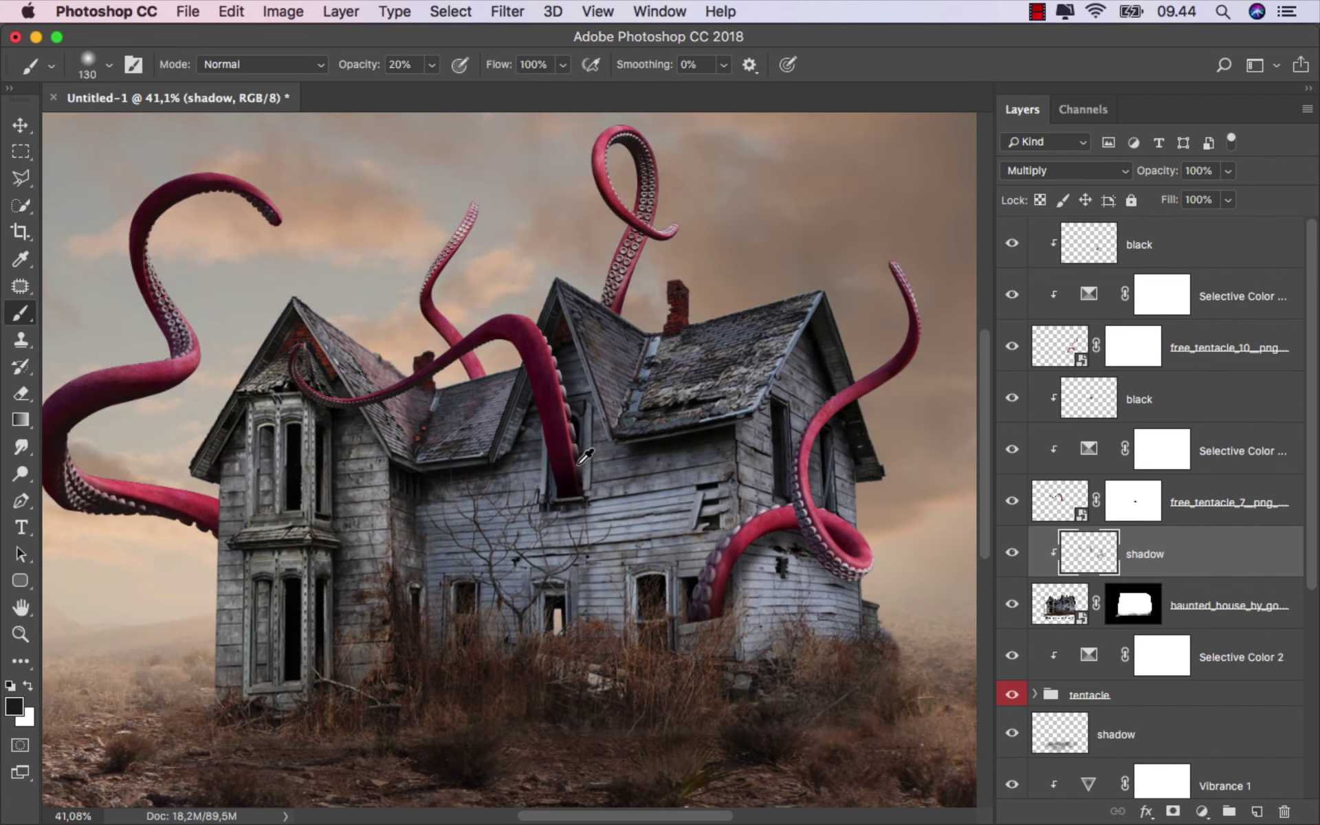
mouse_move(575, 500)
left_mouse_down()
mouse_move(554, 500)
mouse_move(608, 619)
left_mouse_up()
scroll(680, 607, "up", 2)
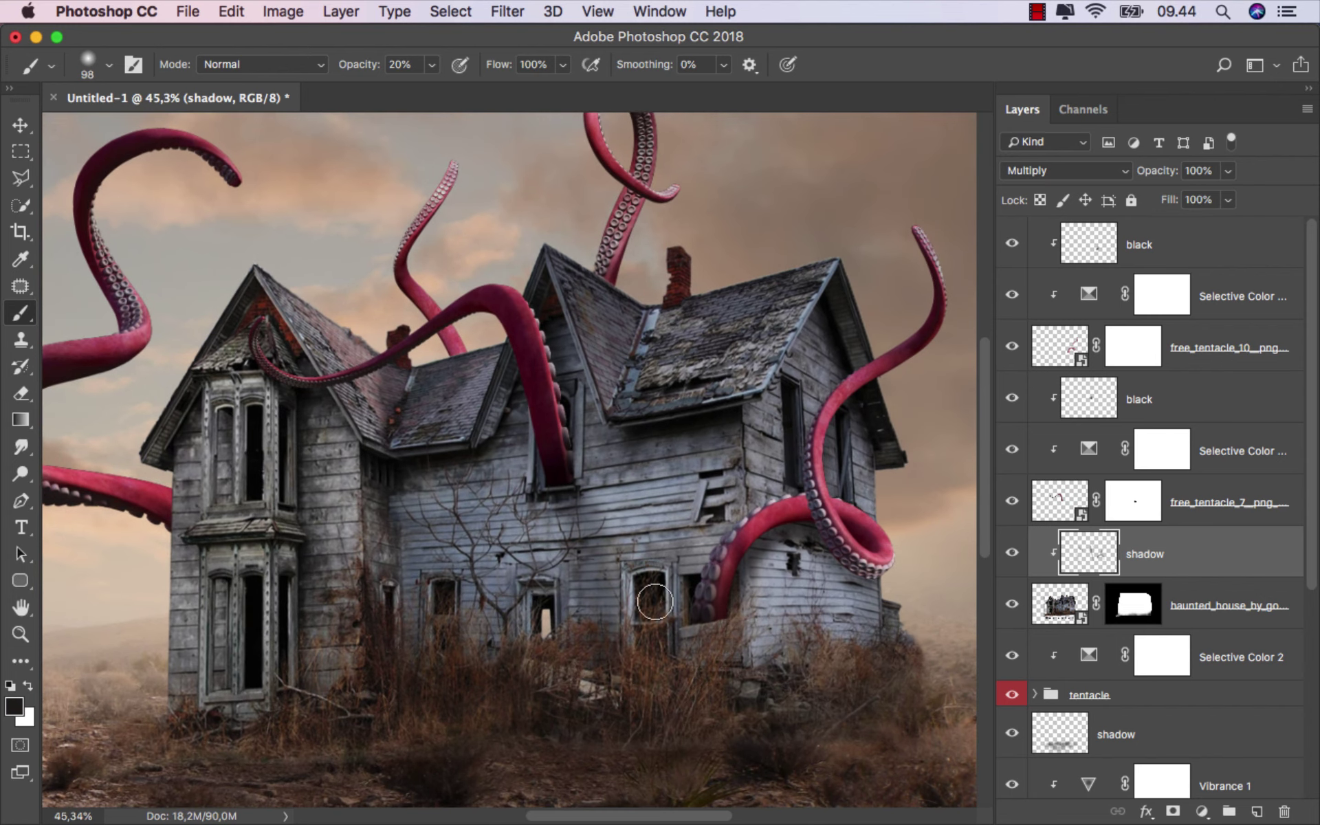
left_click_drag(722, 606, 707, 629)
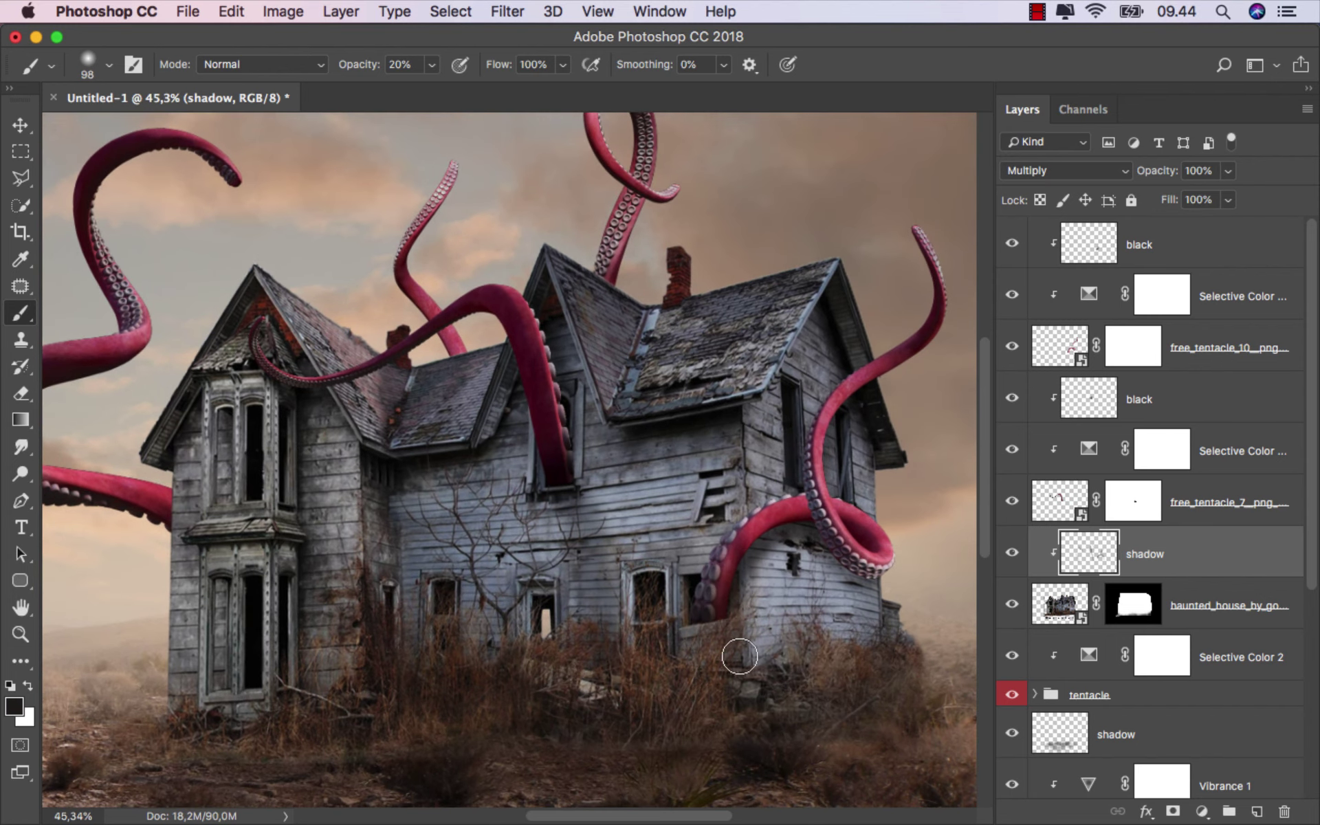
scroll(456, 608, "down", 2)
scroll(440, 626, "down", 4)
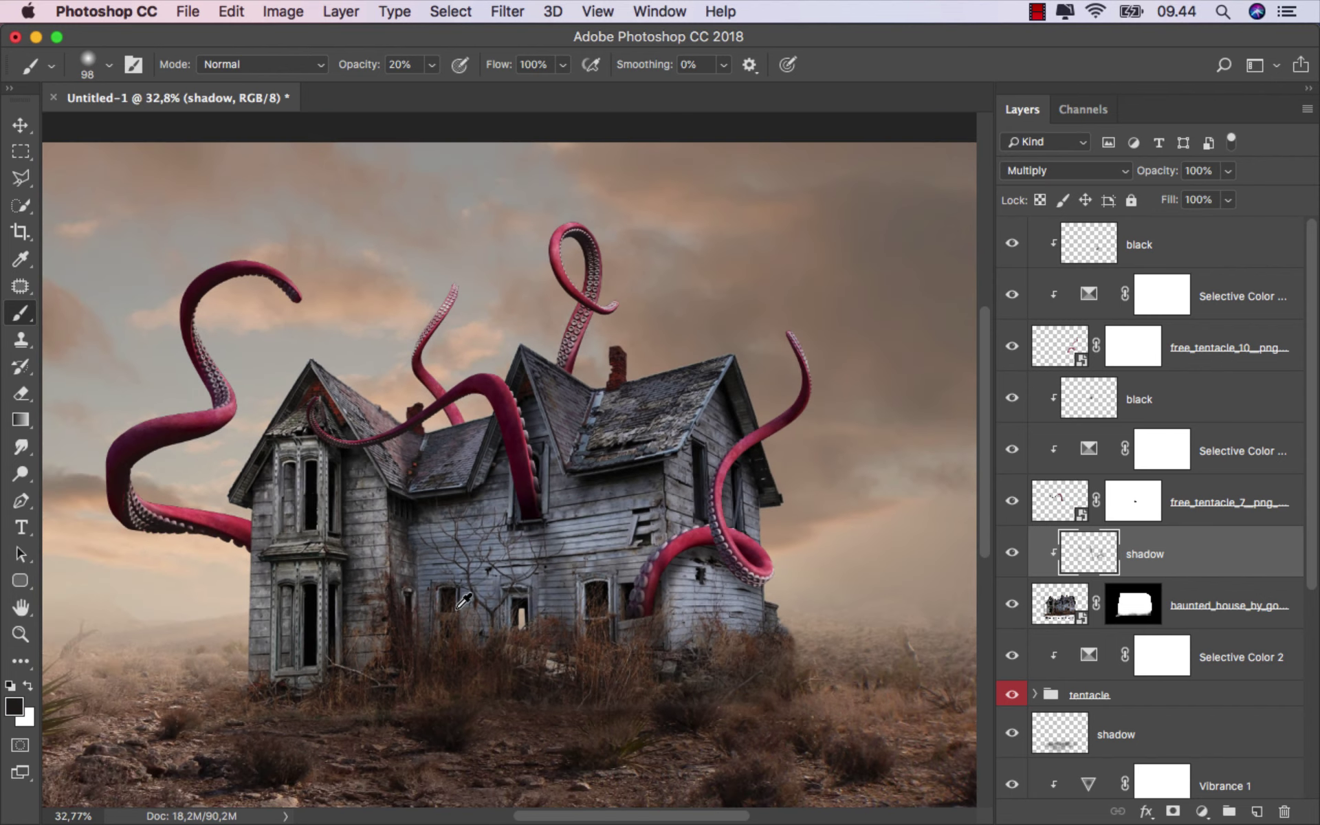
scroll(409, 662, "up", 8)
Step: Sample a brown, enlarge the brush to 302 px, and shade the grass, bay window and tentacle base
left_click(461, 652, "alt")
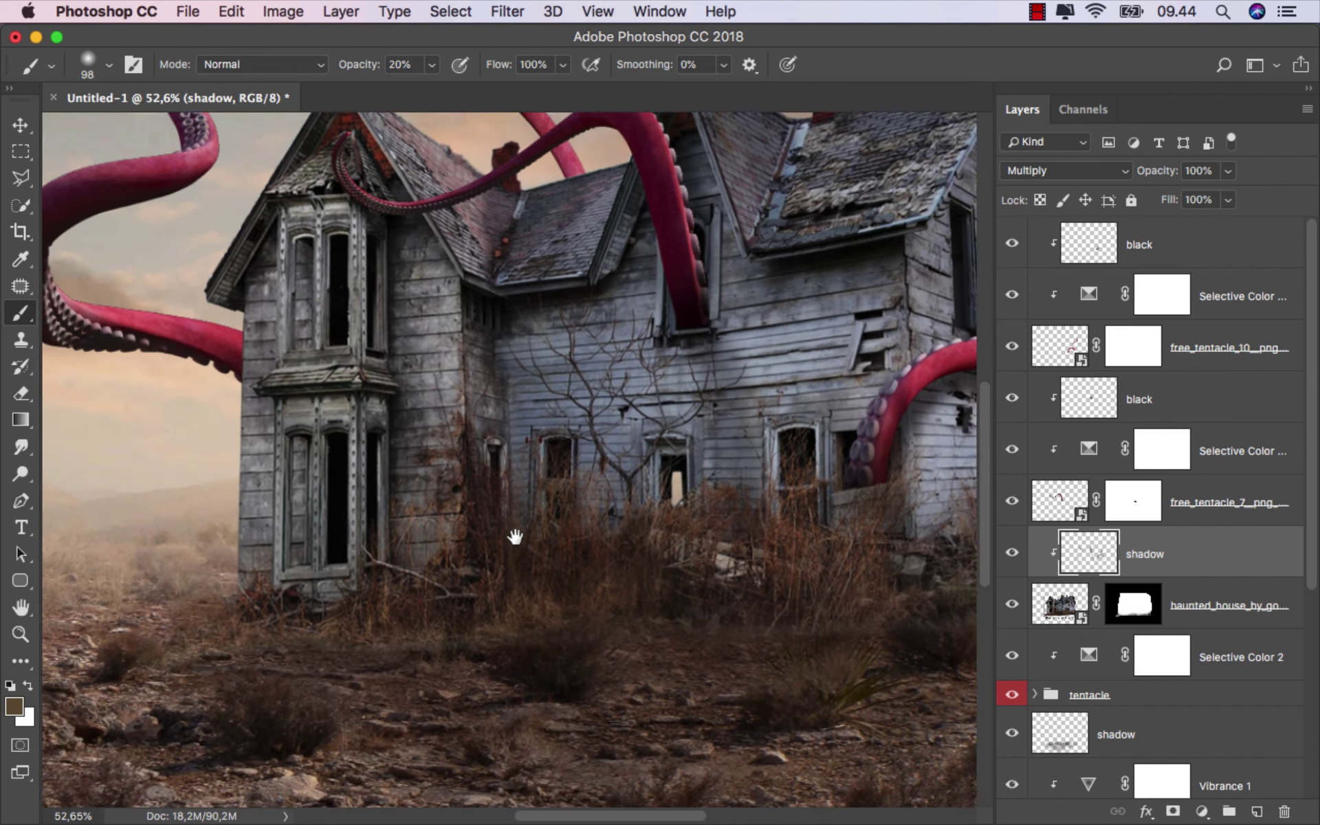
scroll(481, 605, "up", 2)
left_click_drag(421, 544, 509, 550)
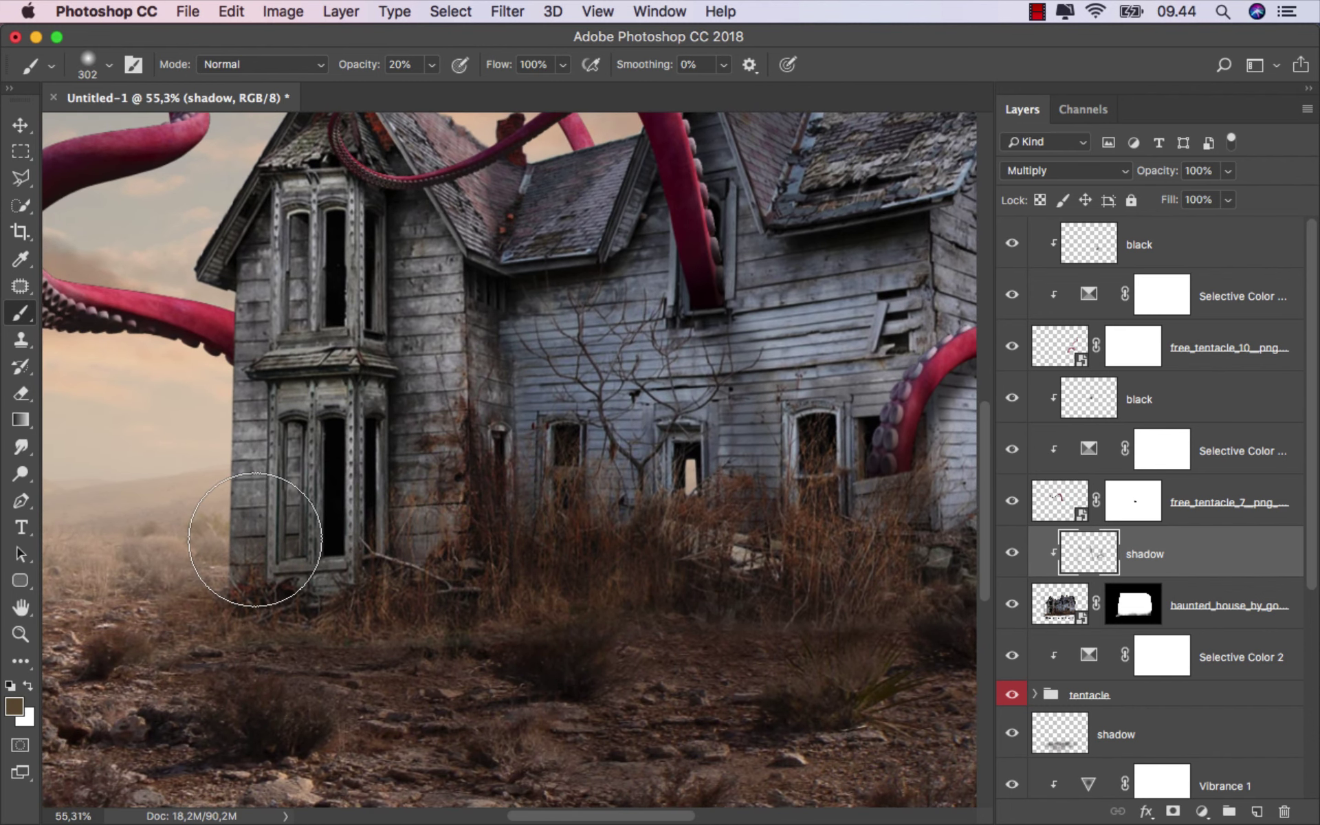
left_click(370, 595, "alt")
mouse_move(370, 595)
left_mouse_down()
mouse_move(413, 551)
mouse_move(399, 583)
mouse_move(295, 590)
mouse_move(379, 593)
mouse_move(324, 554)
mouse_move(295, 378)
mouse_move(383, 560)
left_mouse_up()
mouse_move(464, 396)
left_mouse_down()
mouse_move(436, 431)
mouse_move(314, 462)
left_mouse_up()
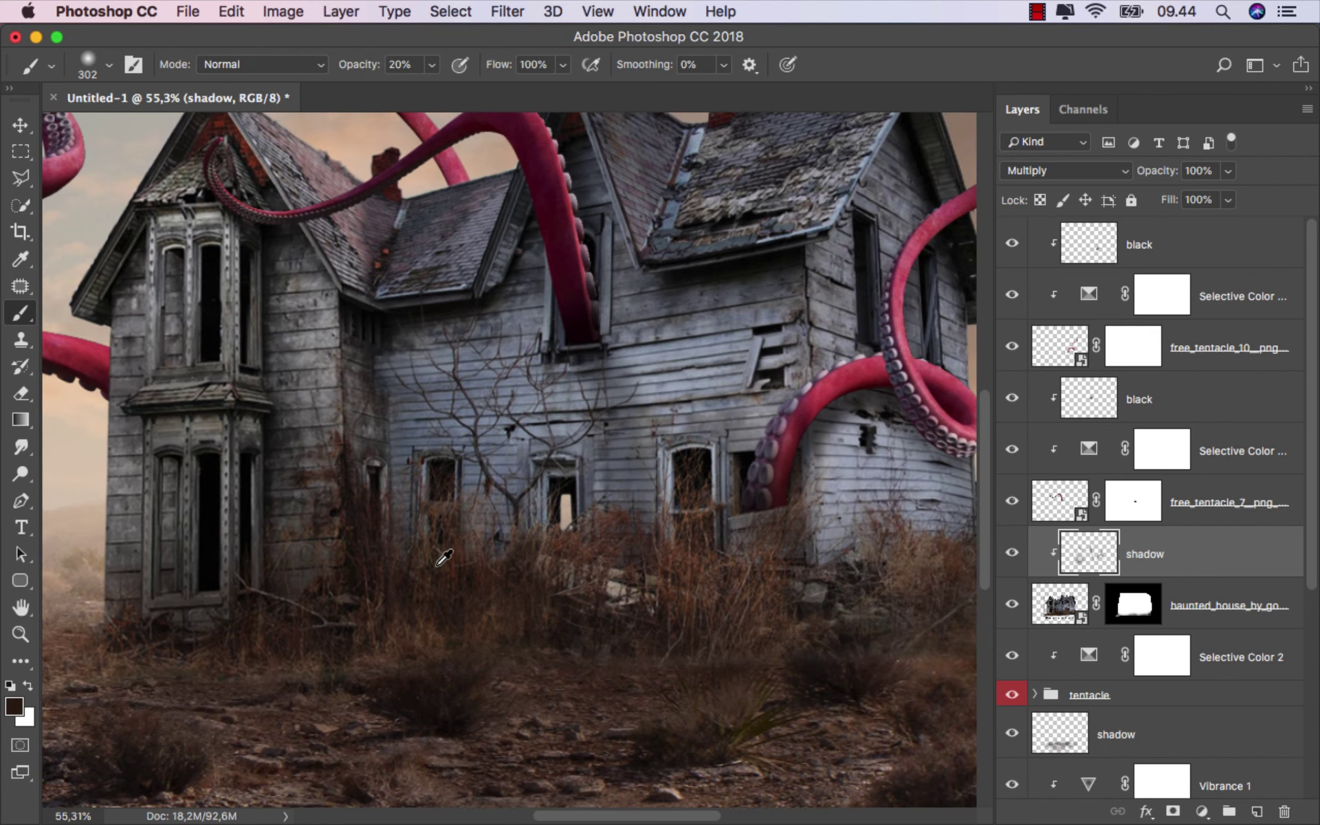
mouse_move(418, 484)
left_mouse_down()
mouse_move(456, 516)
mouse_move(525, 516)
mouse_move(436, 575)
left_mouse_up()
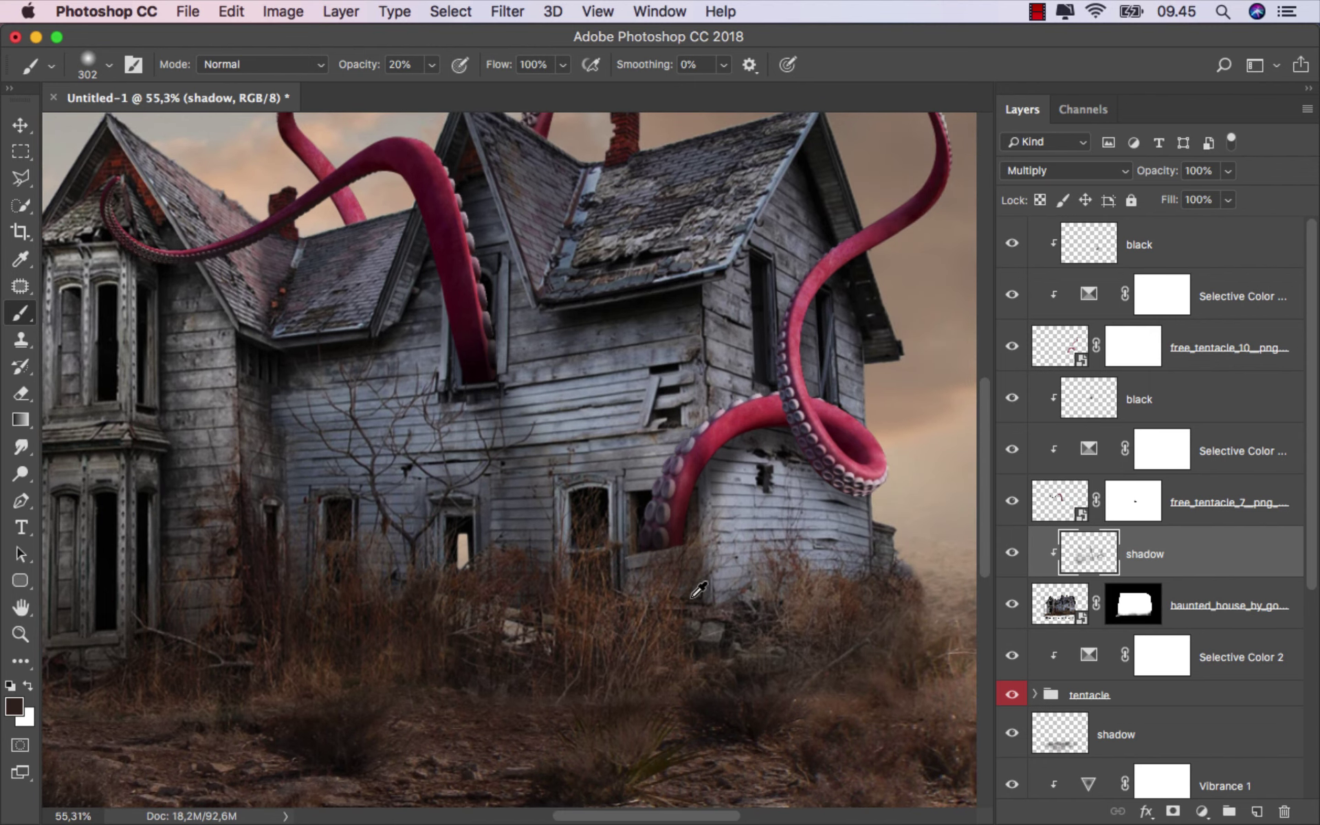
left_click_drag(663, 575, 654, 552)
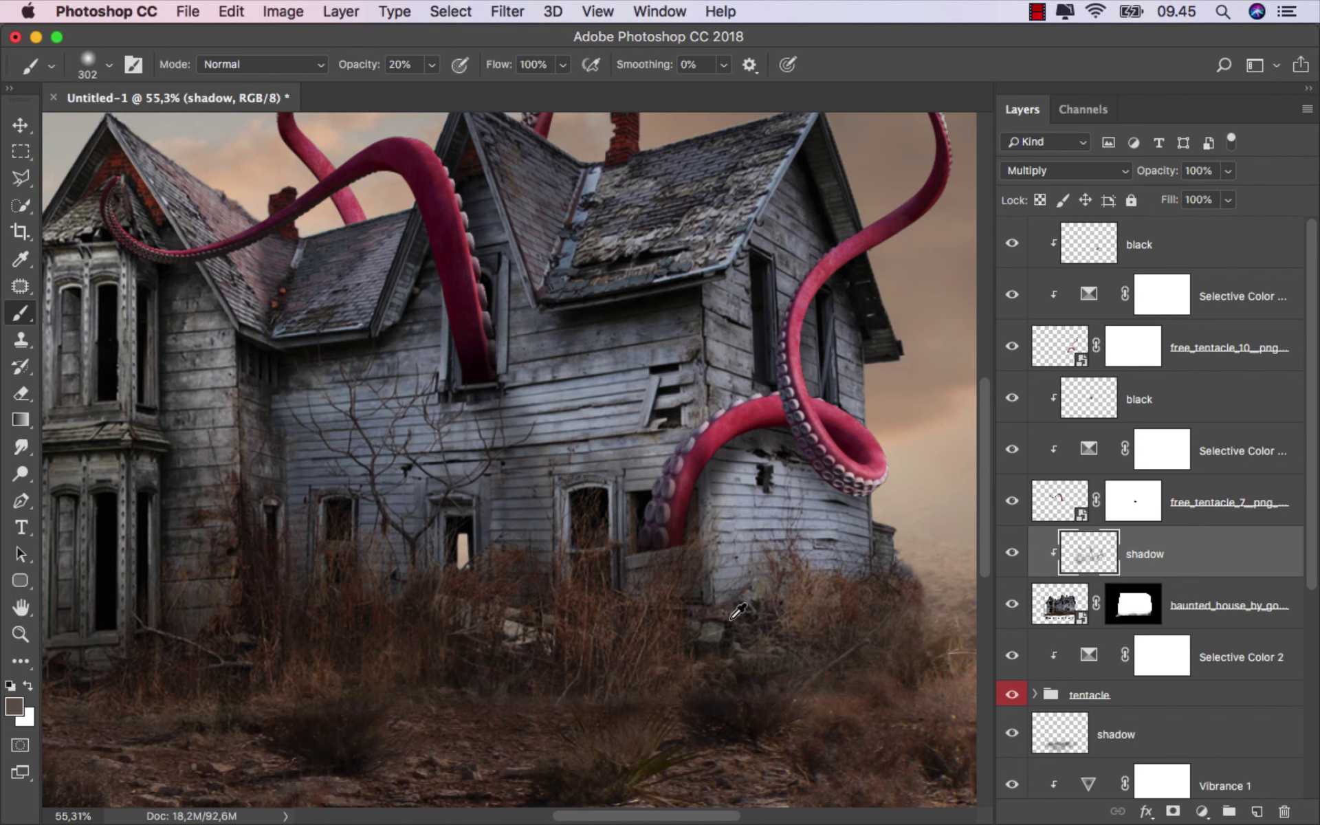
Step: Sample a dark brown from the grass, shade the wall left of the tentacle, and compare shadows on/off
left_click(851, 590, "alt")
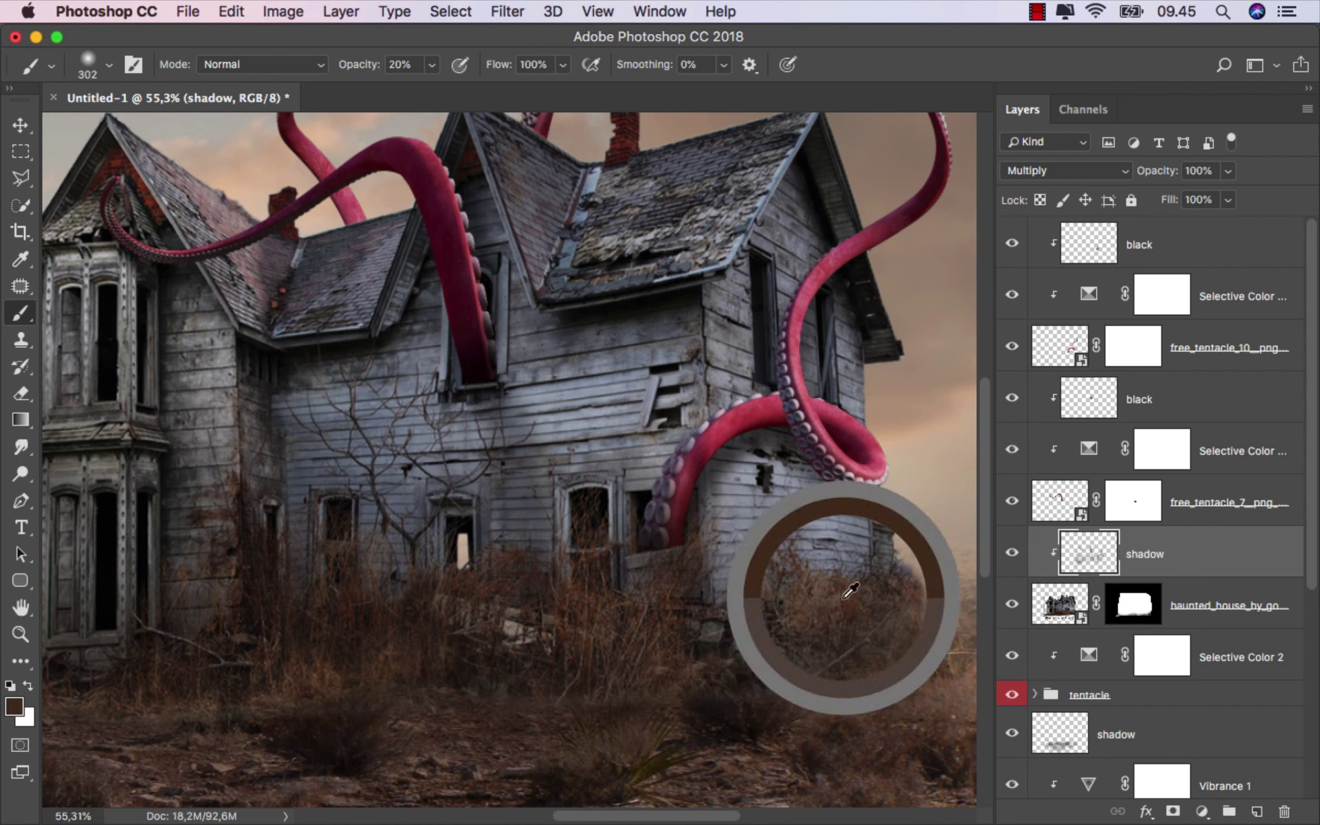
key("ctrl+z")
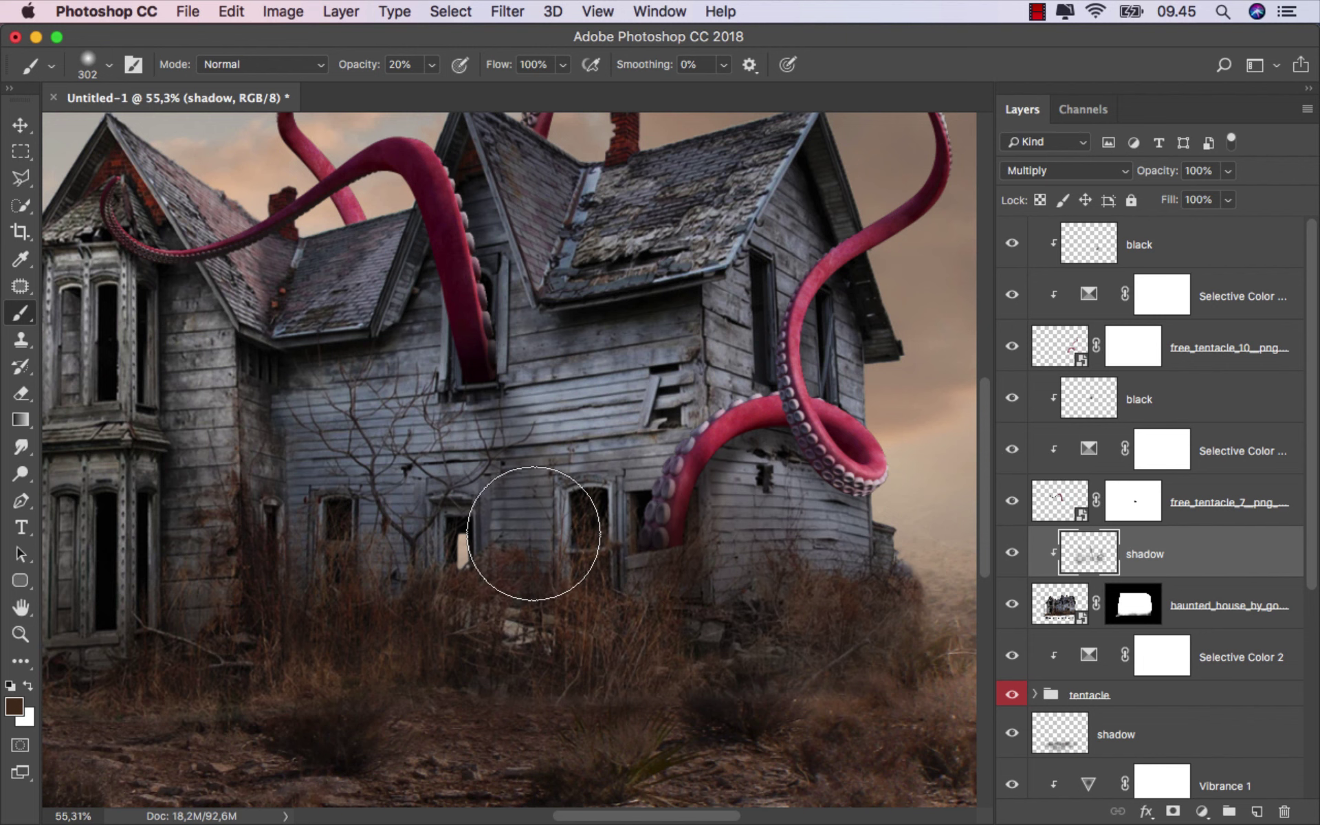
scroll(533, 533, "up", 3)
scroll(523, 495, "up", 2)
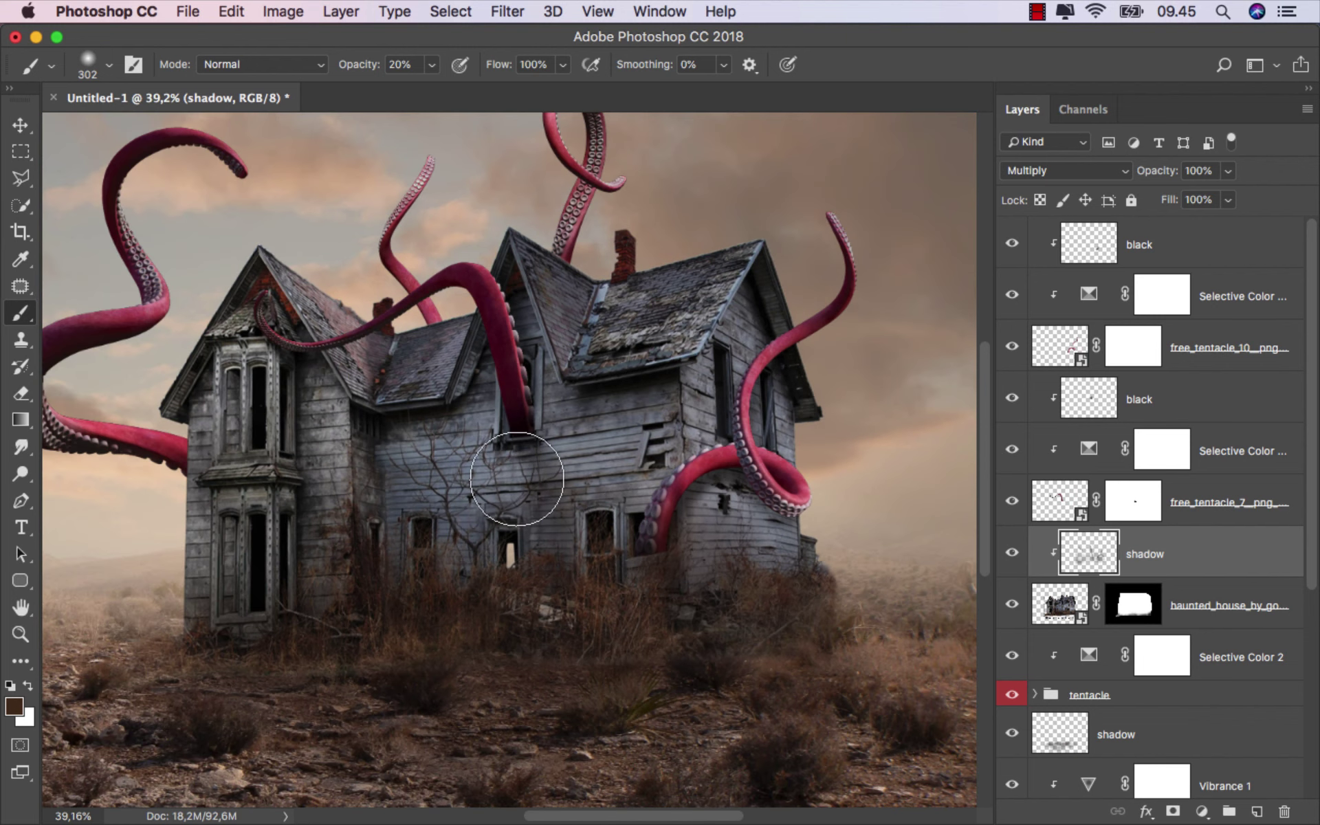
left_click_drag(517, 479, 353, 516)
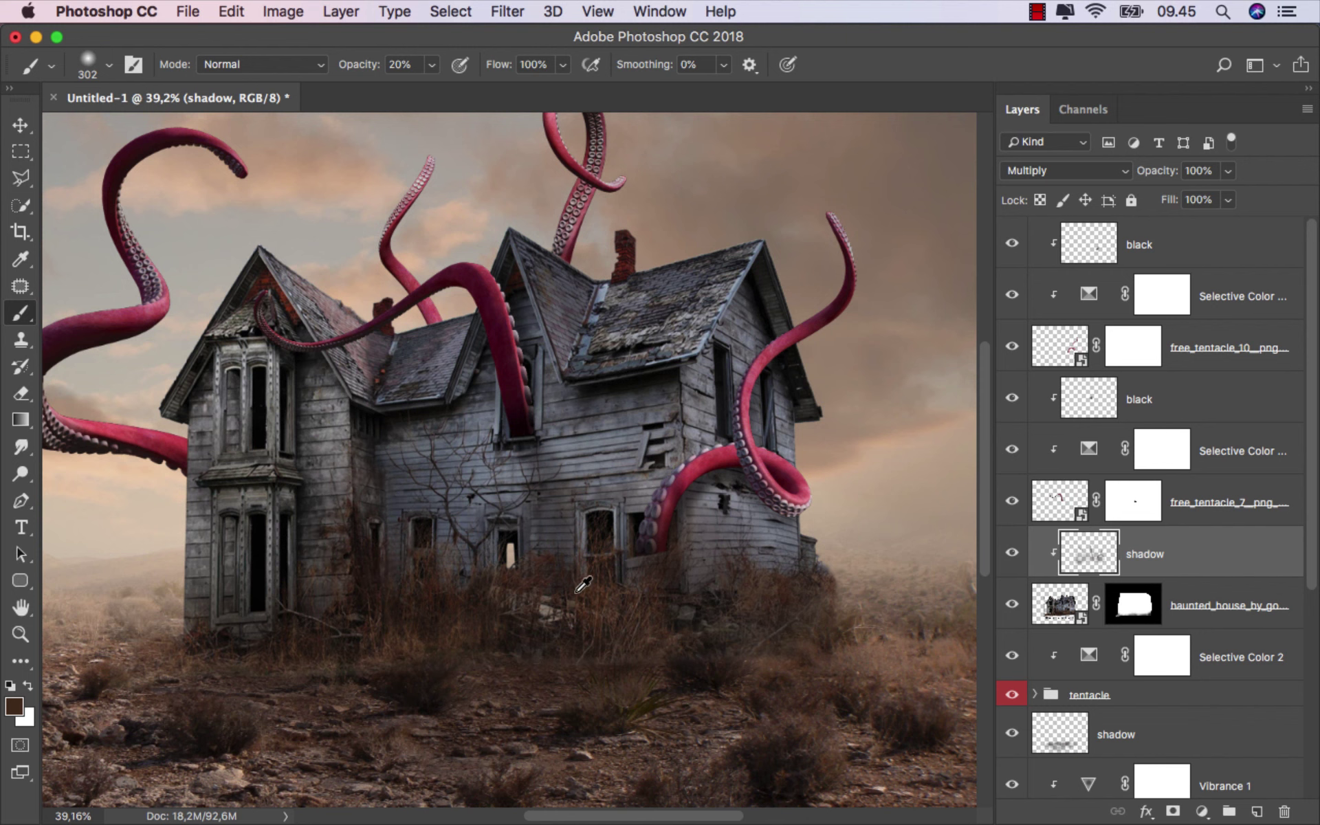
scroll(581, 587, "up", 2)
scroll(581, 584, "up", 2)
scroll(582, 579, "down", 1)
scroll(584, 574, "down", 1)
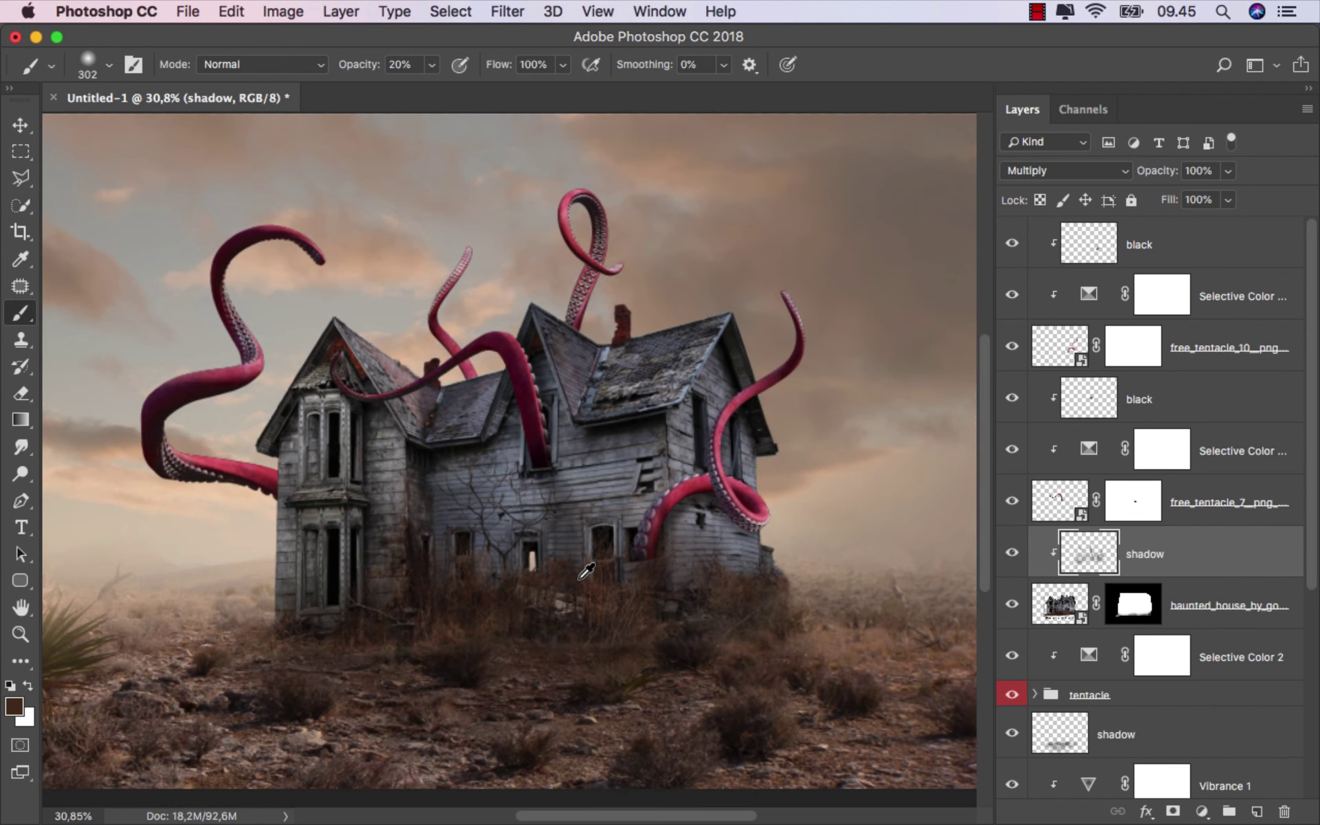
left_click(1008, 556)
left_click(1009, 554)
Step: Paint a faint shadow across the ground and recheck the shadow and tentacle layers
scroll(474, 660, "down", 1)
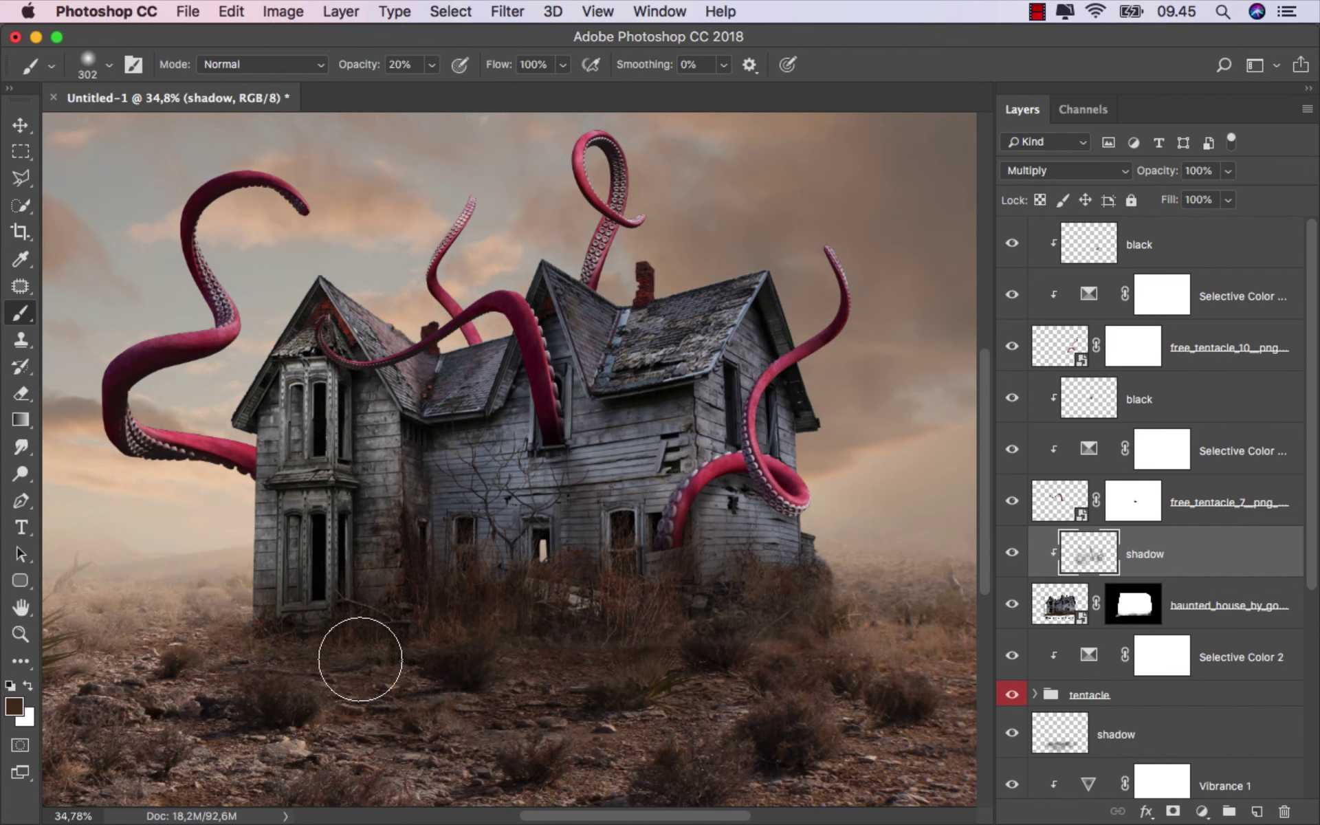
mouse_move(360, 659)
left_mouse_down()
mouse_move(516, 634)
mouse_move(642, 658)
mouse_move(746, 625)
mouse_move(534, 642)
mouse_move(790, 625)
mouse_move(406, 646)
mouse_move(331, 636)
mouse_move(472, 627)
left_mouse_up()
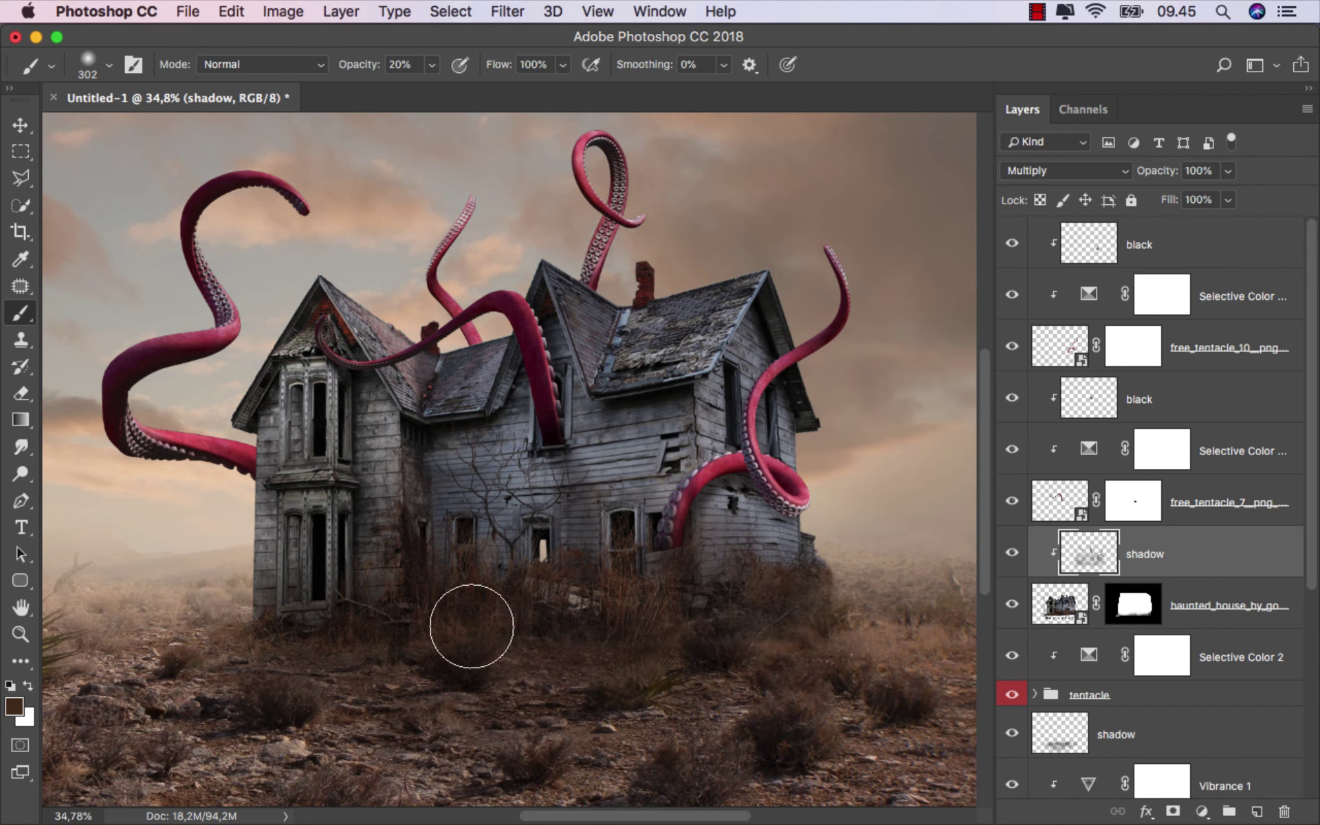
scroll(557, 601, "down", 2)
scroll(556, 604, "down", 1)
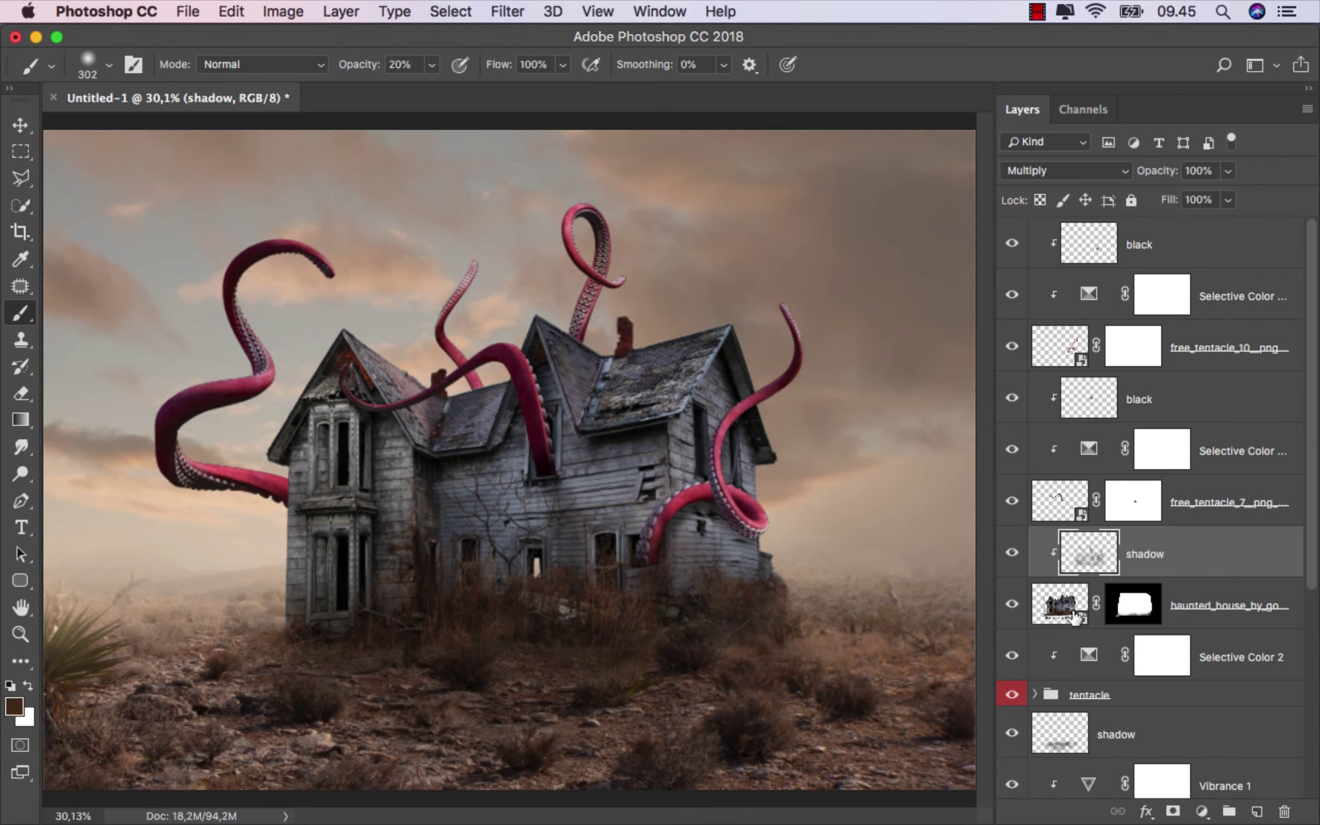
left_click(1011, 553)
left_click(1012, 554)
key("v")
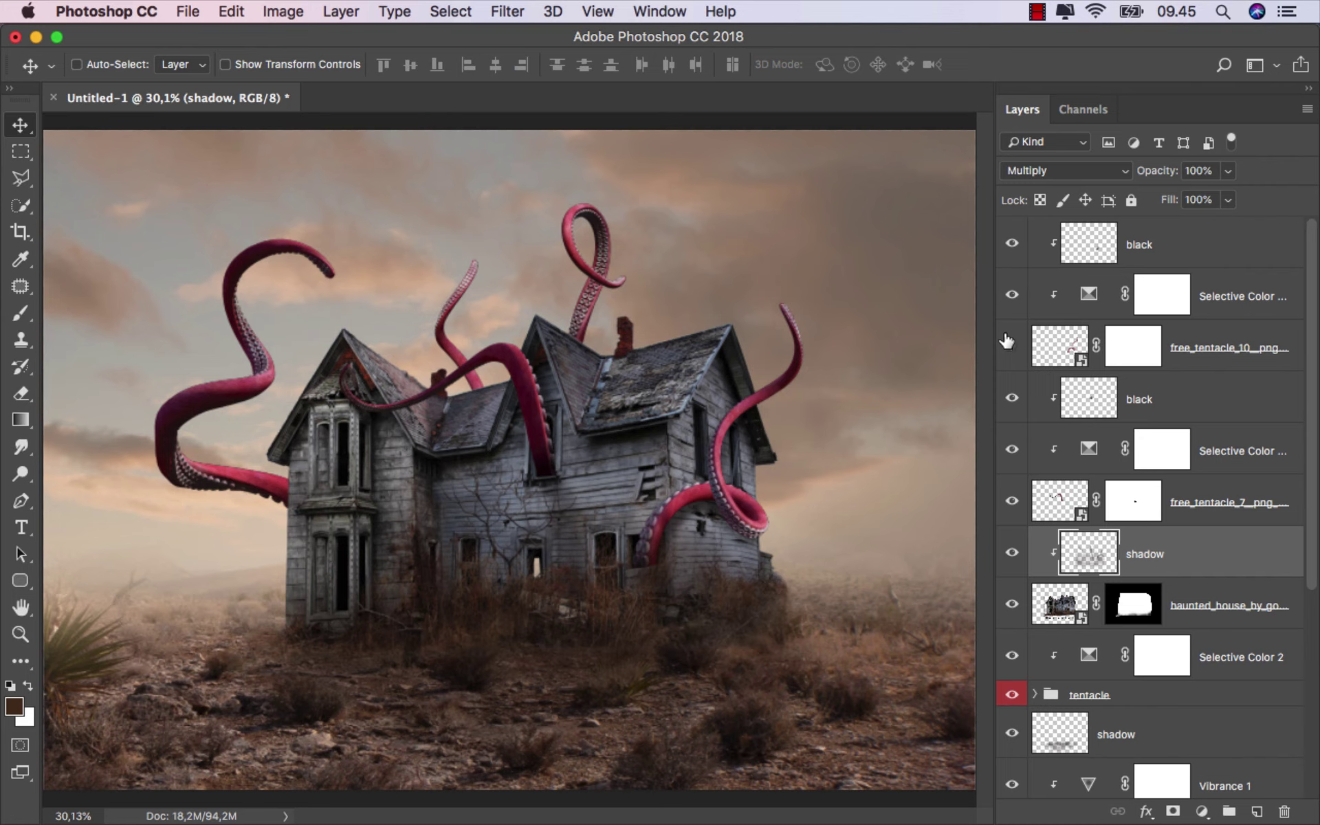
left_click(1008, 342)
left_click(1007, 342)
Step: Add a clipped Brightness/Contrast adjustment above the top black layer at Brightness -37
left_click(1202, 266)
left_click(1203, 810)
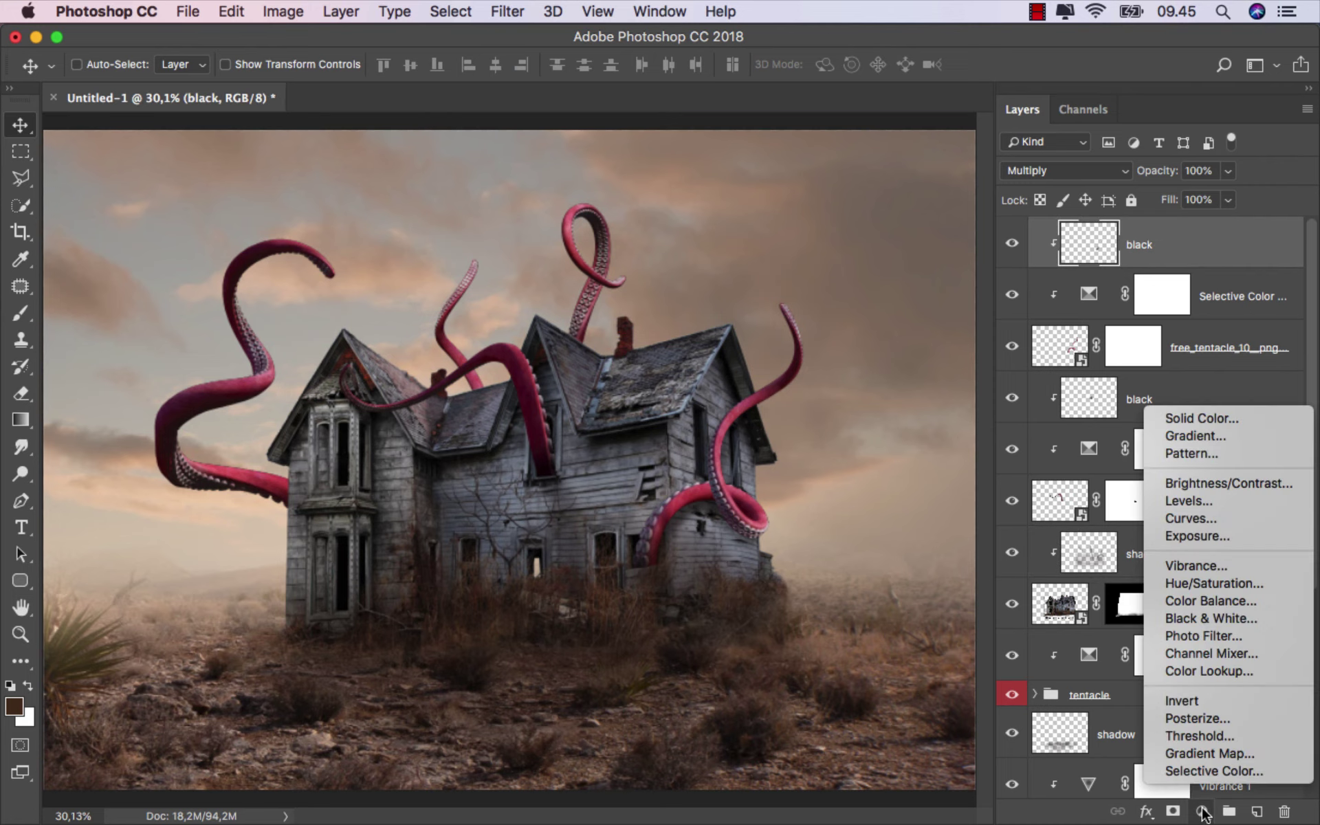
left_click(1201, 490)
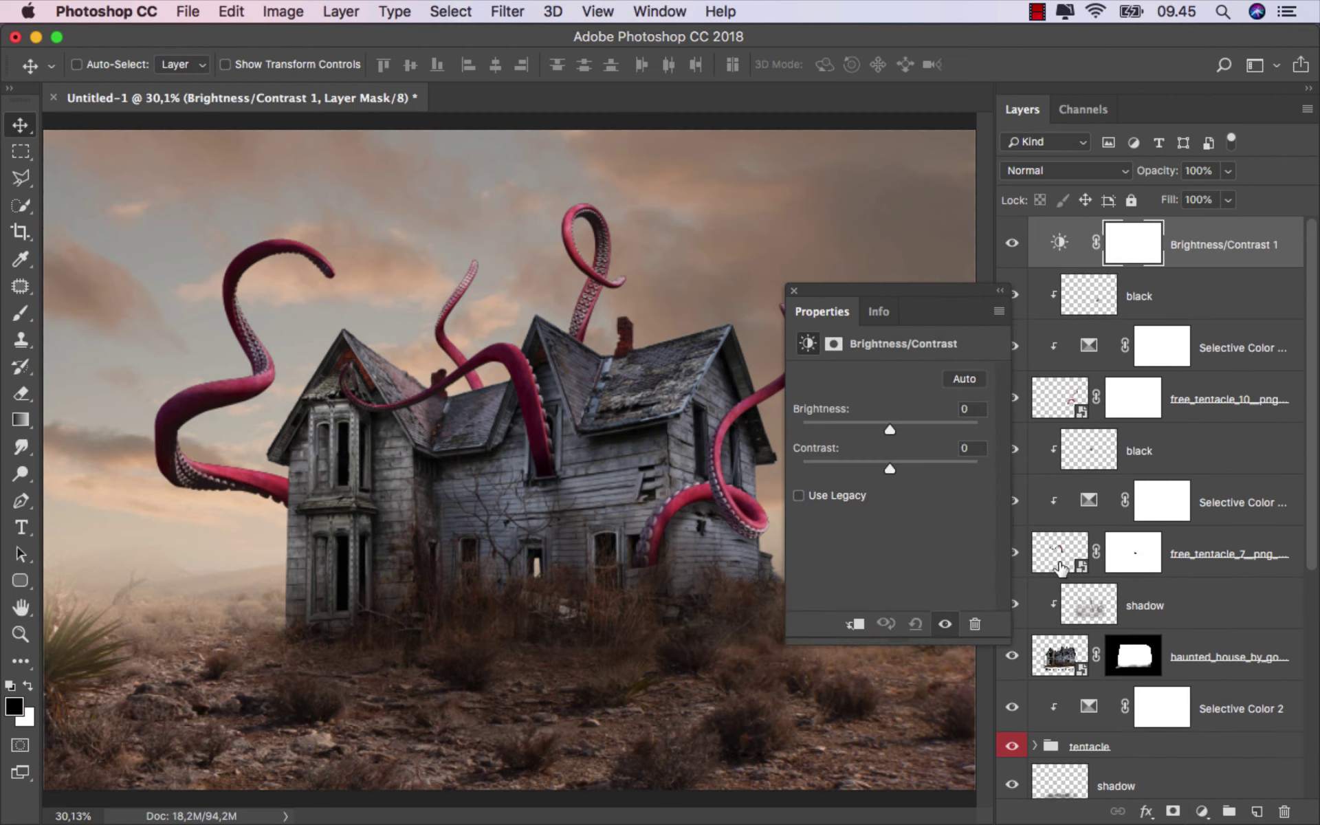
left_click(859, 624)
left_click_drag(887, 428, 863, 430)
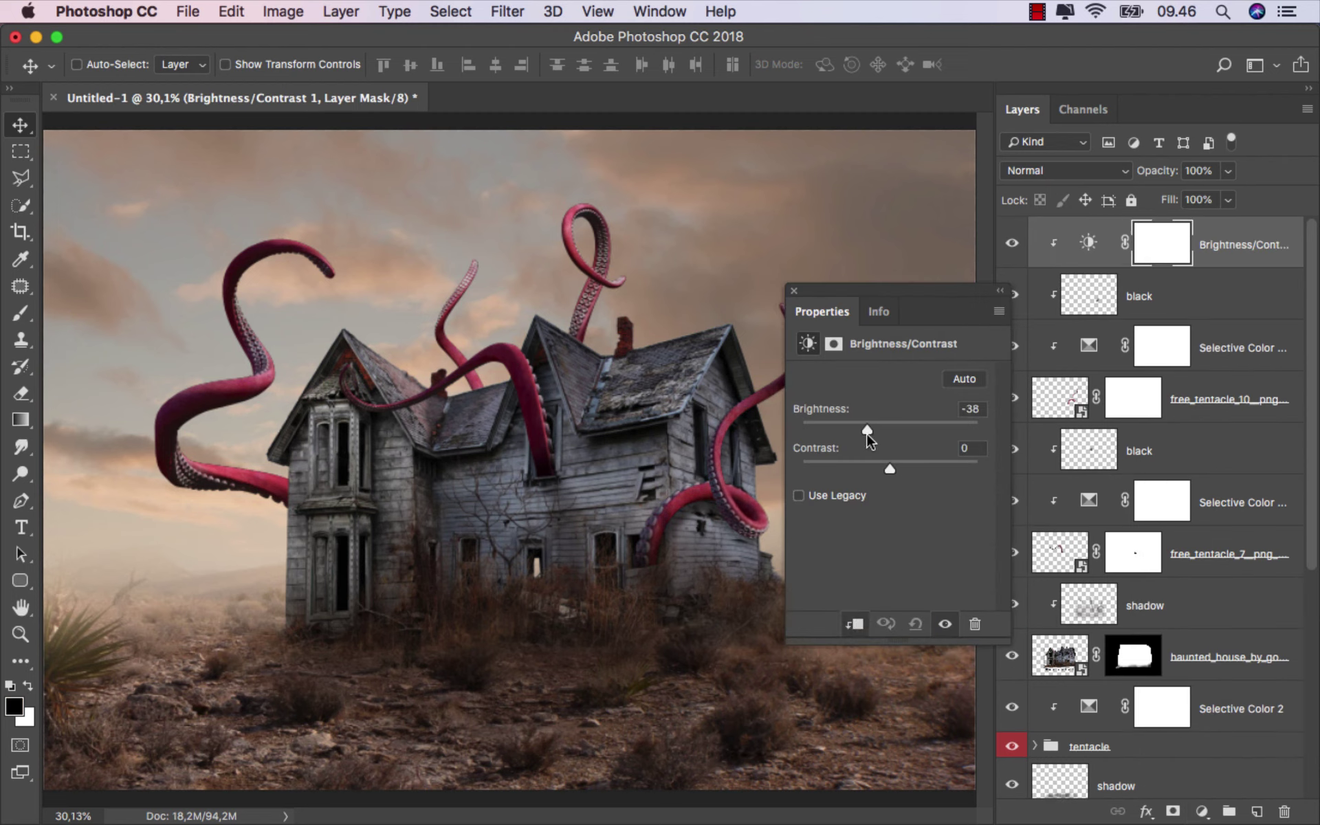
left_click_drag(867, 433, 868, 435)
left_click(795, 291)
left_click(1011, 243)
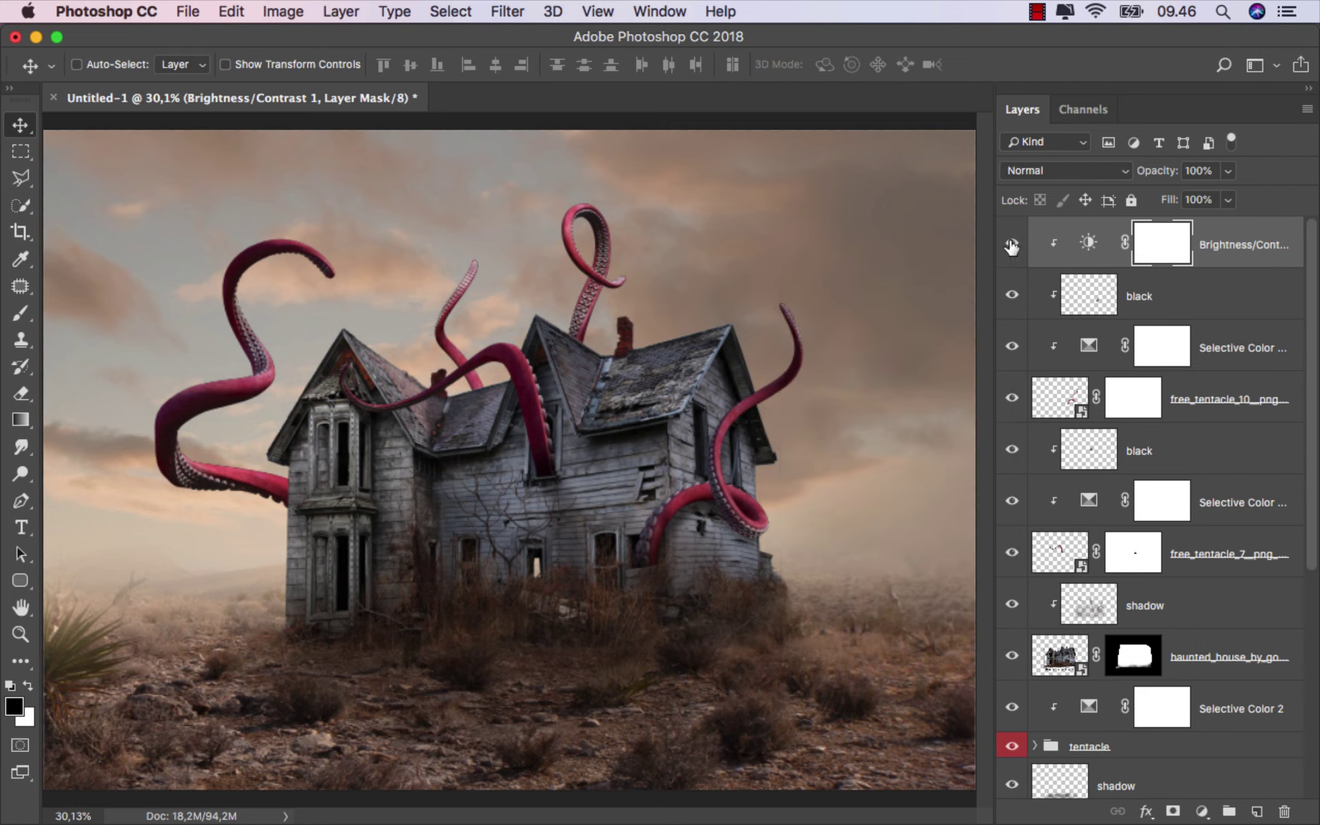
Step: Paint black at 100% opacity on its mask to spare the right tentacle's tip
left_click(21, 313)
left_click(75, 313)
left_click_drag(433, 67, 519, 91)
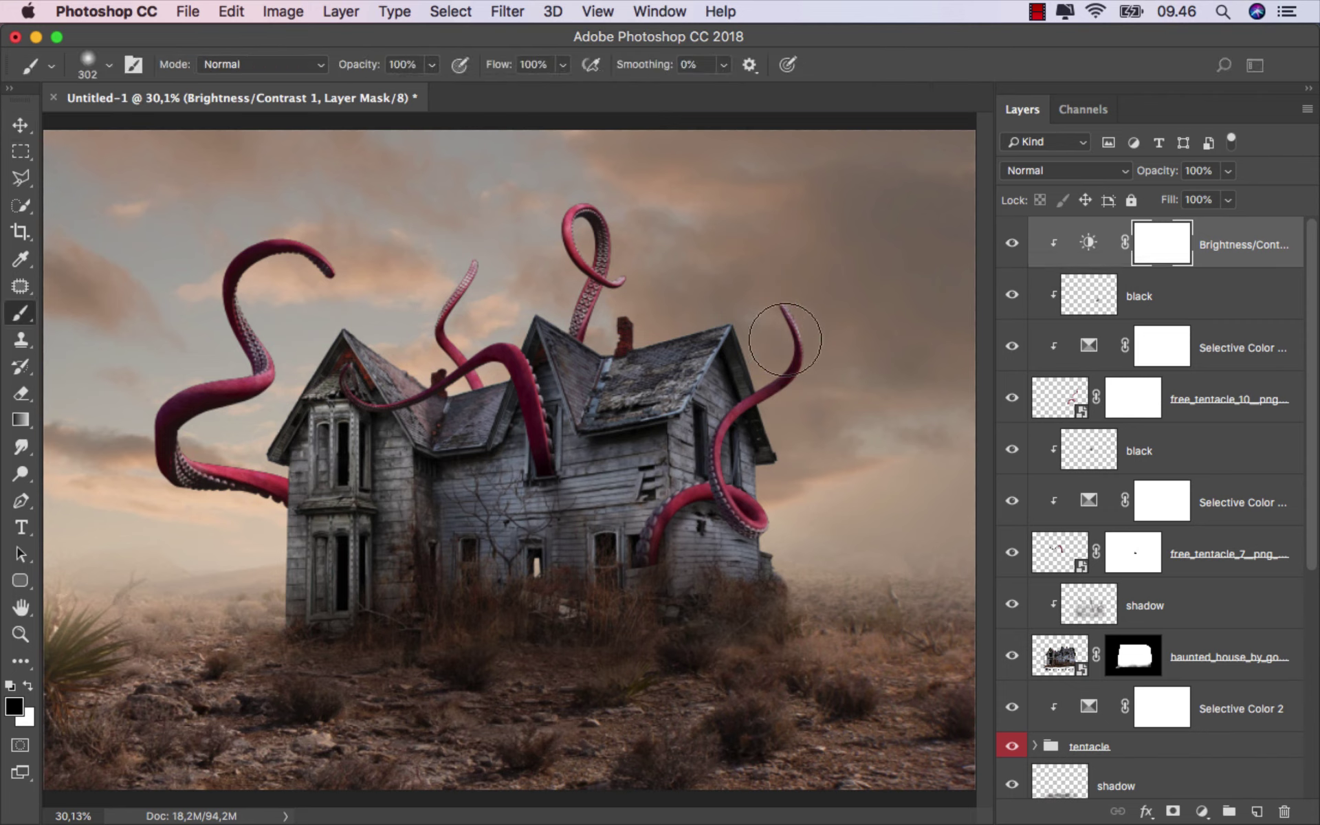
left_click_drag(787, 341, 775, 274)
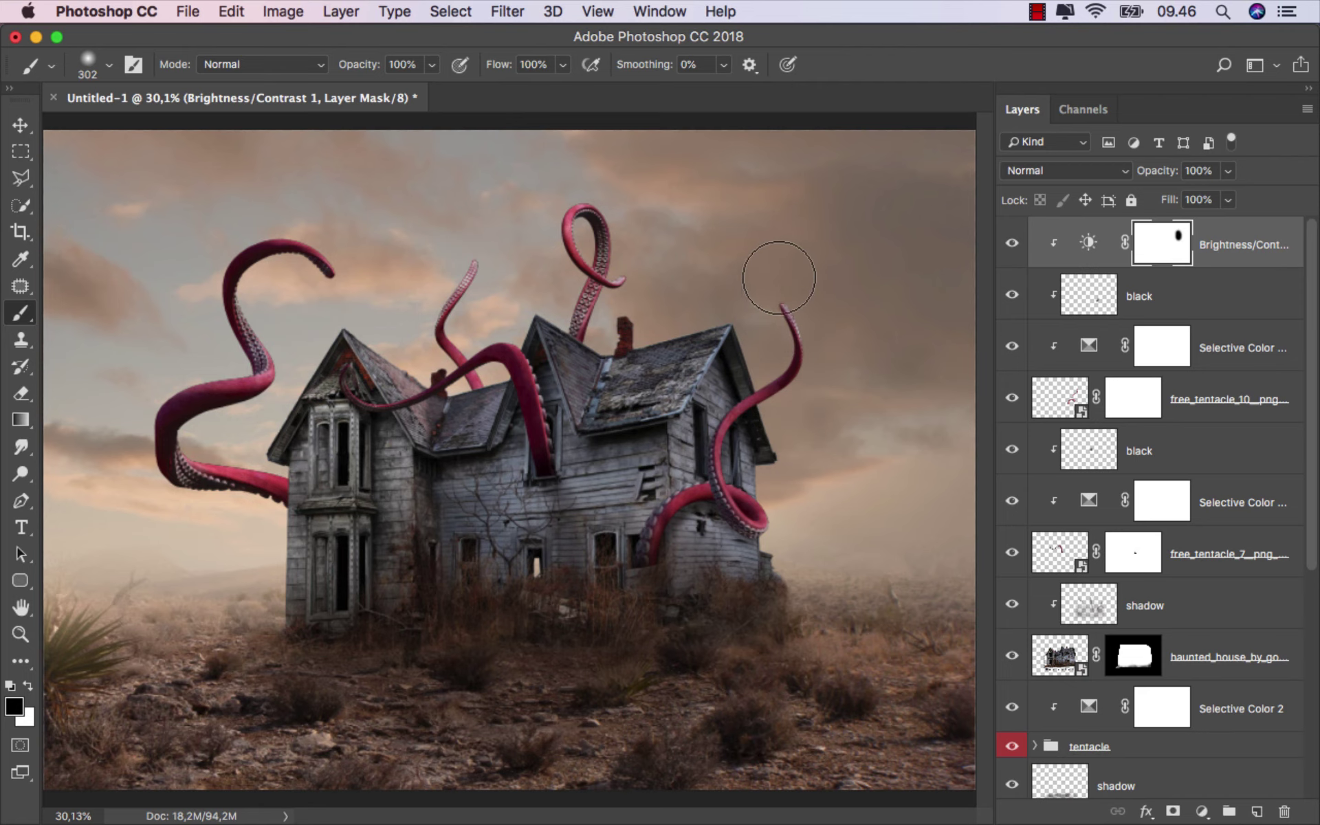
scroll(828, 493, "down", 1)
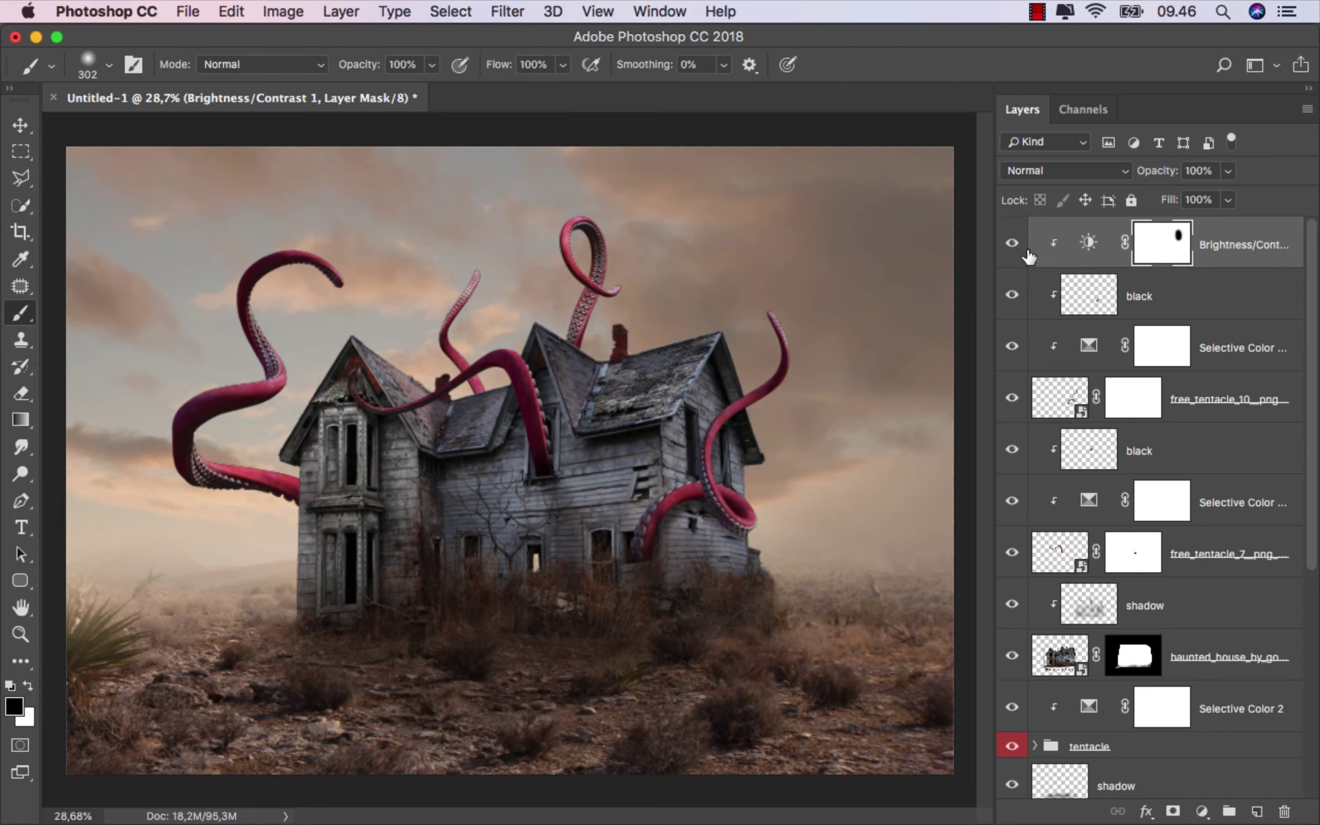
key("super+2")
Step: Add a second Brightness/Contrast layer with slightly raised brightness and contrast, then invert its mask
key("v")
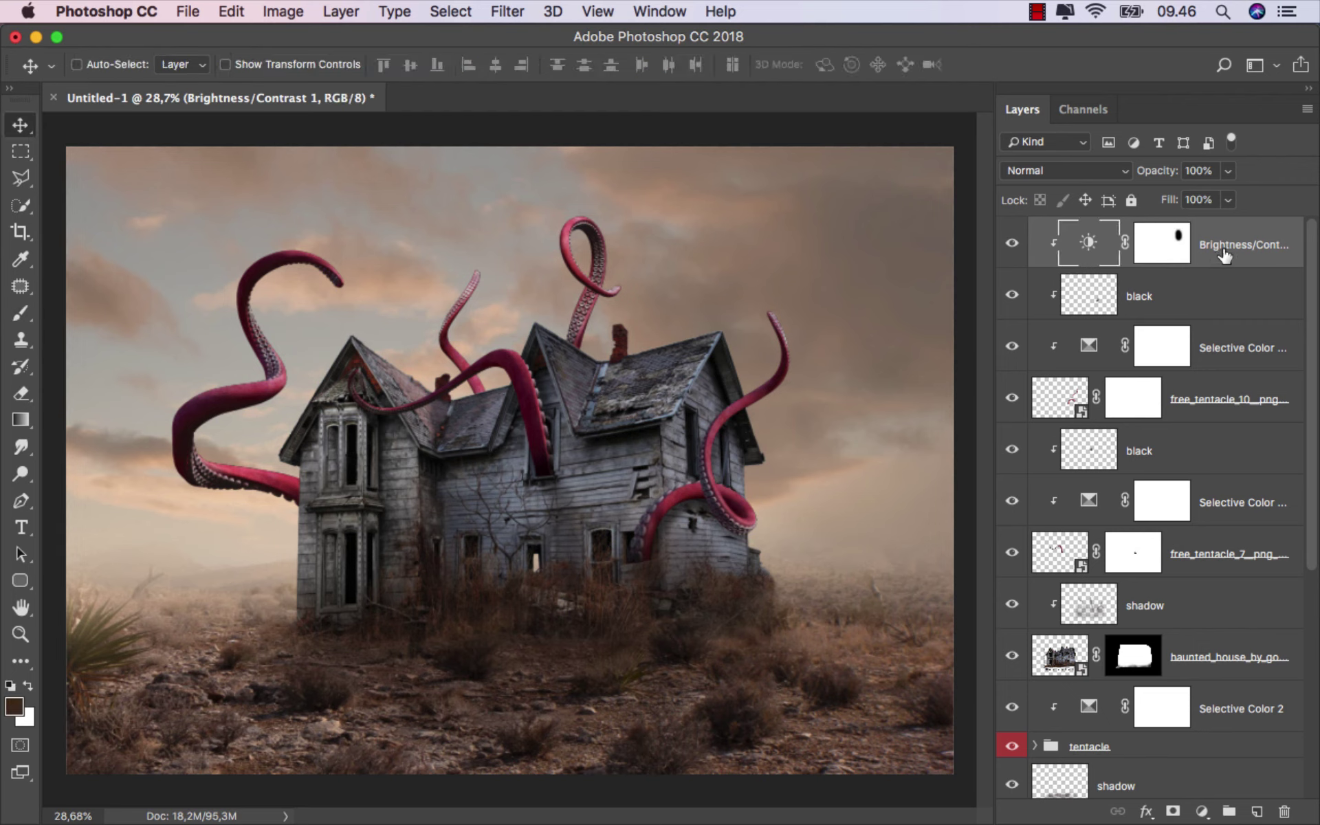
left_click(1202, 812)
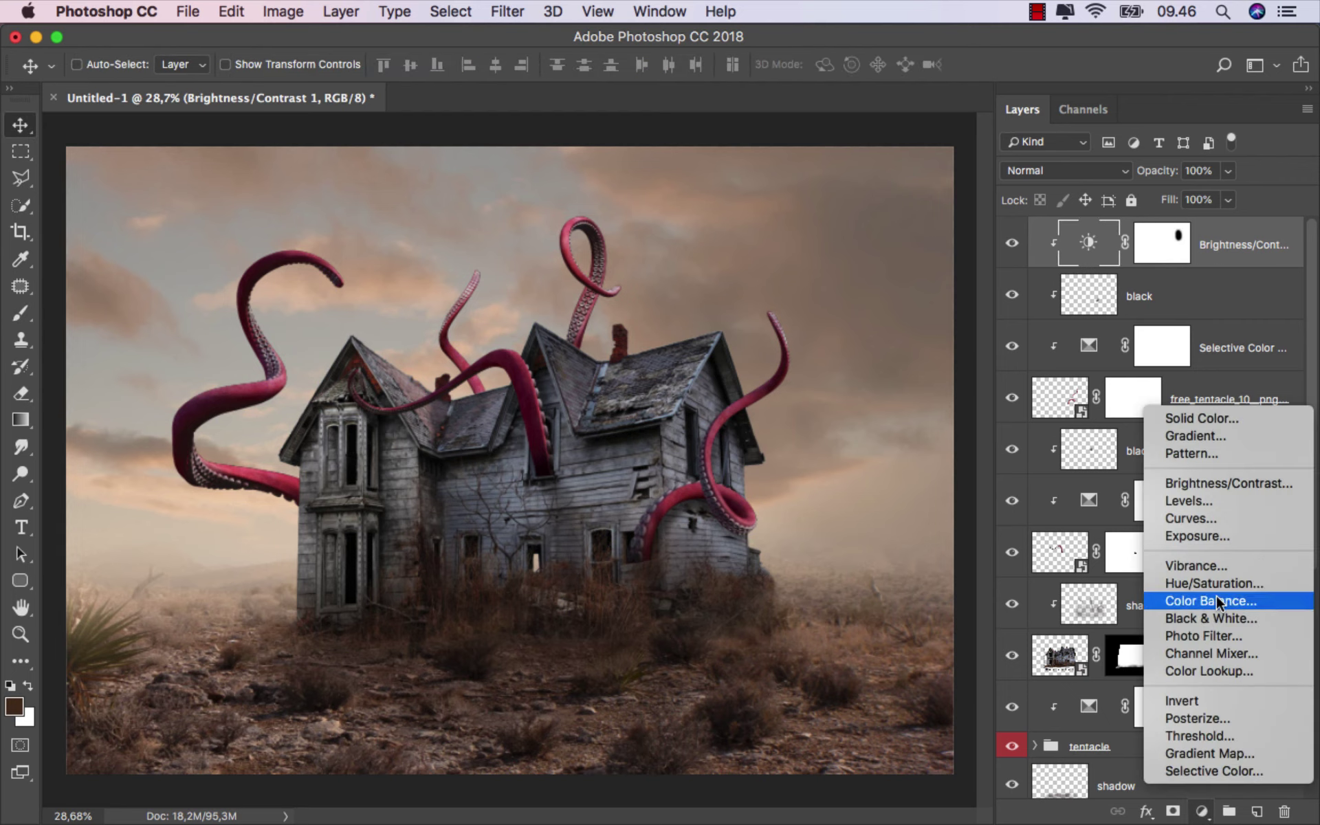
left_click(1224, 485)
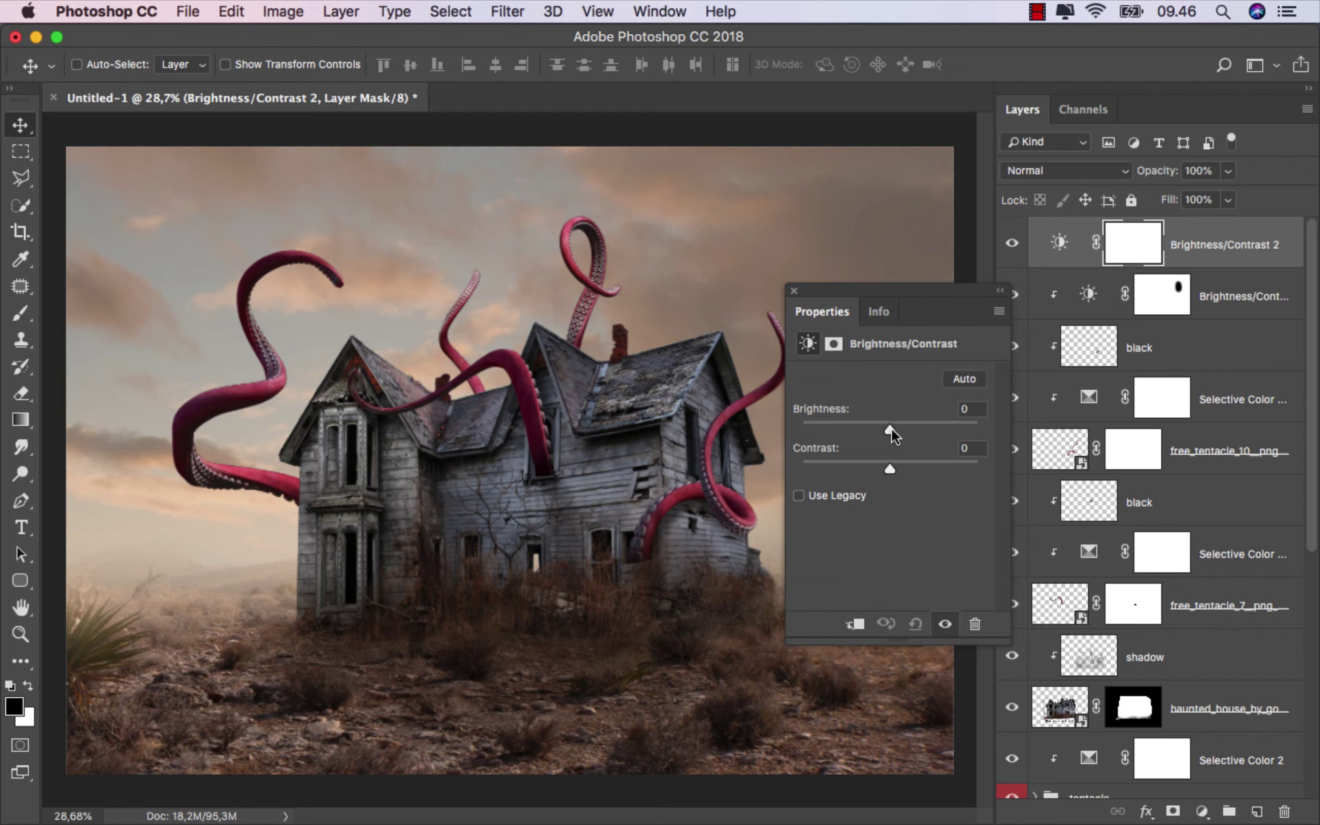
left_click_drag(891, 434, 900, 435)
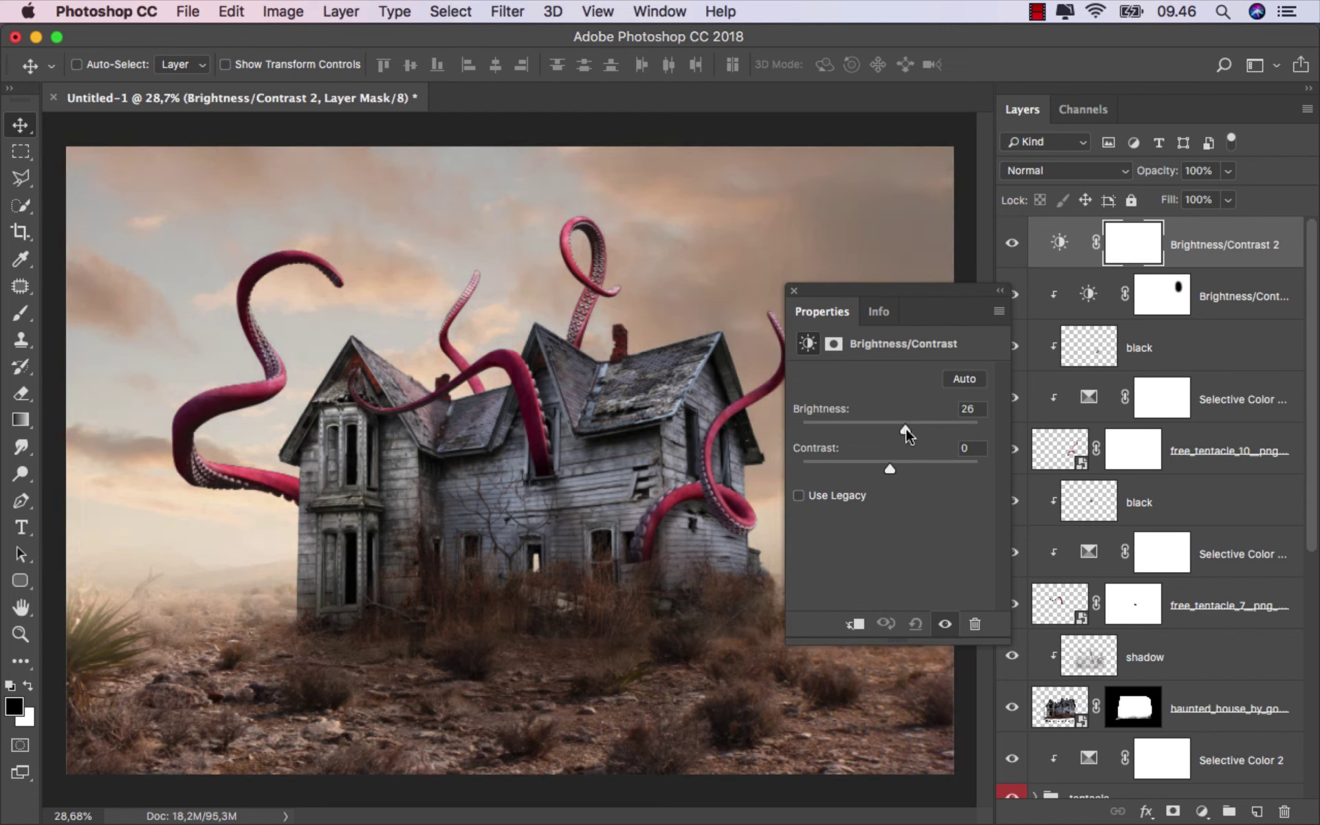
left_click_drag(897, 461, 904, 466)
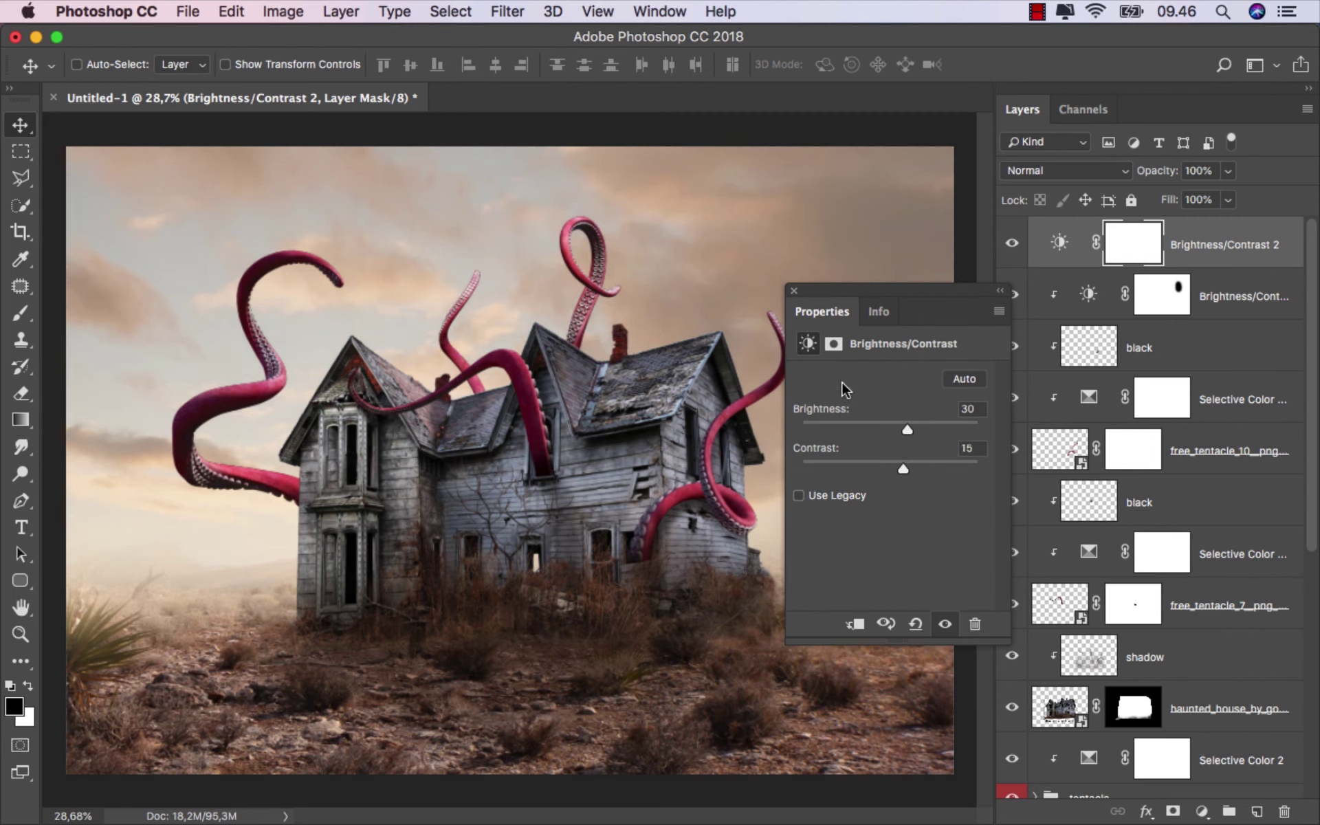
left_click(795, 291)
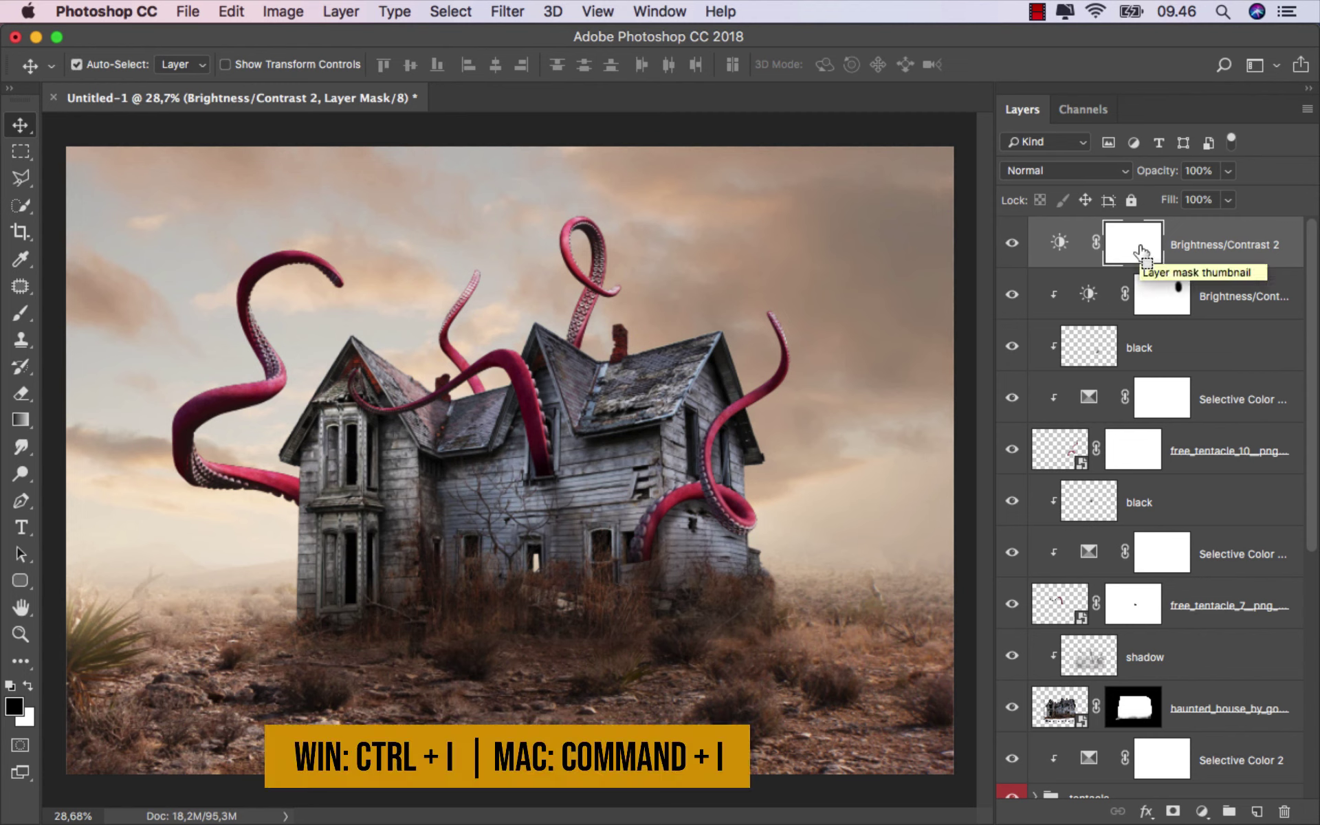
key("super+i")
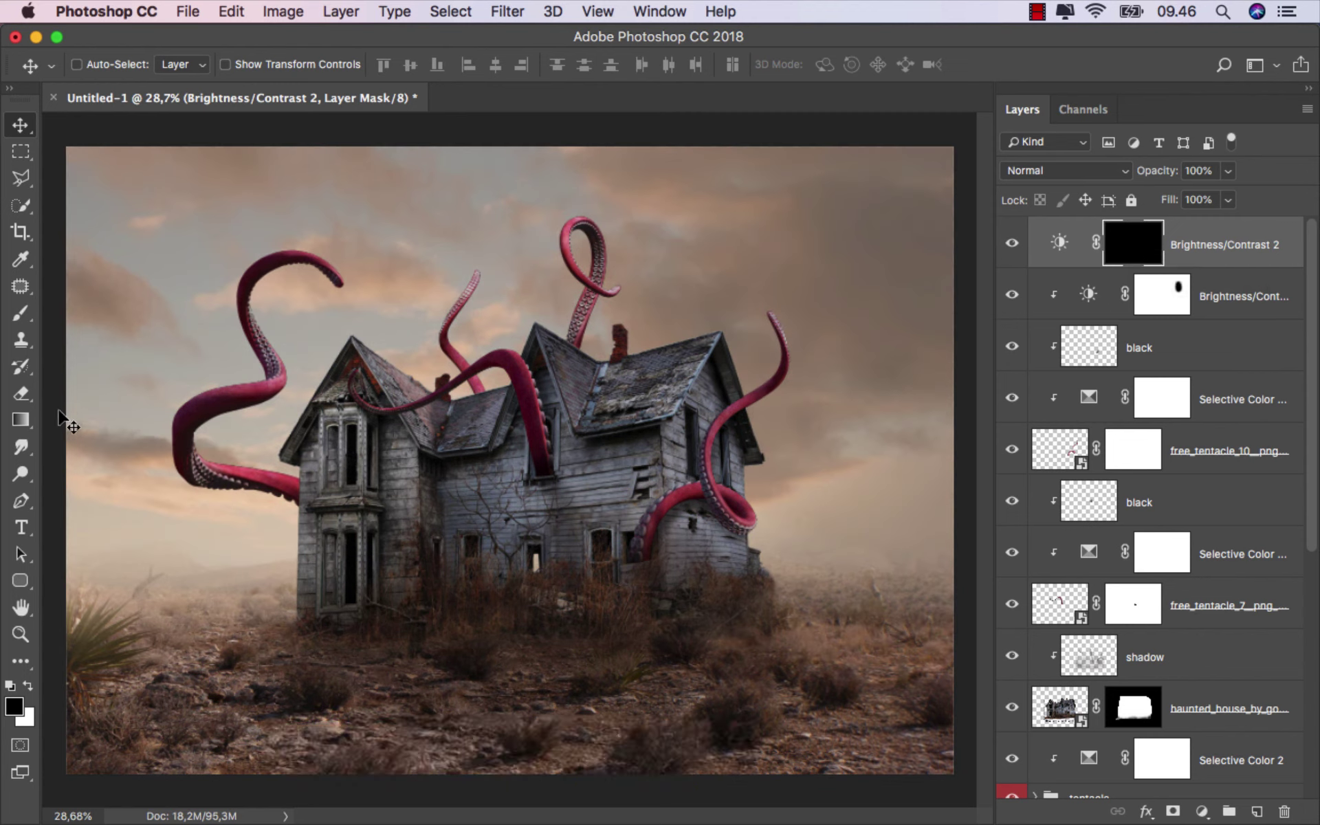
Step: Drag a white radial gradient on the mask from the house outward to reveal the brightening centrally
left_click_drag(20, 420, 64, 423)
left_click(30, 685)
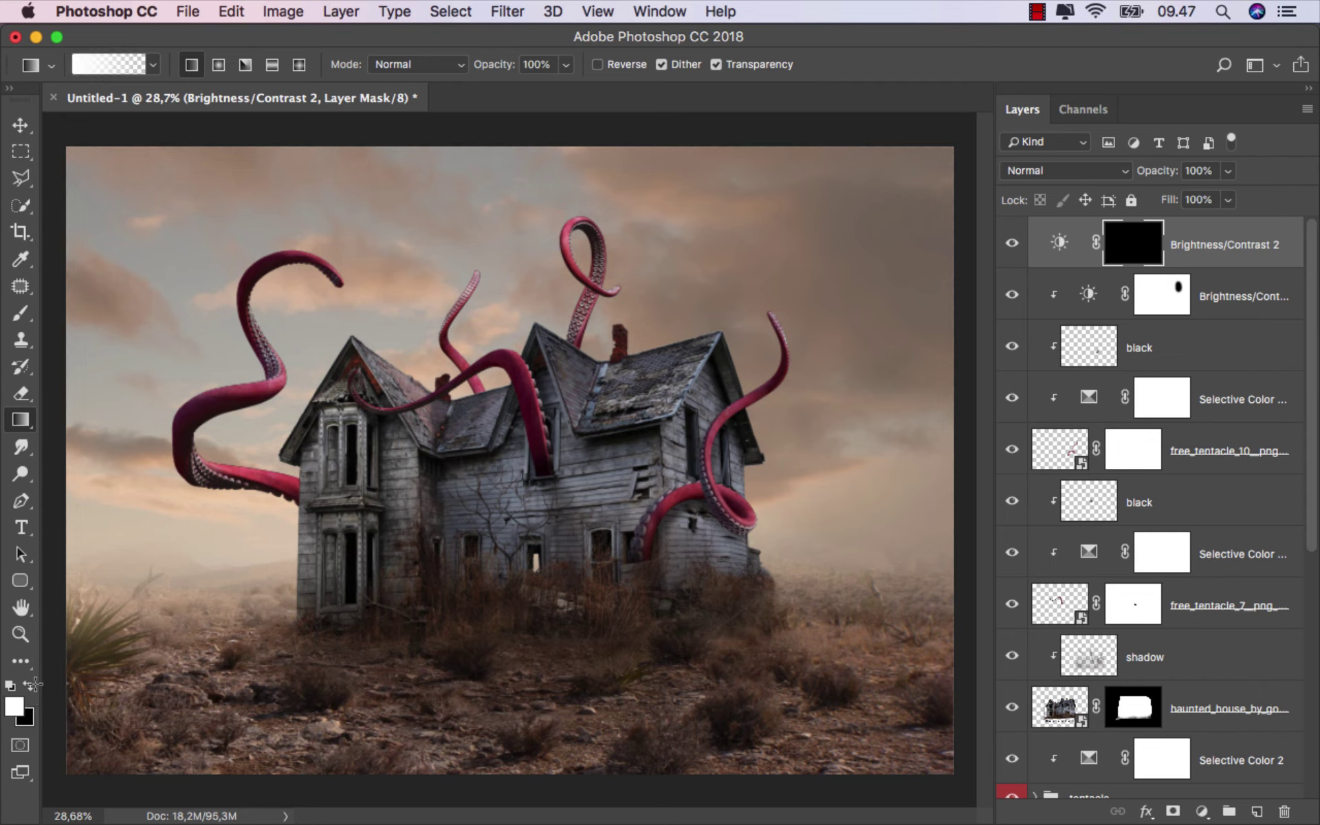
left_click(218, 67)
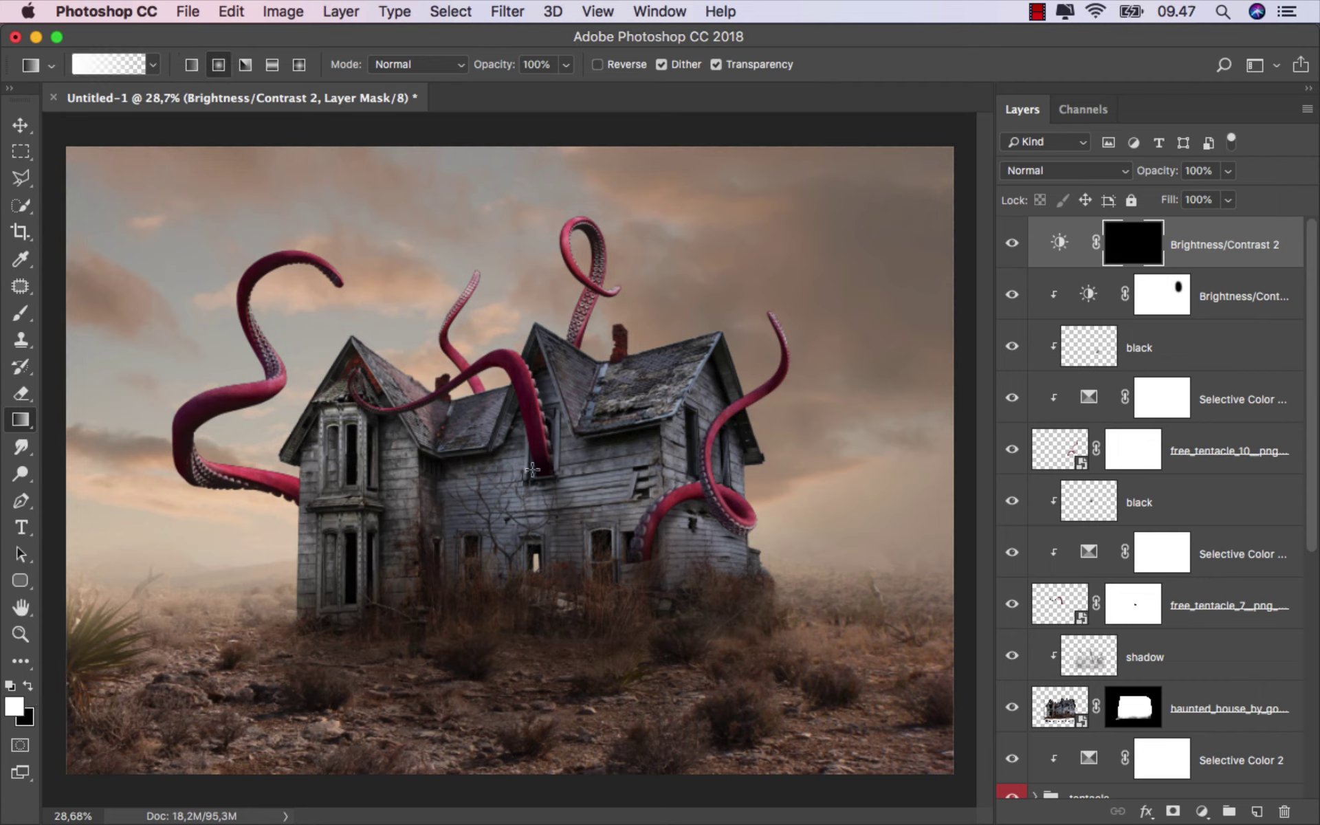
left_click_drag(527, 470, 959, 773)
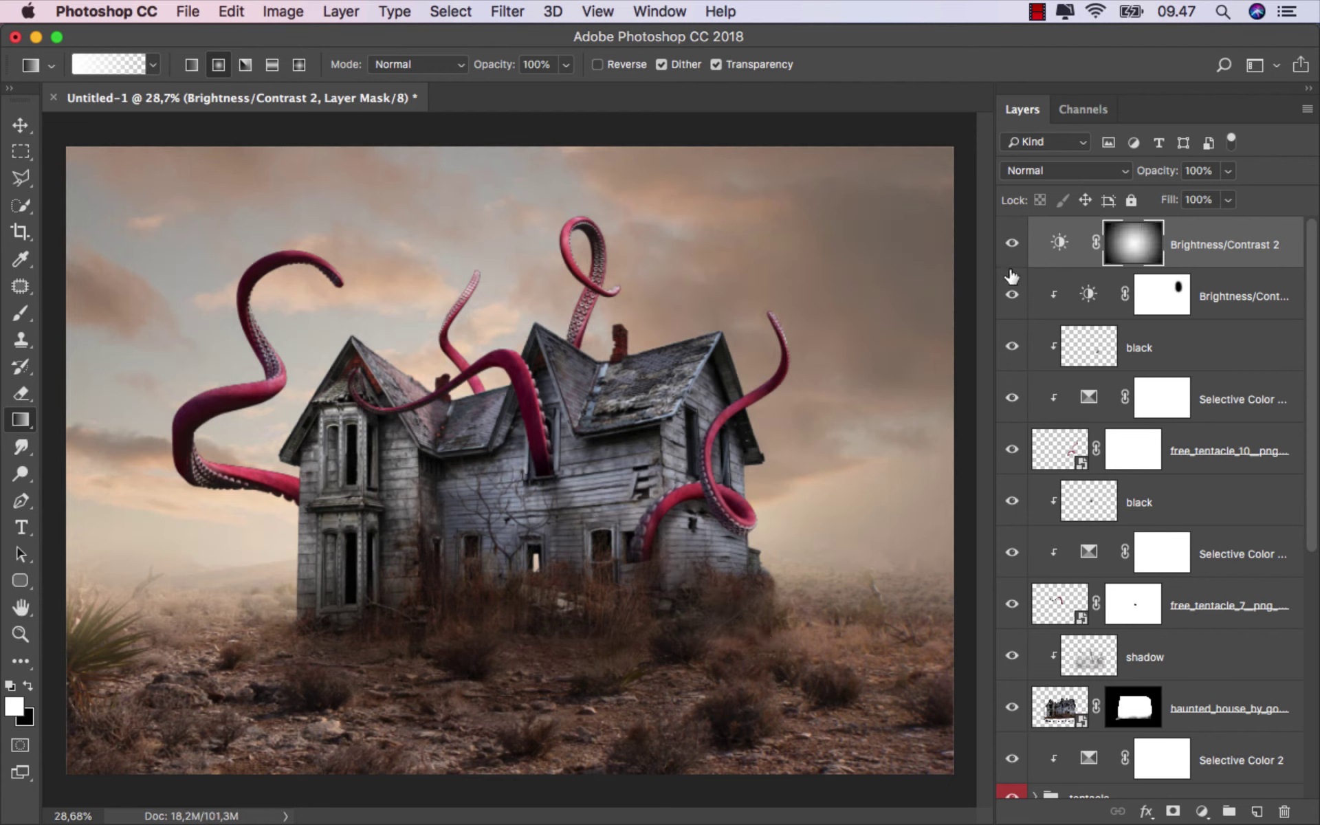
left_click(1012, 244)
left_click(1171, 251)
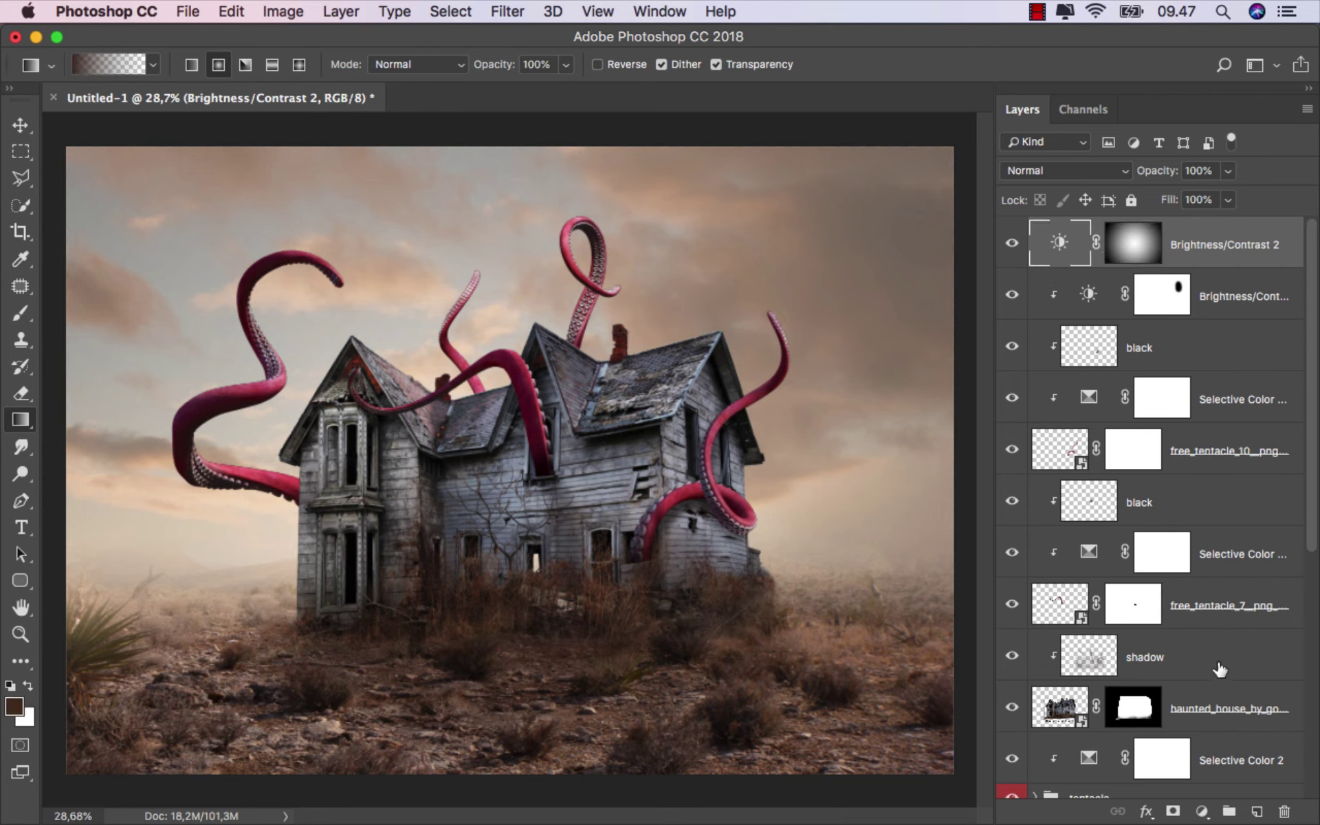
left_click(1202, 811)
Step: Add Curves 2 with lowered midtones and lifted shadows, masked off the centre by a black radial gradient
left_click(1222, 524)
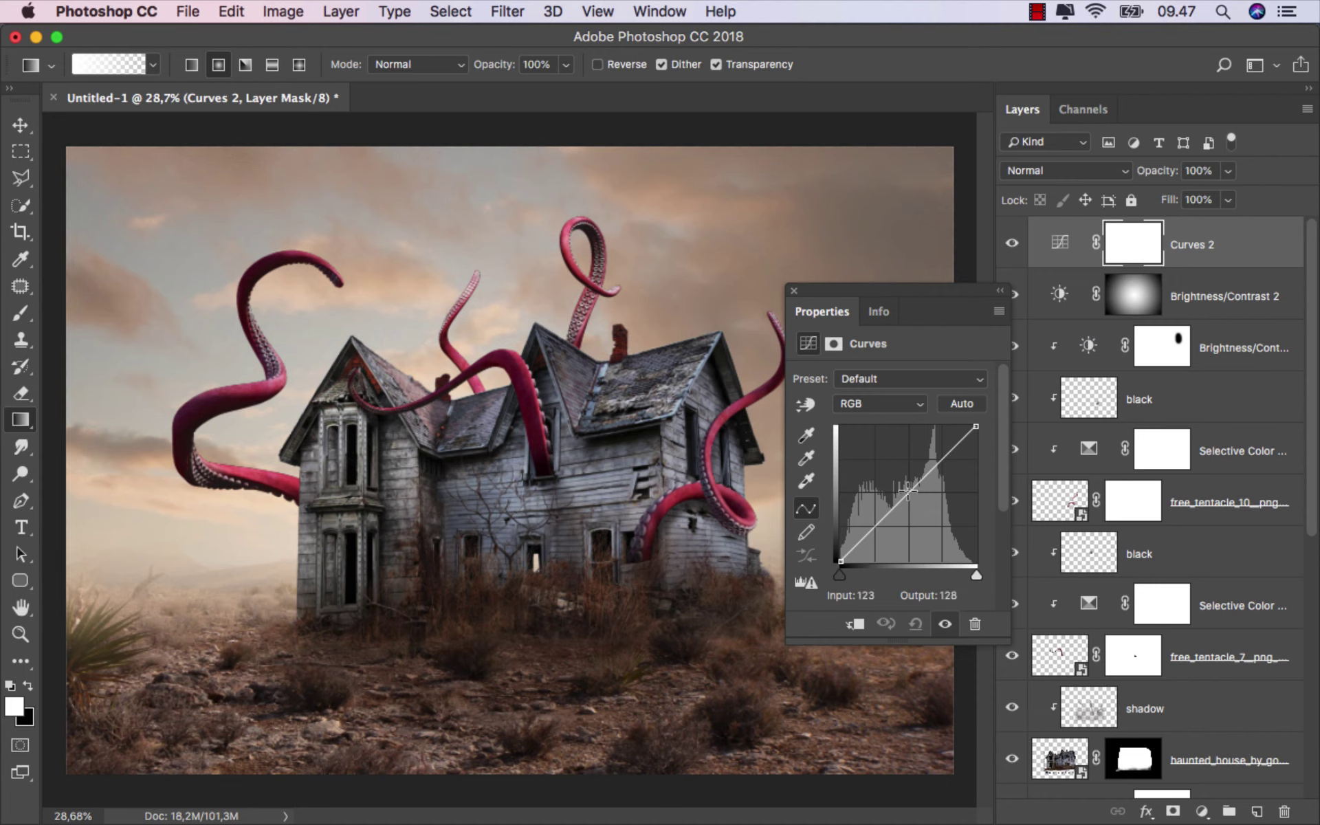
left_click_drag(909, 489, 911, 502)
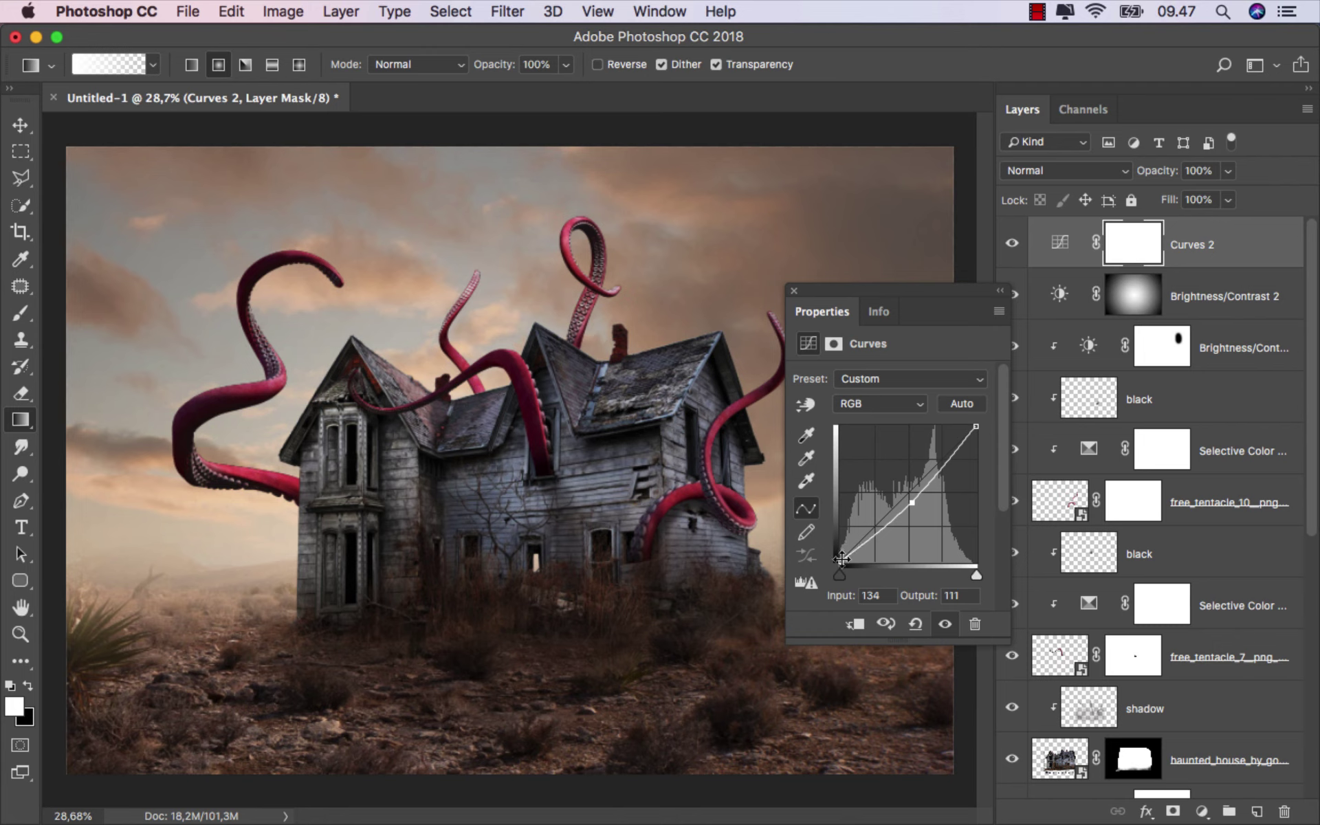
left_click_drag(840, 561, 836, 556)
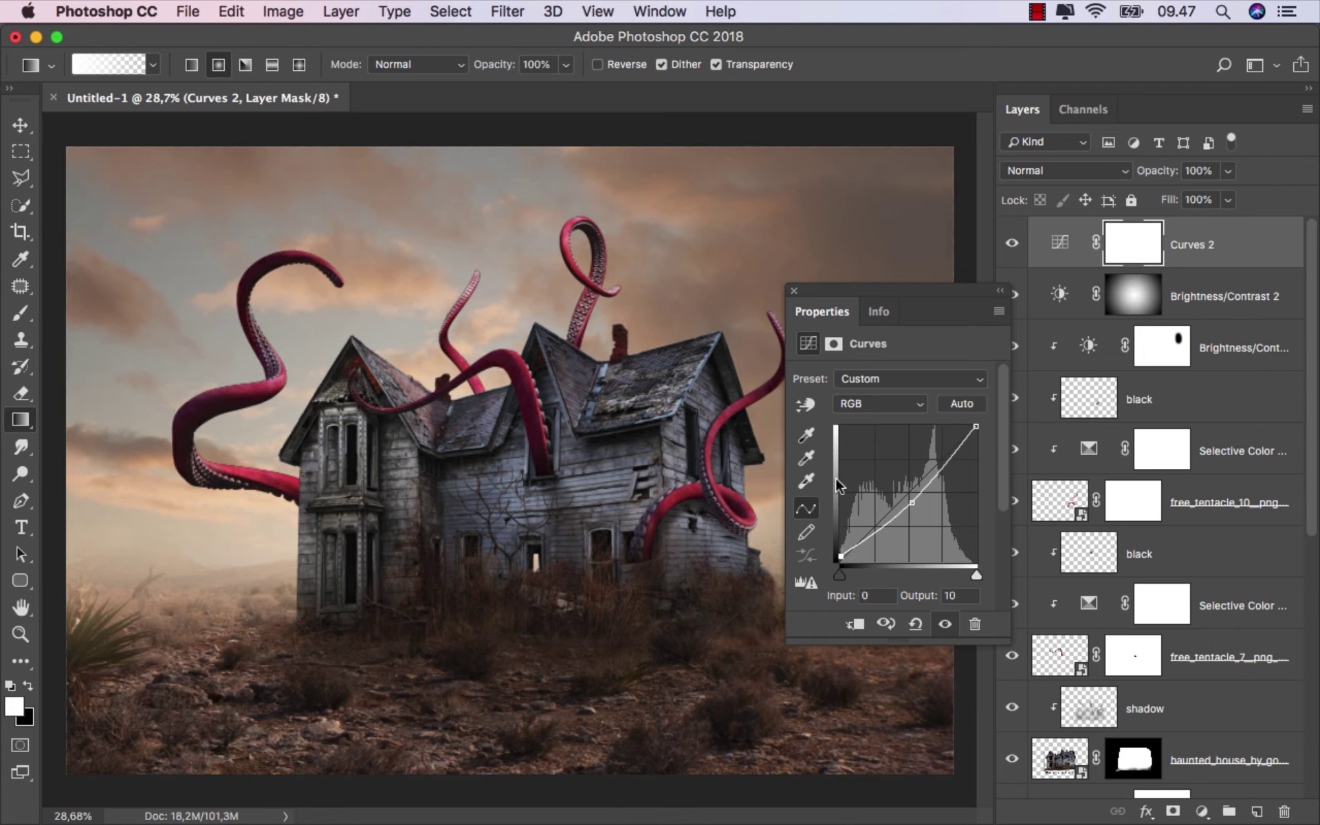
left_click(794, 290)
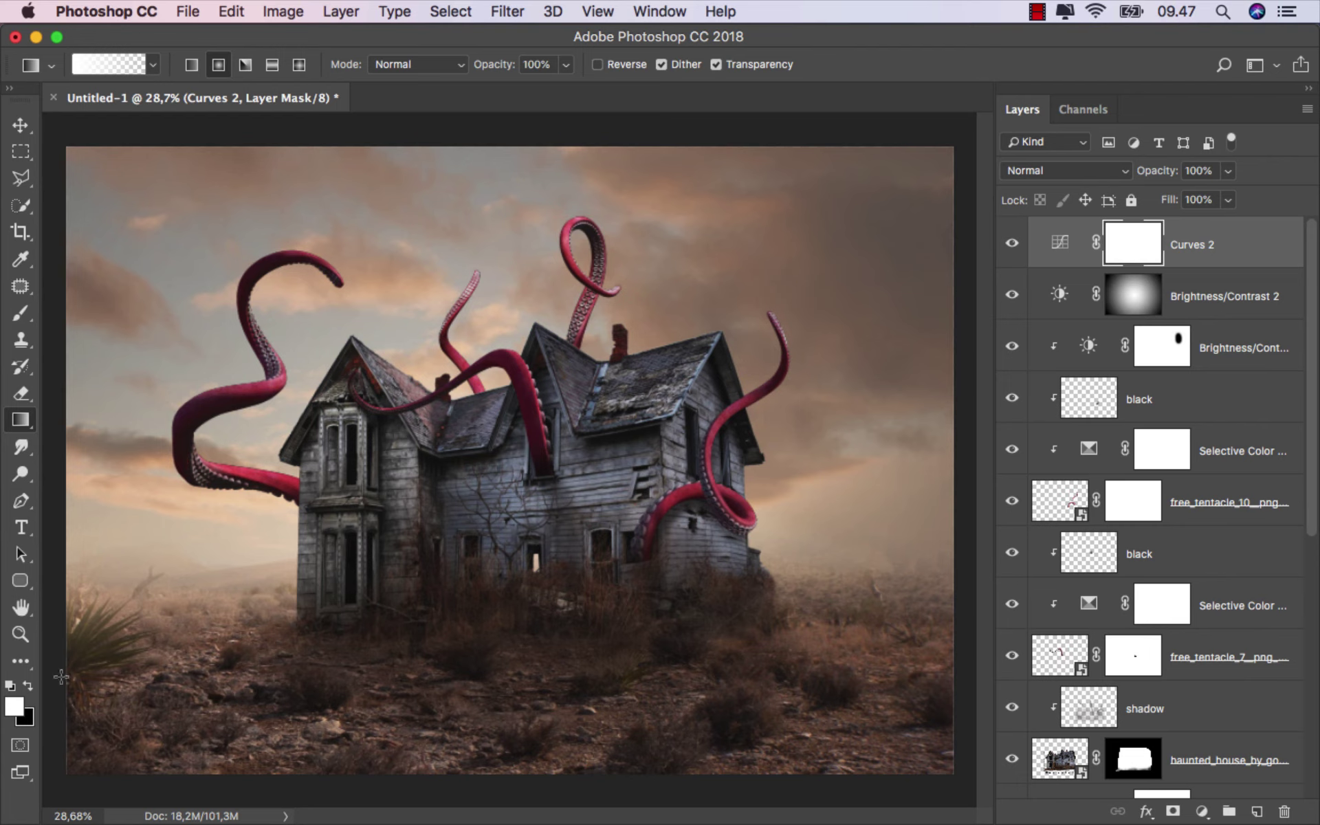
left_click(29, 686)
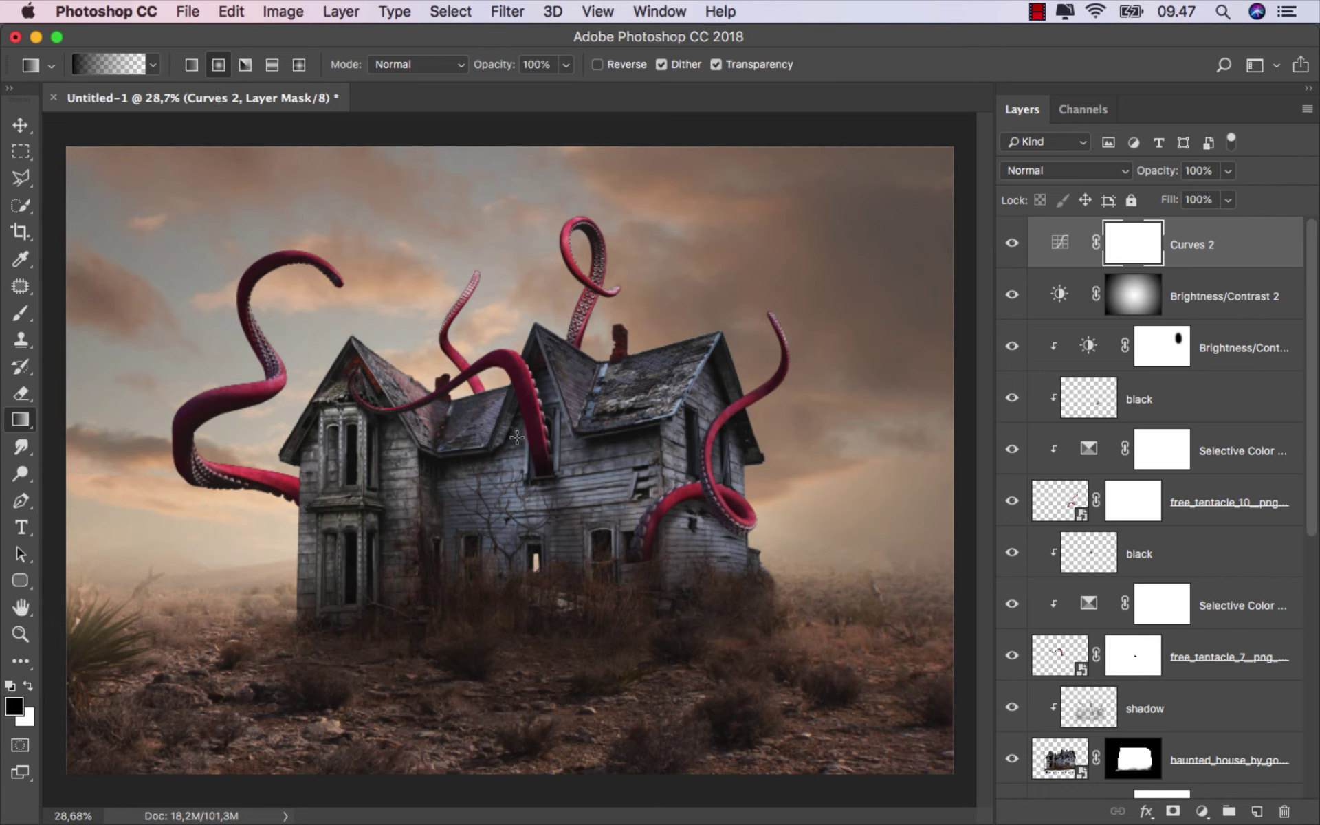
left_click_drag(528, 443, 901, 747)
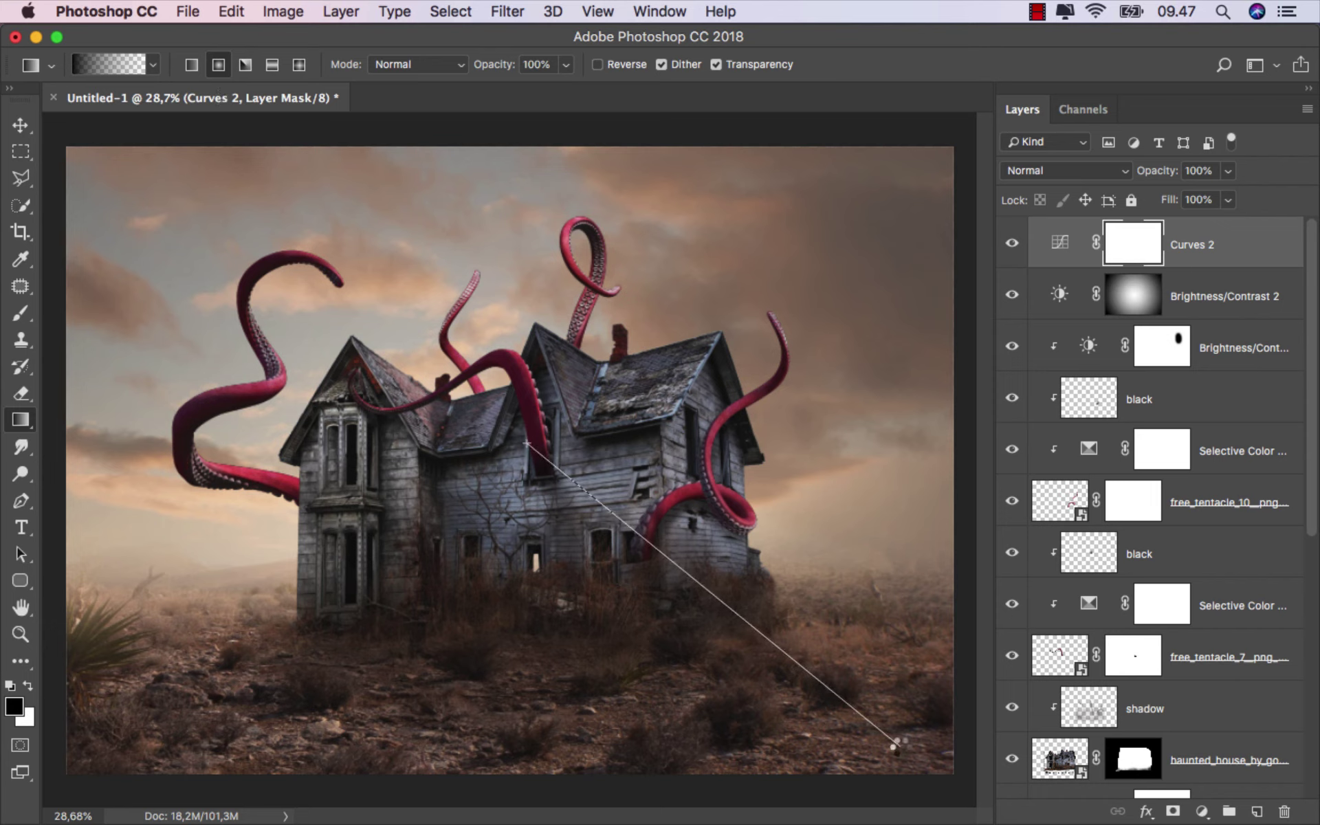
left_click(1012, 242)
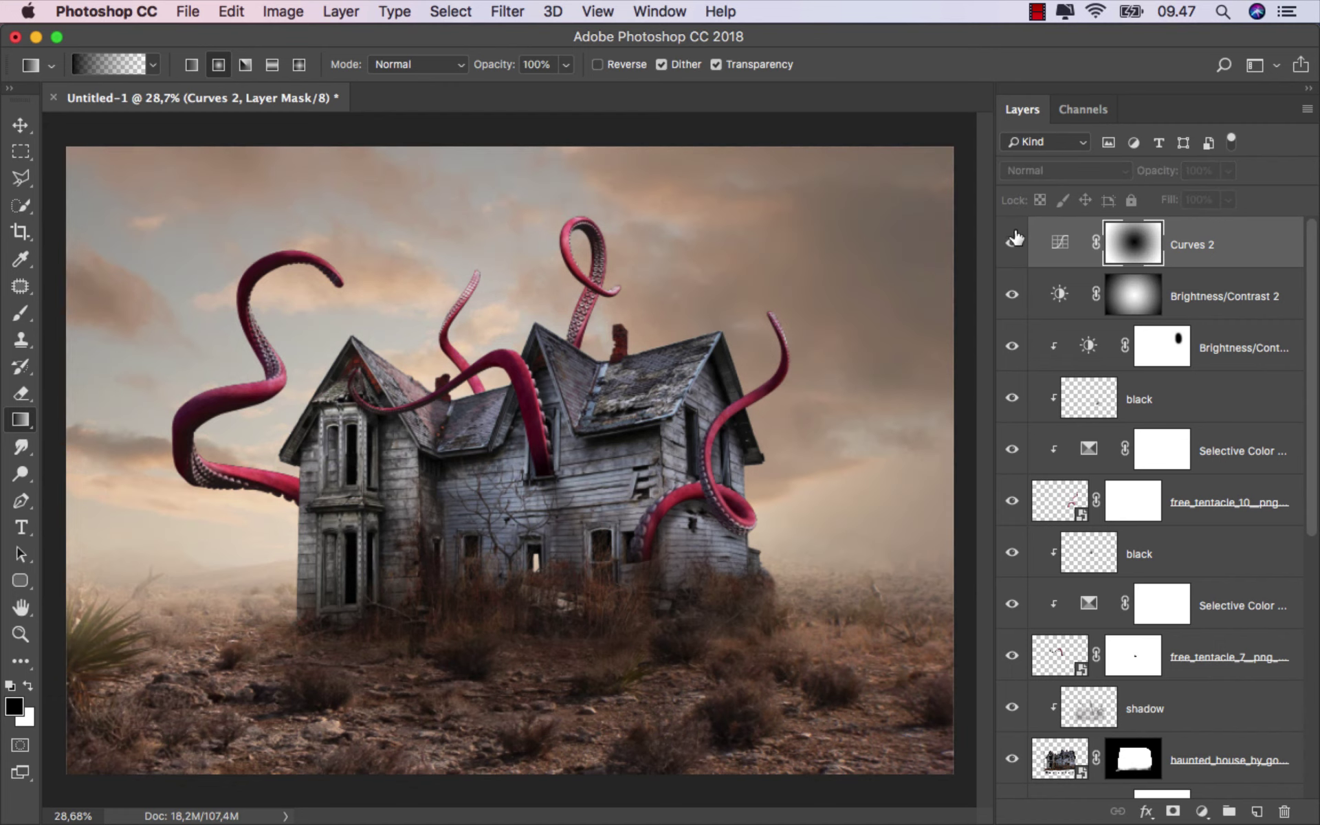
key("ctrl+2")
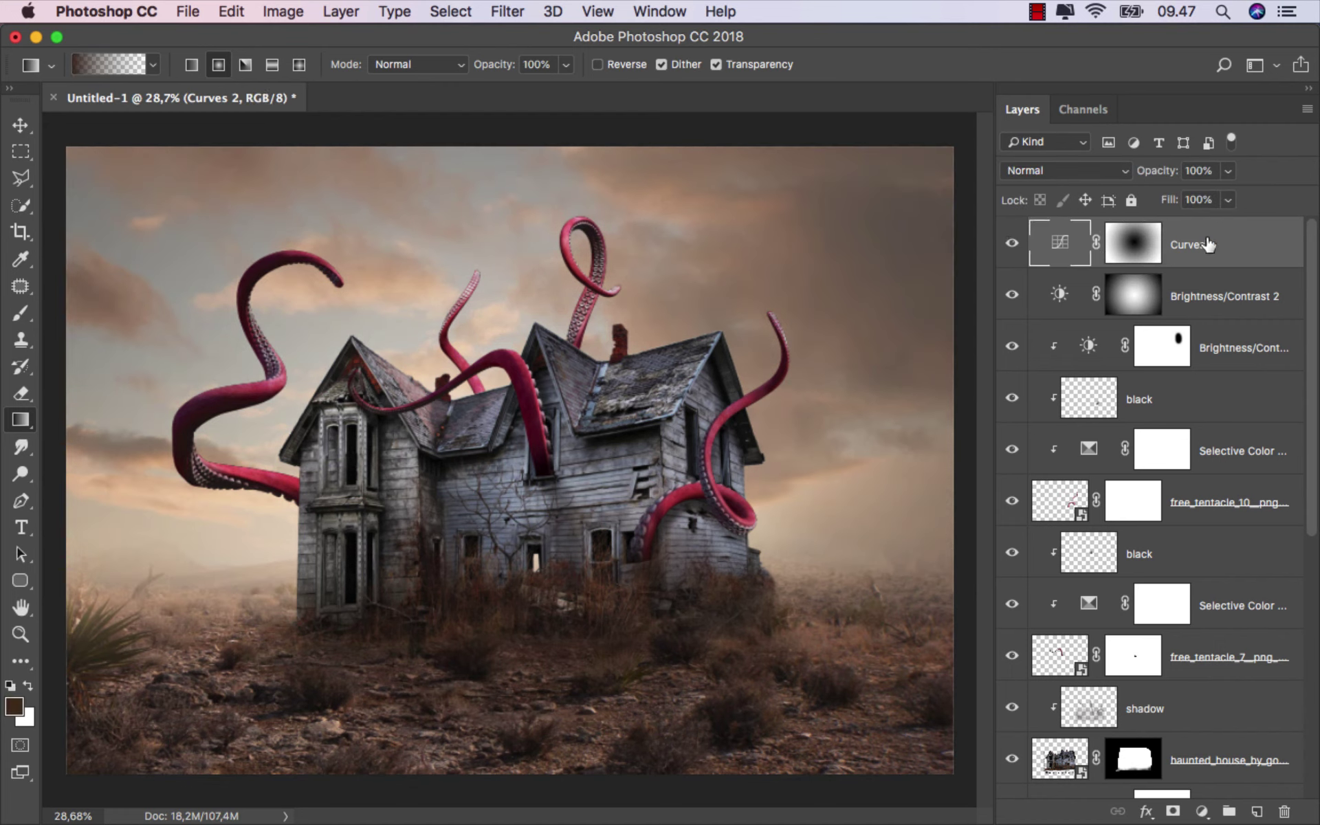
Step: Add Curves 3 and pull the Red channel's highlight endpoint down to 220
left_click(1202, 811)
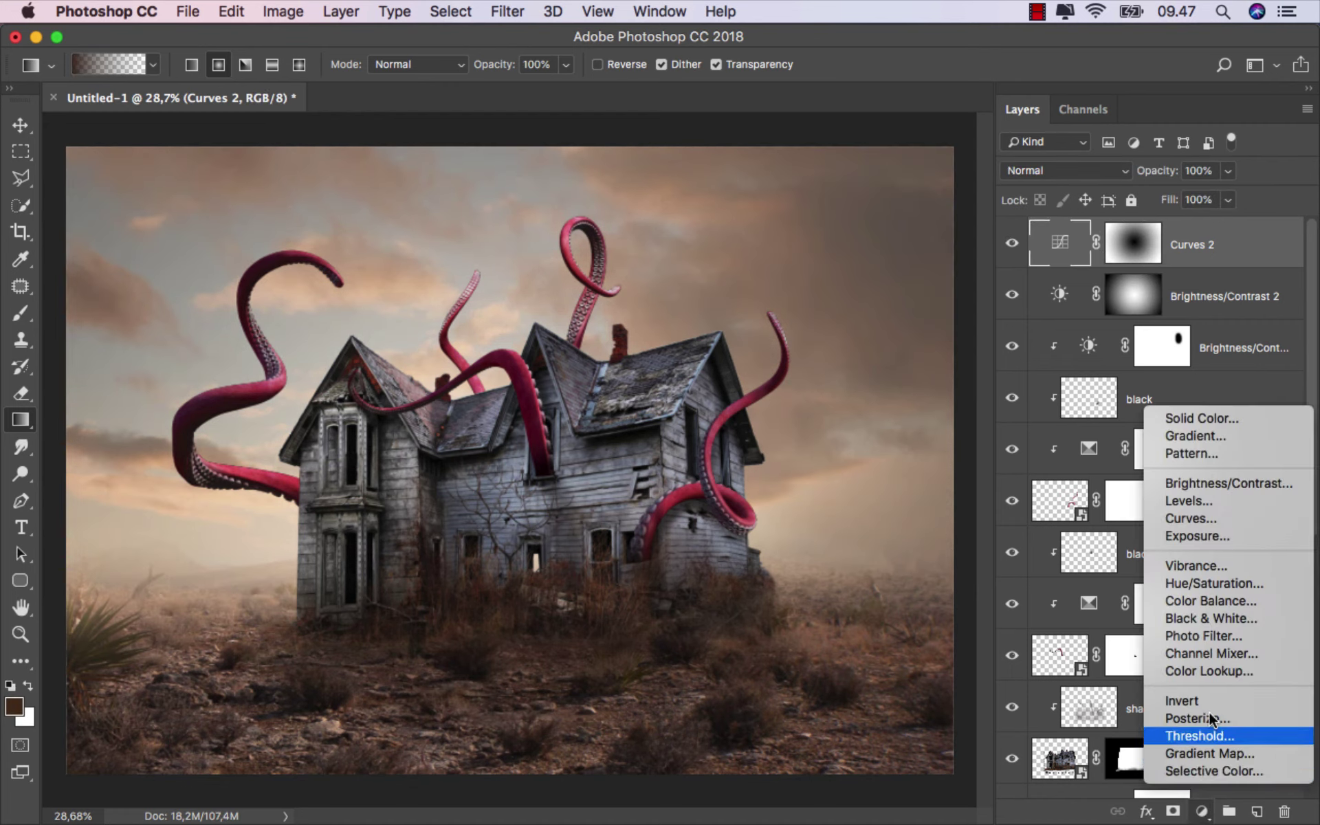
left_click(1221, 521)
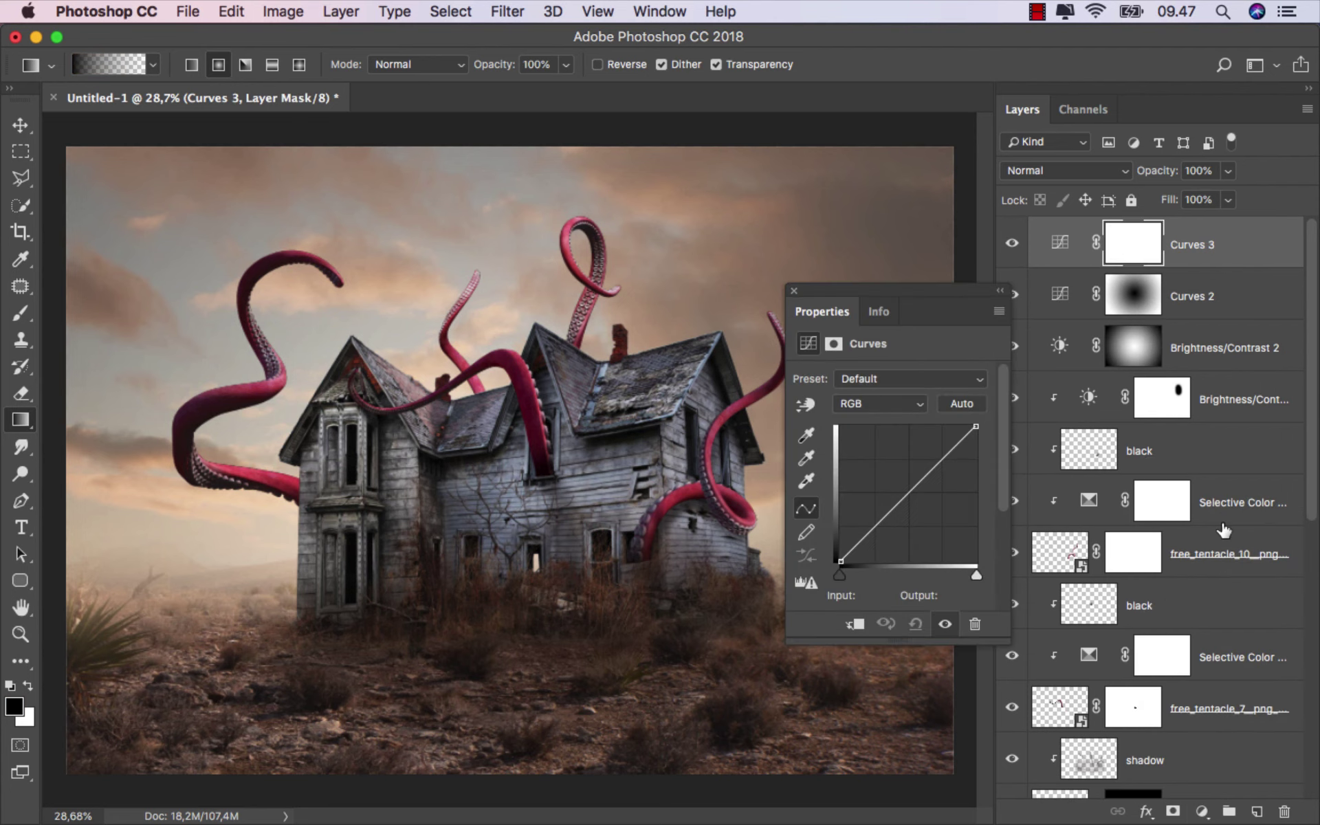
left_click(885, 406)
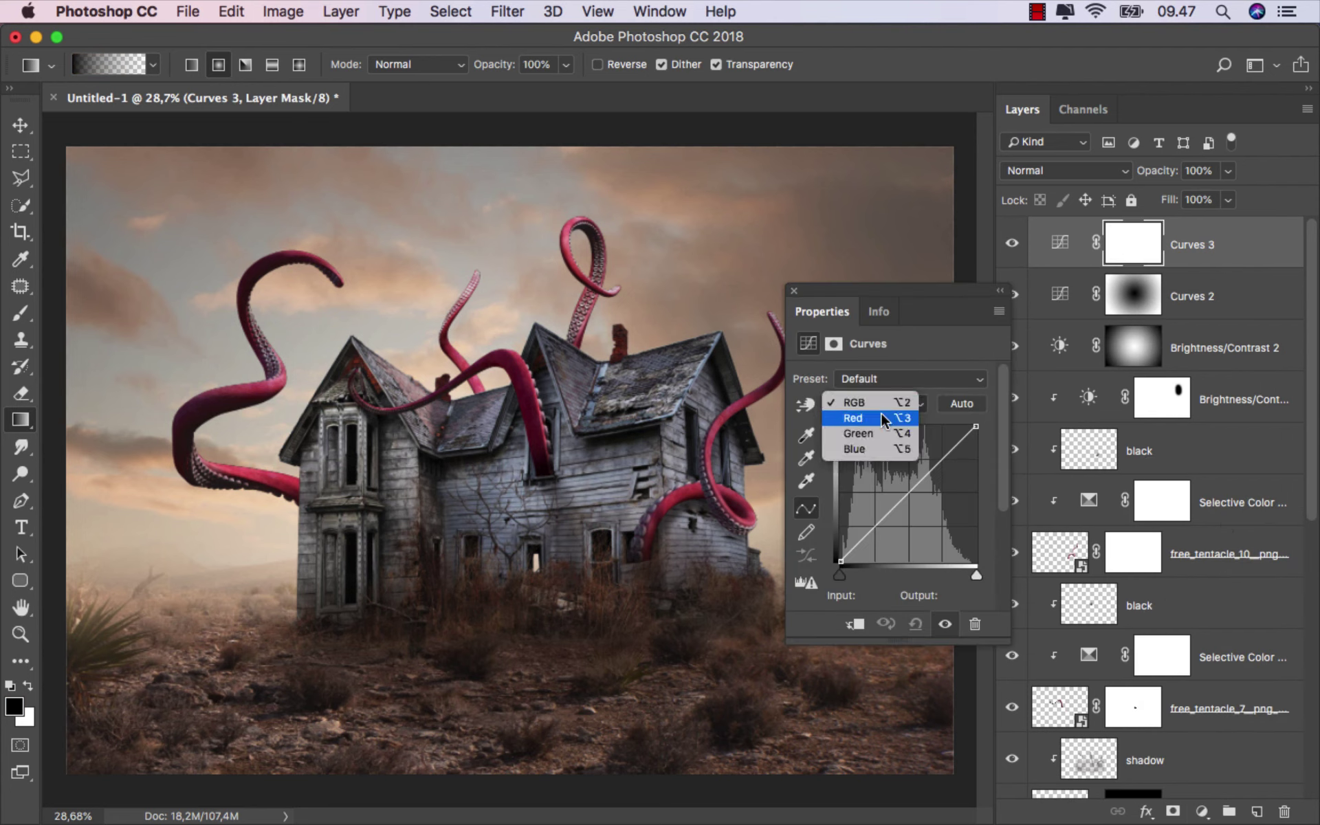
left_click(885, 418)
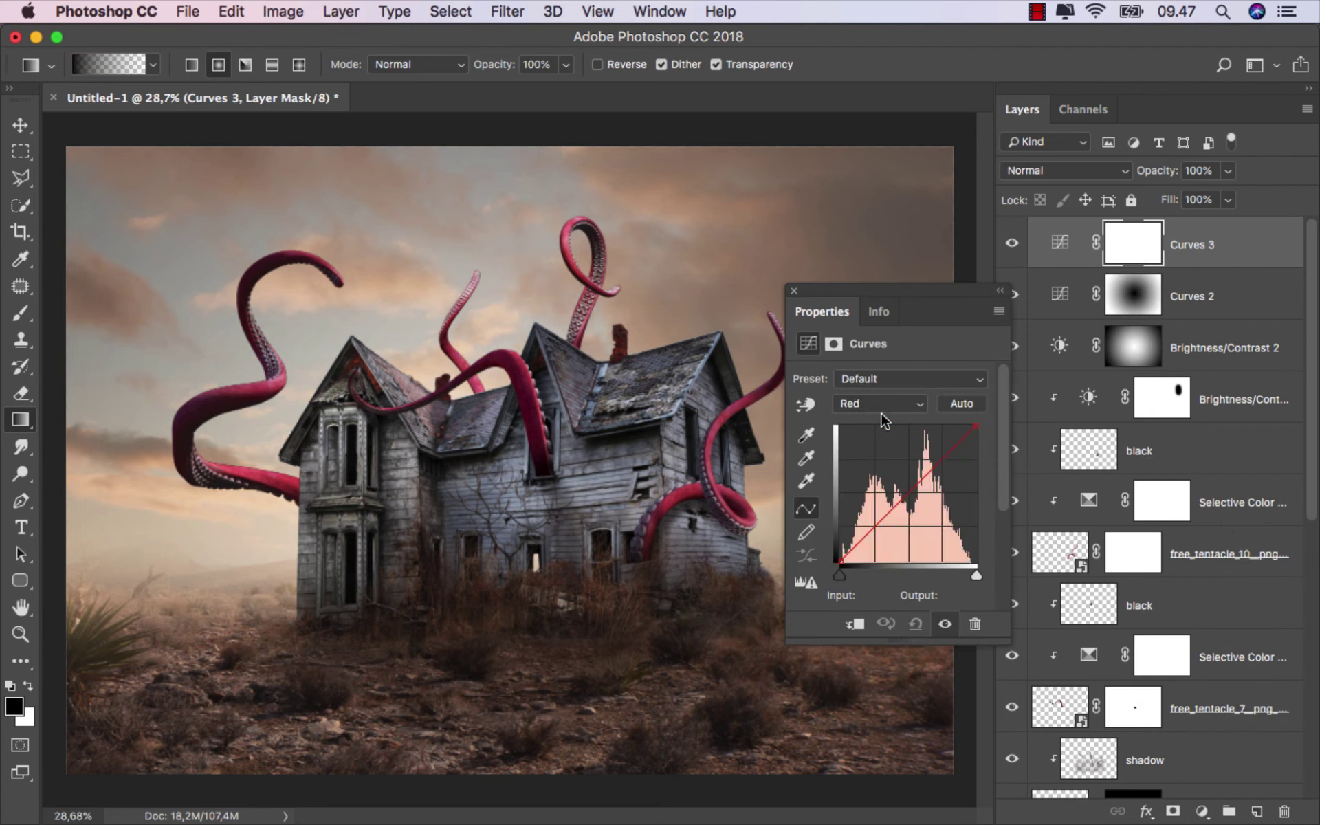
left_click(908, 494)
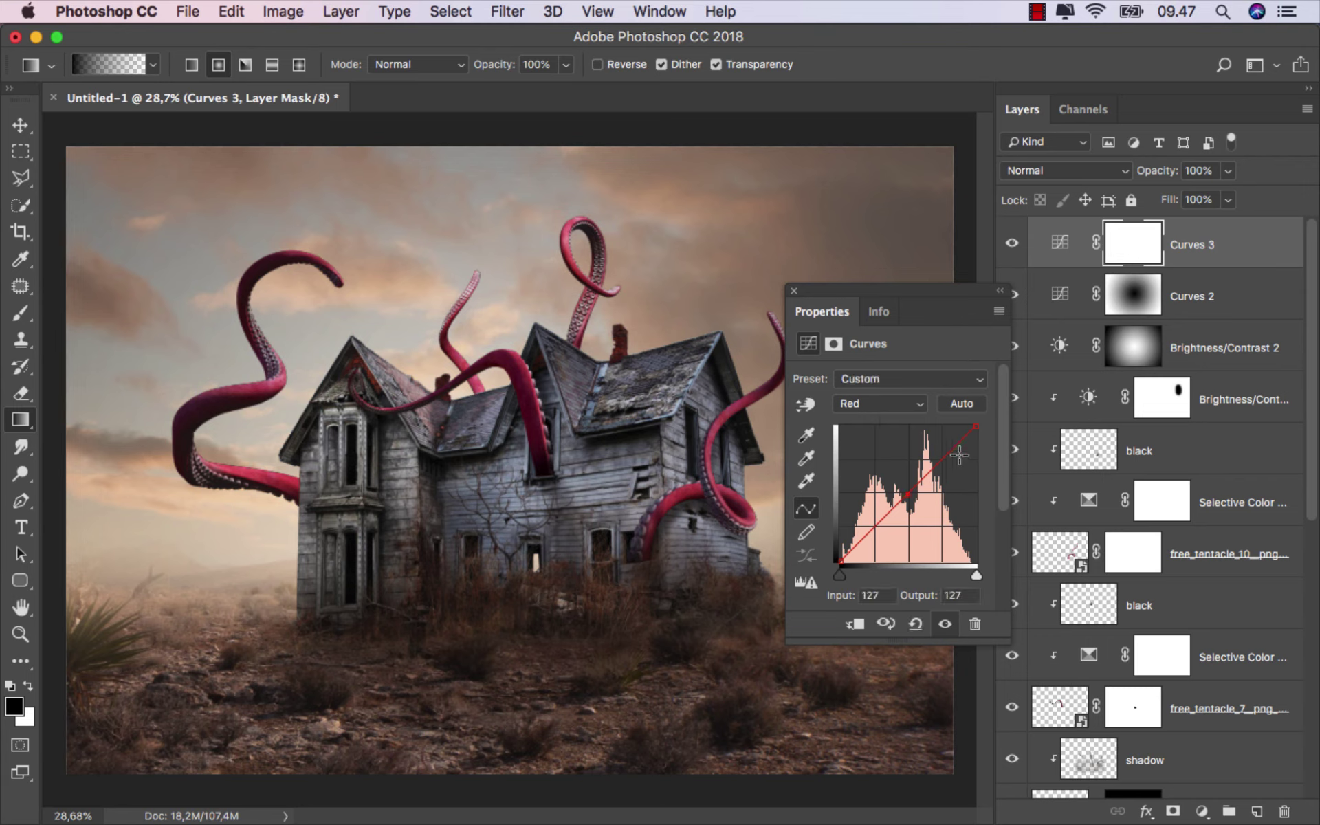
left_click(975, 427)
left_click_drag(982, 426, 987, 445)
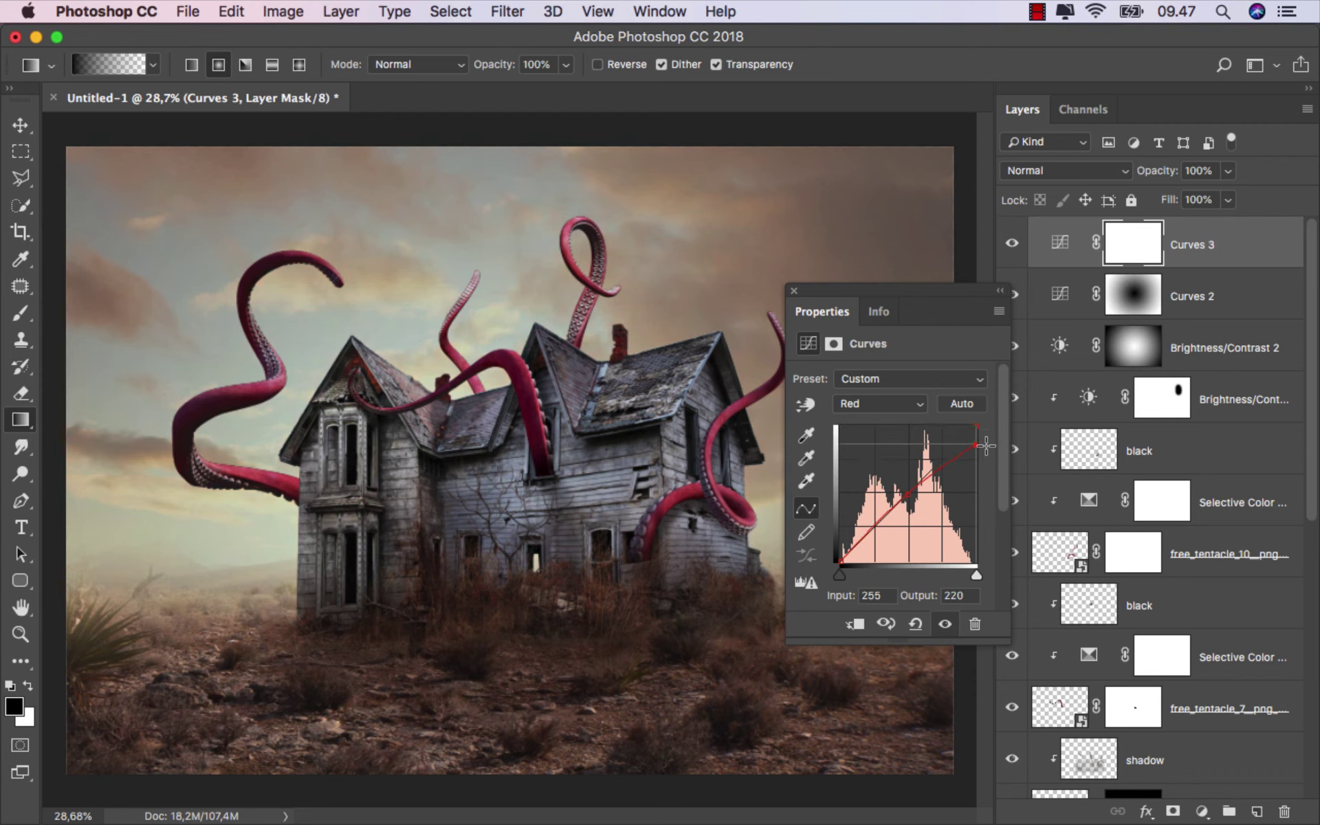
Step: Boost the Green channel's highlights, then toggle Curves 3 to compare the colours
left_click(894, 405)
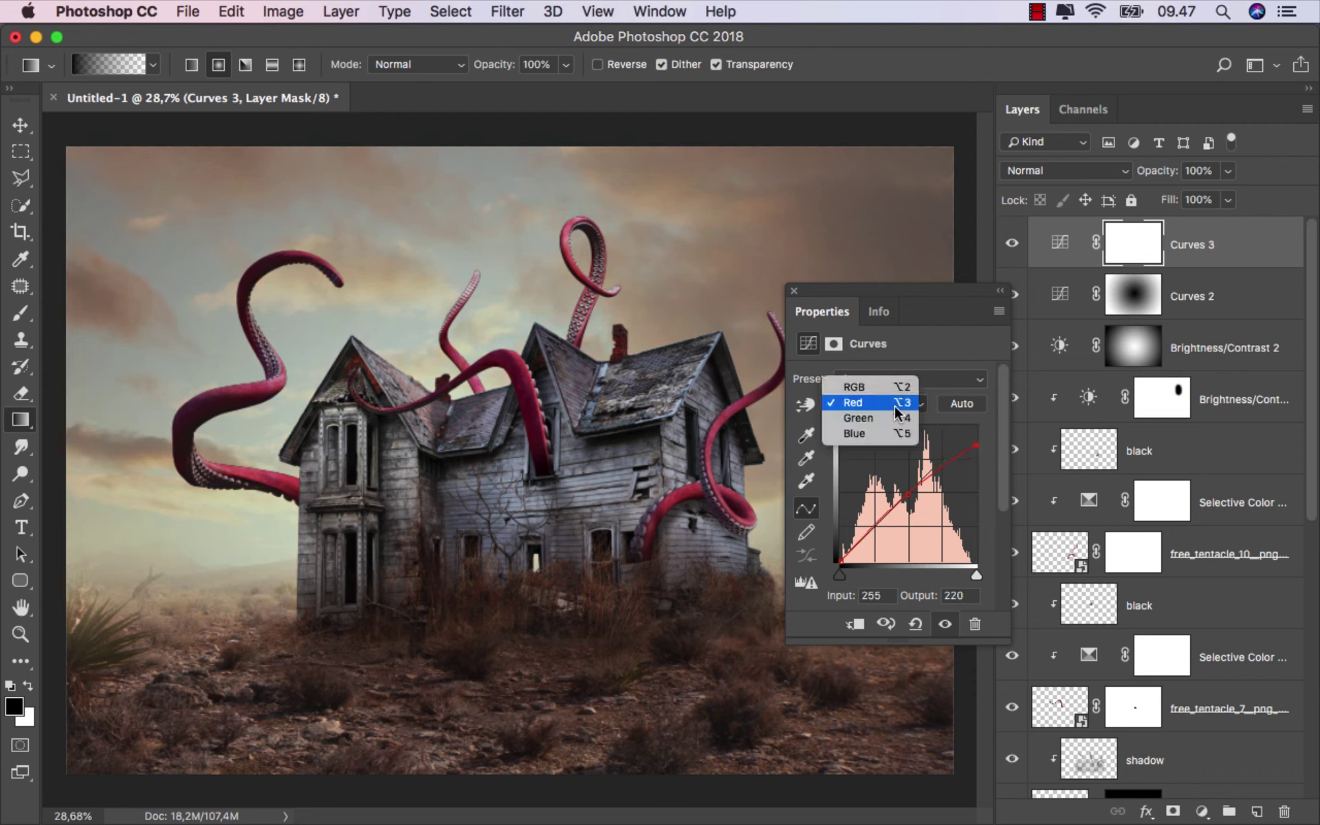
left_click(888, 416)
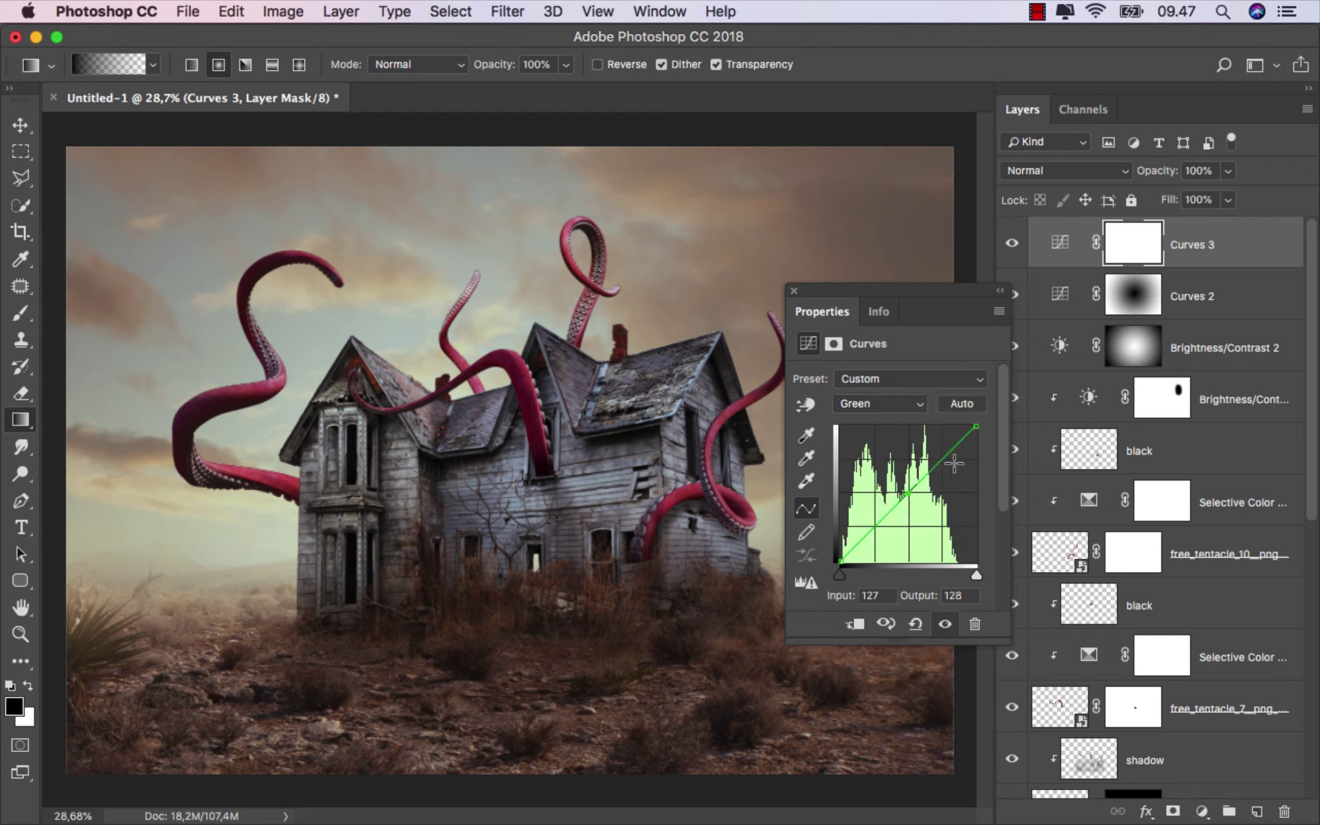
left_click_drag(976, 427, 967, 418)
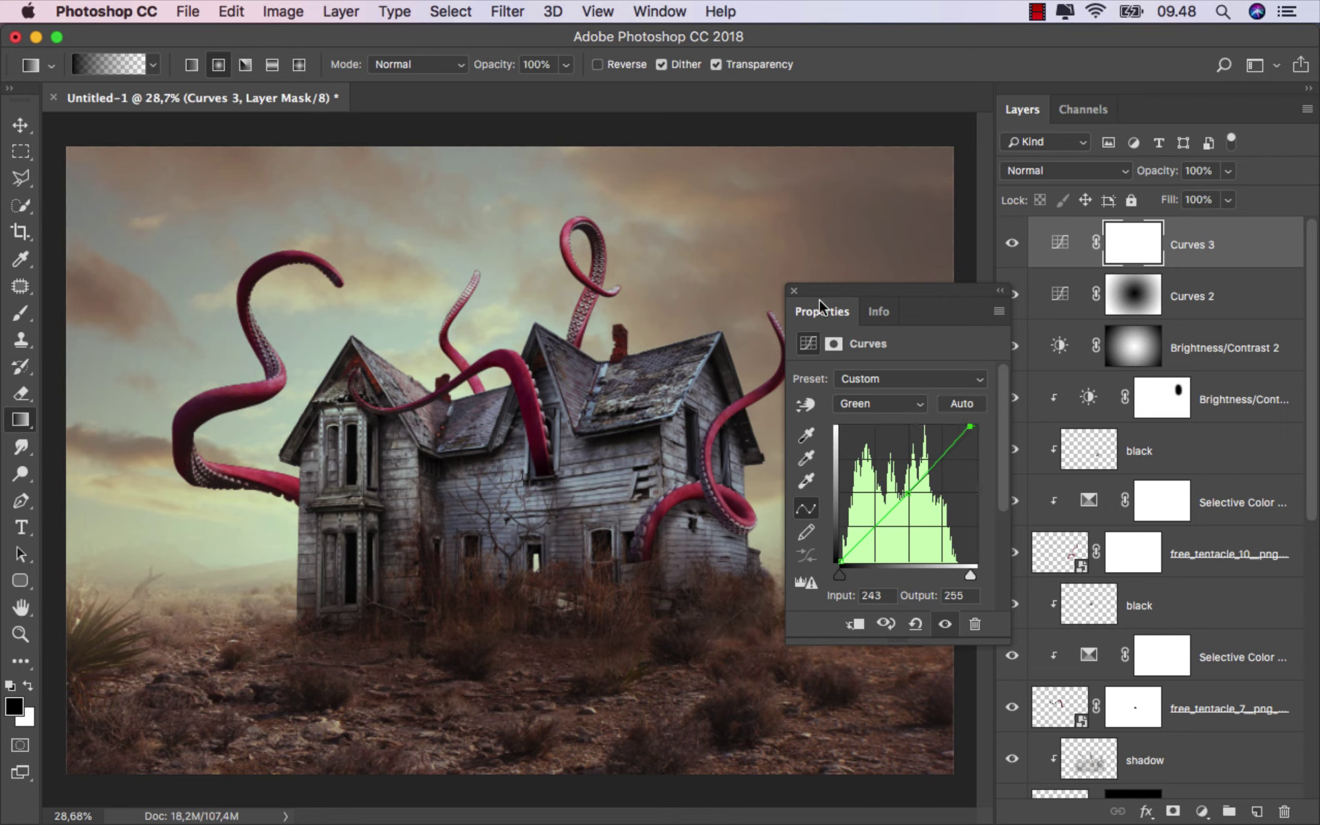
left_click(795, 291)
left_click(1013, 244)
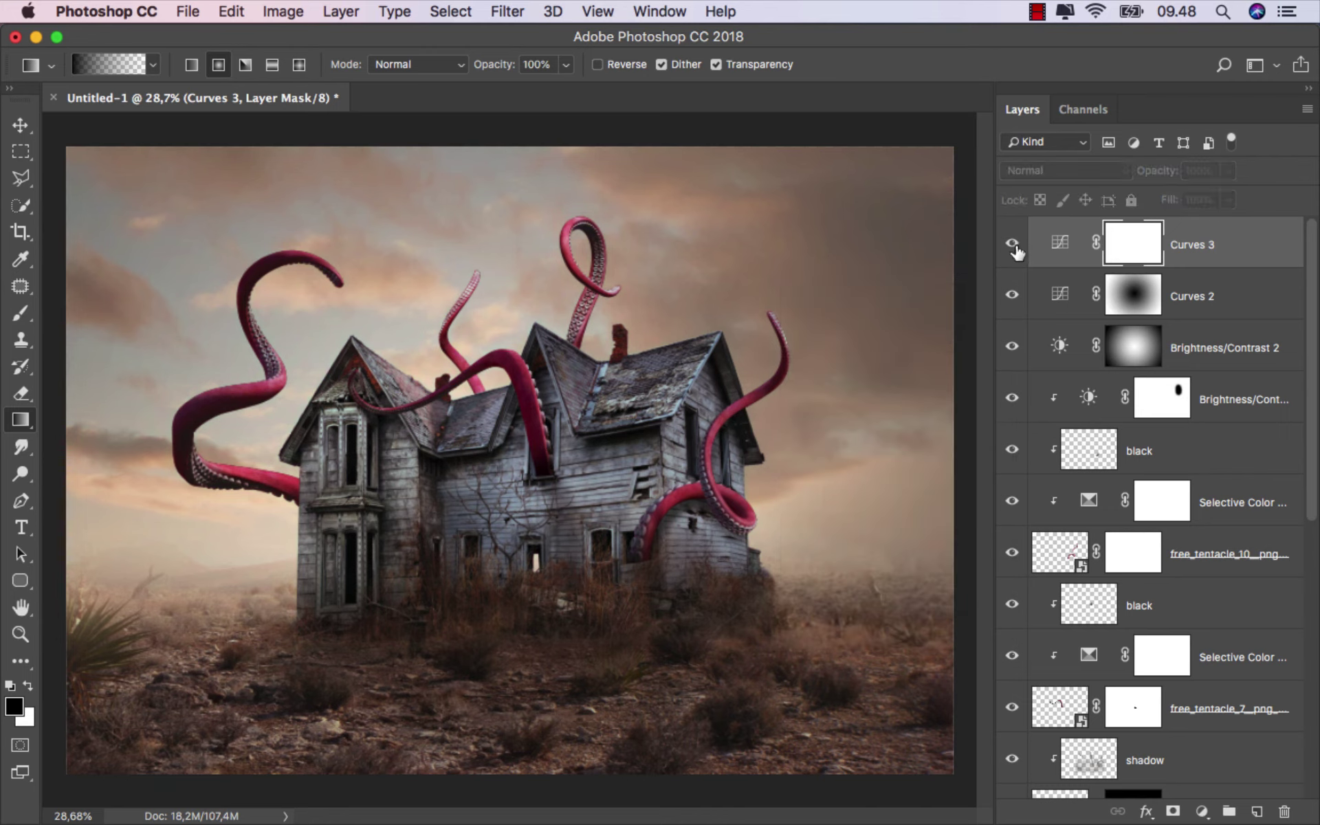
left_click(1015, 248)
left_click(1216, 249)
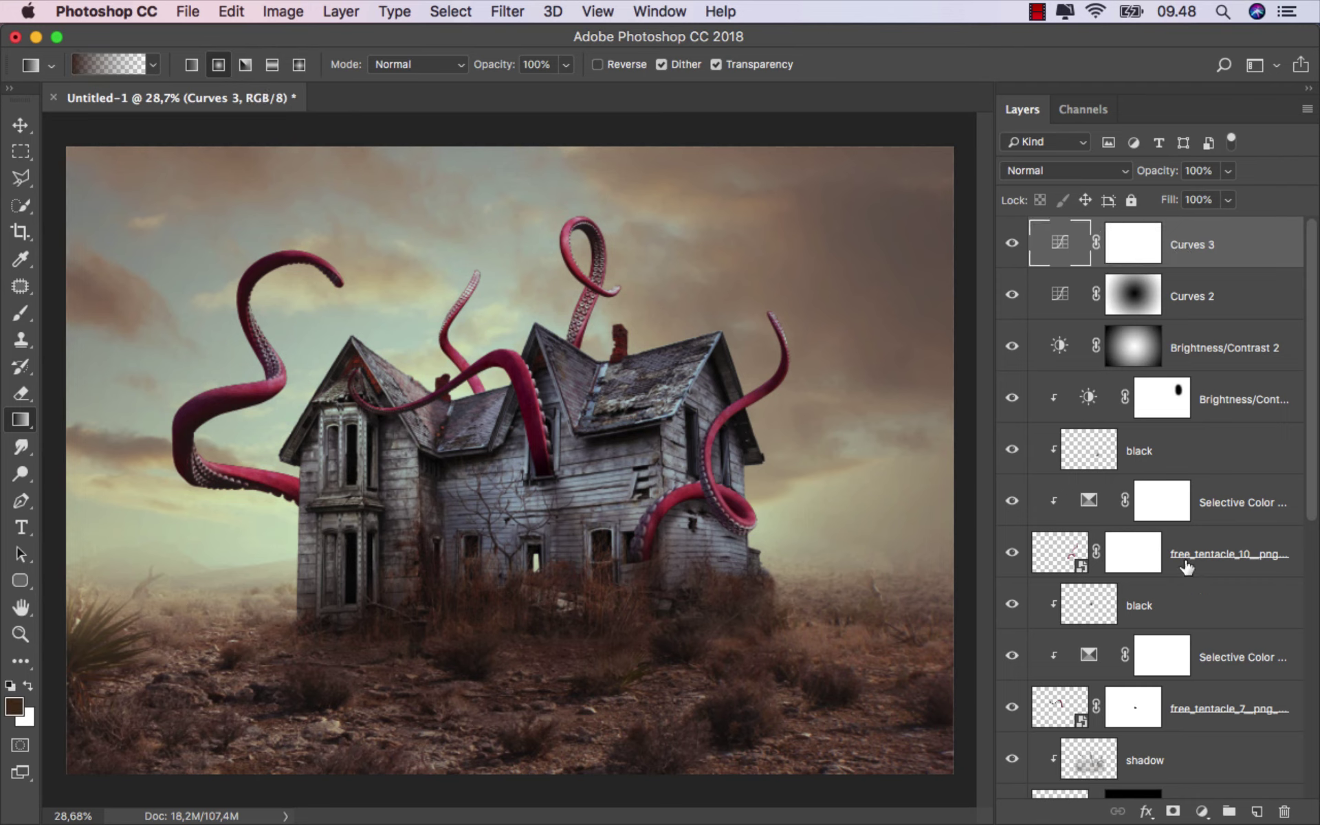
Step: Add a Levels adjustment layer and lower its white point to brighten the highlights
left_click(1207, 809)
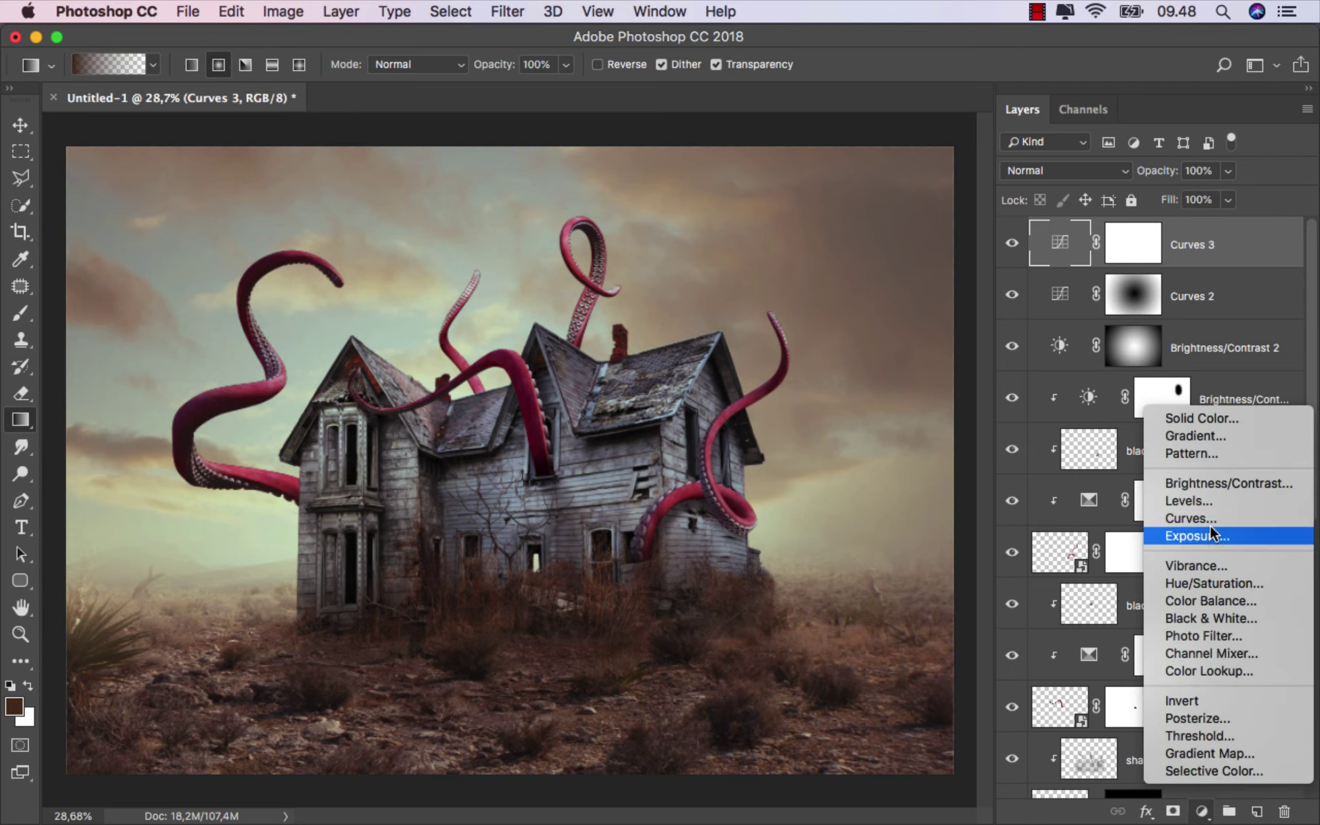
left_click(1224, 504)
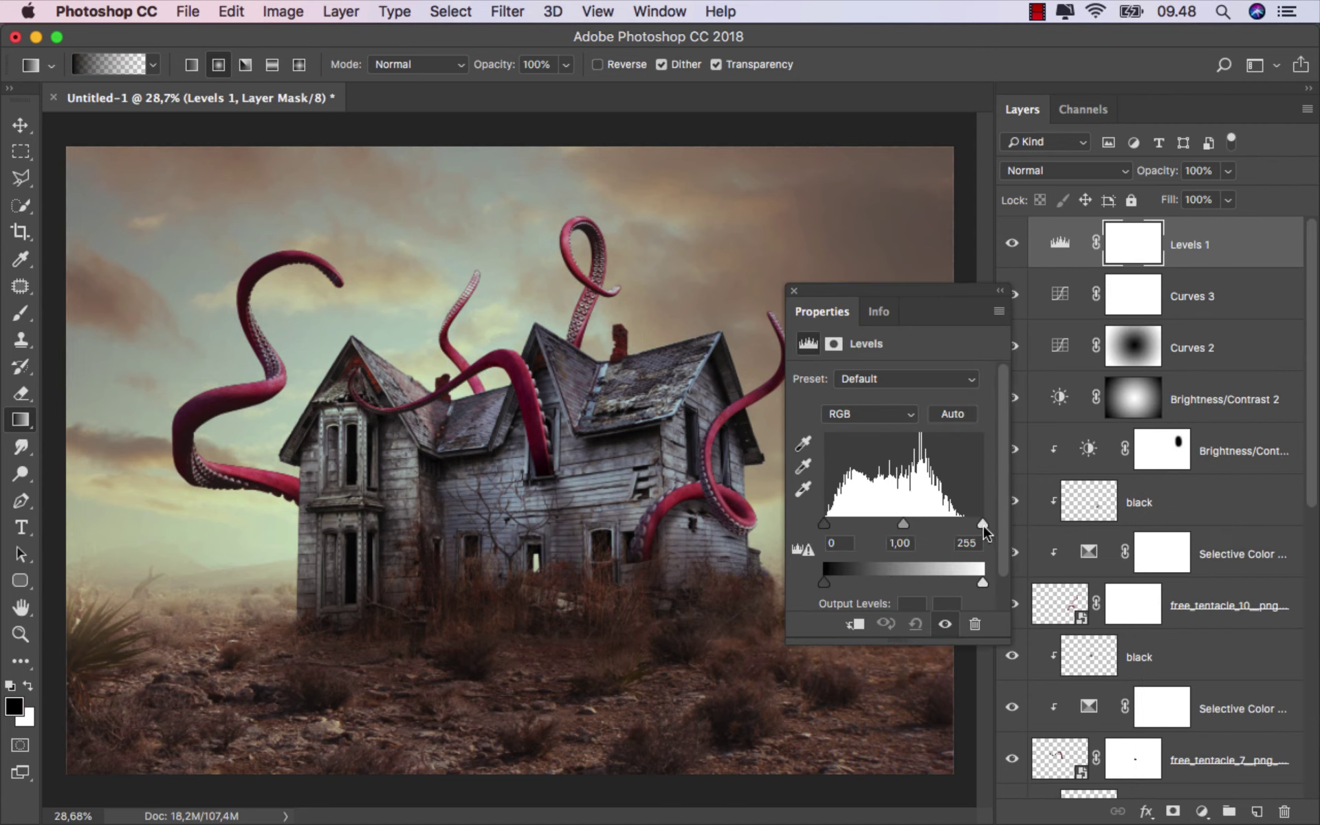
left_click_drag(984, 527, 970, 528)
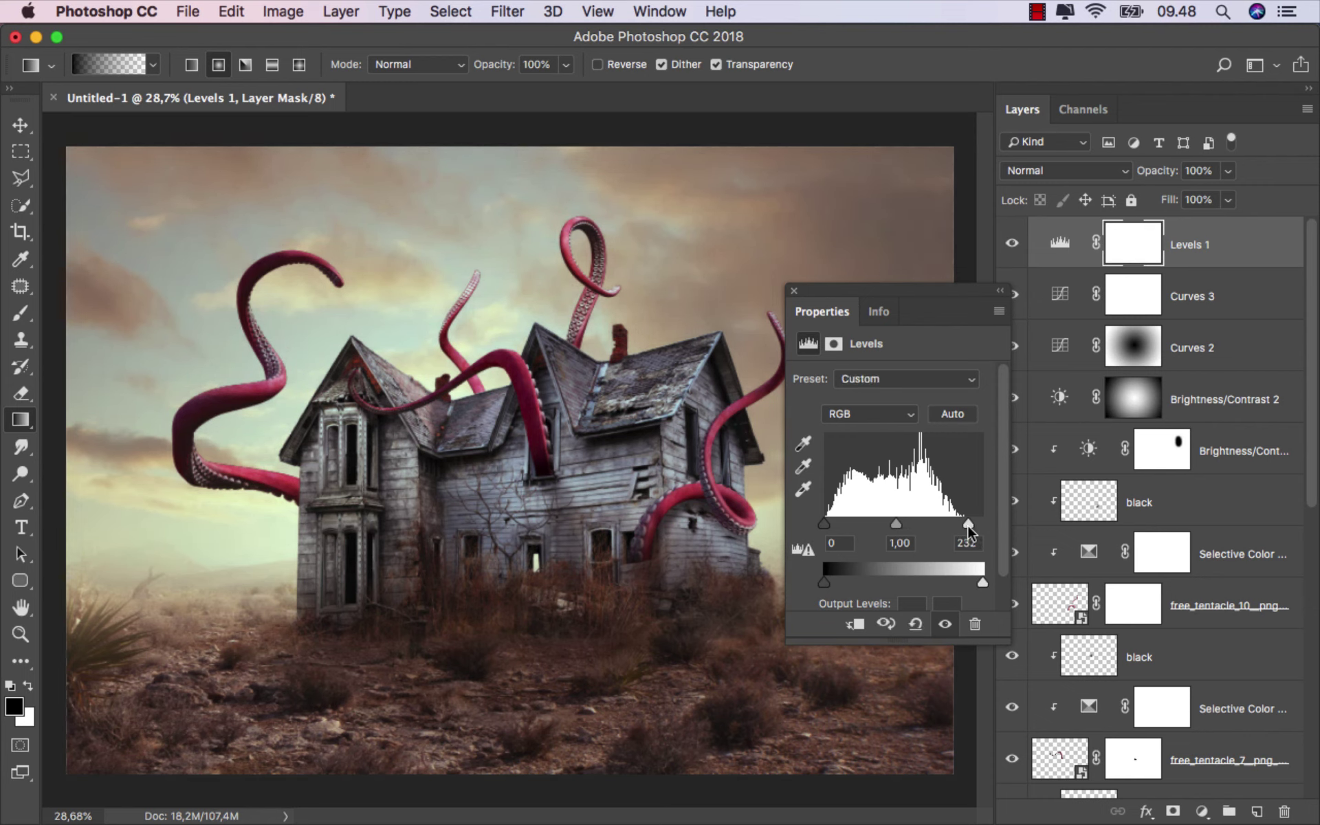
left_click_drag(976, 537, 956, 540)
left_click(794, 292)
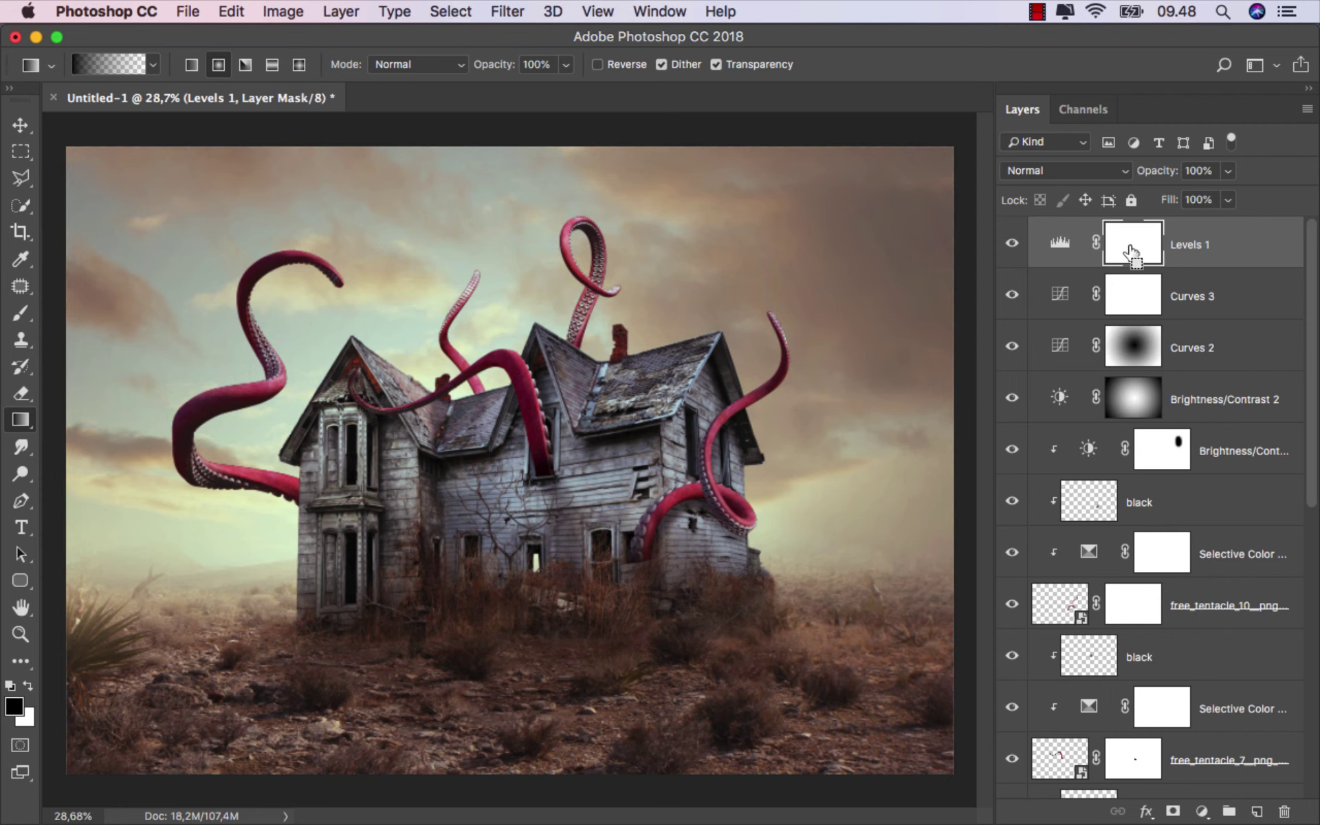
Step: Invert the Levels 1 mask and paint a white radial gradient to reveal it in the image centre
key("super+i")
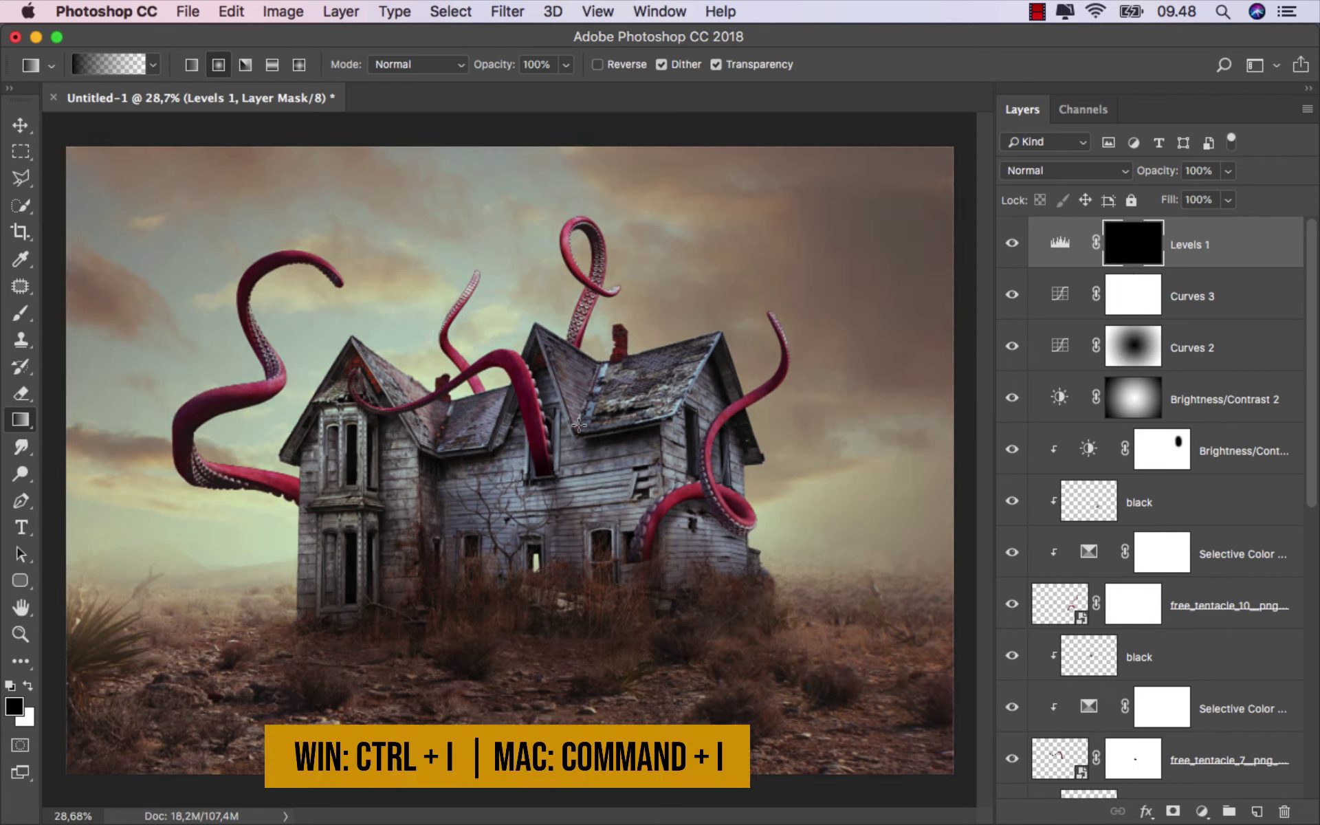
left_click(30, 685)
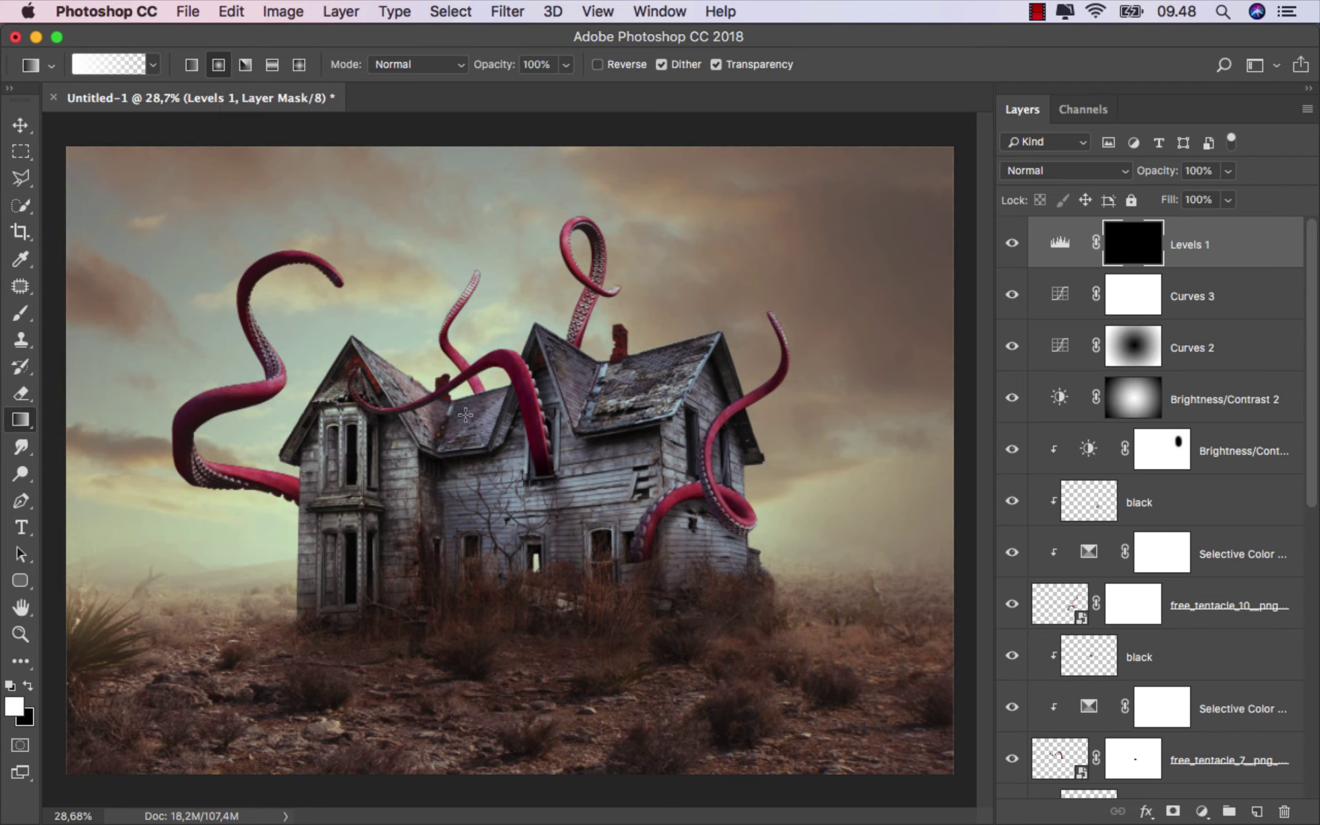
left_click_drag(465, 415, 956, 777)
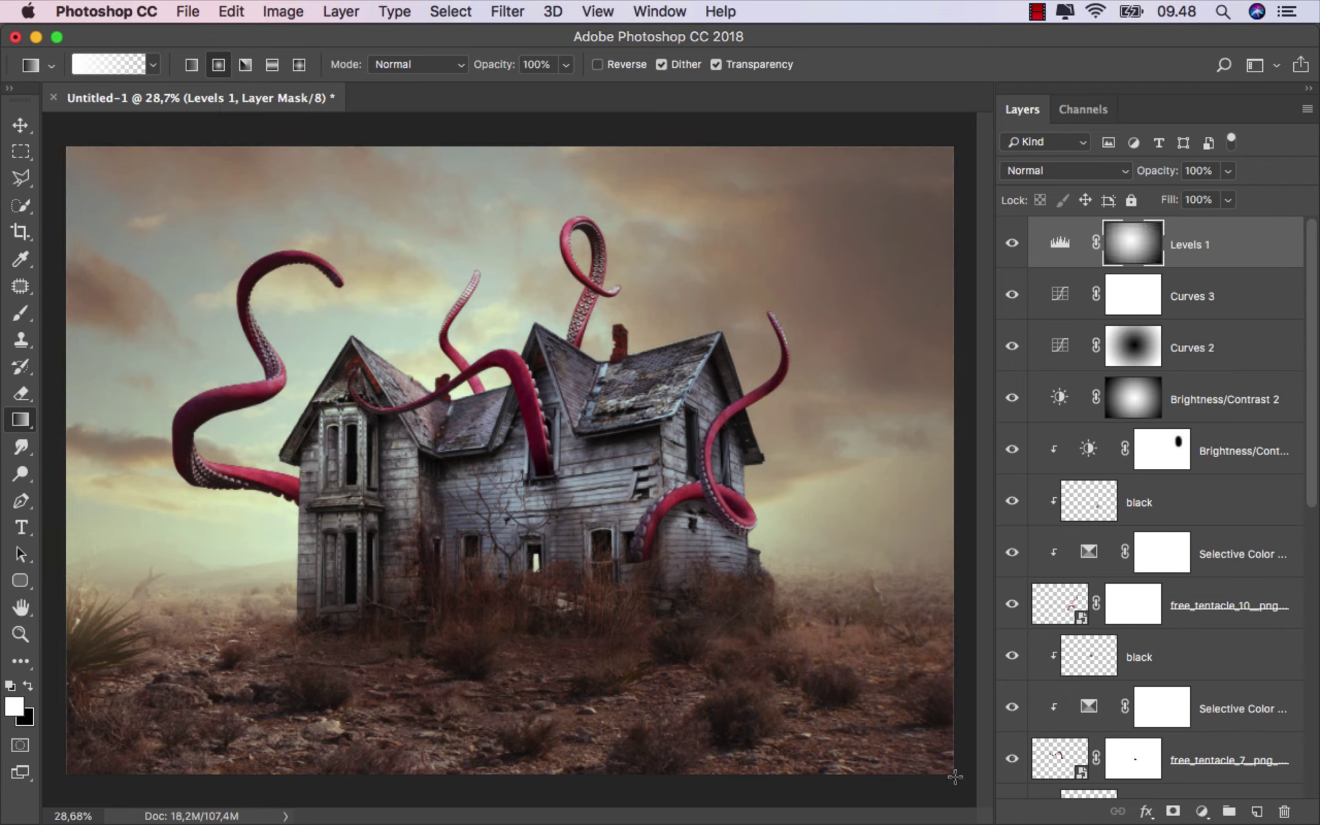
left_click(1012, 242)
left_click(1244, 255)
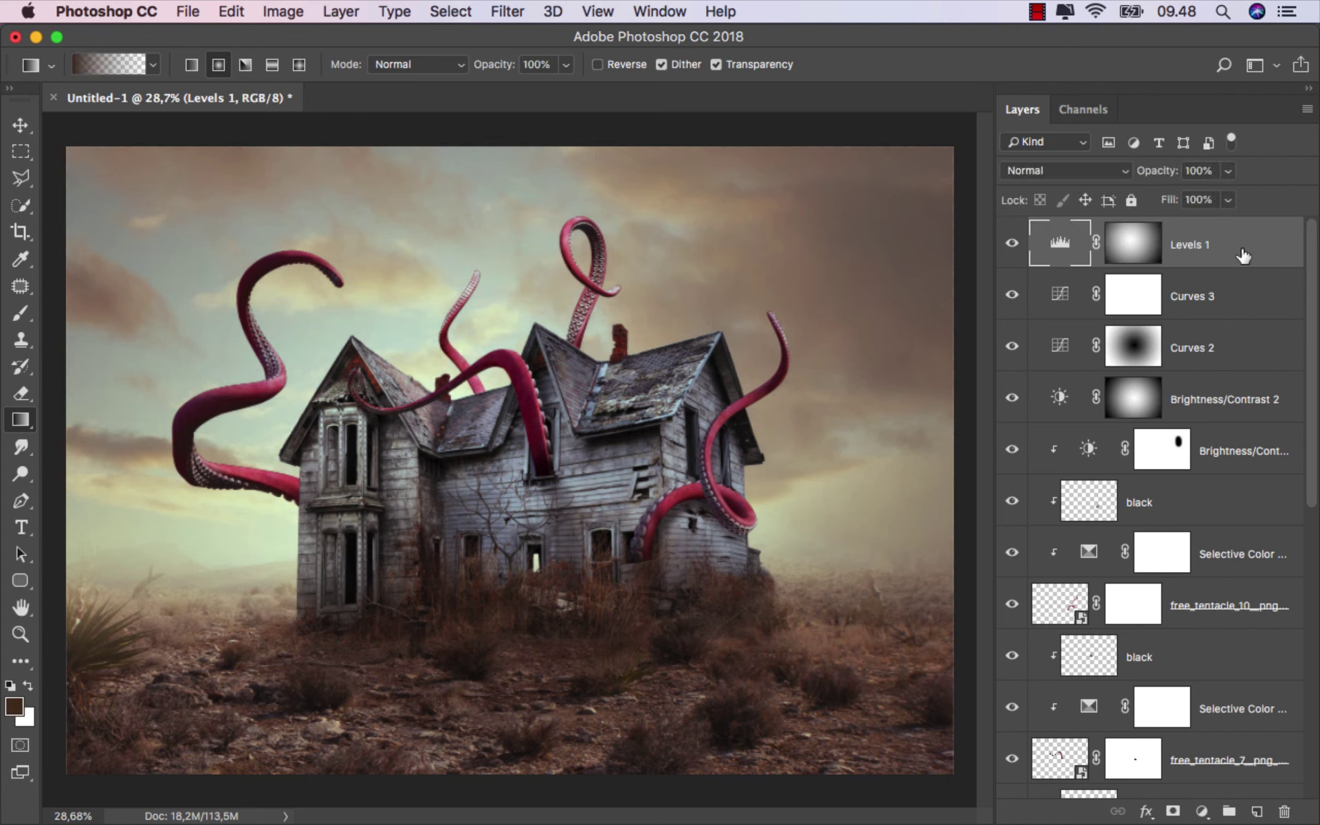
Step: Create a new layer named softbrush and set up the soft cloudy 1100 brush at 8% opacity
left_click(1257, 811)
type("v")
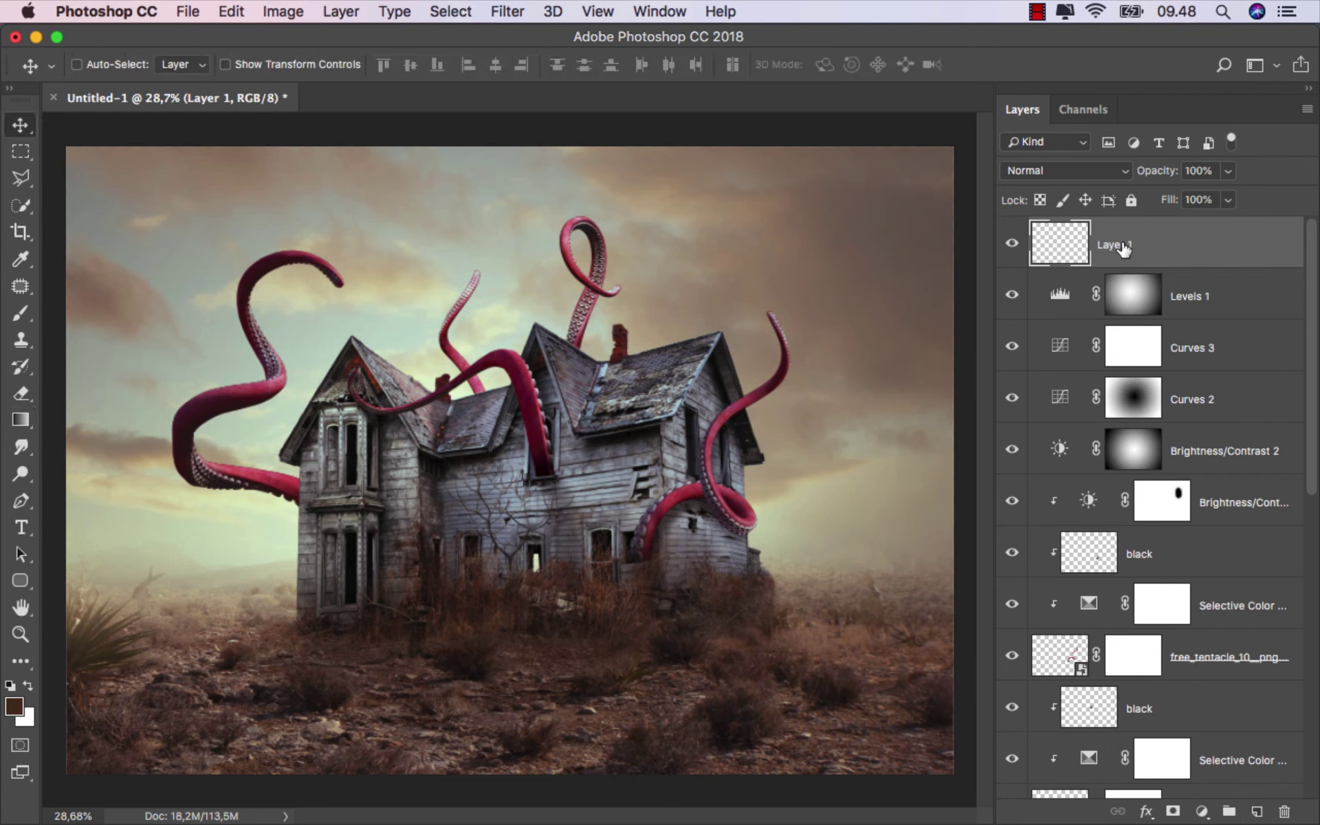
type("softbrush")
key("Return")
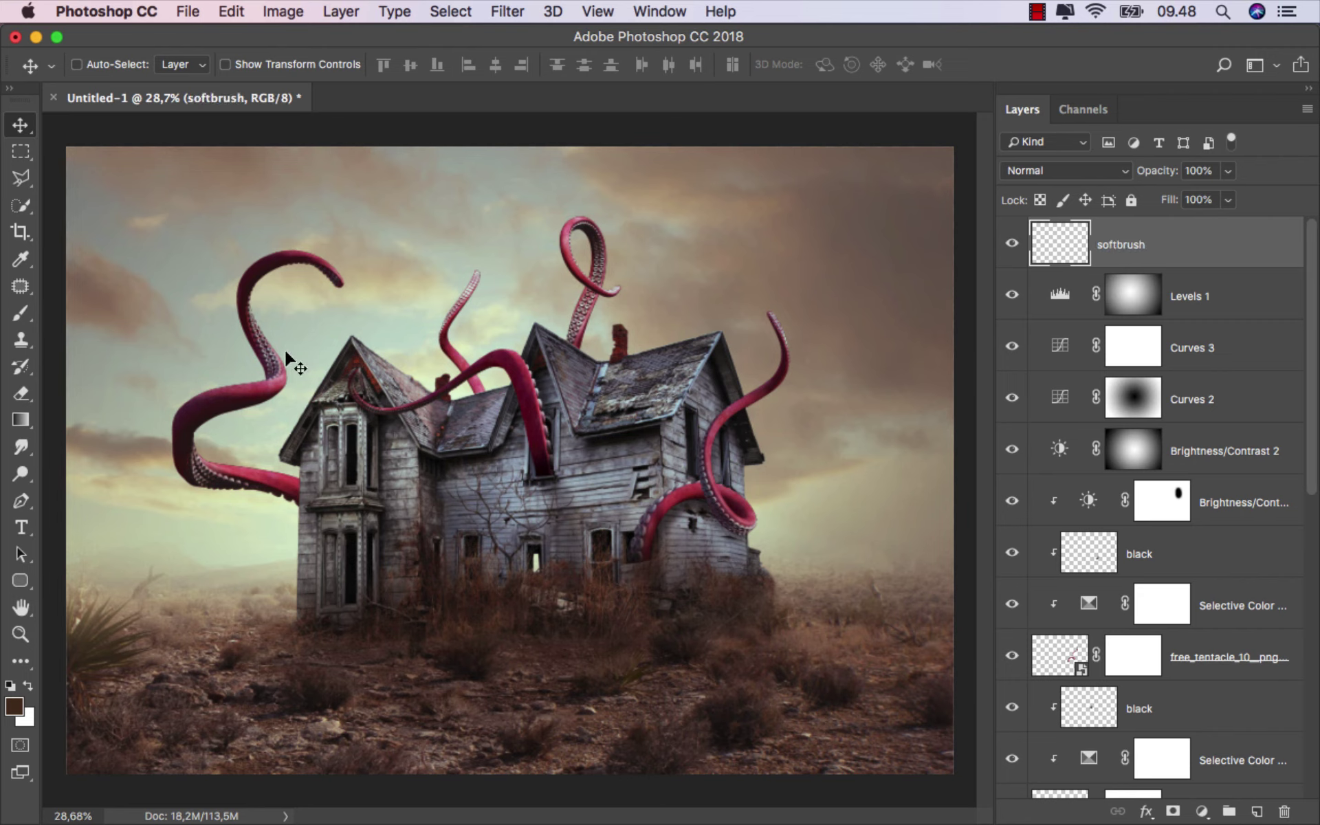
left_click(21, 313)
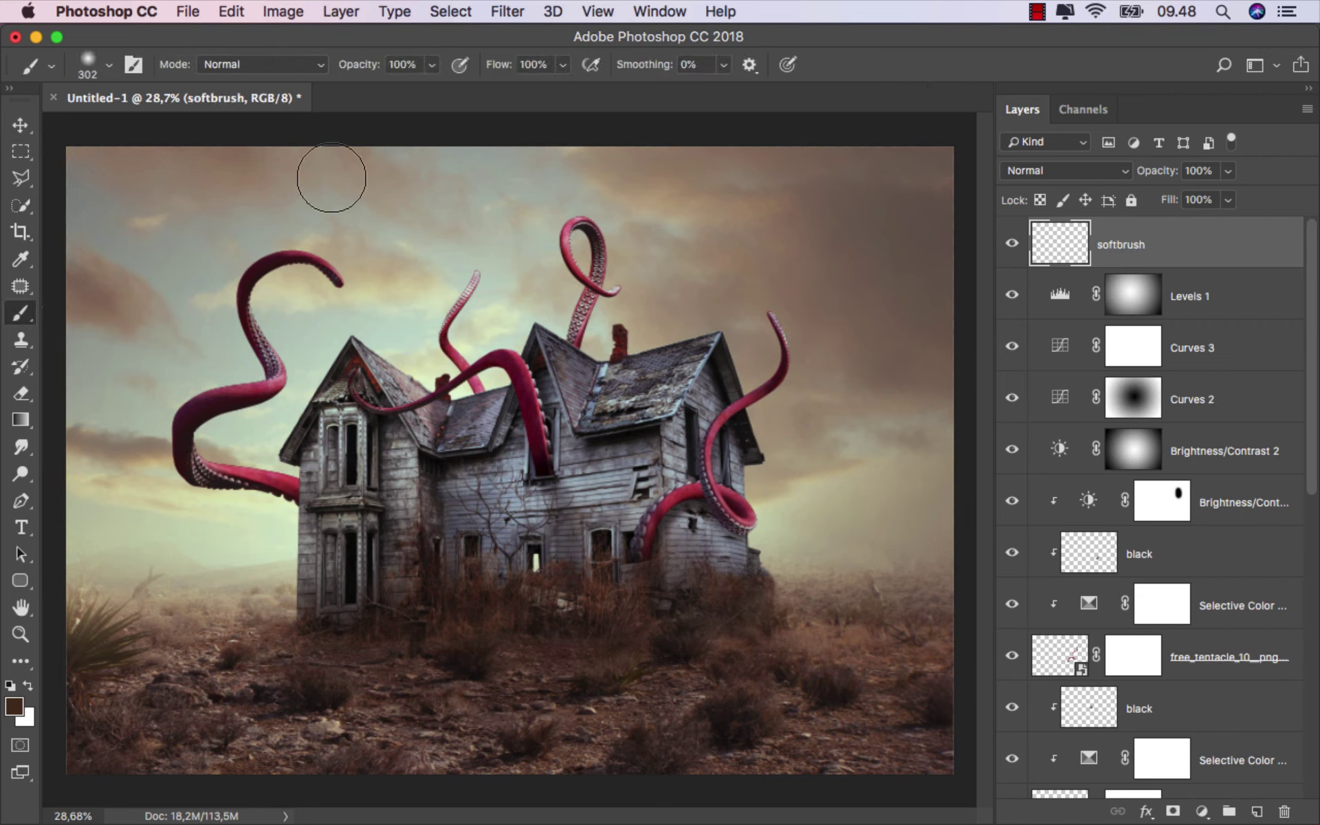
left_click(432, 64)
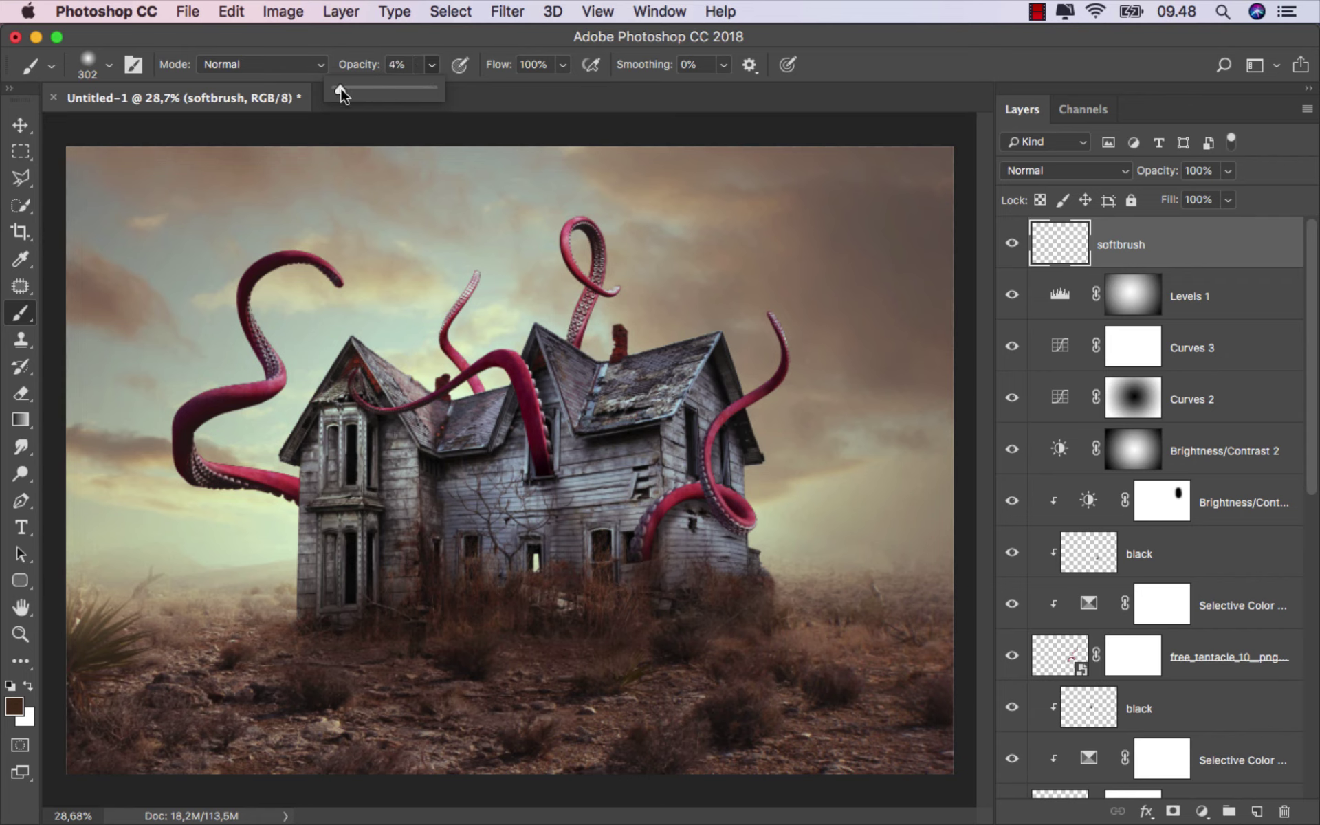
right_click(420, 265)
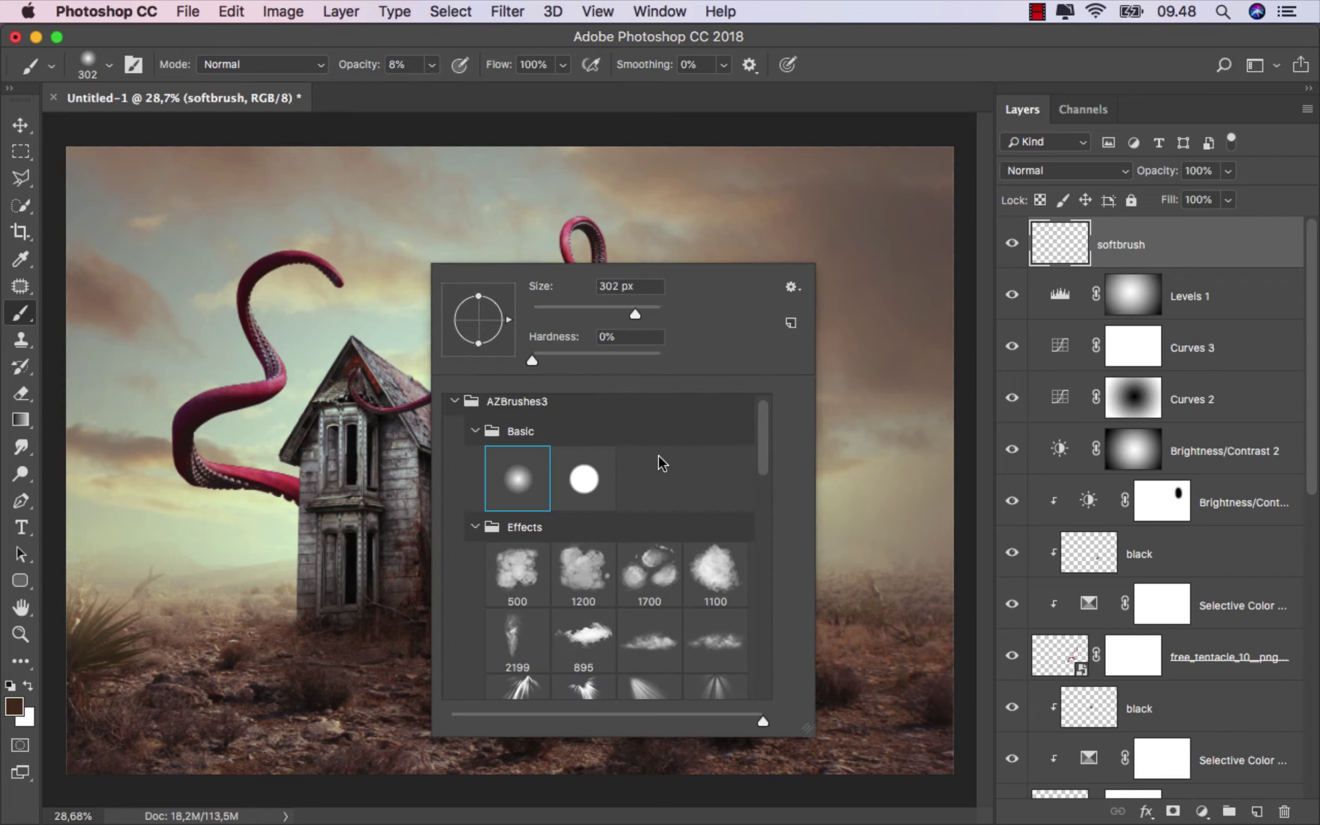
left_click(702, 569)
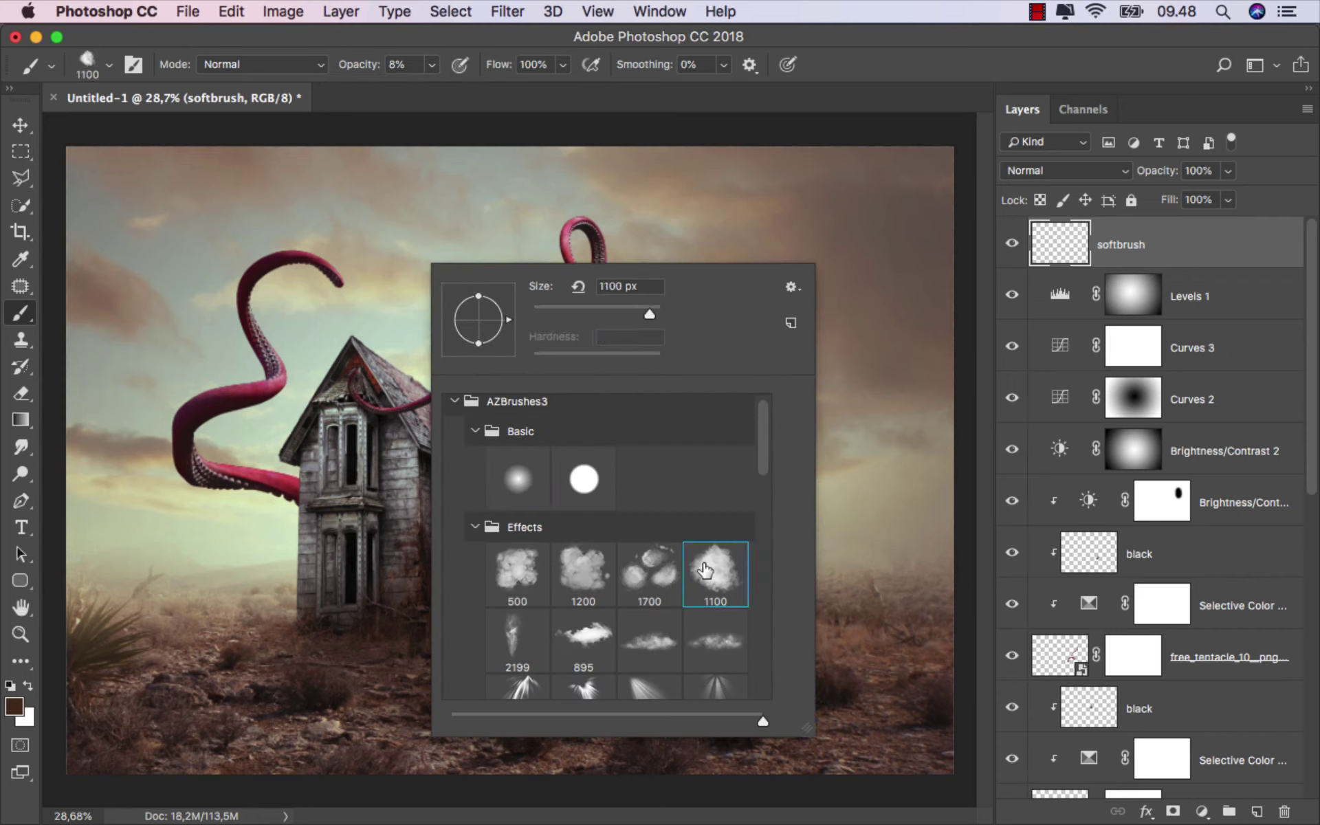
Step: Sample light sky and beige haze tones, resizing the brush to about 888 px and then 811 px
left_click(272, 545, "alt")
scroll(275, 539, "up", 3)
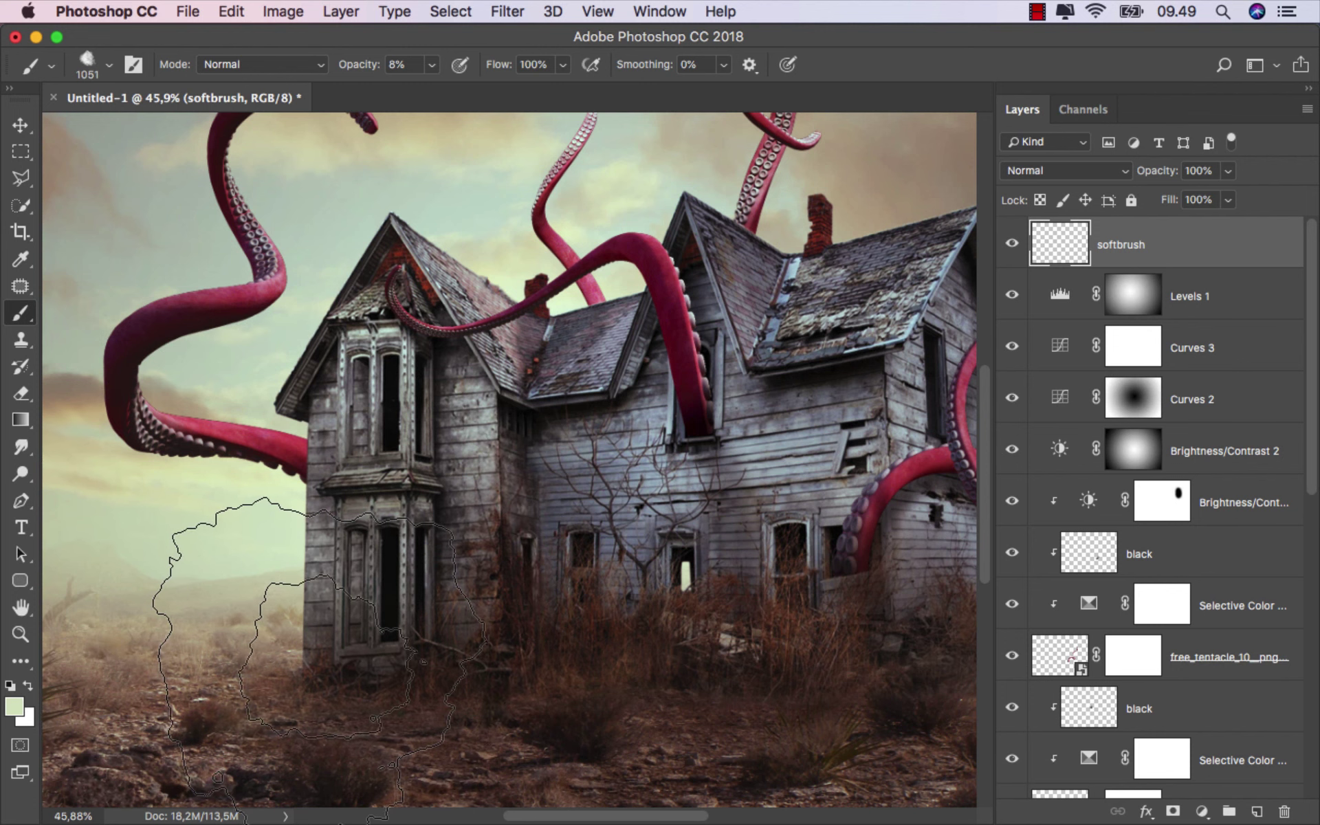
left_click_drag(327, 614, 289, 614)
scroll(327, 614, "down", 1)
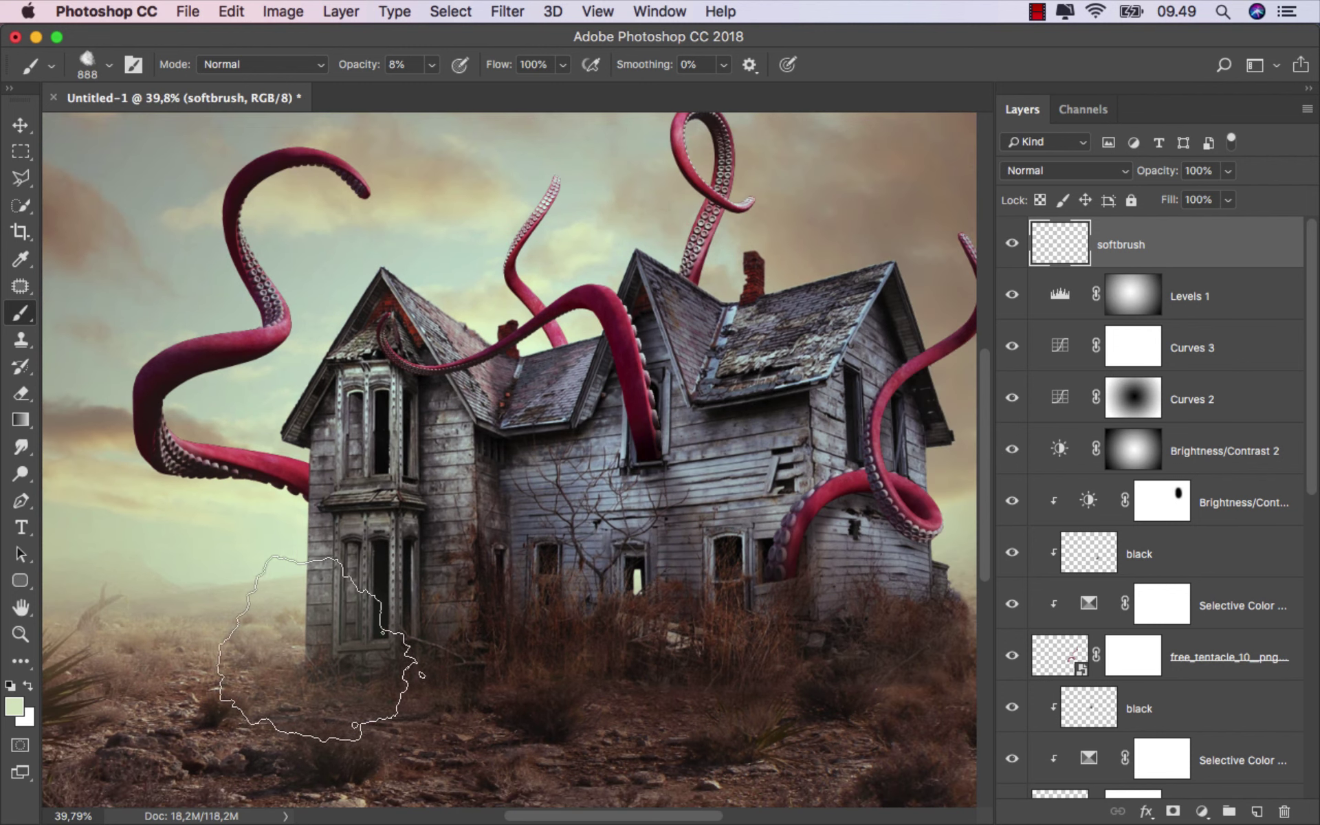
left_click_drag(528, 614, 249, 545)
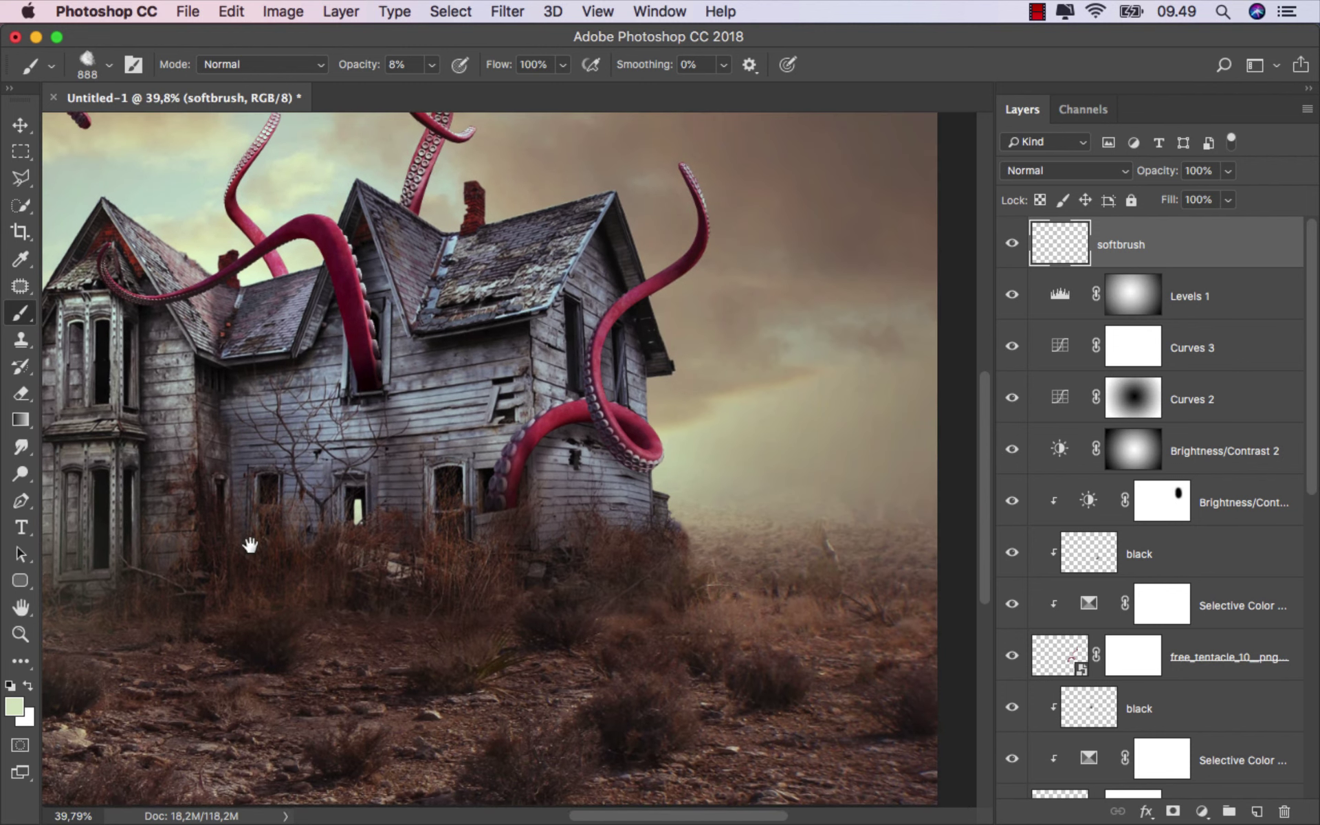
left_click(725, 482, "alt")
mouse_move(702, 510)
left_mouse_down()
mouse_move(660, 513)
mouse_move(805, 561)
left_mouse_up()
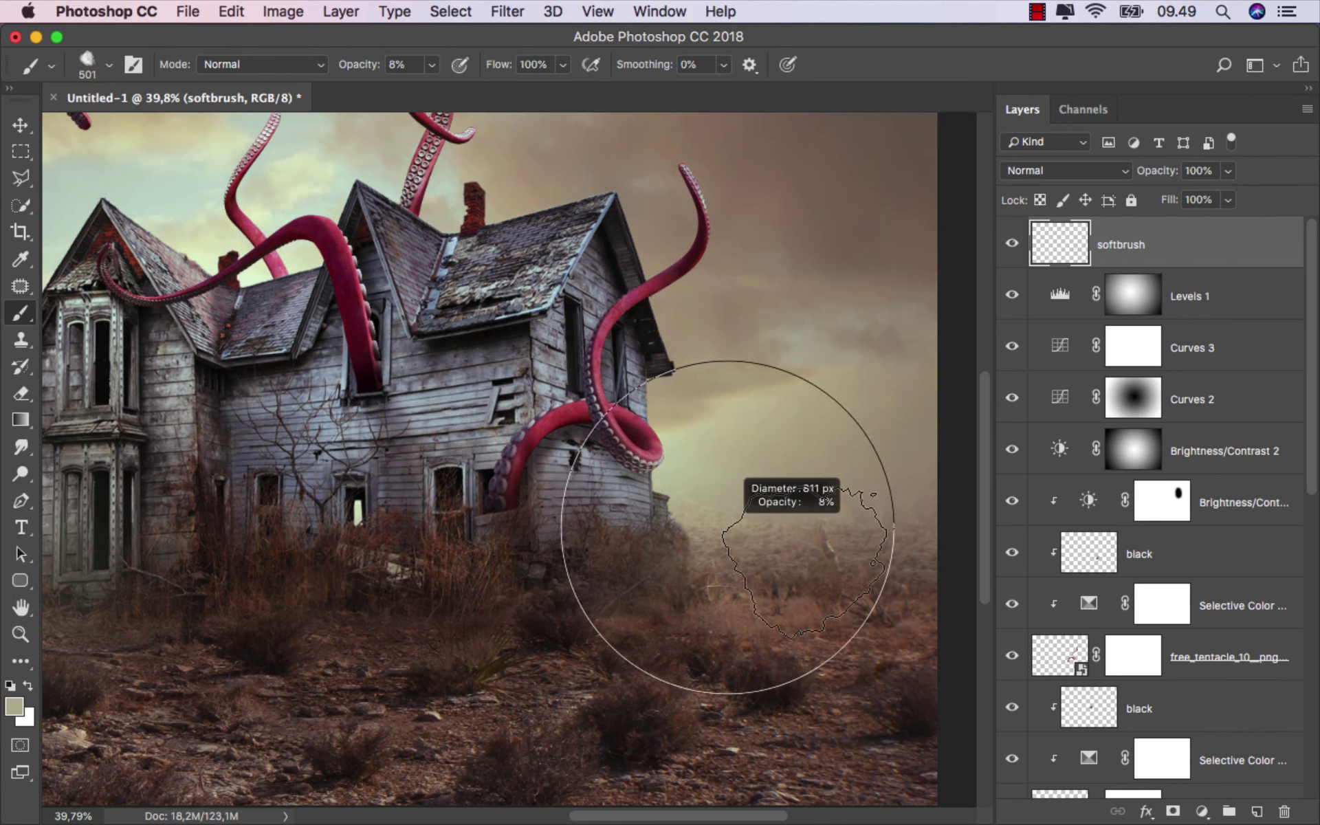
scroll(708, 502, "down", 2)
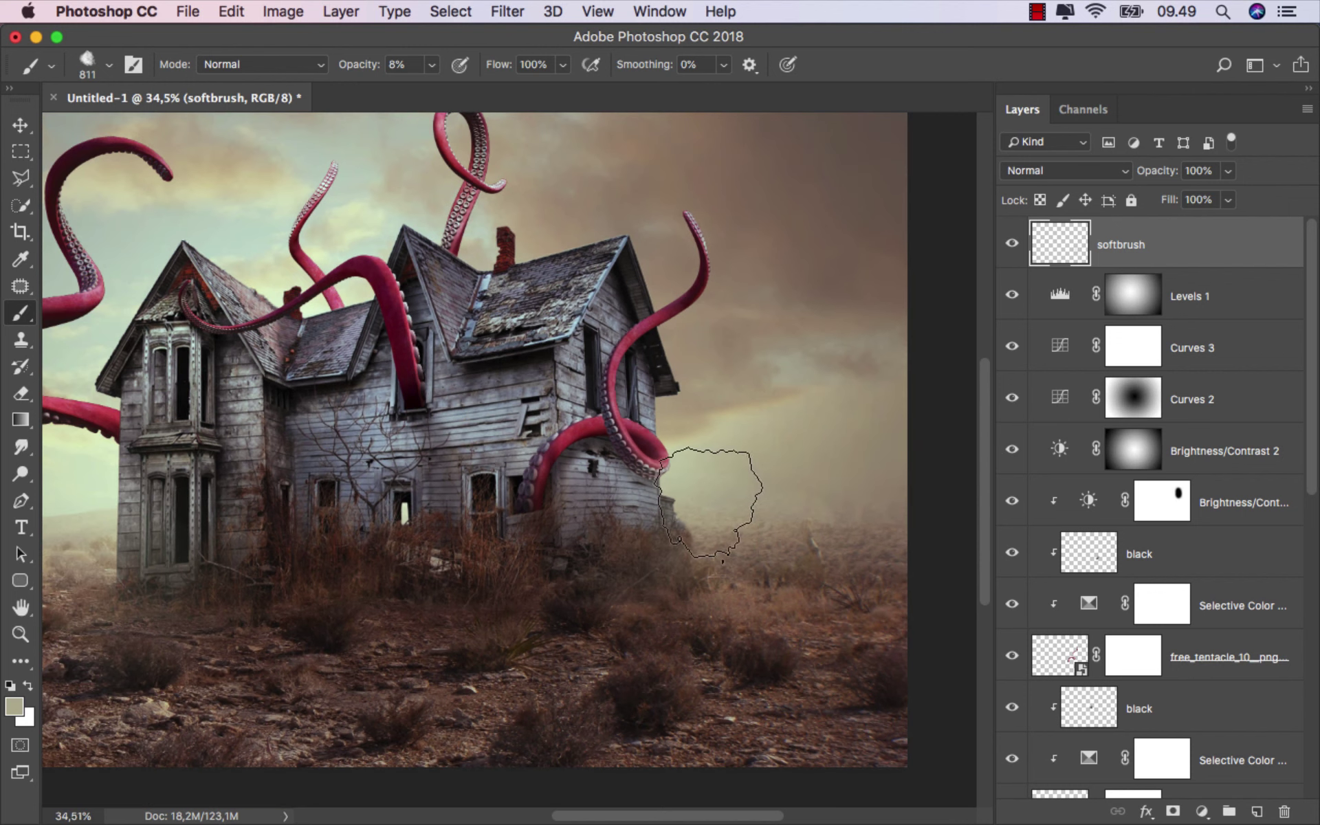
left_click_drag(572, 430, 788, 563)
Step: Sample pale green, brown and pale beige scene tones and dab soft haze beside the centre tentacle
left_click(490, 364, "alt")
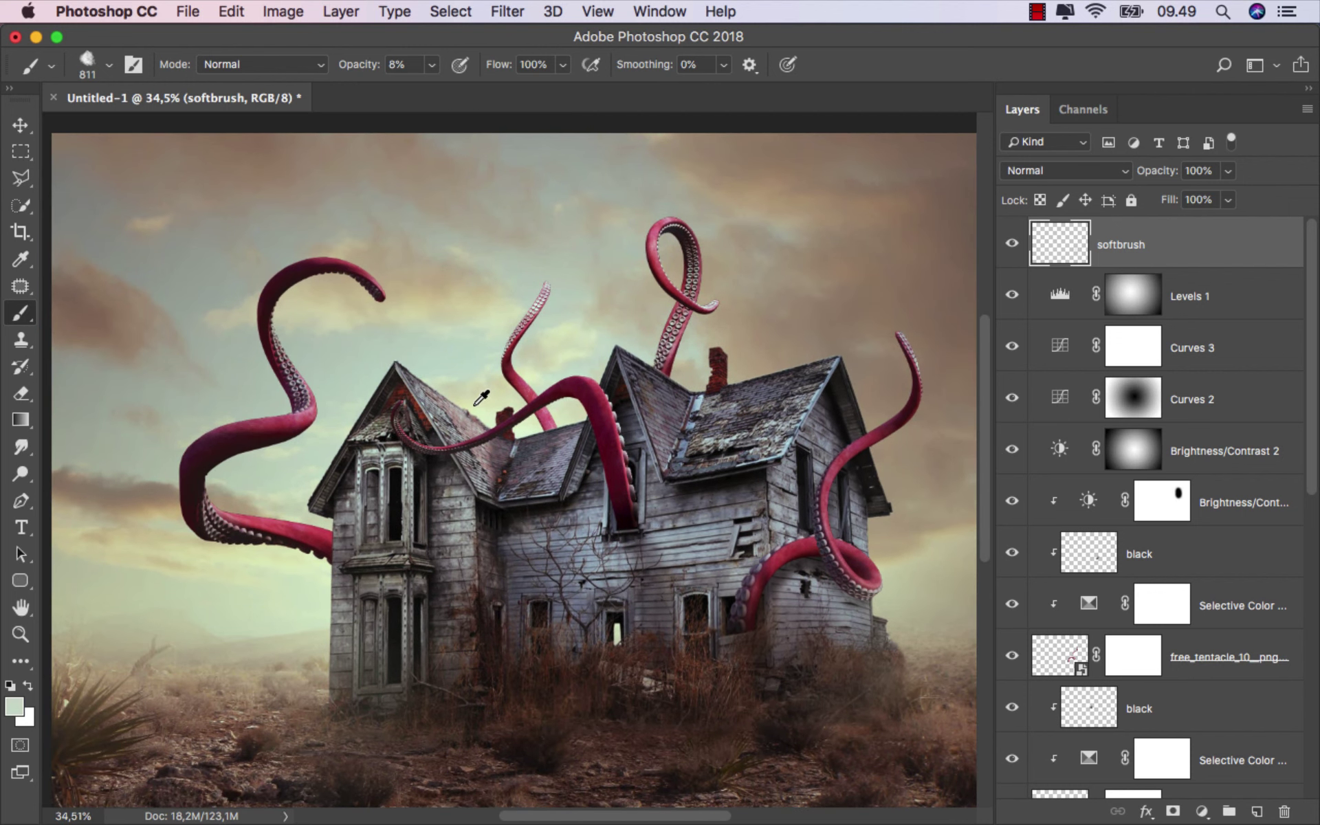
scroll(468, 406, "down", 1)
scroll(285, 485, "down", 1)
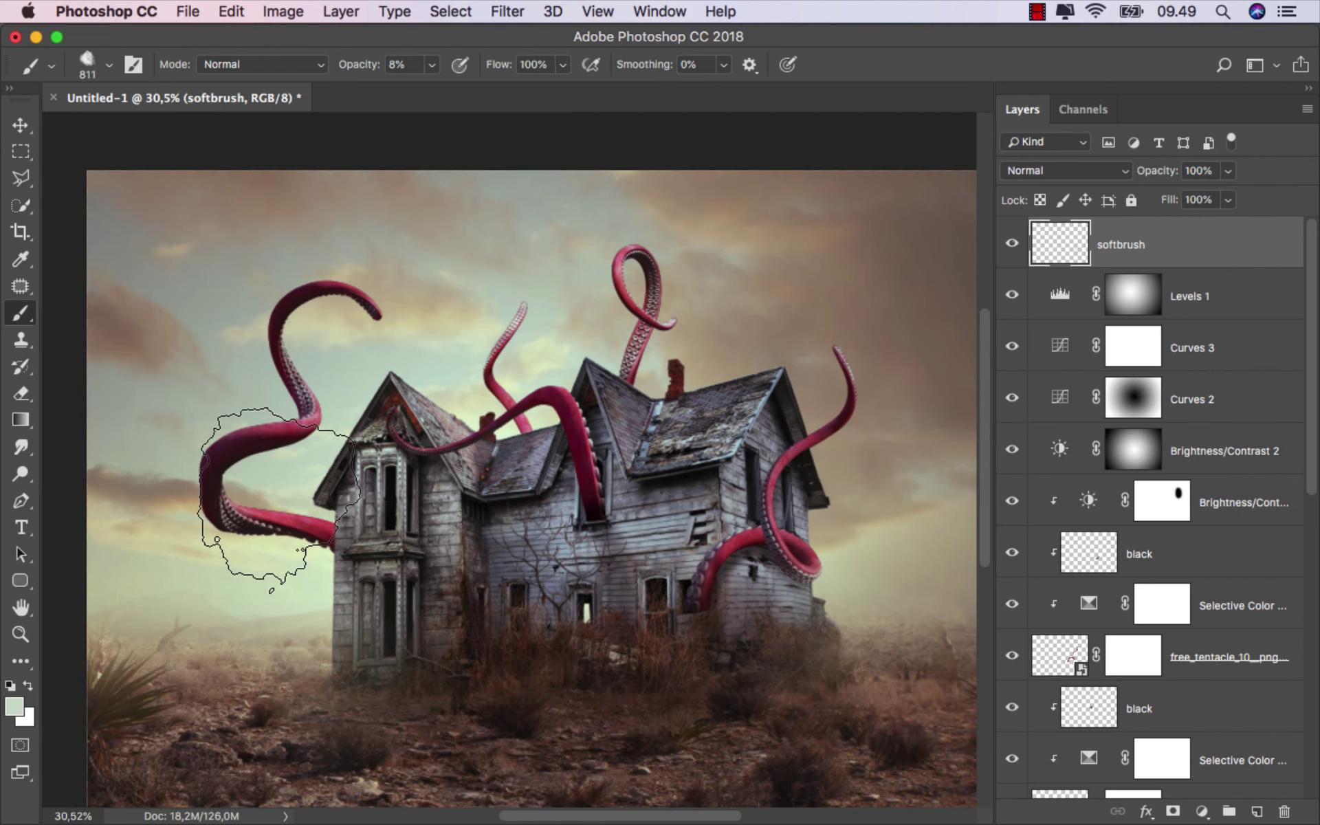
scroll(279, 501, "down", 1)
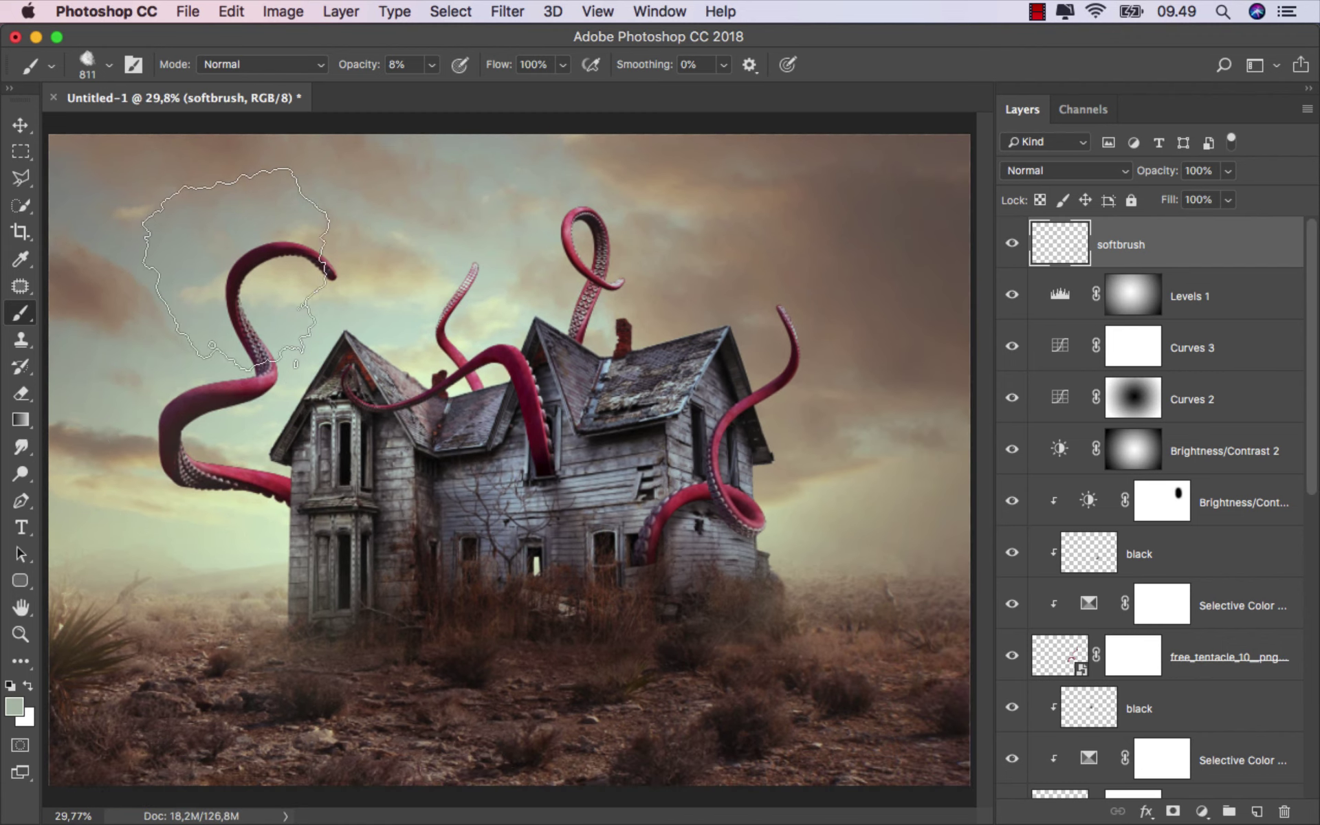
left_click(795, 344, "alt")
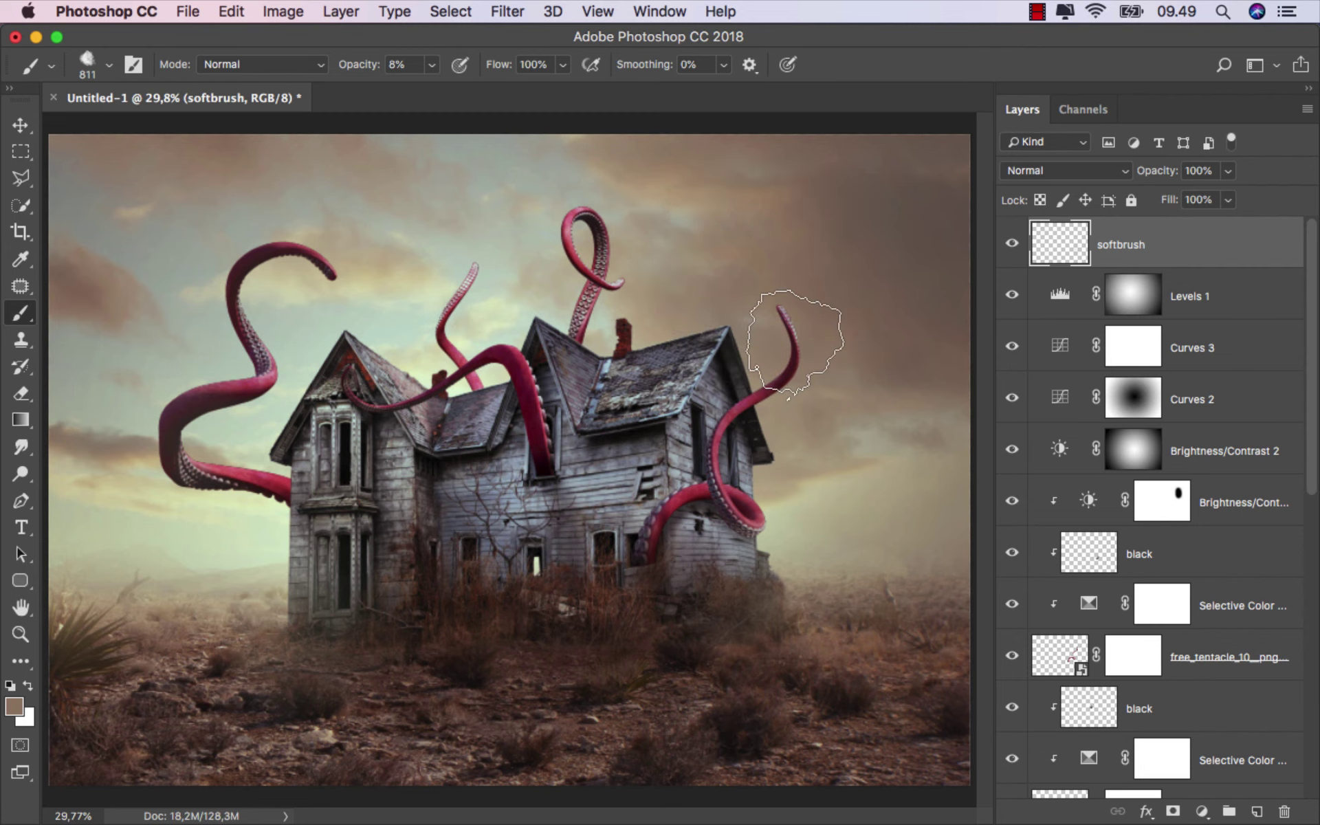
left_click(527, 263, "alt")
left_click(491, 258, "alt")
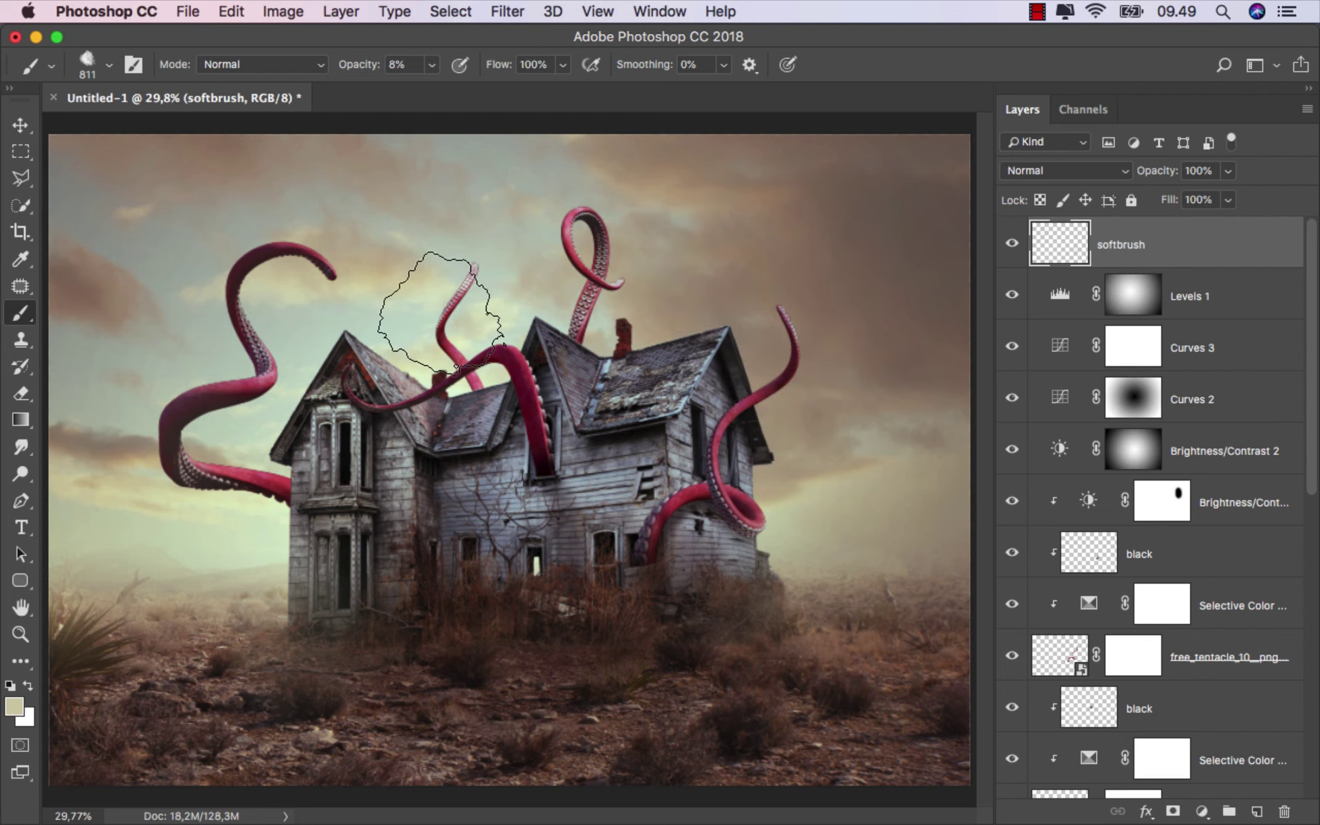
scroll(502, 309, "down", 1)
Step: Toggle the softbrush haze layer off and back on to compare the result
left_click(21, 125)
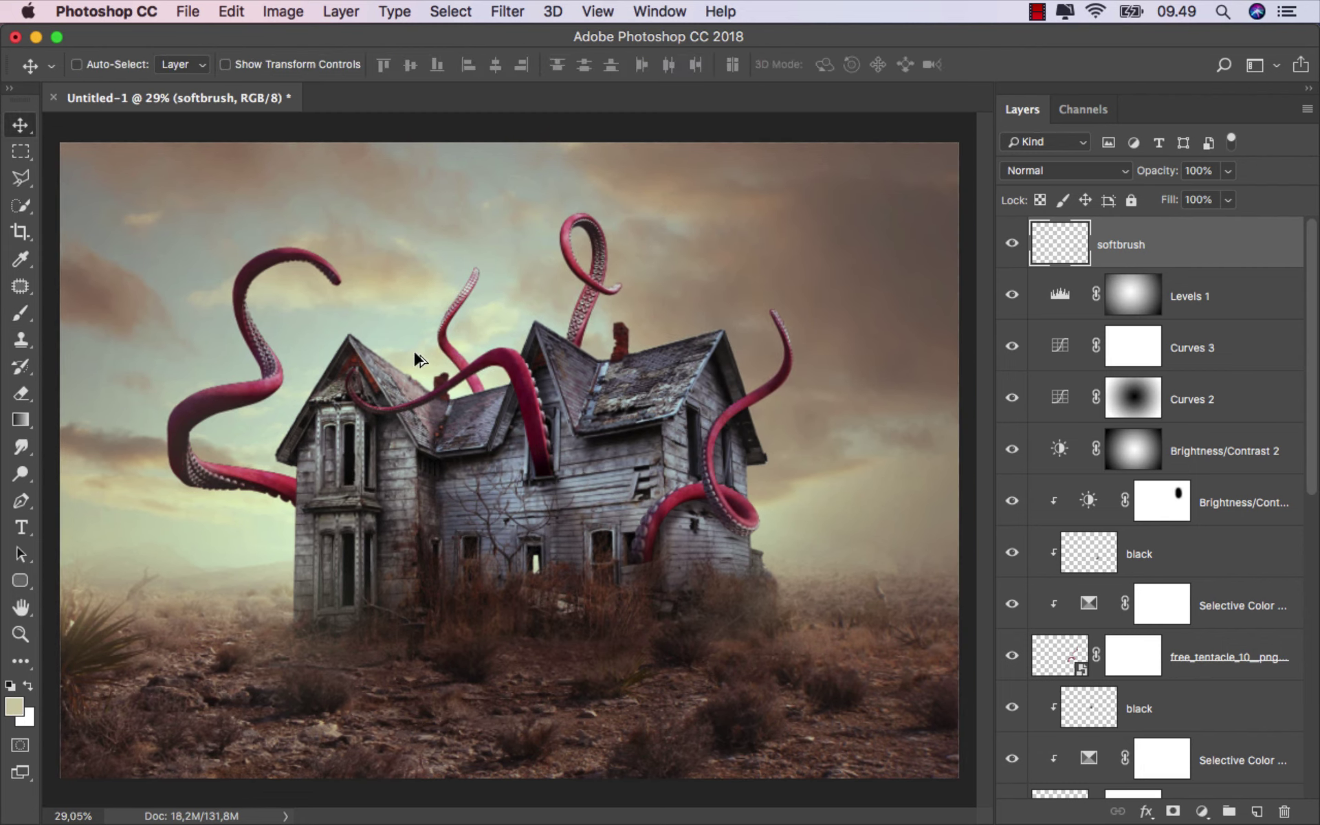
left_click(1014, 243)
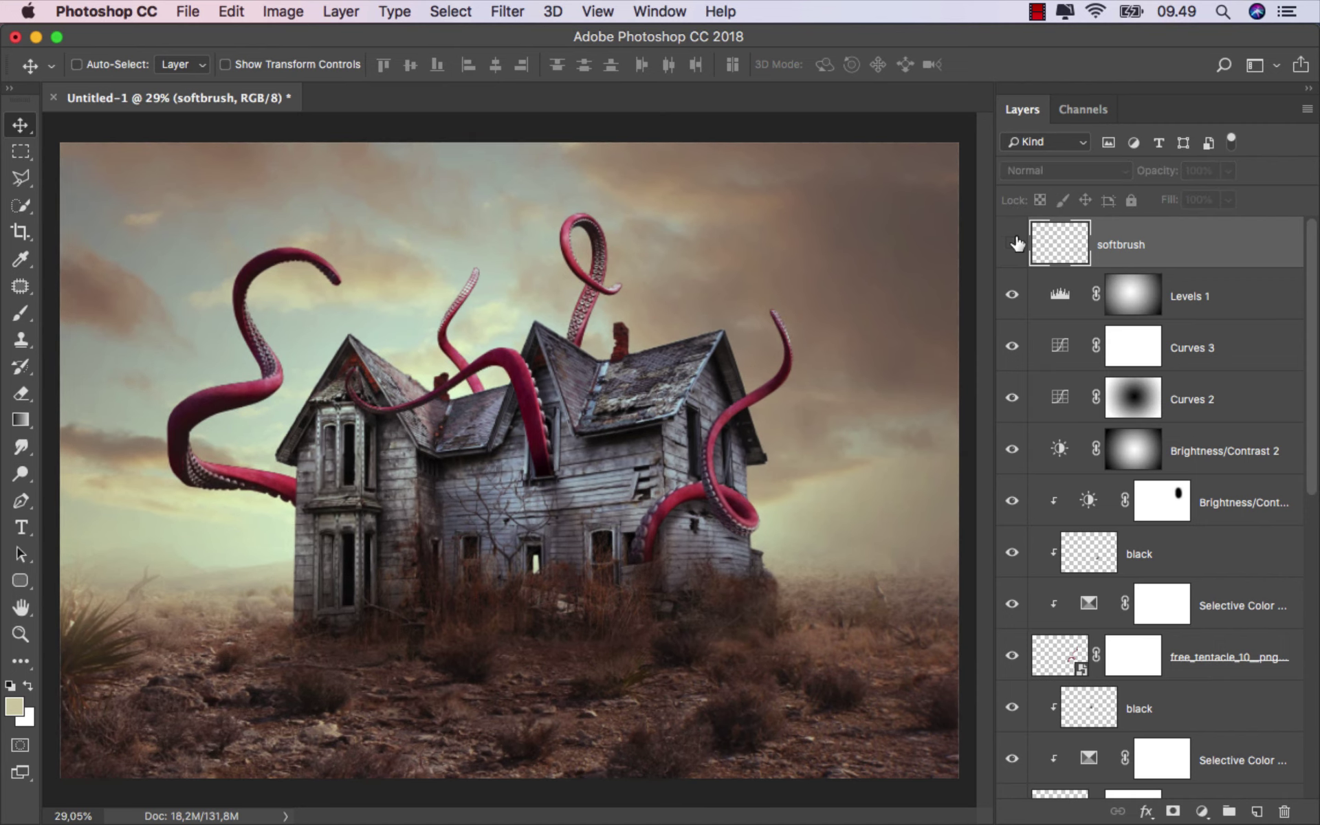
left_click(1014, 243)
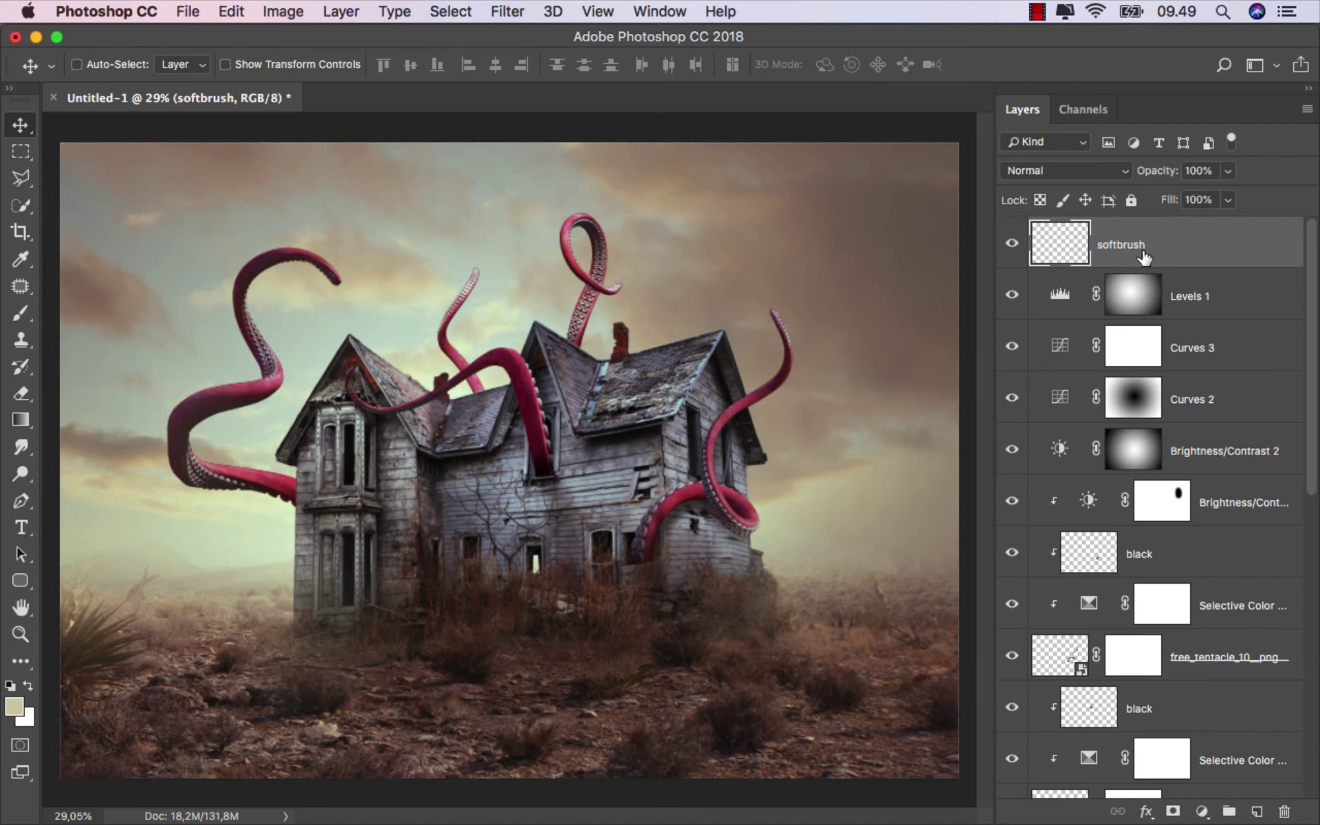
Step: Save the image as ok.jpg in JPEG format at maximum quality 12
left_click(188, 11)
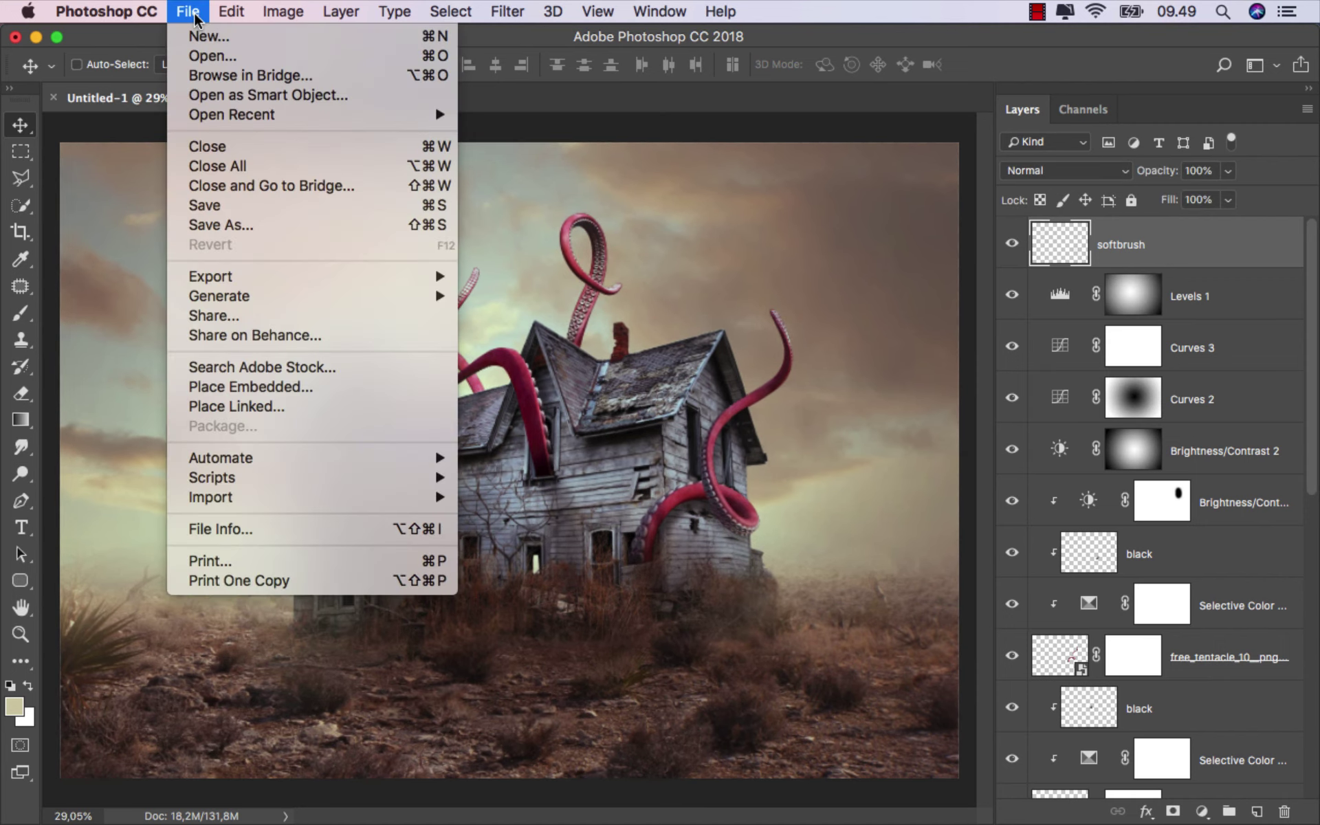
left_click(253, 225)
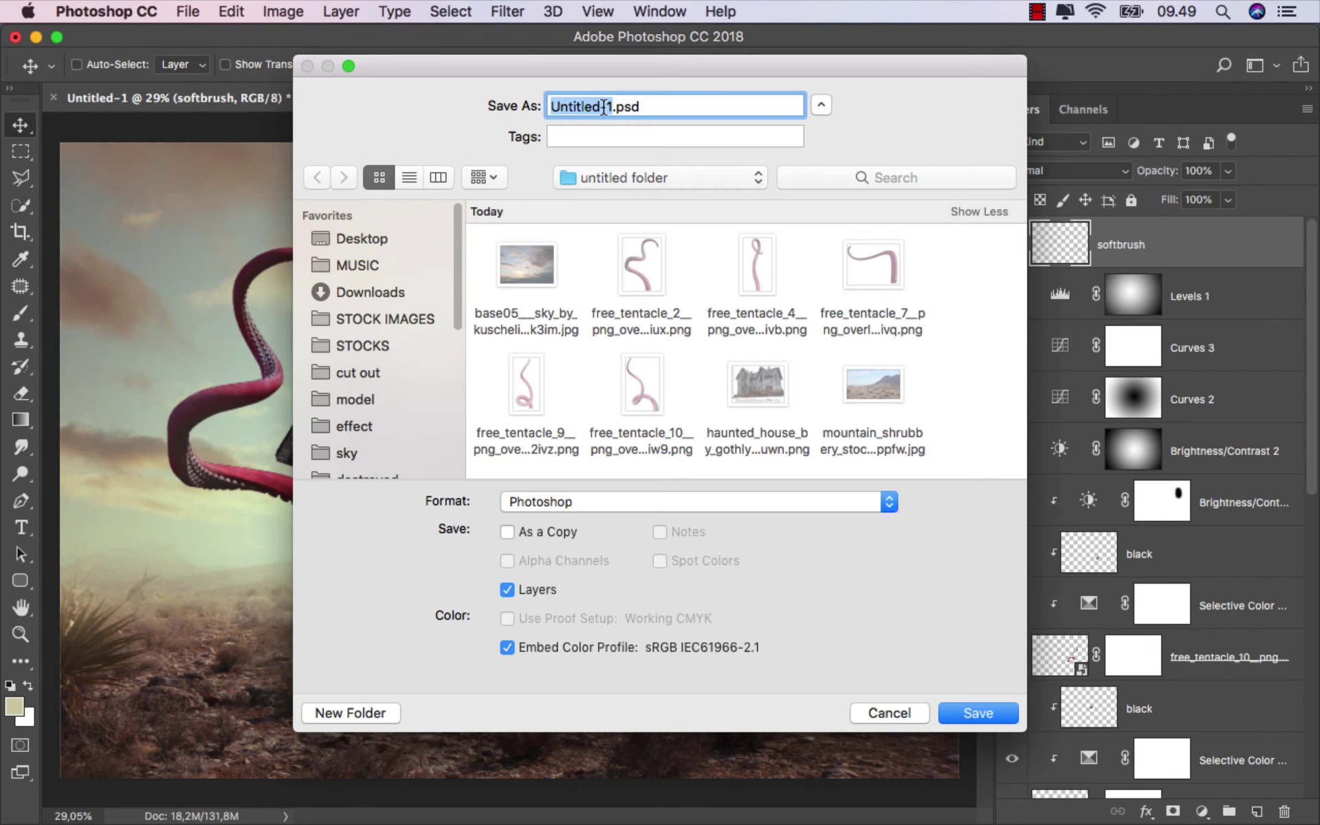
type("ok")
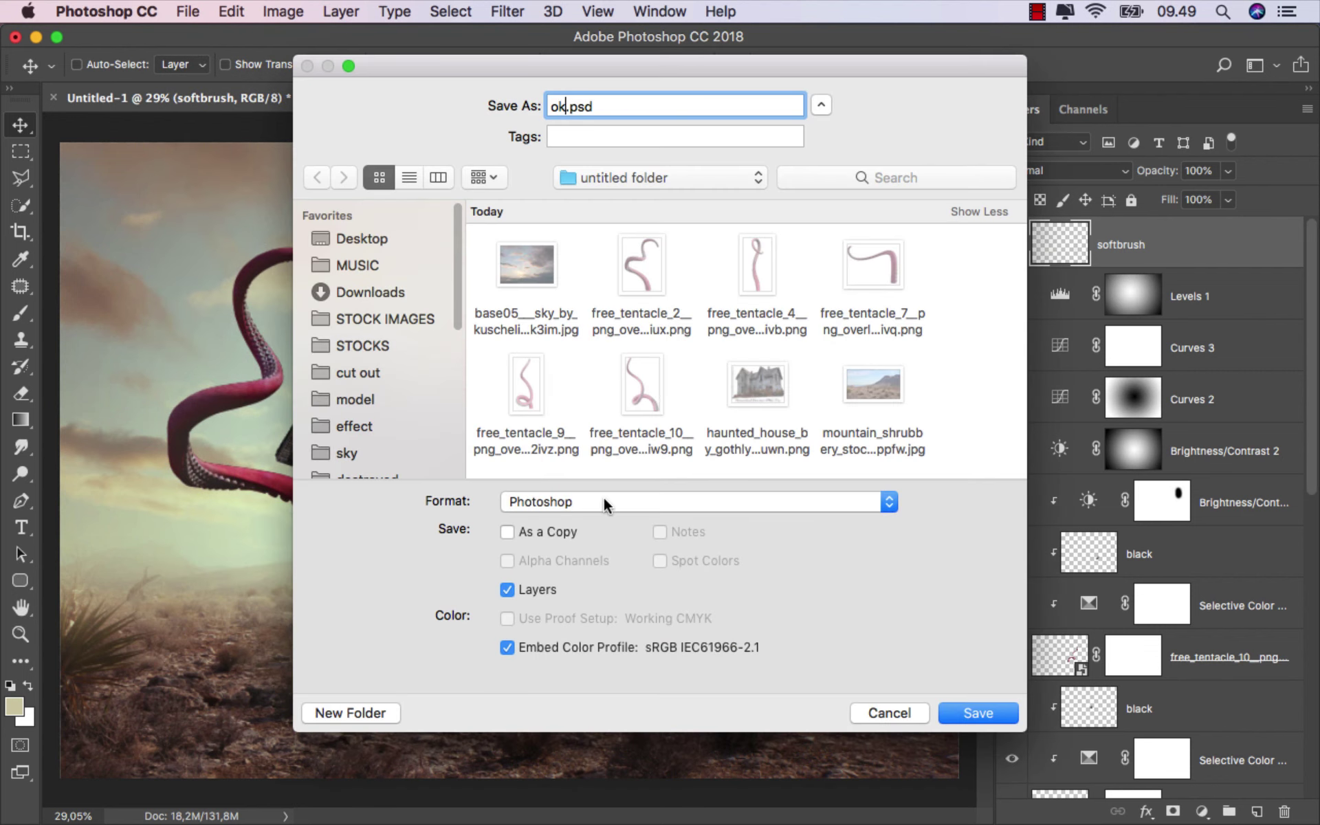
left_click(604, 503)
left_click(578, 622)
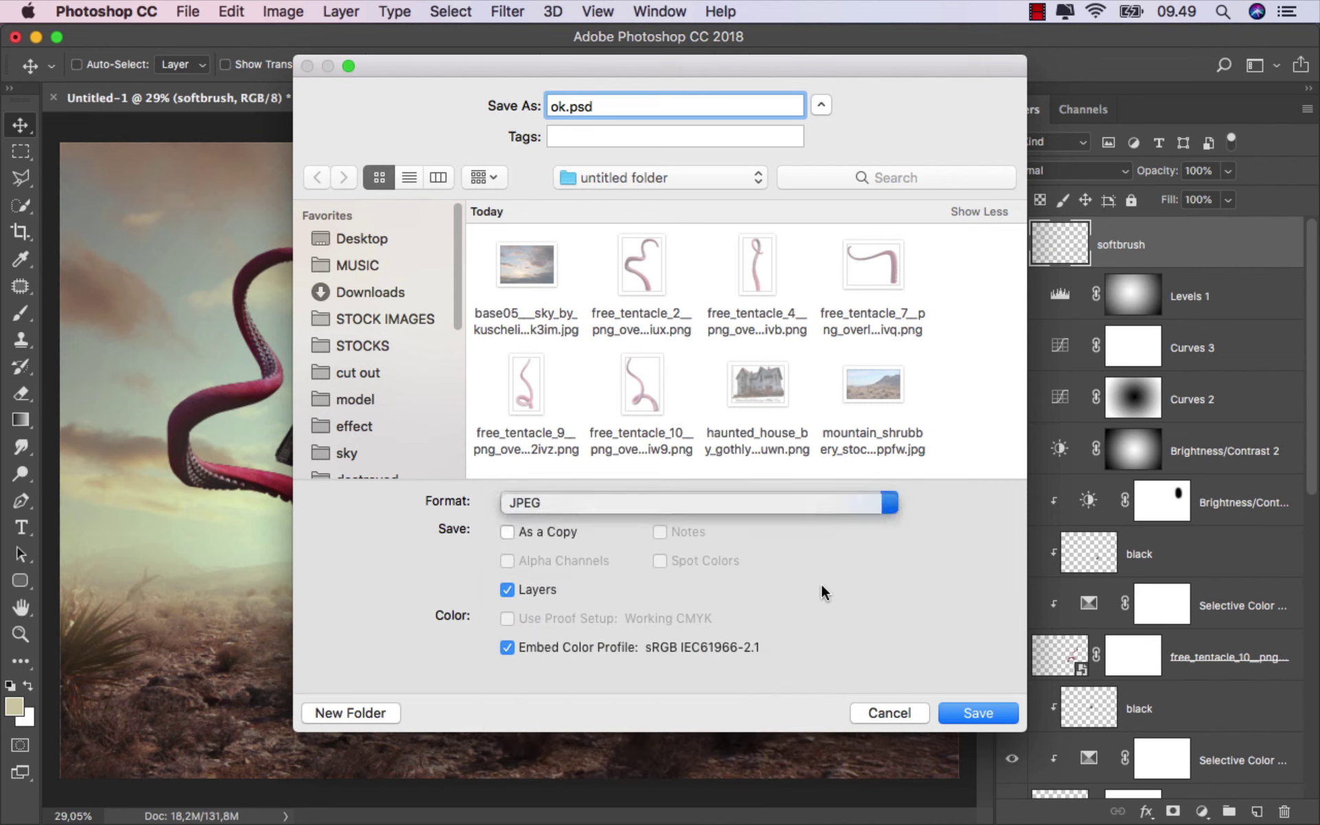
left_click(950, 706)
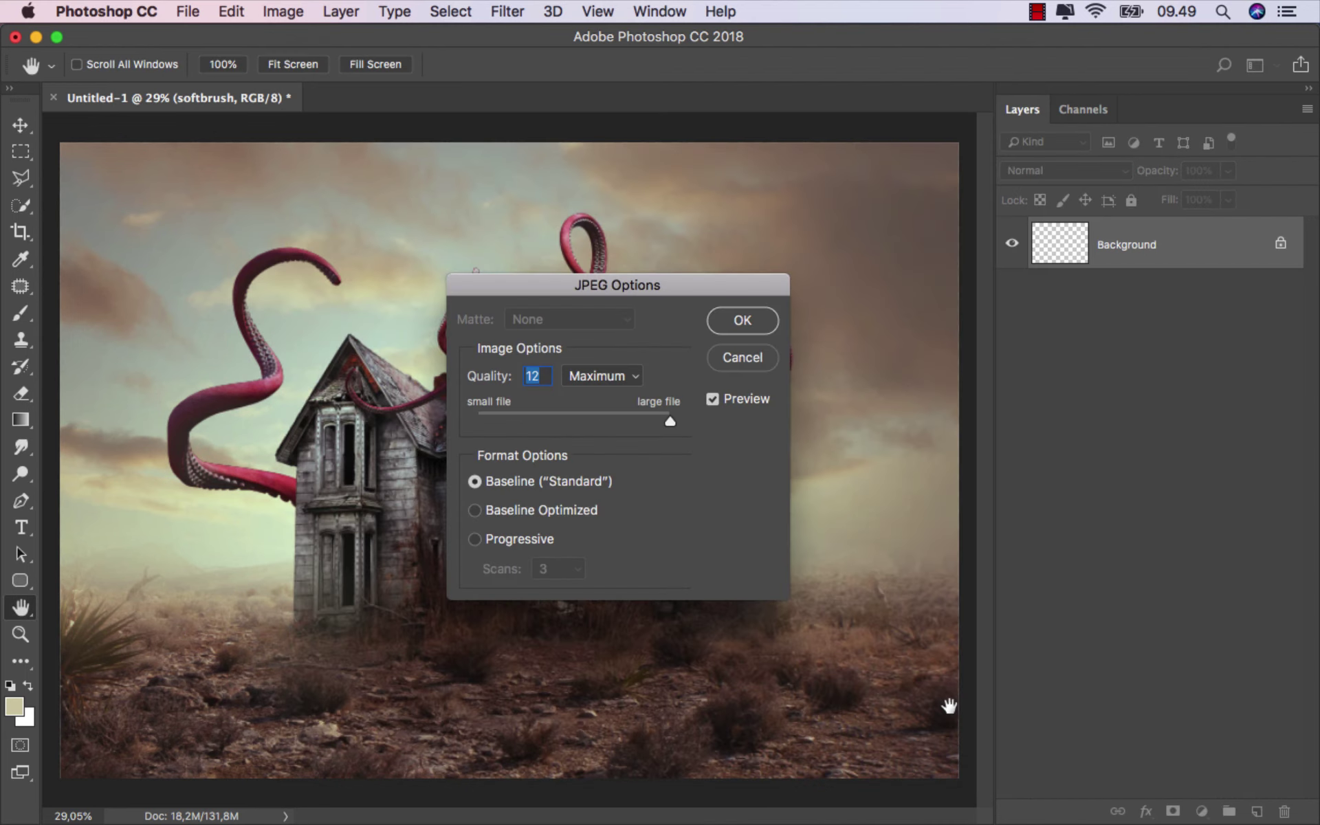
left_click(755, 327)
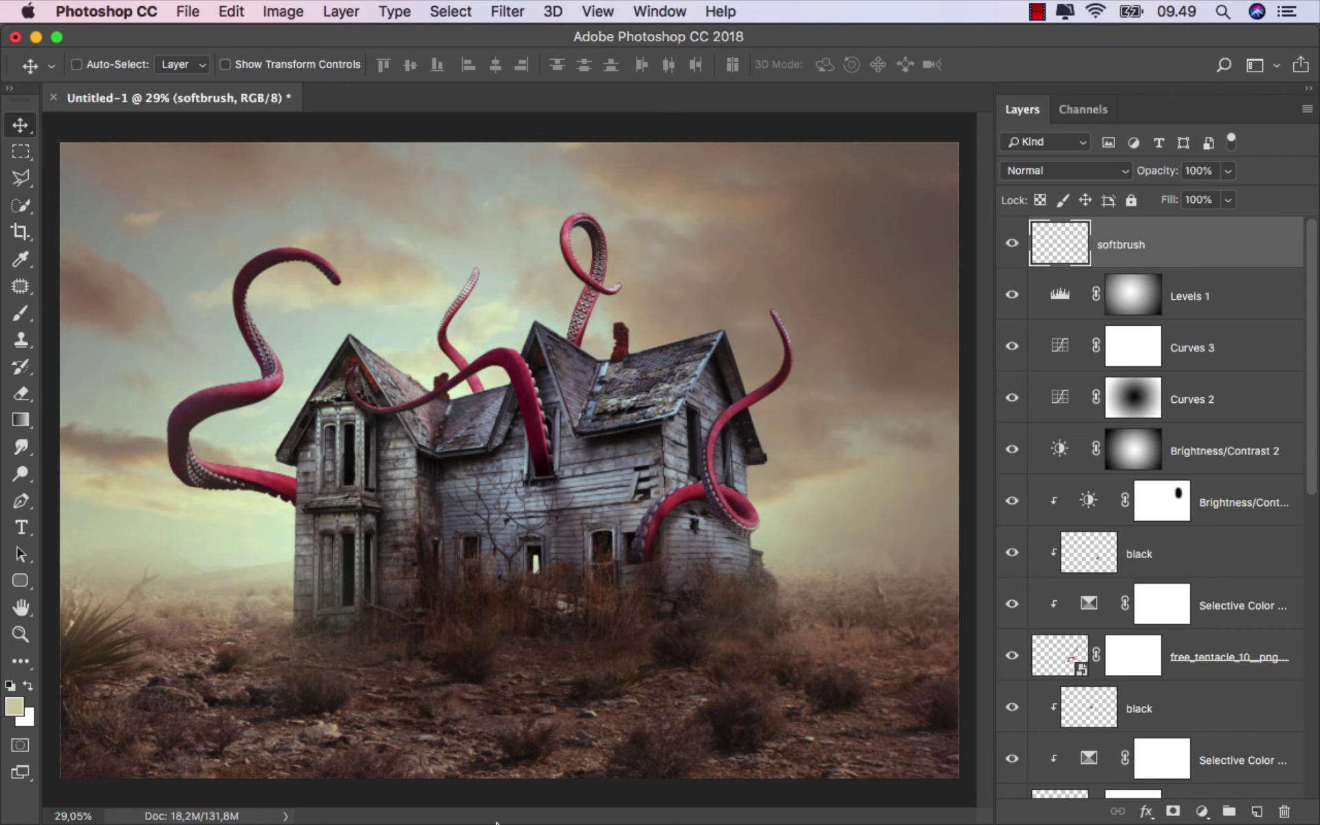
Step: In Finder's untitled folder, select ok.jpg and preview it in Quick Look
left_click(466, 791)
left_click(515, 318)
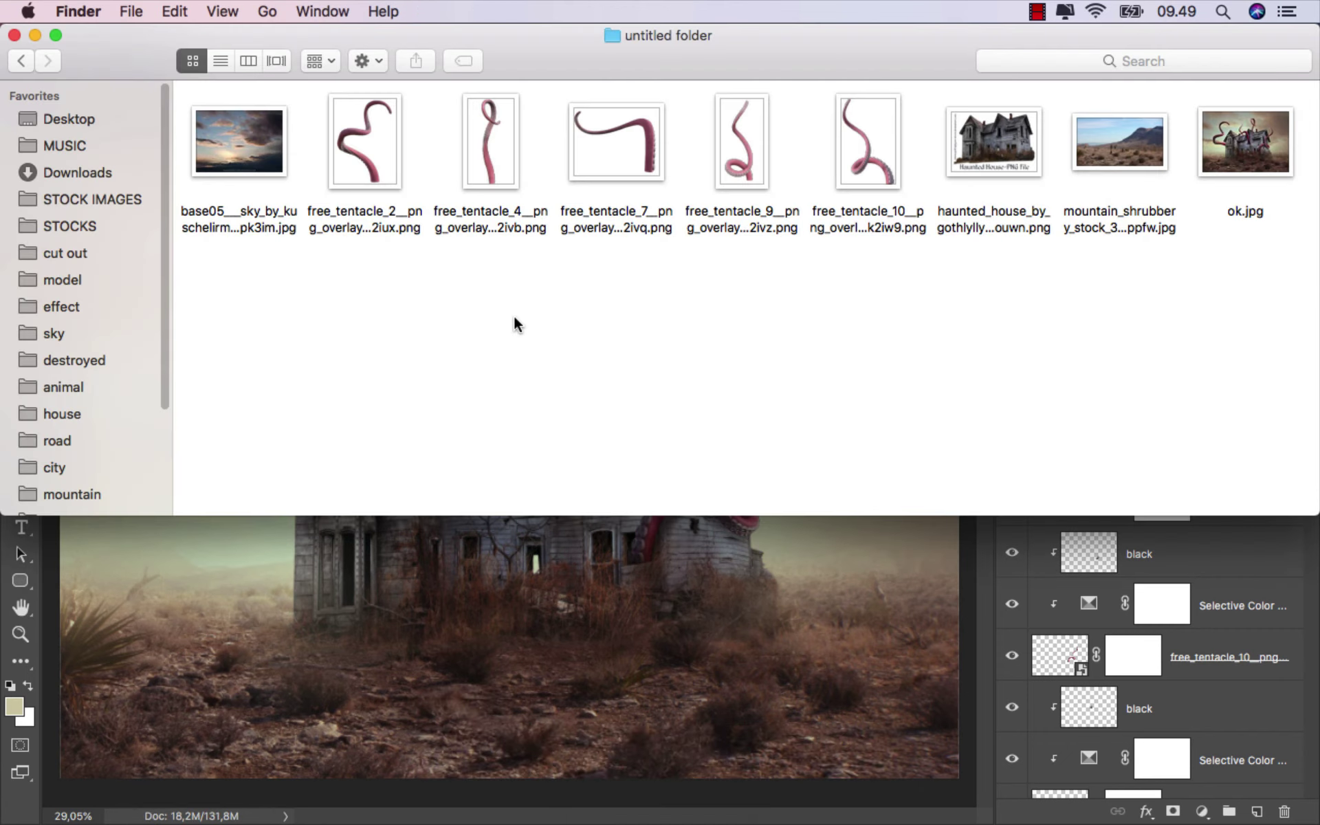
left_click(1230, 138)
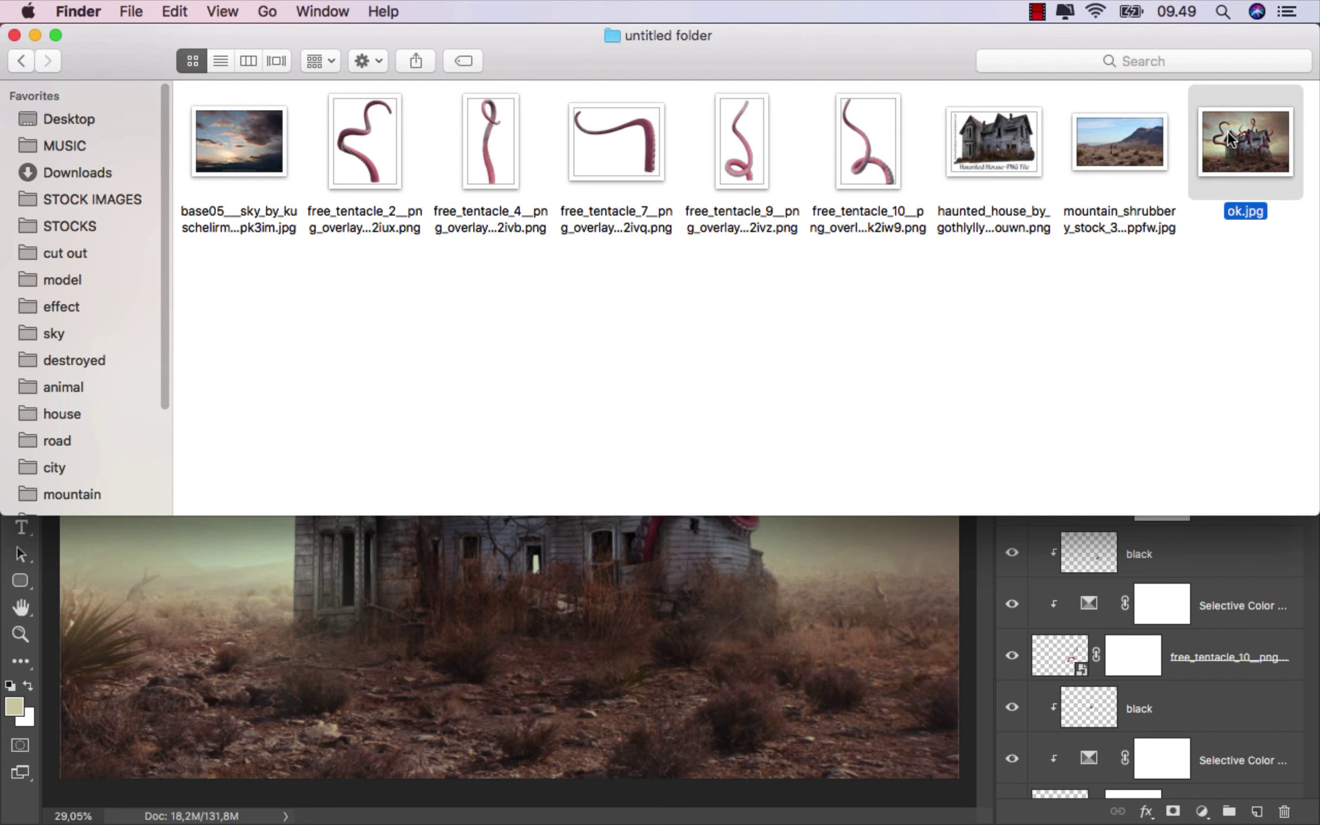
key("space")
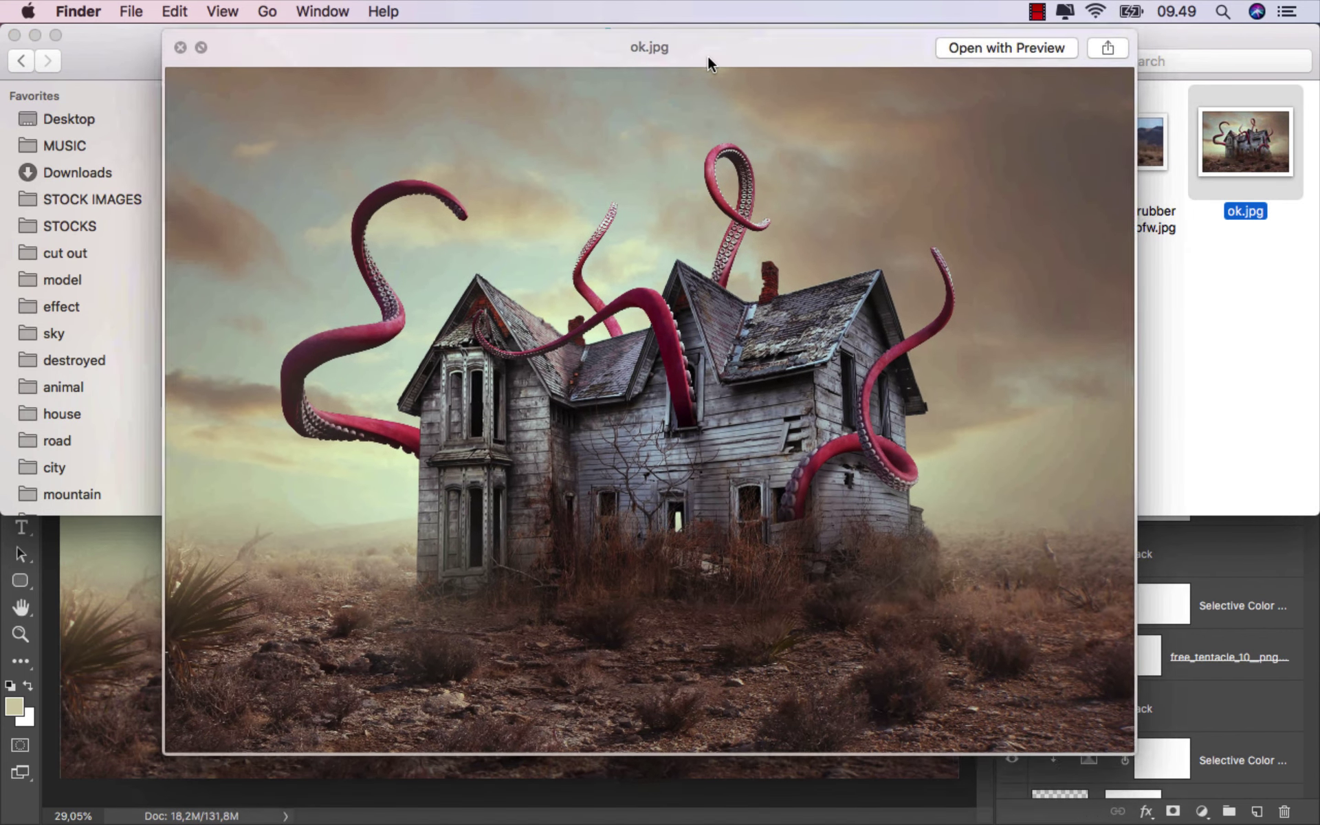